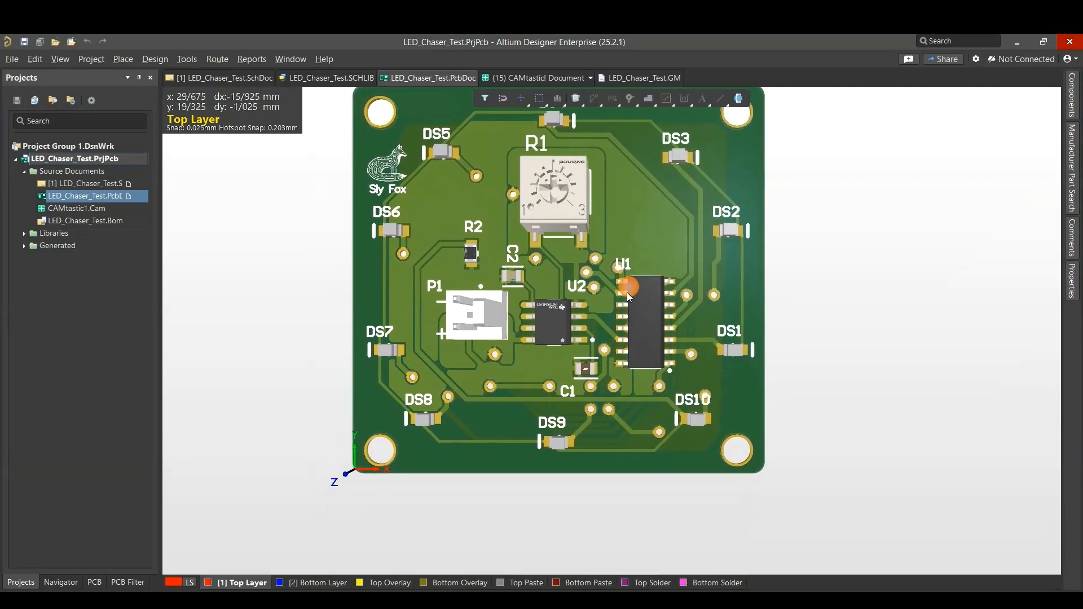
Step: Flip and rotate the 3D view of the LED chaser board to examine it from different angles
key(ctrl+f)
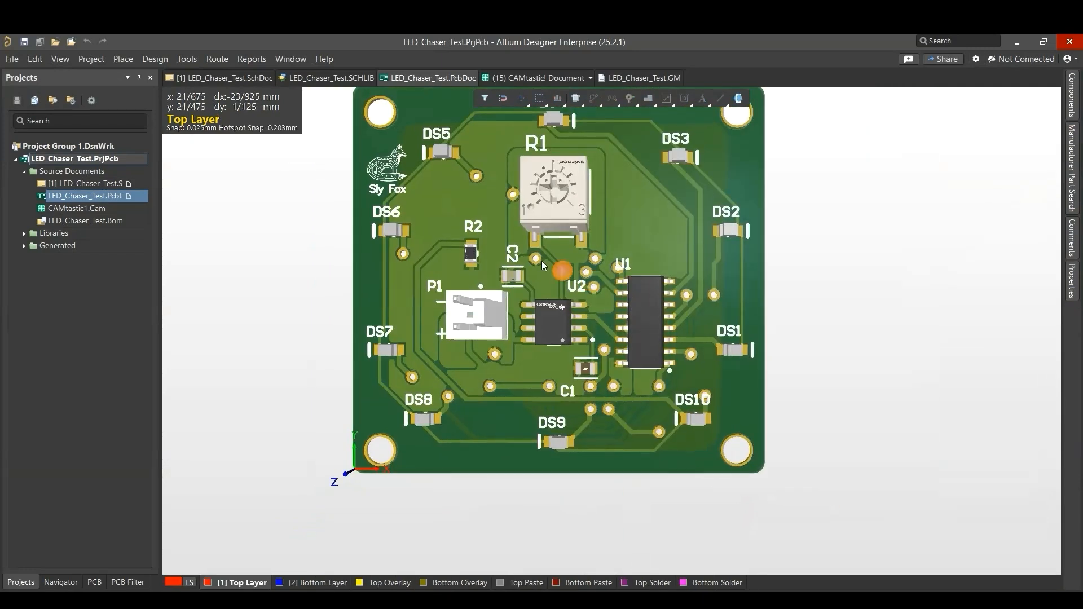
key(shift)
shift+right_drag(619, 274, 577, 380)
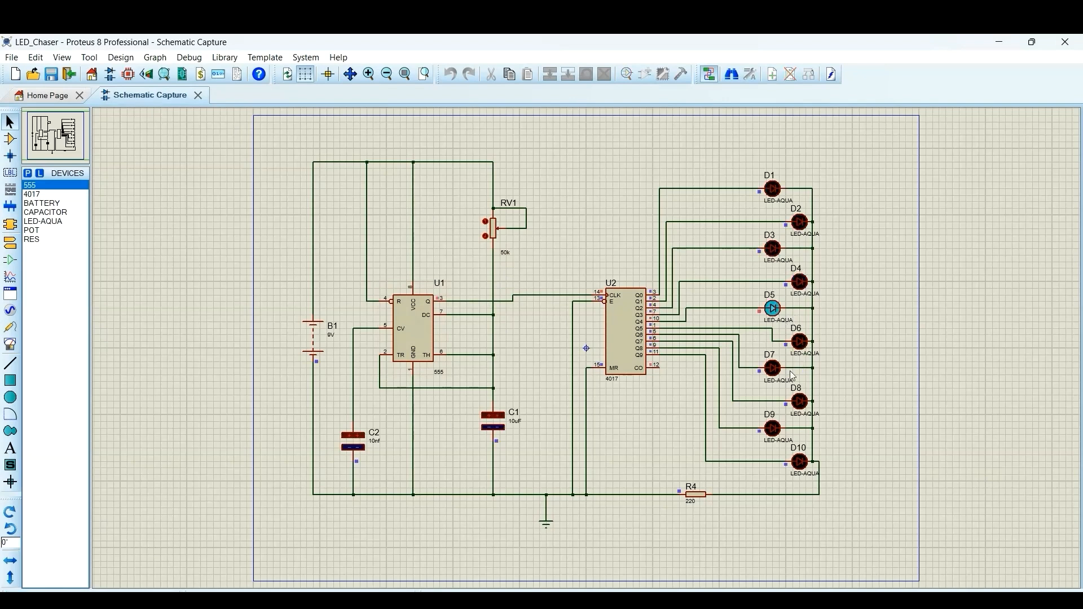
Step: In the Proteus LED chaser simulation, vary potentiometer RV1 up and down to examine its effect on the LED sequence
click(484, 222)
click(484, 222)
click(484, 222)
click(485, 222)
click(484, 236)
click(485, 235)
click(484, 237)
click(483, 222)
key(Escape)
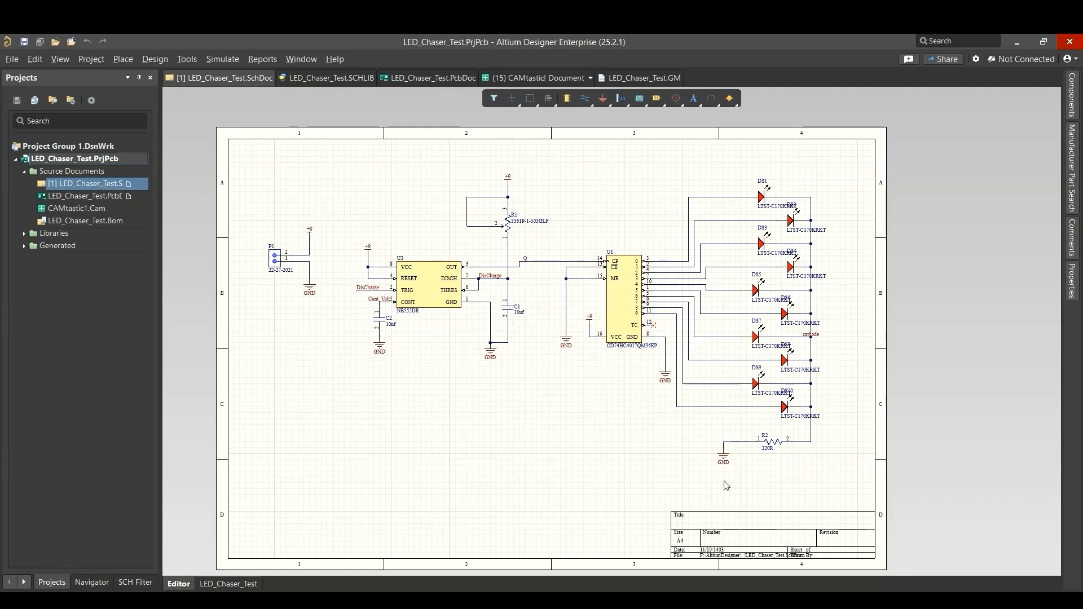
Step: Switch to Altium Designer, open the LED_Chaser_Test PCB document and examine the board in 3D from several angles
click(82, 195)
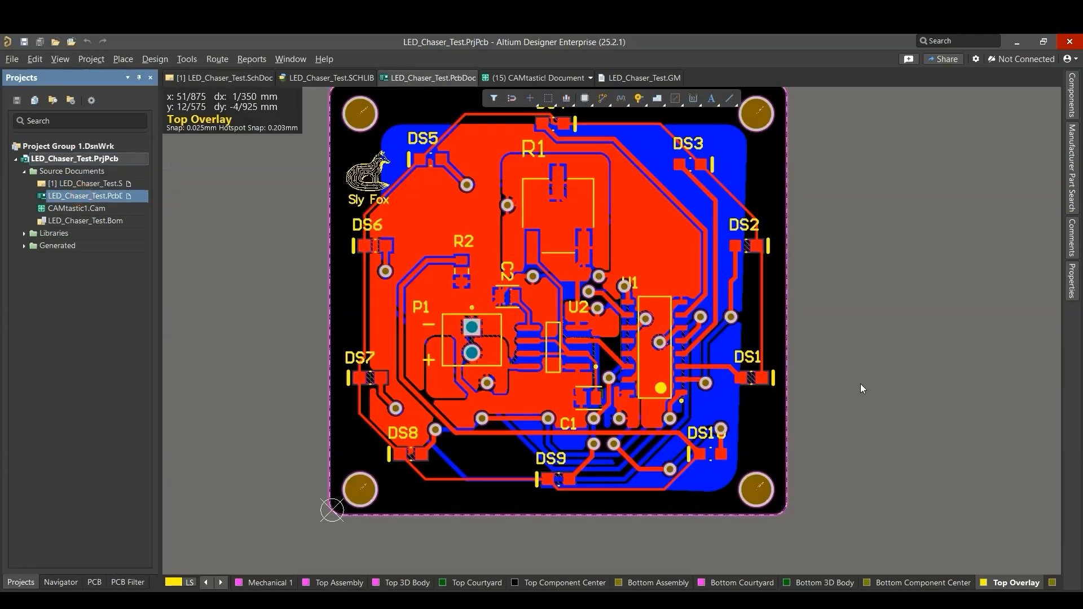
click(828, 379)
key(3)
ctrl+scroll(679, 368, down, 1)
shift+right_drag(469, 383, 621, 232)
shift+right_drag(485, 333, 717, 457)
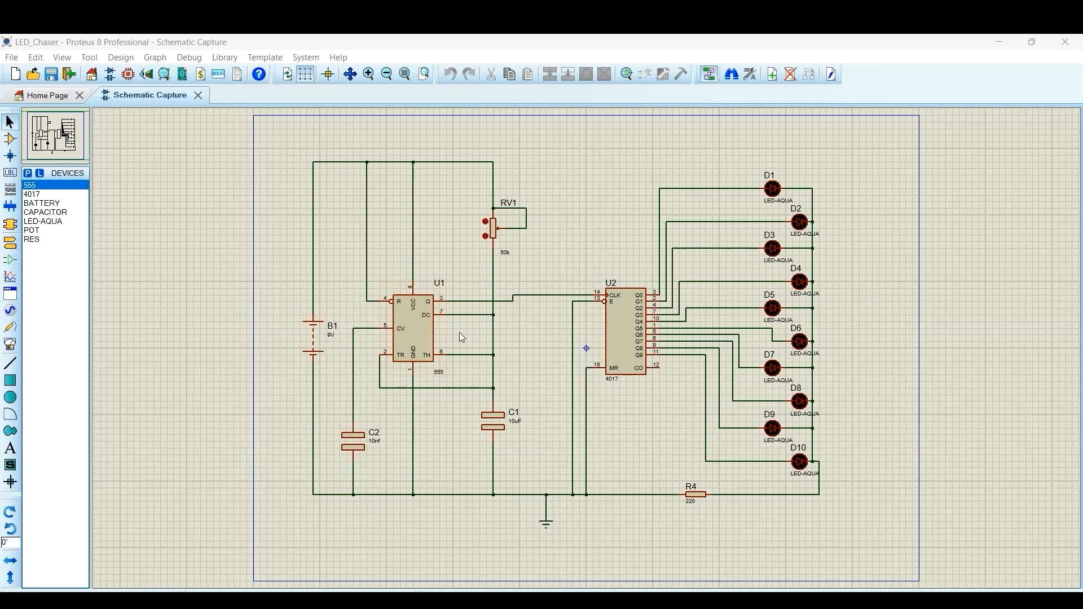
Step: Switch to Proteus, run the LED chaser simulation and adjust potentiometer RV1 to observe the LED sequence
click(12, 592)
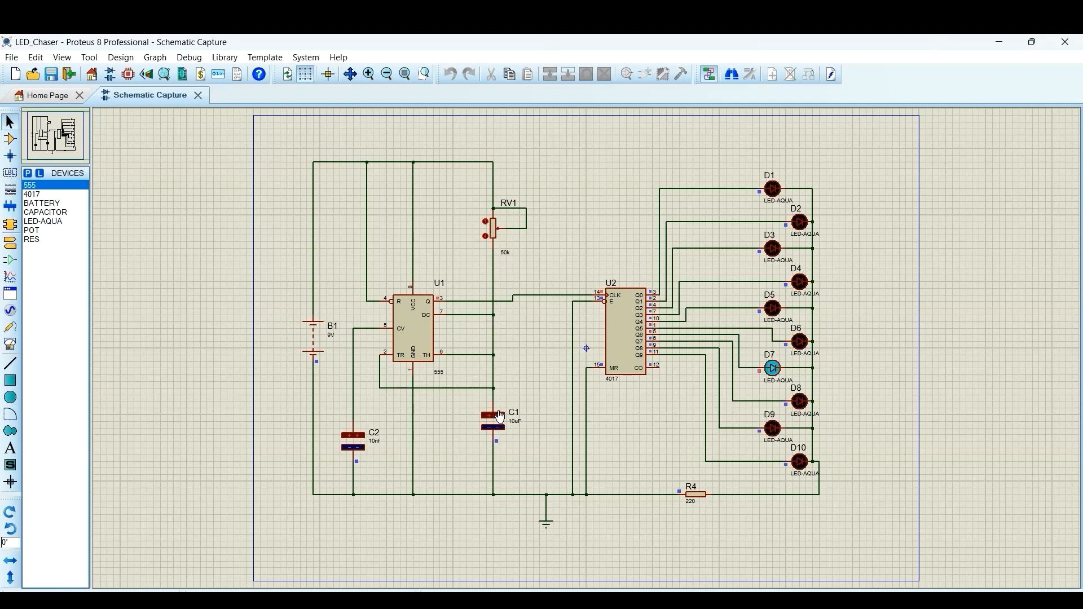
click(485, 221)
click(488, 224)
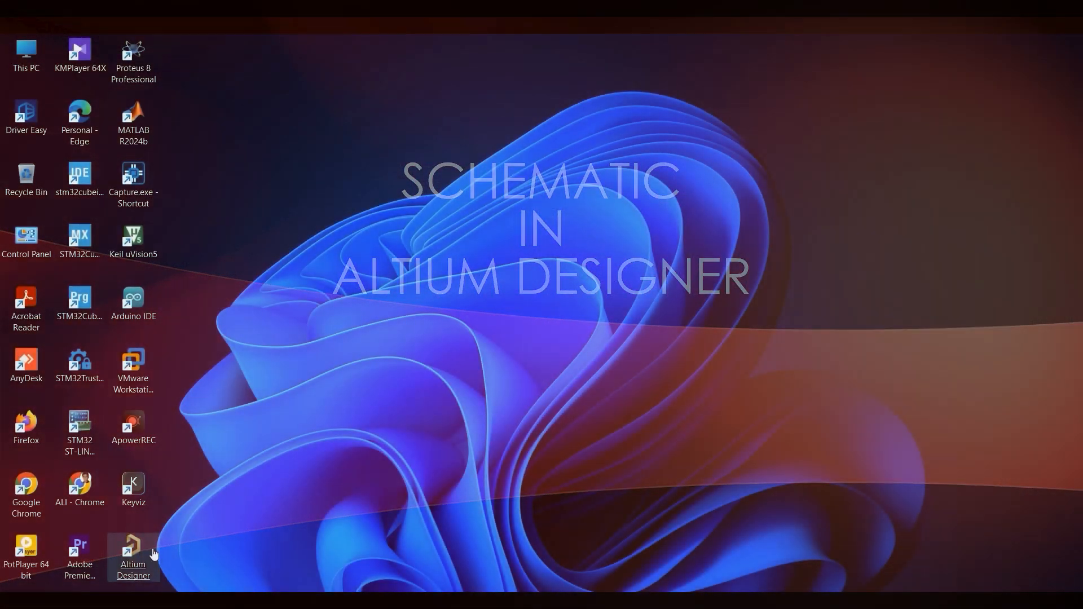
Step: Launch Altium Designer and begin creating a new project
double_click(136, 555)
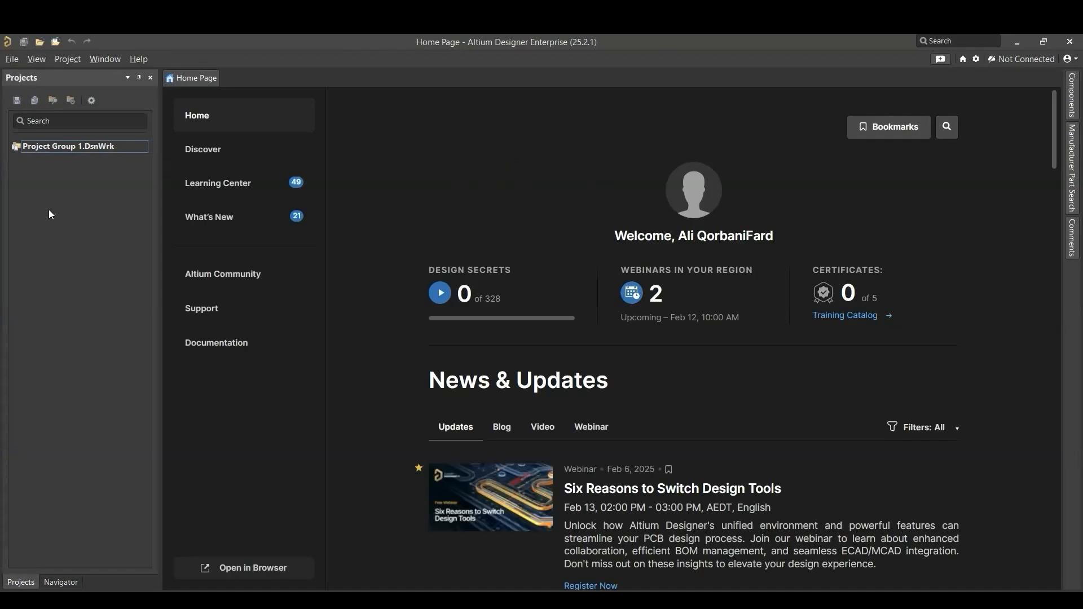
click(15, 66)
mouse_move(35, 78)
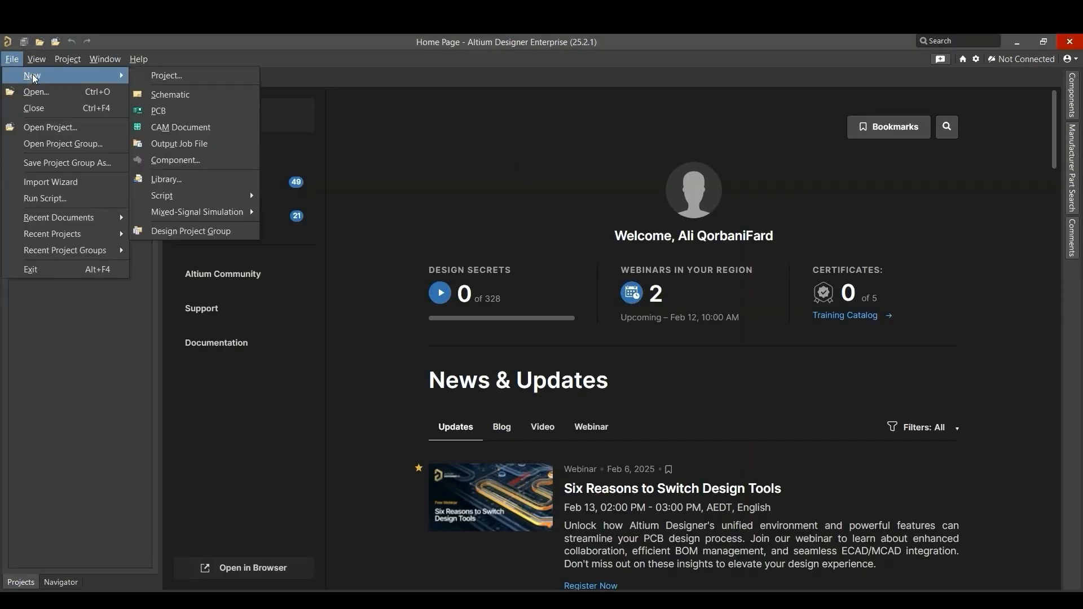
click(204, 79)
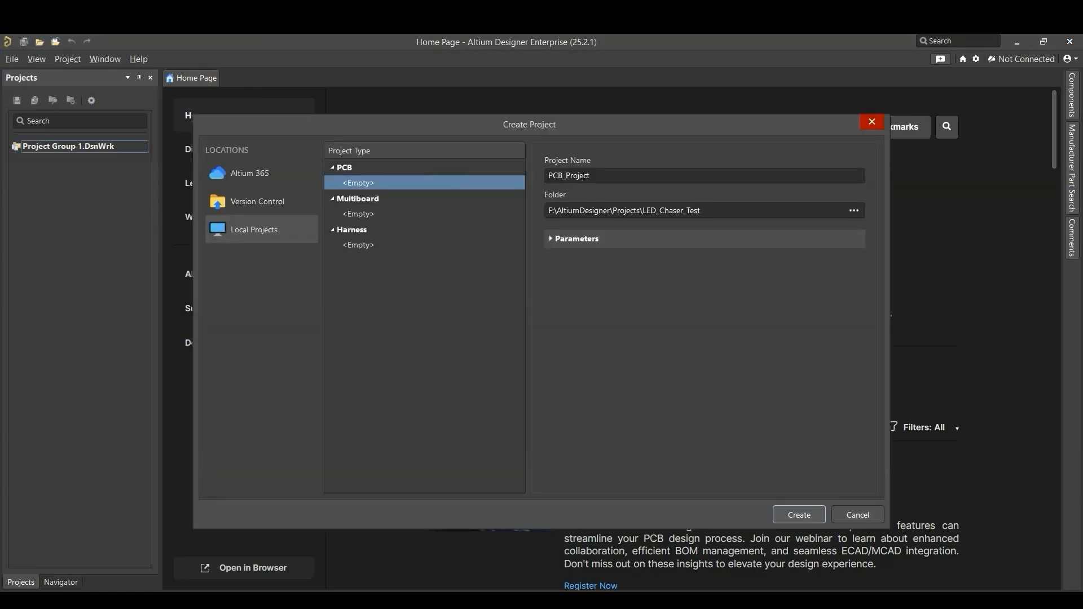
Step: Enter the project name LED_Chaser and set its location to a new LED_Chaser folder inside F:\AltiumDesigner\Projects
double_click(586, 175)
text(LED_Chaser)
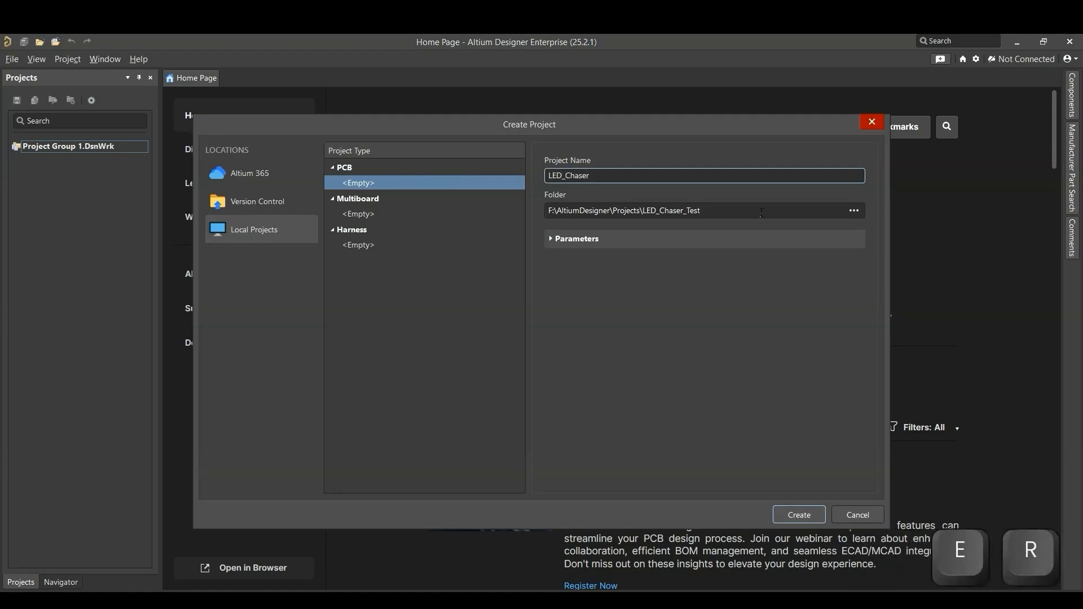
click(852, 211)
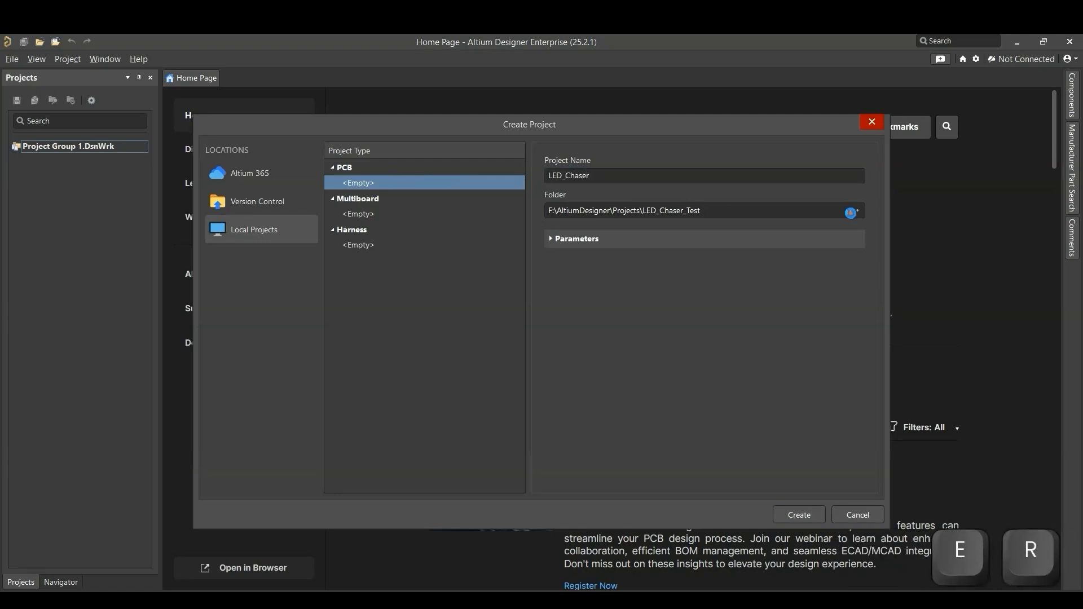
click(480, 187)
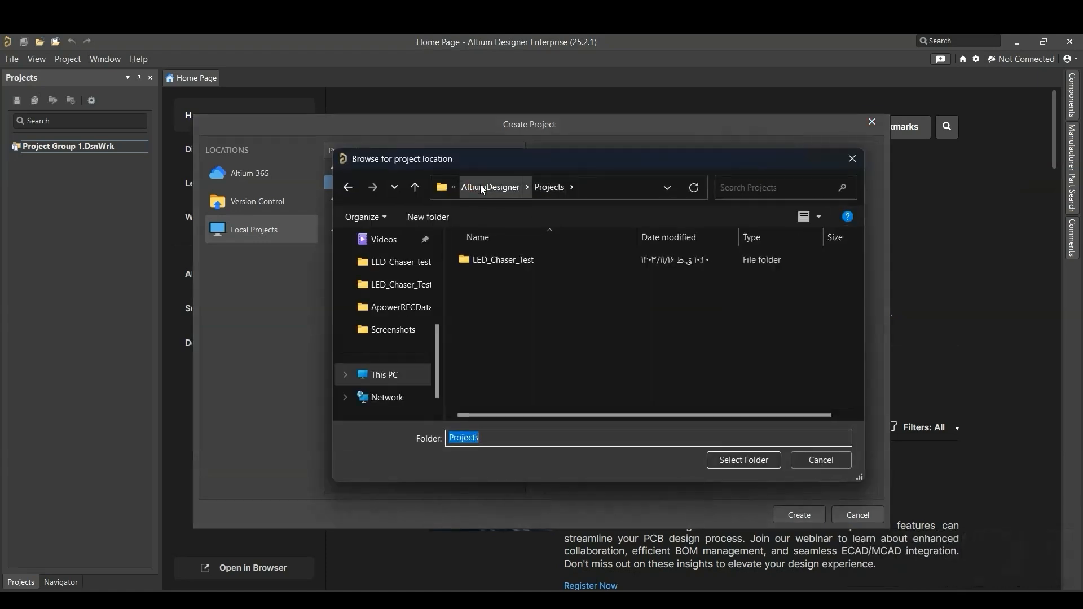
right_click(499, 310)
mouse_move(546, 421)
click(669, 190)
text(LED_Chaser)
key(Return)
key(Return)
click(755, 462)
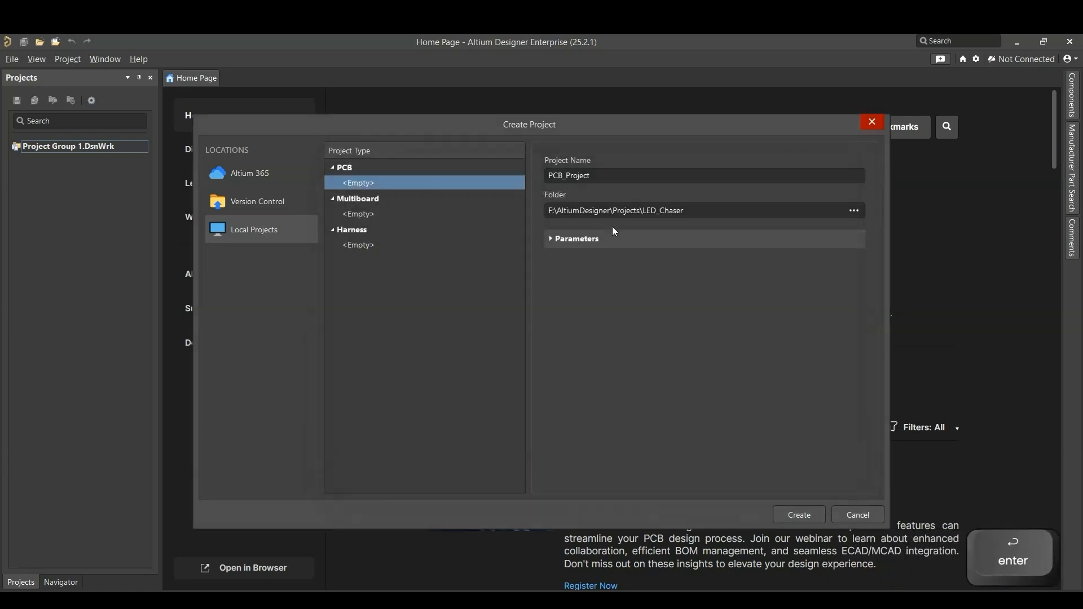
Step: Re-enter LED_Chaser as the project name and create the empty local PCB project
double_click(588, 181)
text(LED_Chaser)
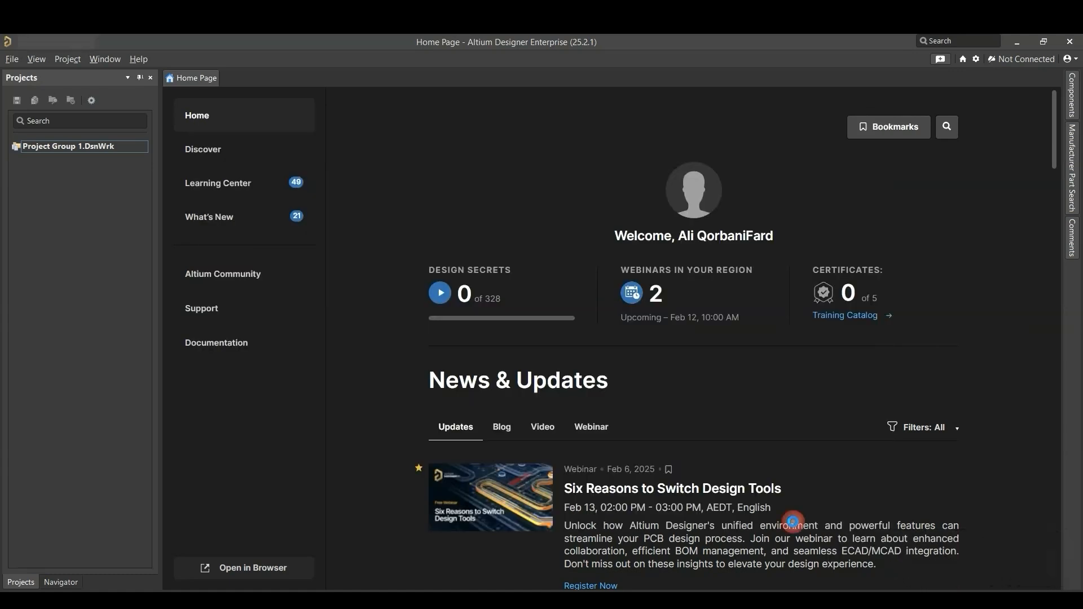
click(795, 518)
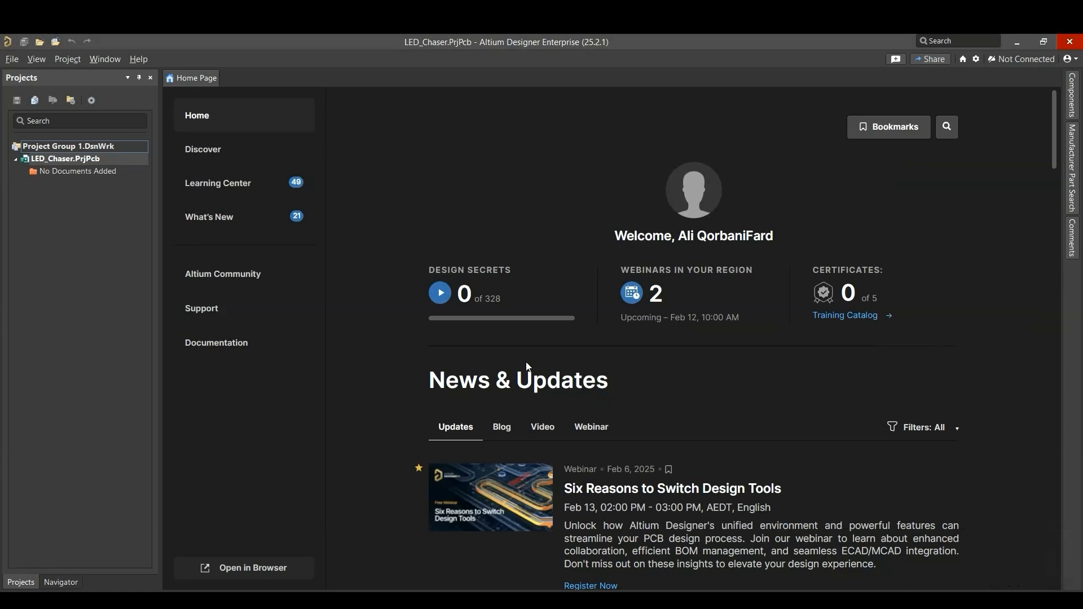
Step: Add a new schematic document to the LED_Chaser project
click(76, 160)
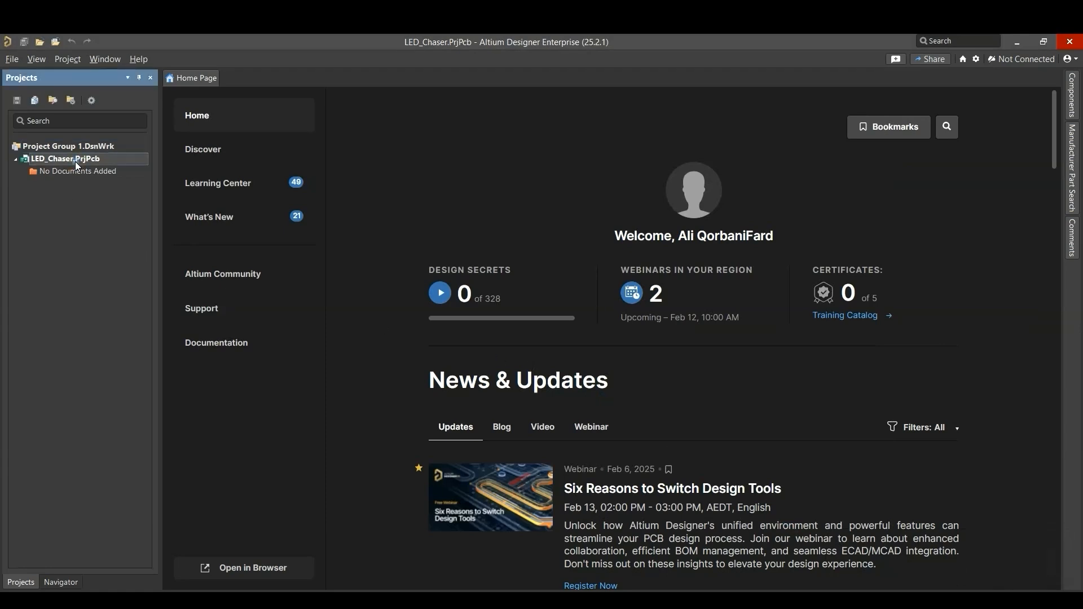
right_click(77, 166)
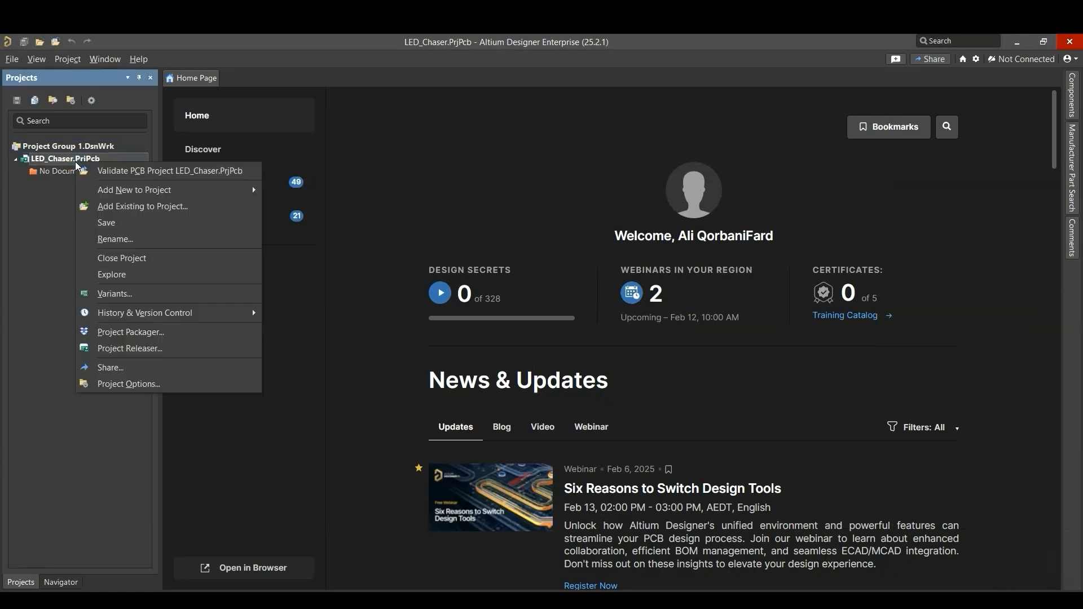
mouse_move(226, 190)
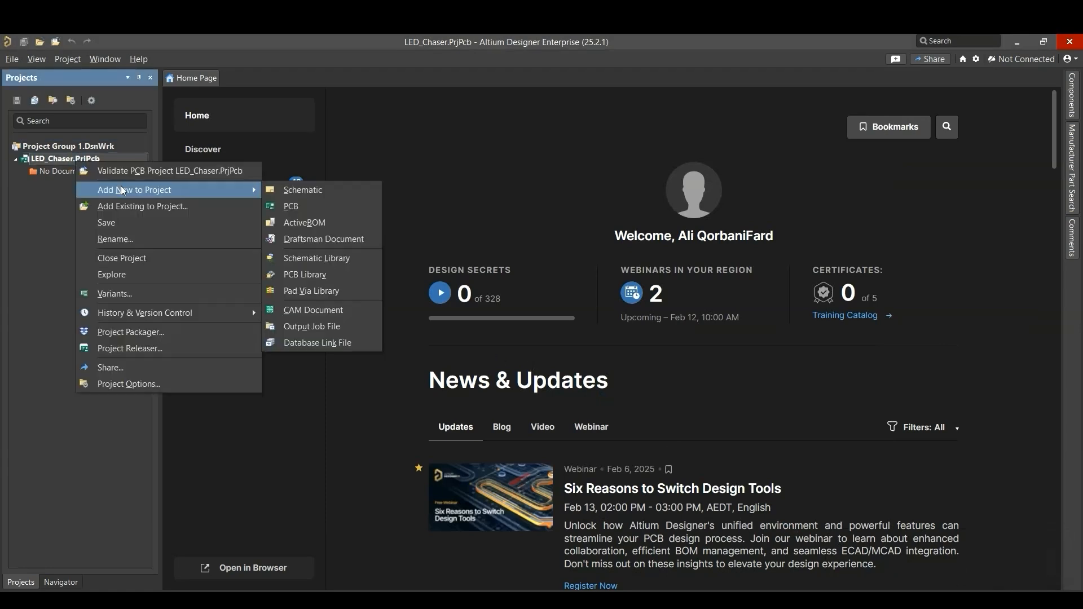
click(339, 192)
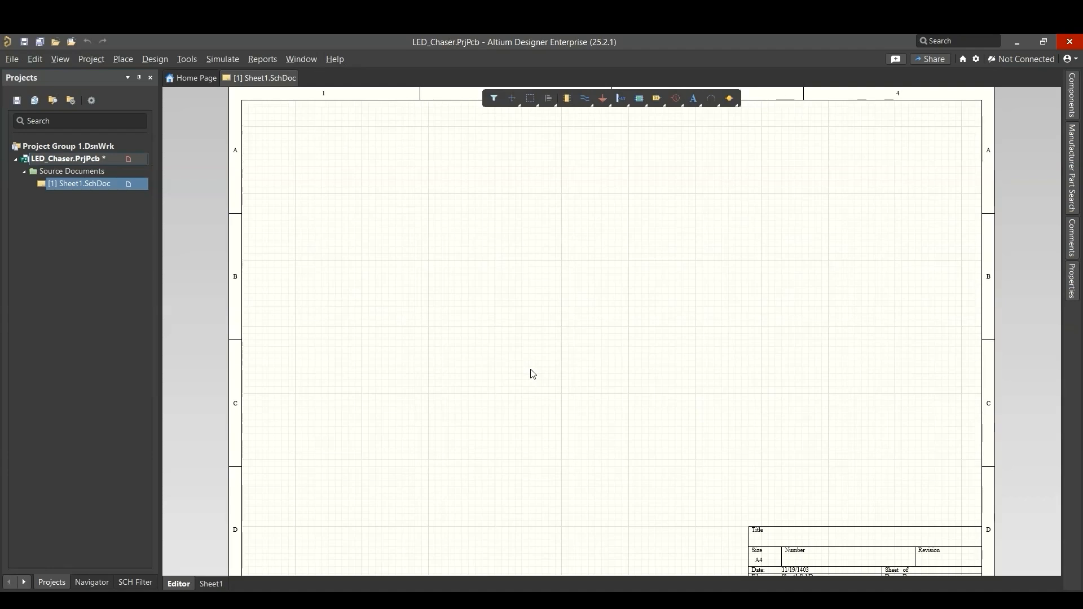
Step: Save the project and its new schematic, naming the schematic file LED_Chaser.SchDoc
right_click(111, 160)
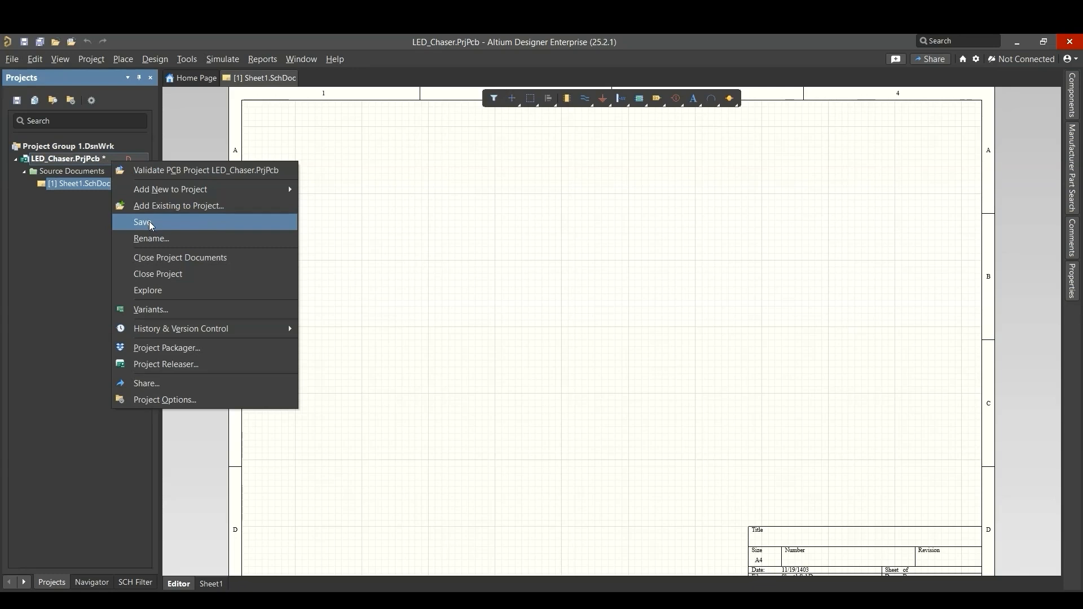
click(149, 221)
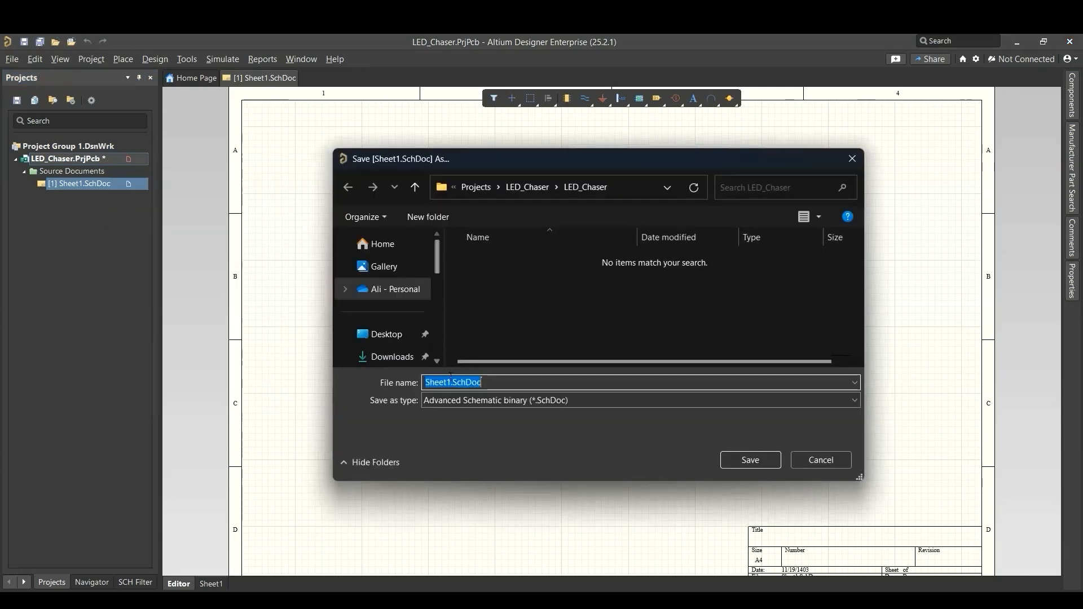
click(525, 401)
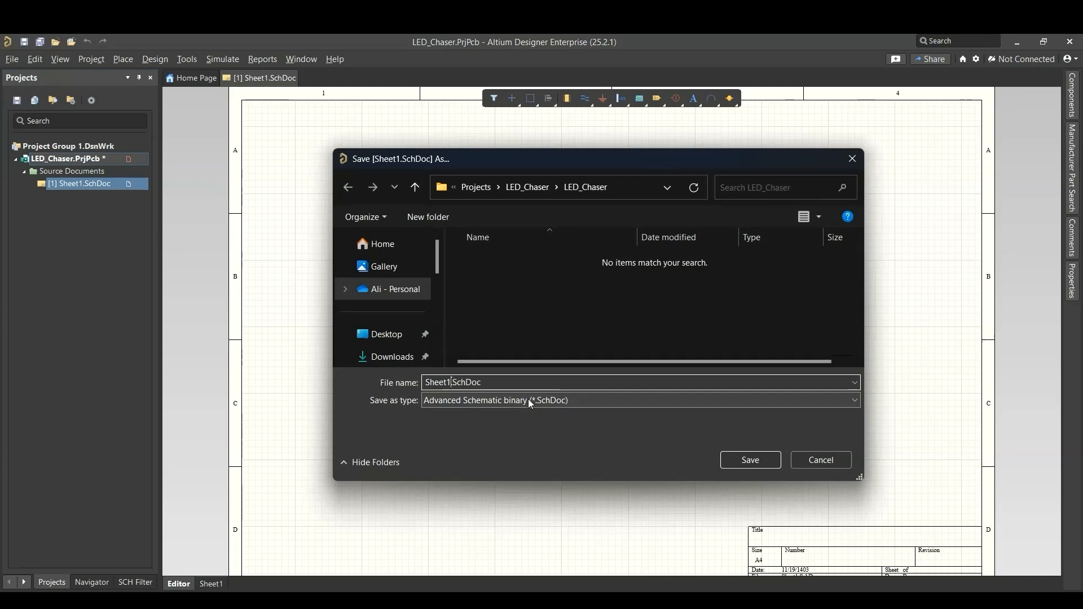
key(BackSpace)
key(BackSpace)
key(BackSpace)
key(BackSpace)
key(BackSpace)
key(BackSpace)
text(LED_Chaser)
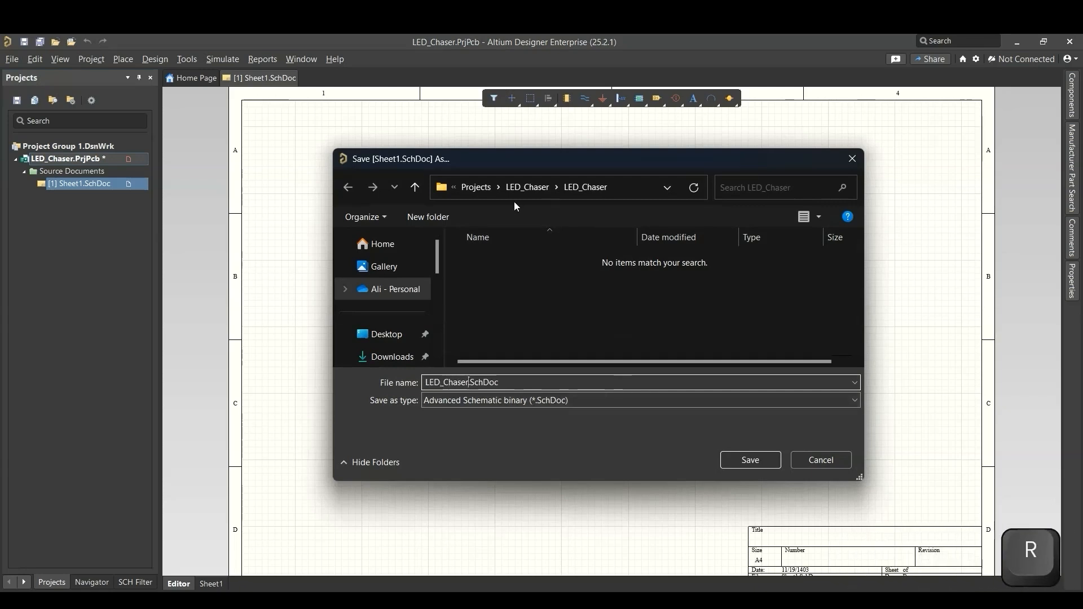
click(767, 460)
click(469, 292)
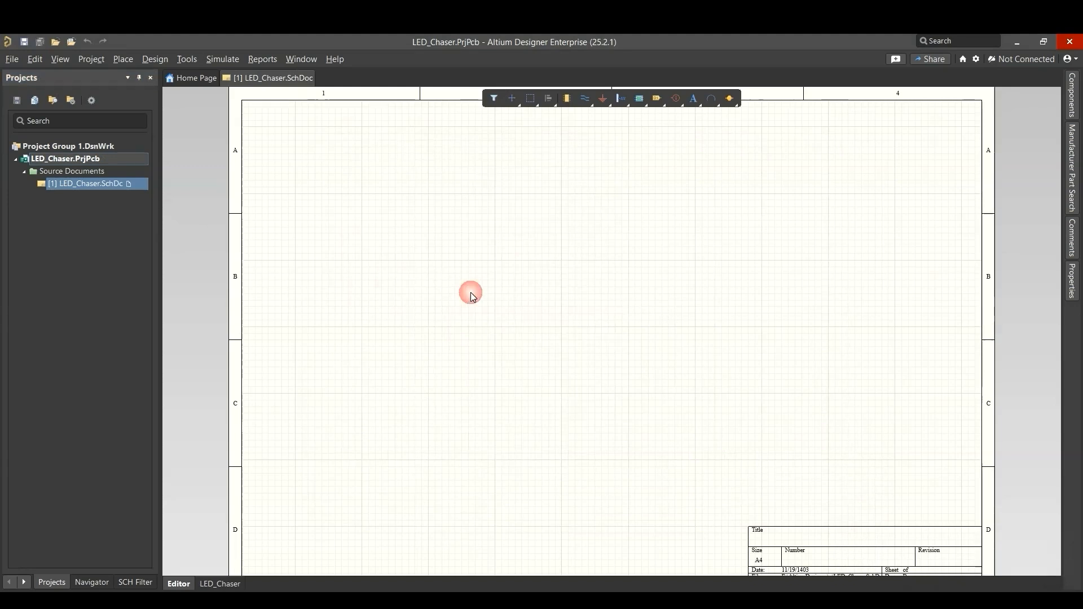
Step: Fit the whole schematic sheet in the view and try zooming in and out
key(ctrl+Page_Down)
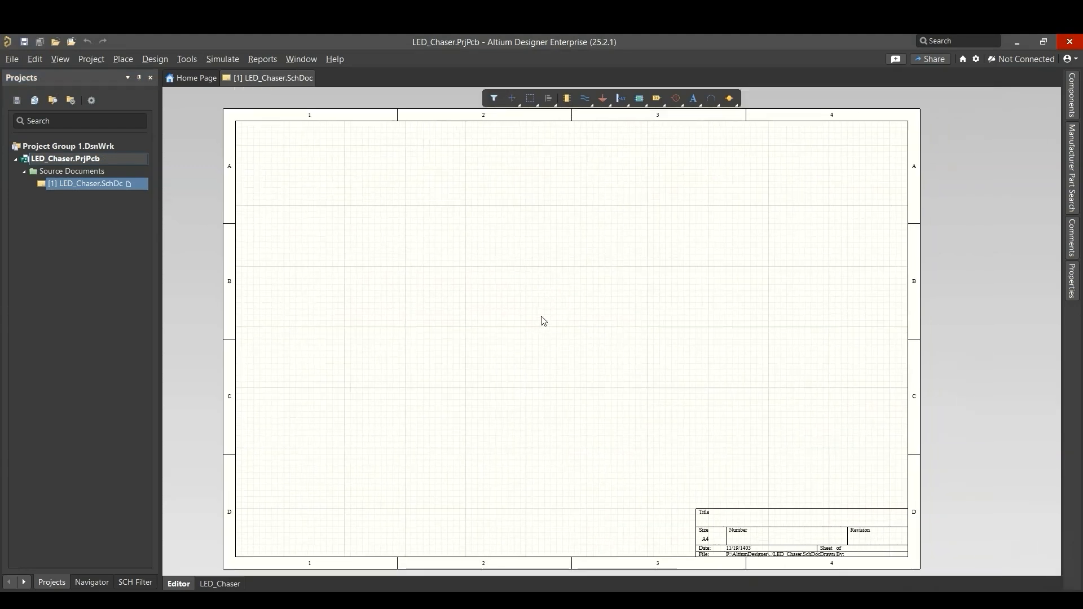
ctrl+scroll(525, 313, up, 1)
ctrl+scroll(522, 315, down, 2)
ctrl+scroll(522, 315, up, 2)
ctrl+scroll(519, 314, down, 1)
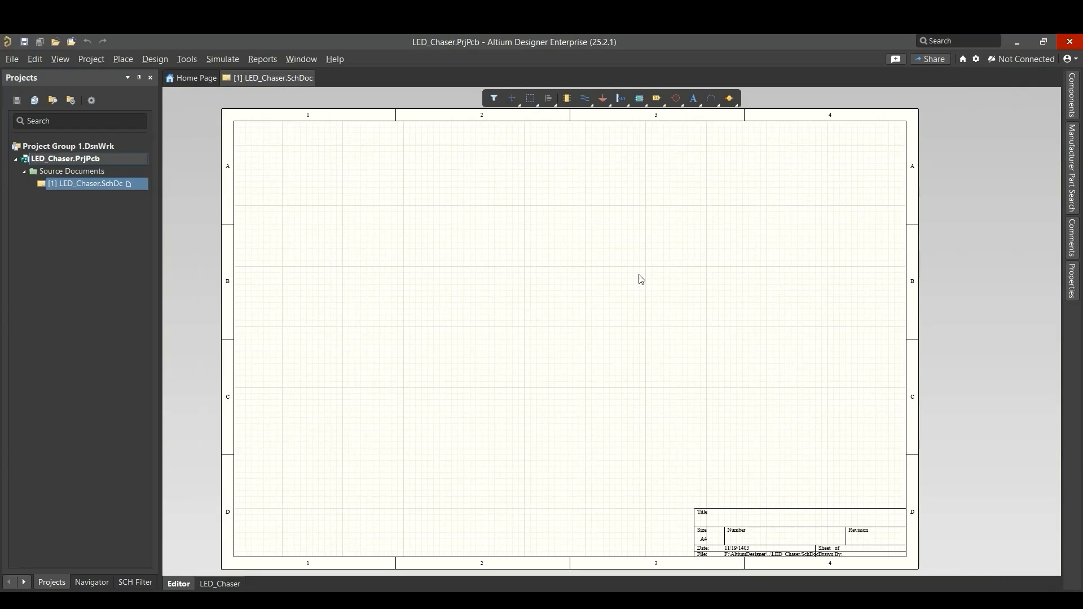
Step: Enable the Ctrl modifier for Zoom Main Window in the Mouse Wheel Configuration preferences, and test zooming on the sheet
click(977, 59)
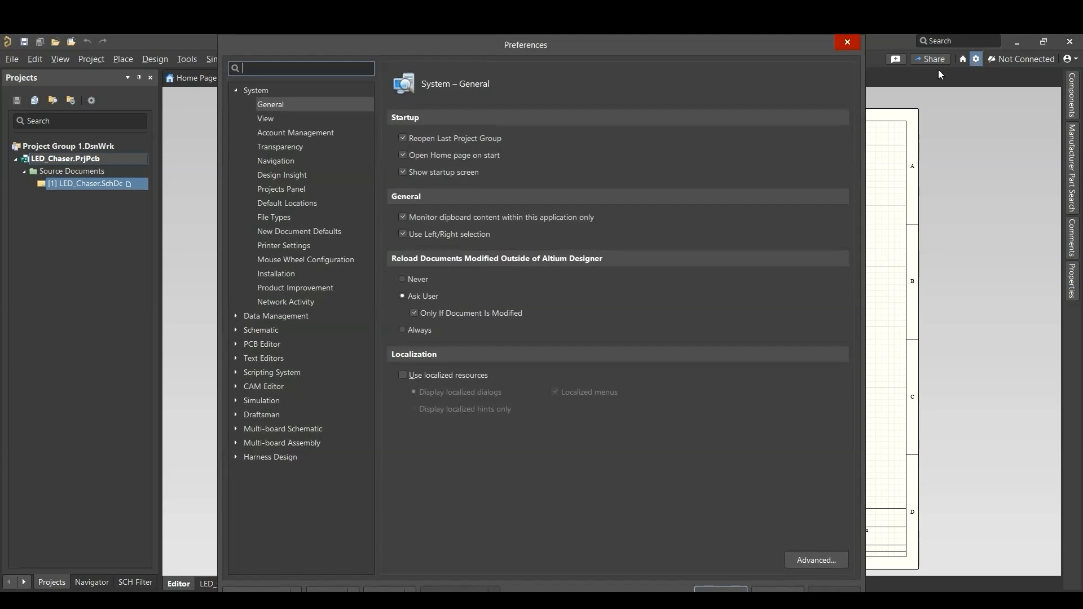
click(309, 261)
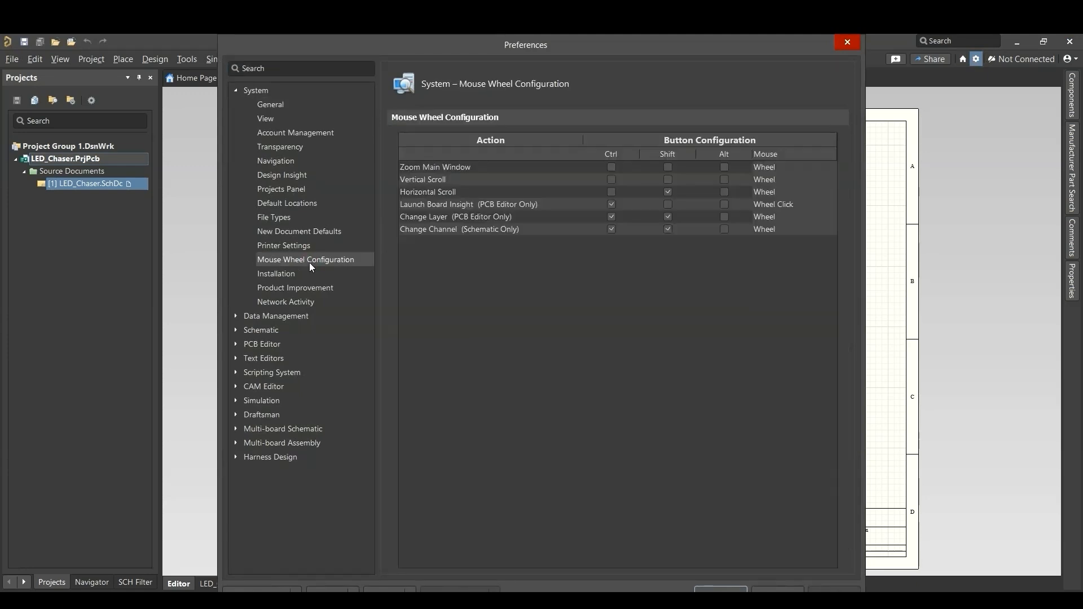
click(611, 168)
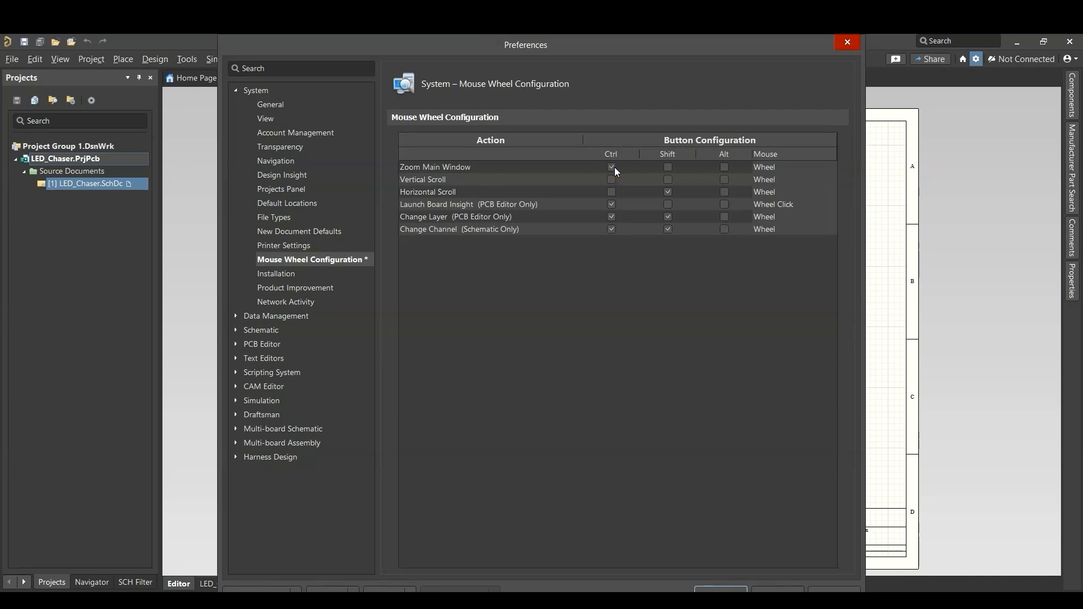
click(720, 590)
scroll(546, 303, down, 2)
scroll(546, 303, up, 3)
scroll(547, 303, down, 3)
scroll(546, 303, up, 2)
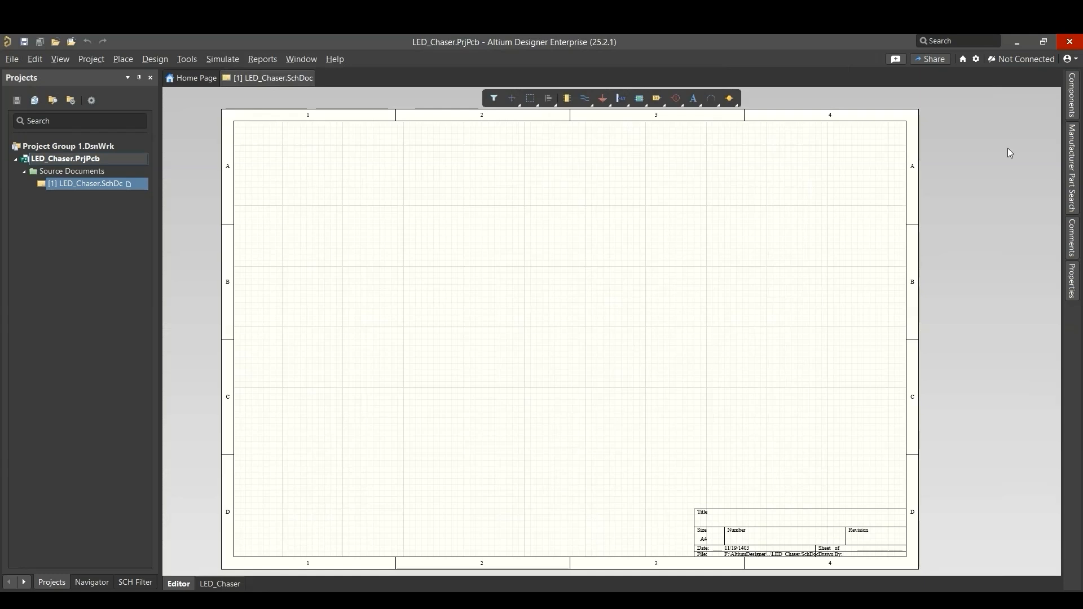
Step: Search the manufacturer parts for "pin header 2" and look through the listed parts
click(1073, 198)
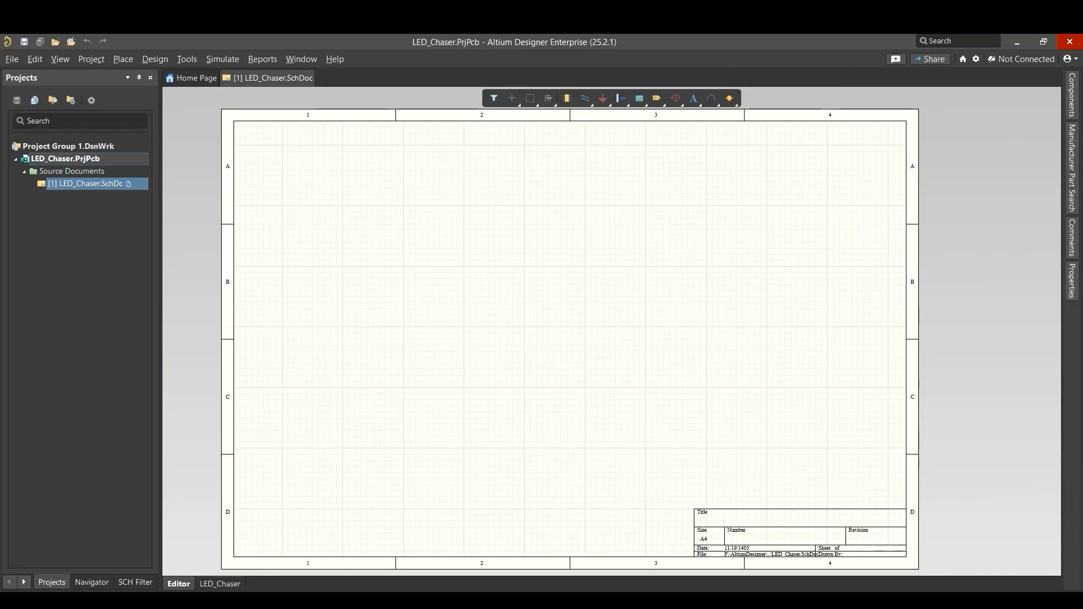
click(1074, 165)
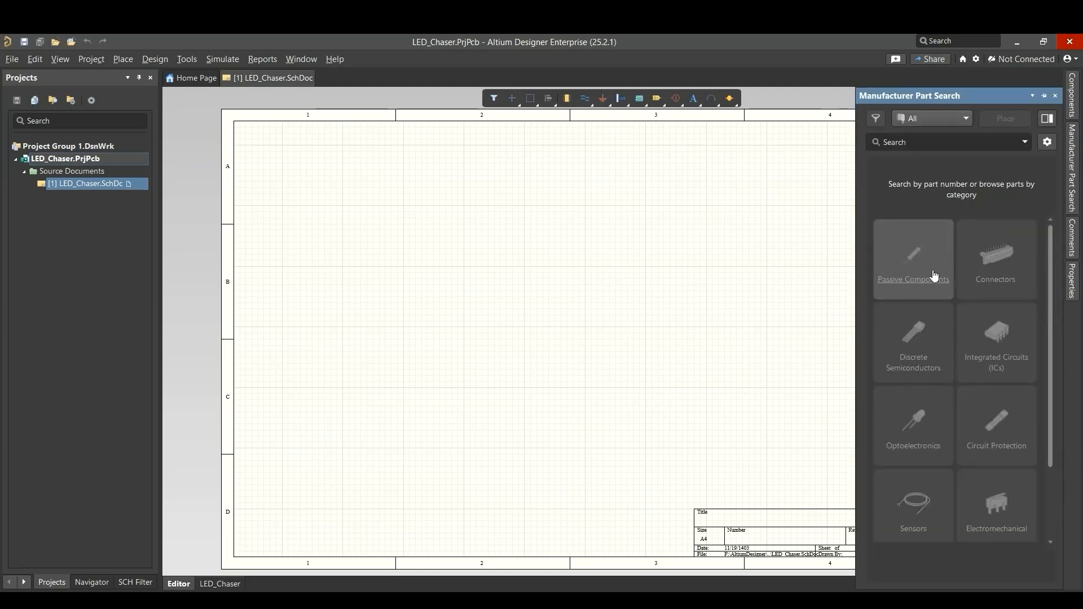
click(931, 142)
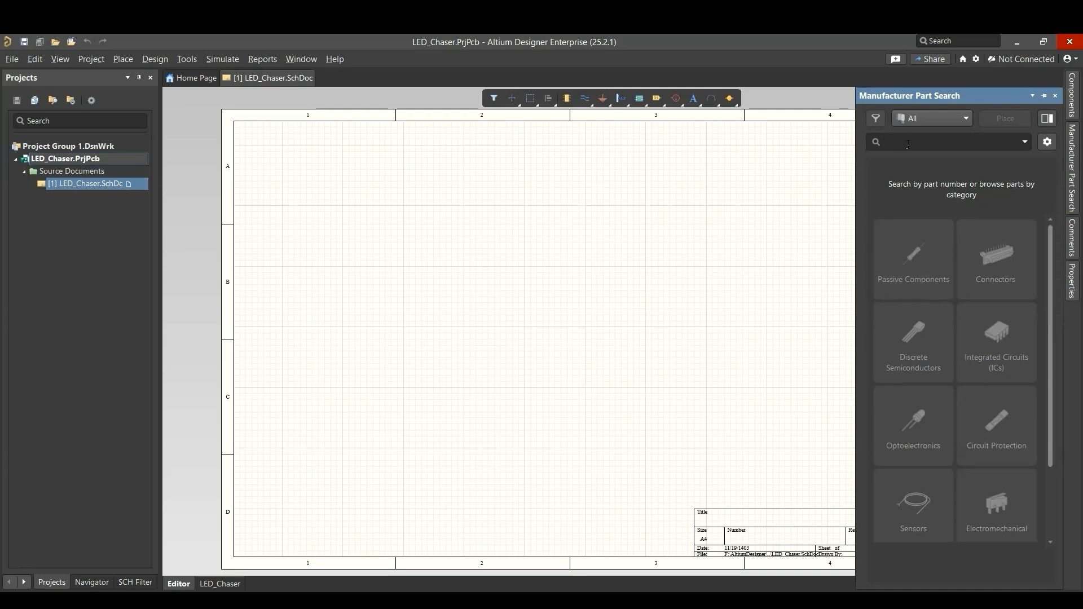
text(pin header 2)
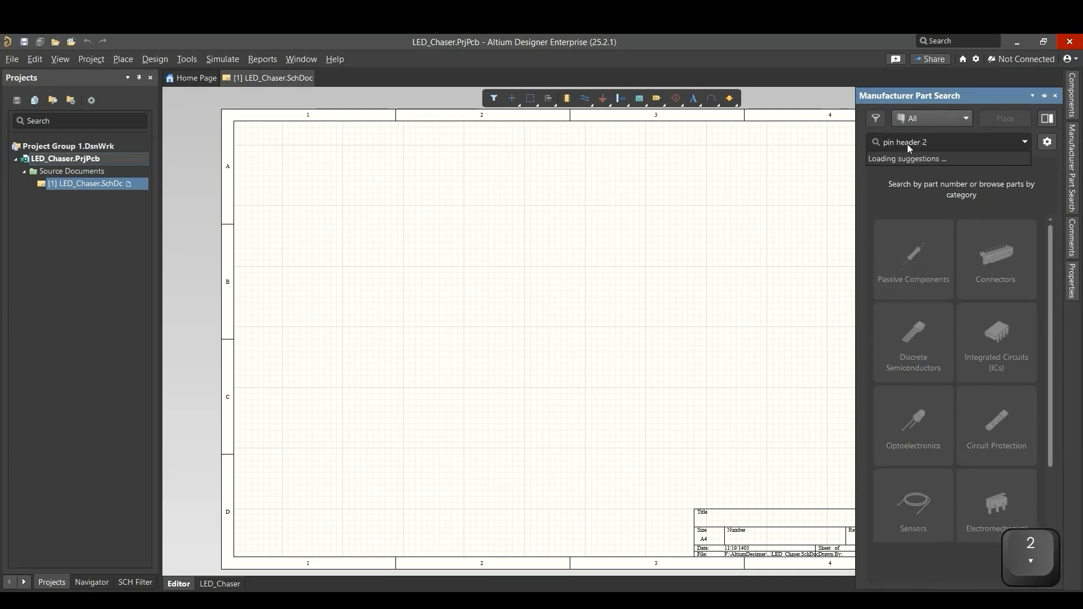
key(Return)
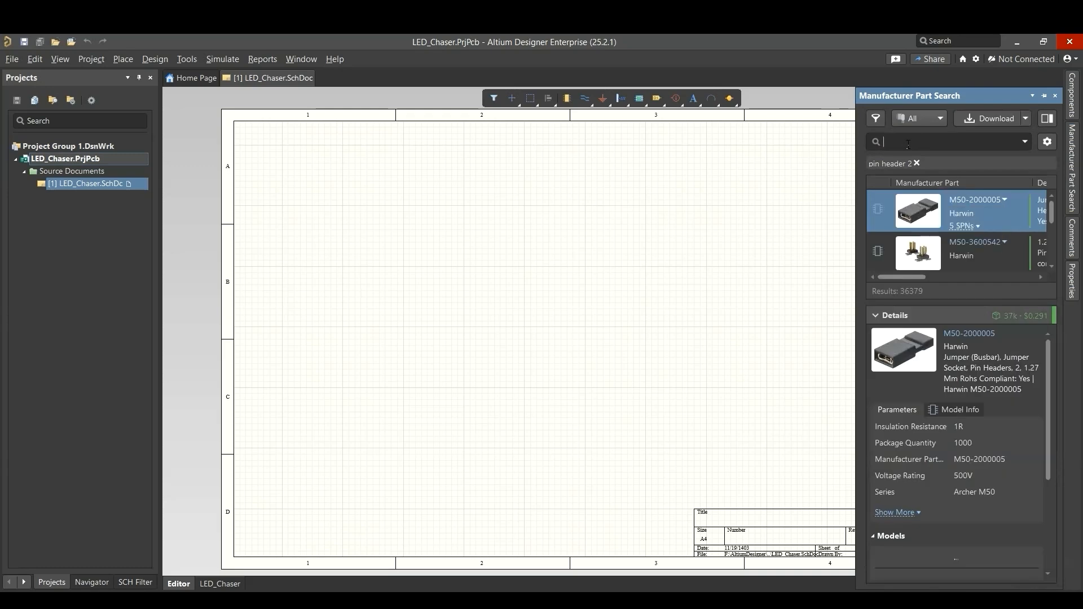
scroll(953, 229, down, 2)
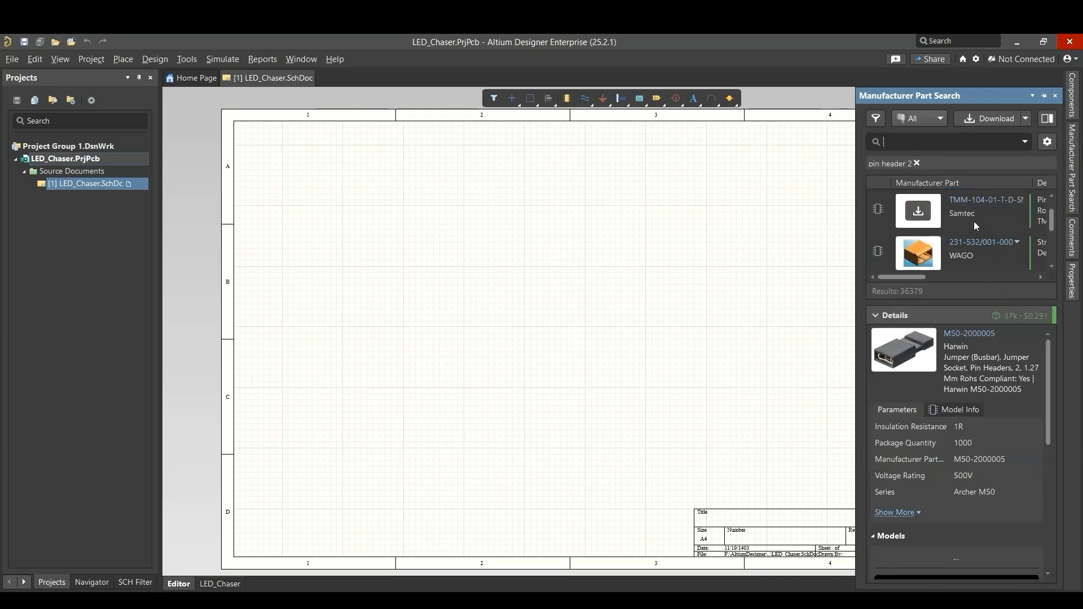
scroll(972, 242, down, 4)
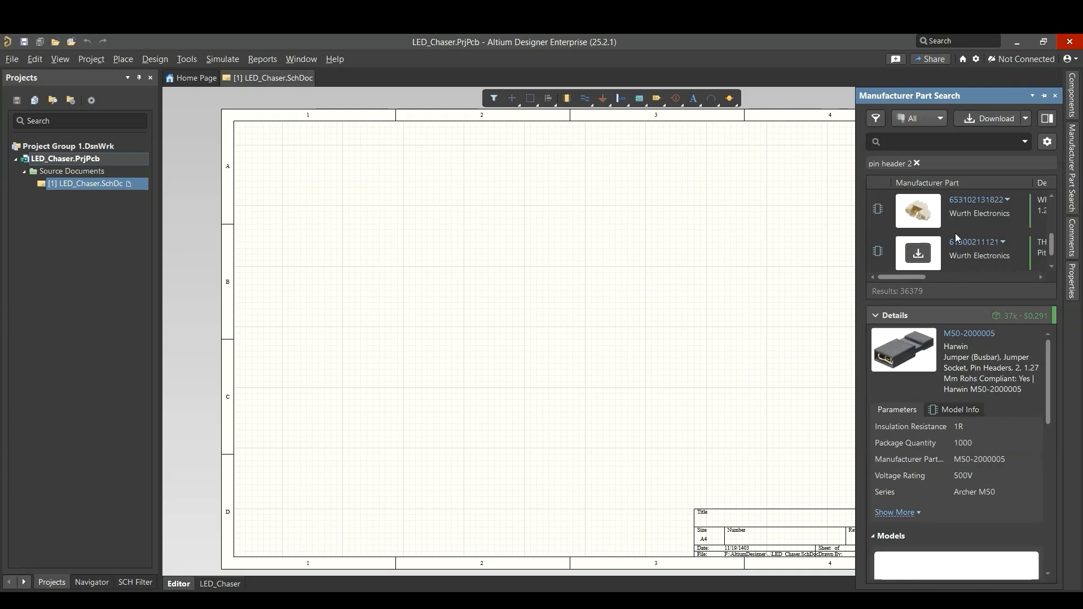
Step: Replace the part search with "connector" and browse the listed parts
click(917, 163)
text(connector)
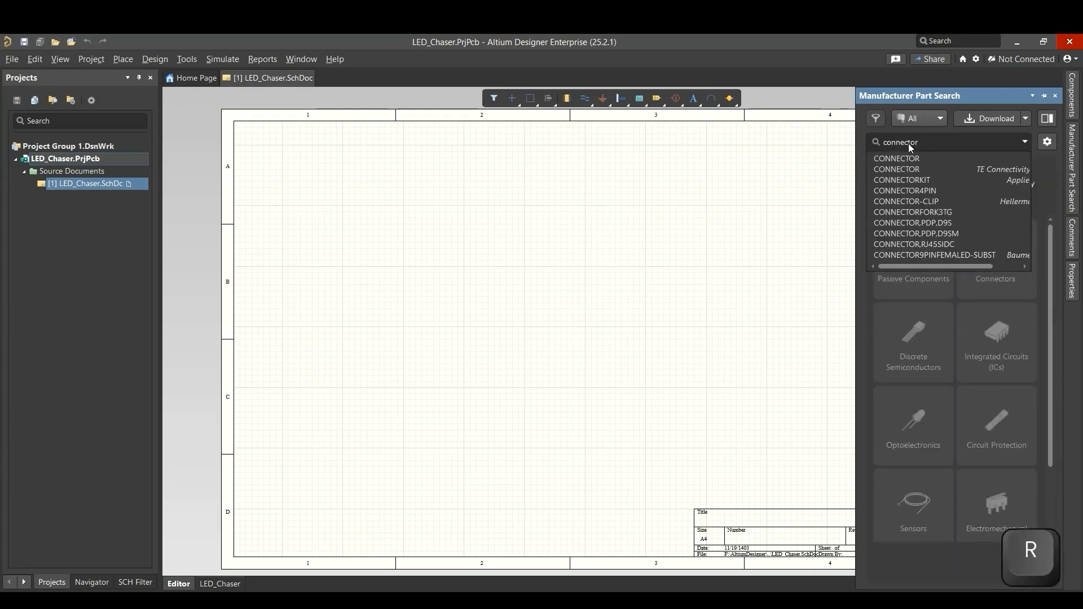
click(906, 158)
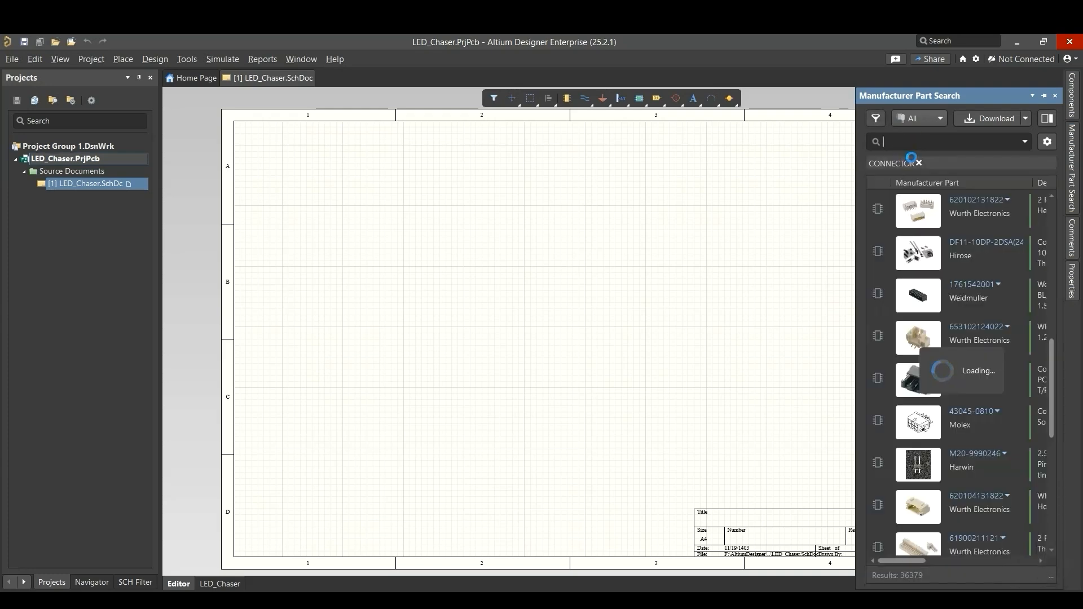
scroll(950, 237, down, 2)
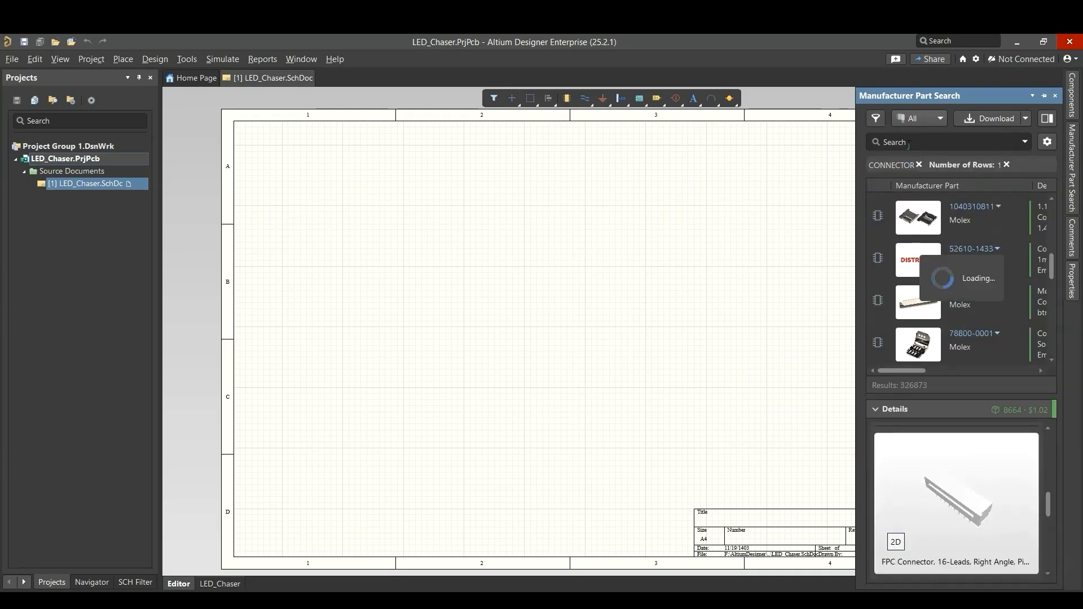
Step: Clear the search filters, limit the part category to Connectors, and search for "header"
click(919, 164)
click(948, 164)
click(939, 119)
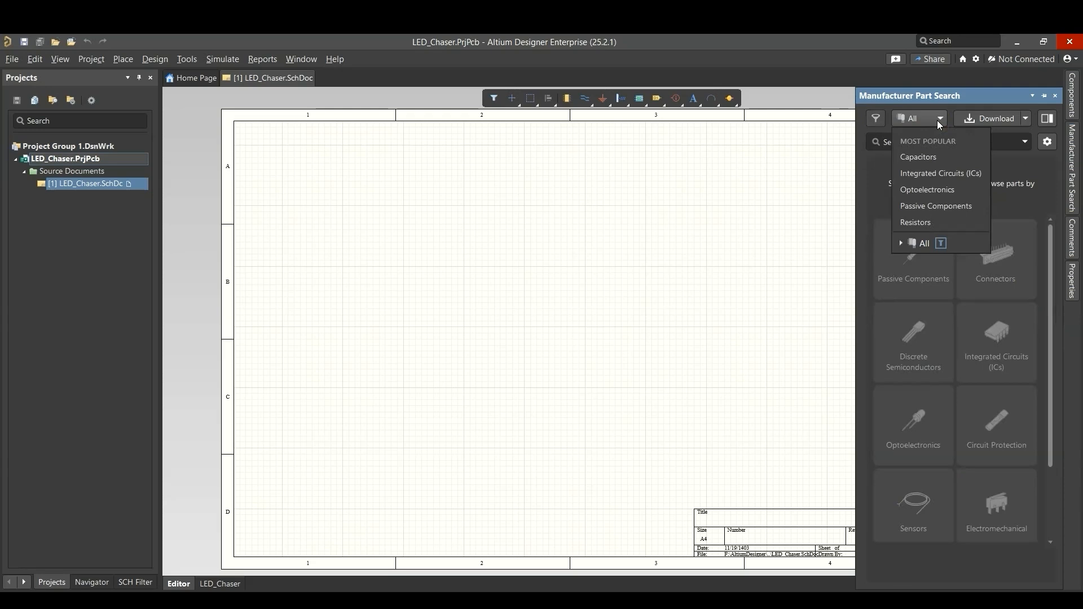
click(901, 244)
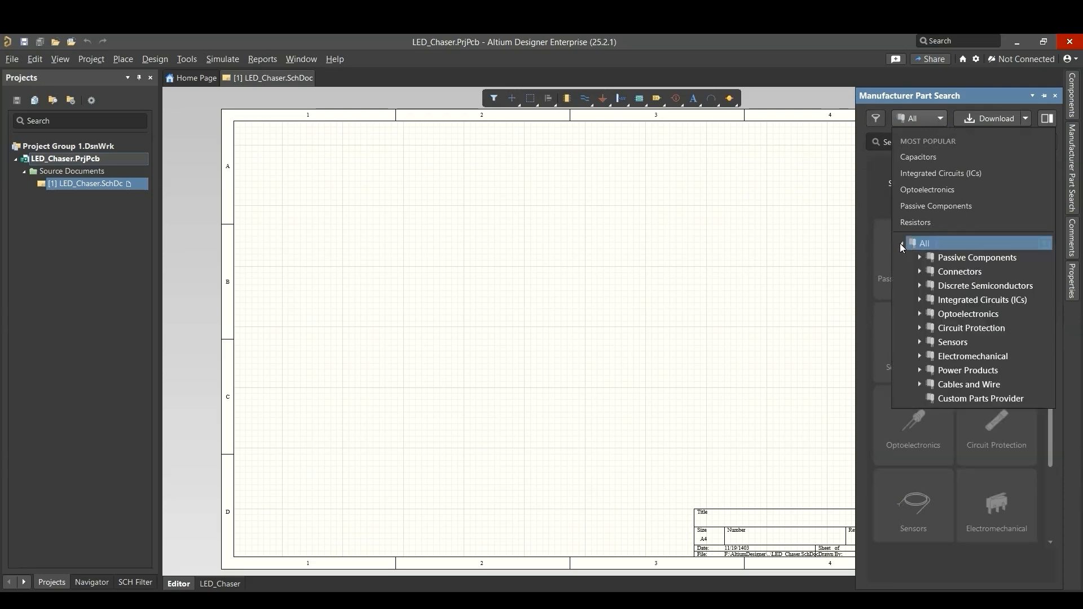
click(921, 271)
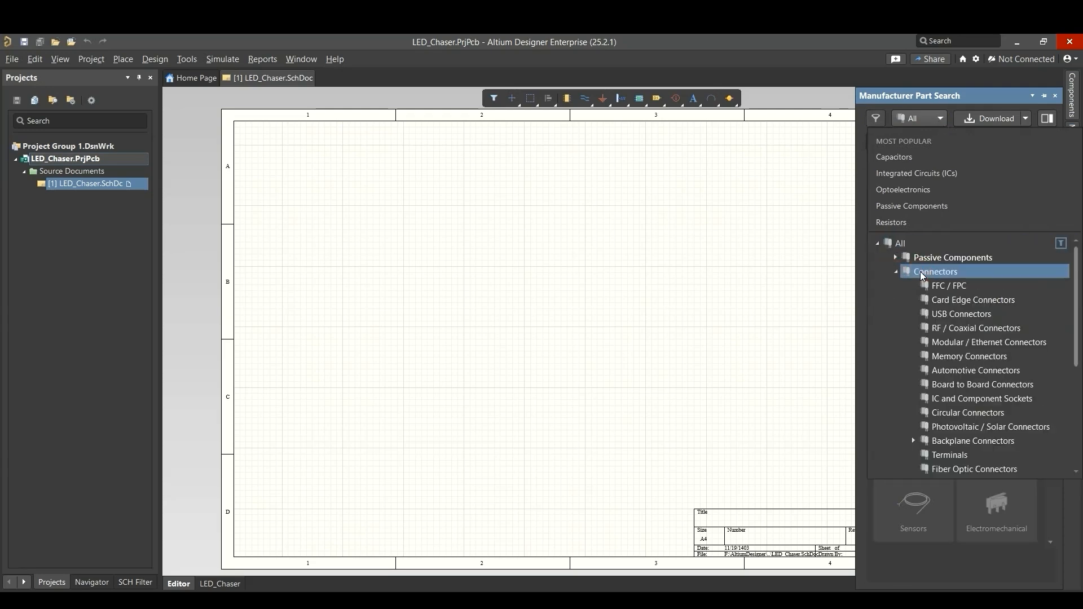
click(923, 272)
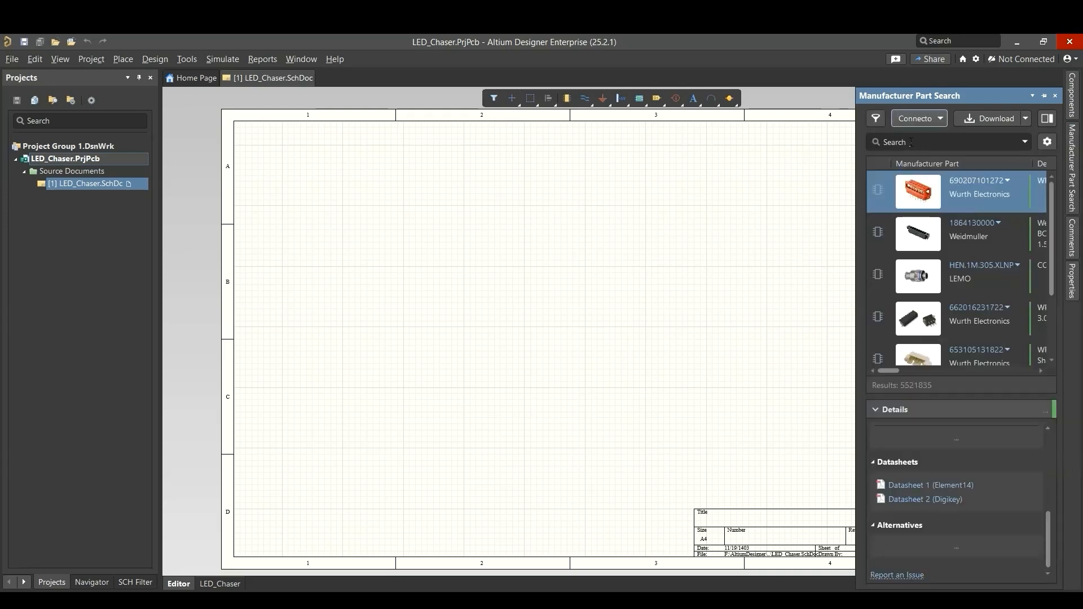
text(header)
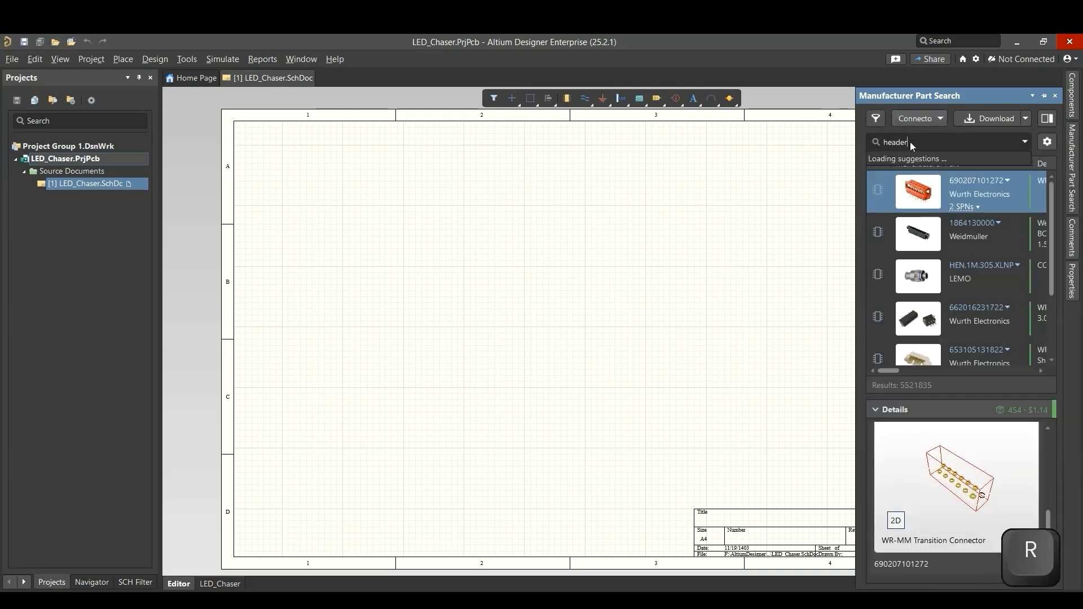
key(Return)
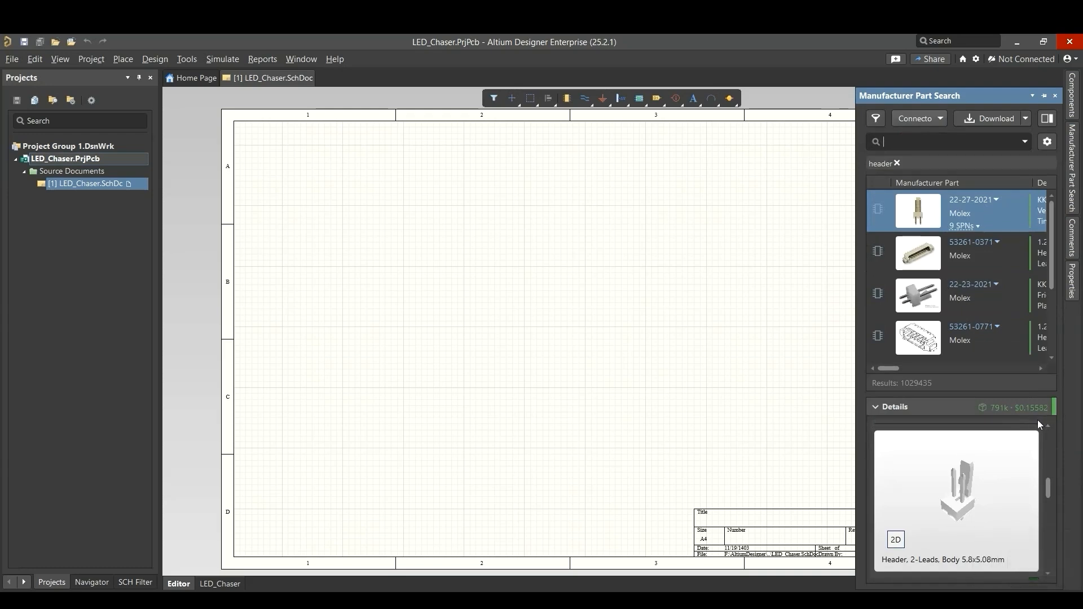
Step: Examine the details of the Molex 22-27-2021 header, including its datasheets, alternatives, schematic symbol and footprint model
scroll(967, 490, down, 3)
click(967, 405)
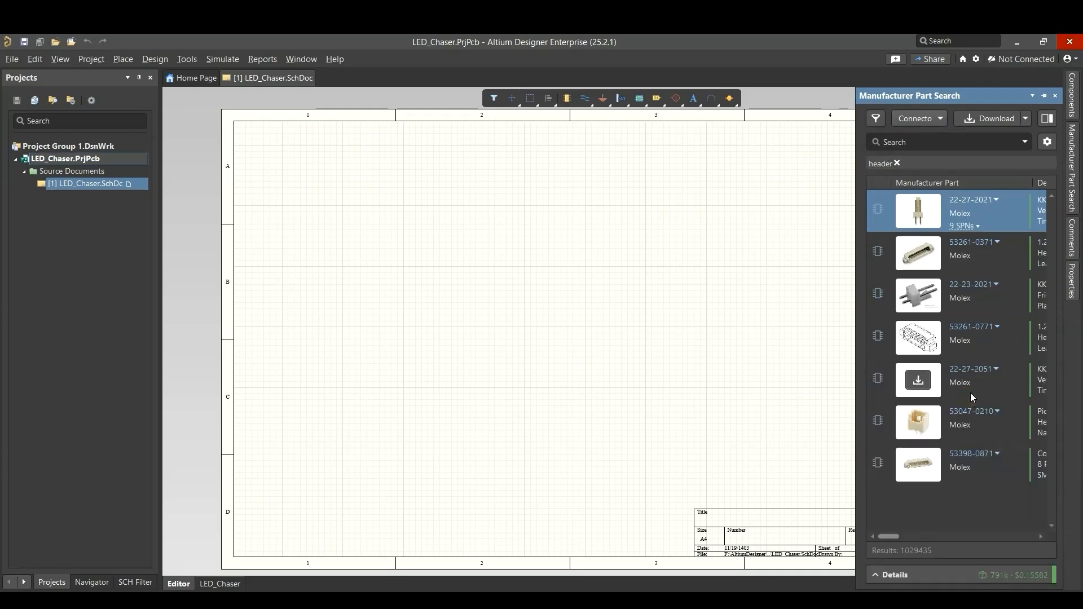
click(944, 575)
drag(955, 394, 974, 314)
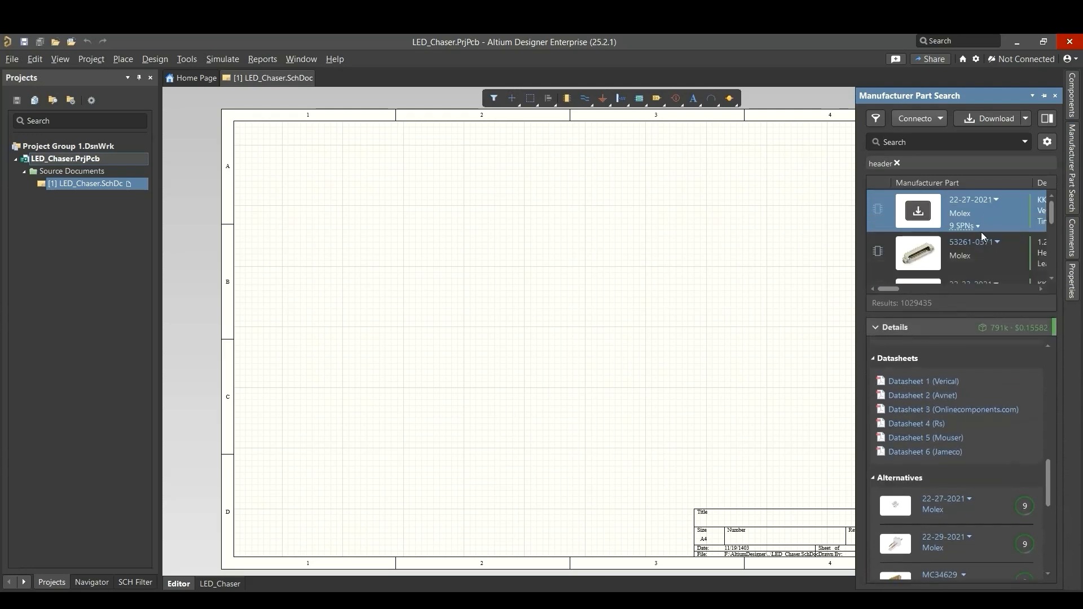
drag(1048, 480, 1049, 432)
click(902, 503)
click(903, 505)
Step: Place the Molex 22-27-2021 header near the sheet's upper left, rotated so its pins point right, and save the schematic
right_click(997, 219)
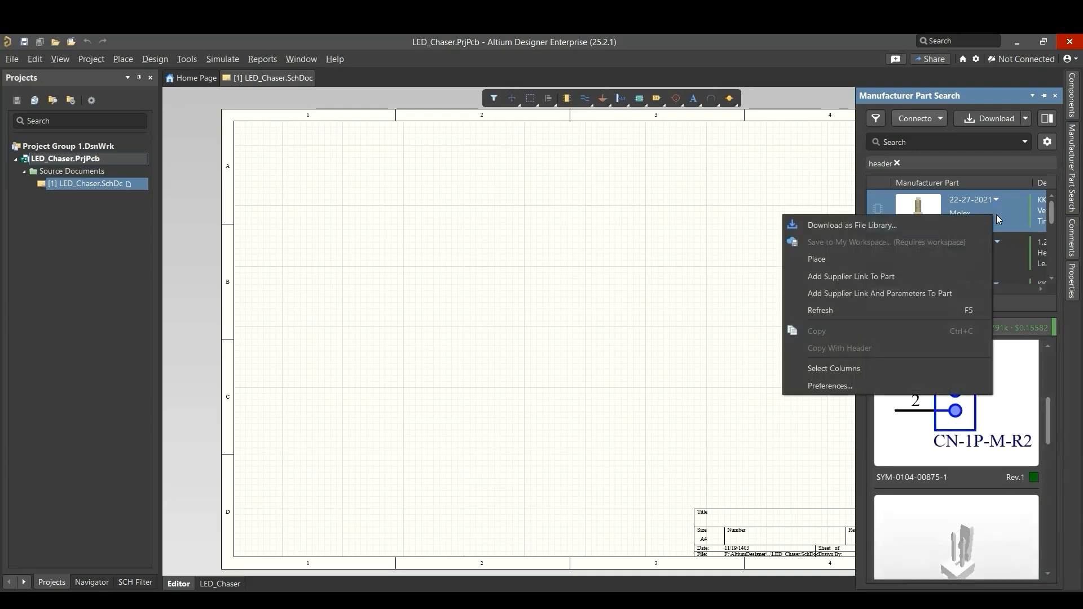
click(838, 255)
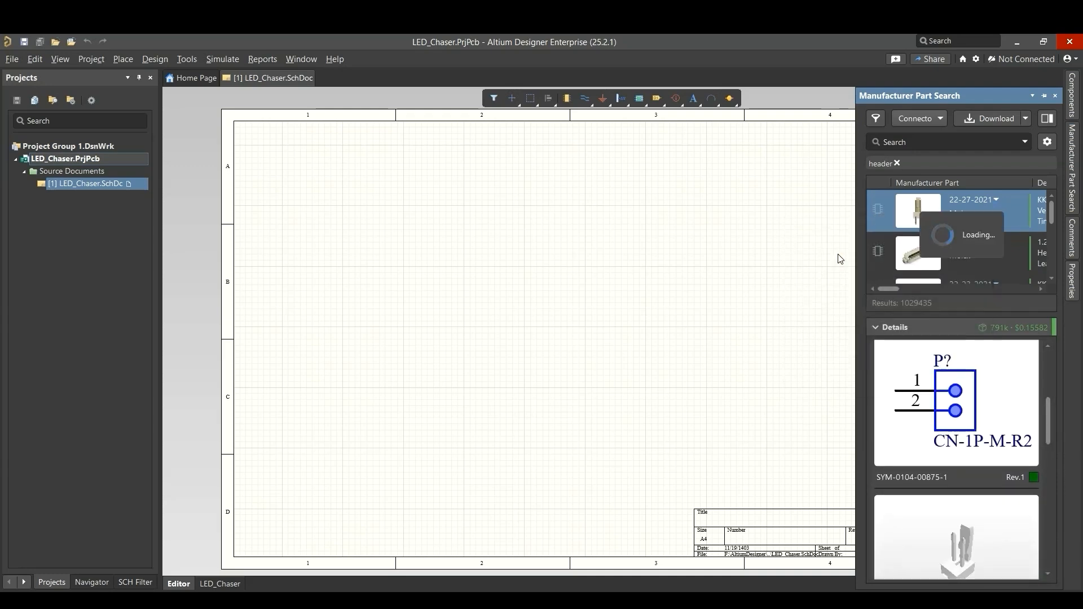
key(space)
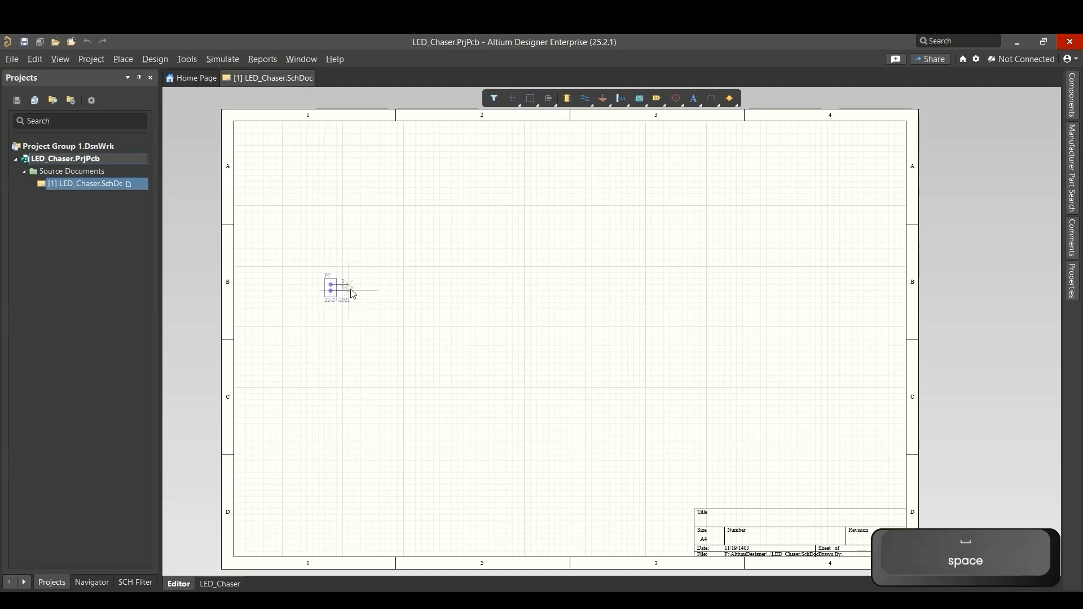
click(319, 262)
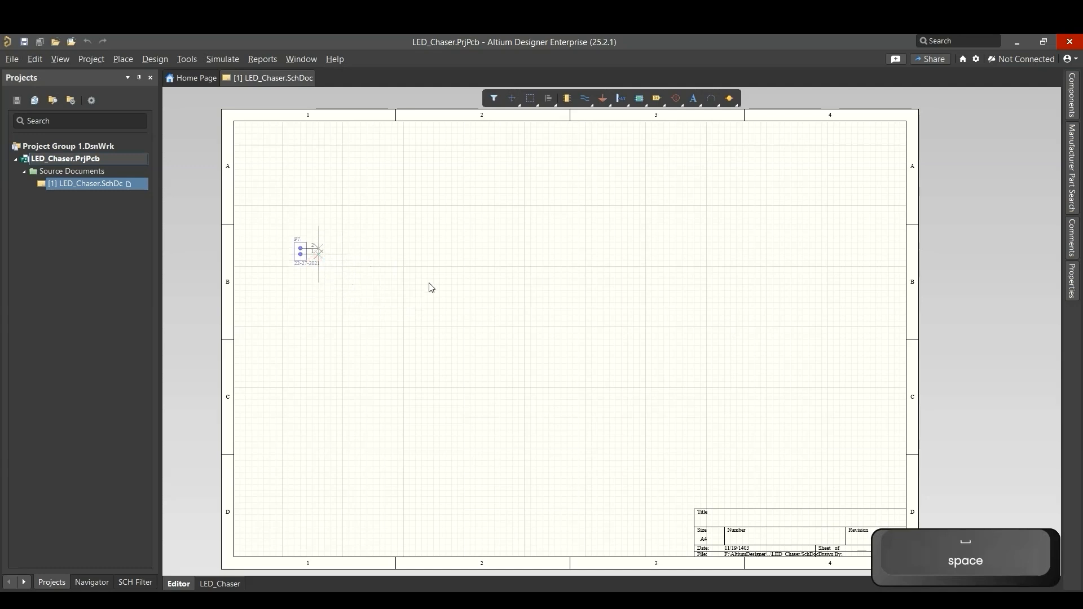
key(Escape)
click(416, 280)
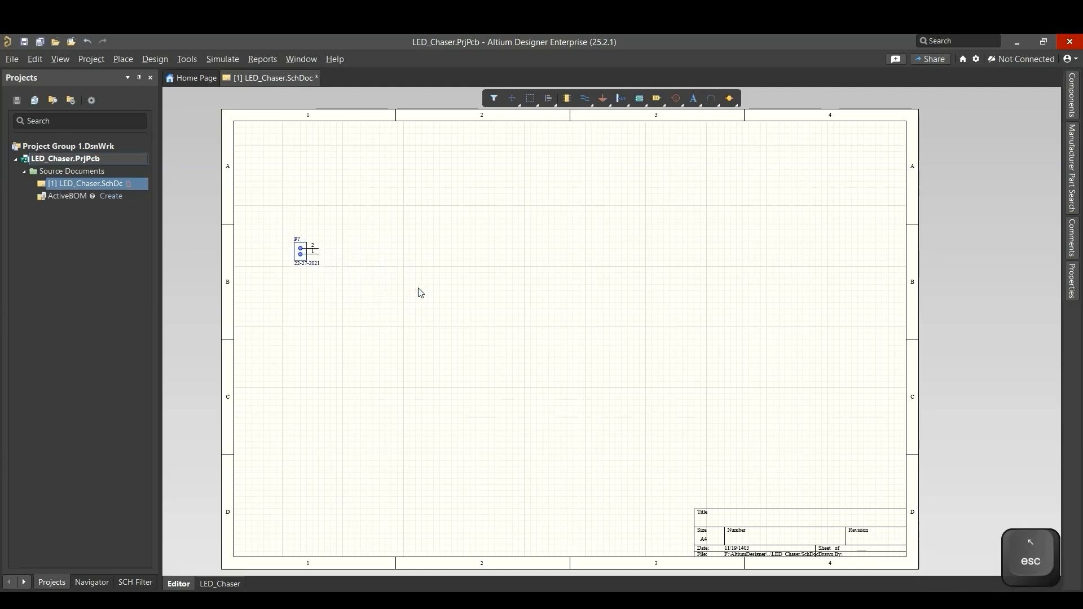
key(ctrl+s)
Step: Try searching for ne555 within the Connectors category of the manufacturer parts
click(1074, 162)
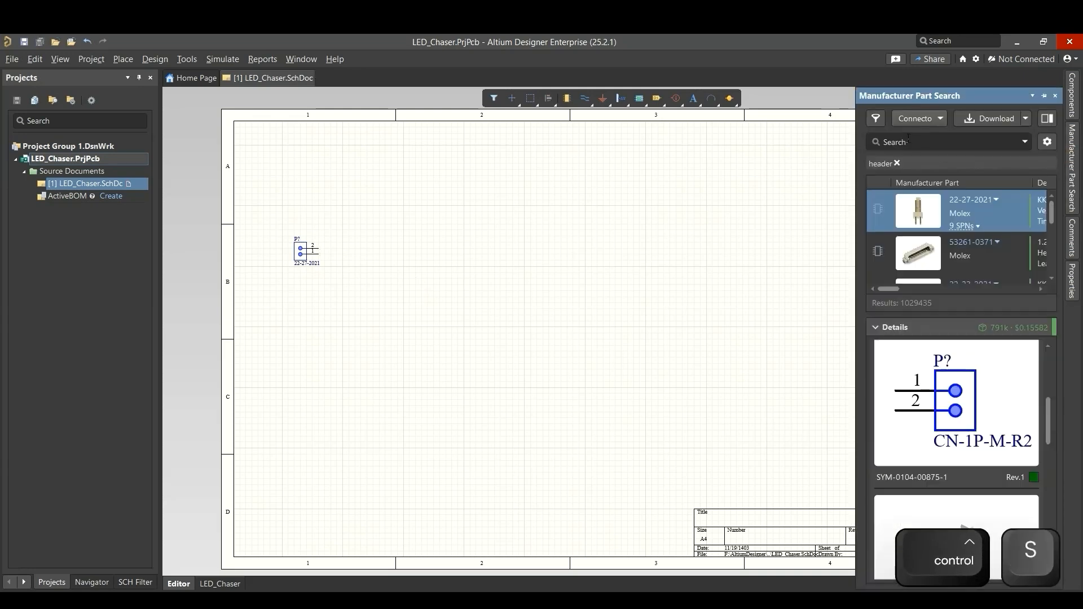
text(ne555)
key(Return)
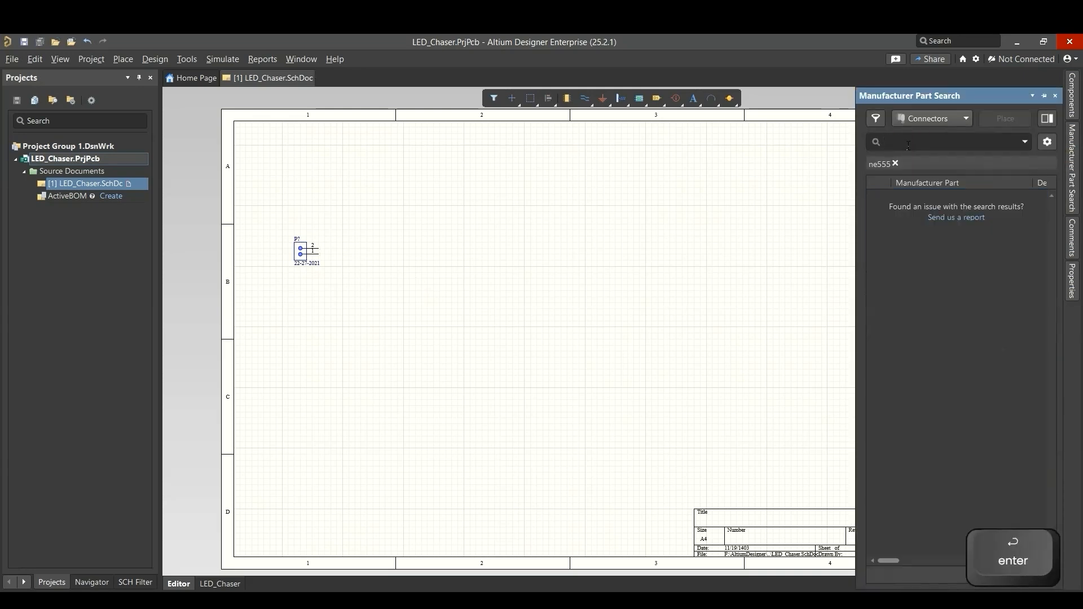
Step: Clear the part search, reset the category to All, and search for ne555
click(895, 164)
click(941, 119)
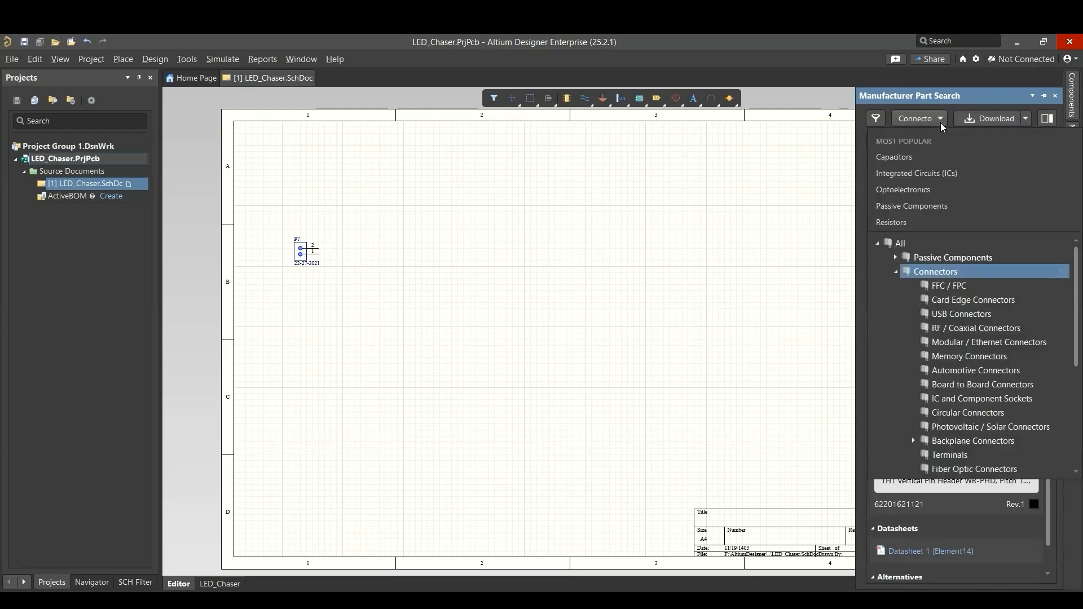
click(902, 243)
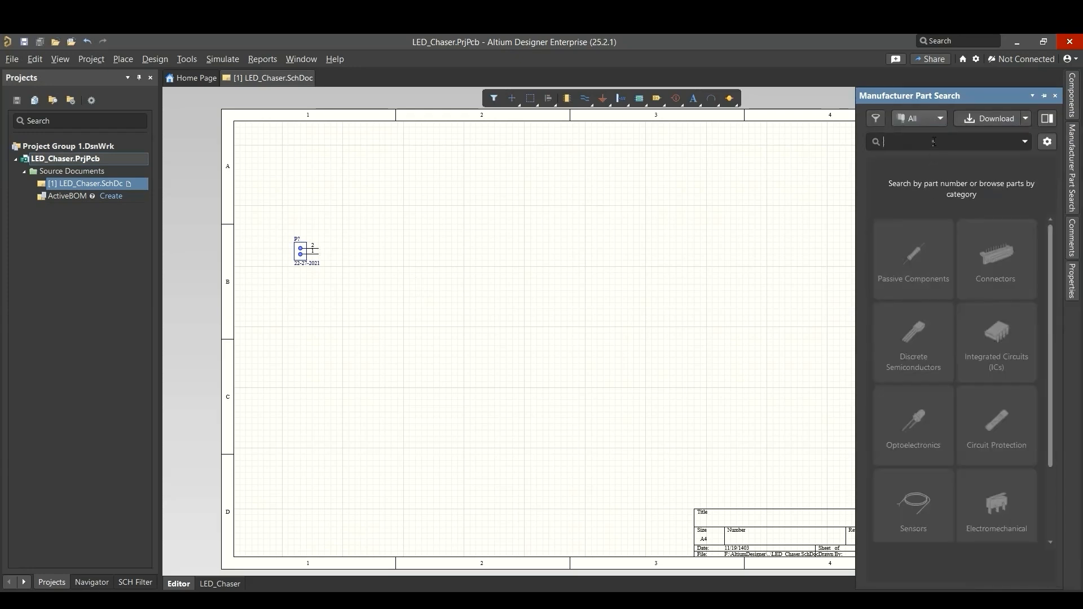
click(934, 141)
text(ne555)
key(Return)
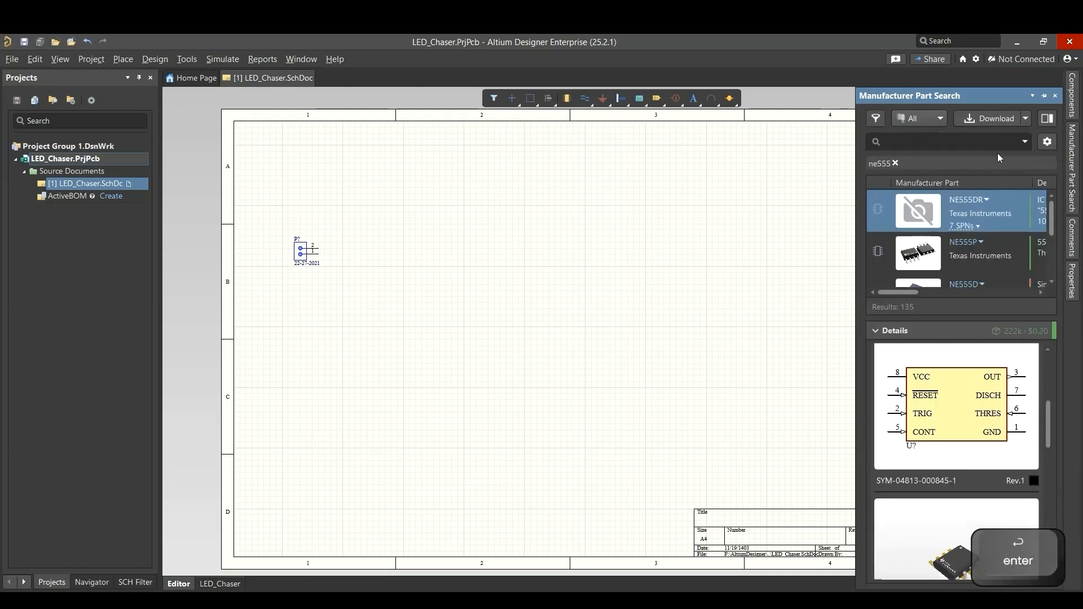
Step: Widen the part search results and place the Texas Instruments NE555DR timer below and to the right of the header
drag(856, 270, 712, 278)
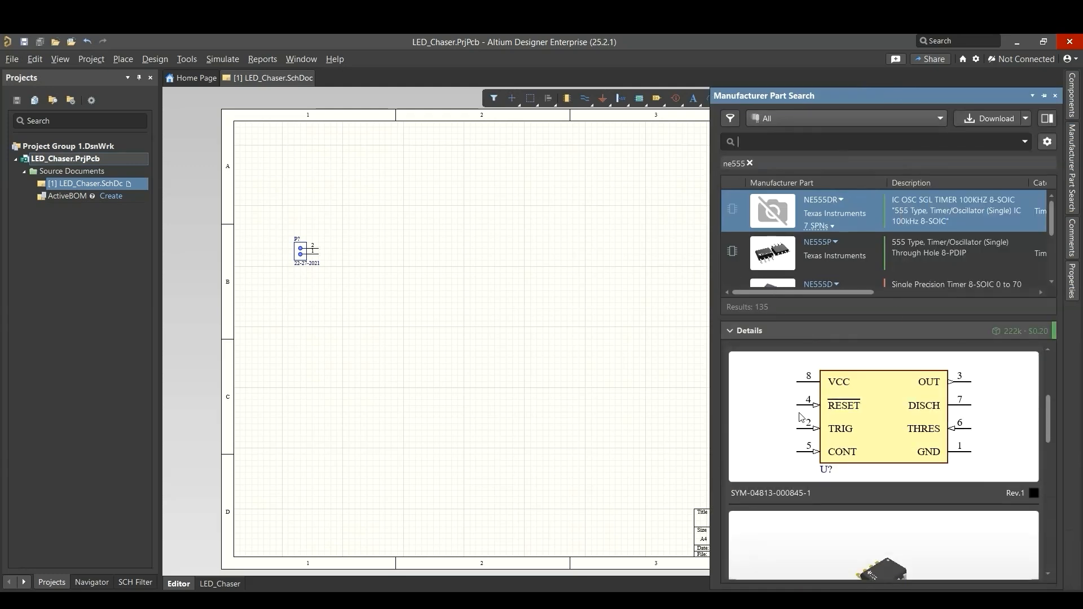
right_click(868, 215)
click(903, 251)
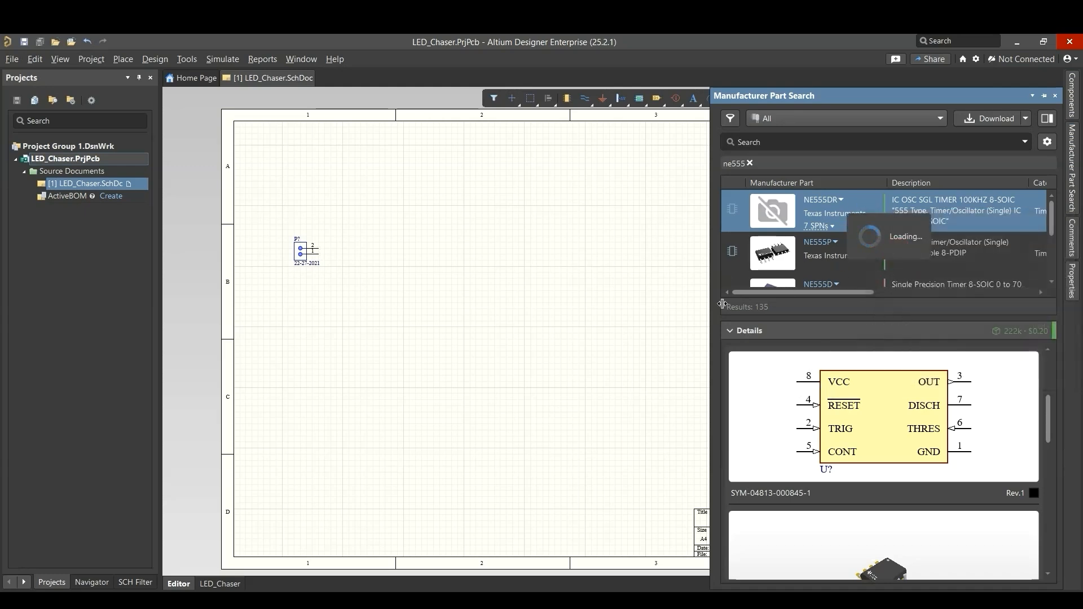
click(394, 310)
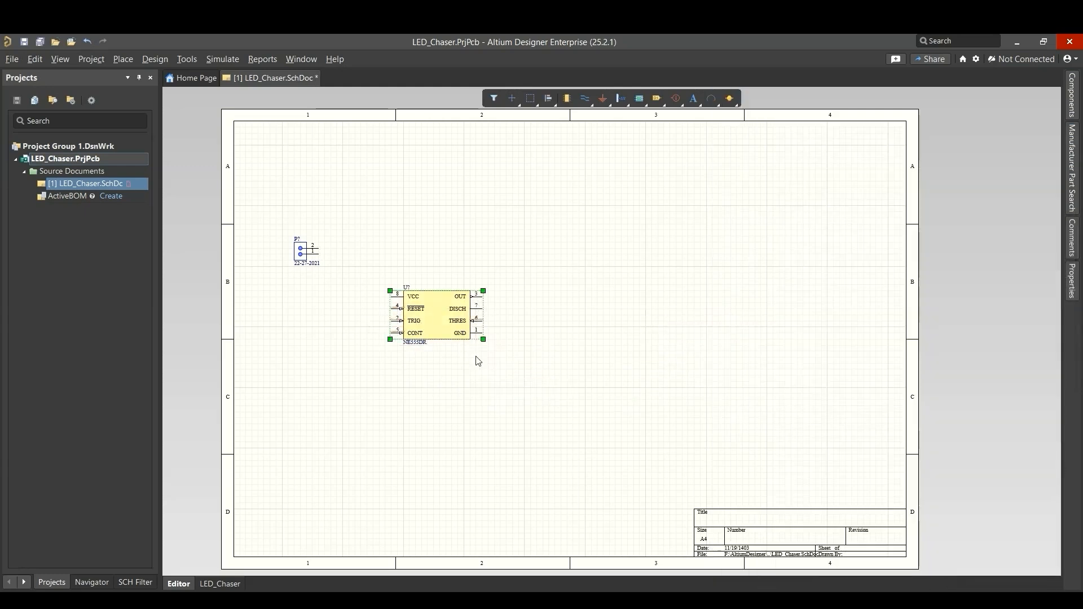
key(Escape)
Step: Clear the ne555 filter and search the manufacturer parts for cd4017
click(1071, 206)
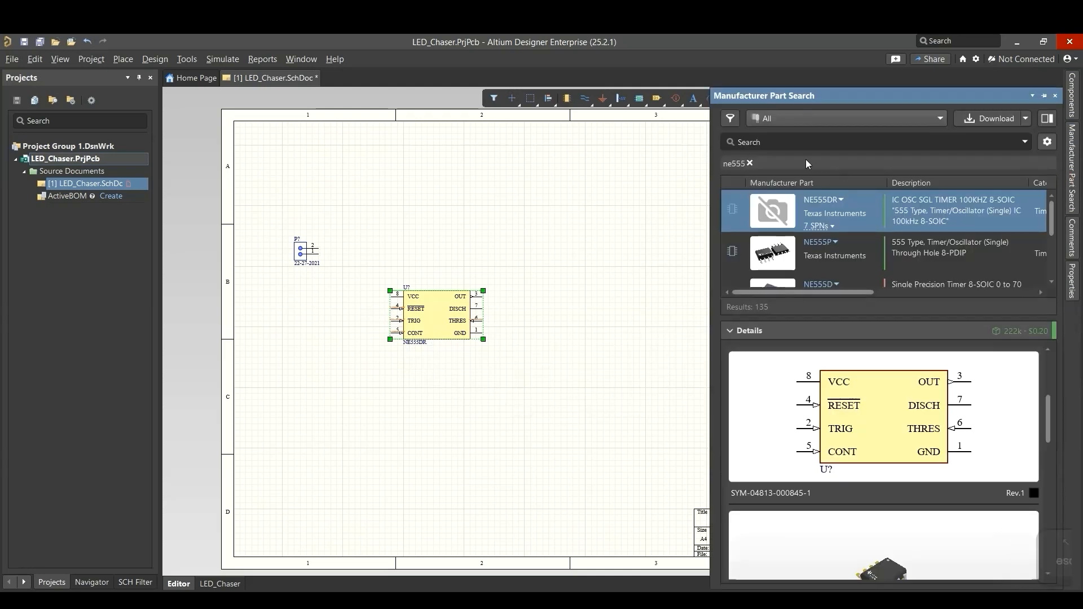
click(750, 163)
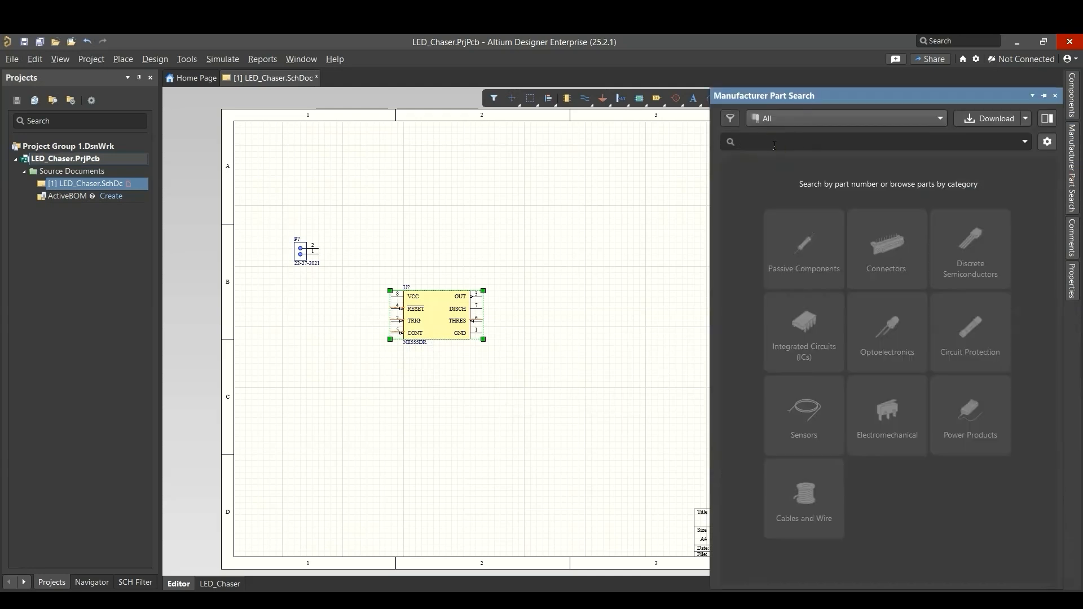
text(cd4017)
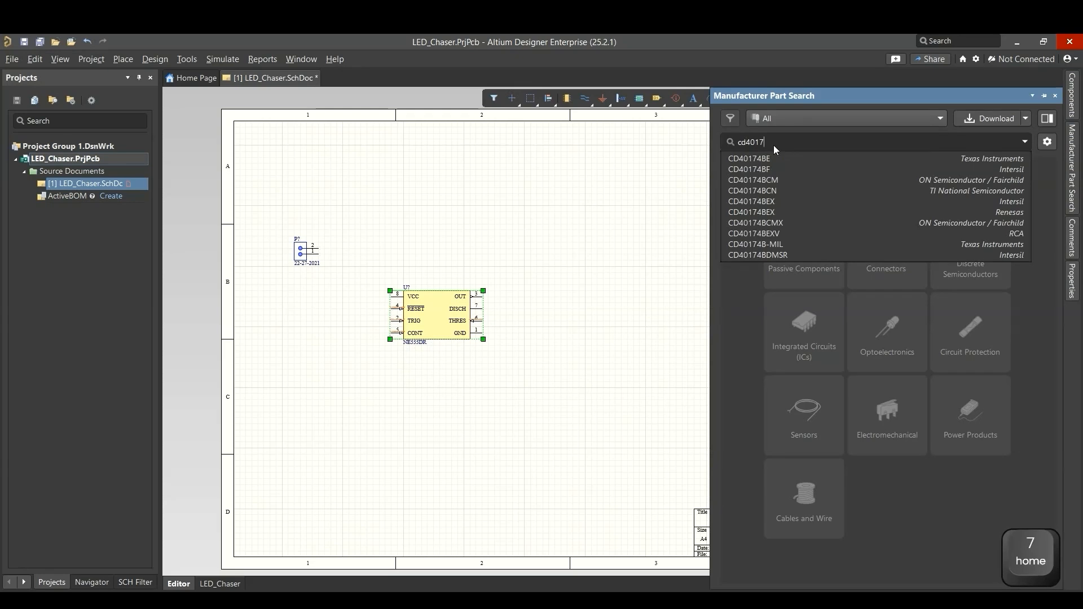
key(Return)
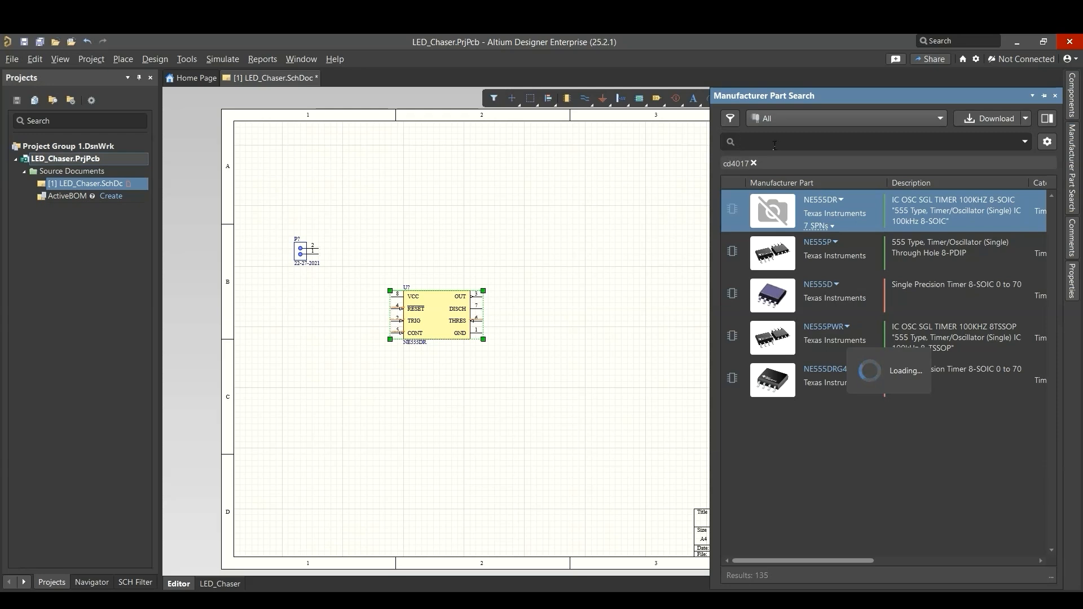
Step: Search the manufacturer parts for 74hc4017 and preview the CD74HC4017E footprint in 2D and 3D
text(74hc40)
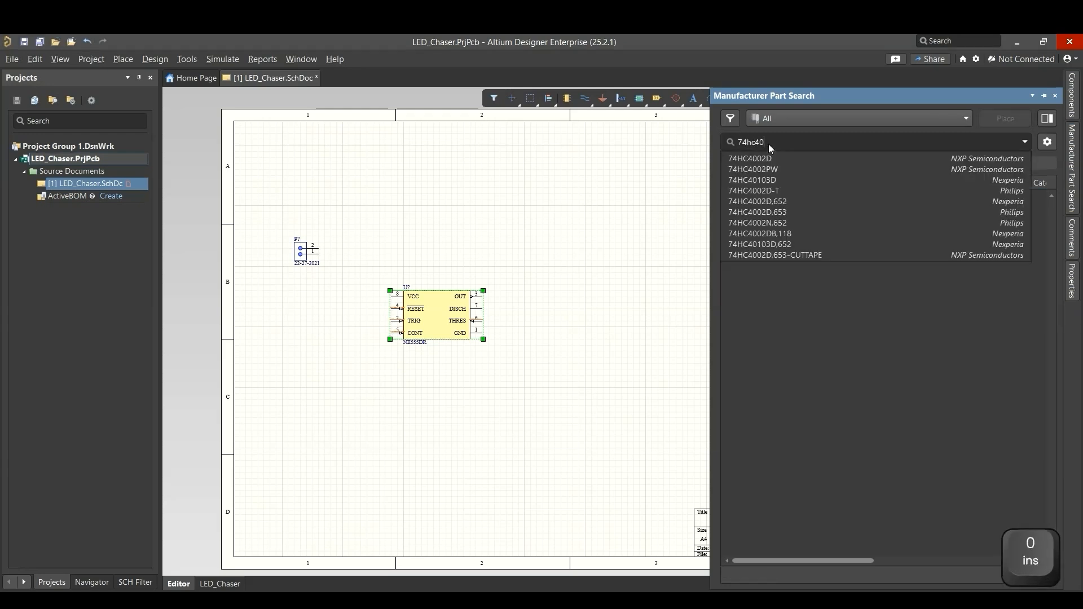
text(17)
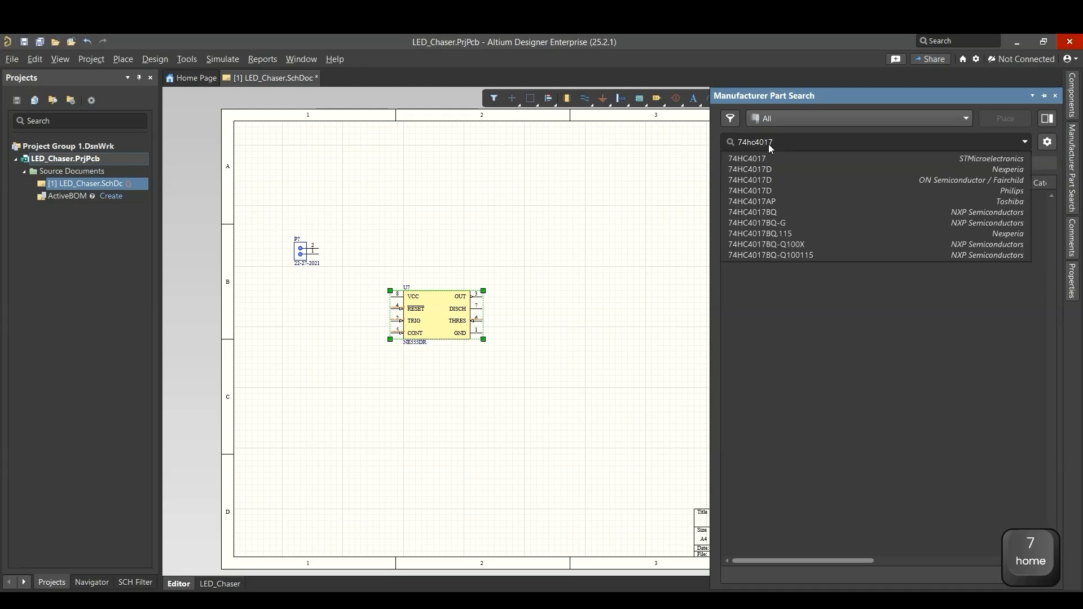
key(Return)
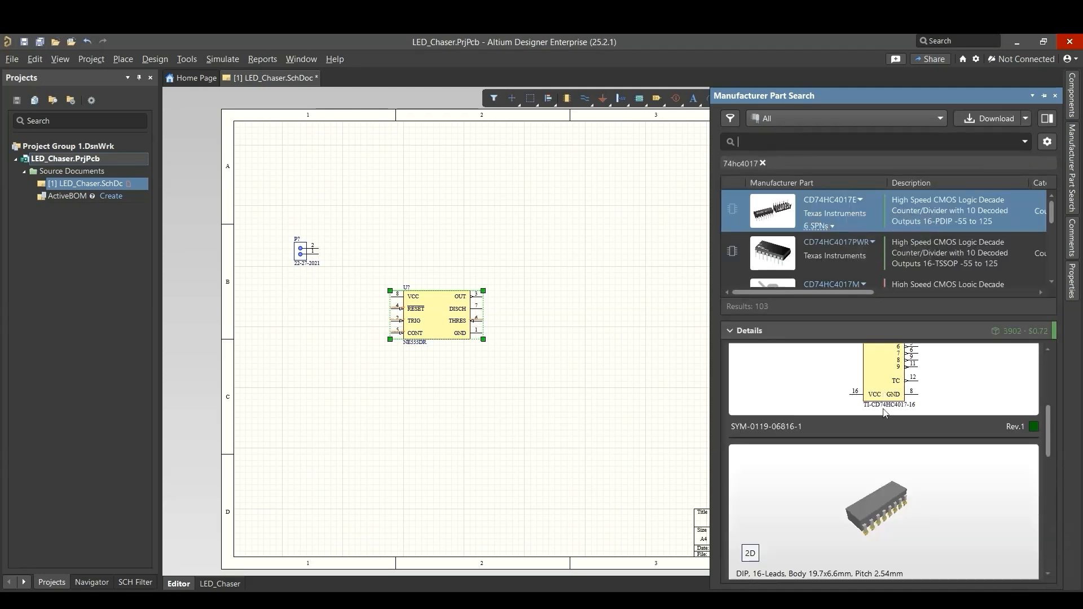
click(754, 556)
click(752, 554)
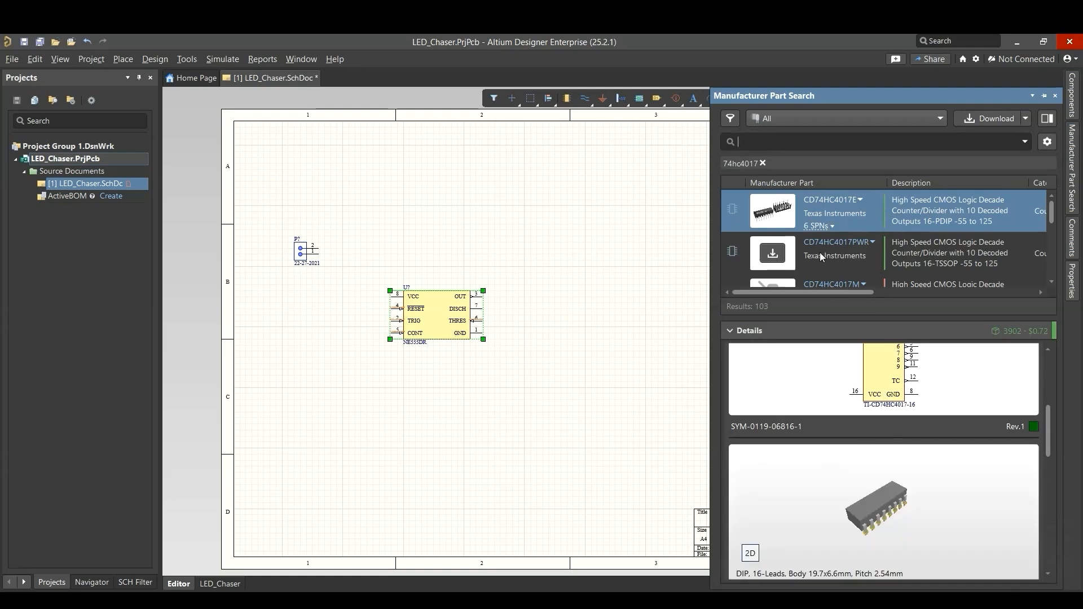
Step: Select the Texas Instruments CD74HC4017QM96EP in the results and inspect its footprint and schematic symbol
scroll(952, 233, down, 2)
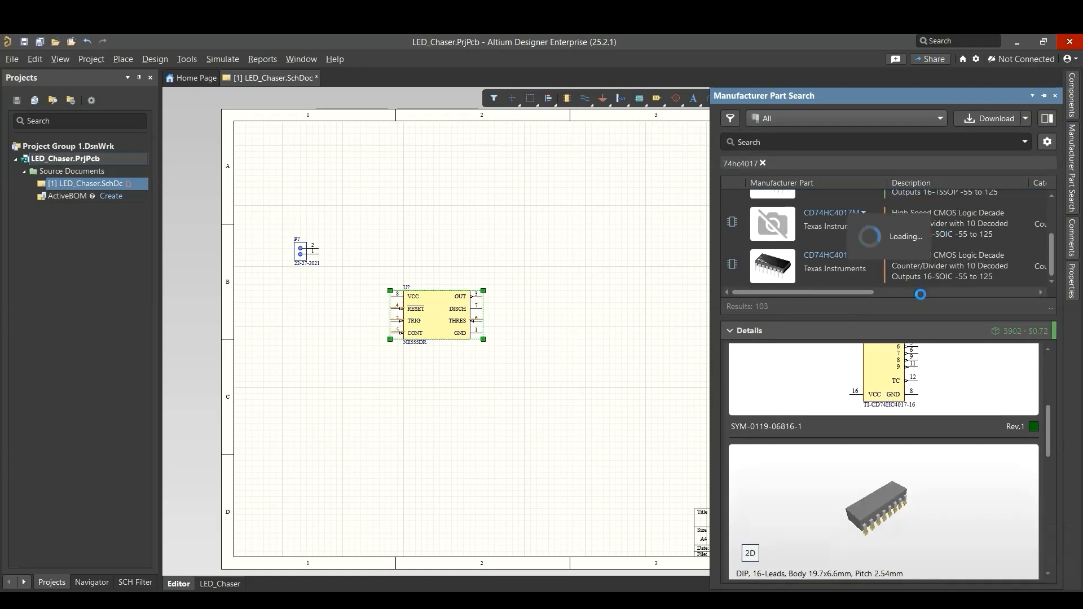
drag(918, 316, 920, 468)
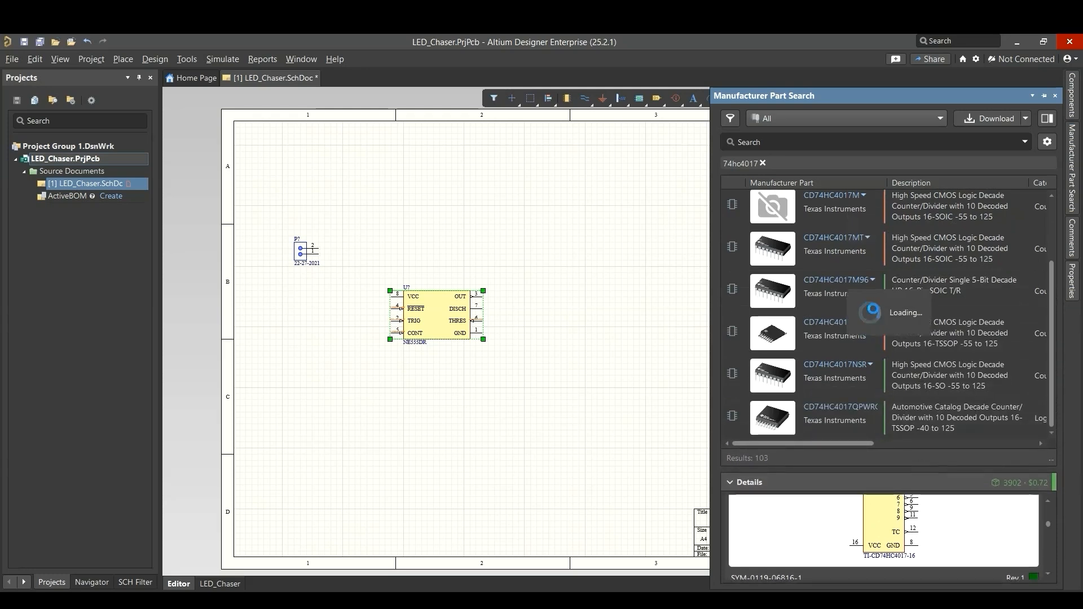
scroll(858, 300, down, 4)
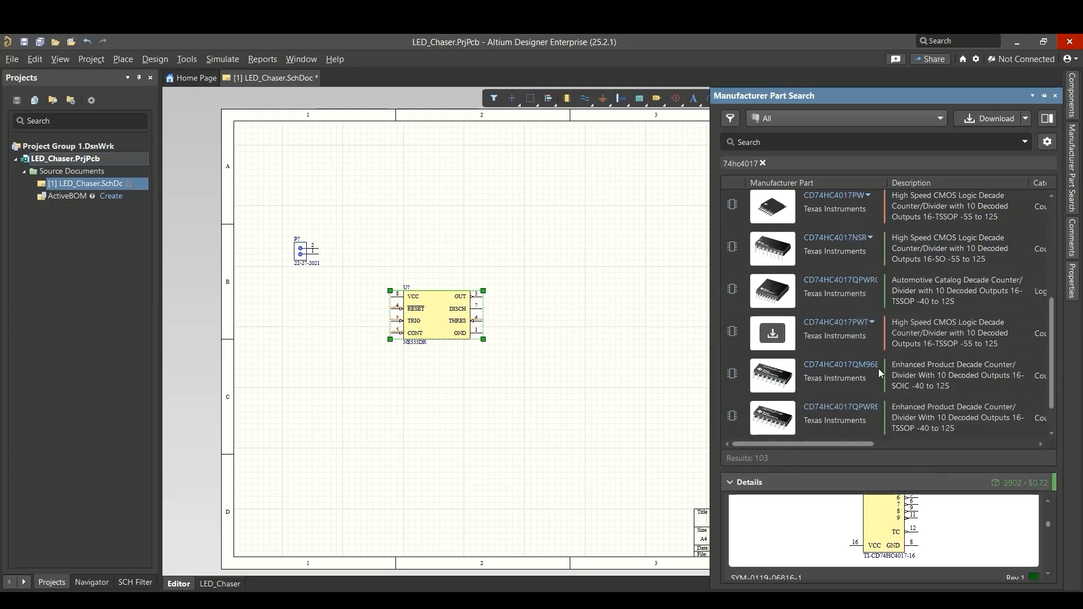
click(841, 375)
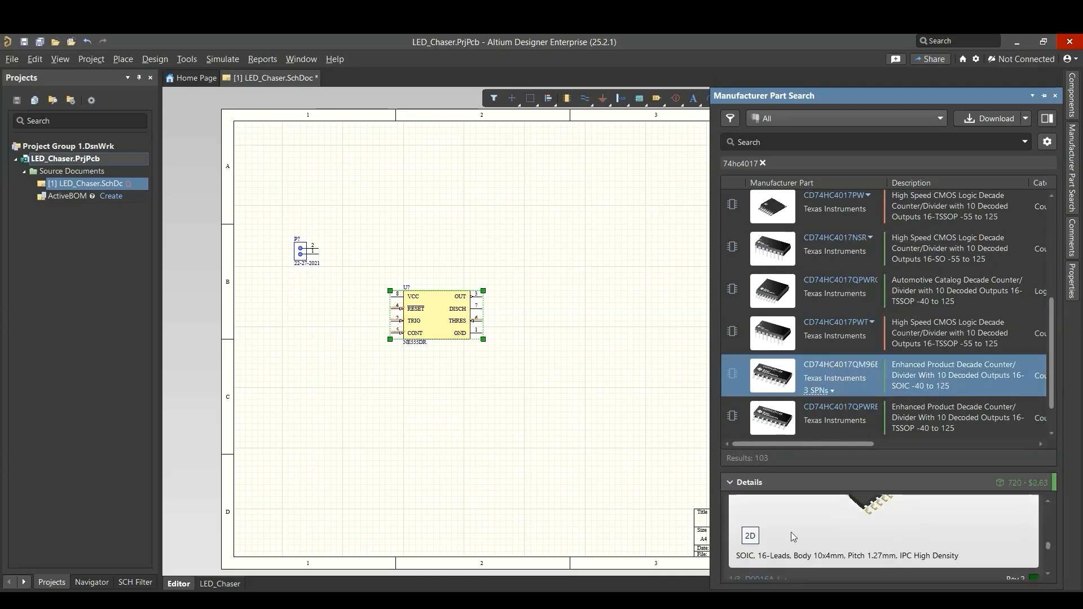
click(753, 565)
drag(843, 469, 844, 369)
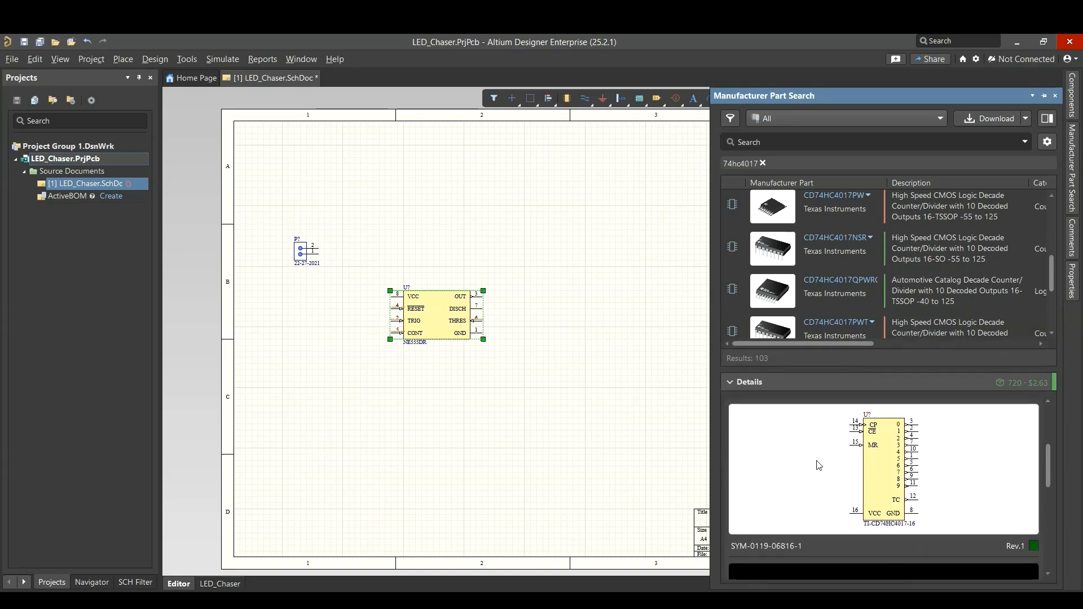
Step: Place the CD74HC4017QM96EP counter on the sheet to the right of the NE555DR timer and save the schematic
scroll(825, 257, down, 3)
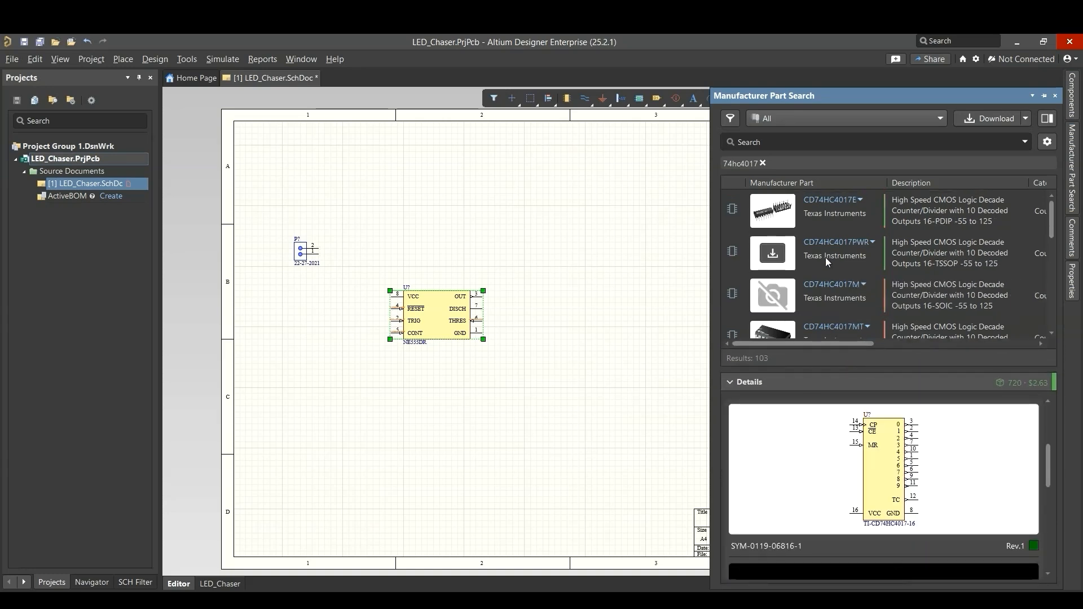
right_click(873, 228)
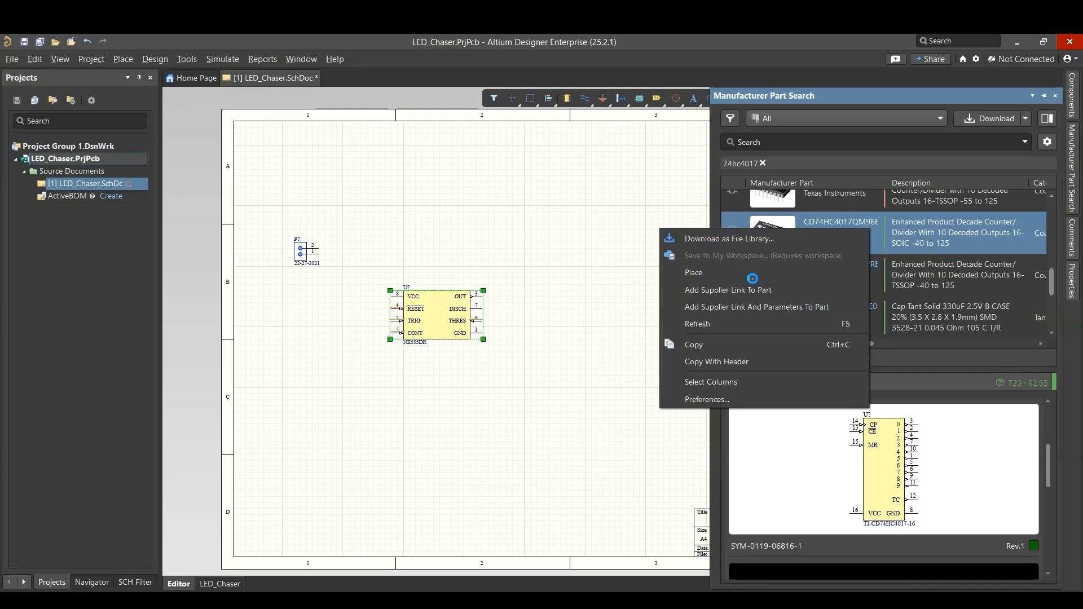
click(702, 271)
click(591, 272)
key(Escape)
click(587, 435)
key(ctrl+s)
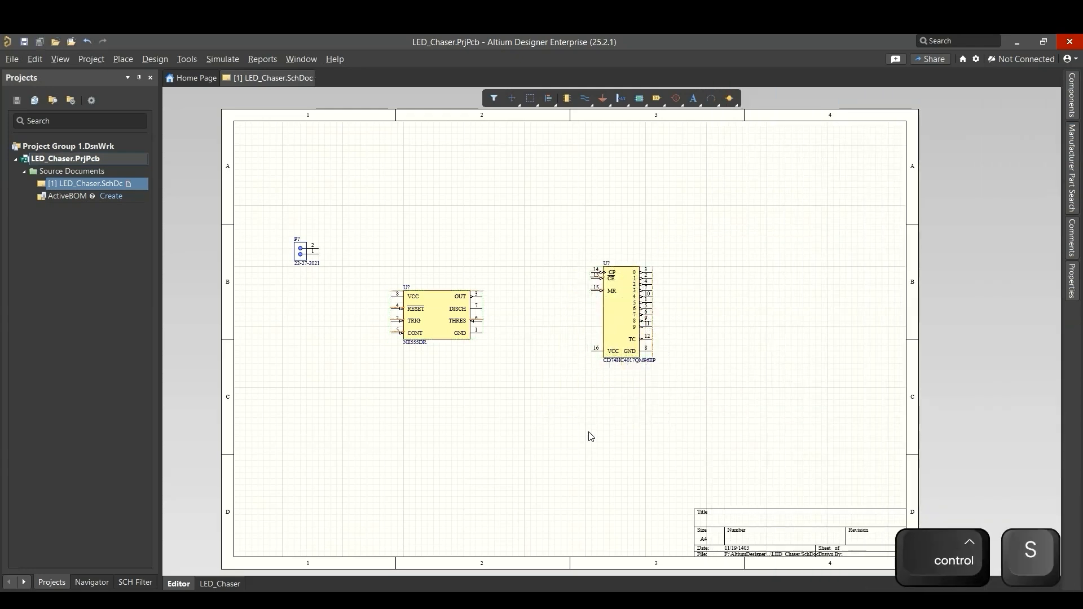
Step: Clear the 74hc4017 filter and search for LED within the Optoelectronics category
mouse_move(1079, 183)
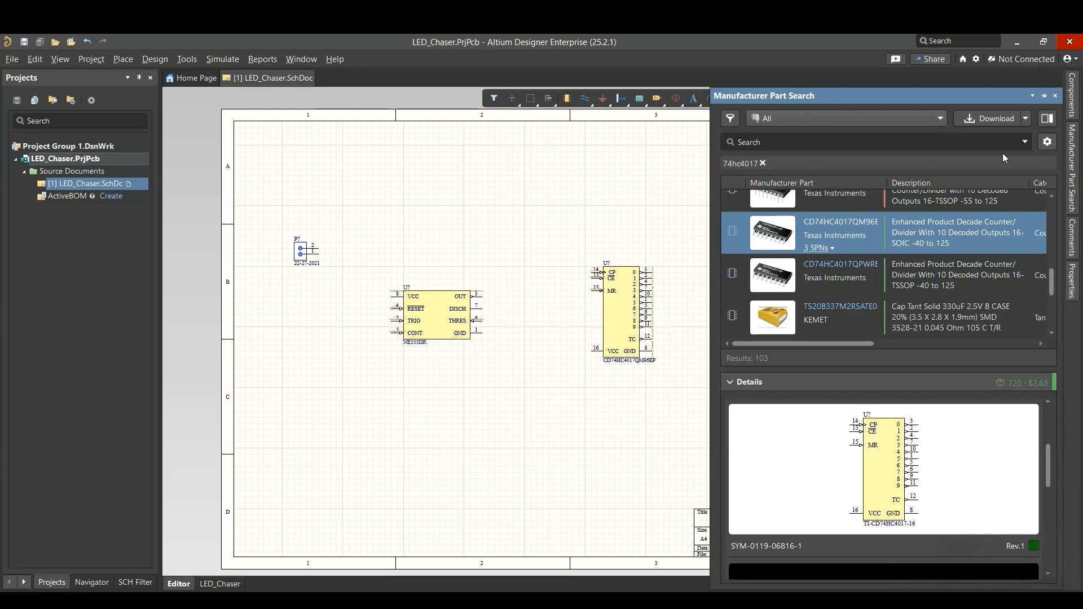
click(763, 163)
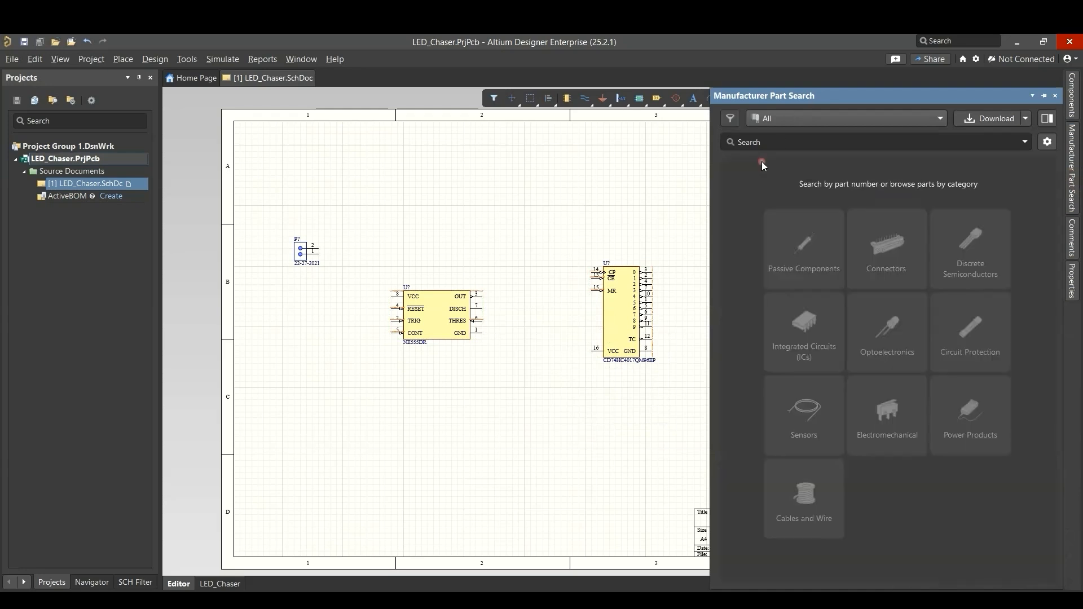
click(881, 356)
click(804, 206)
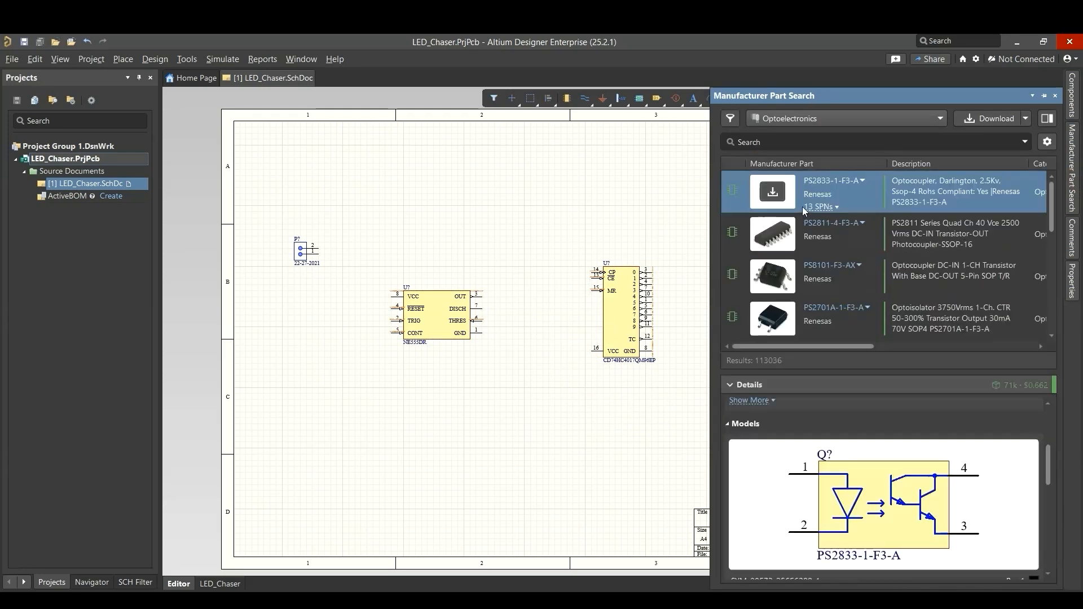
click(787, 143)
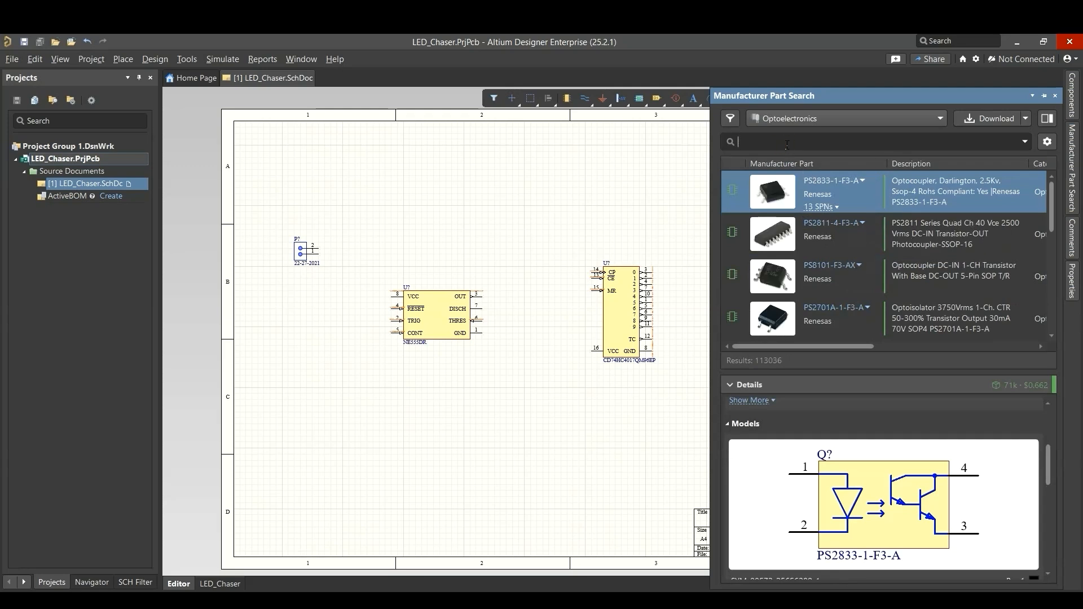
text(LED)
key(Return)
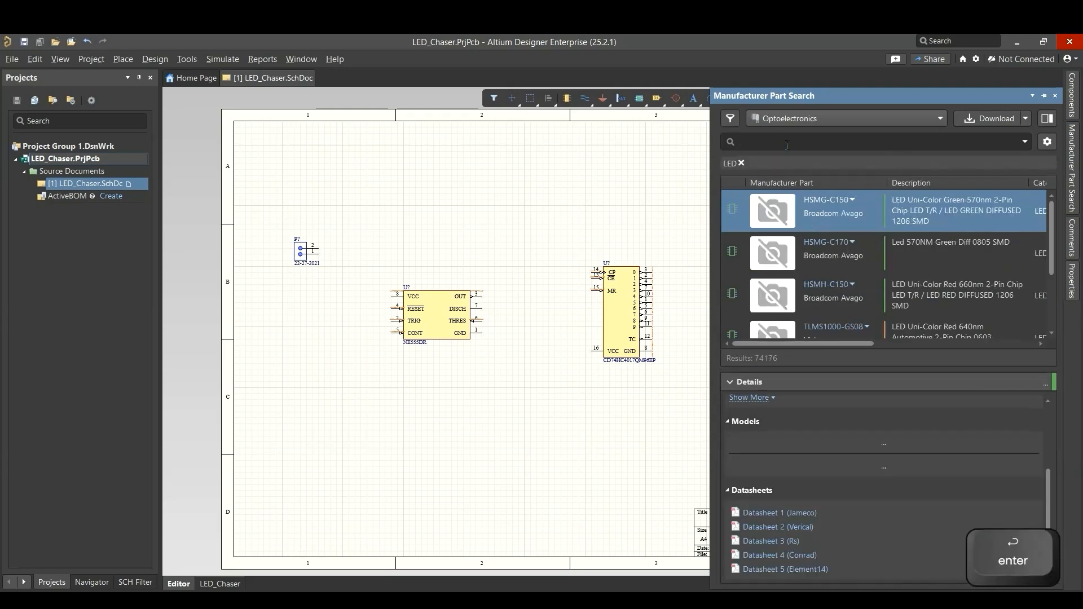
Step: Filter the LED results to Surface Mount mounting and Red color
click(730, 122)
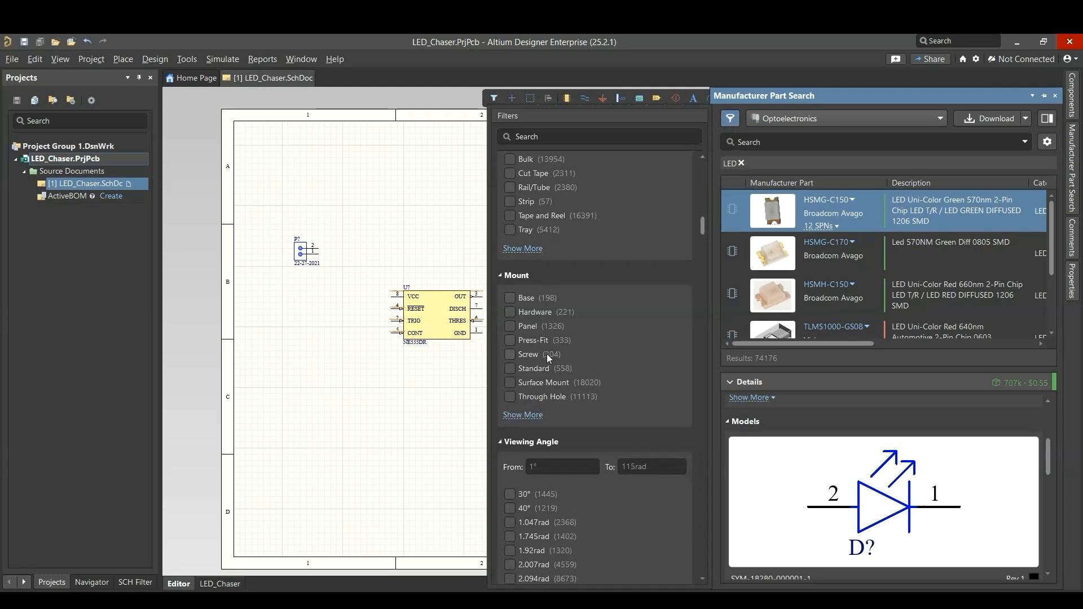
click(510, 383)
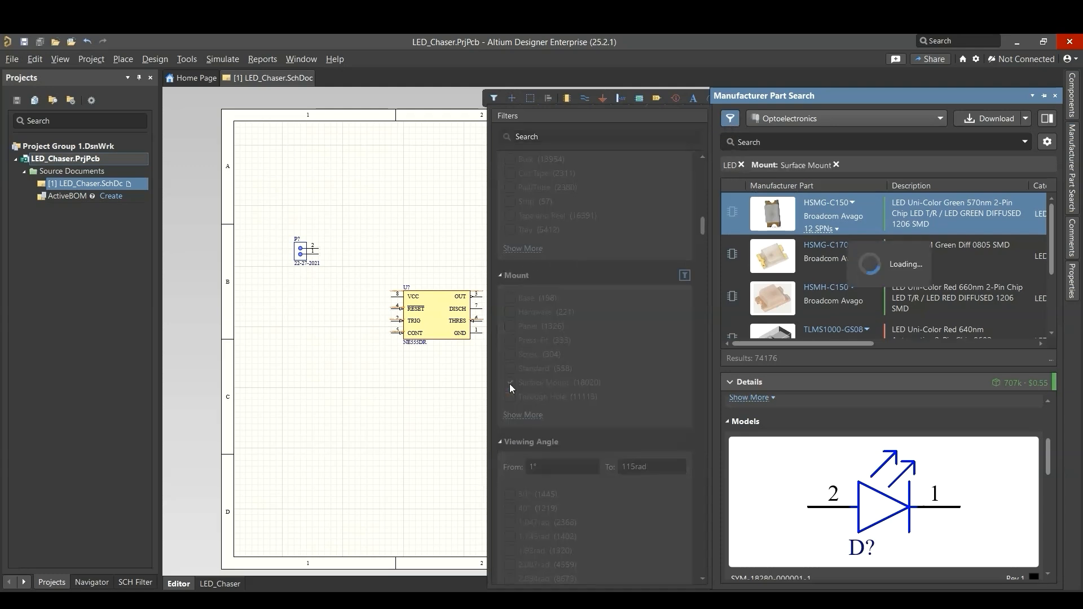
scroll(595, 371, down, 4)
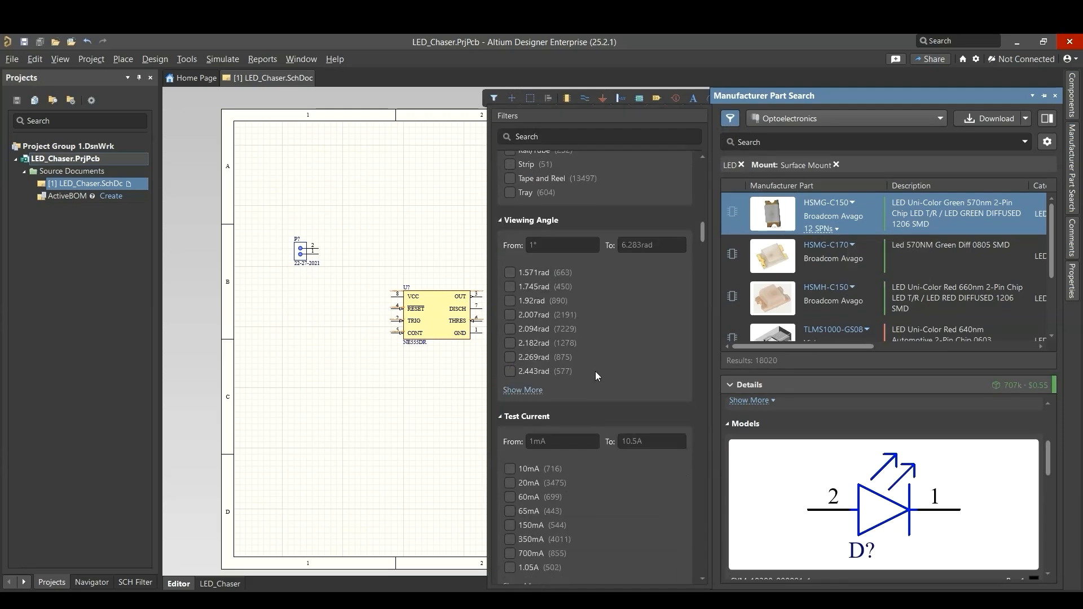
scroll(588, 458, down, 1)
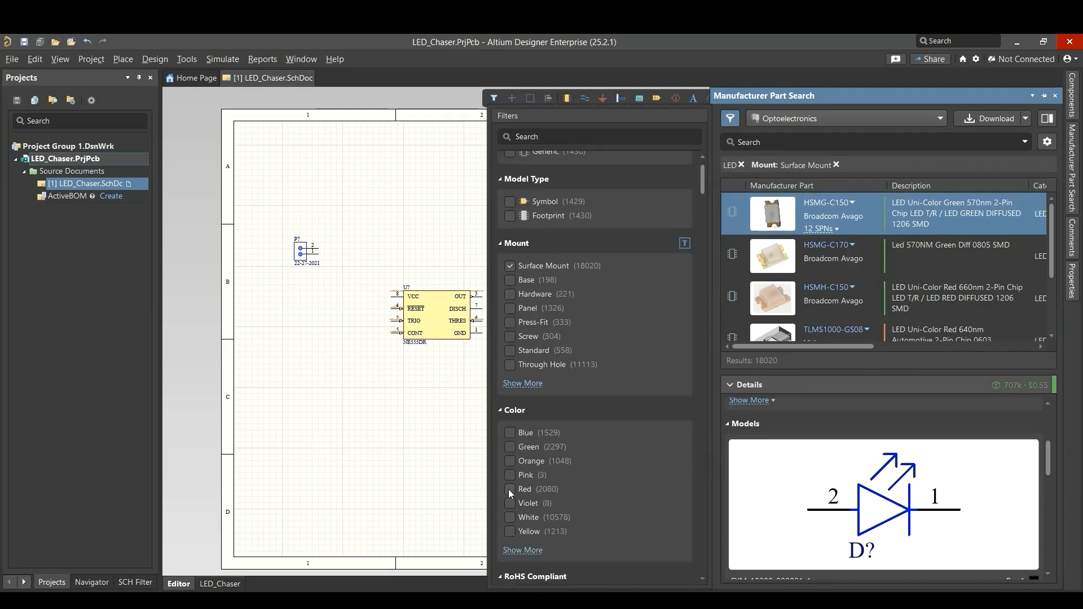
click(509, 489)
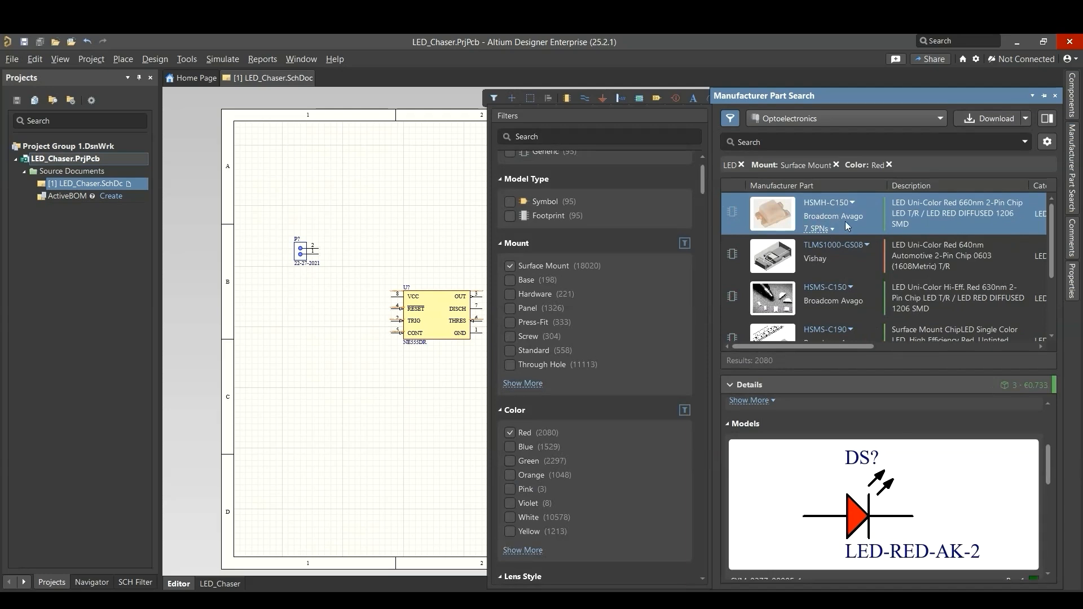
Step: Examine the Broadcom HSMH-C150 LED footprint in 2D and 3D and look through the other red LEDs
scroll(894, 456, down, 1)
drag(1050, 479, 1050, 493)
click(750, 574)
click(750, 575)
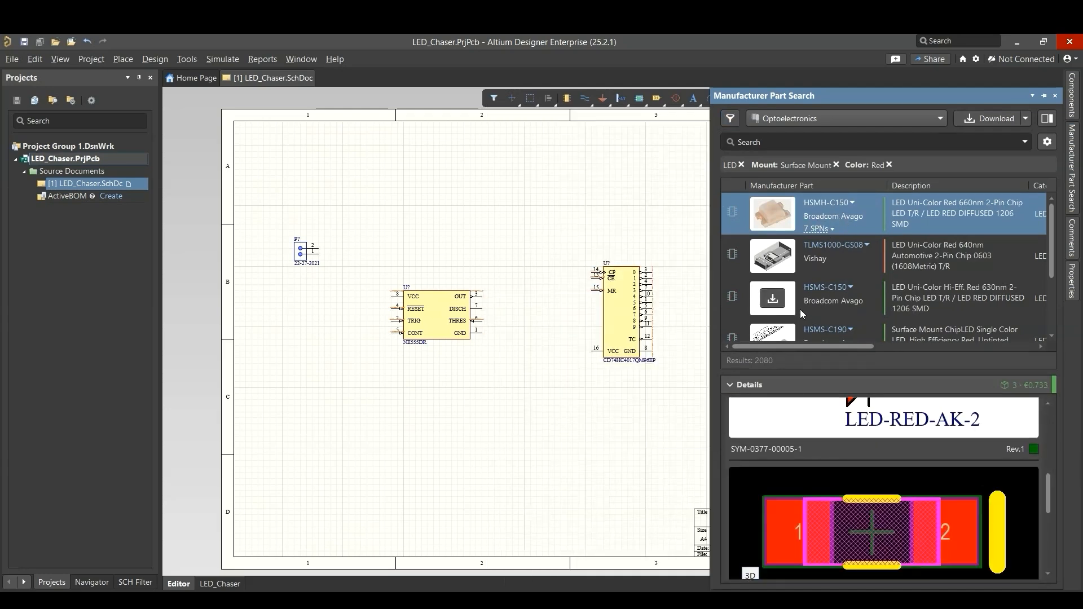
scroll(799, 299, down, 3)
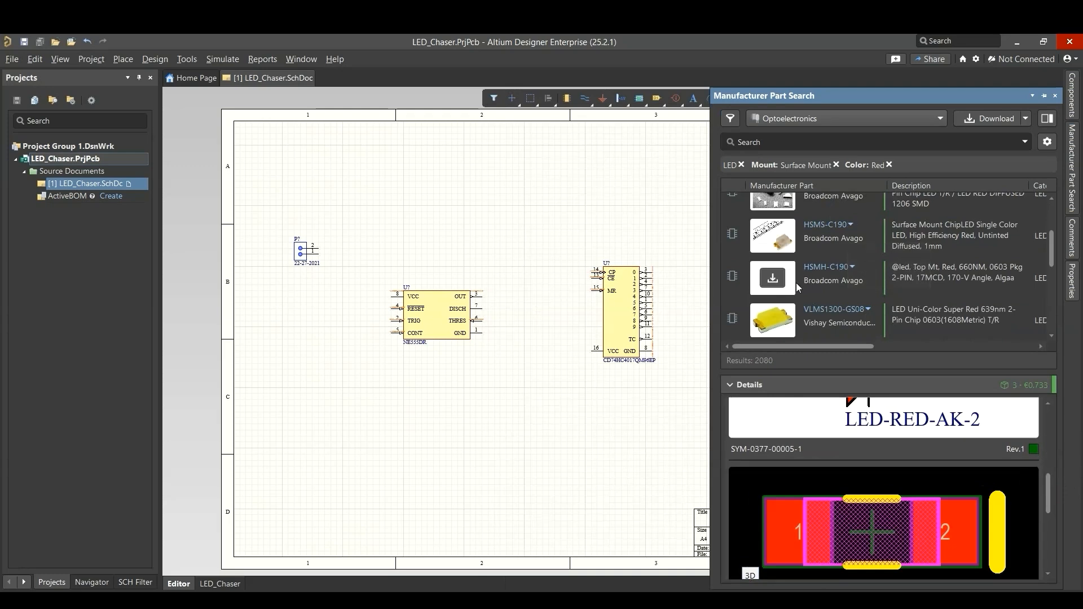
Step: Restrict the red surface-mount LED results to the 0805 case/package
click(730, 118)
scroll(554, 395, down, 8)
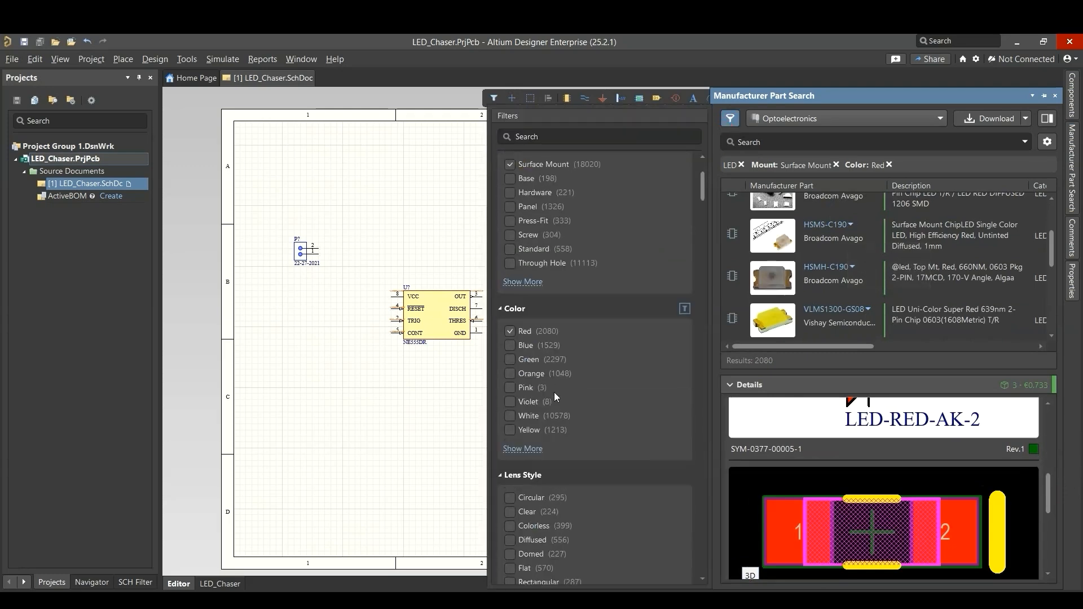
scroll(553, 405, down, 5)
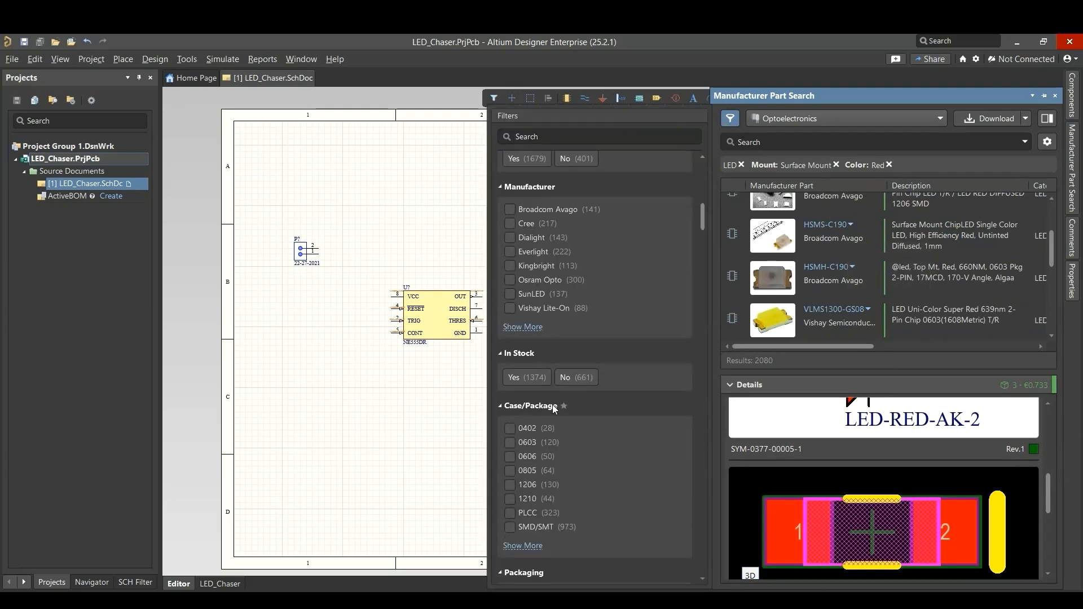
click(509, 471)
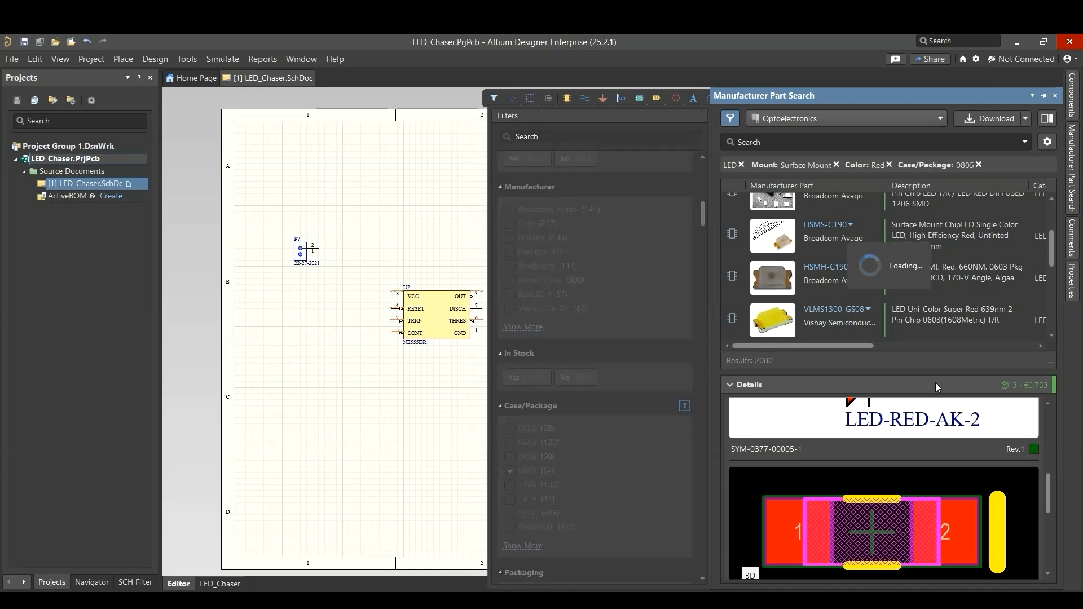
Step: Compare the footprint previews of the HSMS-C170 and LTST-C170KRKT LEDs in 2D and 3D
click(752, 573)
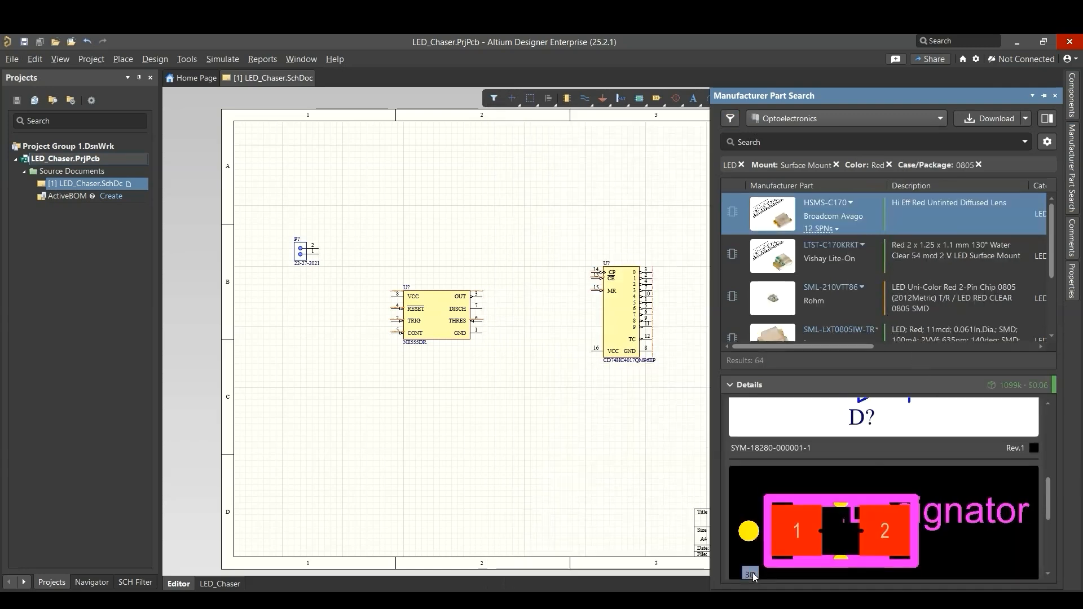
click(753, 572)
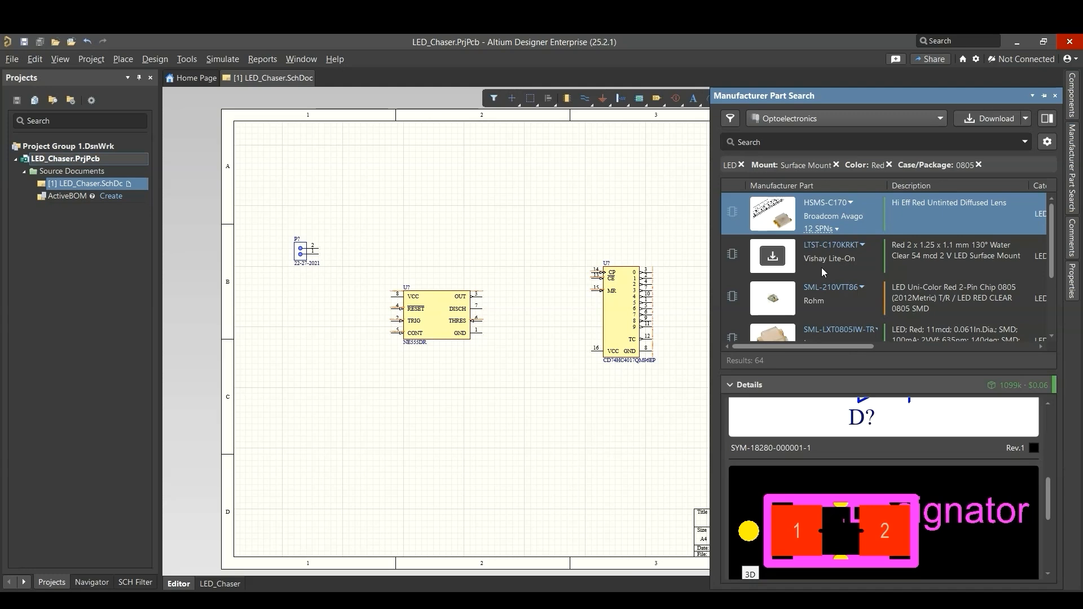
click(838, 265)
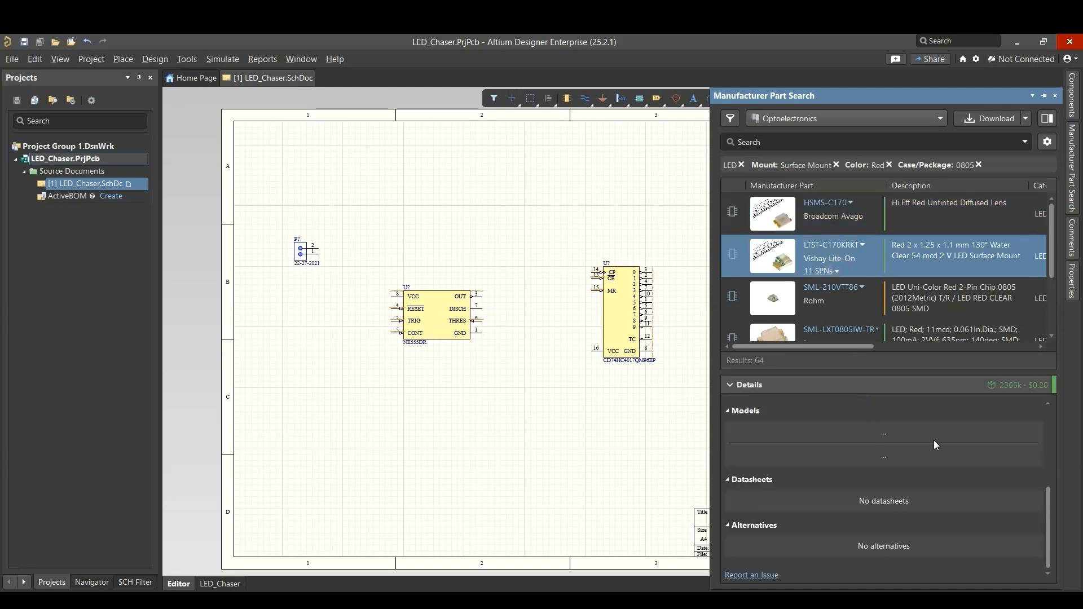
click(750, 574)
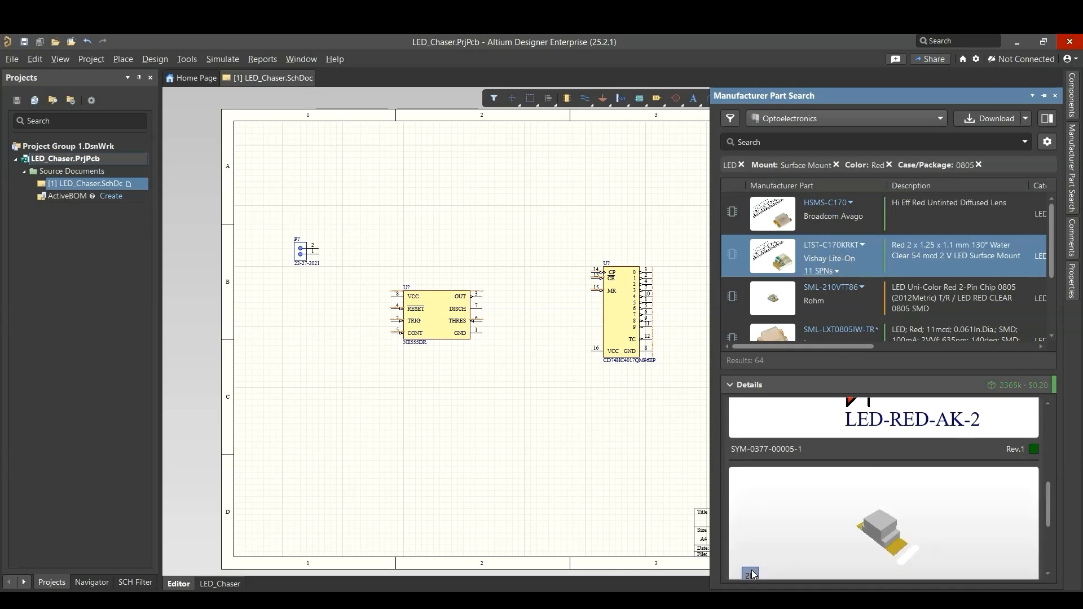
click(750, 574)
Step: Select the Vishay Lite-On LTST-C170CKT LED, enlarge its details area, and examine its footprint in 3D
scroll(875, 271, down, 2)
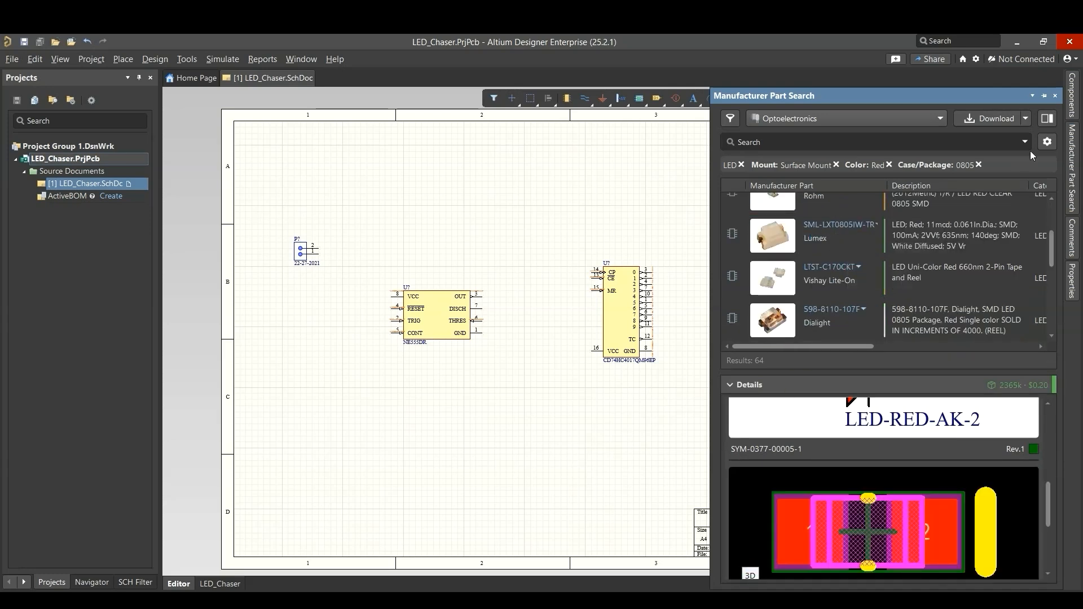
click(822, 281)
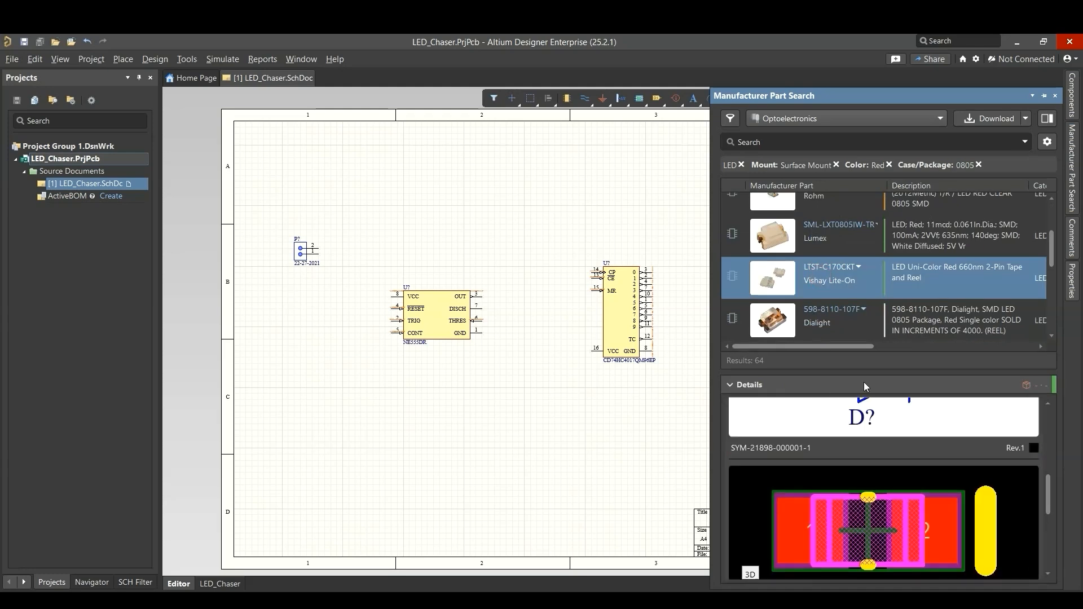
drag(866, 372, 861, 307)
click(750, 512)
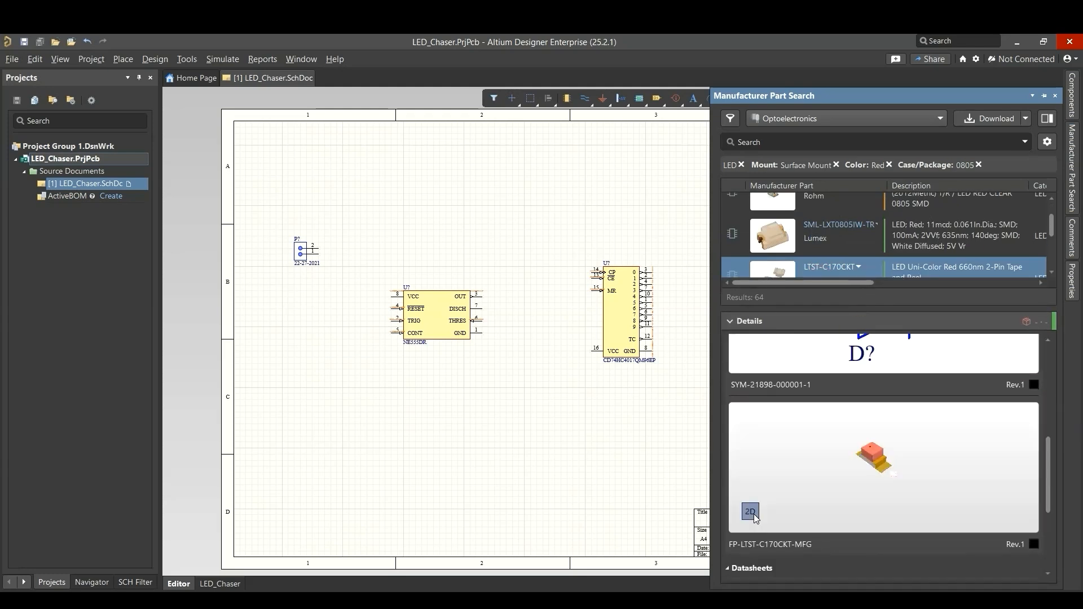
scroll(860, 246, down, 3)
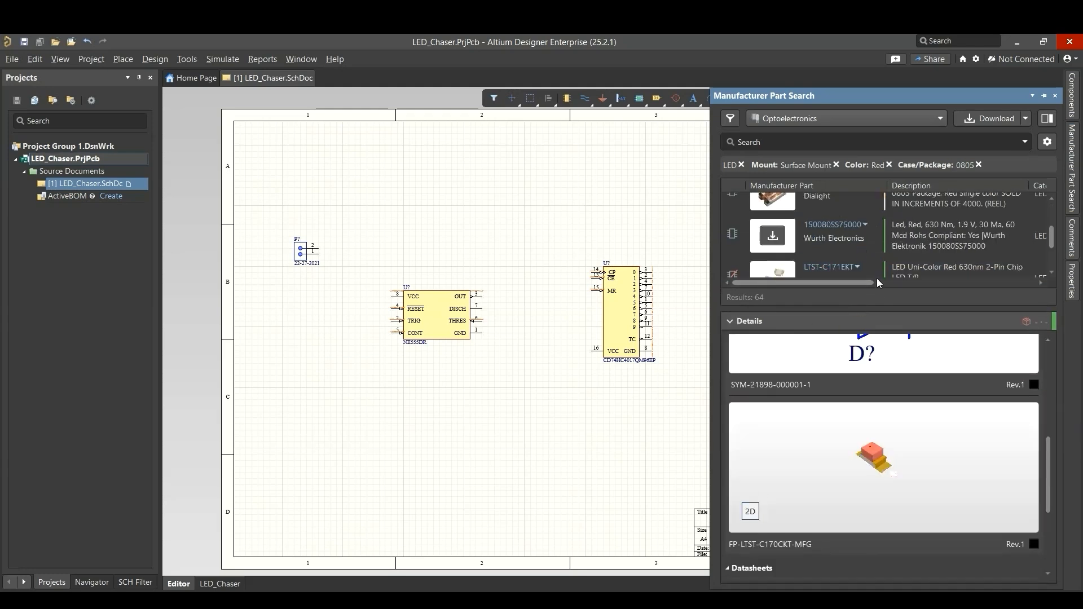
Step: Place the LTST-C170CKT LED on the schematic and move it to the open area beside the counter's outputs
scroll(841, 293, up, 1)
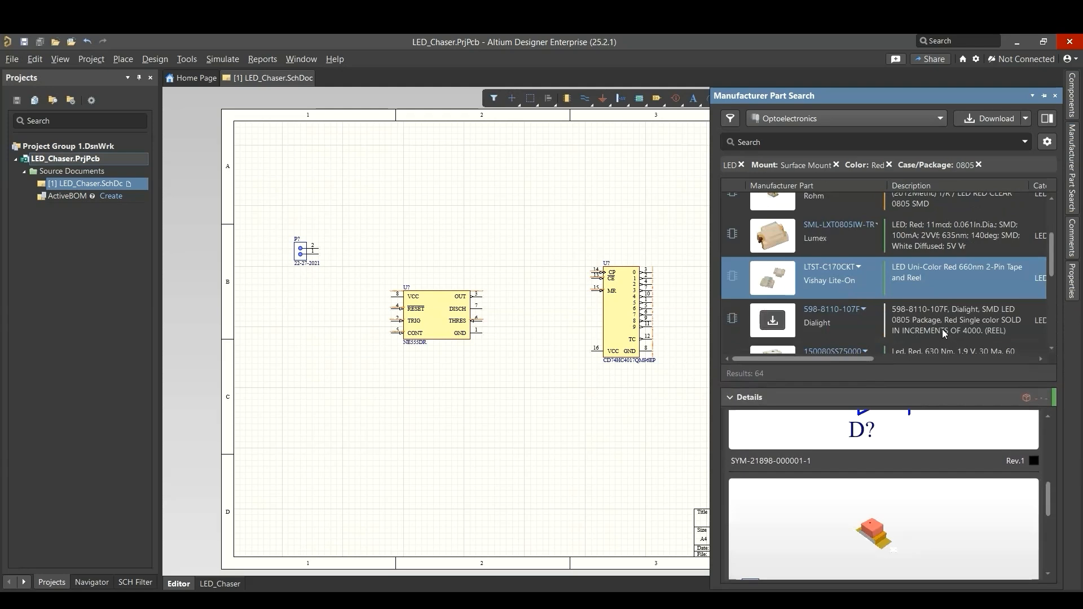
right_click(822, 286)
click(855, 329)
click(672, 246)
key(Escape)
drag(680, 248, 781, 270)
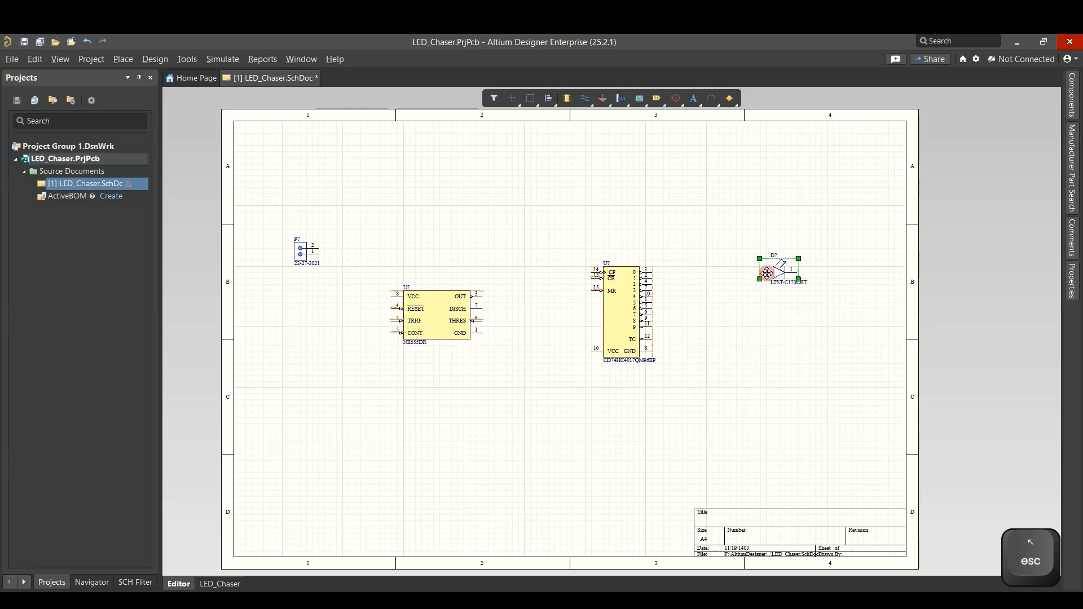
Step: Examine the placed LED's properties and parameters, including its footprint and case/package
double_click(780, 270)
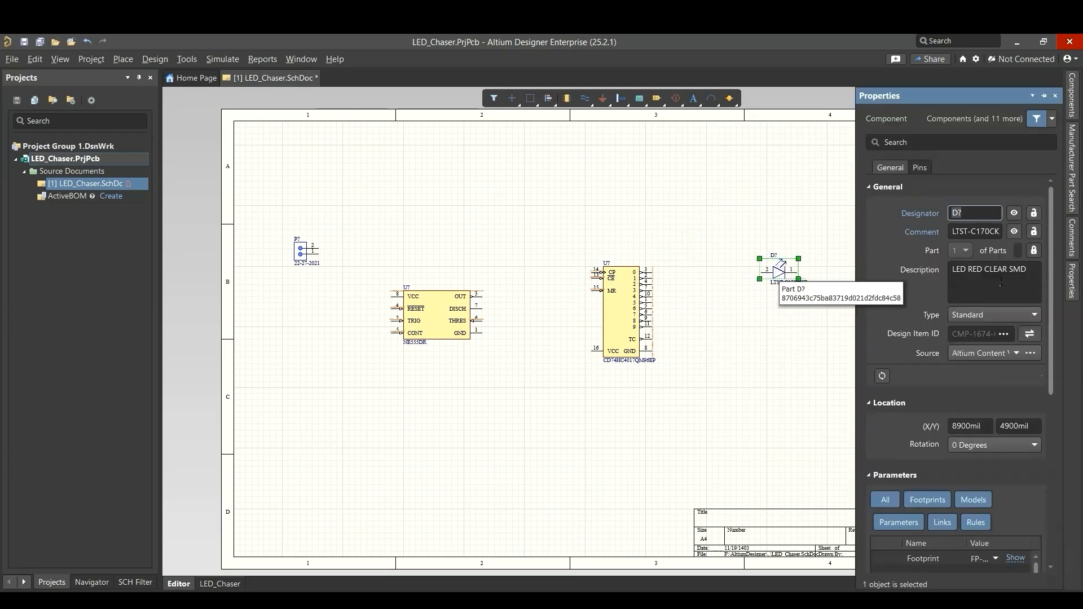
scroll(943, 408, down, 4)
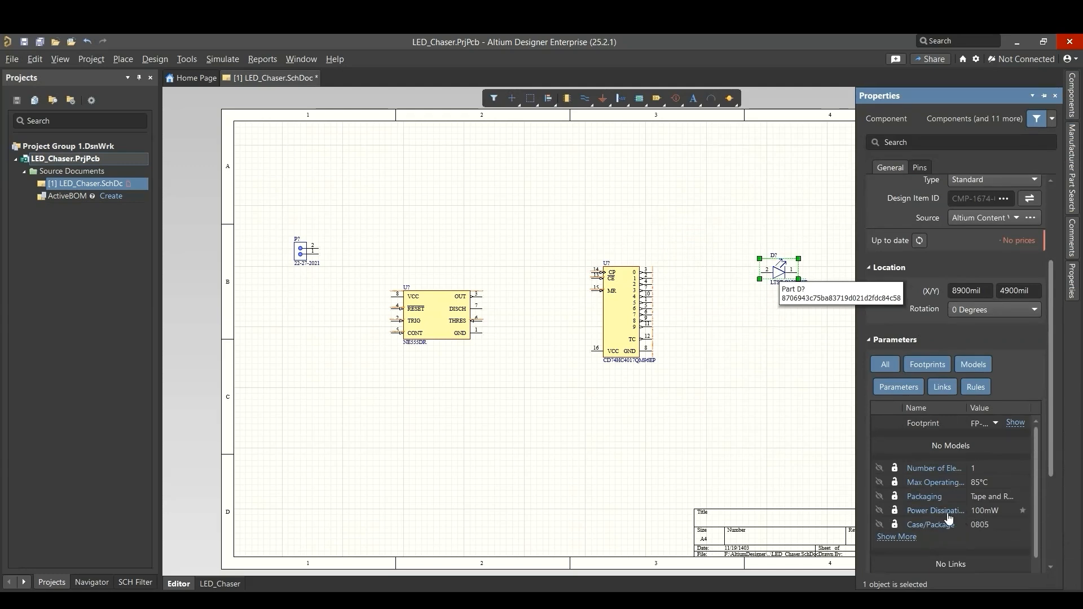
click(764, 430)
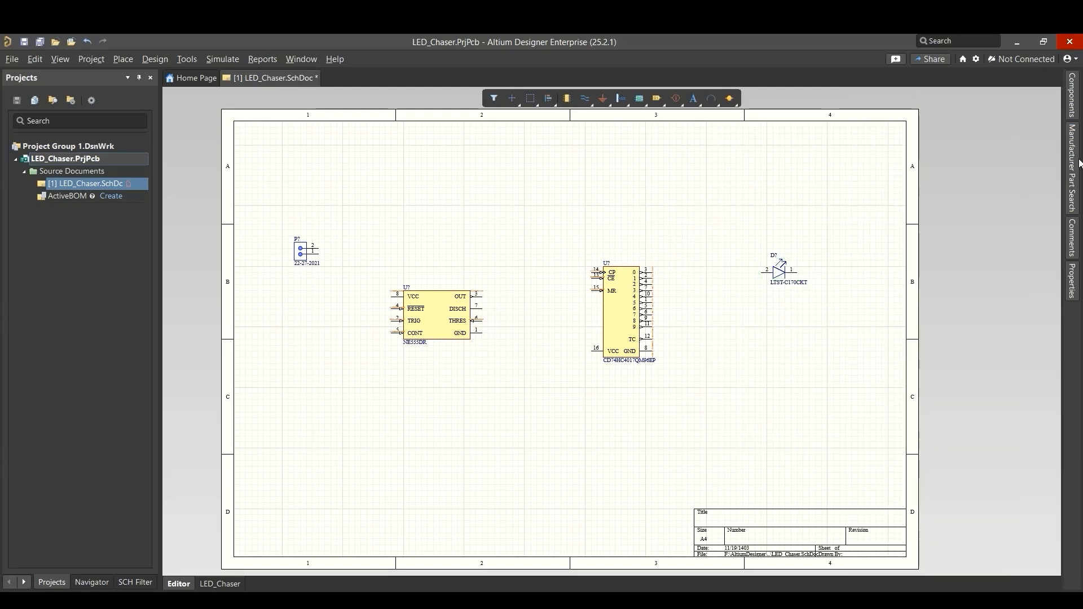
Step: Reset the part search to all categories and search for "resistor"
click(1079, 153)
click(846, 118)
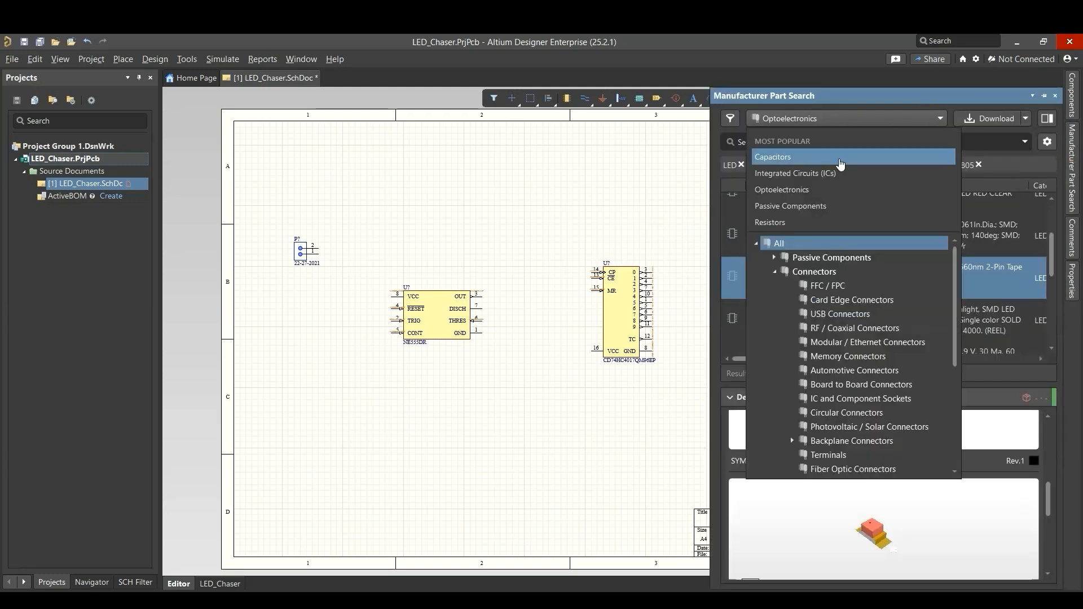
click(789, 242)
click(779, 144)
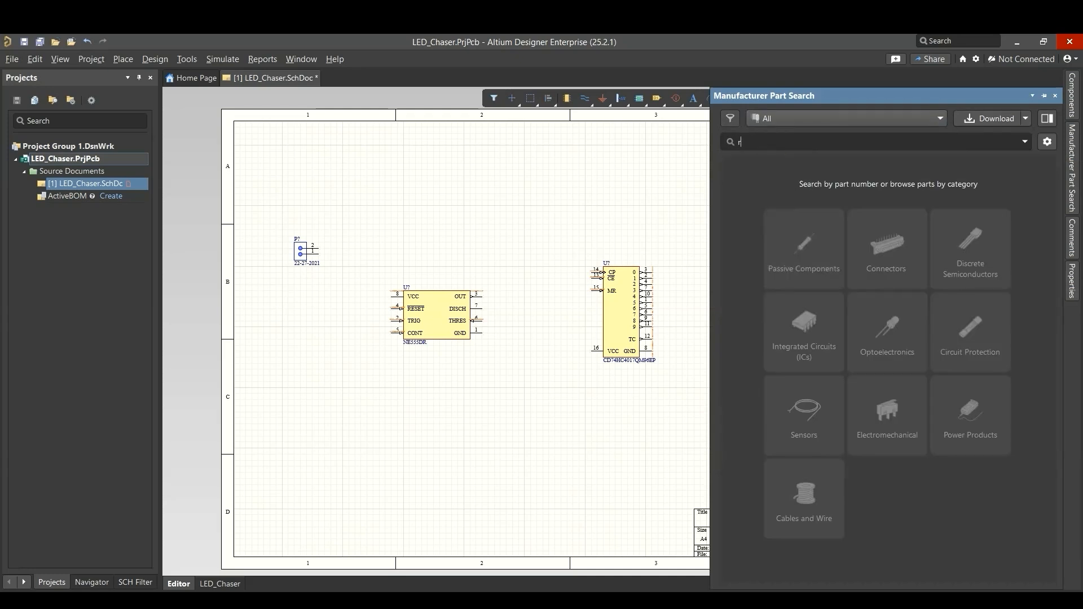
text(resistor)
key(Return)
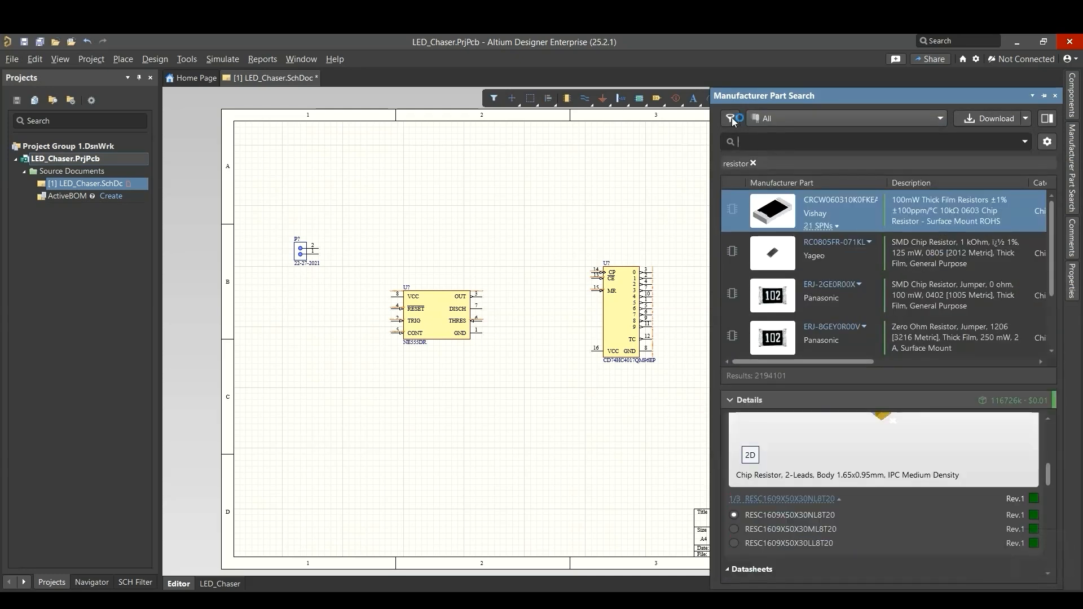
Step: Restrict the resistor results to the 0805 case/package
click(731, 118)
scroll(592, 188, down, 3)
scroll(591, 188, up, 5)
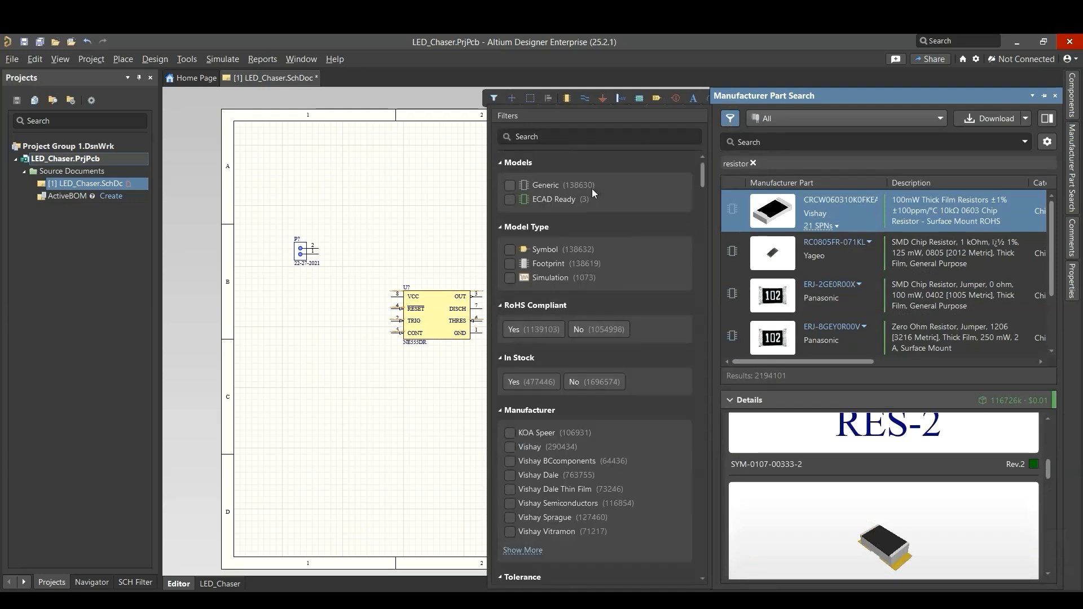
scroll(610, 239, down, 10)
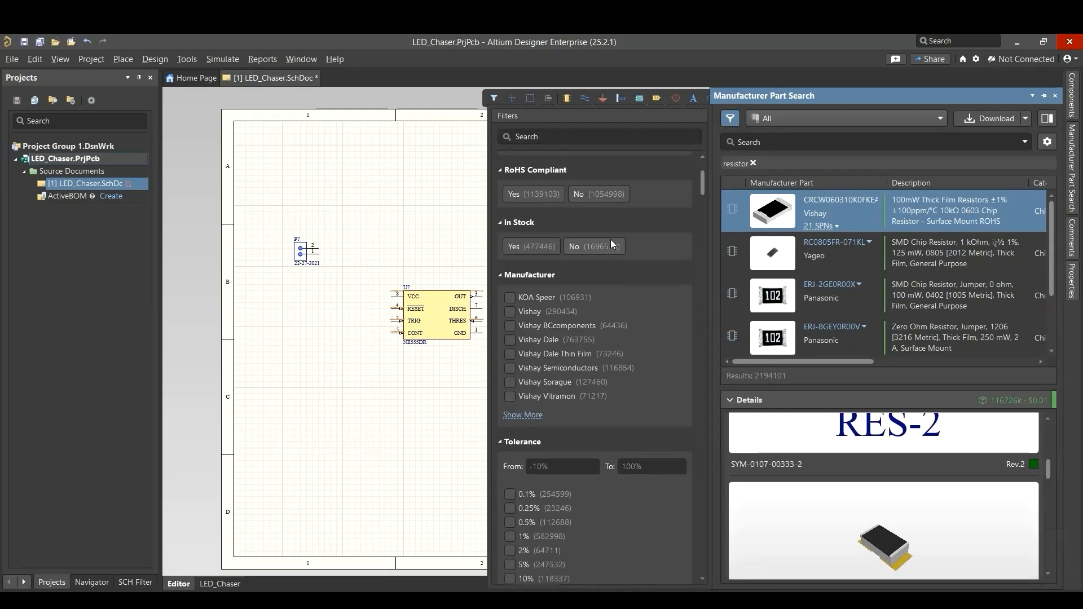
scroll(612, 287, down, 3)
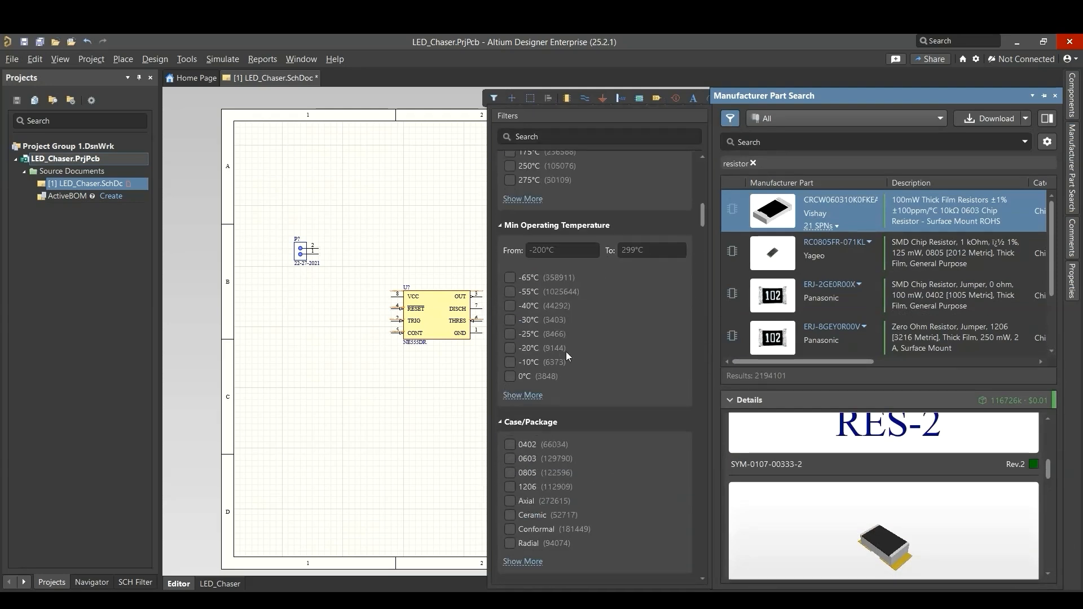
click(510, 472)
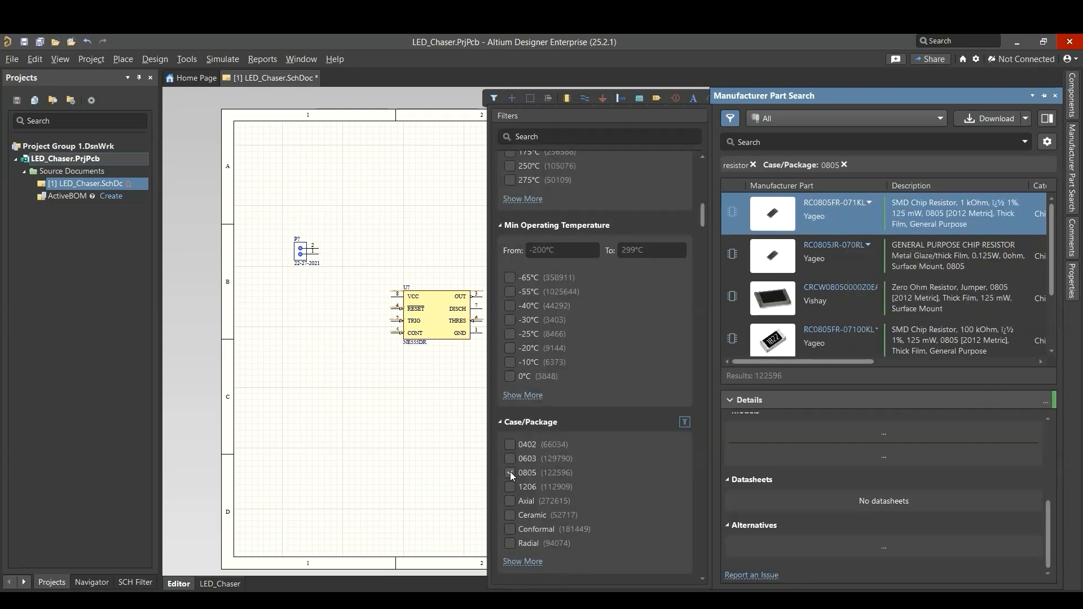
Step: Place the Yageo RC0805FR-071KL resistor on the schematic just above the title block
right_click(862, 221)
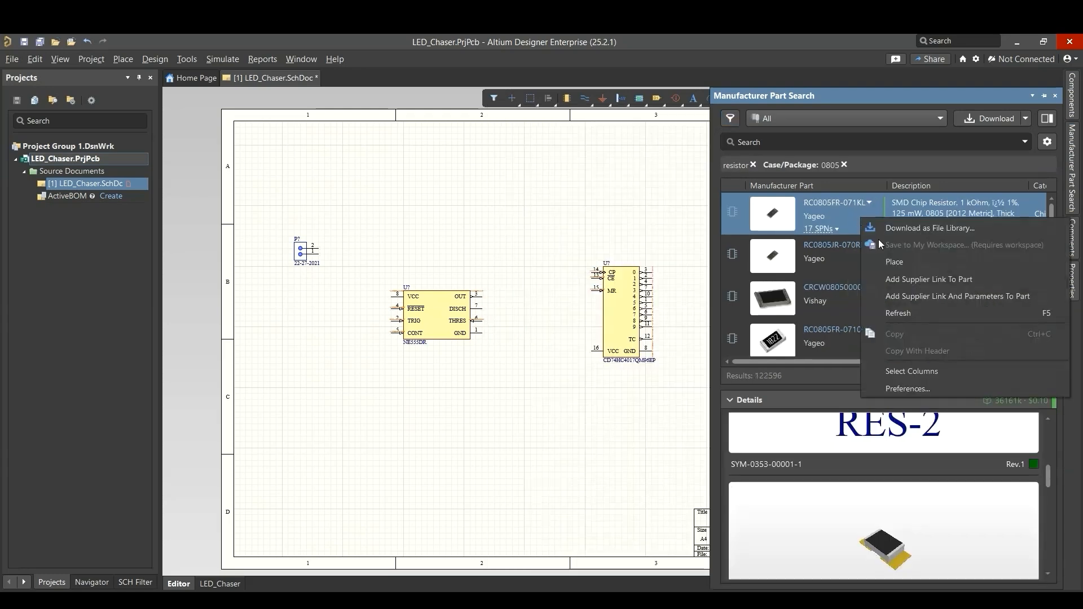
click(897, 266)
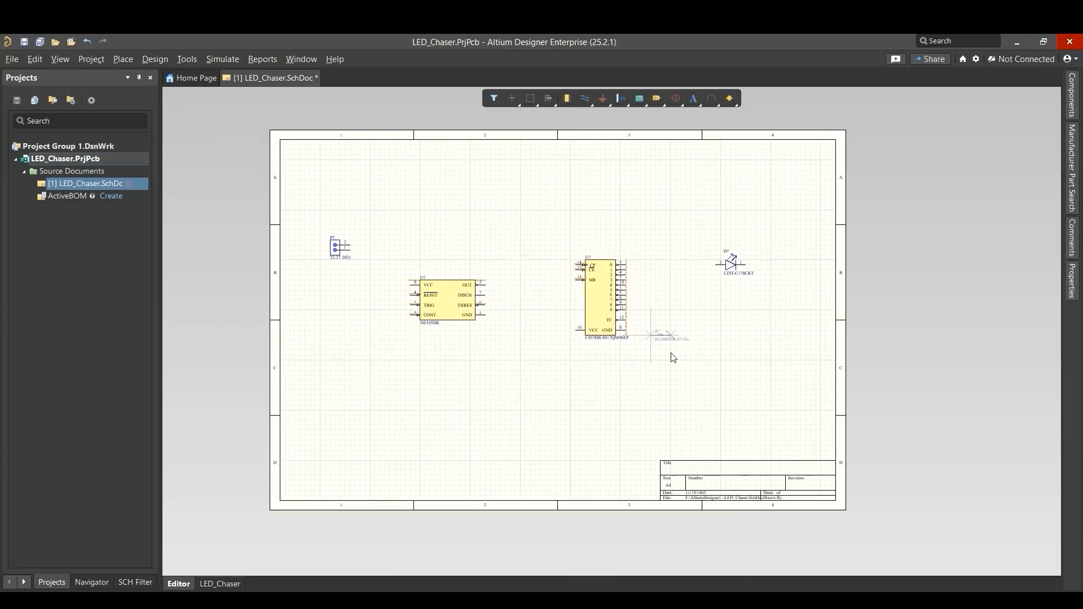
click(676, 432)
key(Escape)
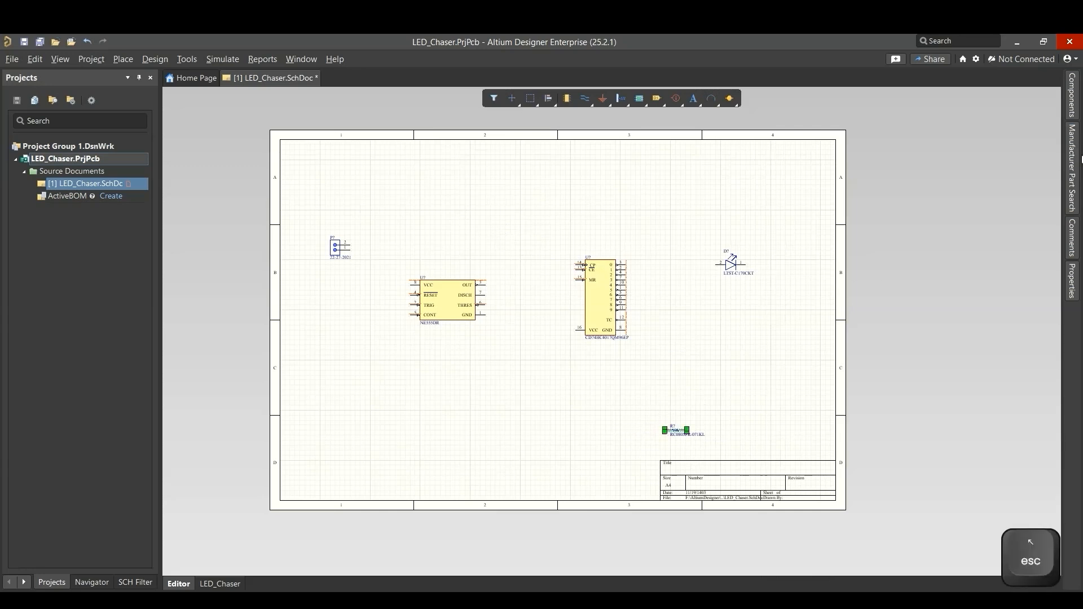
Step: Clear the resistor search and browse the Variable Resistors and Potentiometers category under Passive Components
click(1074, 164)
click(785, 118)
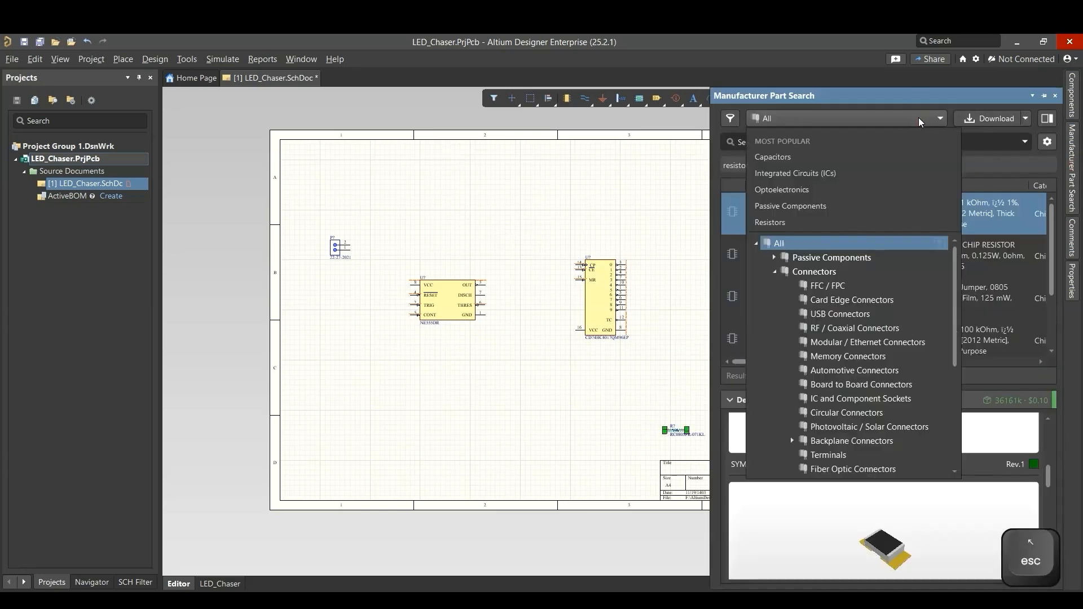
click(783, 243)
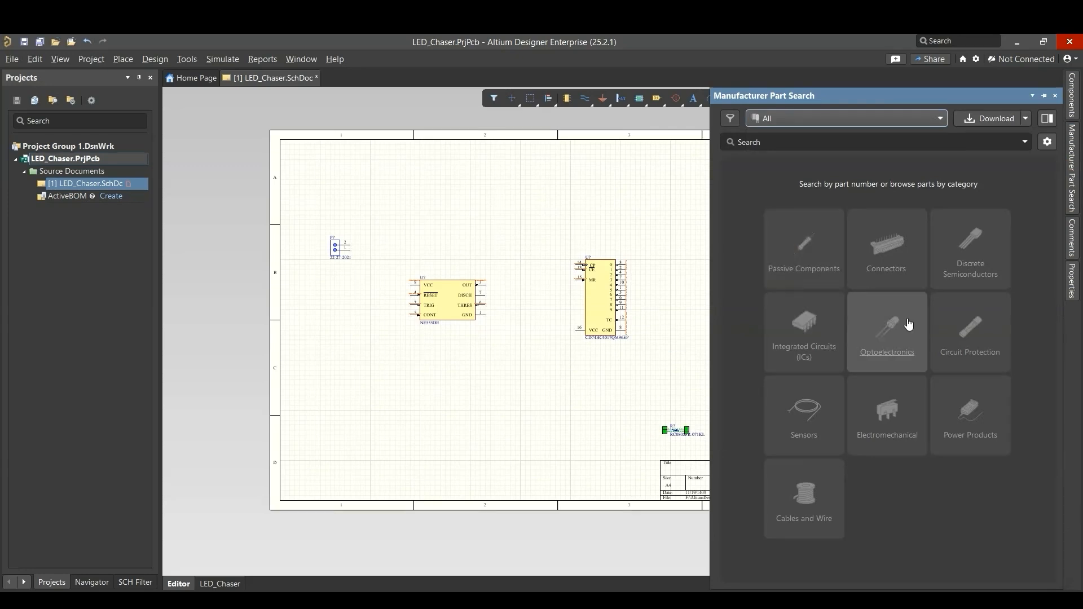
click(821, 274)
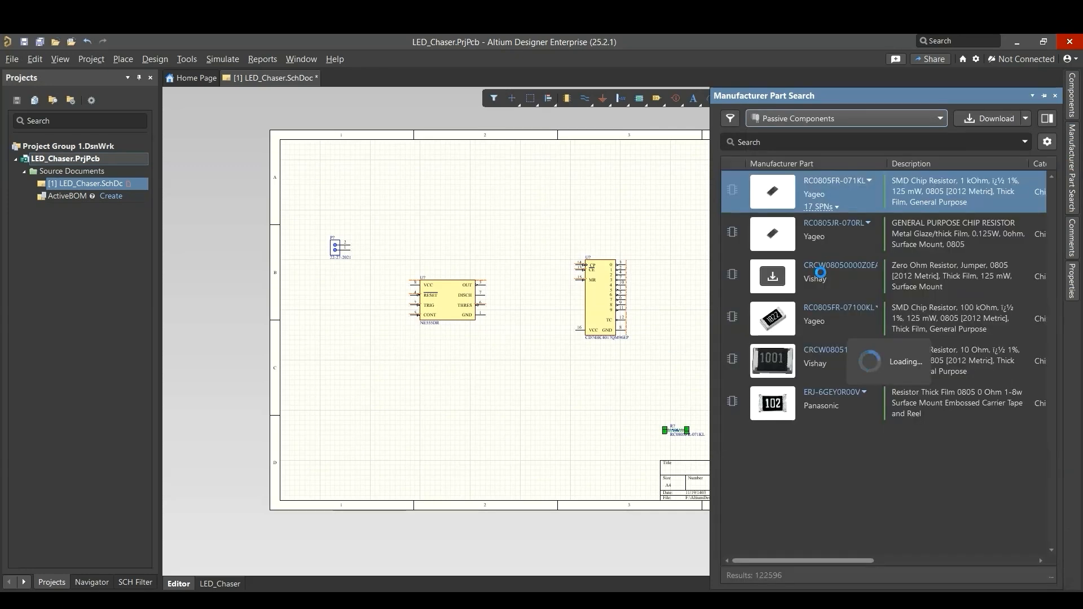
click(812, 120)
click(776, 258)
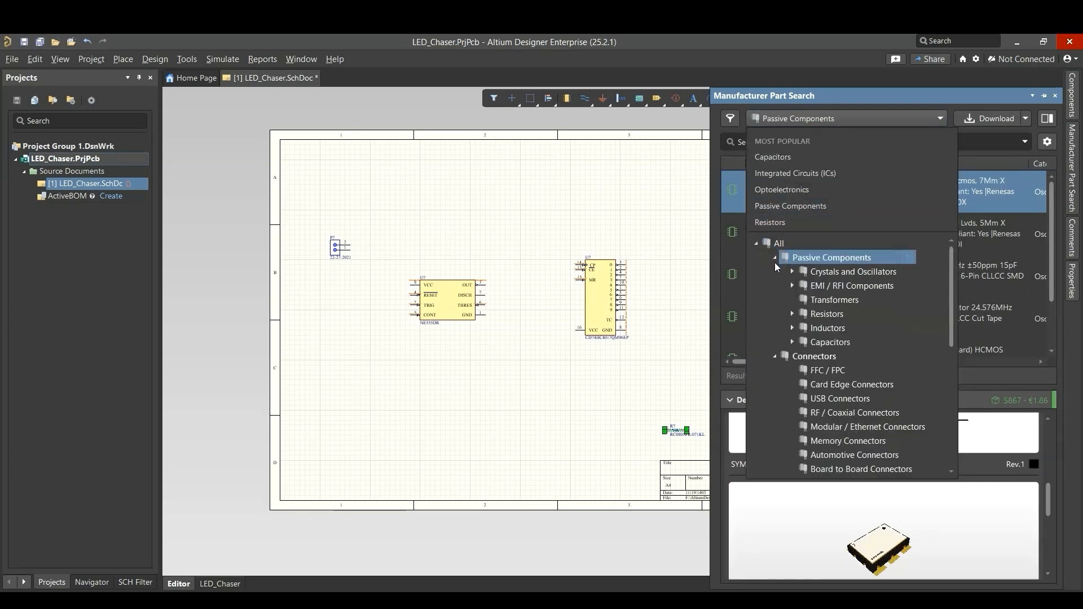
click(793, 313)
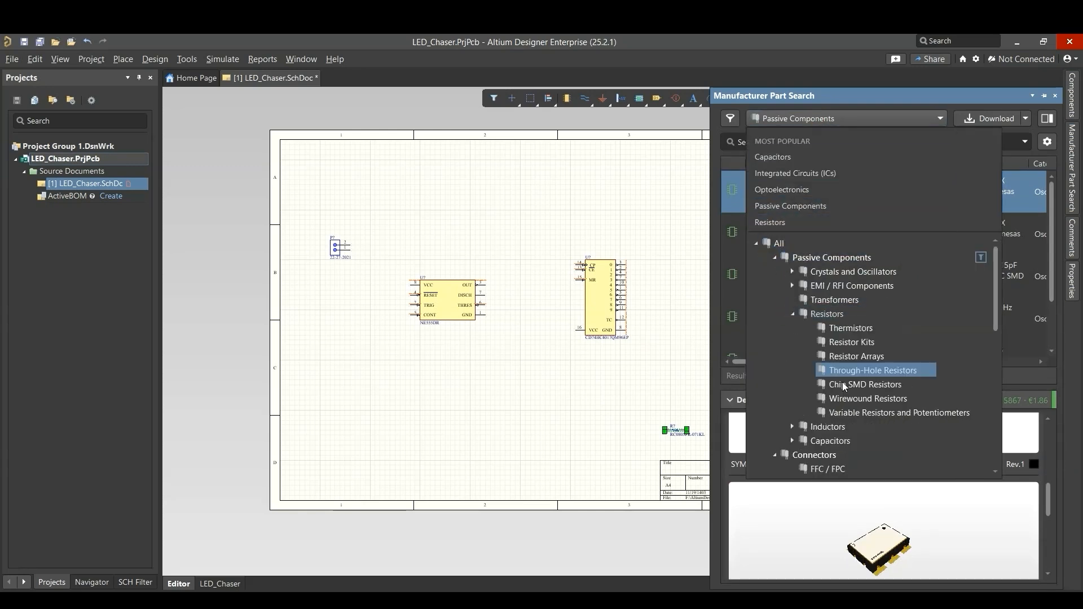
click(896, 413)
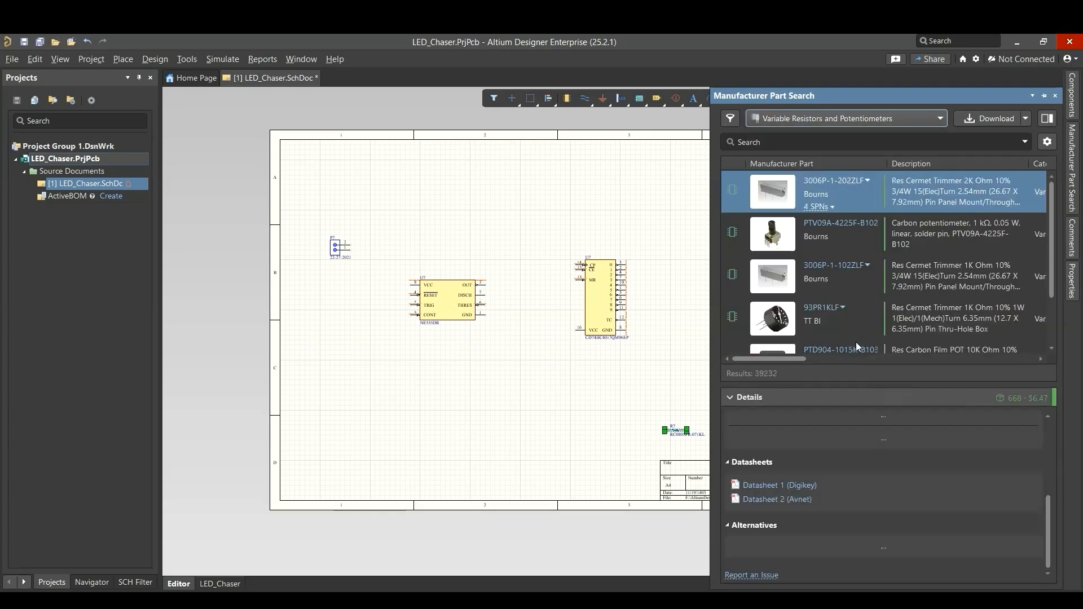
Step: Look through the potentiometer results and restrict them to the Surface Mount type
scroll(847, 270, down, 2)
scroll(835, 257, down, 5)
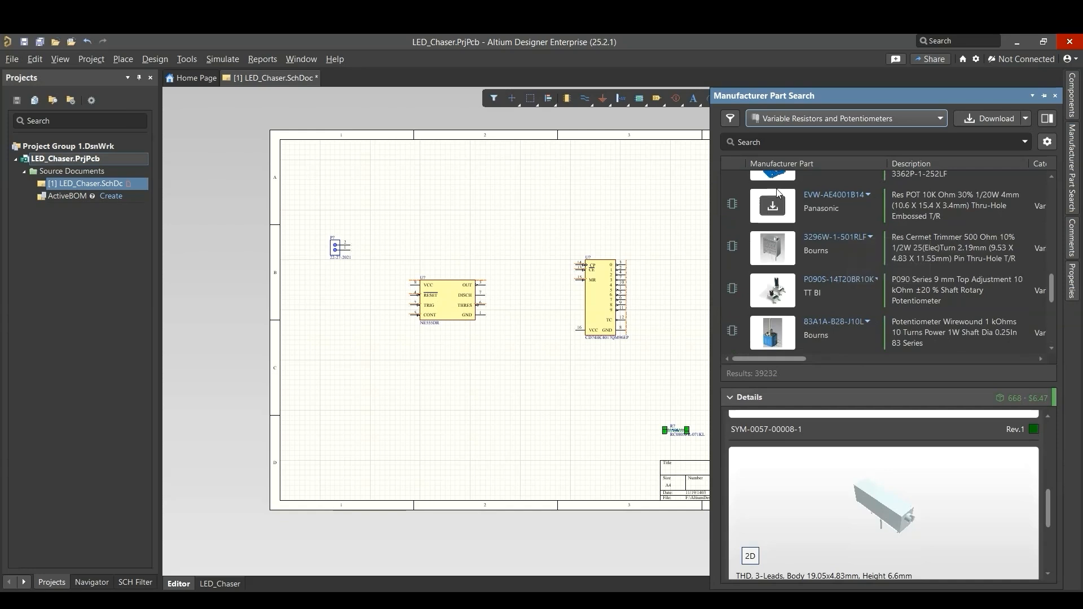
click(730, 118)
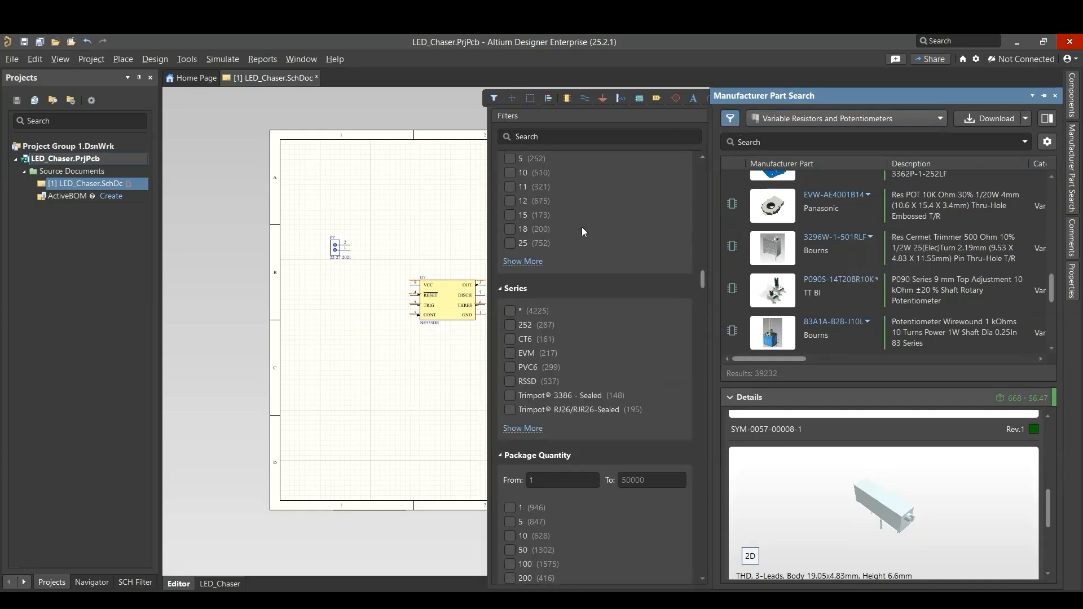
scroll(585, 232, up, 15)
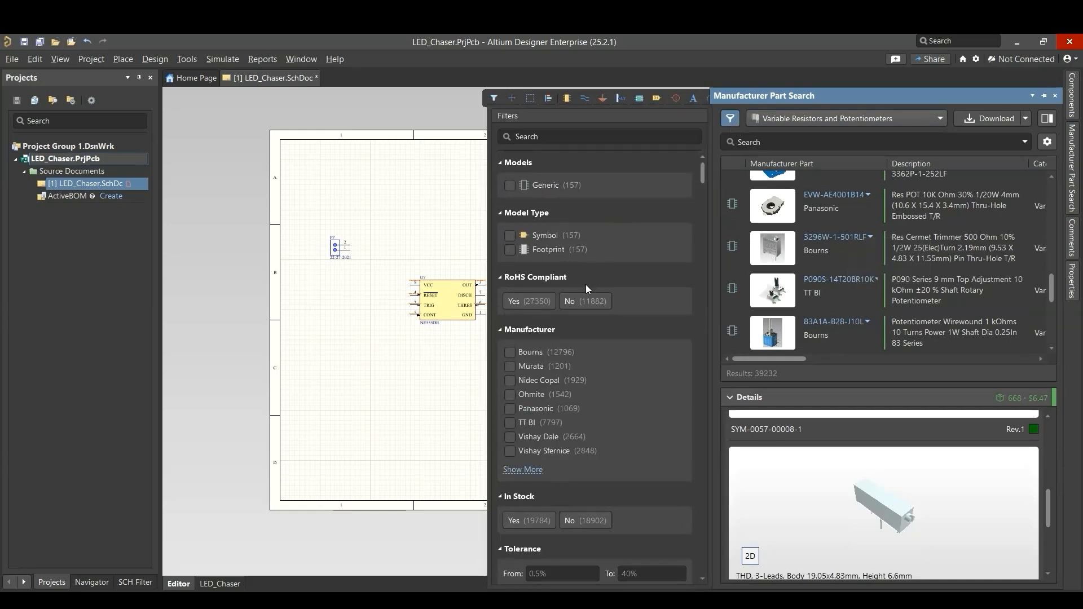
scroll(596, 354, down, 8)
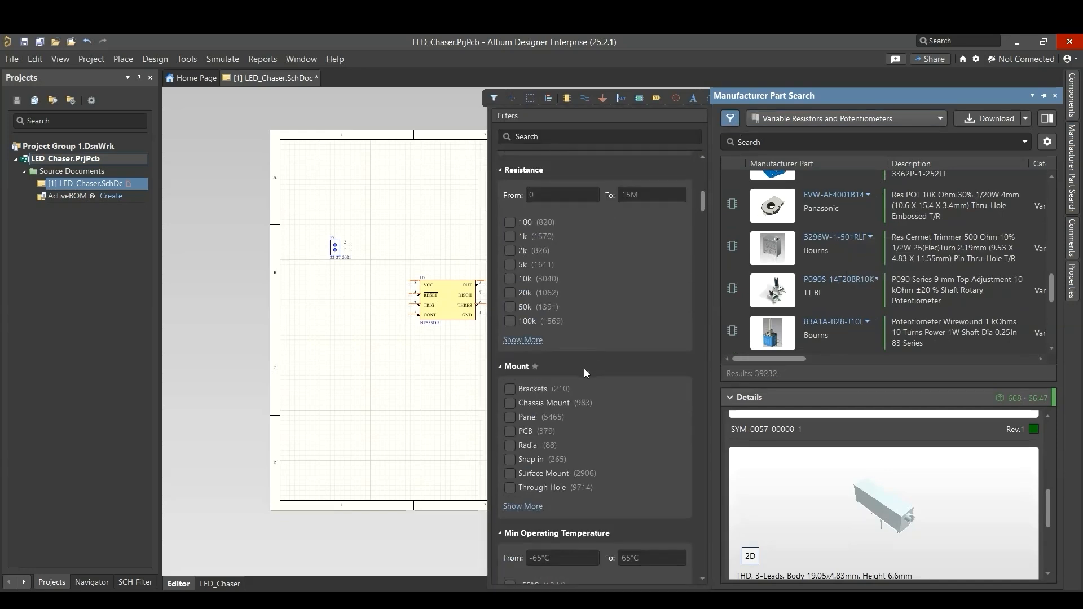
click(510, 473)
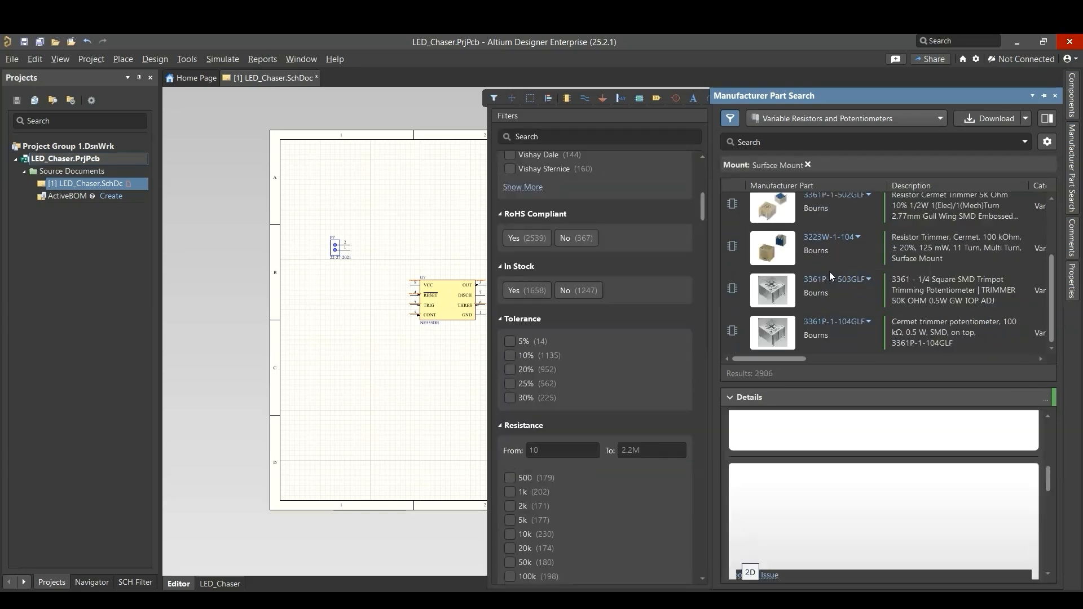
Step: Select the Bourns 3361P-1-503GLF trimmer and examine its footprint in 2D and 3D
drag(1051, 283, 1052, 231)
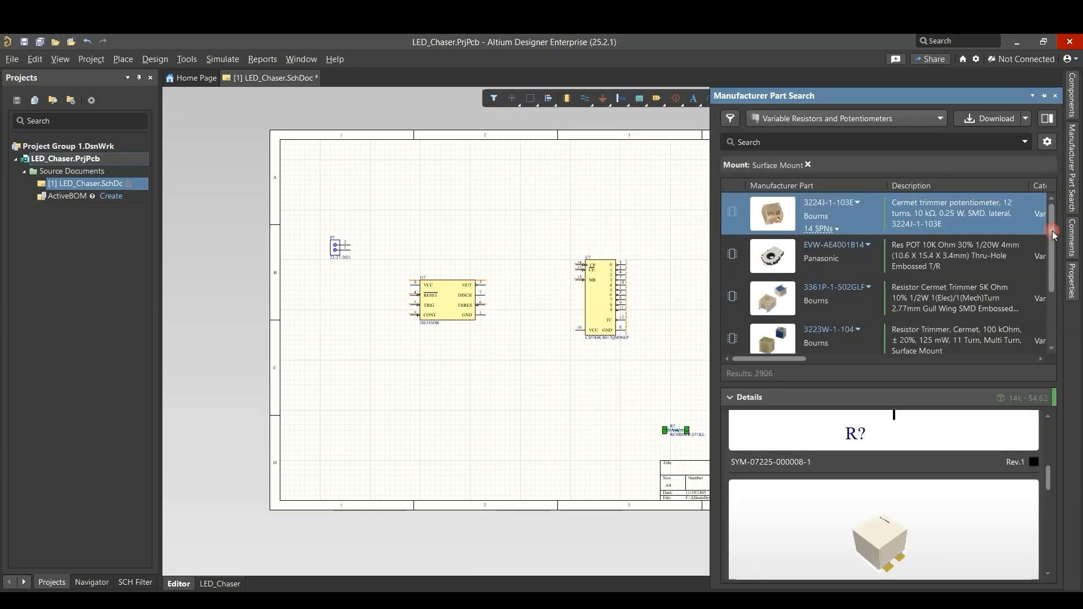
scroll(912, 275, down, 2)
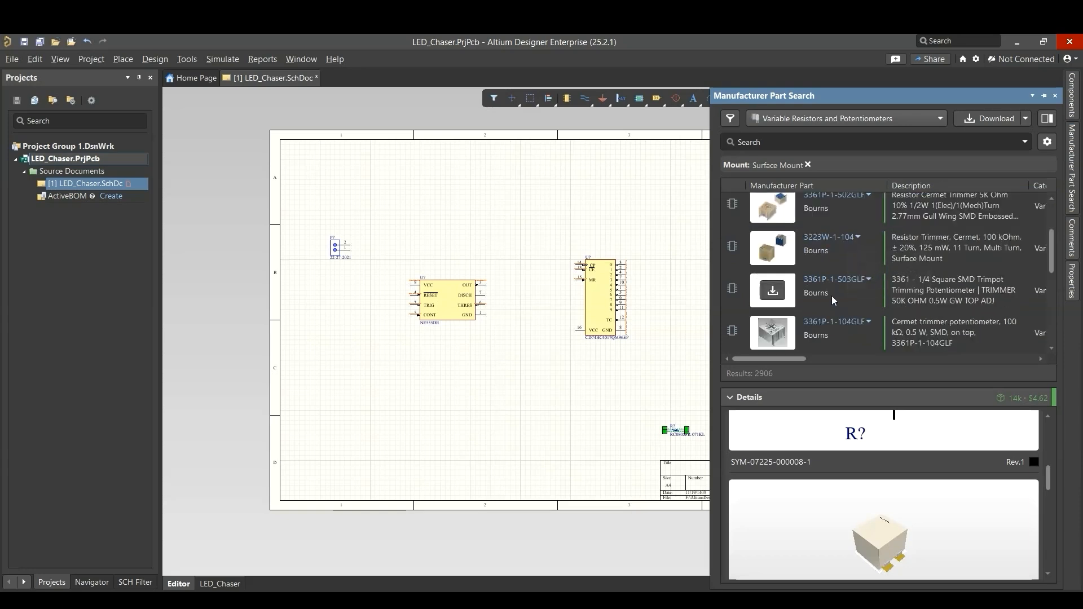
click(832, 296)
scroll(908, 466, down, 2)
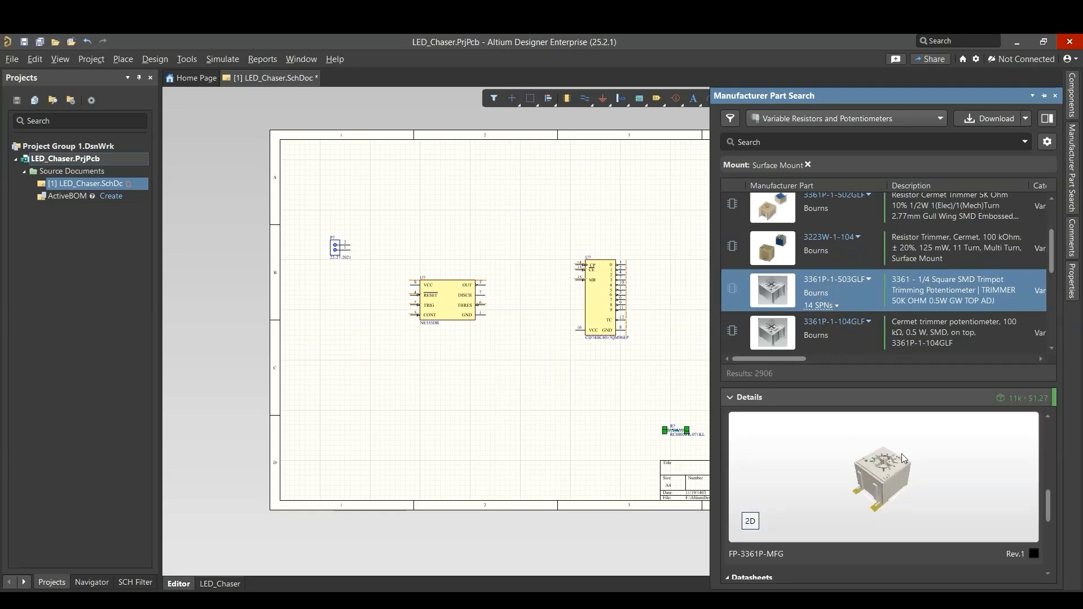
click(748, 521)
click(748, 522)
Step: Place the 3361P-1-503GLF trimmer, rotated to vertical, above the NE555DR timer and save the schematic
right_click(856, 297)
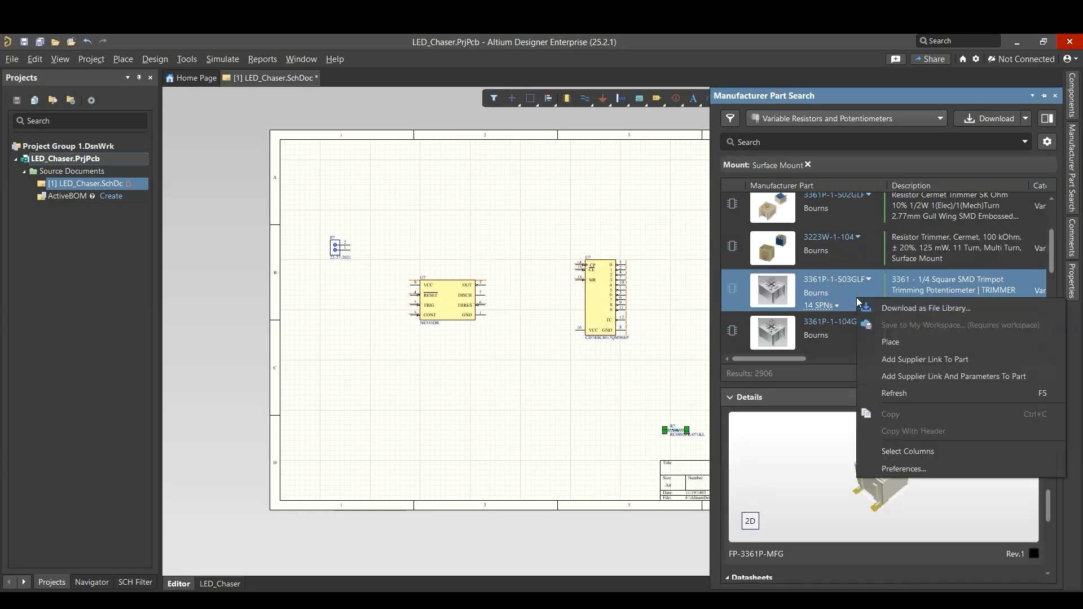
click(895, 341)
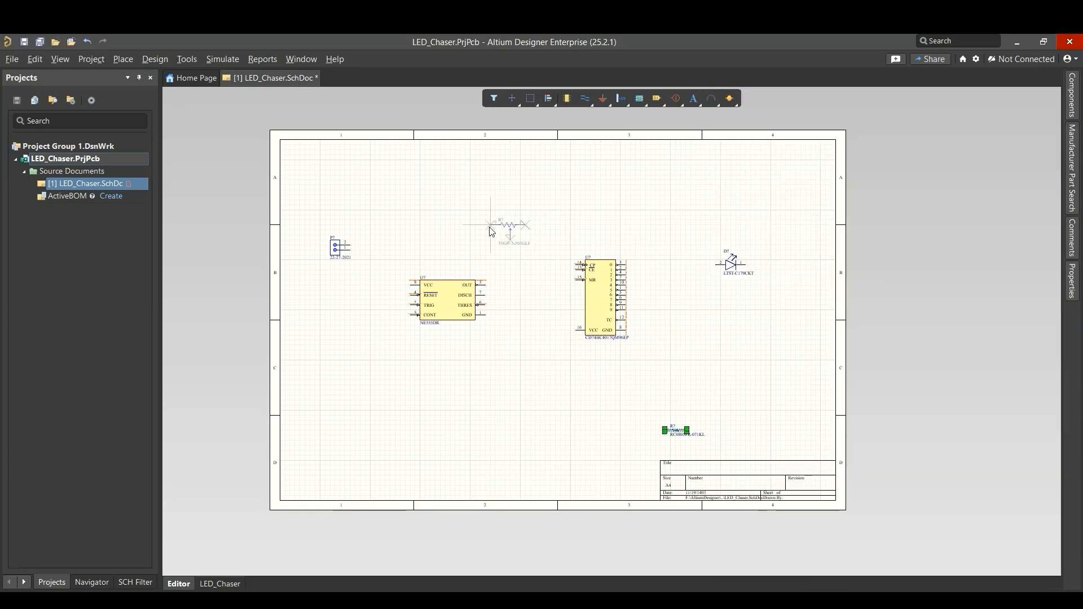
key(space)
ctrl+scroll(482, 216, up, 1)
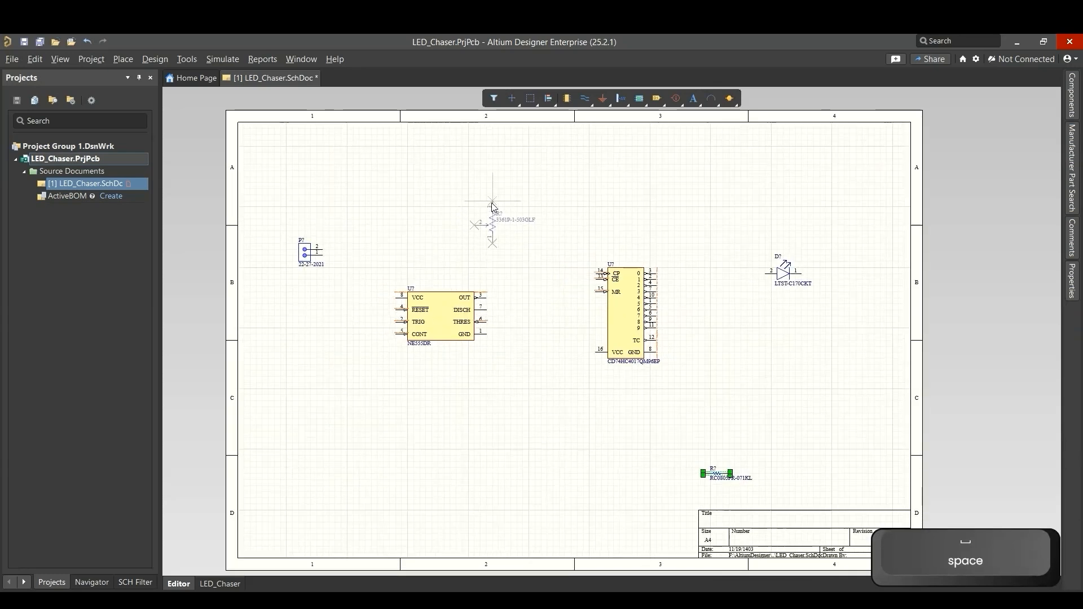
click(494, 214)
key(Escape)
key(ctrl+s)
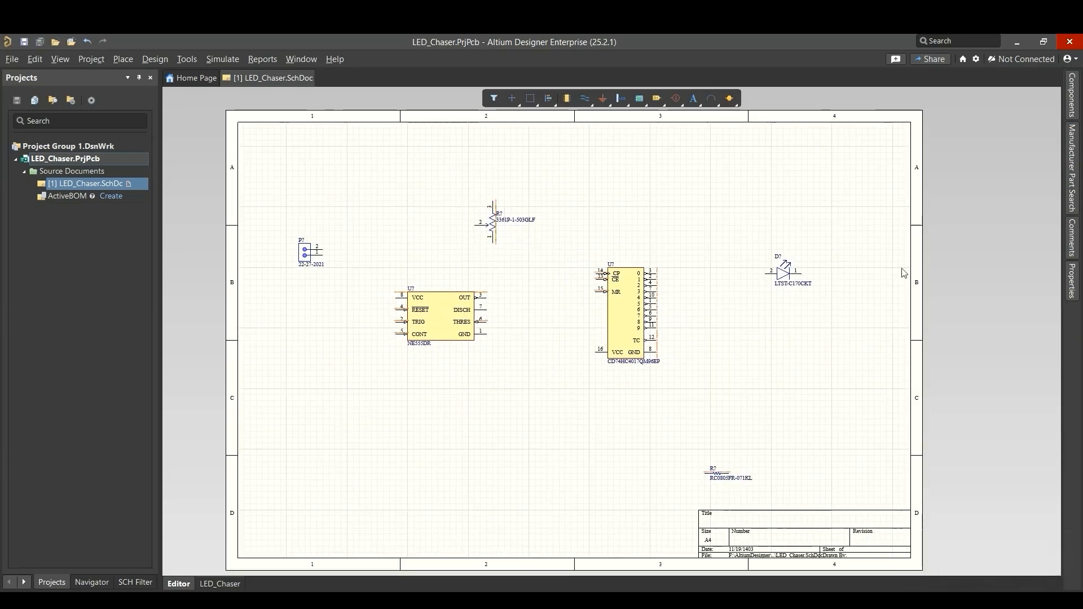
Step: Search the manufacturer parts for "capacitor" across all categories
click(1076, 182)
click(922, 119)
click(772, 244)
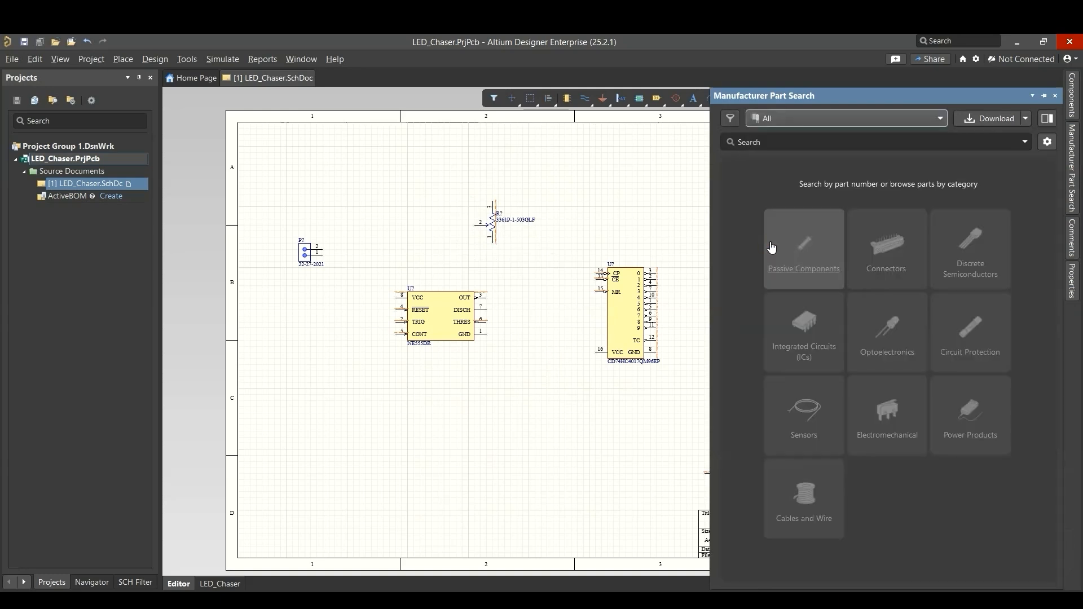
click(797, 142)
text(capacitor)
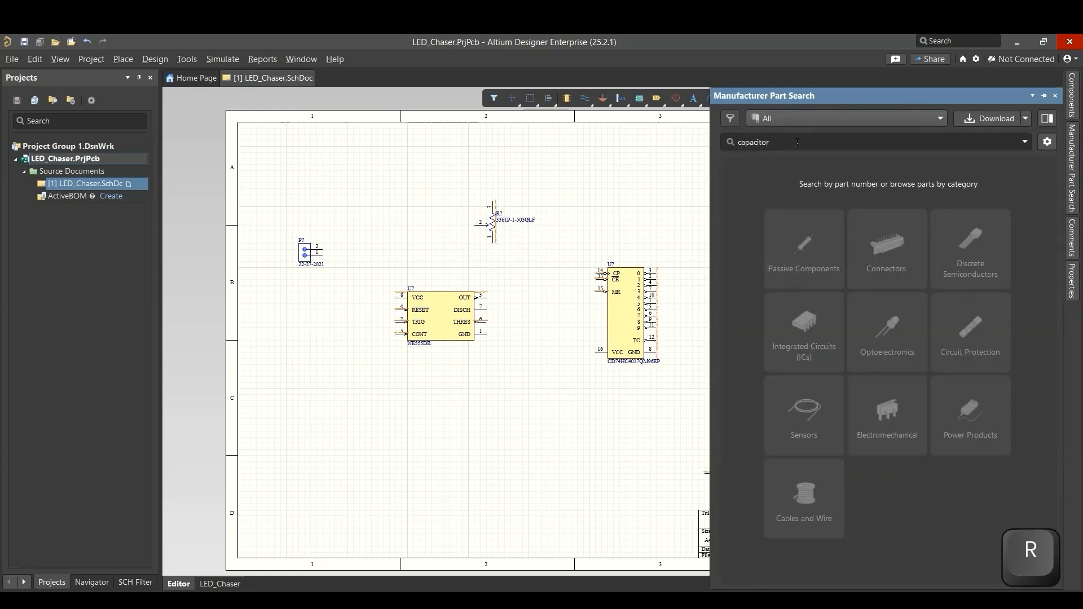
key(Return)
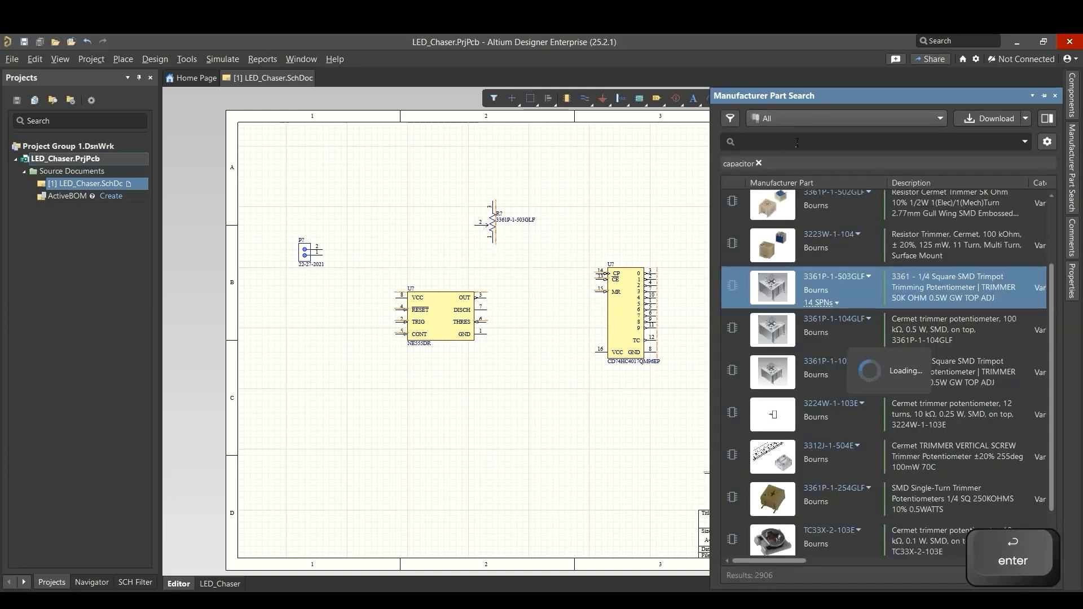
Step: Restrict the capacitor results to the 0805 case/package
click(735, 124)
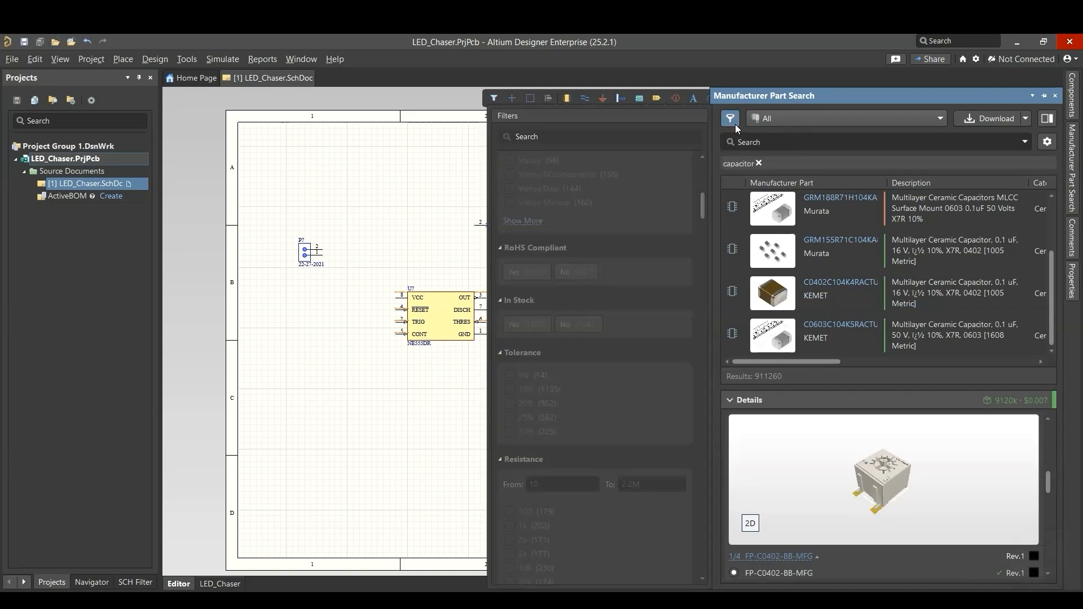
scroll(607, 255, up, 3)
scroll(570, 384, down, 5)
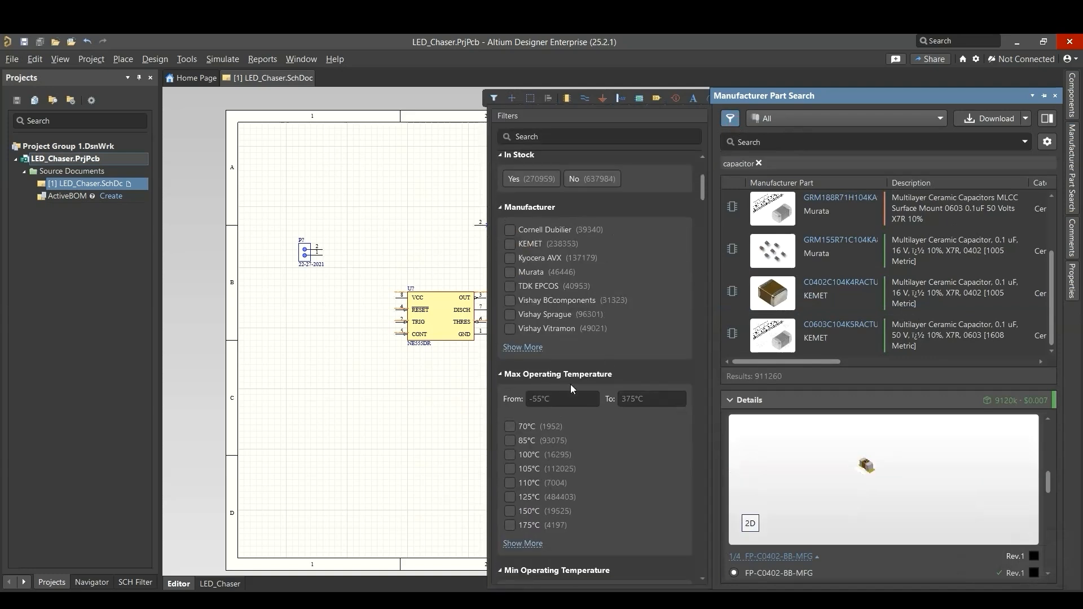
scroll(570, 384, down, 6)
click(513, 493)
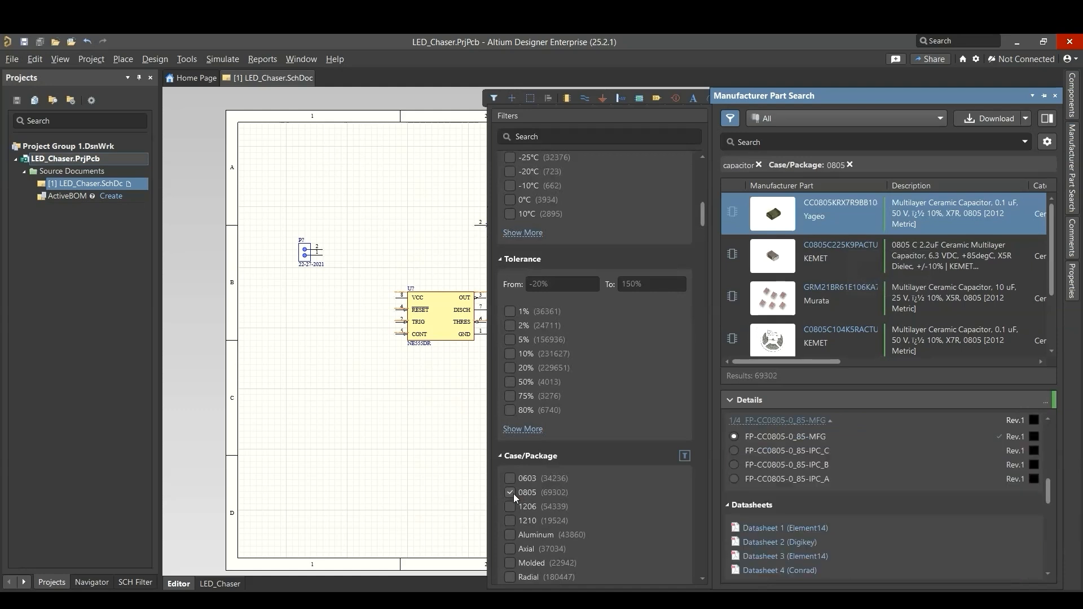
Step: Place the Yageo CC0805KRX7R9BB104 capacitor in the open area below and between the timer and counter, and save the schematic
click(855, 217)
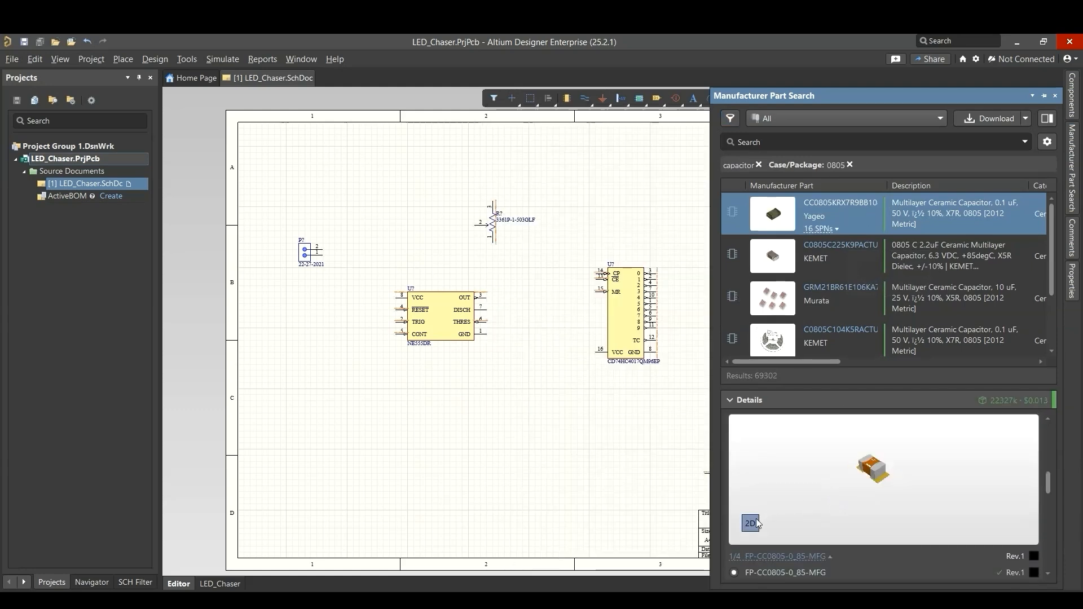
right_click(858, 216)
click(864, 228)
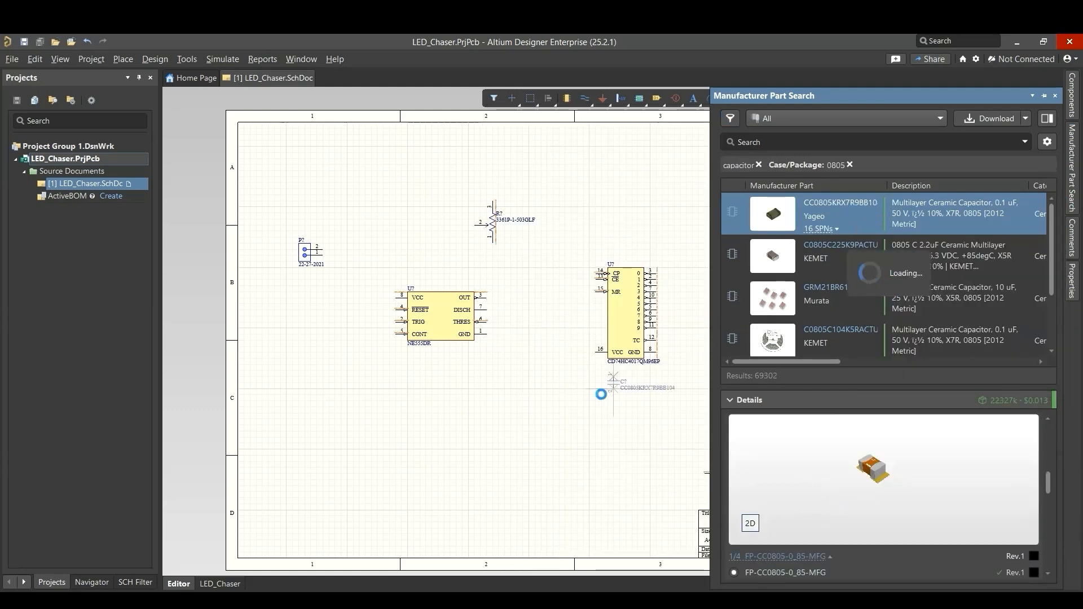
click(545, 432)
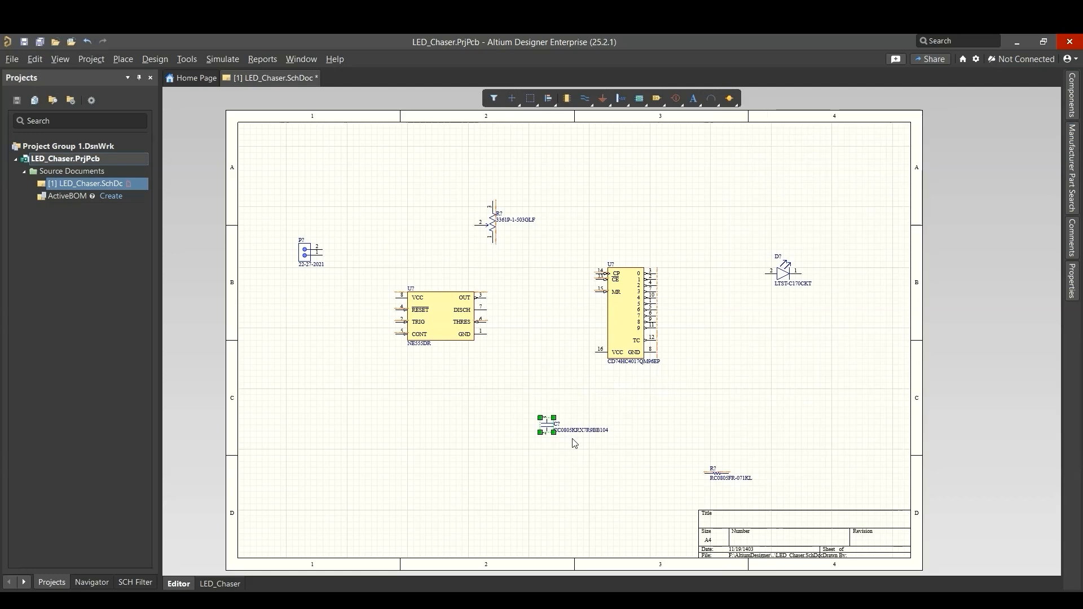
key(ctrl+s)
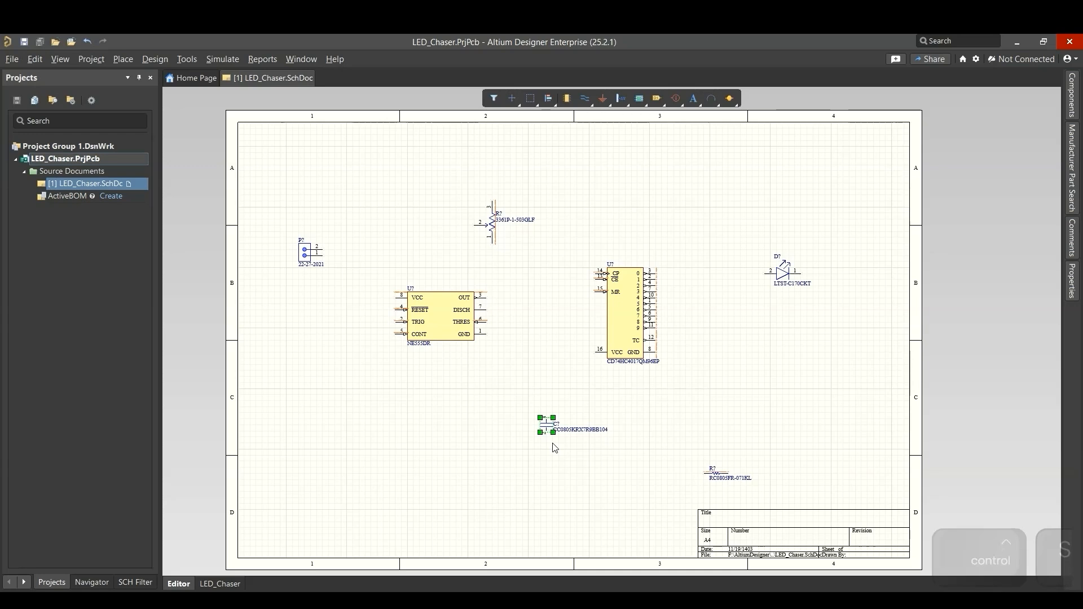
Step: Duplicate the LTST-C170CKT LED diagonally below the original and move the staggered pair up the sheet
drag(841, 231, 729, 331)
key(ctrl+c)
key(ctrl+v)
ctrl+scroll(758, 308, up, 2)
ctrl+scroll(758, 308, up, 1)
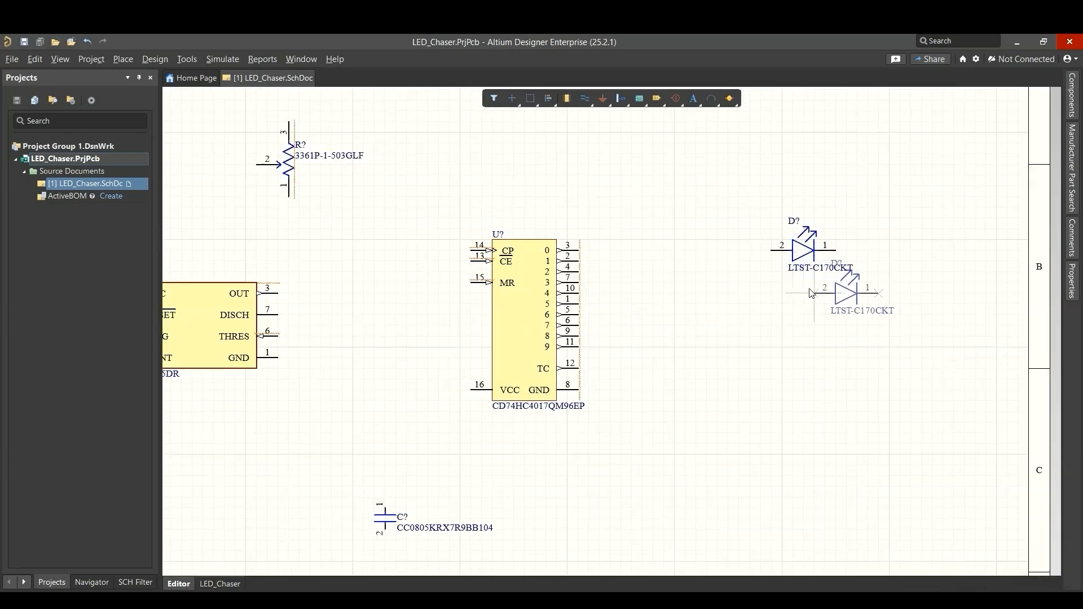
click(843, 292)
ctrl+scroll(725, 364, down, 1)
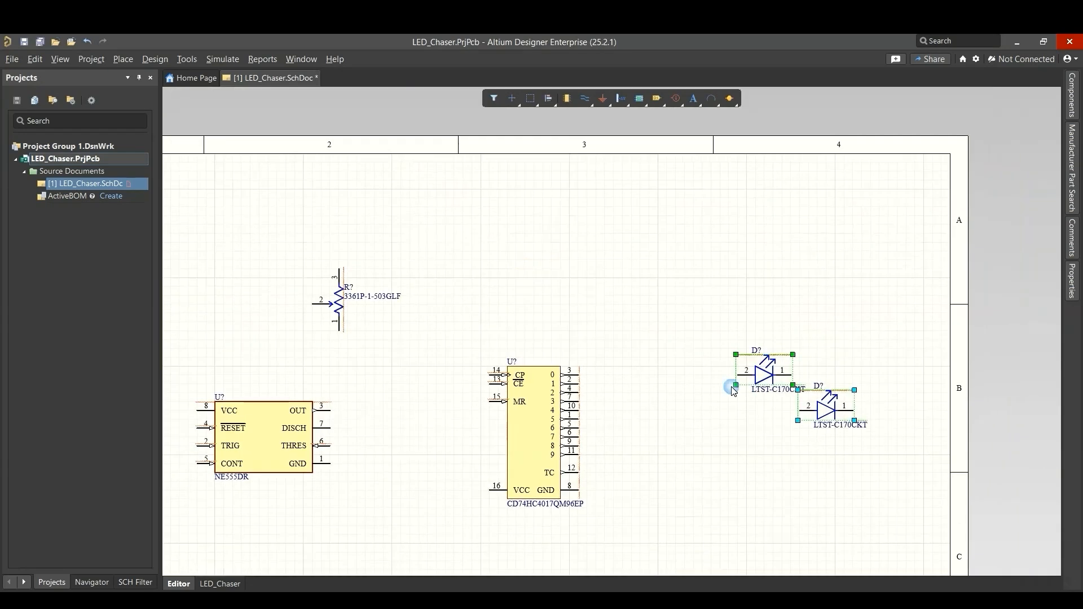
drag(825, 403, 857, 311)
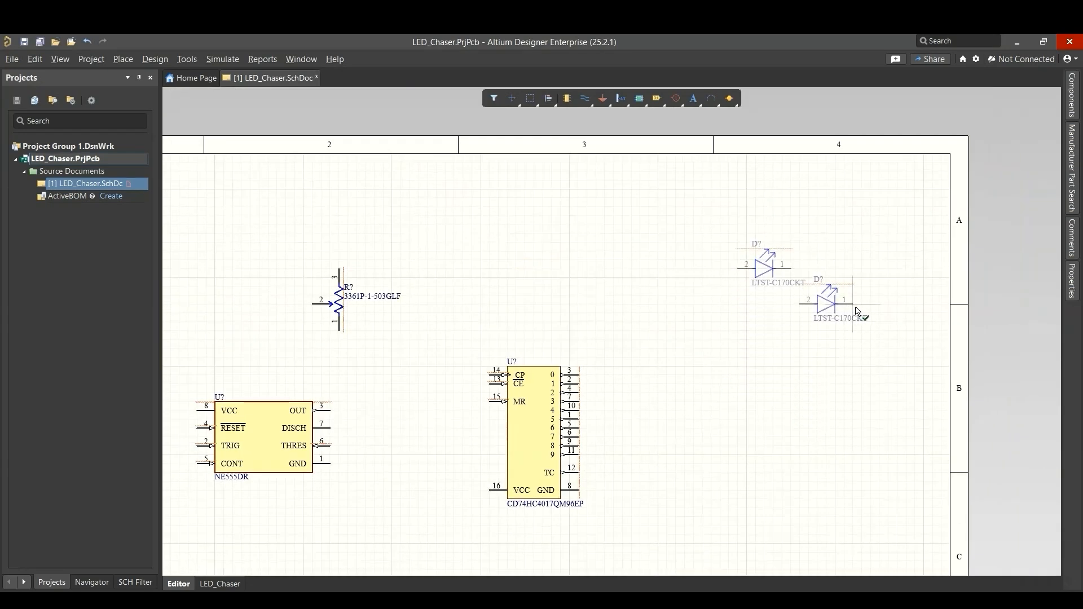
Step: Copy the staggered LED pair and place the duplicate directly beneath it, continuing the two-column pattern
drag(896, 225, 721, 391)
key(ctrl+c)
click(729, 372)
key(ctrl+v)
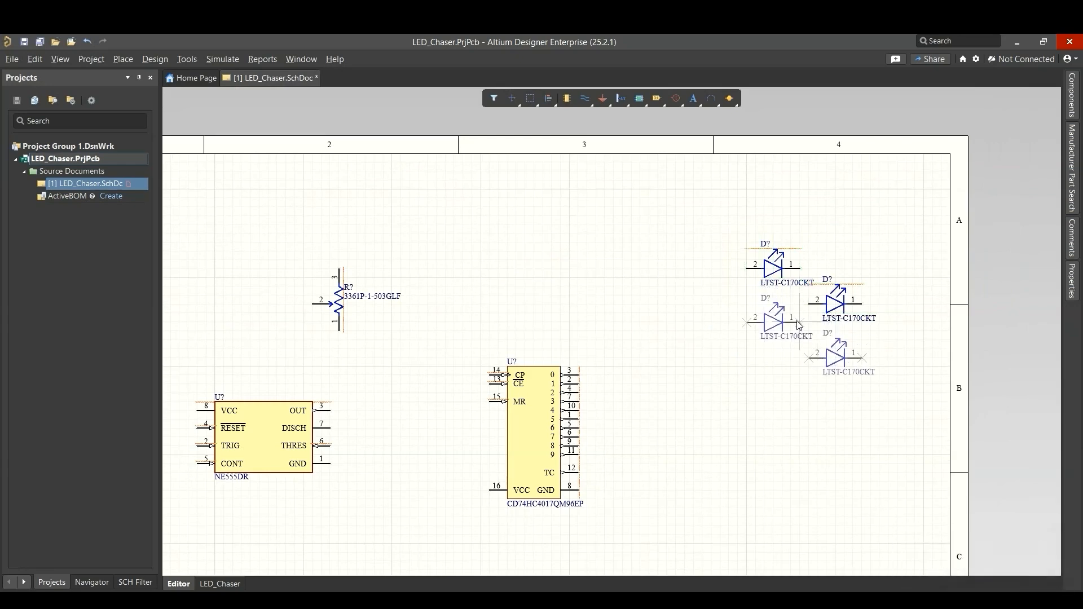
click(798, 338)
Step: Copy all four LEDs and place the duplicate group below them in the same staggered pattern
drag(905, 218, 710, 442)
key(ctrl+c)
click(719, 472)
key(ctrl+v)
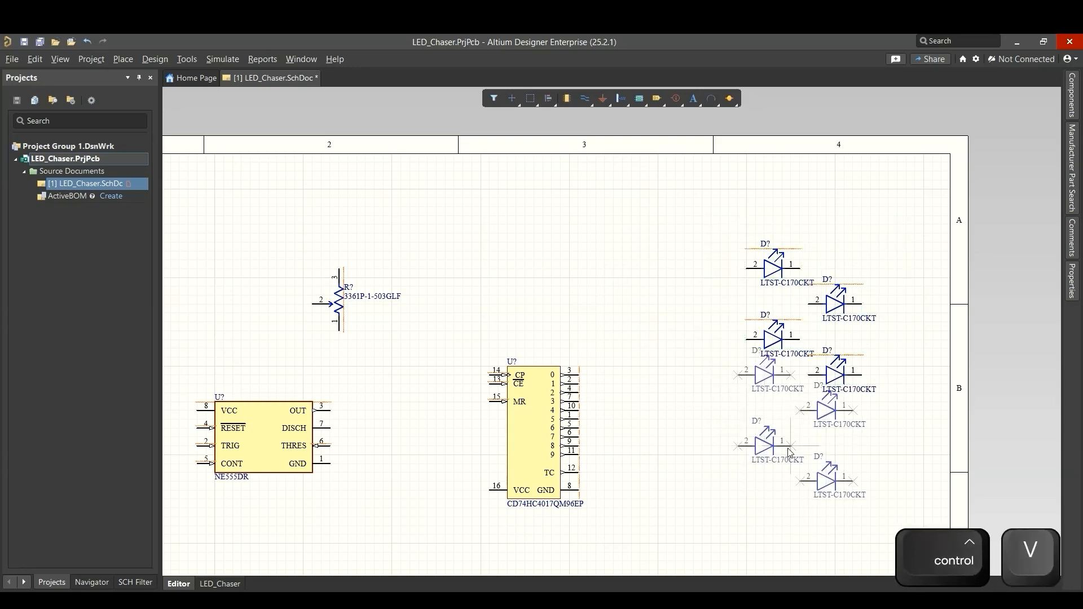
click(799, 485)
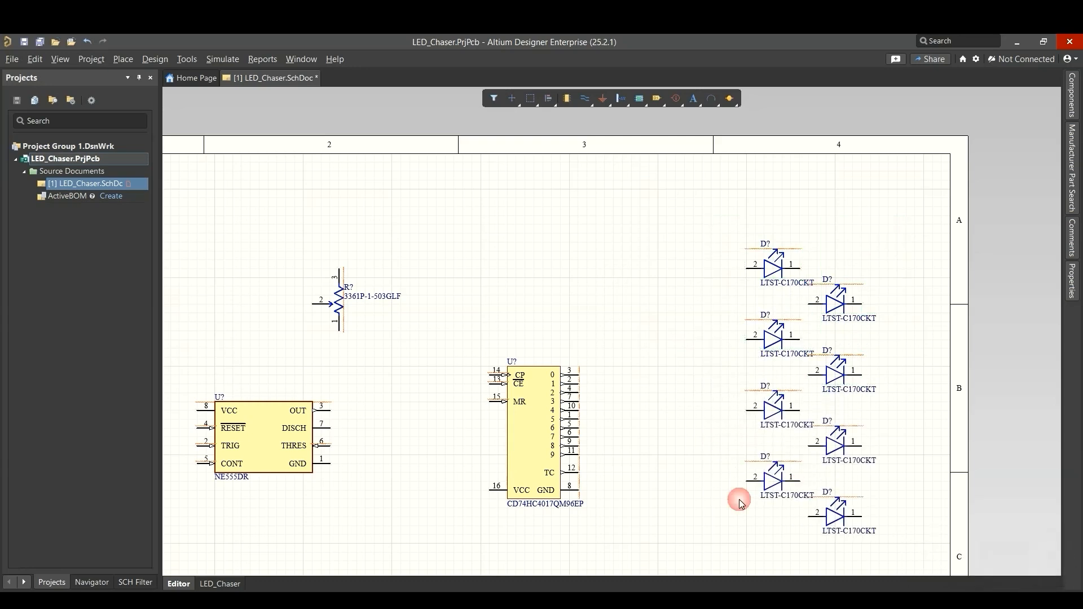
Step: Copy the lowest LED pair beneath the others to complete ten LEDs, and save the schematic
scroll(684, 327, down, 3)
drag(845, 356, 665, 448)
key(ctrl+c)
click(743, 423)
key(ctrl+v)
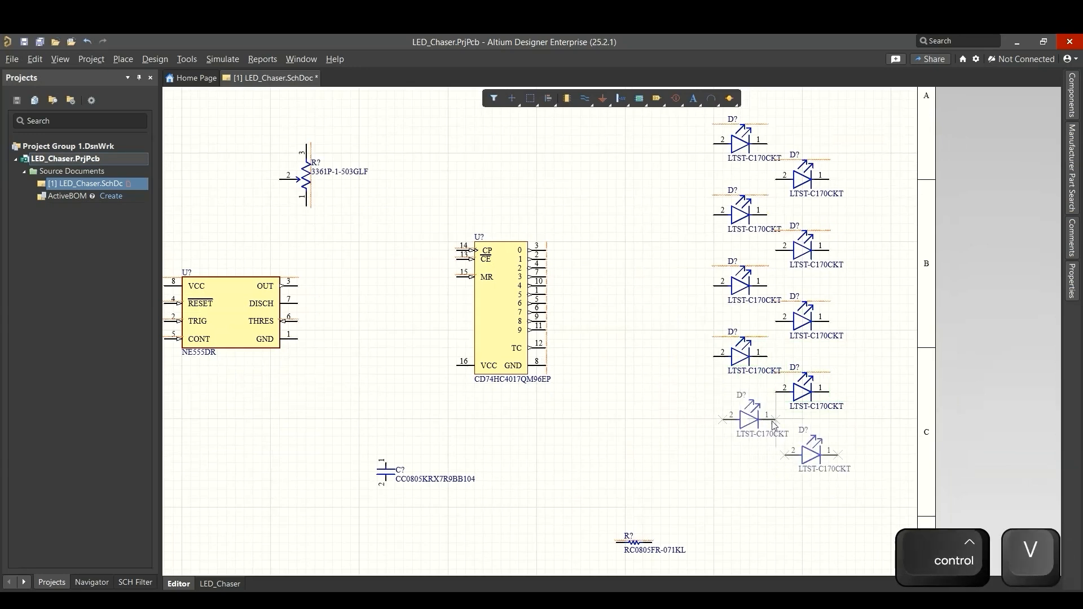
click(768, 428)
key(ctrl+s)
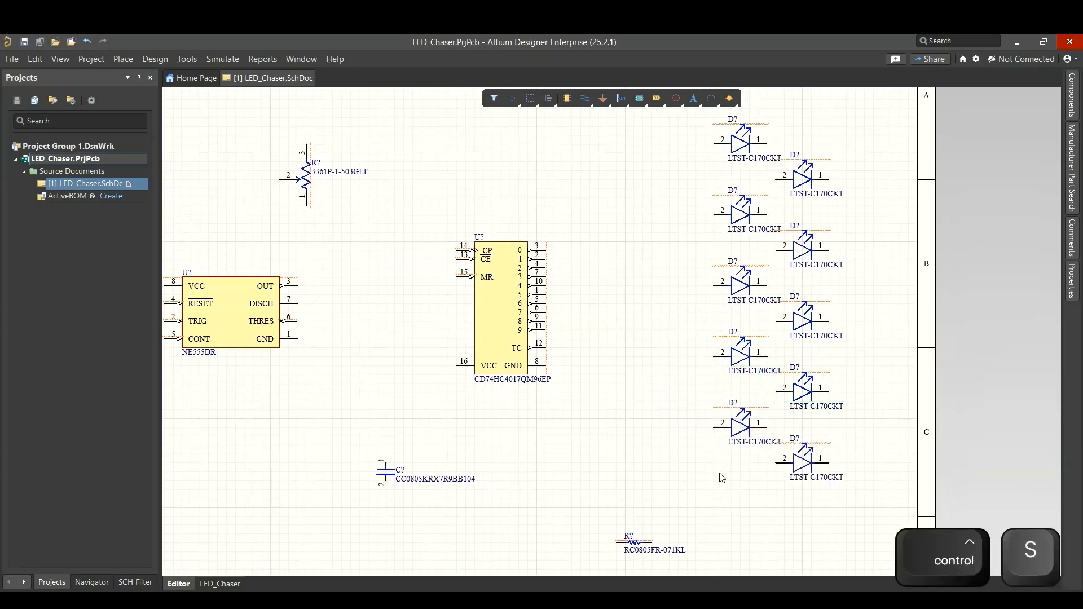
Step: Move the CC0805KRX7R9BB104 capacitor to just below and left of the NE555DR timer
drag(514, 432, 345, 515)
ctrl+scroll(270, 388, down, 1)
right_drag(336, 430, 440, 418)
drag(478, 454, 254, 377)
Step: Replace the moved capacitor's comment with "cap0805_10nf"
double_click(254, 377)
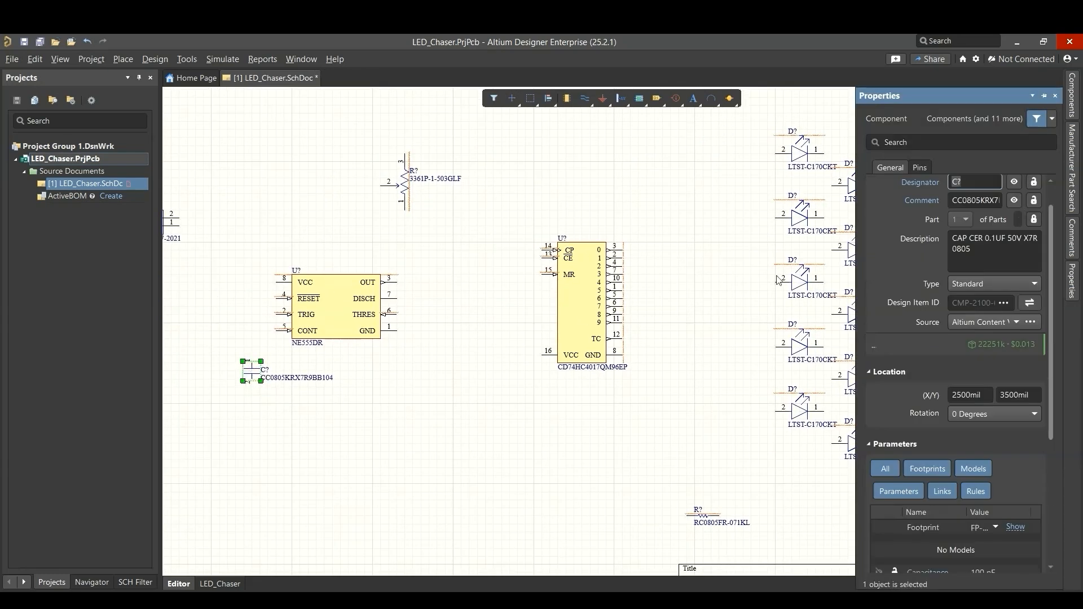
key(Tab)
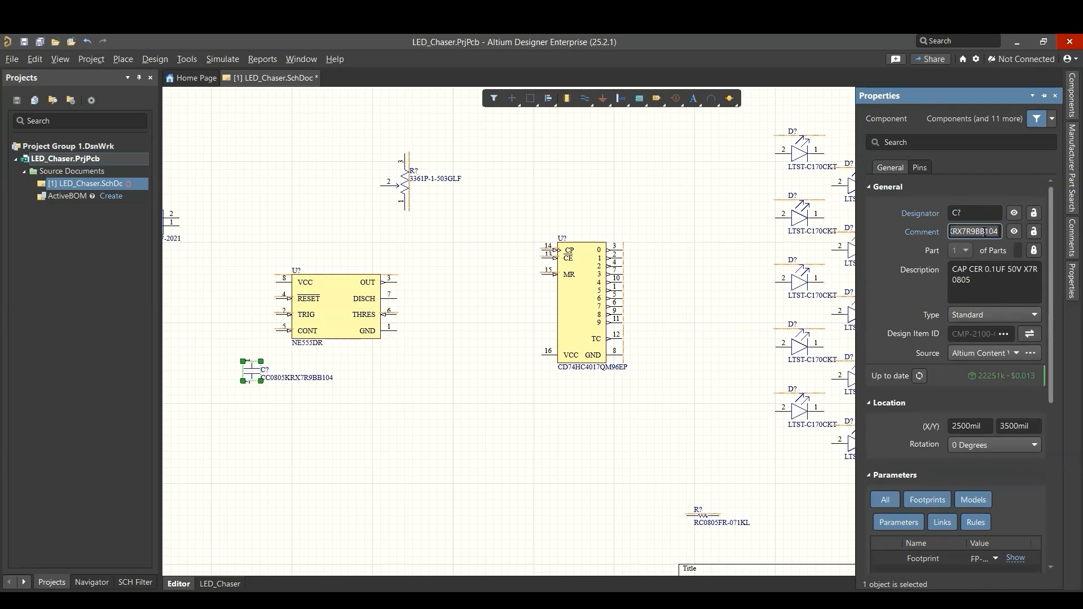
text(cap0805)
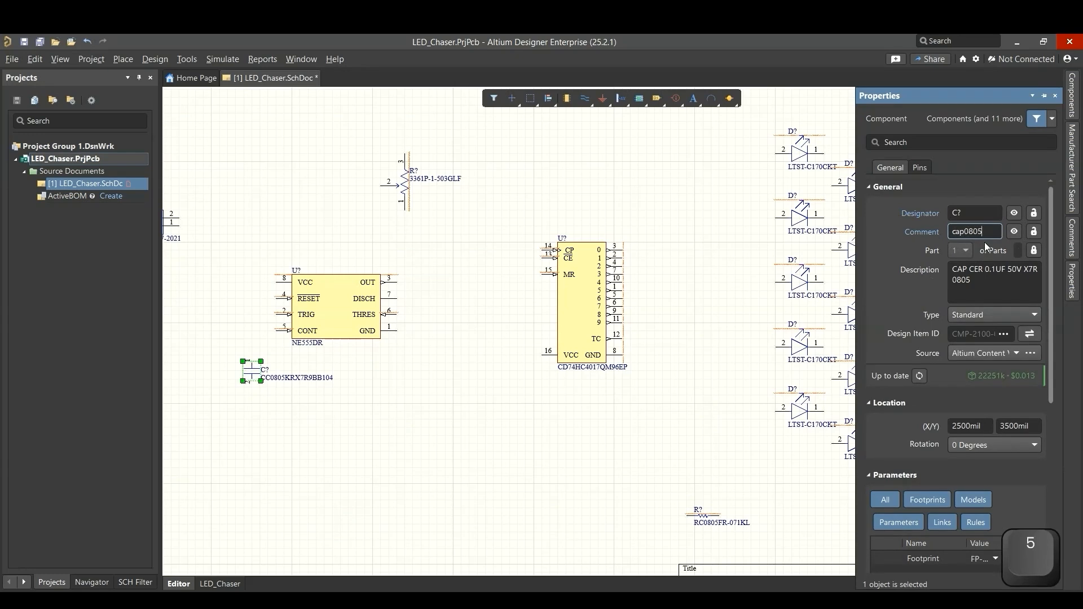
text(_1)
key(End)
text(0nf)
key(Return)
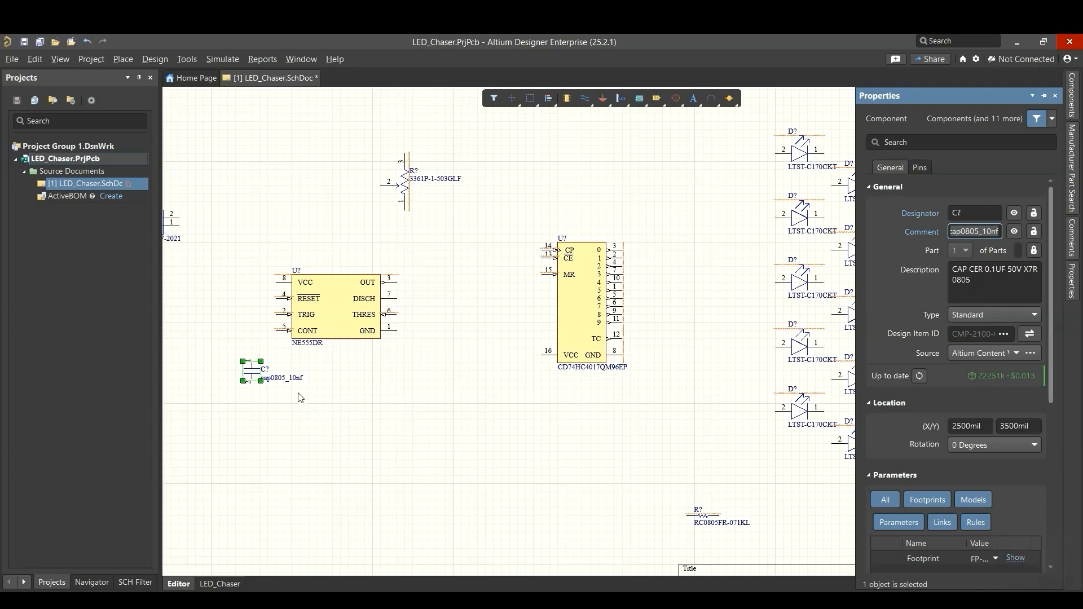
Step: Shorten the capacitor's comment to "10nf" by removing its package prefix
click(987, 232)
key(BackSpace)
key(BackSpace)
key(BackSpace)
key(BackSpace)
key(BackSpace)
key(BackSpace)
key(BackSpace)
key(BackSpace)
key(Return)
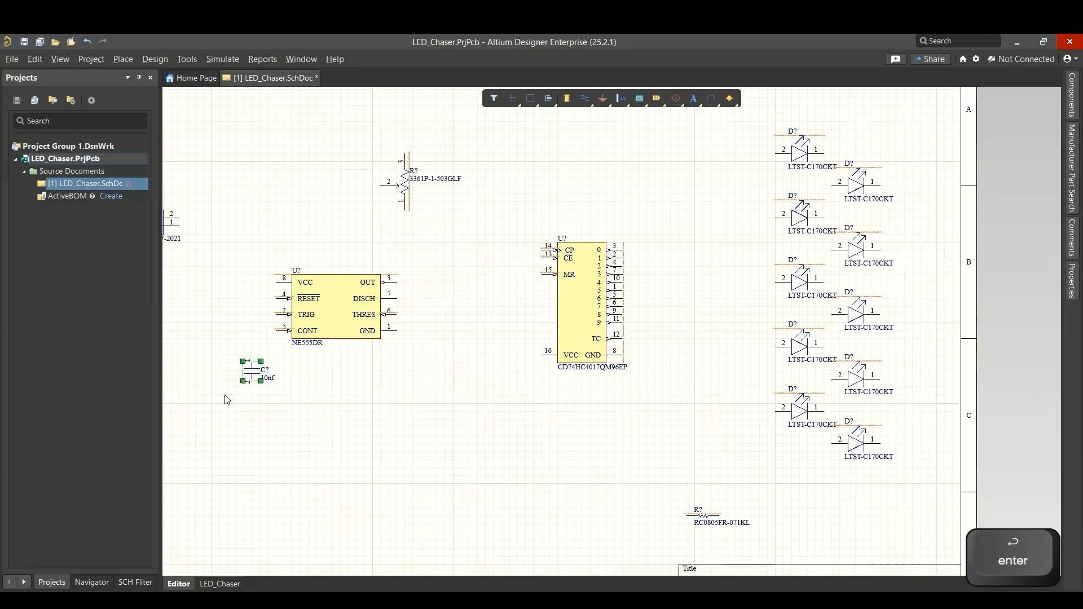
Step: Place a copy of the 10nf capacitor below the GND pin side of the NE555DR timer
key(ctrl+v)
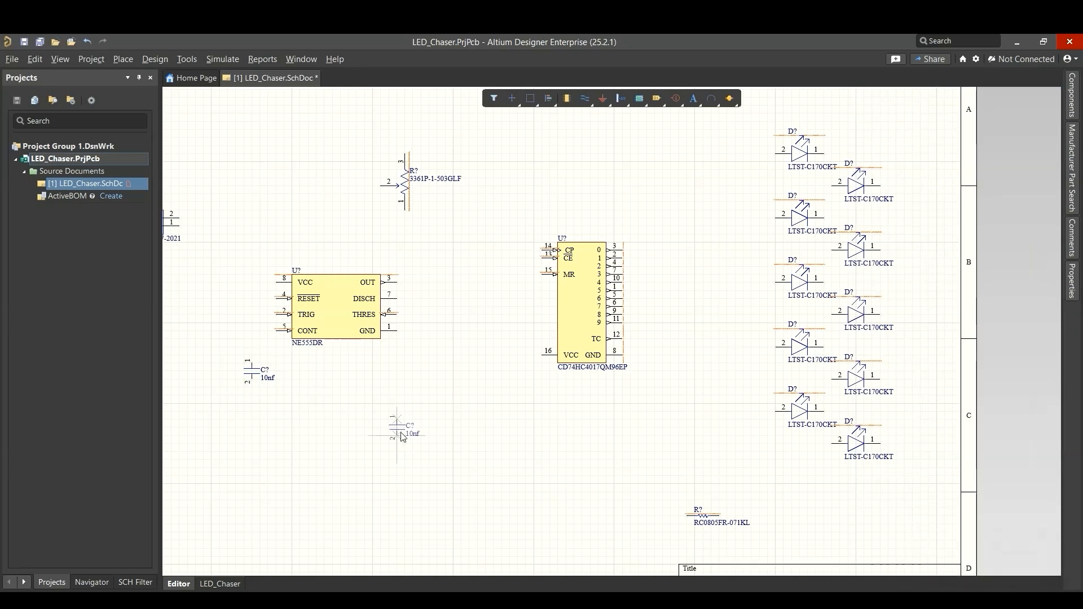
ctrl+scroll(405, 435, up, 1)
click(404, 423)
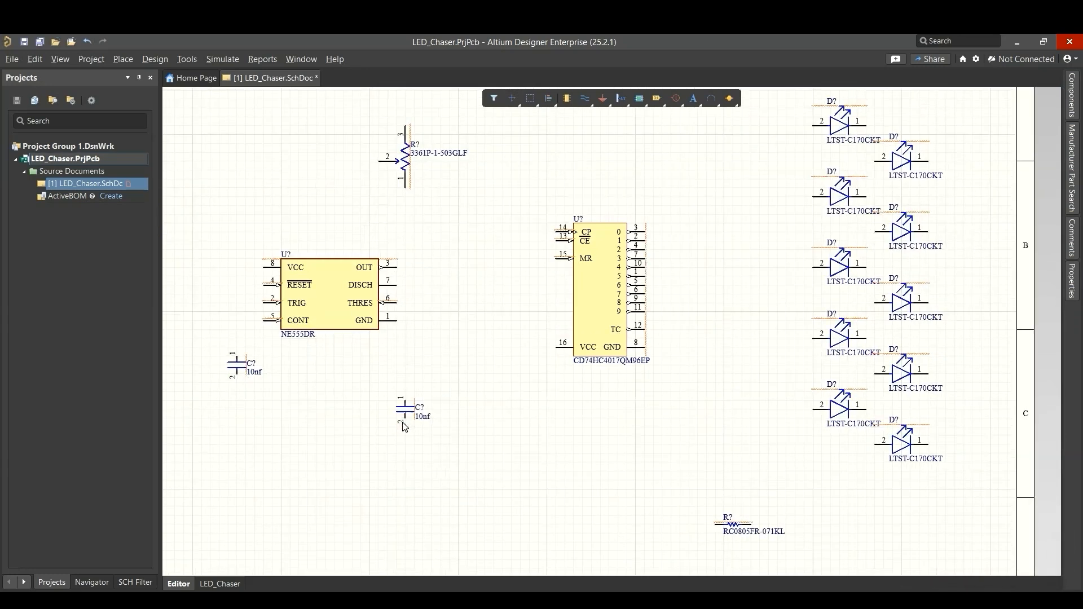
Step: Set the copied capacitor's comment to "10uf" and save the schematic
double_click(405, 410)
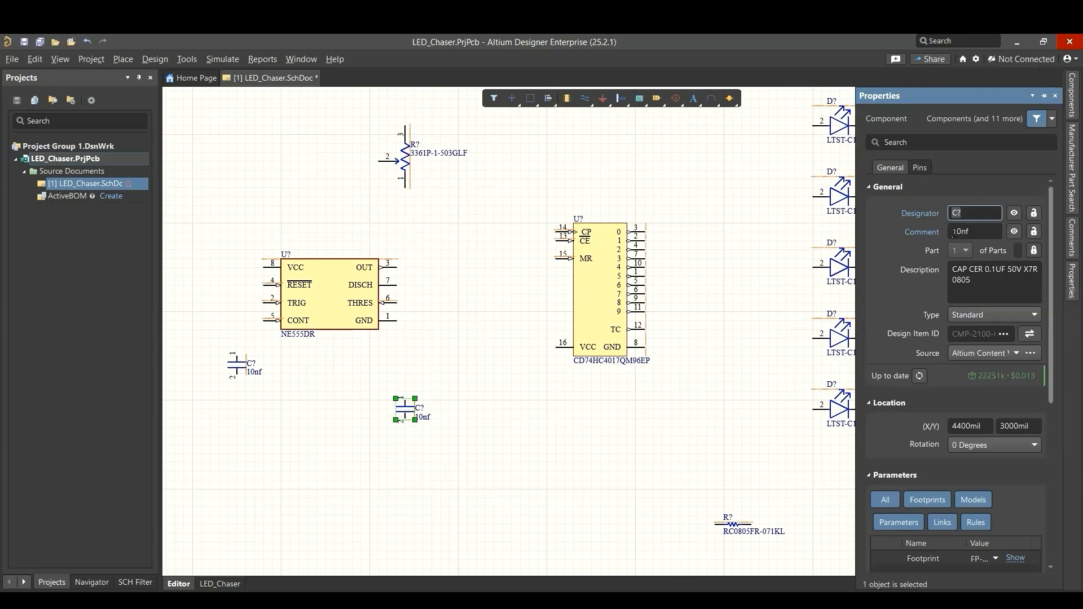
click(966, 232)
key(BackSpace)
text(u)
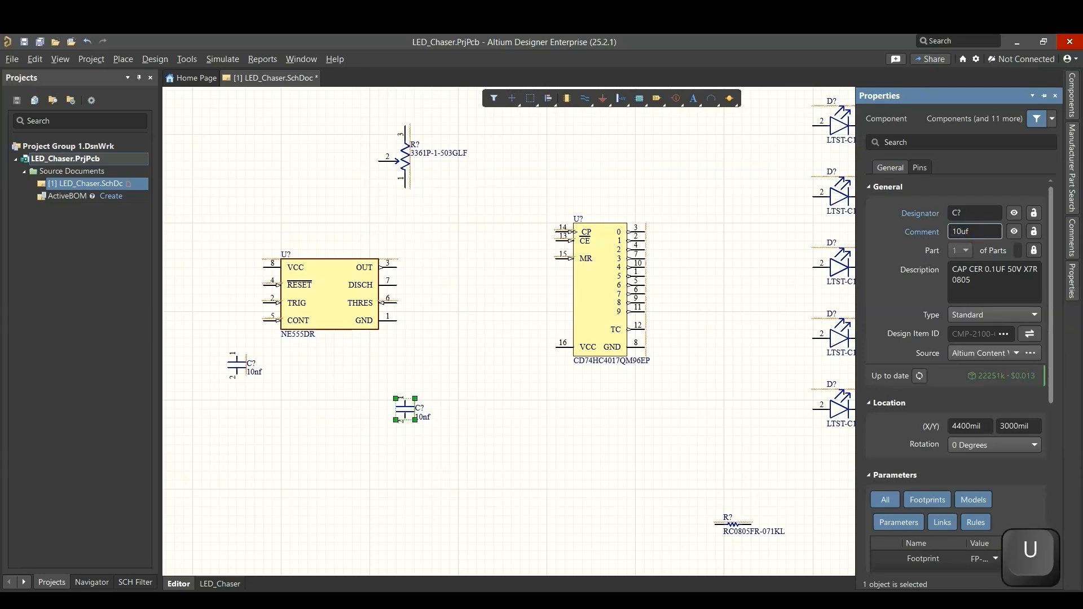
key(Return)
click(530, 434)
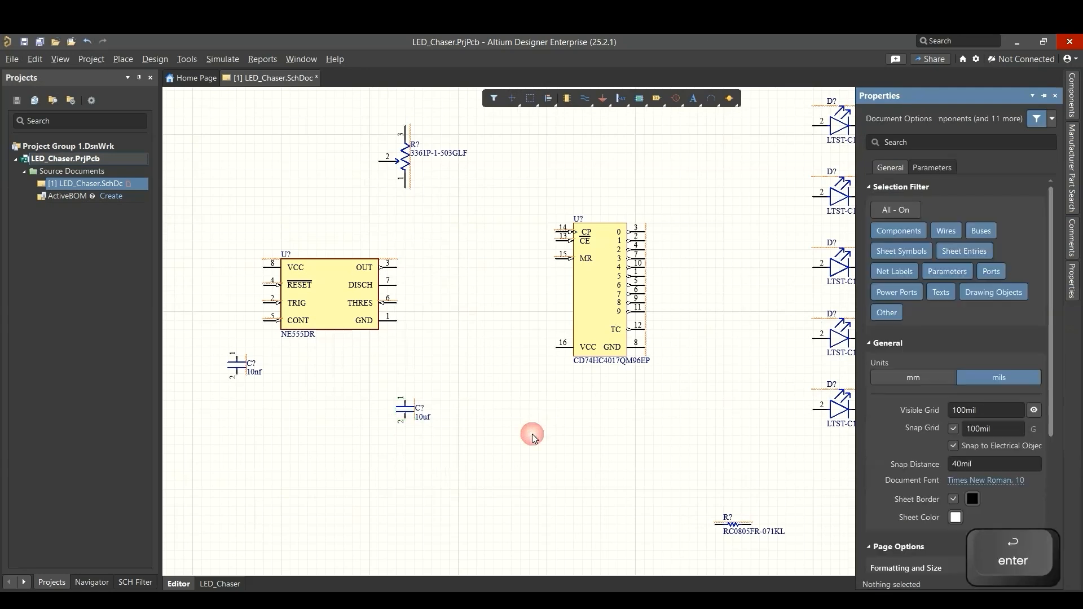
key(ctrl+s)
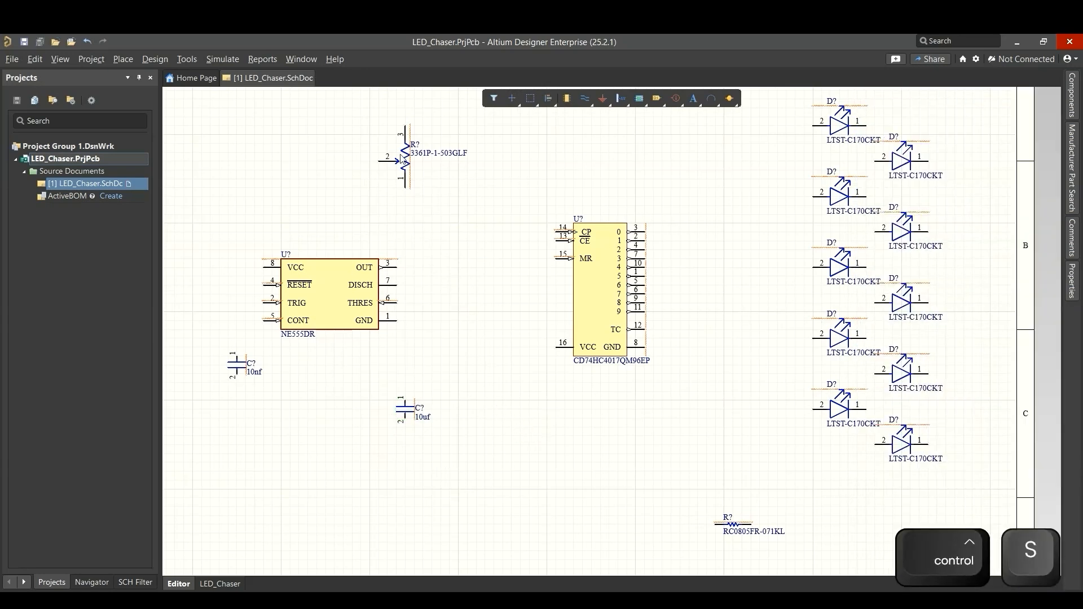
Step: Inspect the properties of the 3361P-1-503GLF trimmer and save the schematic
click(406, 160)
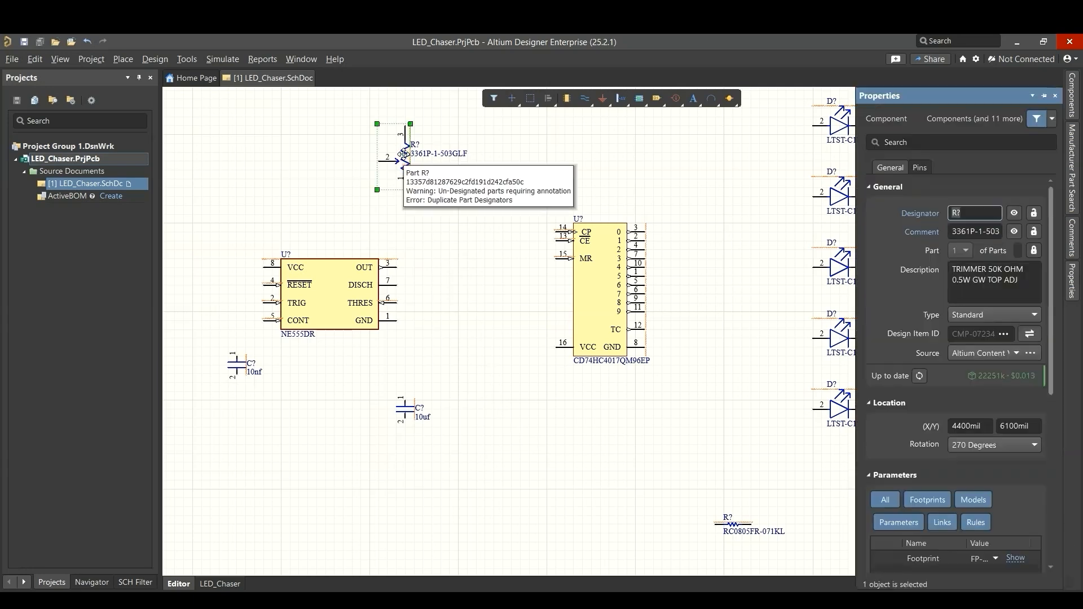
click(488, 399)
key(ctrl+s)
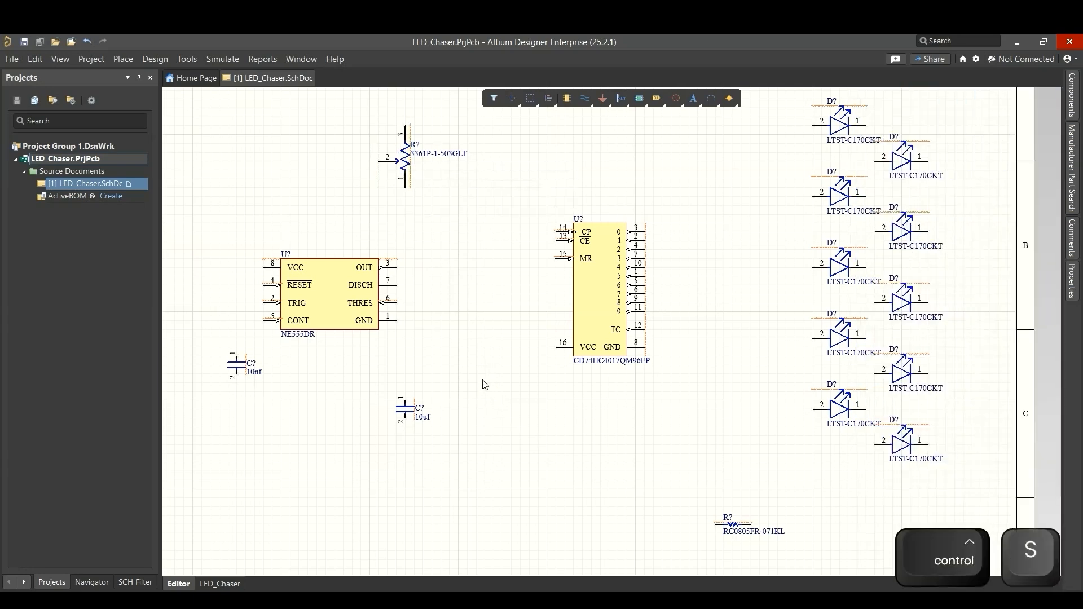
Step: Draw a wire from pin 2 of the 22-27-2021 connector outward and up above the connector
right_drag(486, 426, 441, 407)
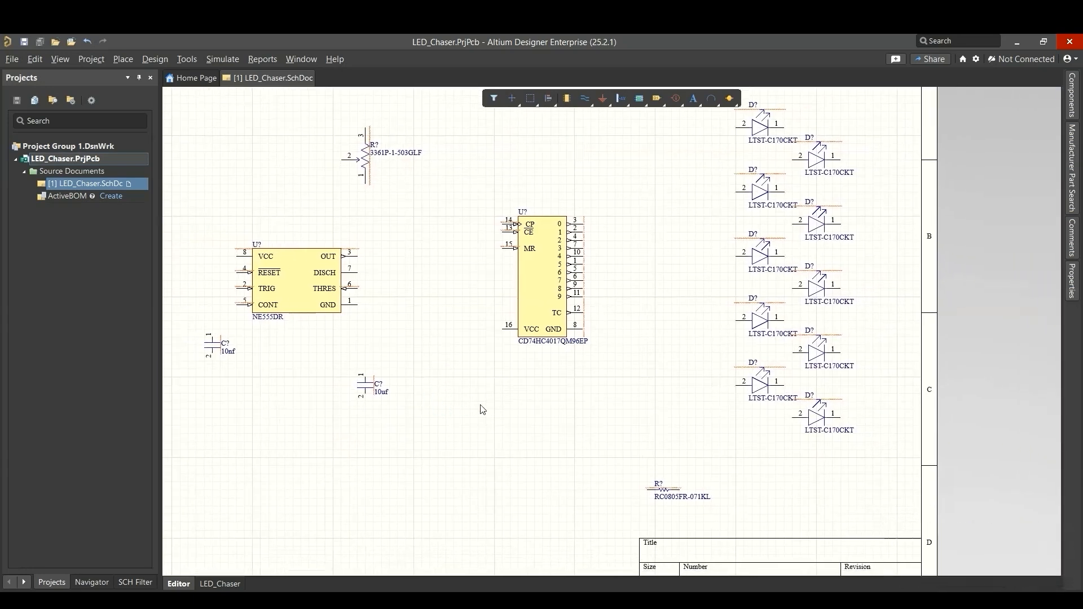
ctrl+scroll(528, 397, down, 1)
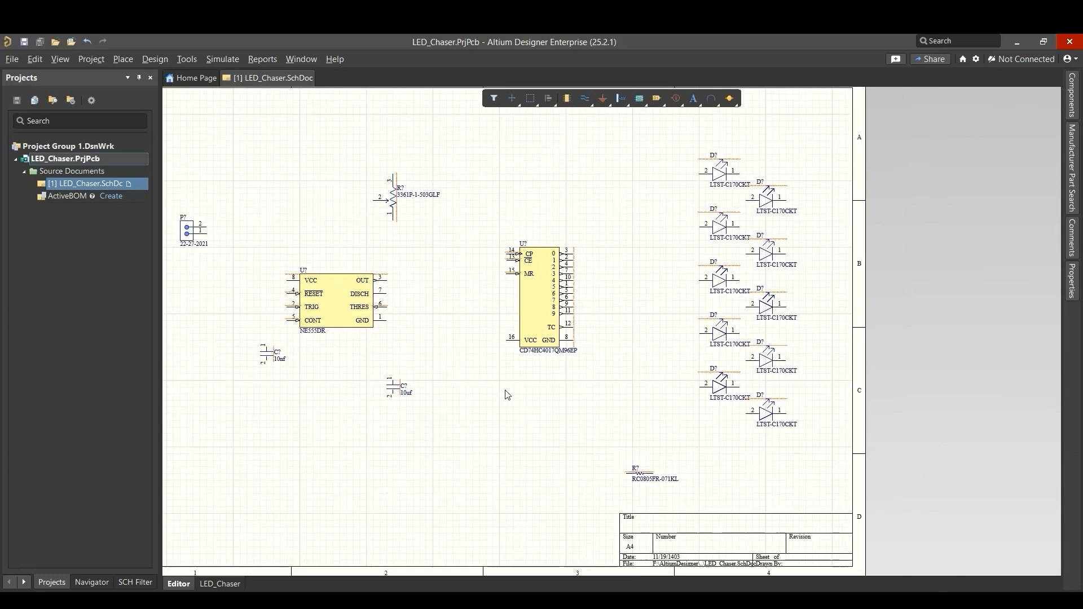
right_drag(295, 324, 496, 375)
ctrl+scroll(385, 287, up, 4)
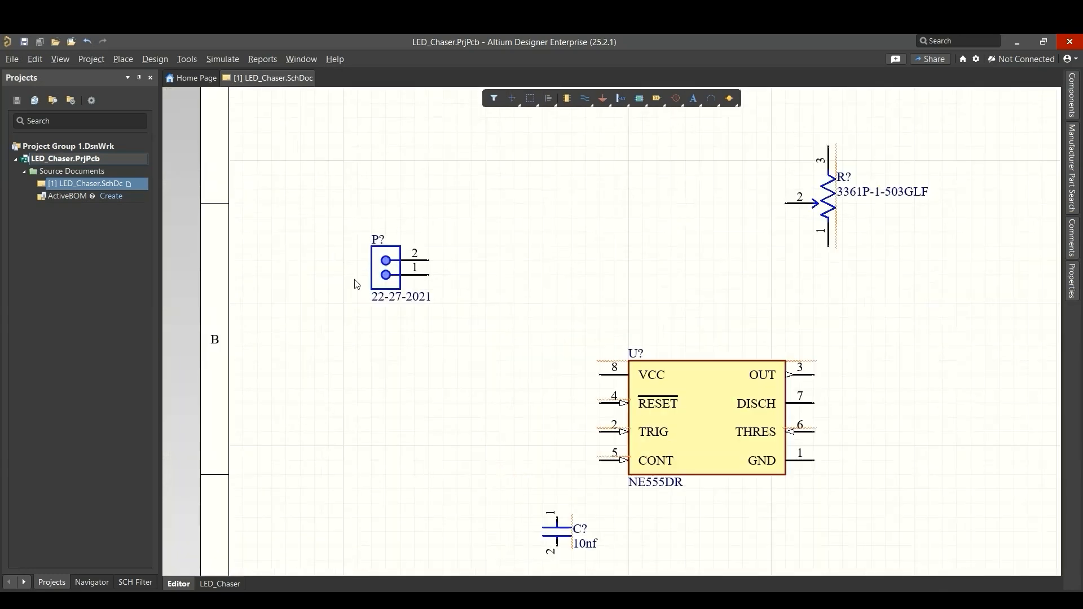
click(590, 104)
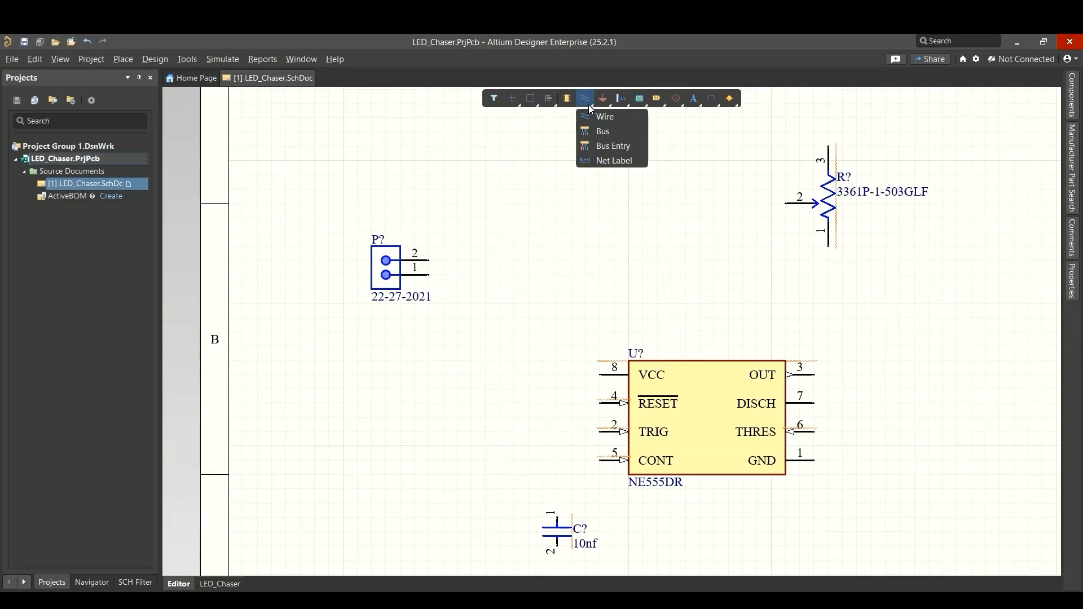
click(467, 294)
key(ctrl+w)
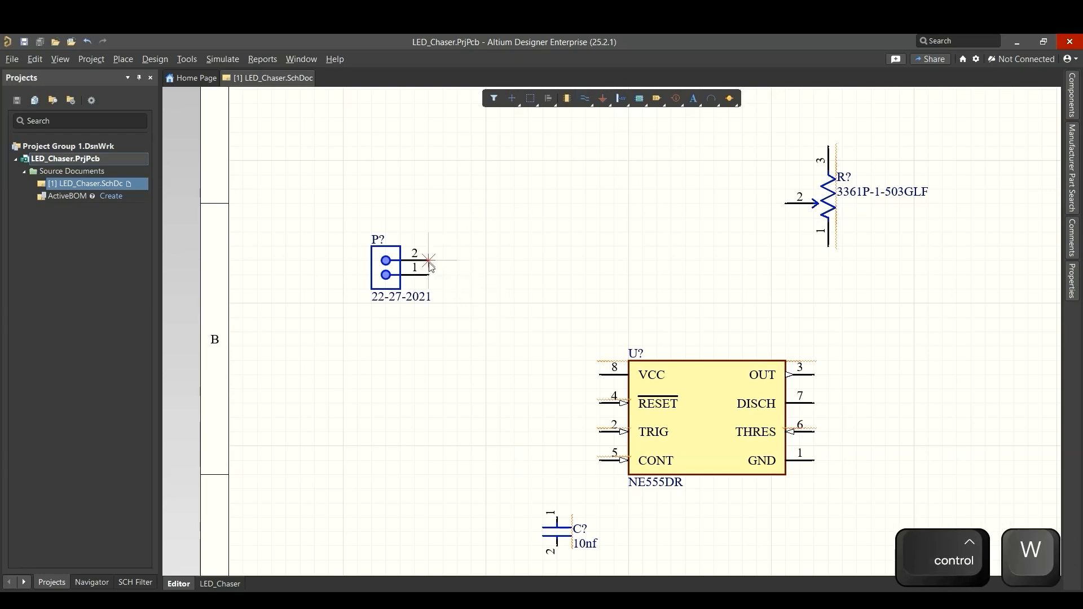
click(457, 266)
click(457, 190)
key(Escape)
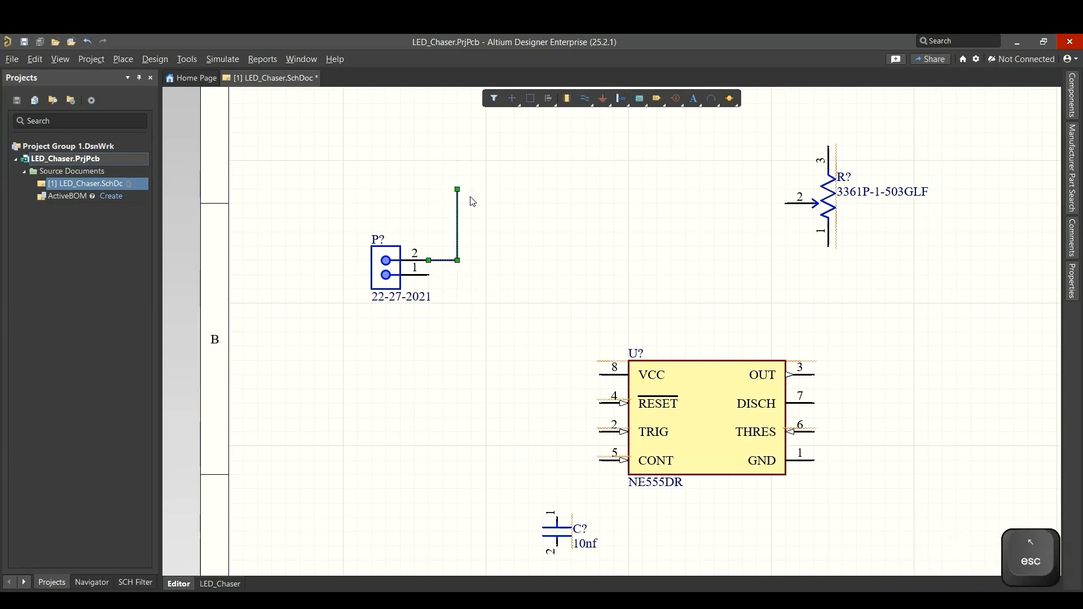
Step: Place a bar-style power port named "+9V" above the connector's pin 2 wire
click(602, 100)
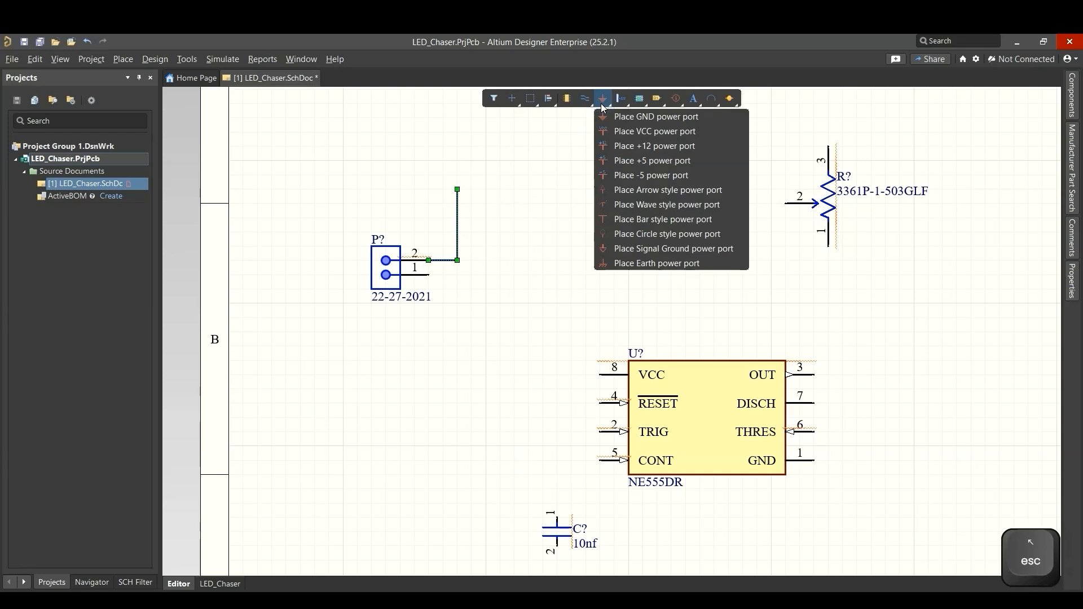
click(679, 219)
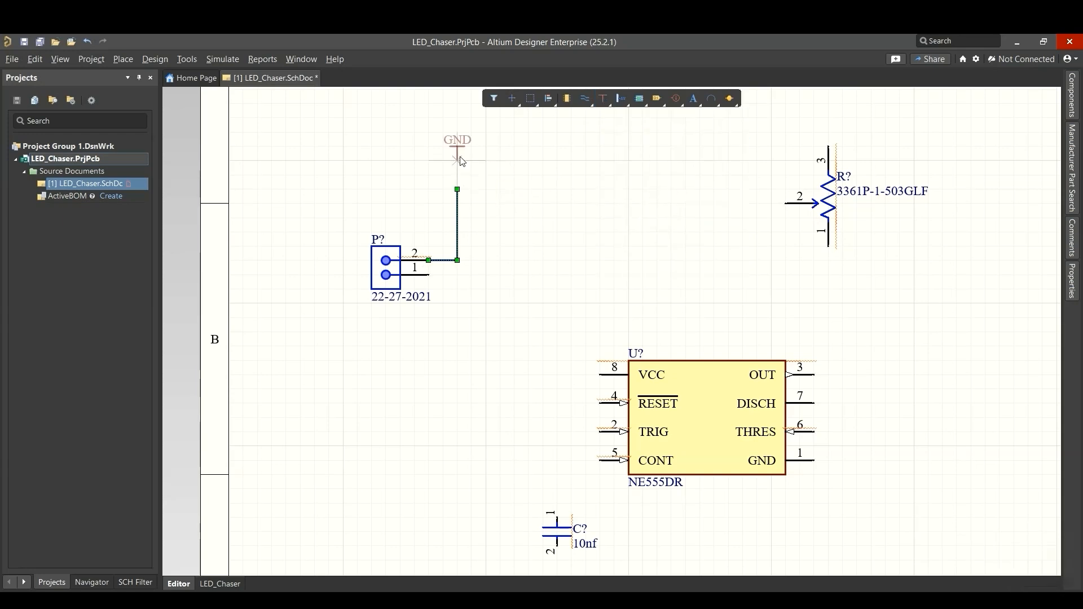
key(Tab)
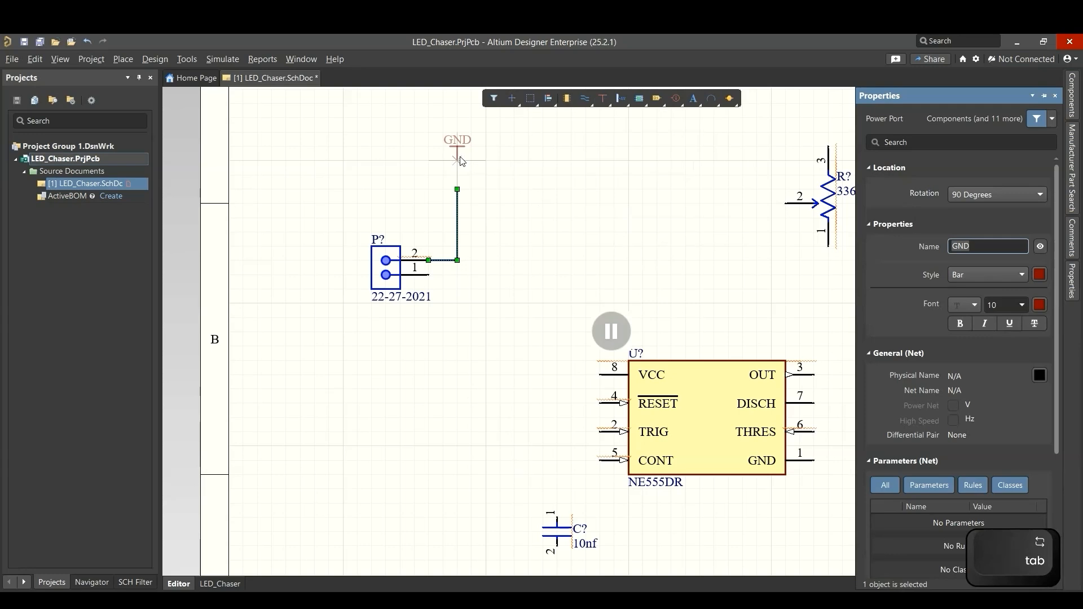
double_click(990, 247)
text(+9)
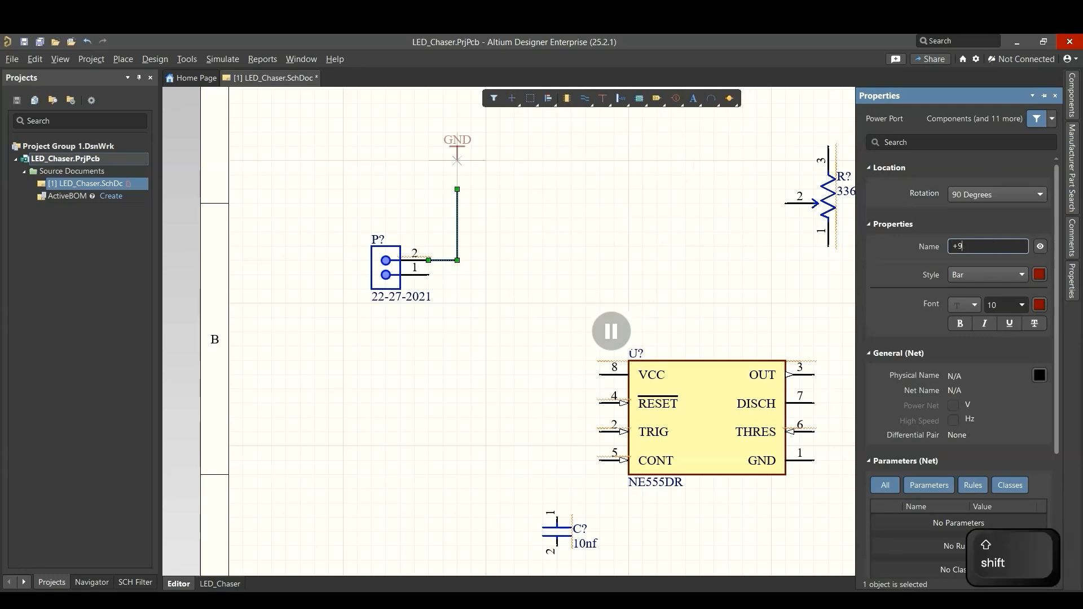
text(V)
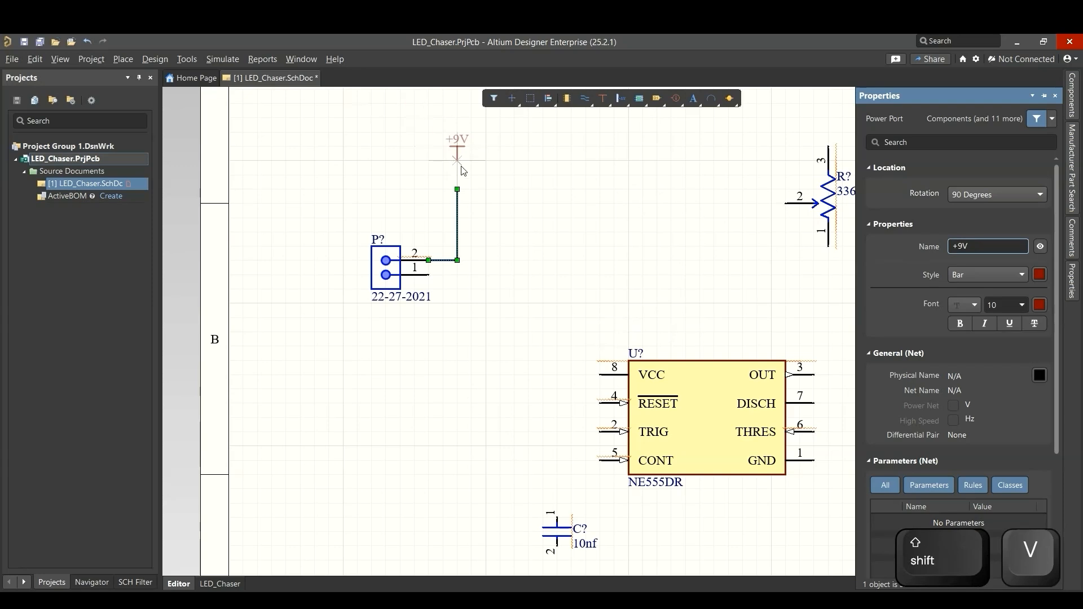
click(622, 328)
click(458, 175)
key(Escape)
Step: Extend the connector's pin 2 wire up to the +9V port and save the schematic
key(ctrl+w)
click(457, 175)
key(Escape)
key(ctrl+s)
Step: Place a GND power port below the connector and wire pin 1 to it
click(603, 101)
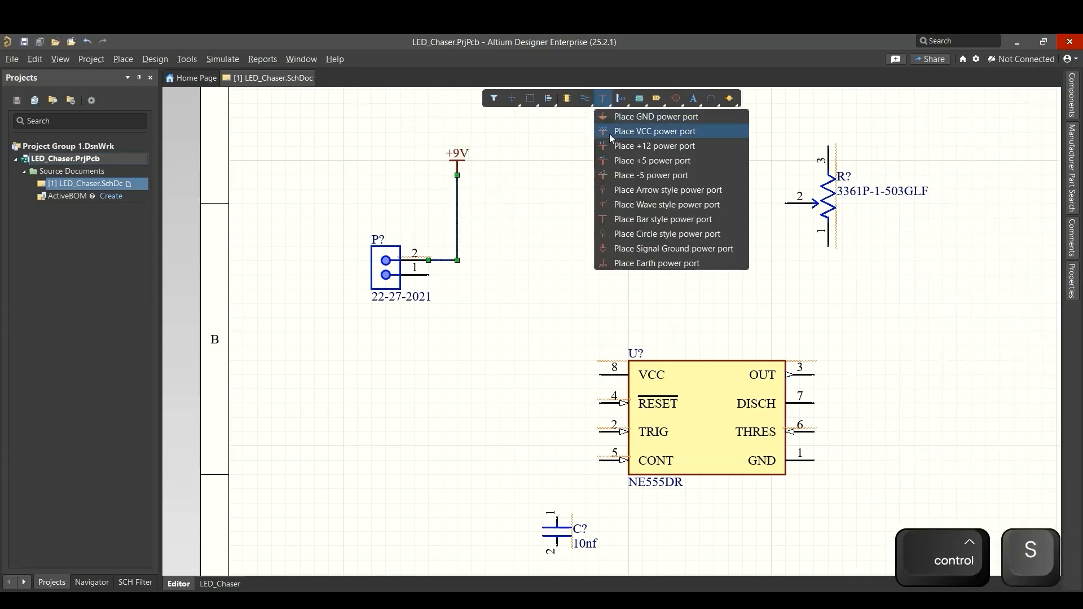
click(644, 117)
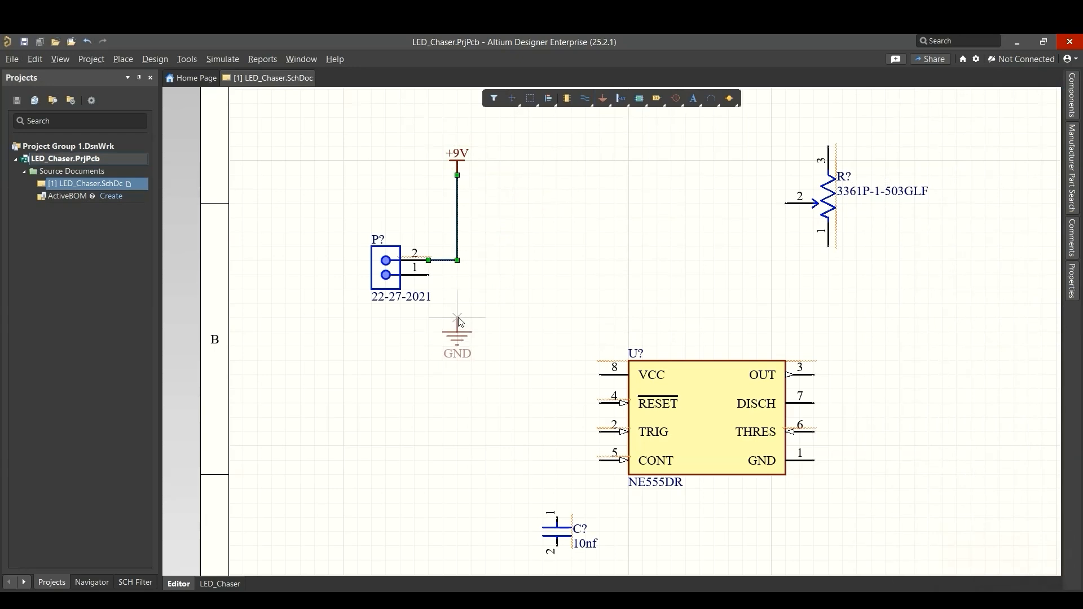
click(458, 317)
key(Escape)
key(ctrl+w)
click(429, 275)
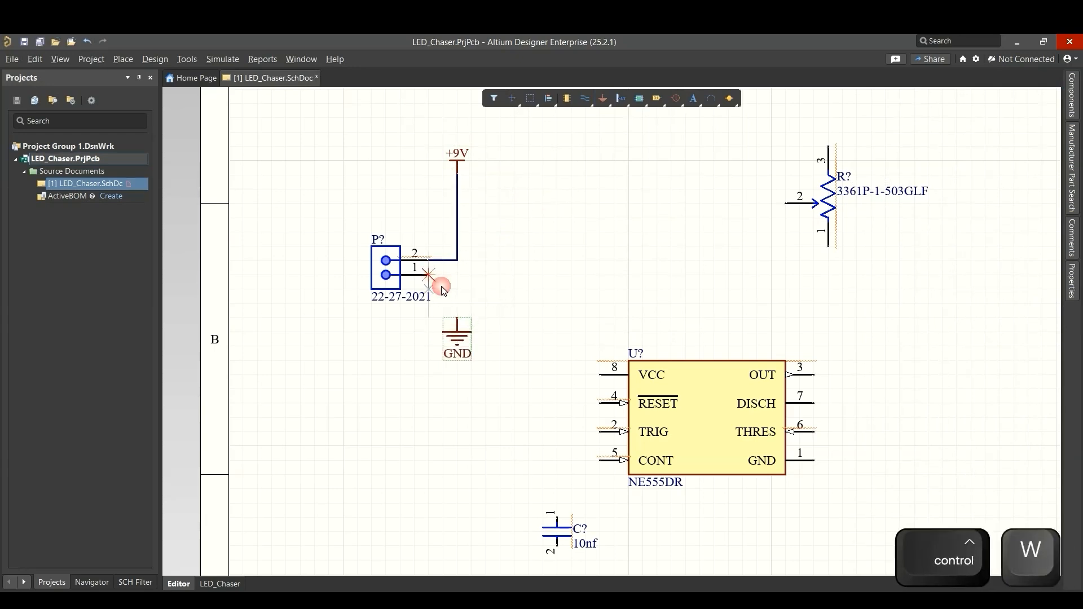
click(458, 319)
key(Escape)
Step: Shorten the connector's +9V wire by bringing its upper end closer to pin 2, and save the schematic
drag(457, 203, 457, 219)
click(492, 246)
ctrl+scroll(502, 258, down, 2)
key(ctrl+s)
Step: Move the connector with its power ports down and away from the timer, and lower the 10nf capacitor
drag(523, 206, 355, 418)
drag(444, 272, 397, 320)
click(470, 325)
ctrl+scroll(511, 322, down, 1)
drag(545, 475, 530, 513)
ctrl+scroll(554, 371, up, 4)
Step: Place a copy of the +9V power port above the NE555DR timer's VCC pin
drag(423, 196, 347, 254)
key(ctrl+c)
key(ctrl+v)
click(550, 264)
key(Escape)
click(550, 292)
key(Delete)
mouse_move(552, 252)
mouse_down()
mouse_move(554, 312)
mouse_move(567, 313)
mouse_up()
Step: Wire the NE555DR timer's VCC pin 8 to the copied +9V power port
key(ctrl+w)
click(581, 342)
click(569, 315)
key(Escape)
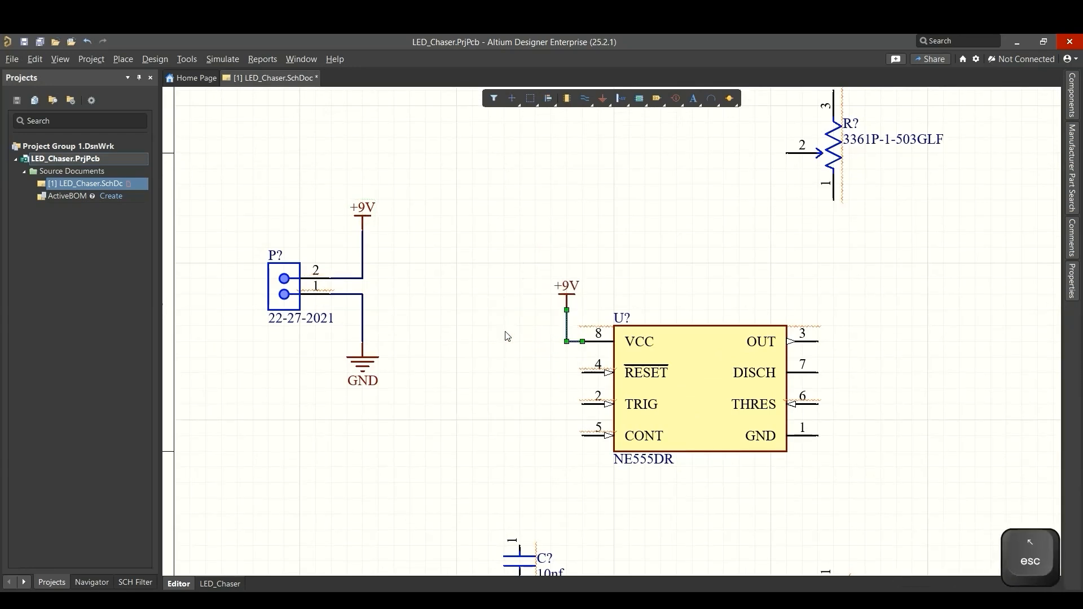
Step: Inspect the net properties of the two connector wires and the timer's VCC wire
click(363, 258)
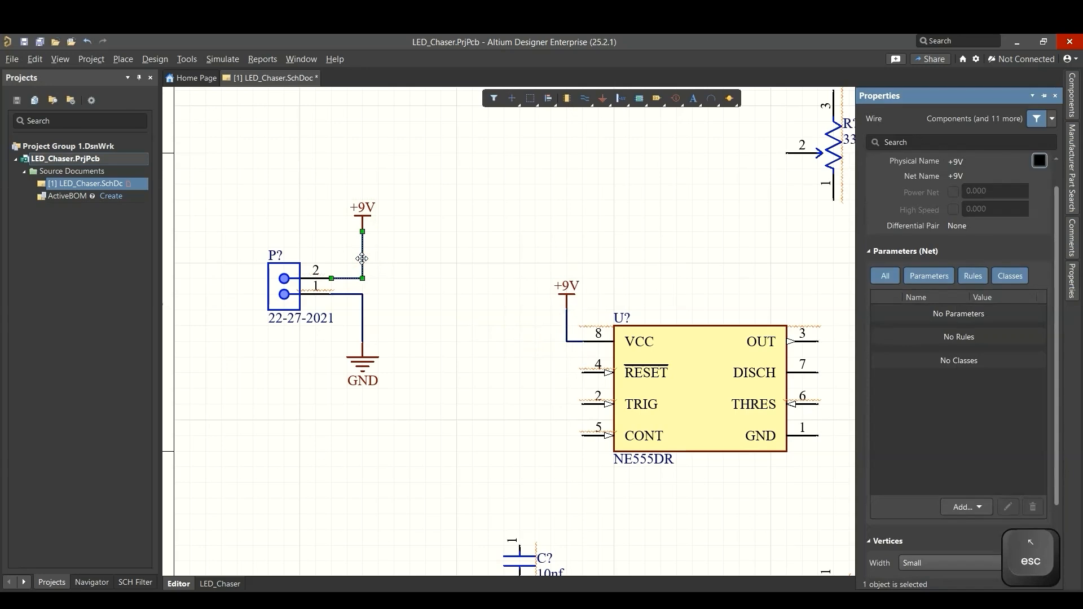
click(358, 294)
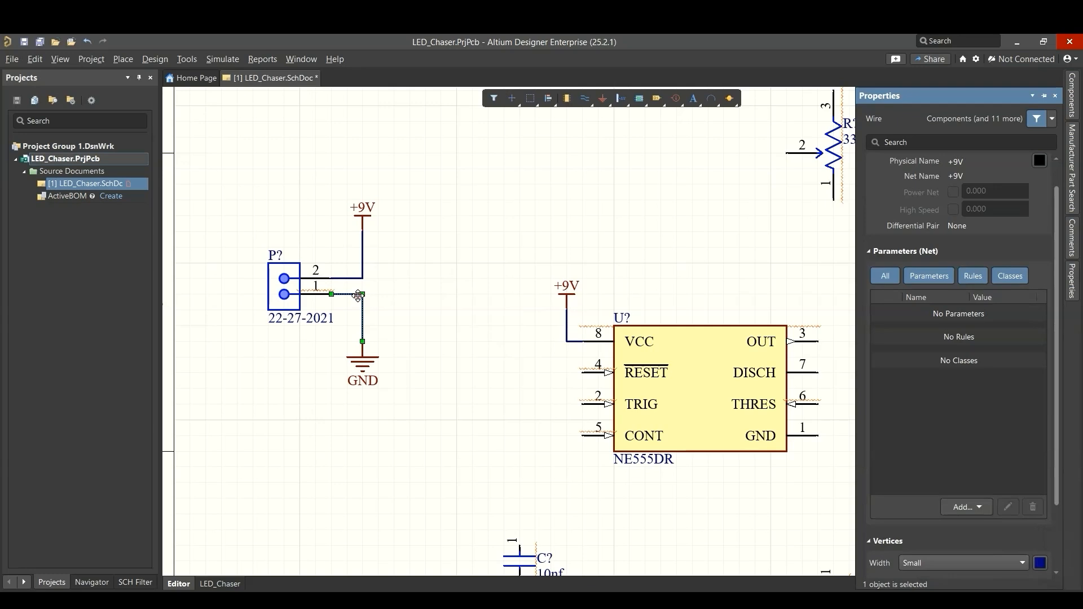
click(569, 358)
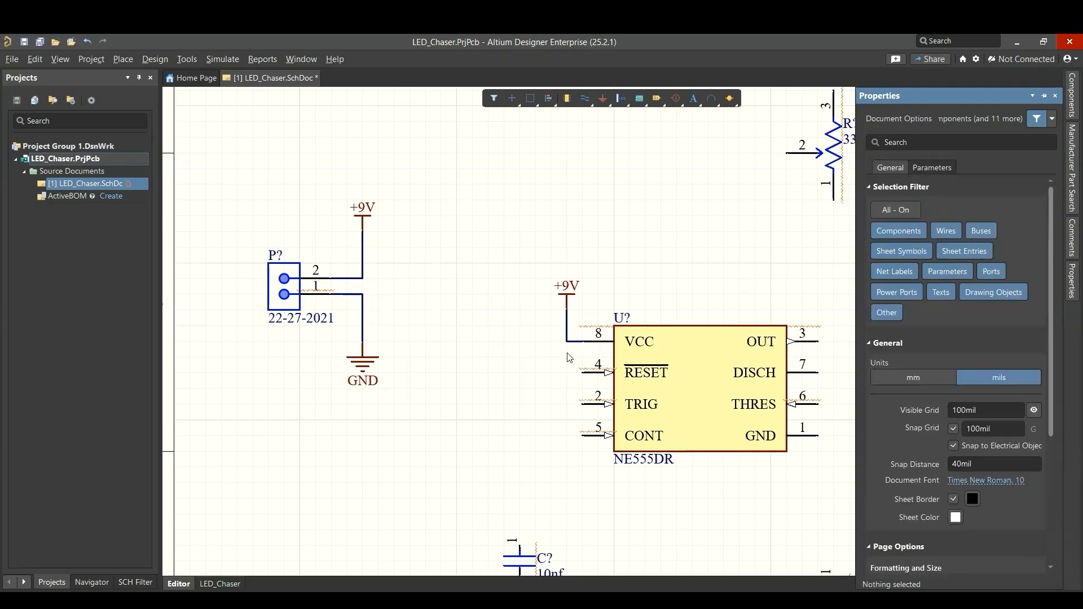
click(568, 341)
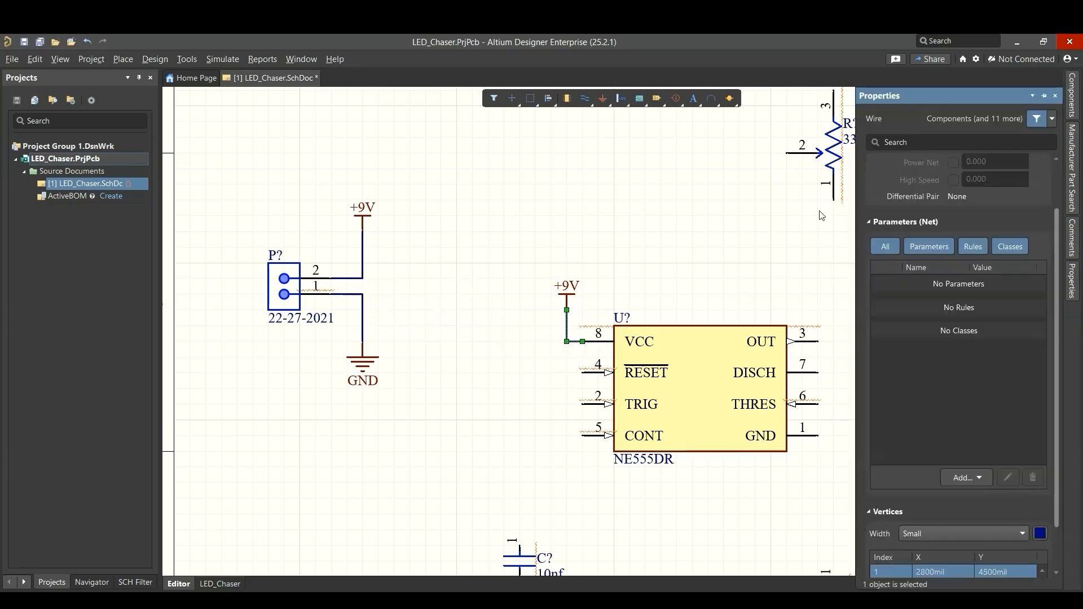
scroll(904, 192, up, 2)
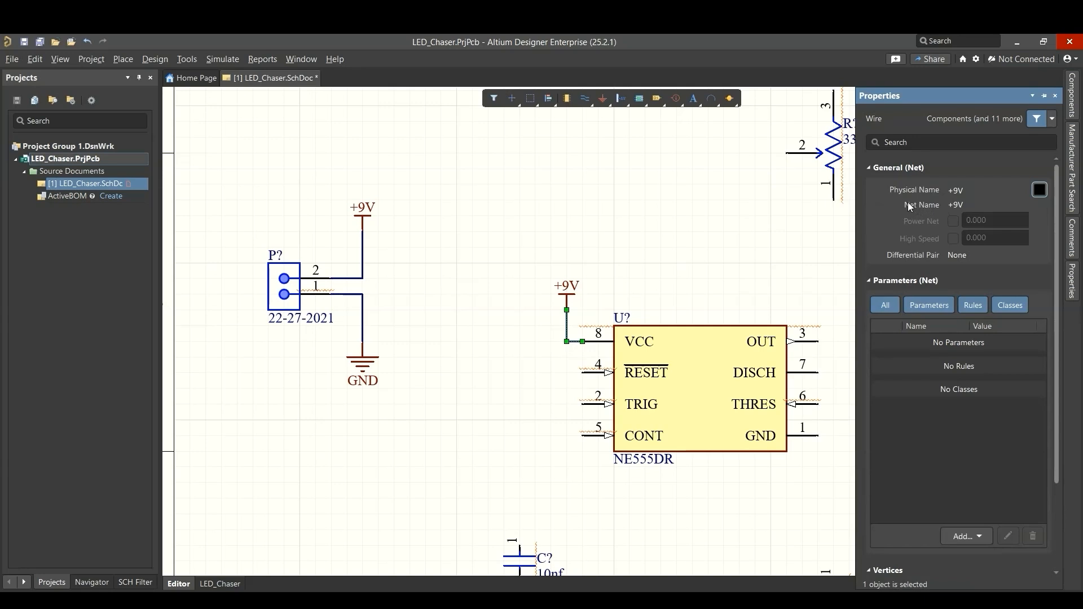
click(504, 375)
Step: Place a GND power port below the NE555DR timer's GND pin and wire pin 1 to it
key(ctrl+w)
ctrl+scroll(409, 358, down, 1)
right_drag(617, 474, 542, 452)
key(ctrl+v)
click(675, 429)
key(ctrl+w)
key(ctrl+w)
click(674, 427)
key(Escape)
Step: Move the 10uf capacitor and the 3361P-1-503GLF trimmer farther from the timer and save the schematic
ctrl+scroll(615, 443, down, 1)
right_drag(610, 445, 584, 442)
drag(655, 521, 680, 521)
ctrl+scroll(686, 252, down, 1)
ctrl+scroll(684, 247, down, 1)
right_drag(685, 247, 660, 288)
drag(613, 242, 627, 230)
drag(659, 518, 670, 519)
click(637, 514)
key(ctrl+s)
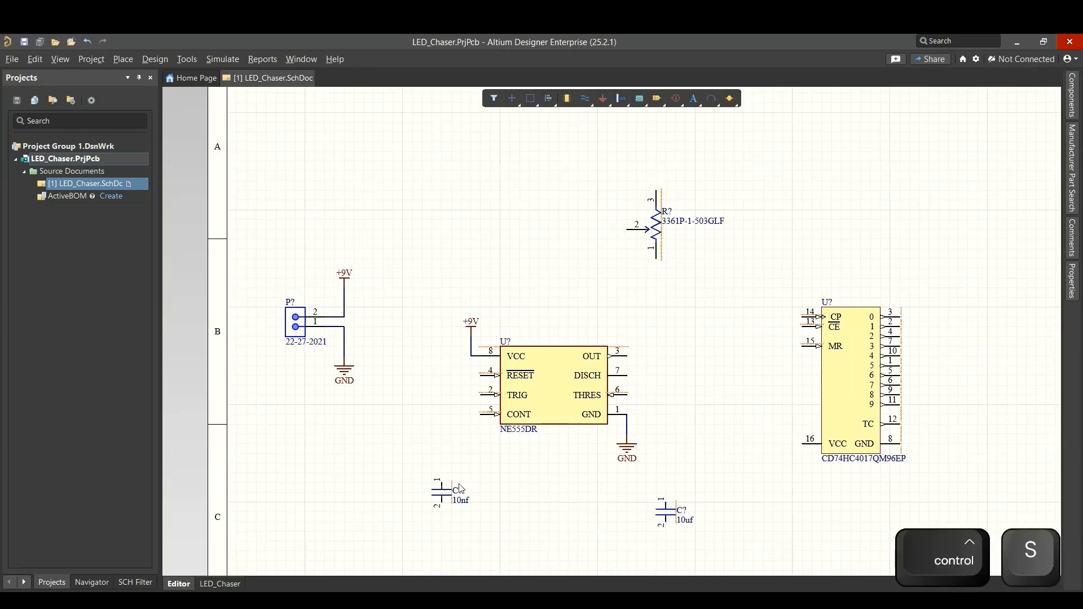
Step: Wire pin 1 of the 3361P-1-503GLF trimmer down to pin 1 of the 10uf capacitor
ctrl+scroll(441, 468, down, 1)
right_drag(436, 453, 431, 455)
ctrl+scroll(465, 440, down, 1)
right_drag(539, 465, 502, 474)
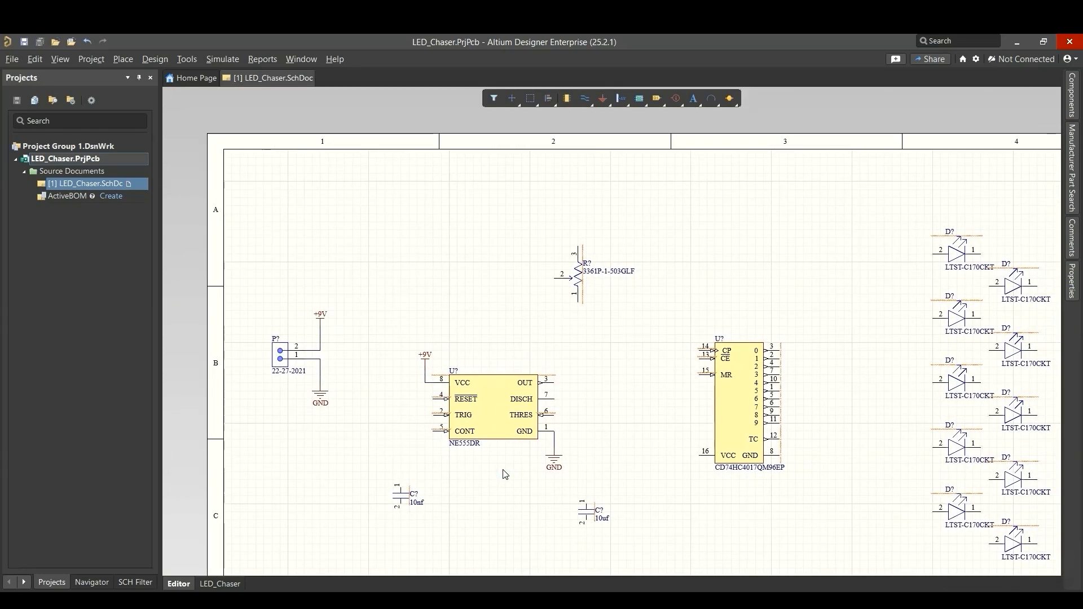
ctrl+scroll(502, 460, up, 1)
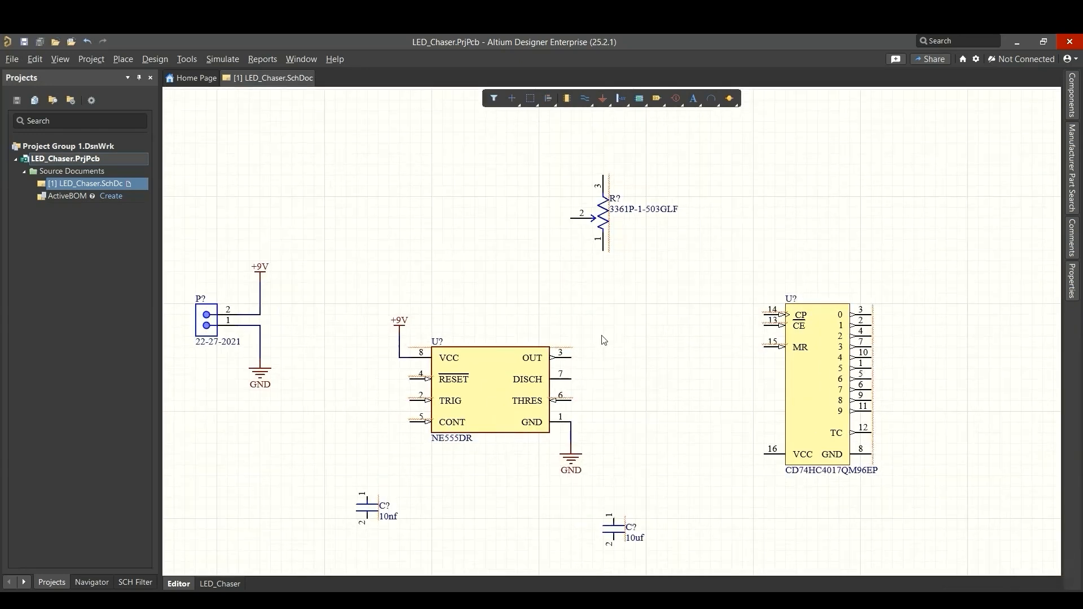
key(ctrl+w)
click(603, 251)
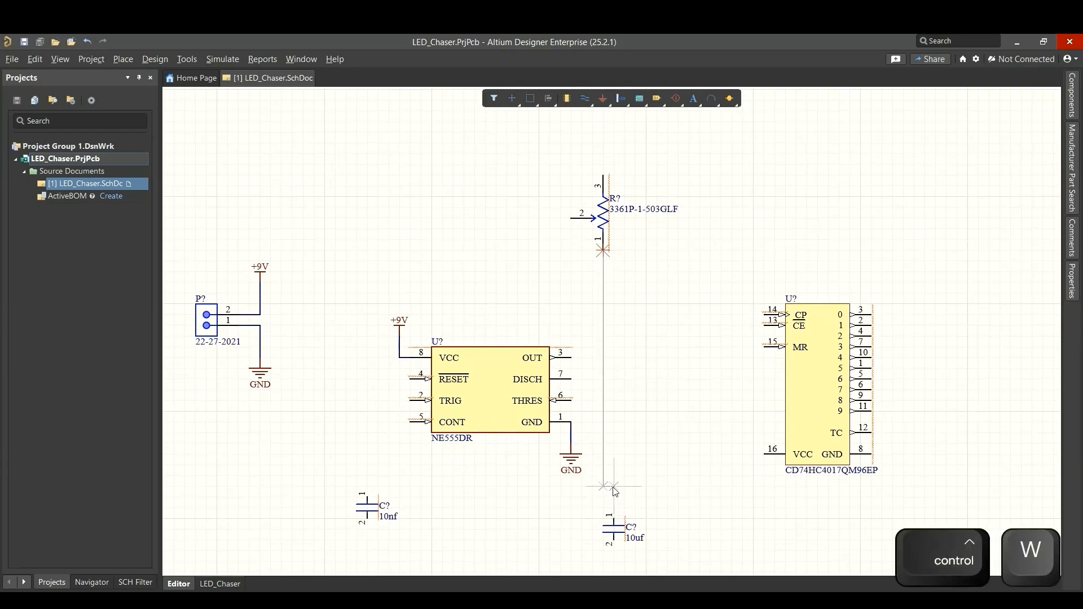
click(604, 518)
key(Escape)
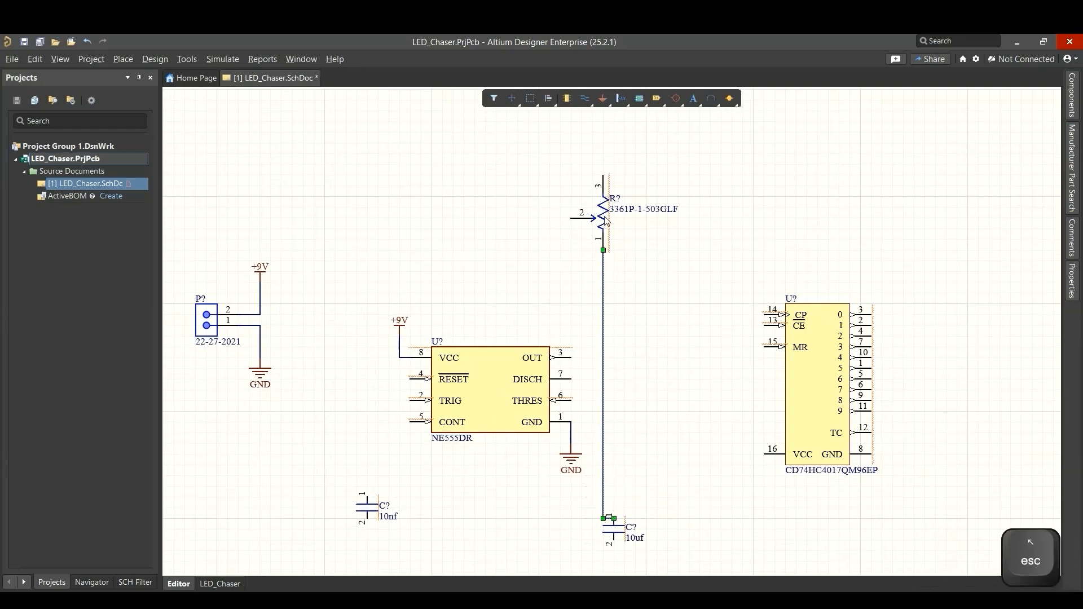
Step: Shift the trimmer sideways to line up with the 10uf capacitor's pin and save the schematic
click(607, 221)
drag(607, 222, 618, 222)
click(652, 316)
ctrl+scroll(571, 390, up, 2)
key(ctrl+s)
Step: Wire the timer's DISCH pin 7 to the vertical wire between the trimmer and the 10uf capacitor
key(ctrl+w)
click(572, 375)
click(635, 375)
key(Escape)
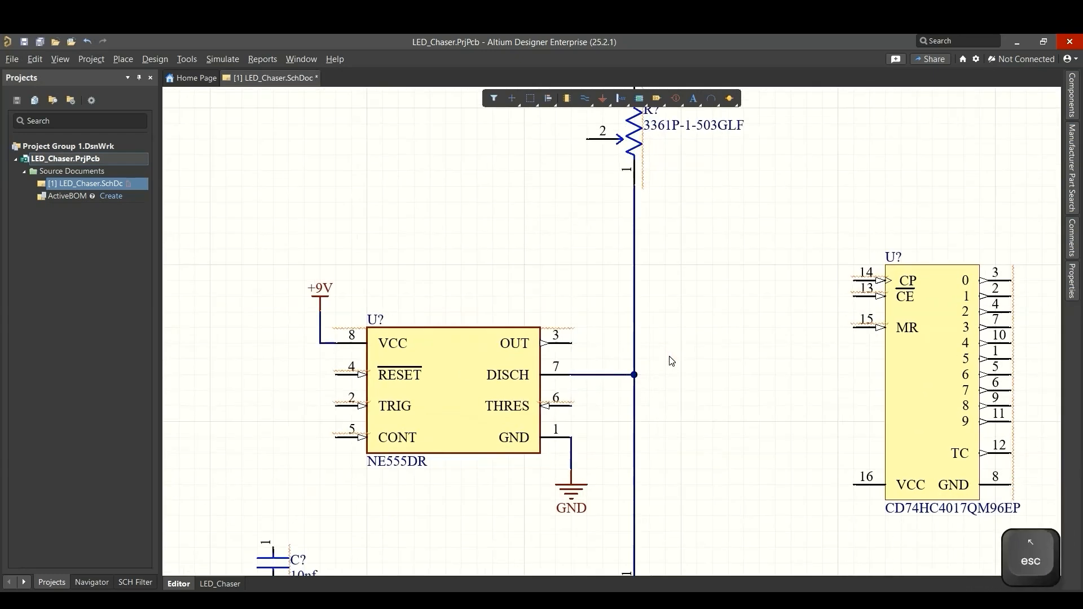
Step: Start a net label named "DisCharge" and set its justification to centre-left
right_click(585, 99)
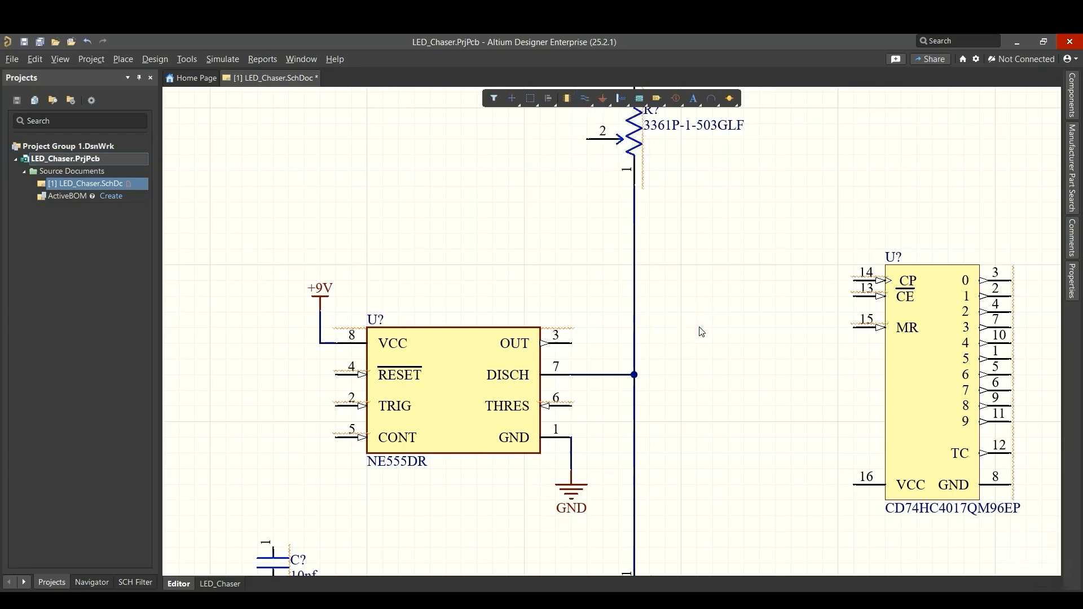
key(p)
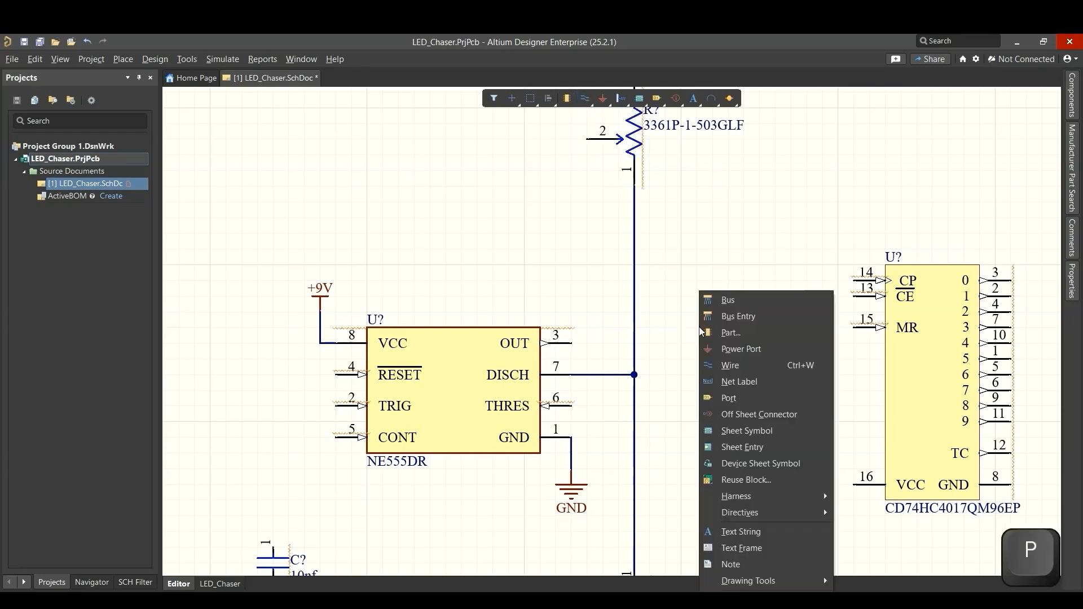
key(n)
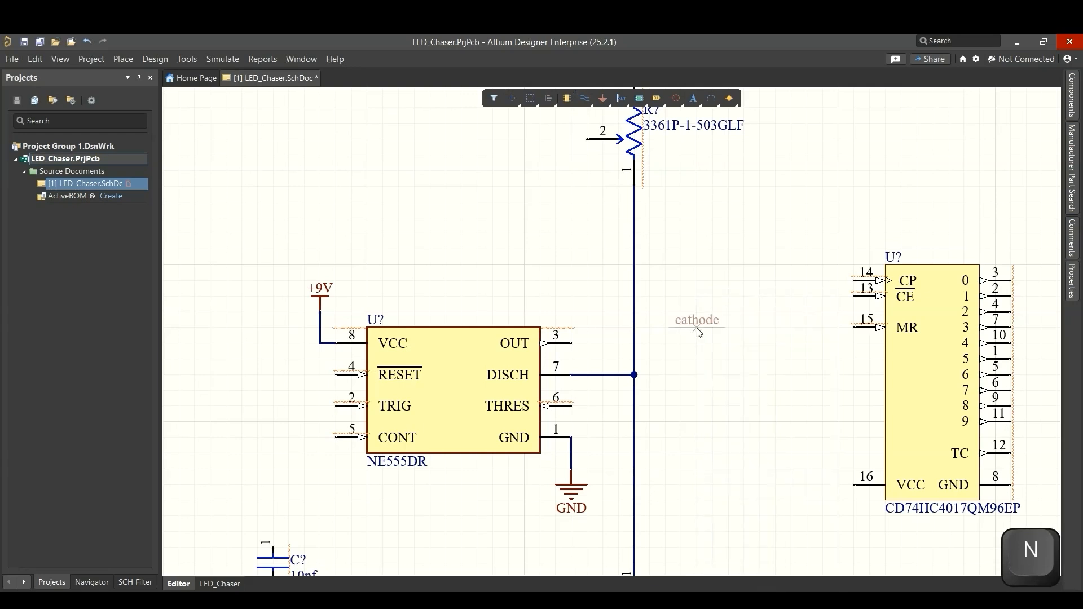
key(Tab)
click(1044, 254)
click(1044, 254)
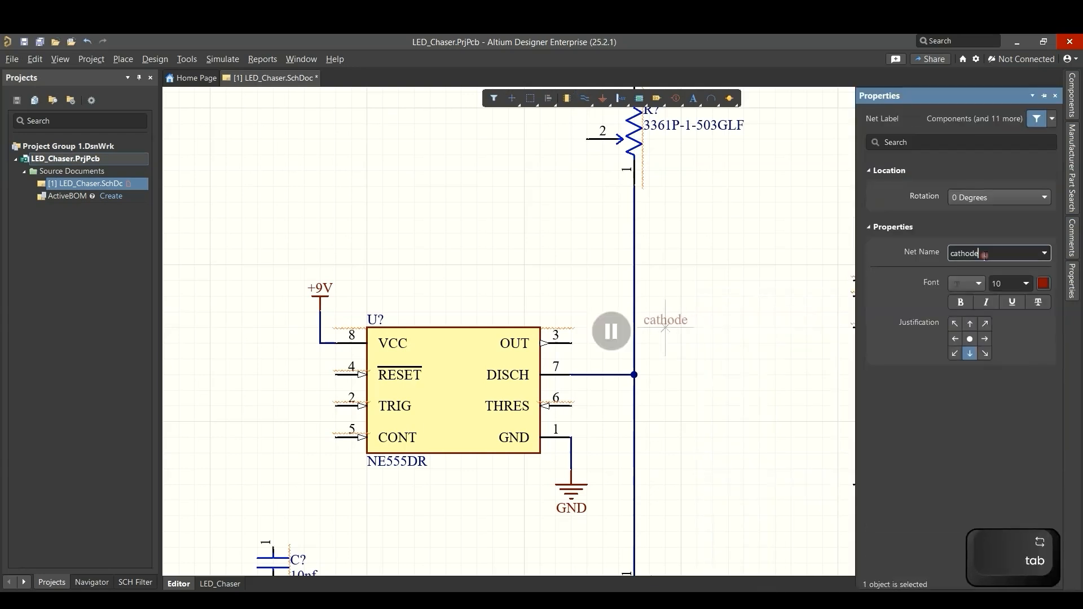
text(DisCharge)
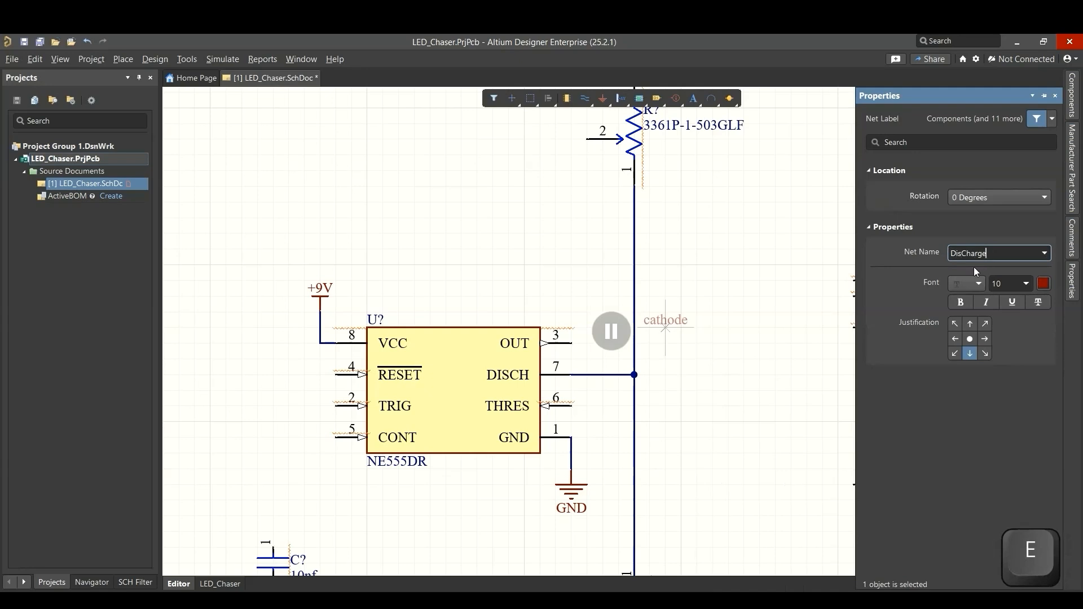
click(956, 339)
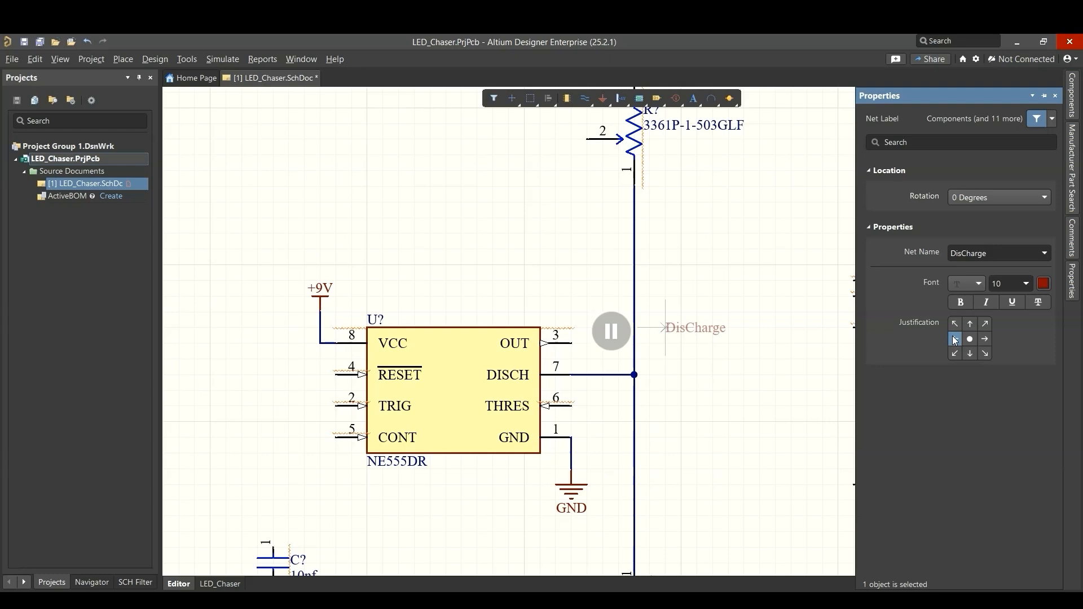
Step: Keep the net label's font size at 10, place it on the DISCH wire junction and save the schematic
click(1026, 283)
click(1011, 350)
click(1024, 284)
click(1013, 340)
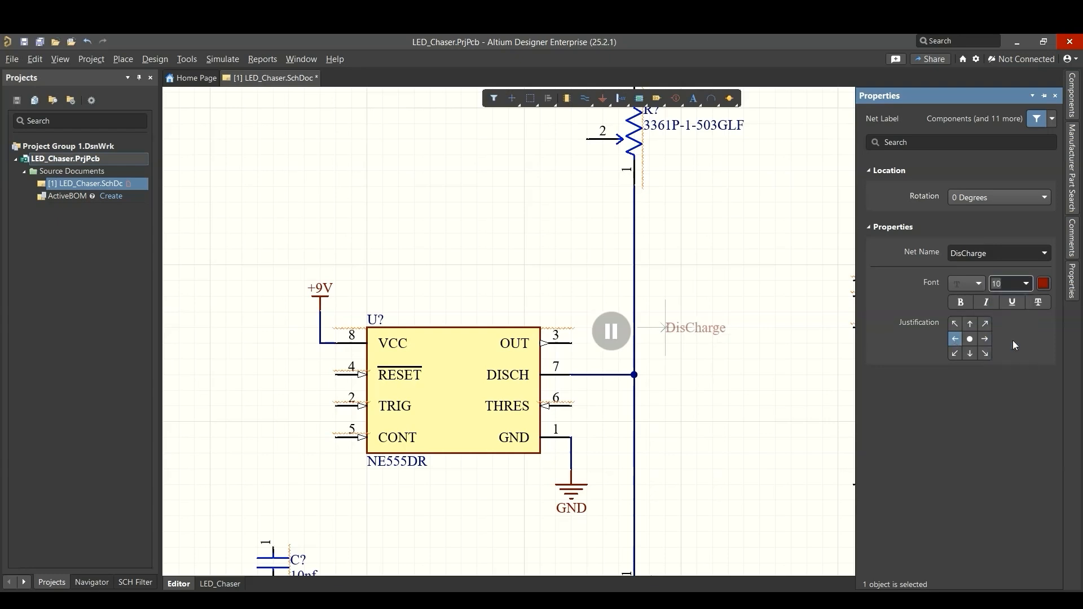
click(965, 287)
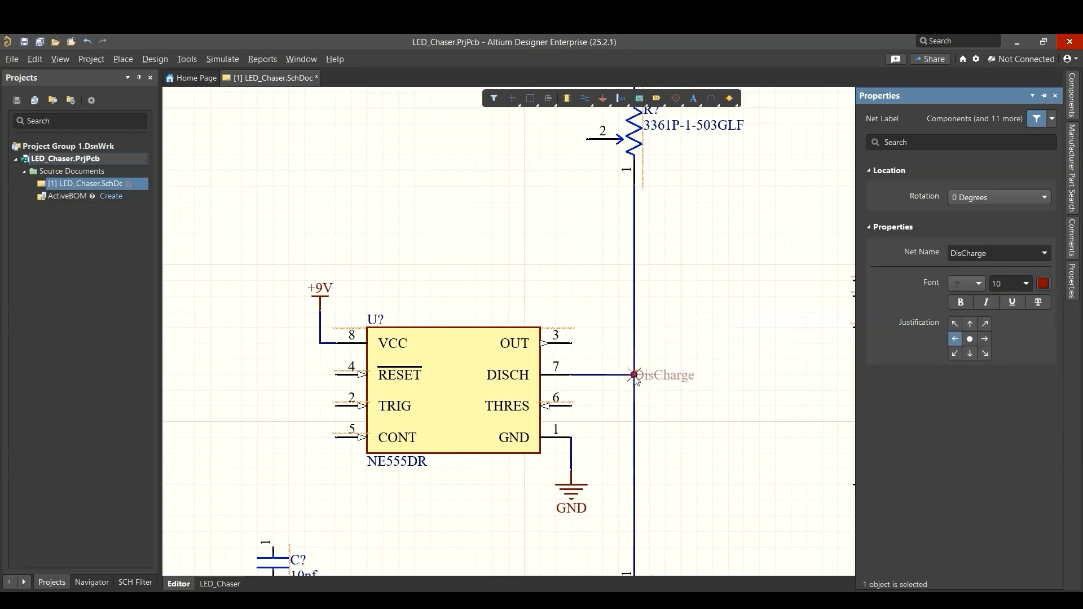
click(635, 378)
key(ctrl+s)
Step: Wire the timer's THRES pin 6 to the vertical DisCharge wire
ctrl+scroll(656, 408, down, 1)
right_drag(603, 413, 598, 401)
ctrl+scroll(599, 399, up, 5)
key(ctrl+w)
click(586, 388)
click(698, 388)
right_click(650, 412)
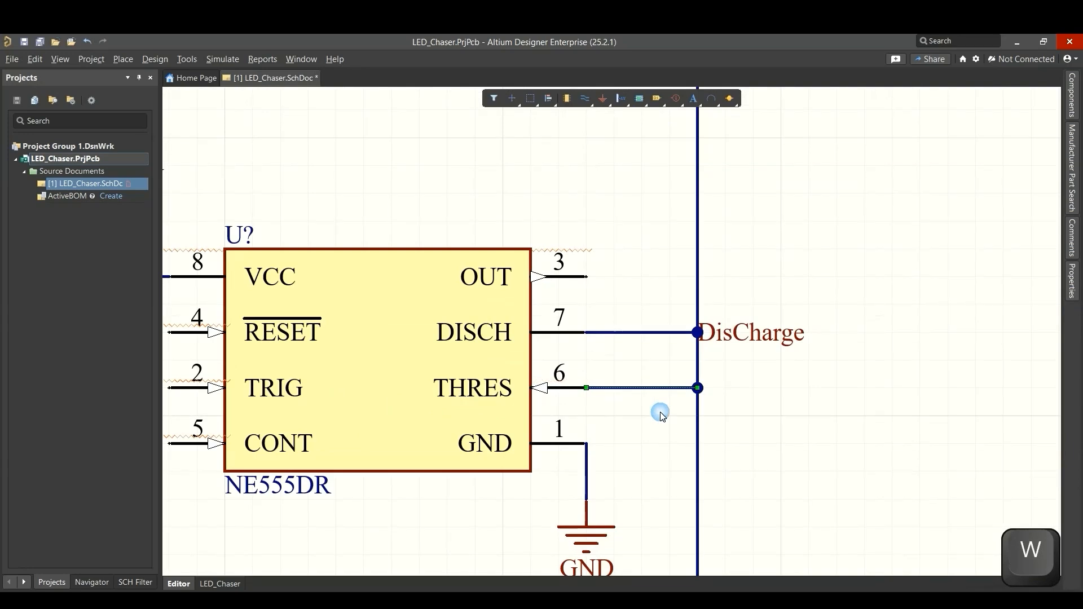
Step: Save the schematic and check the net name of the wire on the timer's THRES pin 6
ctrl+scroll(636, 417, down, 1)
key(ctrl+s)
double_click(638, 390)
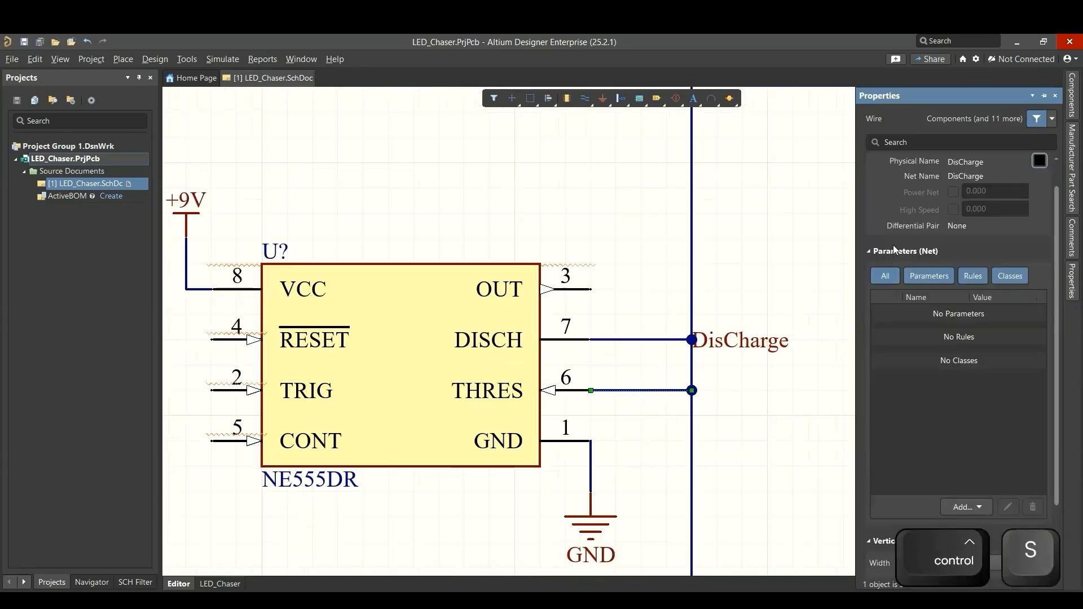
ctrl+scroll(717, 273, down, 2)
click(717, 273)
Step: Draw a short horizontal wire outward from the timer's TRIG pin 2, leaving its outer end free
right_drag(368, 380, 587, 389)
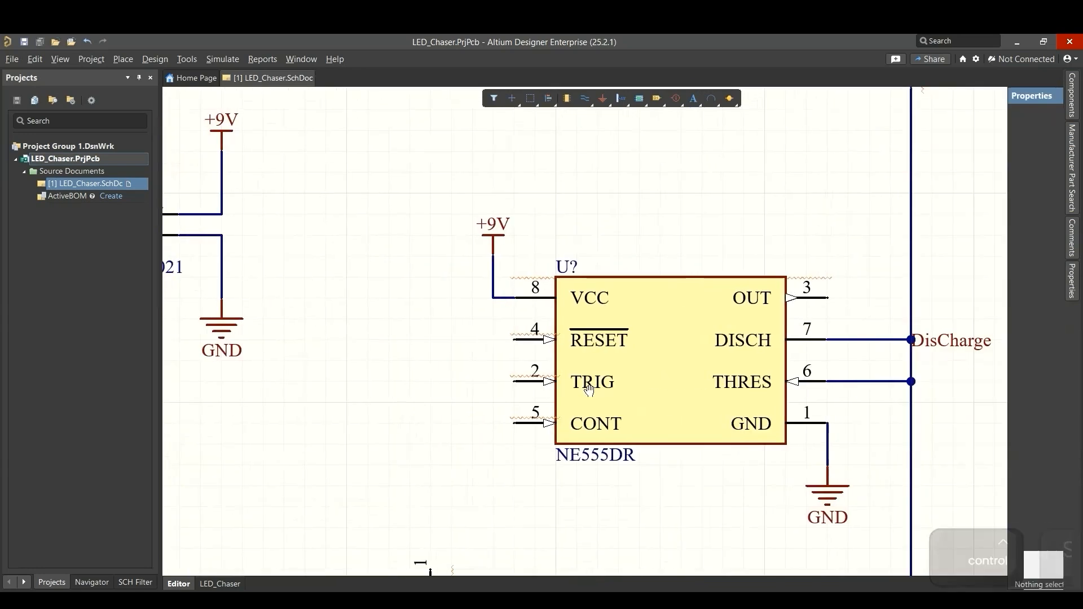
ctrl+scroll(422, 390, down, 1)
key(ctrl+w)
click(506, 382)
click(411, 382)
key(Escape)
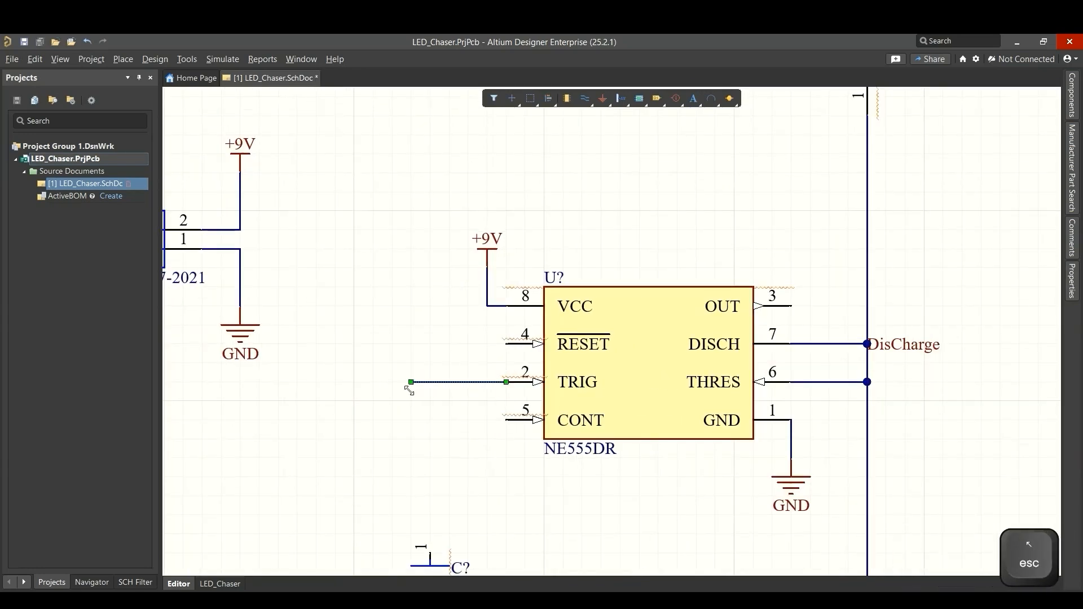
Step: Place a DisCharge net label on the TRIG pin 2 wire and save the schematic
key(p)
key(n)
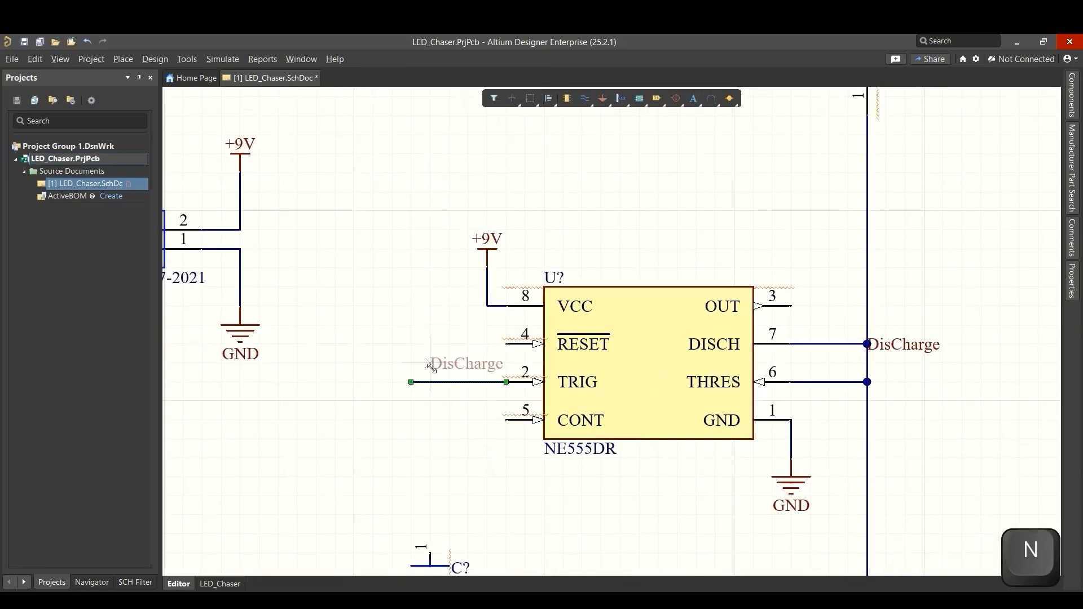
key(Tab)
click(611, 331)
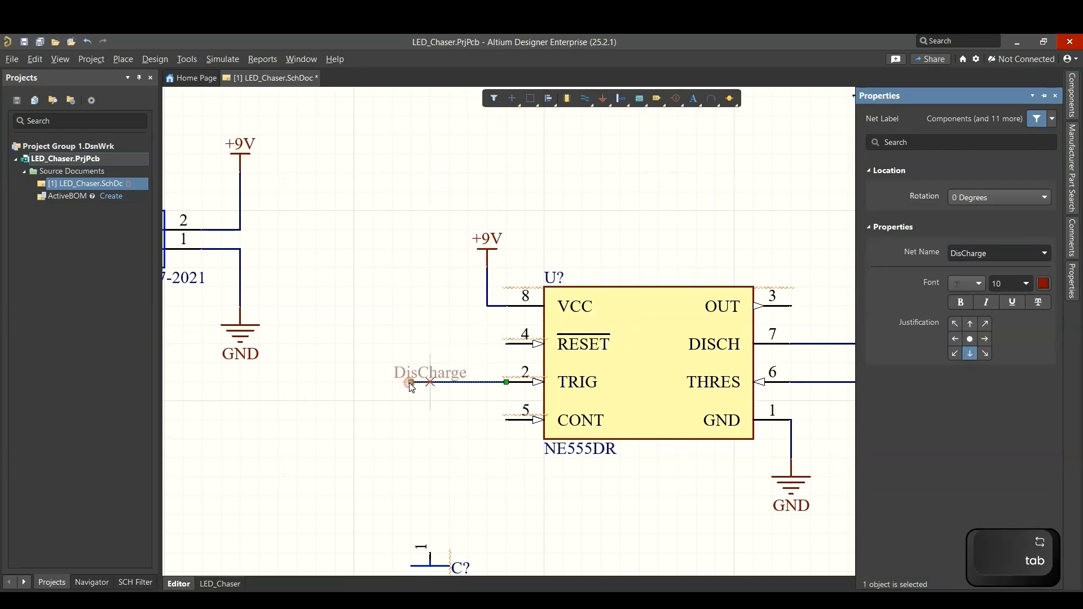
click(412, 382)
right_click(425, 422)
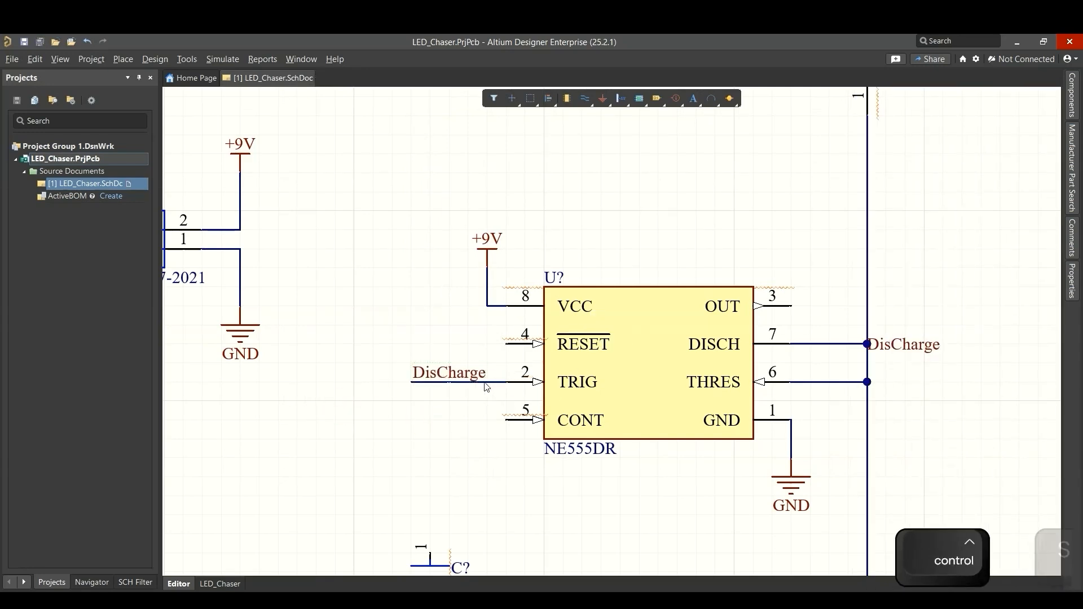
key(ctrl+s)
click(487, 382)
key(Escape)
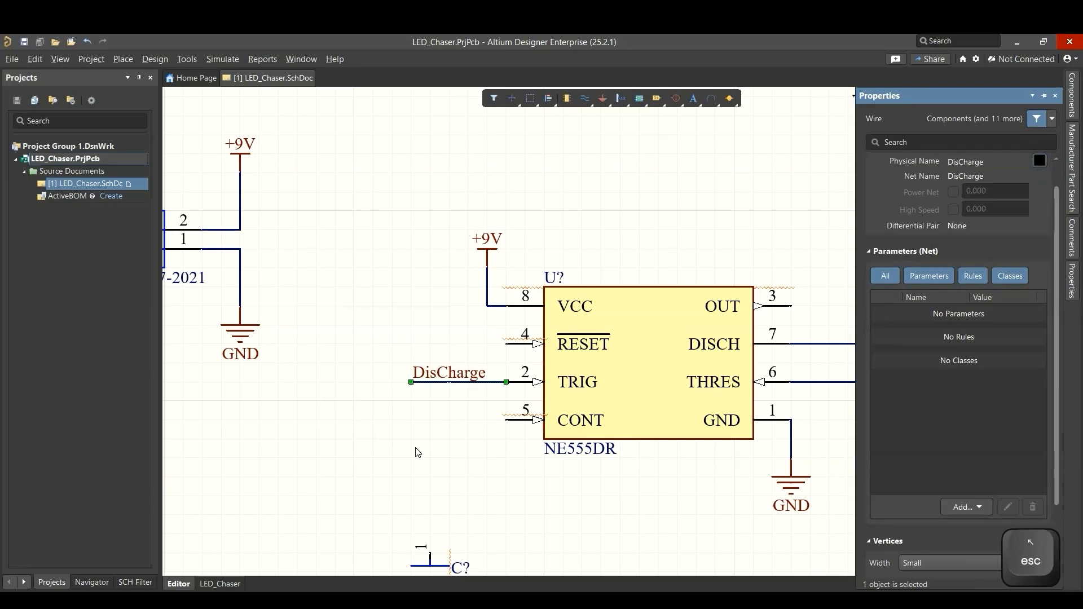
Step: Wire the timer's CONT pin 5 to pin 1 of the 10nf capacitor and save the schematic
ctrl+scroll(420, 435, down, 3)
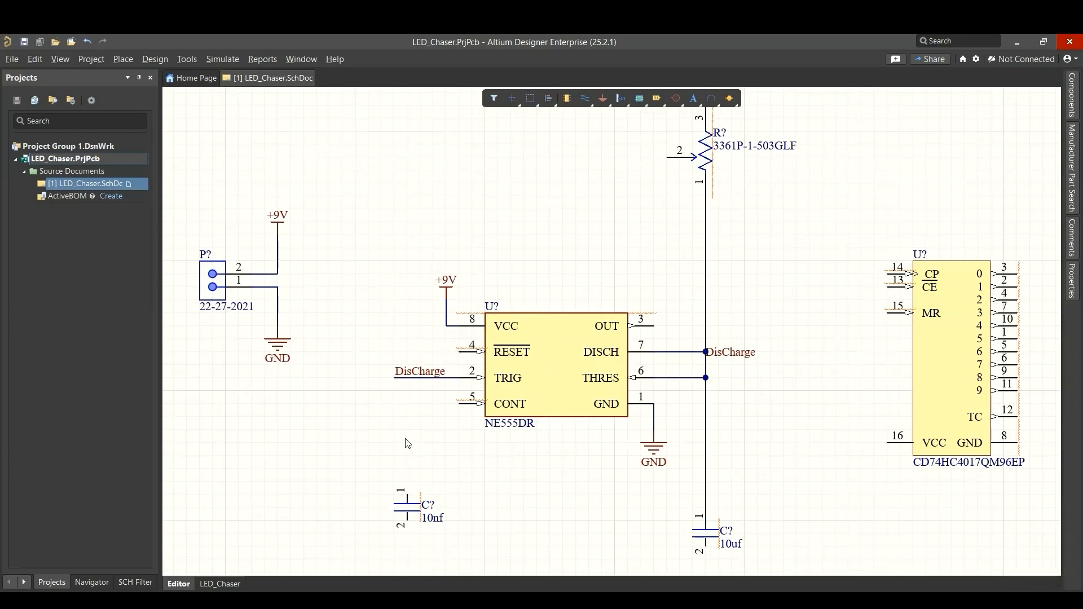
key(ctrl+w)
click(458, 404)
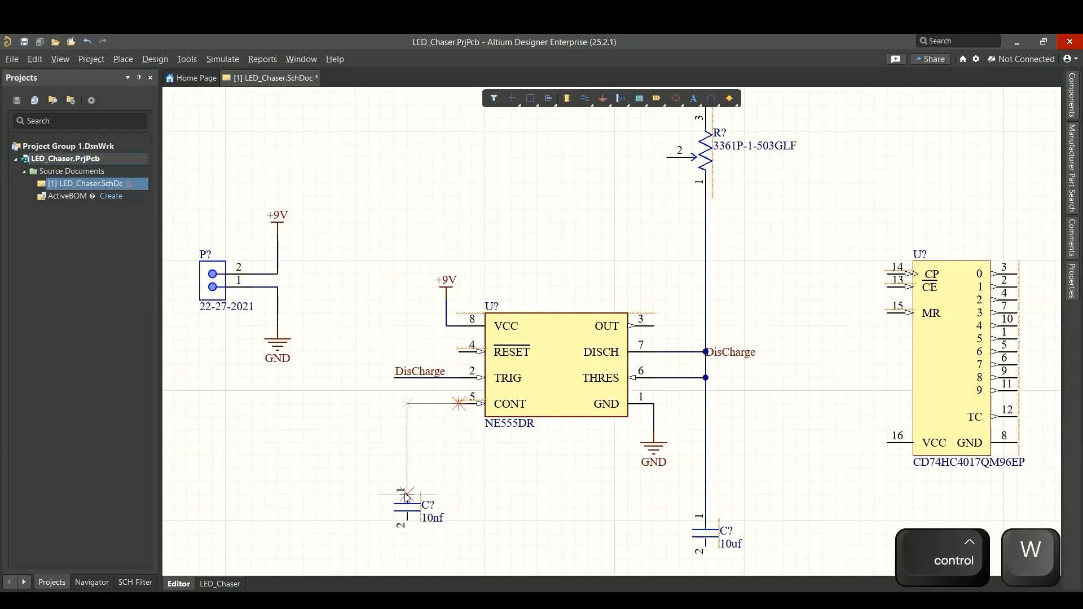
click(408, 491)
key(Escape)
right_drag(477, 496, 484, 480)
key(ctrl+s)
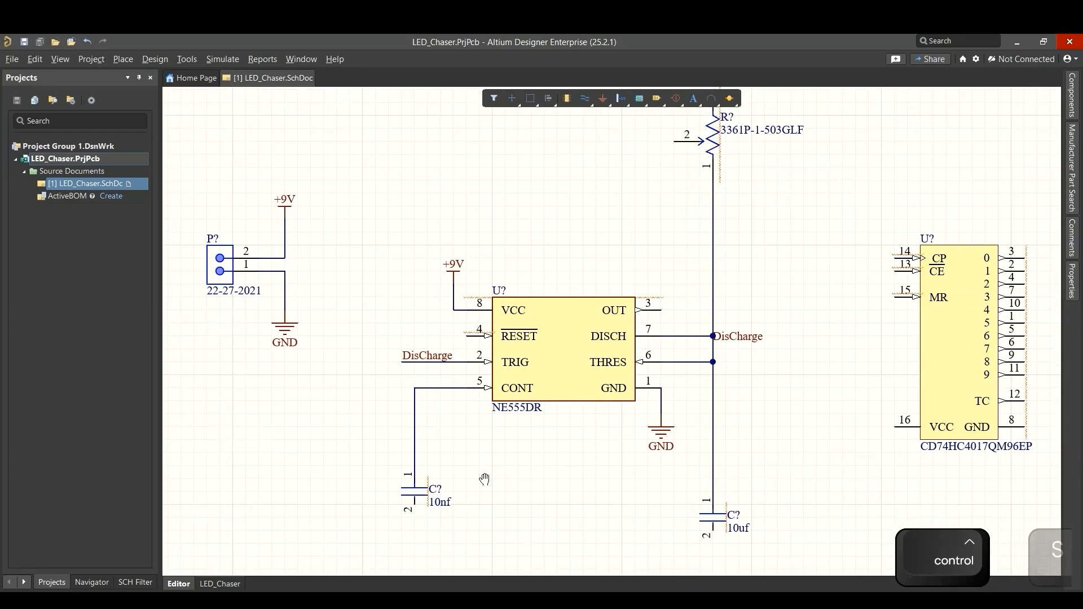
Step: Place a copy of the connector's GND port below the 10nf capacitor, wired to its pin 2, and save the schematic
right_drag(484, 480, 500, 447)
ctrl+scroll(500, 448, down, 1)
click(317, 309)
key(ctrl+v)
click(438, 505)
key(Escape)
key(ctrl+w)
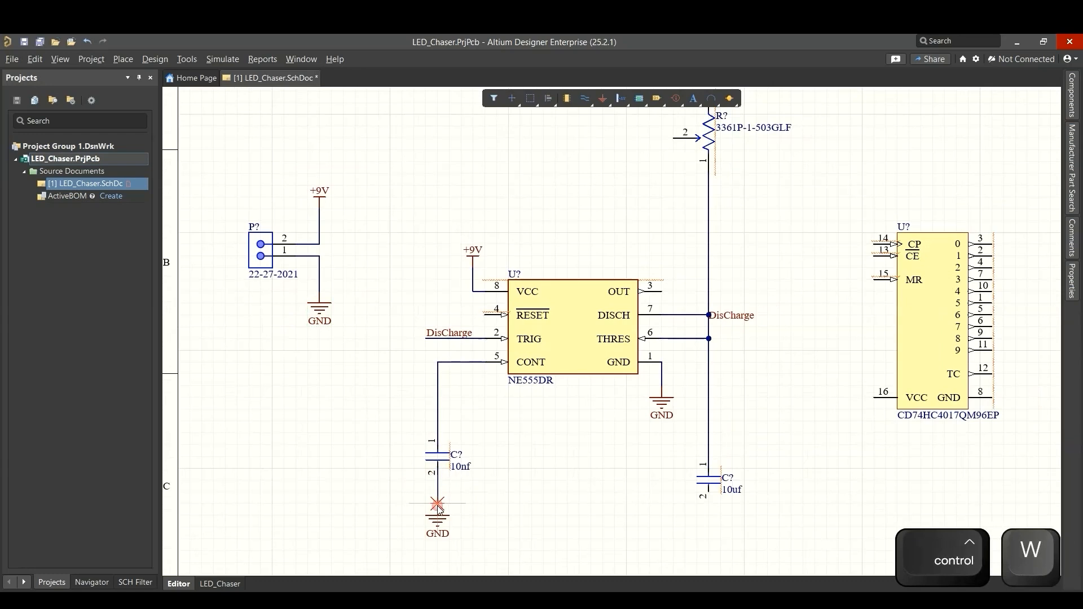
right_click(437, 505)
ctrl+scroll(449, 508, up, 2)
key(ctrl+s)
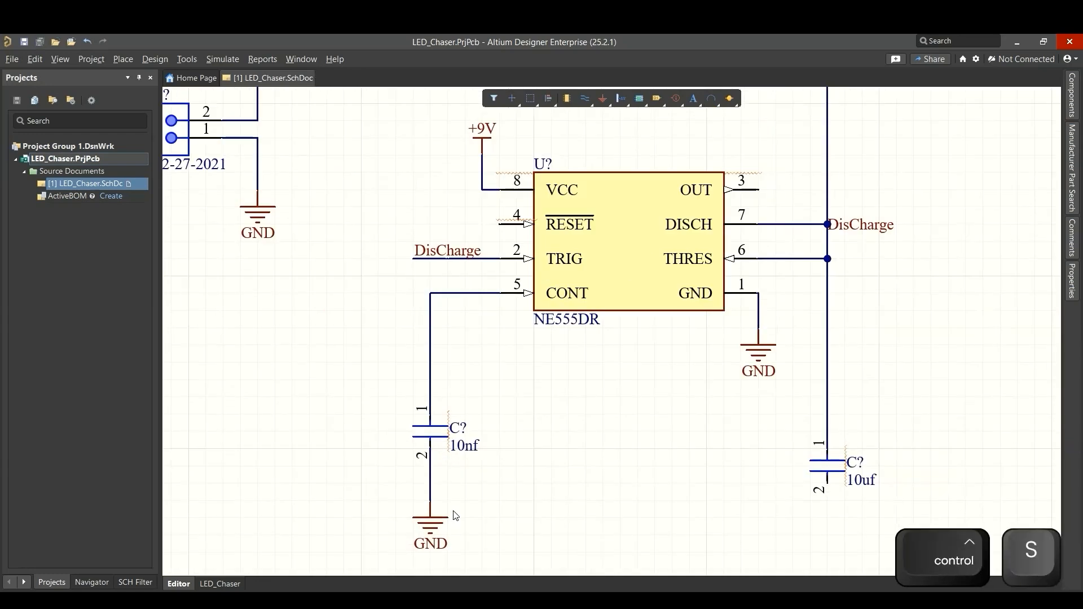
Step: Place a net label named "ContVolt" on the CONT pin 5 wire and save the schematic
double_click(433, 307)
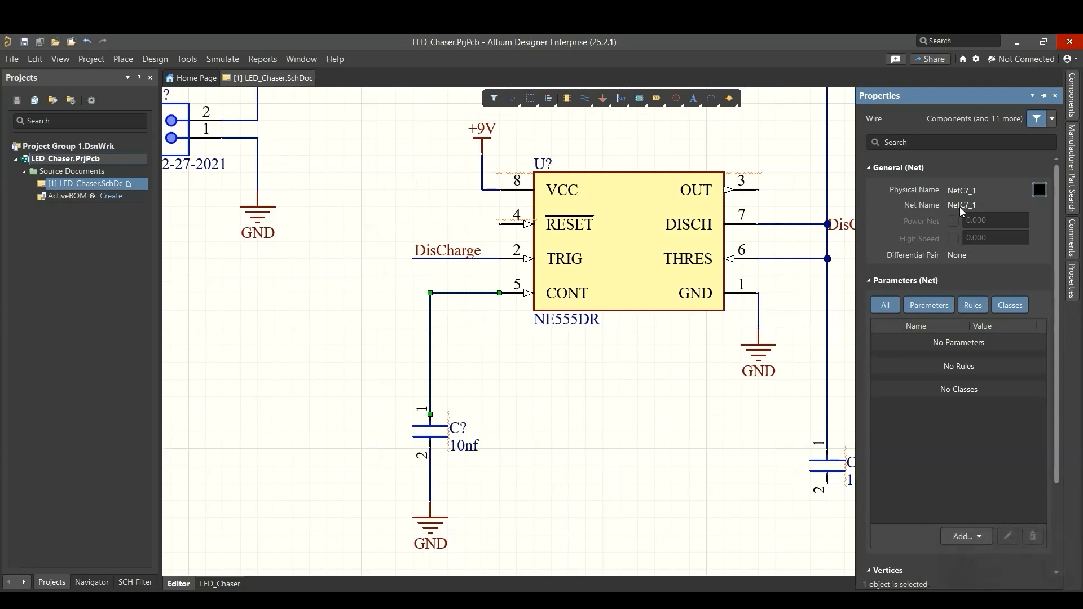
click(388, 337)
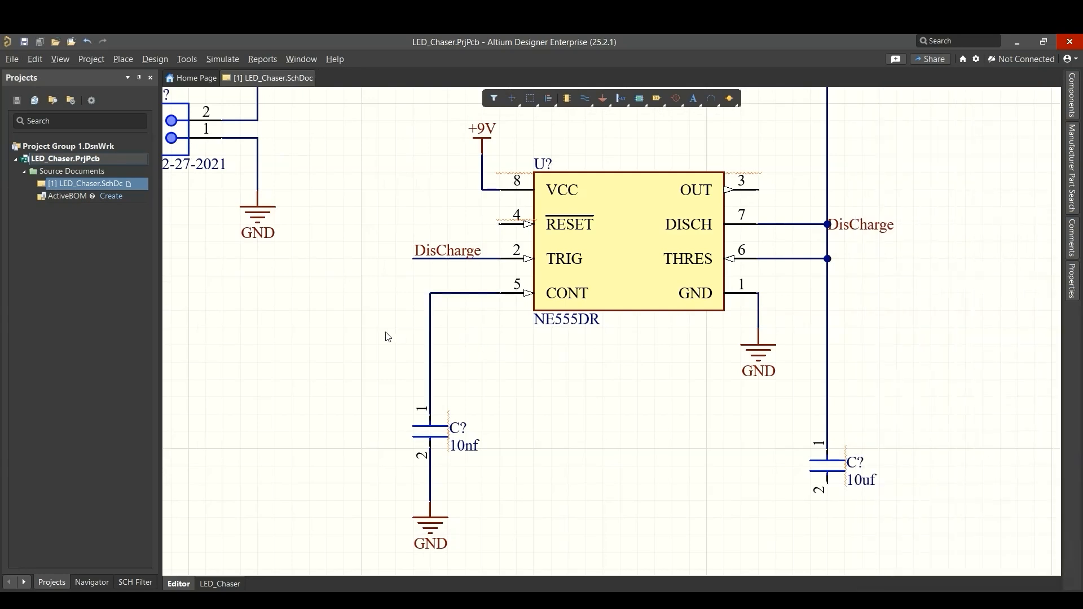
key(p)
key(n)
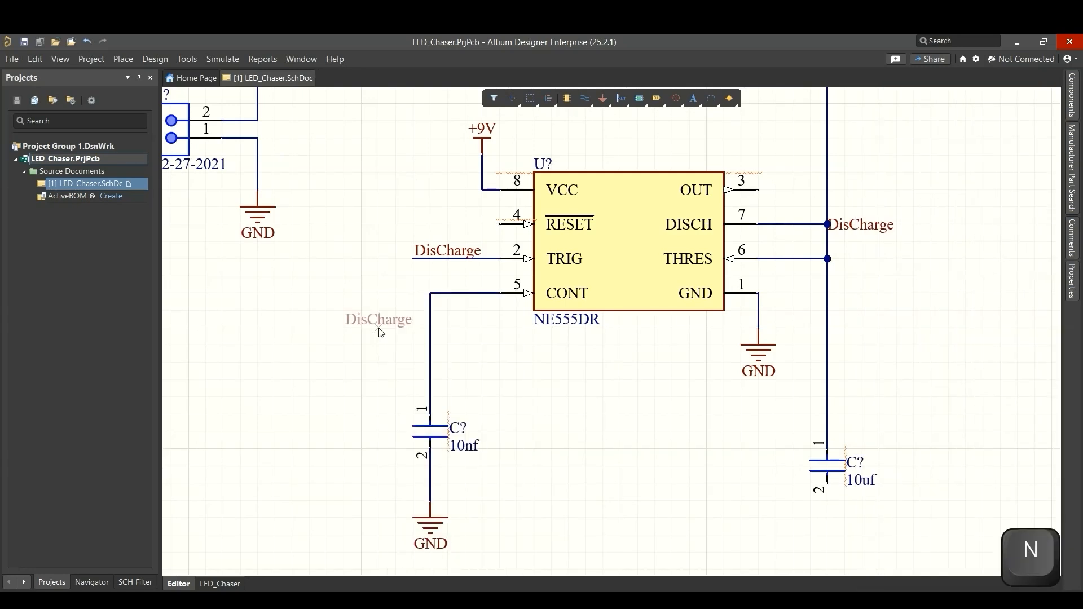
key(Tab)
text(Cont)
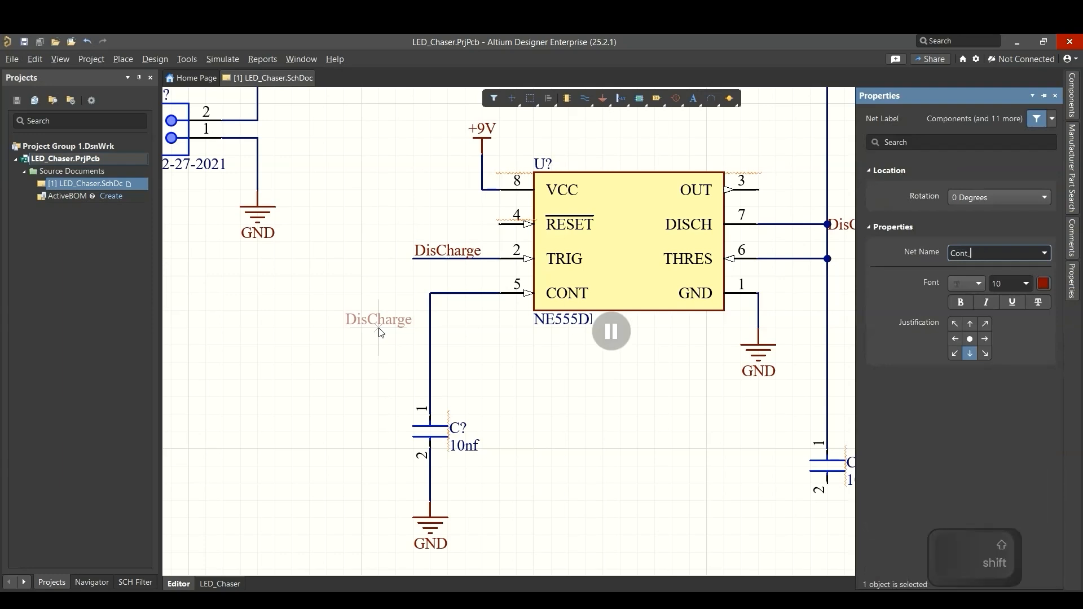
text(Volt)
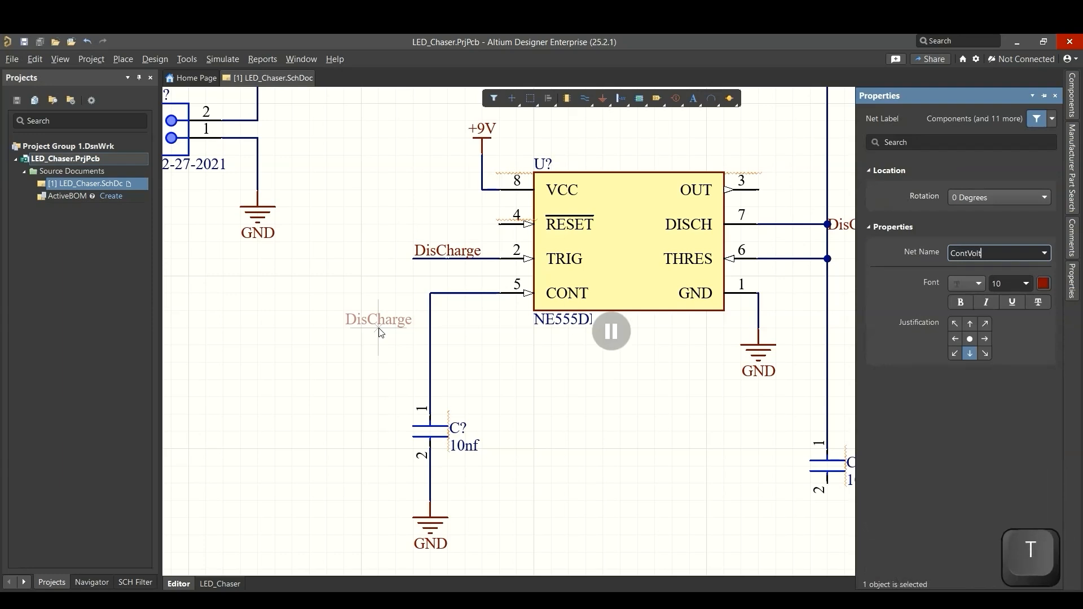
click(619, 339)
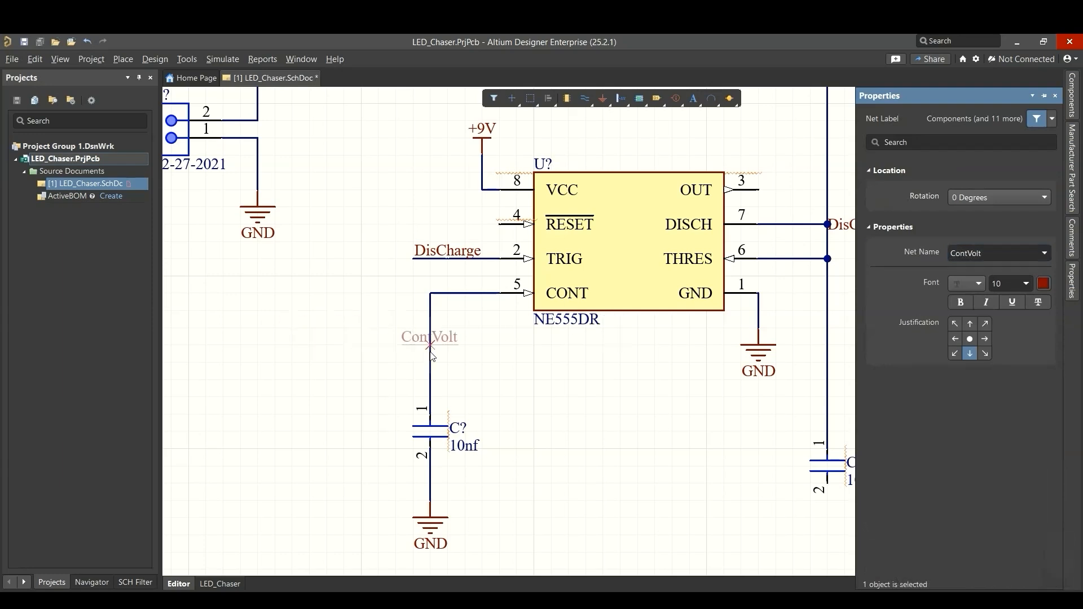
click(467, 297)
key(Escape)
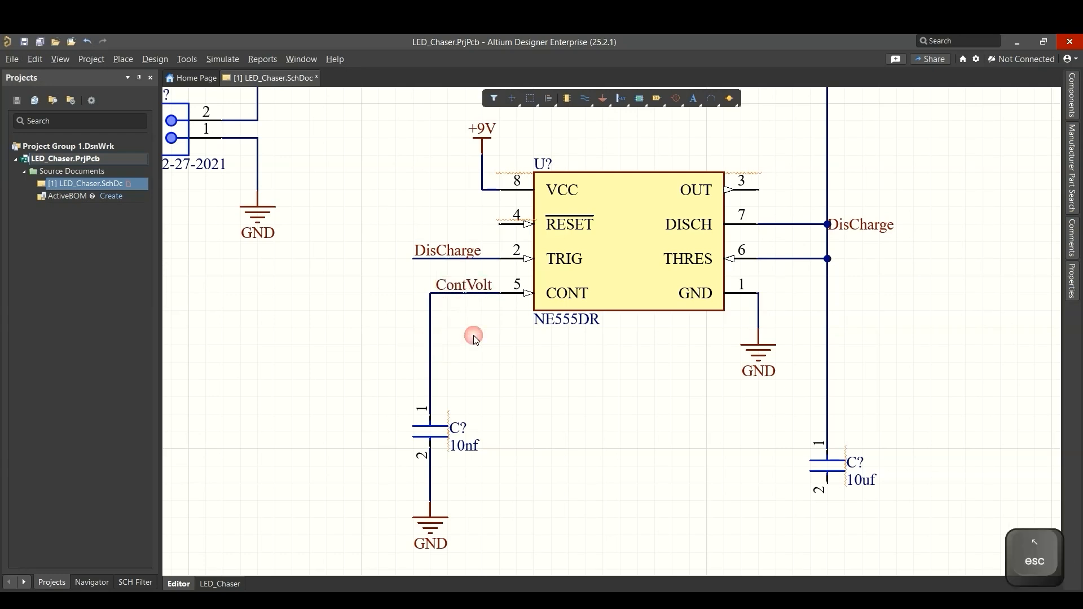
key(ctrl+s)
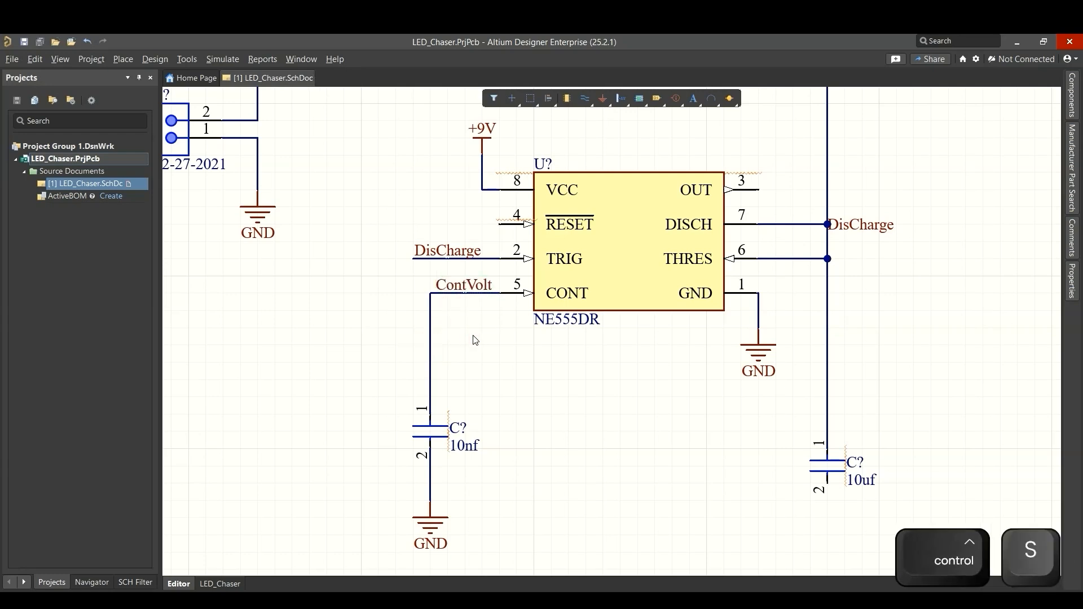
Step: Wire the timer's OUT pin 3 up and across to the counter's CP pin 14, and save the schematic
ctrl+scroll(476, 341, down, 1)
right_drag(581, 365, 500, 455)
ctrl+scroll(501, 455, down, 1)
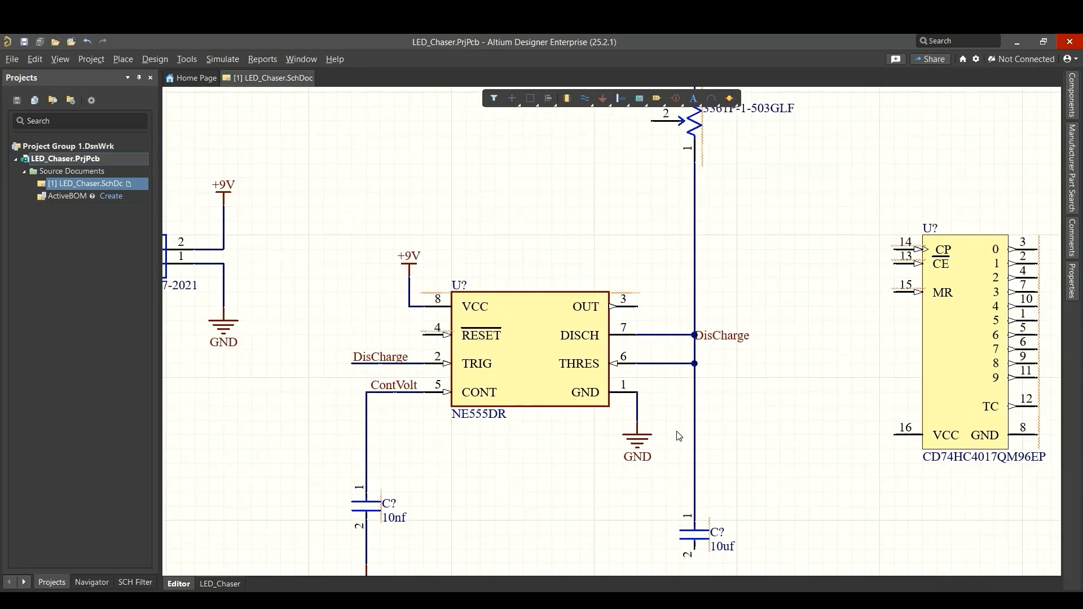
right_drag(657, 317, 515, 349)
ctrl+scroll(515, 350, up, 3)
key(ctrl+w)
click(490, 335)
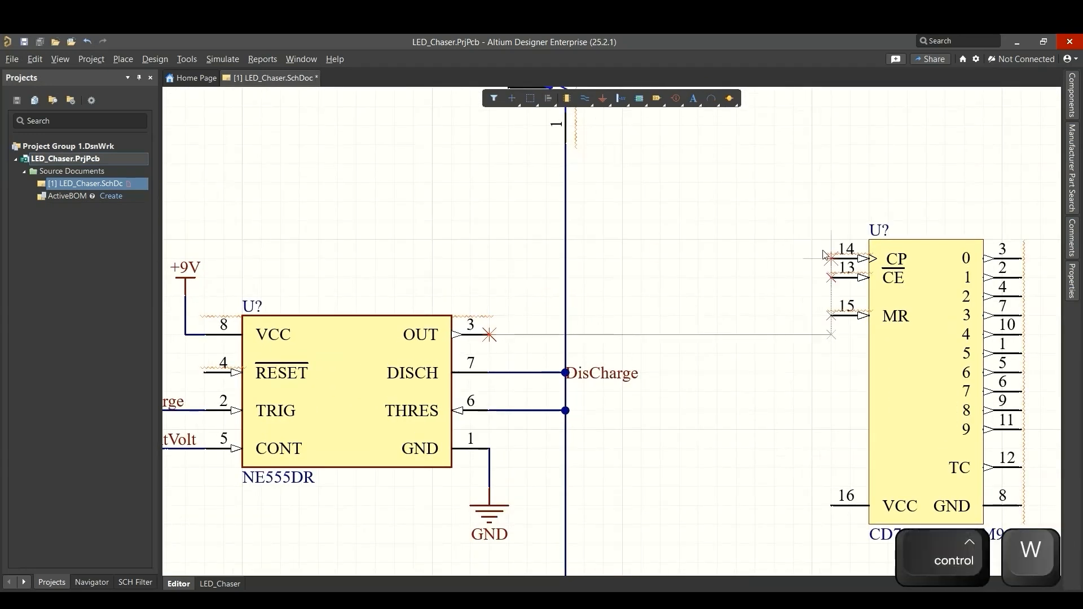
key(space)
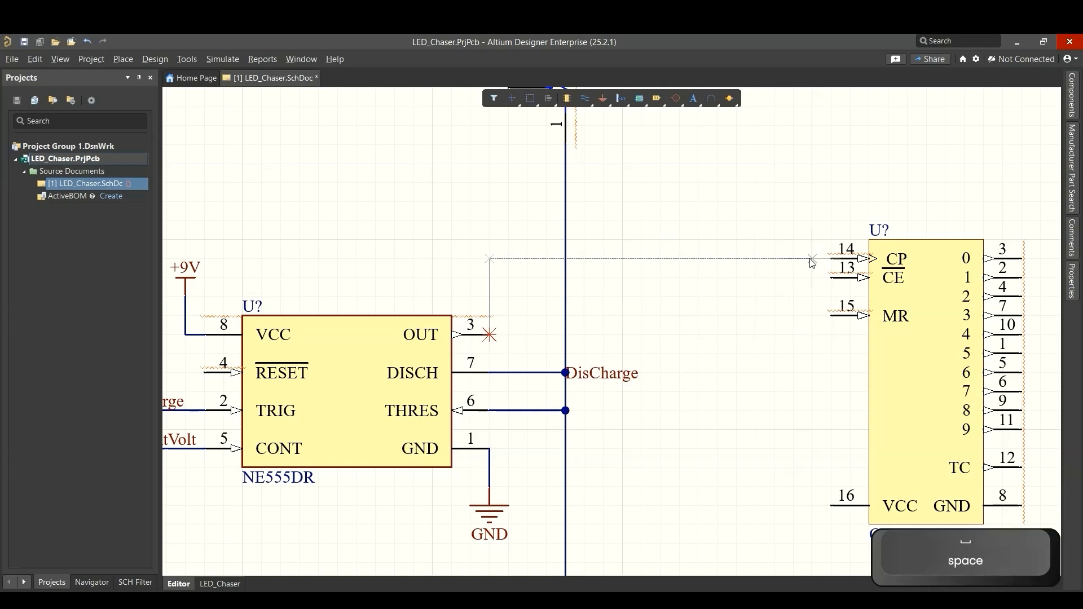
click(830, 259)
key(ctrl+s)
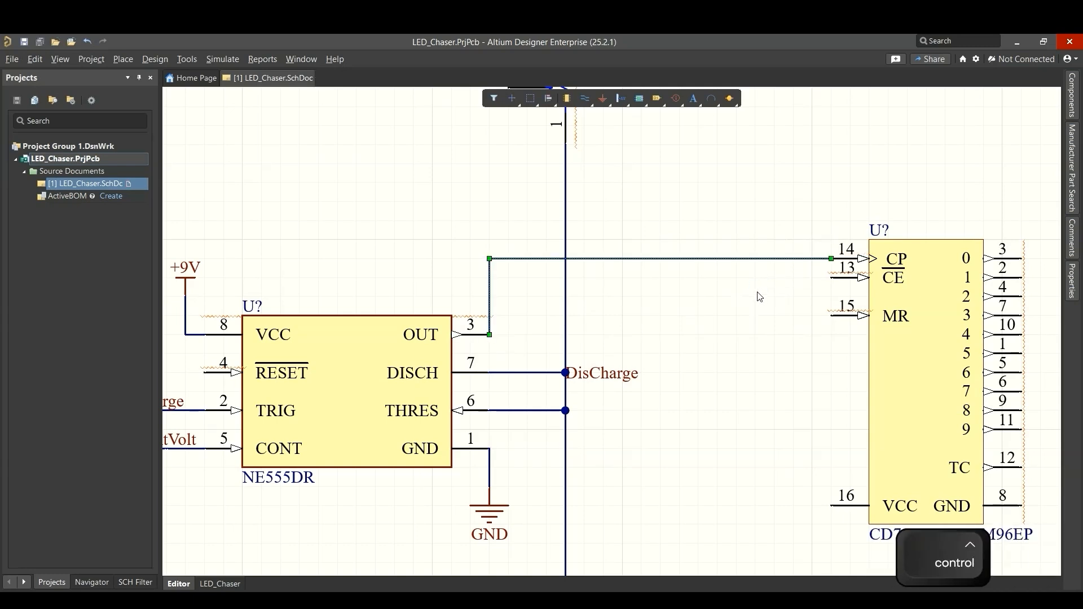
Step: Place a net label named "Q" on the wire between OUT and CP and save the schematic
double_click(665, 261)
click(677, 296)
key(p)
key(n)
key(Tab)
text(Q)
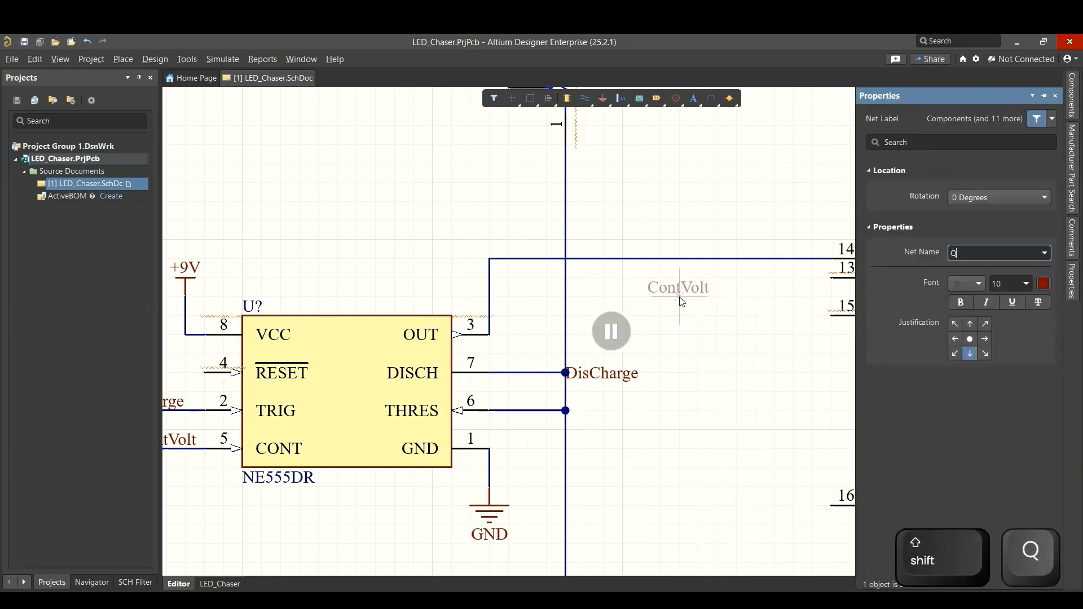
click(695, 276)
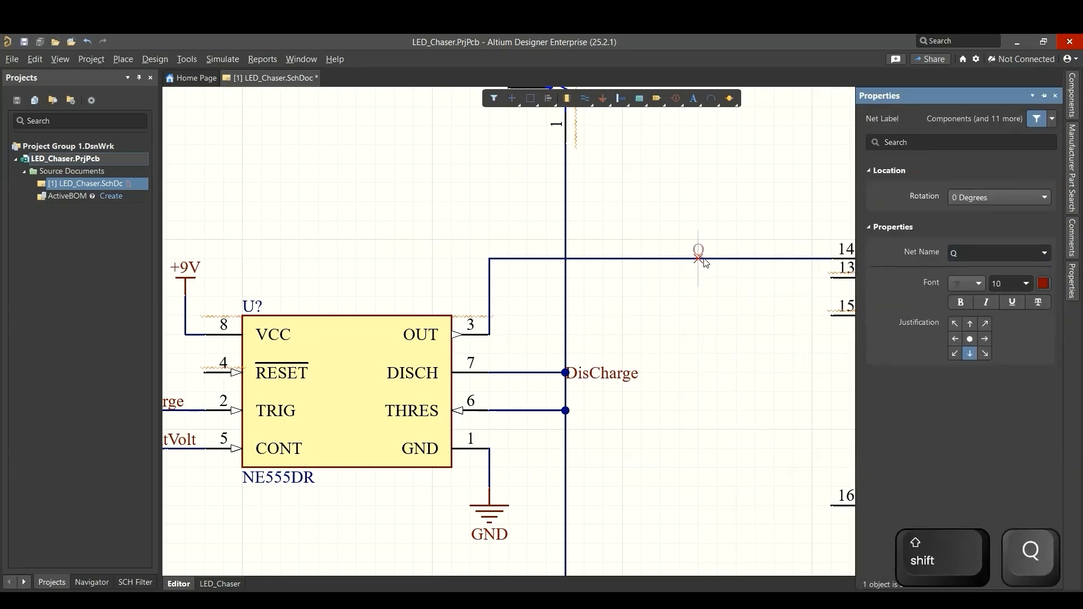
click(681, 260)
right_click(673, 314)
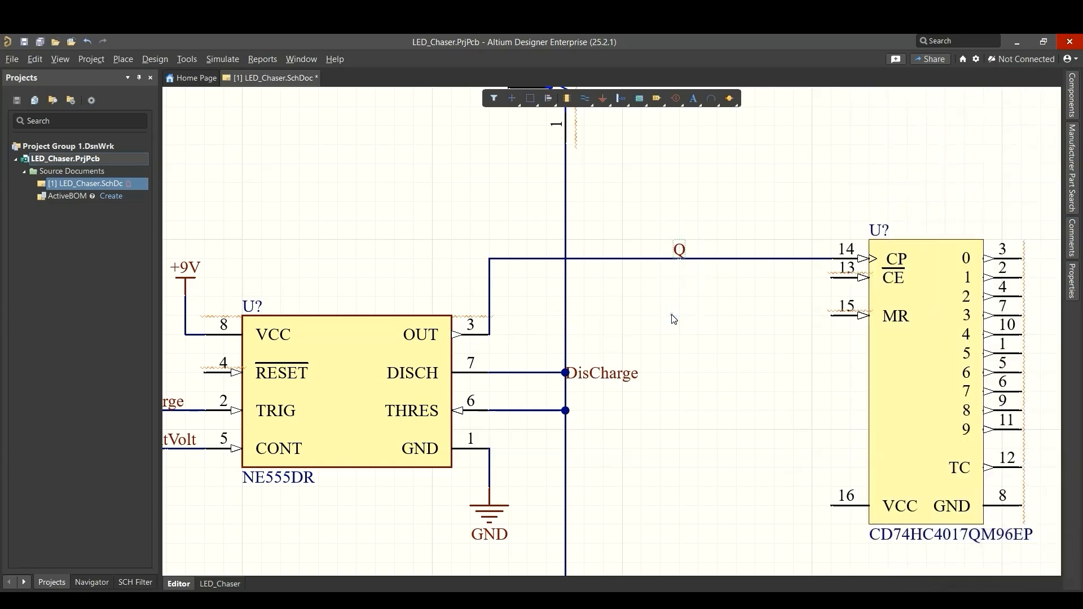
ctrl+scroll(674, 319, down, 2)
key(ctrl+s)
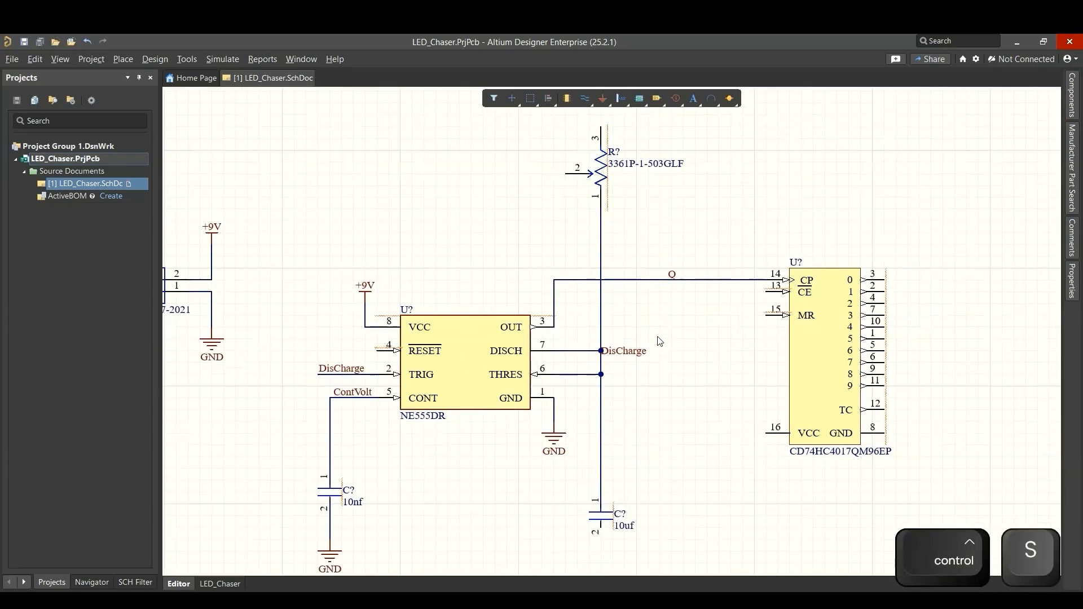
Step: Paste a copy of the connector's +9V port near the counter's VCC pin 16 and delete the wire copied with it
ctrl+scroll(694, 394, down, 1)
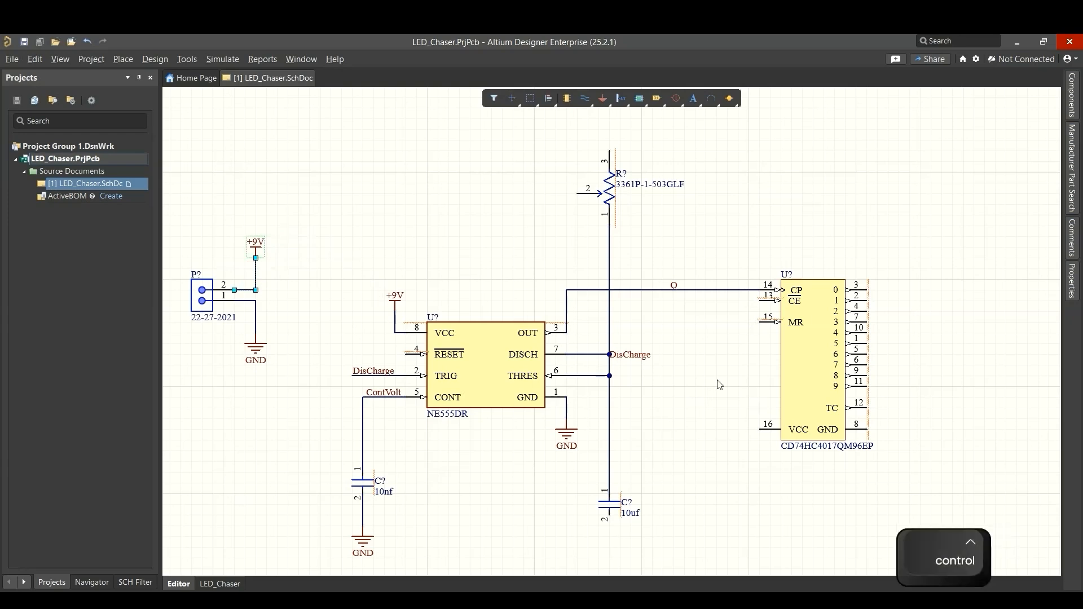
ctrl+scroll(745, 395, up, 2)
key(ctrl+v)
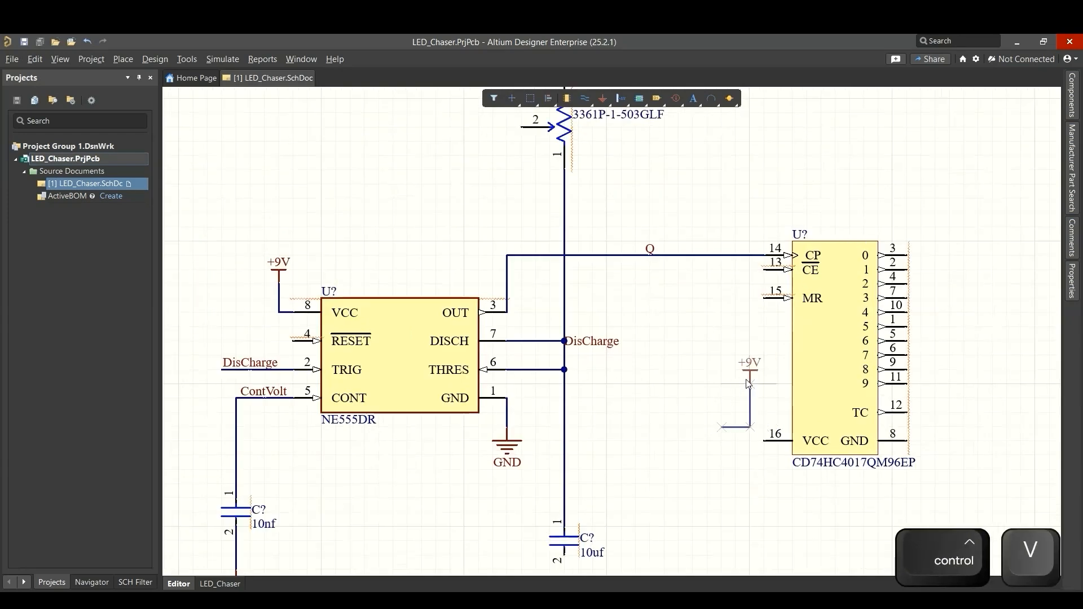
click(750, 412)
key(Escape)
click(749, 445)
key(BackSpace)
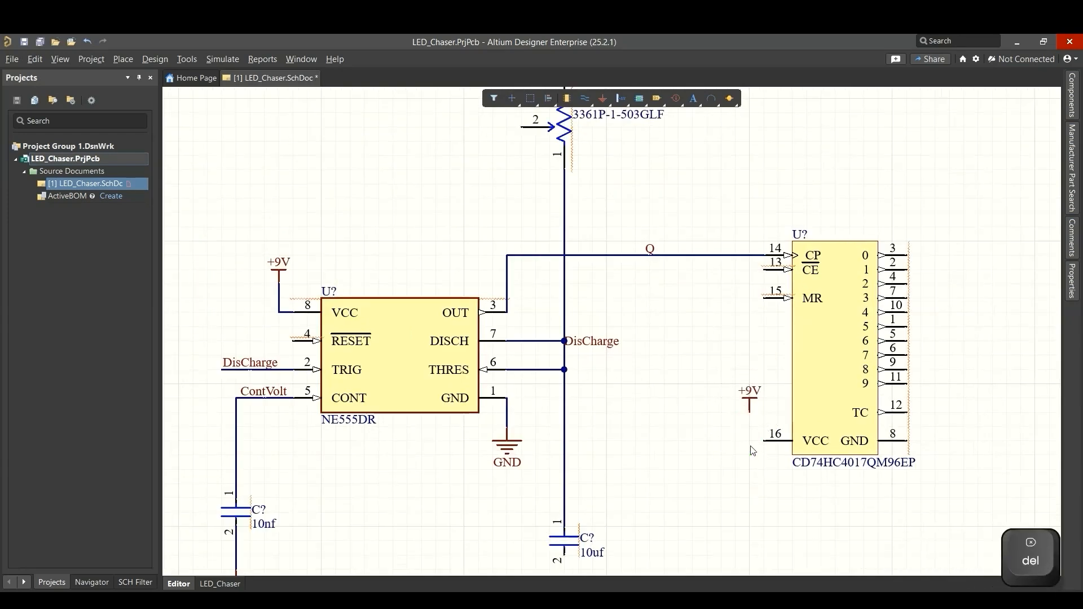
Step: Wire the counter's VCC pin 16 to the new +9V port and save the schematic
ctrl+scroll(750, 446, up, 2)
key(ctrl+w)
key(ctrl+s)
key(Escape)
ctrl+scroll(660, 452, down, 3)
right_drag(680, 483, 660, 448)
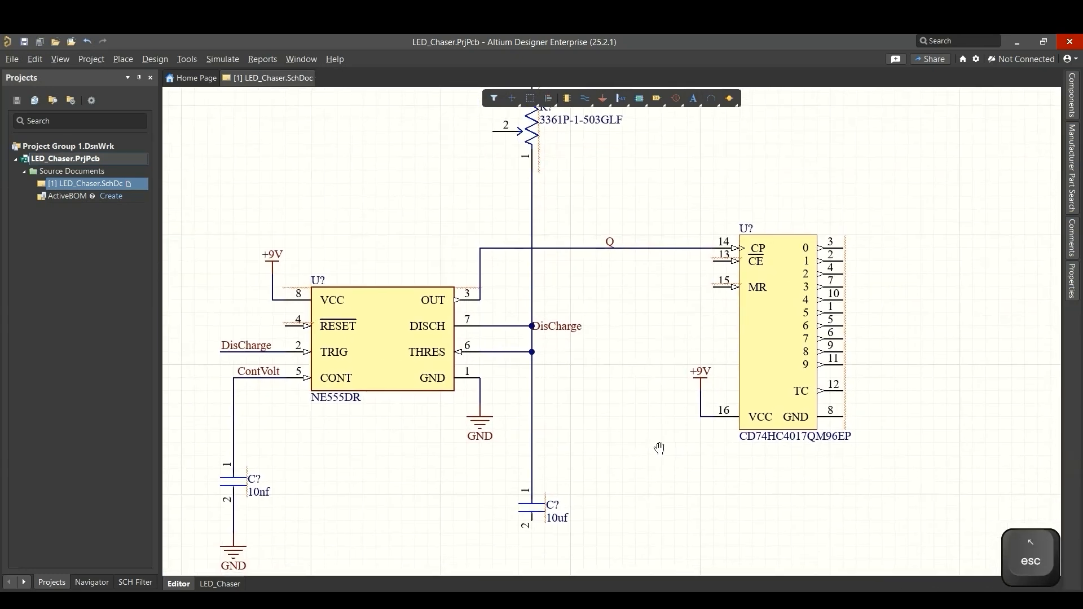
click(700, 380)
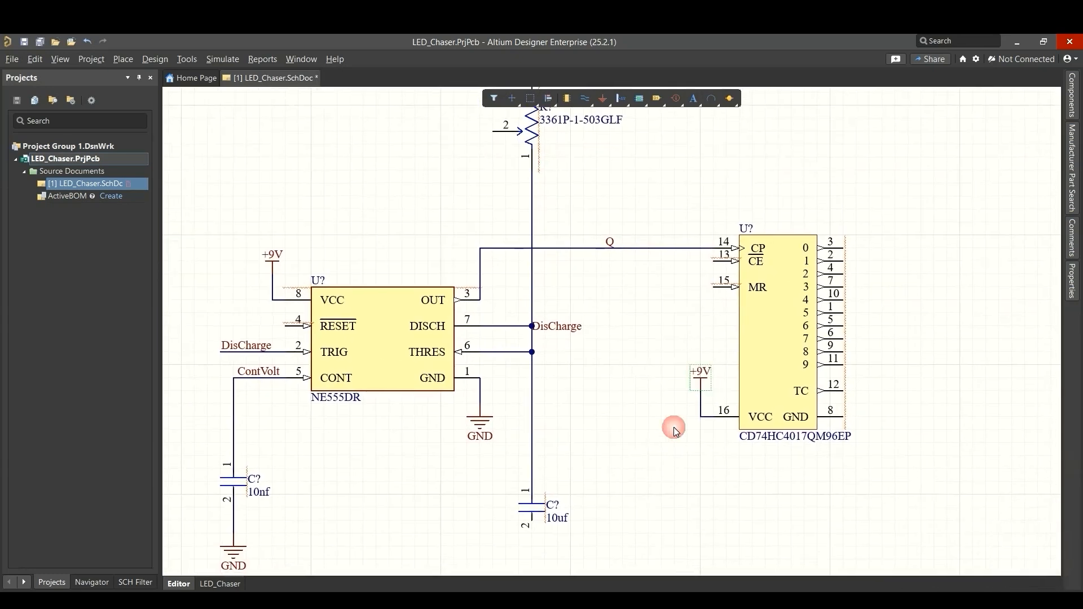
click(702, 380)
key(ctrl+s)
Step: Copy the 10nf capacitor's GND port below the 10uf capacitor, wire it to pin 2, and save the schematic
ctrl+scroll(662, 444, down, 3)
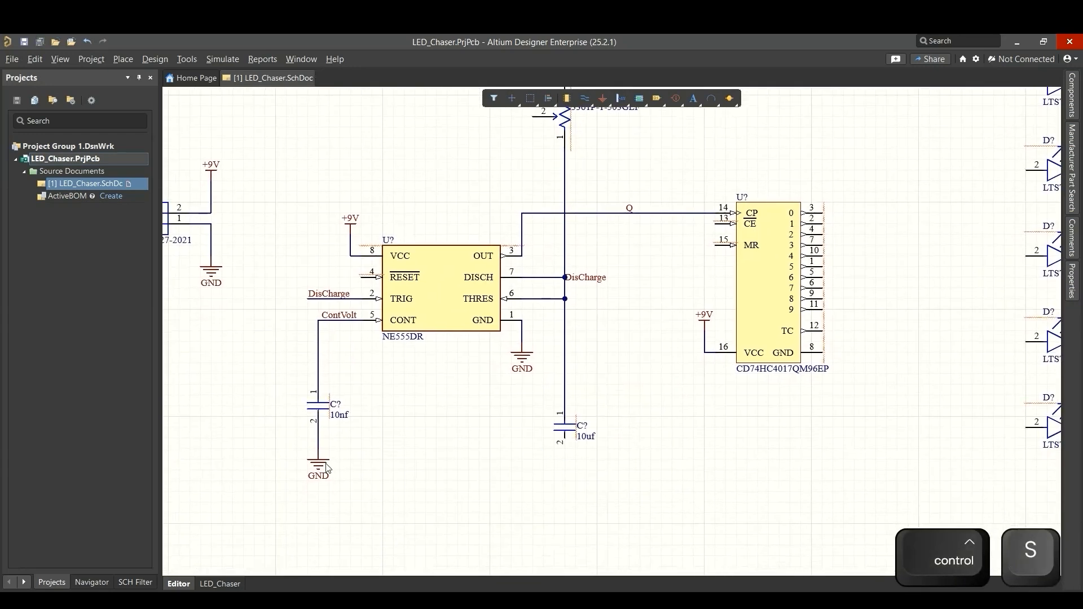
shift+drag(322, 452, 569, 451)
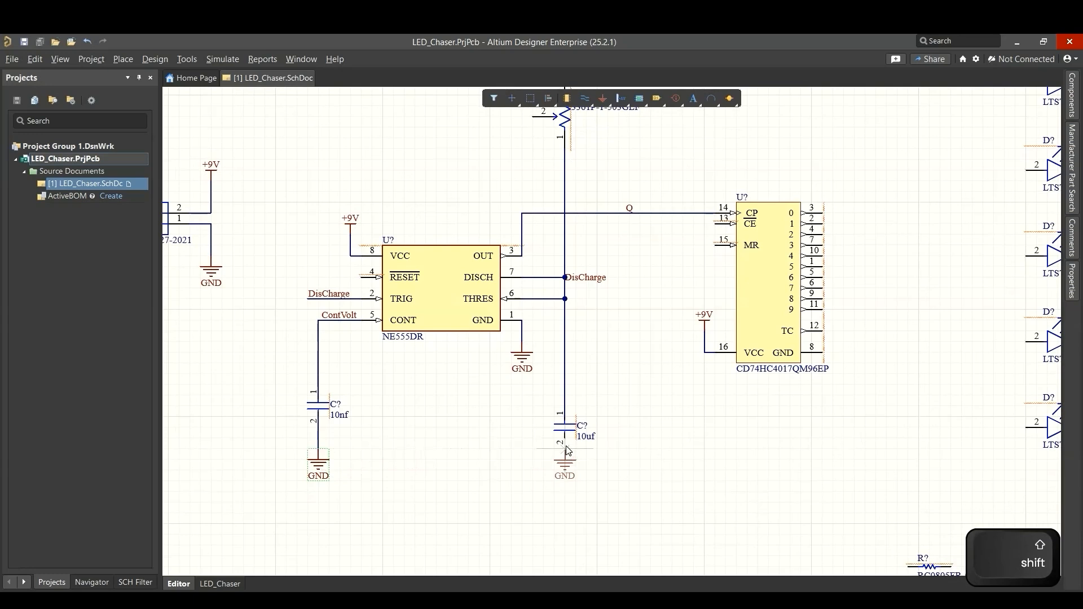
shift+drag(568, 451, 568, 462)
key(ctrl+w)
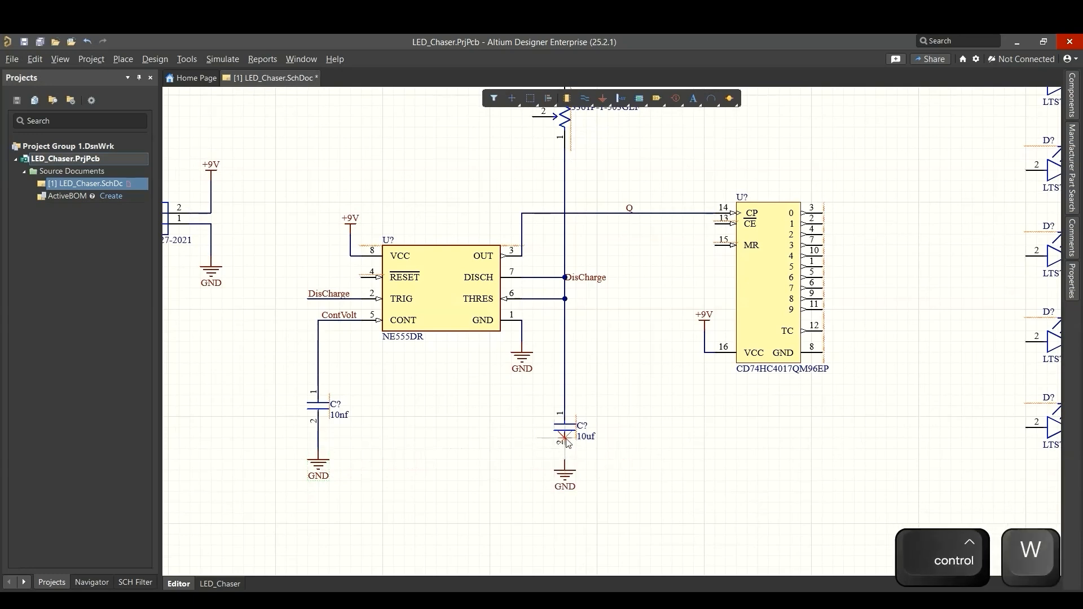
key(Escape)
key(ctrl+s)
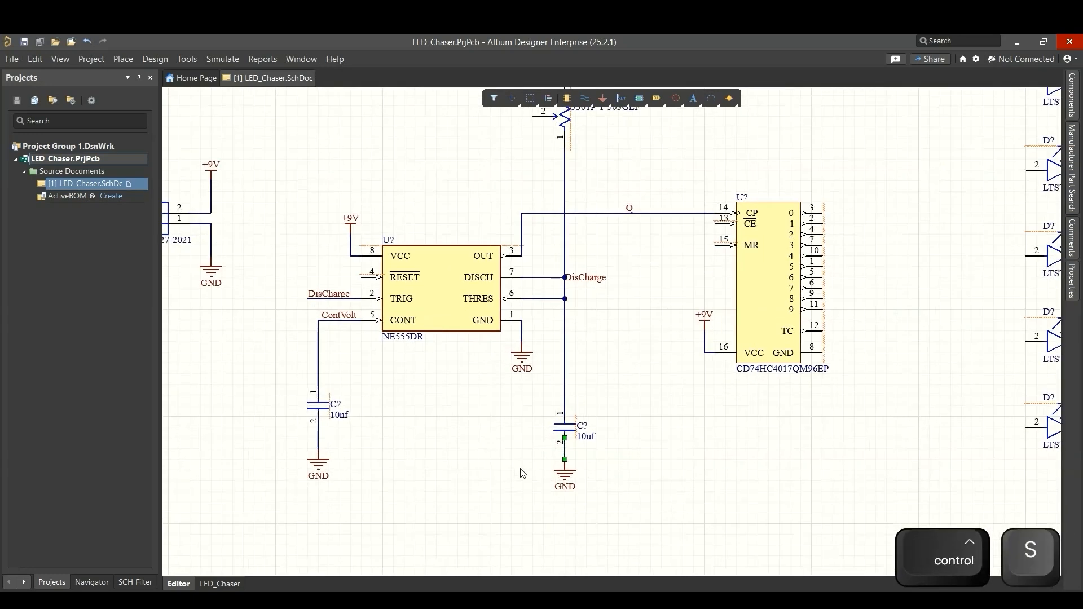
Step: Copy a GND port below the counter's GND pin 8, wire the two together, and save the schematic
shift+drag(568, 453, 837, 396)
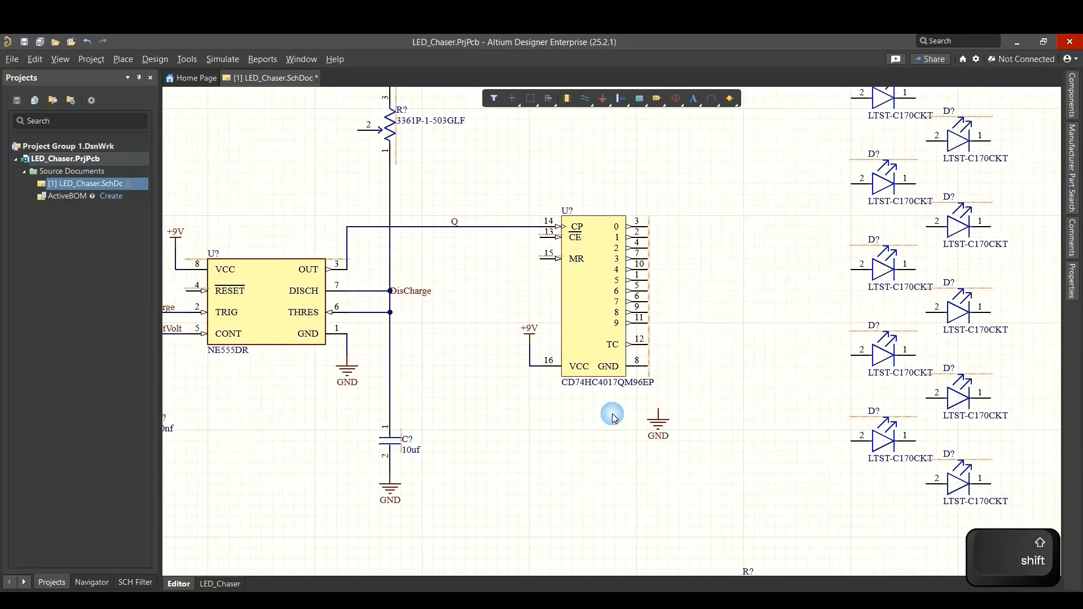
ctrl+scroll(614, 417, up, 2)
key(ctrl+w)
click(668, 408)
ctrl+scroll(667, 416, down, 3)
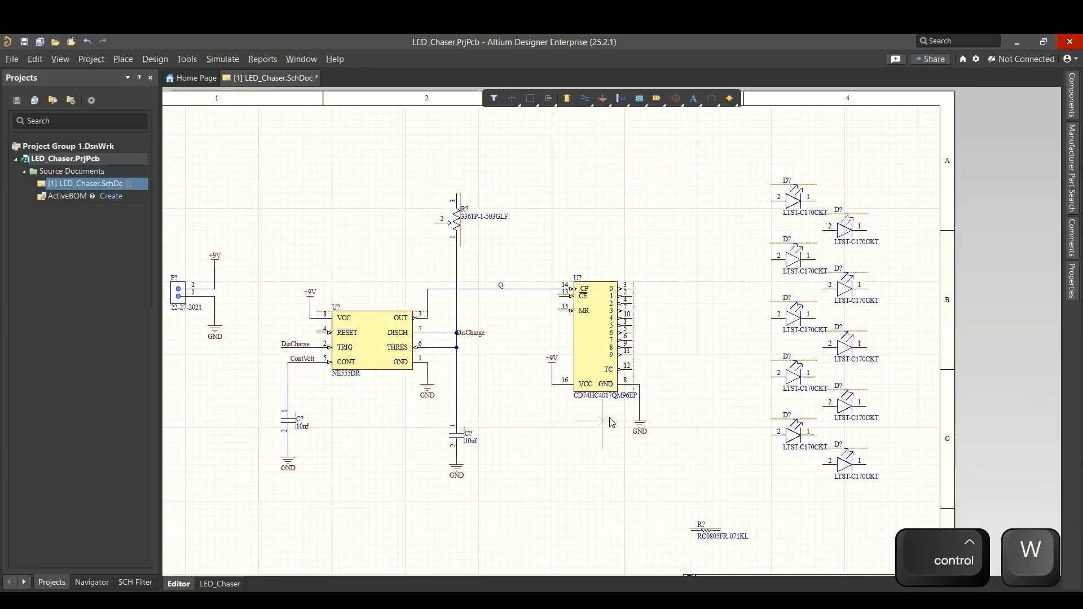
key(ctrl+s)
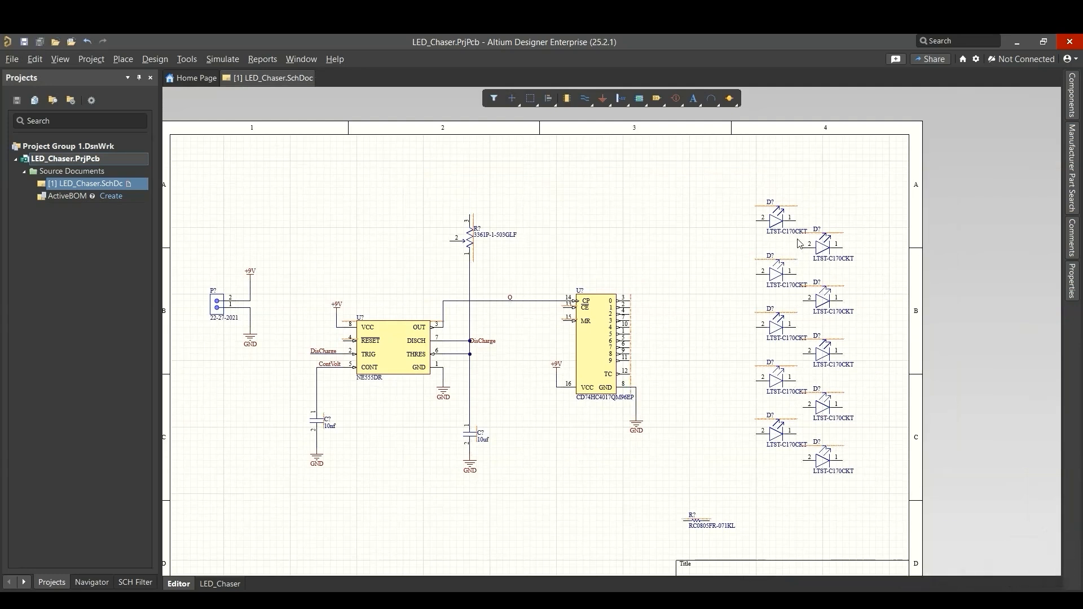
Step: Copy another GND port beside the counter, wire CE pin 13 and MR pin 15 to it, and save the schematic
ctrl+scroll(538, 397, up, 3)
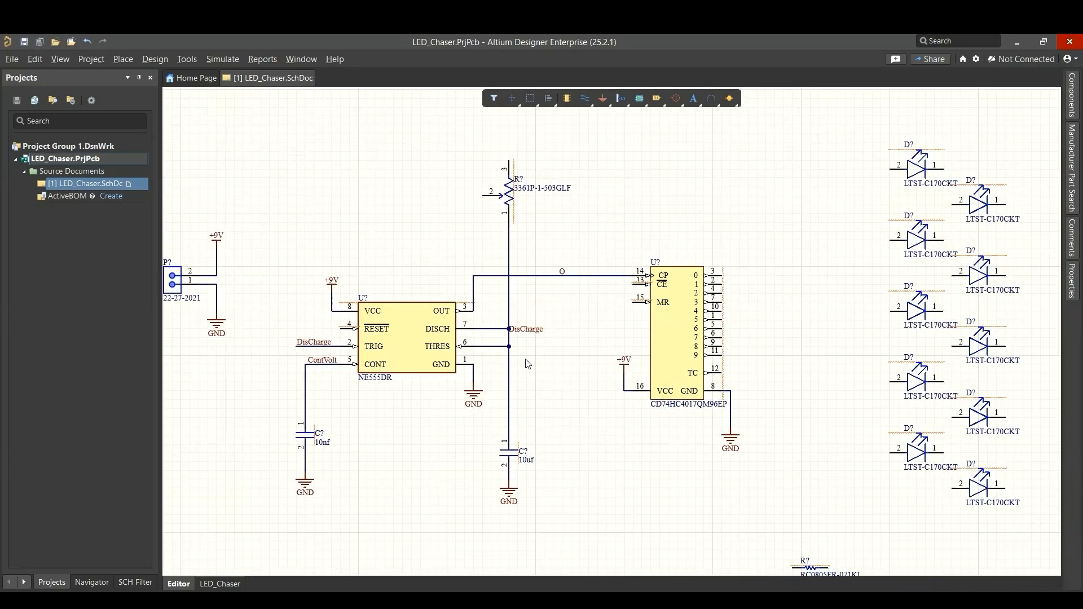
ctrl+scroll(679, 276, up, 1)
ctrl+scroll(620, 305, down, 2)
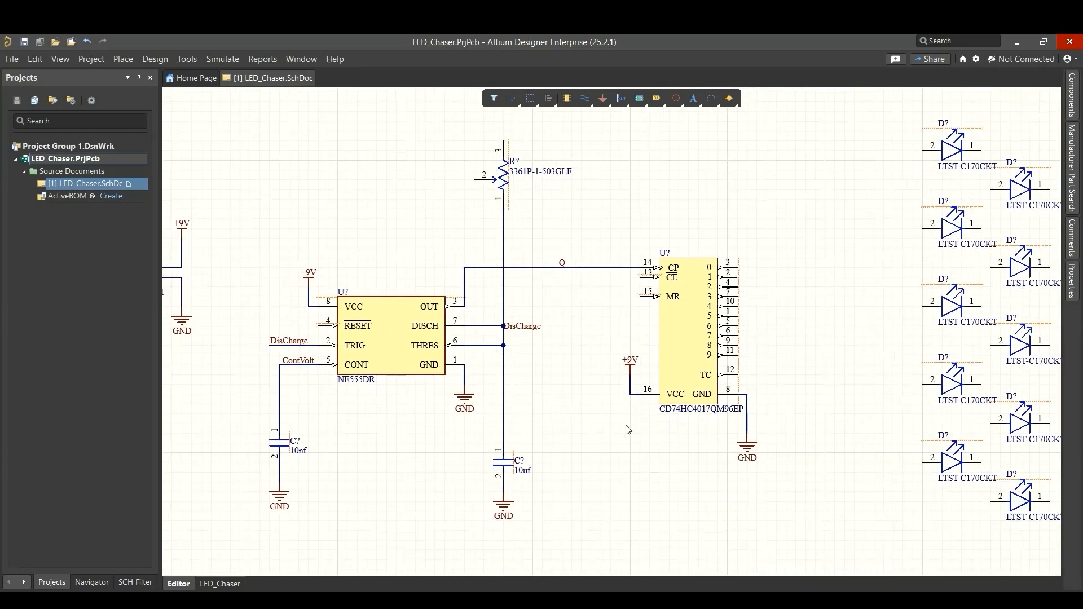
shift+drag(511, 504, 591, 469)
key(ctrl+w)
click(641, 277)
click(591, 472)
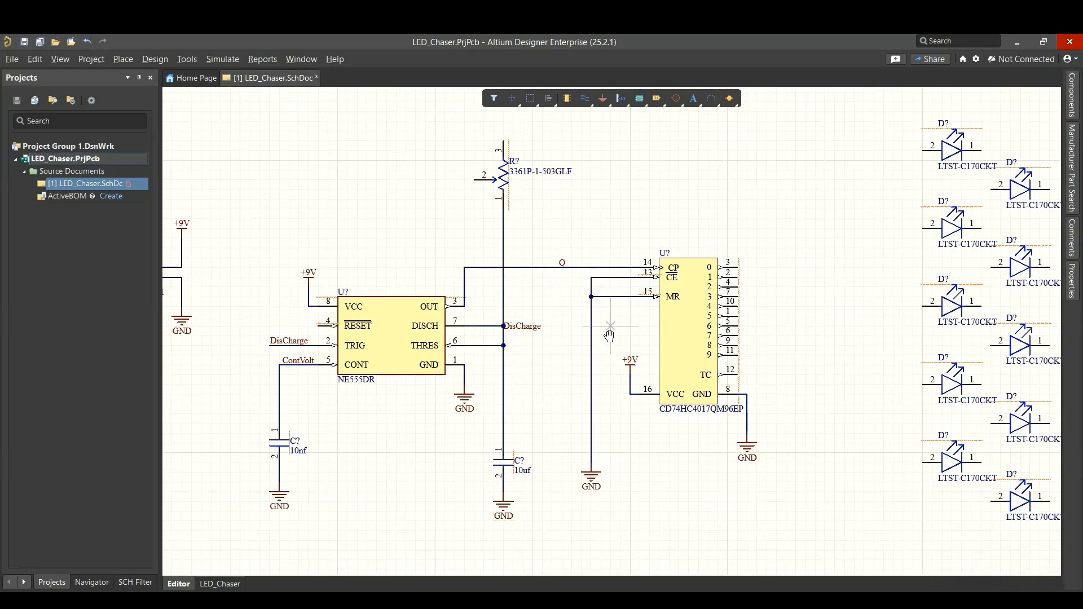
key(ctrl+s)
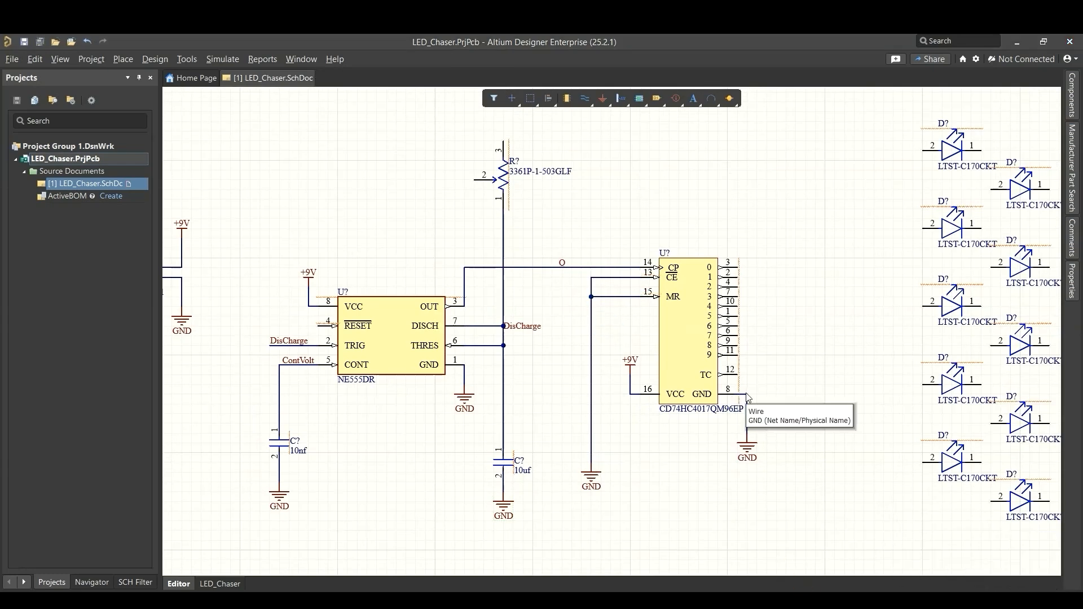
Step: Wire the counter's outputs 0 to 3 (pins 3, 2, 4 and 7) to pin 2 of the first four LEDs in order
ctrl+scroll(745, 374, up, 1)
key(ctrl+w)
key(ctrl+w)
click(737, 256)
ctrl+scroll(863, 194, down, 1)
right_drag(864, 194, 745, 305)
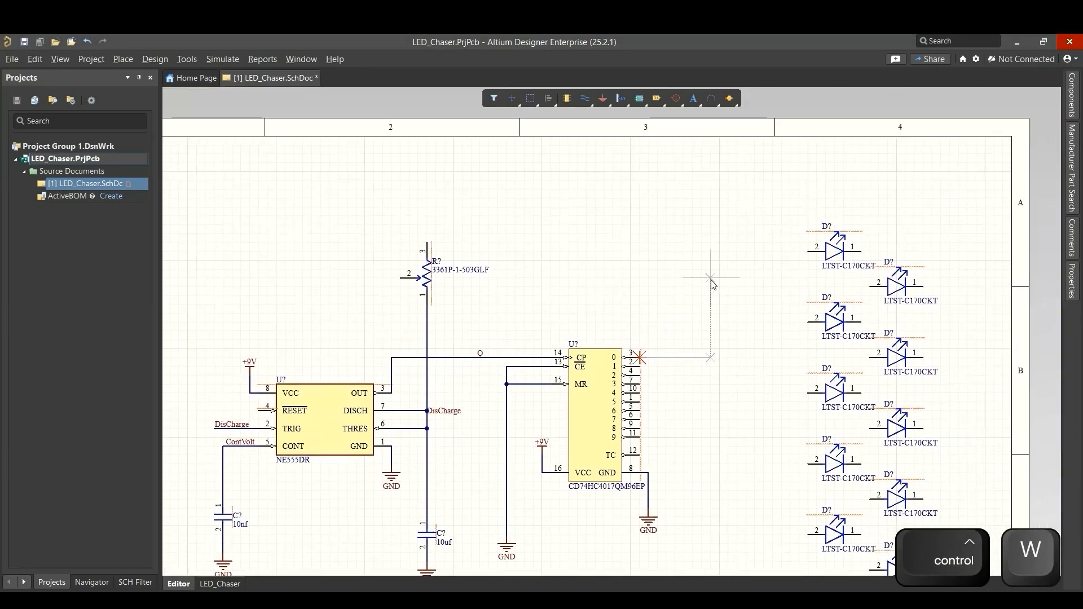
click(825, 252)
click(640, 367)
click(872, 287)
click(640, 376)
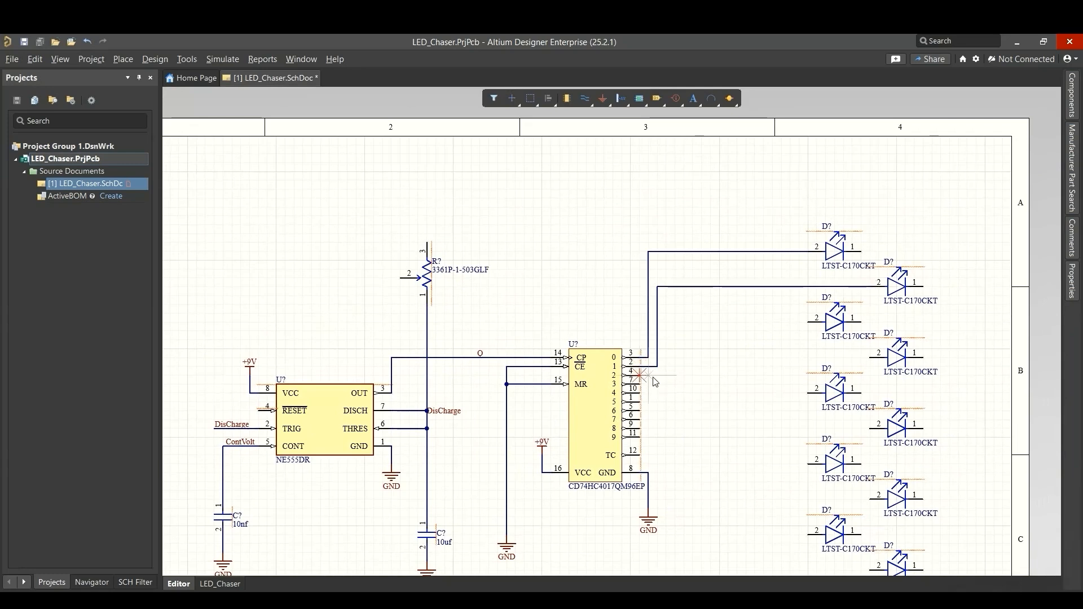
click(825, 323)
click(640, 384)
click(872, 358)
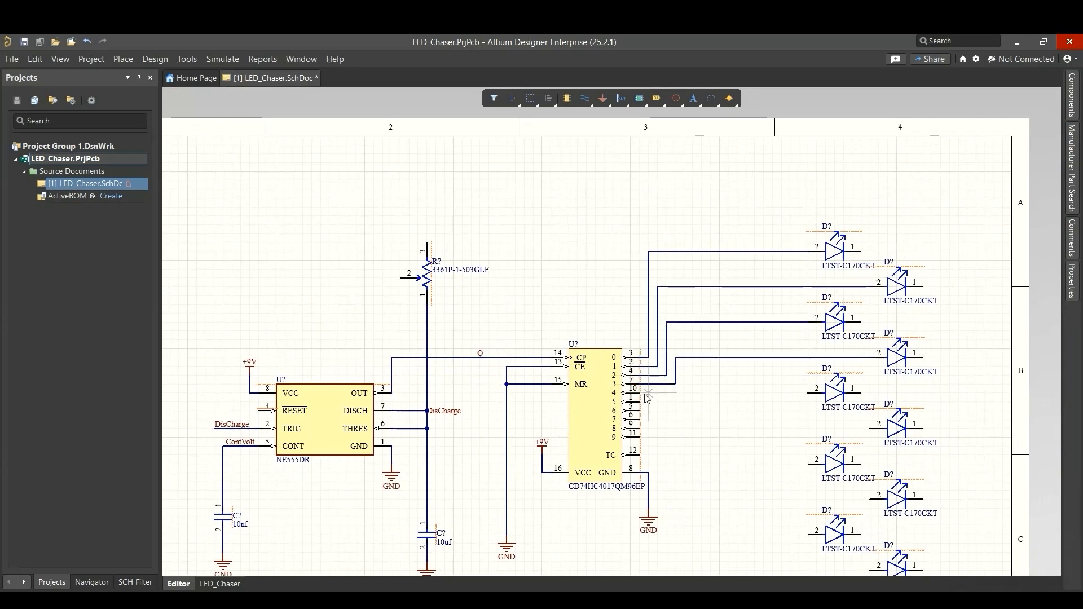
Step: Wire the counter's outputs 4 to 7 (pins 10, 1, 5 and 6) to pin 2 of the fifth to eighth LEDs
click(809, 394)
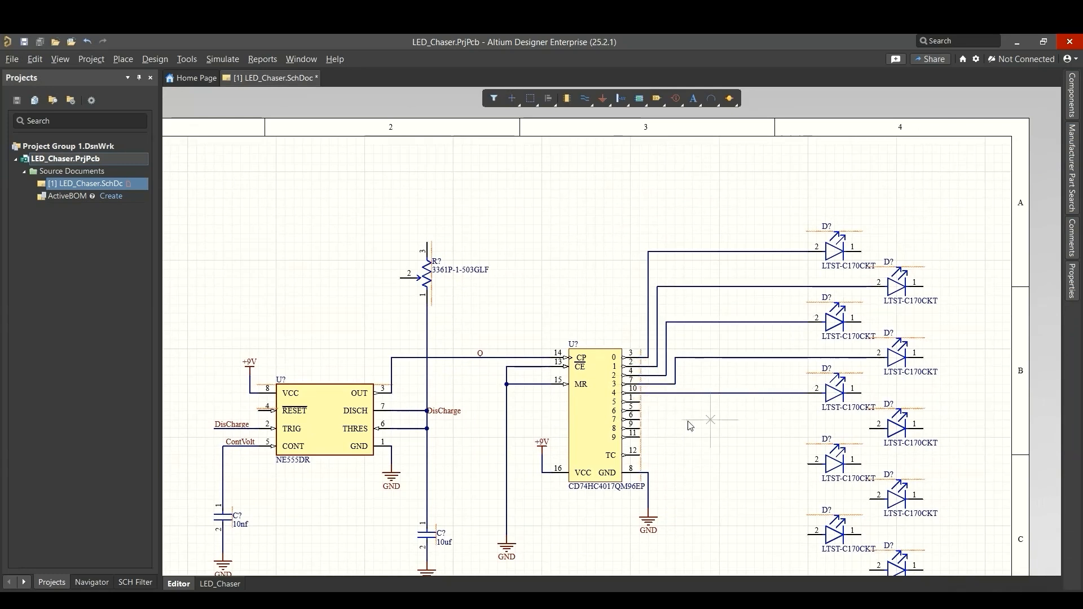
click(872, 429)
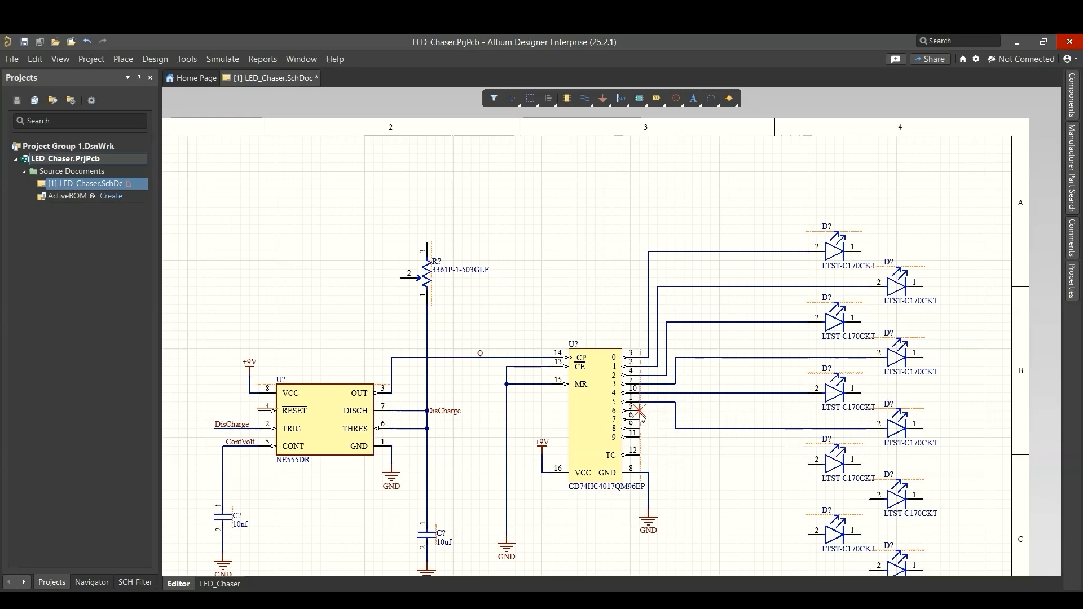
click(809, 464)
click(639, 420)
click(657, 420)
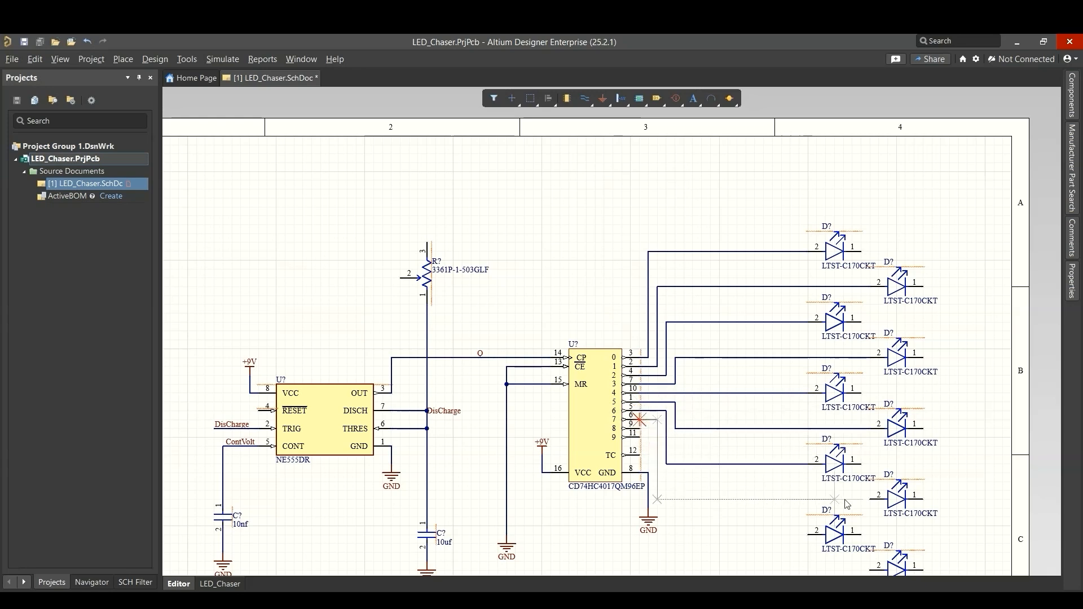
click(870, 500)
key(Escape)
Step: Shift the vertical segments of the output wires a few grid squares farther from the counter and save the schematic
ctrl+scroll(690, 312, up, 1)
ctrl+scroll(690, 313, up, 1)
ctrl+scroll(674, 395, down, 2)
click(671, 394)
drag(671, 392, 700, 392)
click(661, 375)
drag(661, 375, 670, 329)
click(651, 349)
click(641, 330)
mouse_move(692, 434)
mouse_down()
mouse_move(644, 473)
mouse_move(690, 454)
mouse_up()
click(660, 466)
key(ctrl+s)
Step: Shorten the LED ends of the output 6 and output 7 wires so each stops at the LED's pin 2
ctrl+scroll(756, 495, up, 2)
click(931, 430)
drag(1011, 429, 964, 429)
click(797, 394)
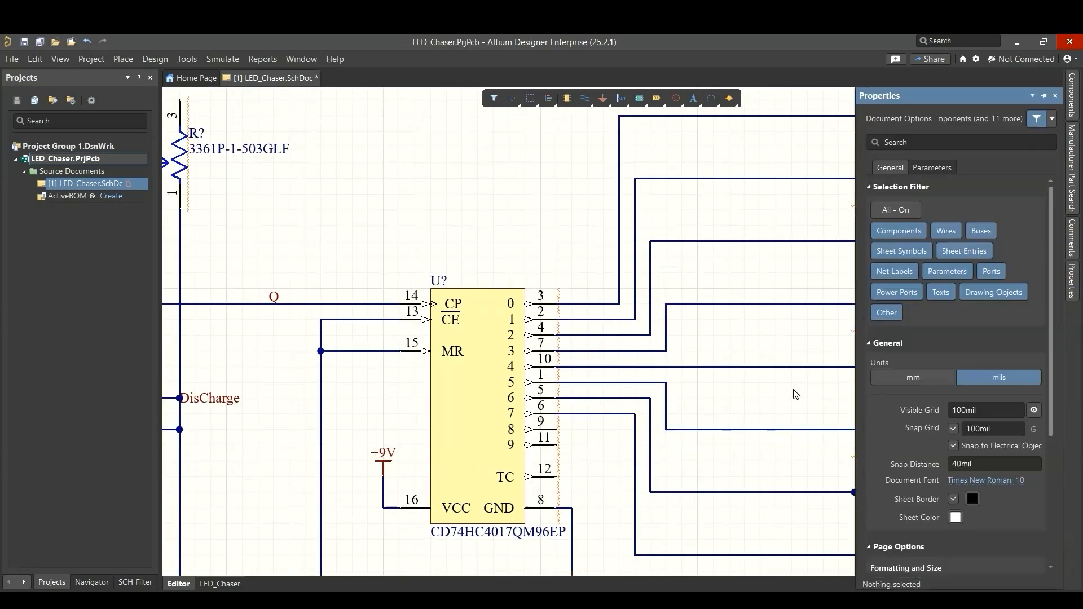
right_drag(803, 469, 646, 449)
ctrl+scroll(647, 449, down, 1)
click(508, 431)
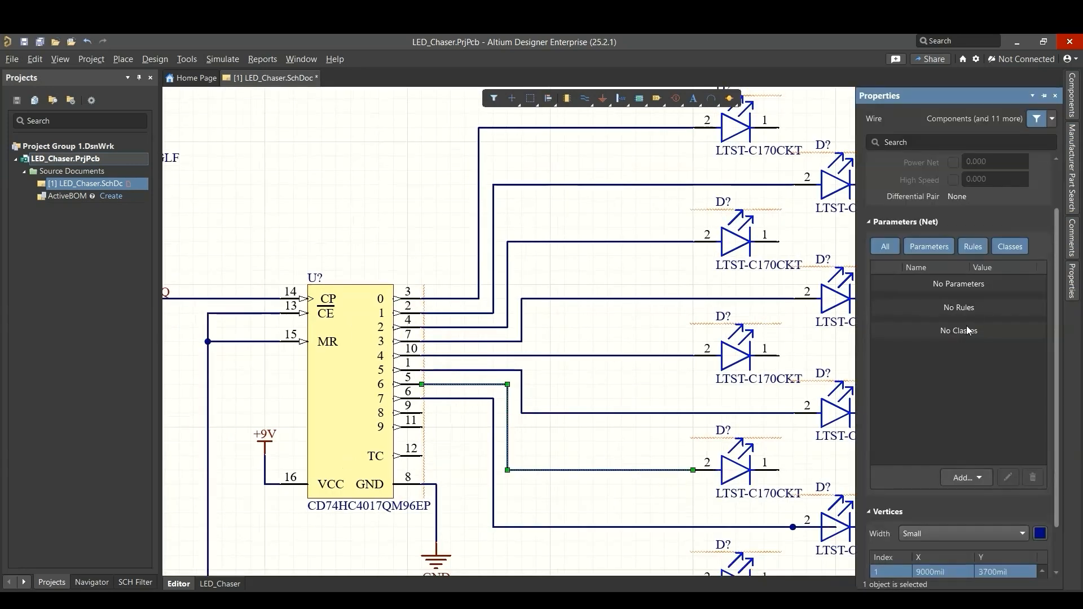
click(622, 432)
right_drag(781, 534, 735, 455)
click(738, 448)
drag(791, 448, 747, 449)
Step: Wire the counter's output 8 (pin 9) to the ninth LED and TC pin 12 to the last LED, and save the schematic
key(ctrl+w)
click(377, 334)
click(434, 334)
click(647, 505)
ctrl+scroll(573, 452, down, 2)
click(439, 401)
click(468, 401)
click(692, 527)
ctrl+scroll(568, 470, down, 2)
right_click(754, 401)
key(ctrl+s)
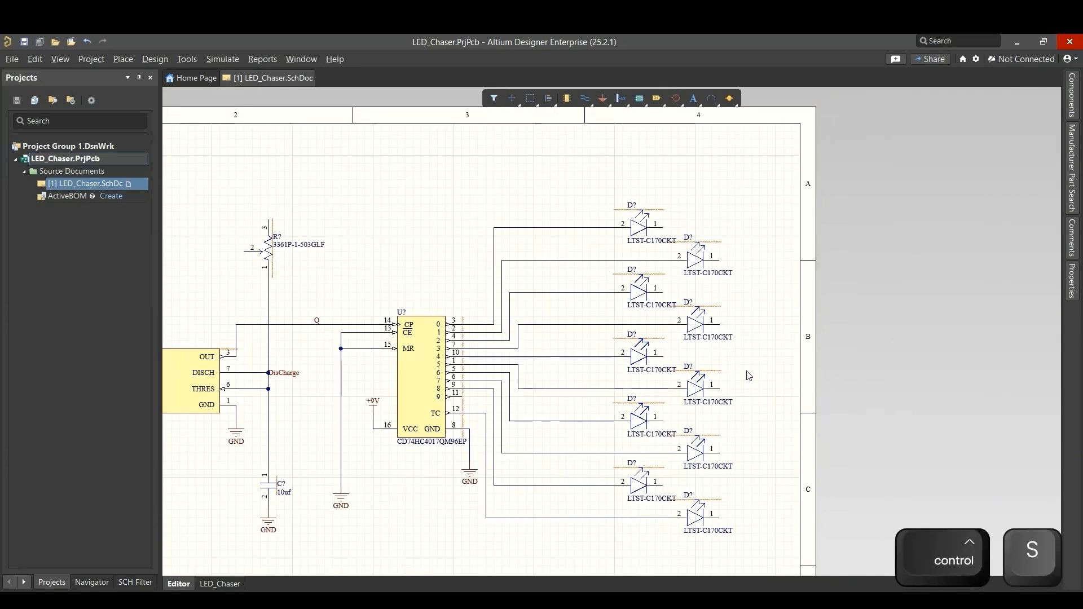
Step: Draw a common wire from the first LED's pin 1 down to the last LED's pin 1
ctrl+scroll(748, 390, down, 1)
right_drag(748, 390, 733, 312)
ctrl+scroll(480, 384, up, 2)
right_drag(464, 430, 447, 416)
ctrl+scroll(535, 479, down, 1)
right_drag(534, 479, 479, 512)
right_drag(581, 407, 551, 431)
key(ctrl+w)
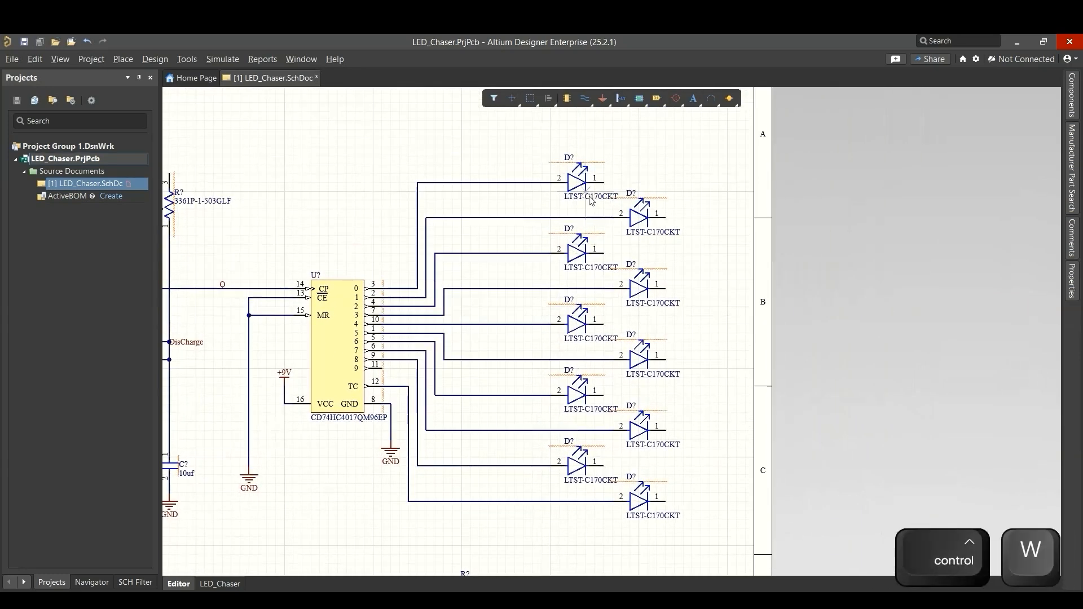
click(605, 183)
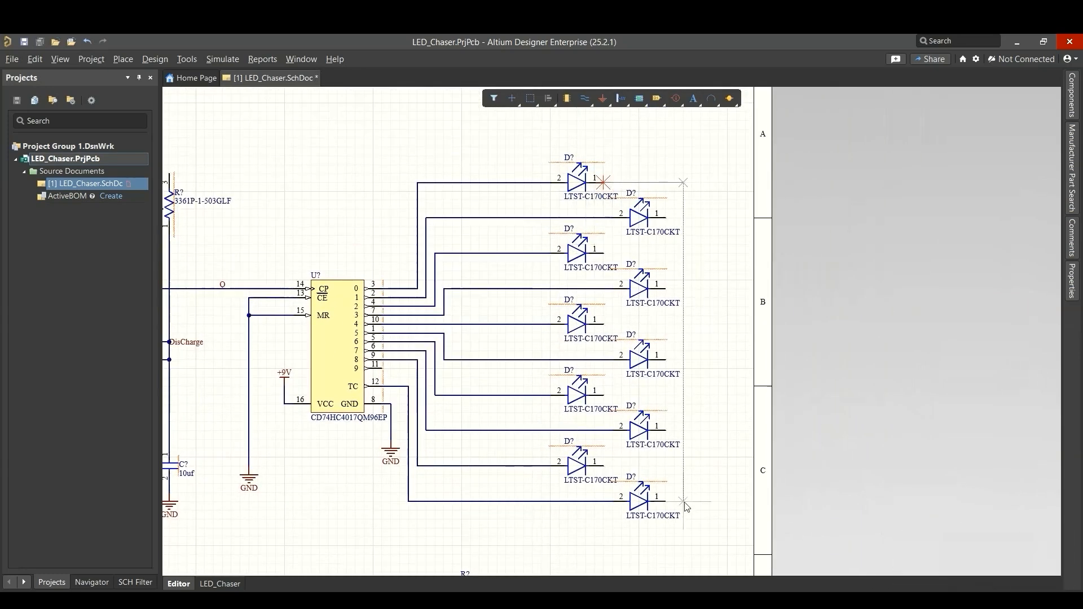
click(667, 503)
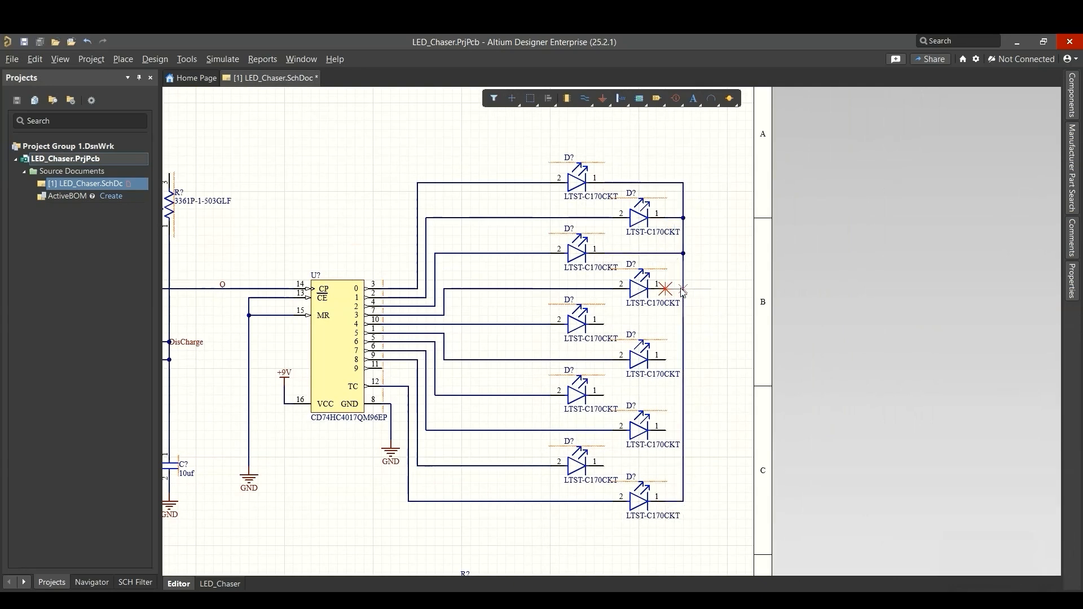
Step: Connect pin 1 of the remaining LEDs to the common vertical wire and save the schematic
click(684, 359)
click(604, 395)
click(684, 395)
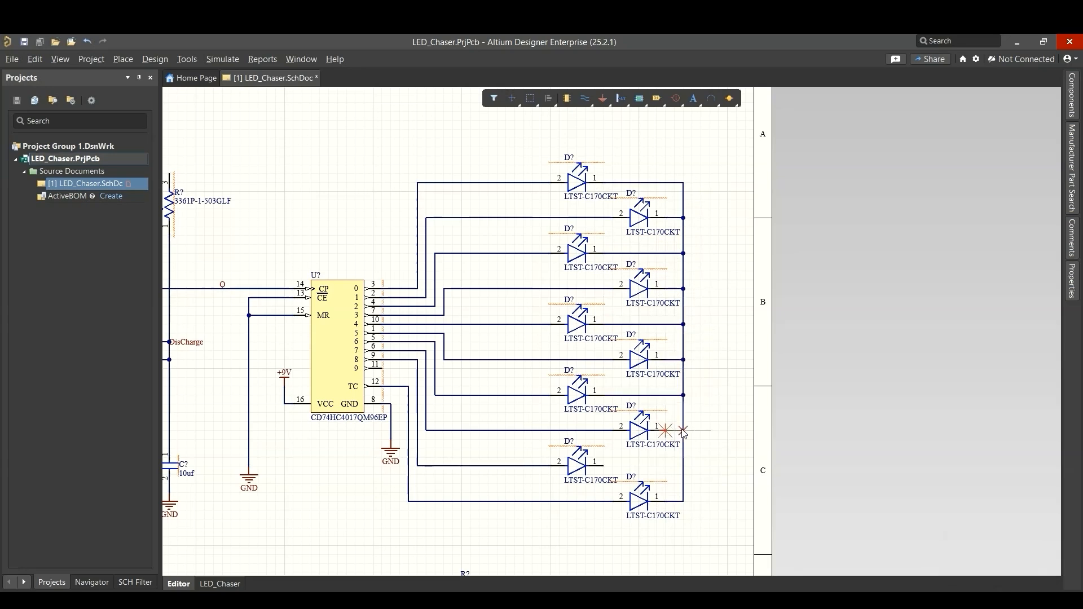
right_click(709, 493)
key(ctrl+s)
Step: Copy a +9V port above the 3361P-1-503GLF trimmer, wire it to pin 3, and save the schematic
ctrl+scroll(702, 473, down, 2)
right_drag(329, 323, 459, 323)
ctrl+scroll(422, 304, up, 3)
click(260, 380)
shift+drag(267, 374, 499, 184)
ctrl+scroll(533, 191, up, 2)
key(ctrl+w)
click(488, 210)
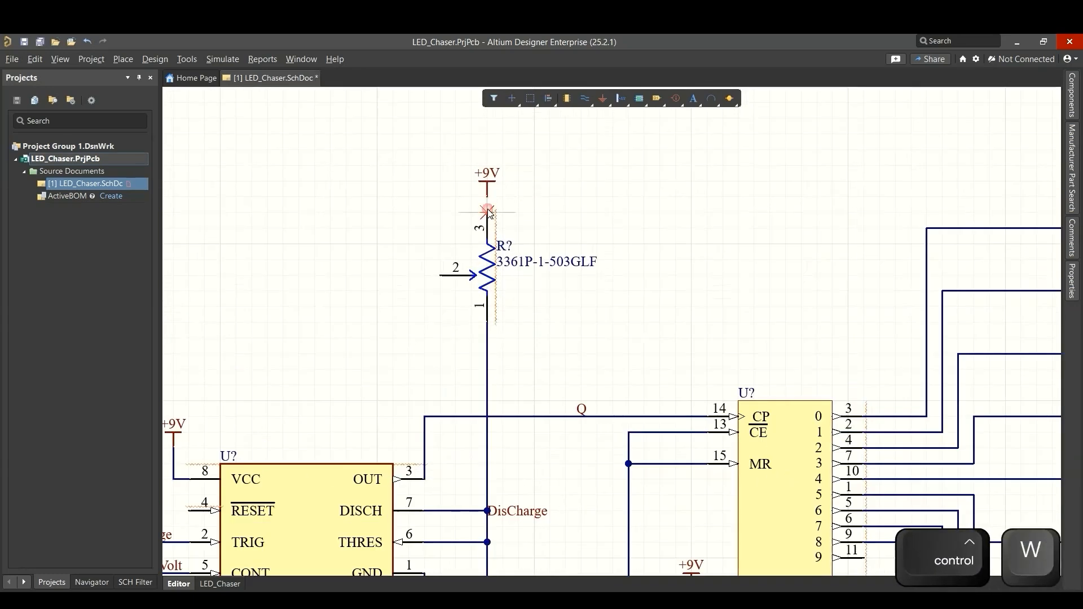
ctrl+scroll(497, 195, down, 1)
key(Escape)
key(ctrl+s)
Step: Wire the trimmer's pin 2 up and around to the wire between pin 3 and +9V, and save the schematic
ctrl+scroll(563, 221, down, 1)
right_drag(562, 224, 603, 283)
ctrl+scroll(531, 305, up, 3)
key(ctrl+w)
click(502, 320)
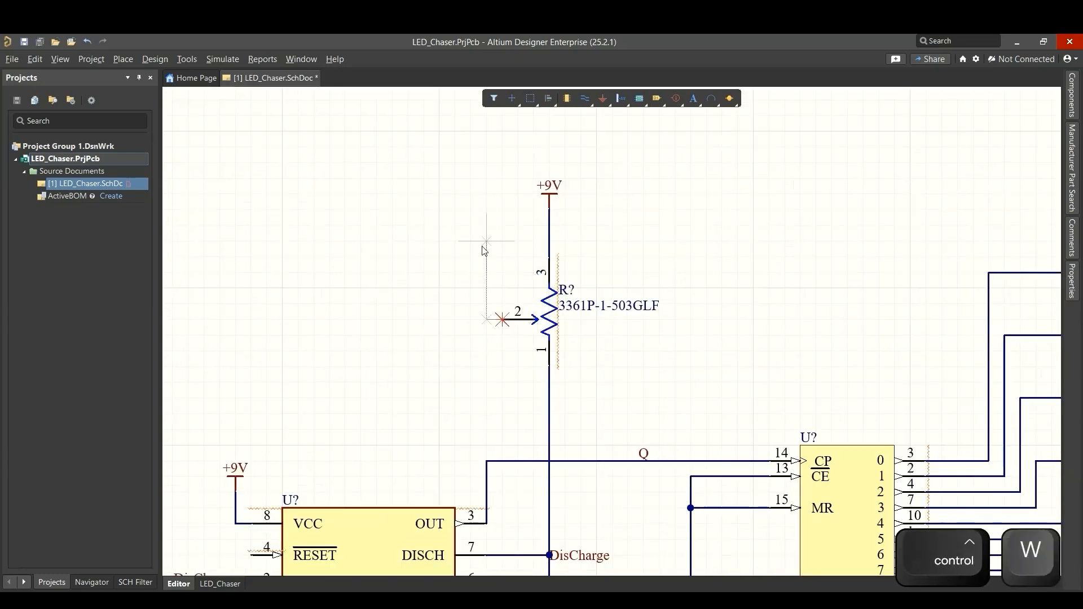
click(550, 242)
right_click(430, 254)
key(ctrl+s)
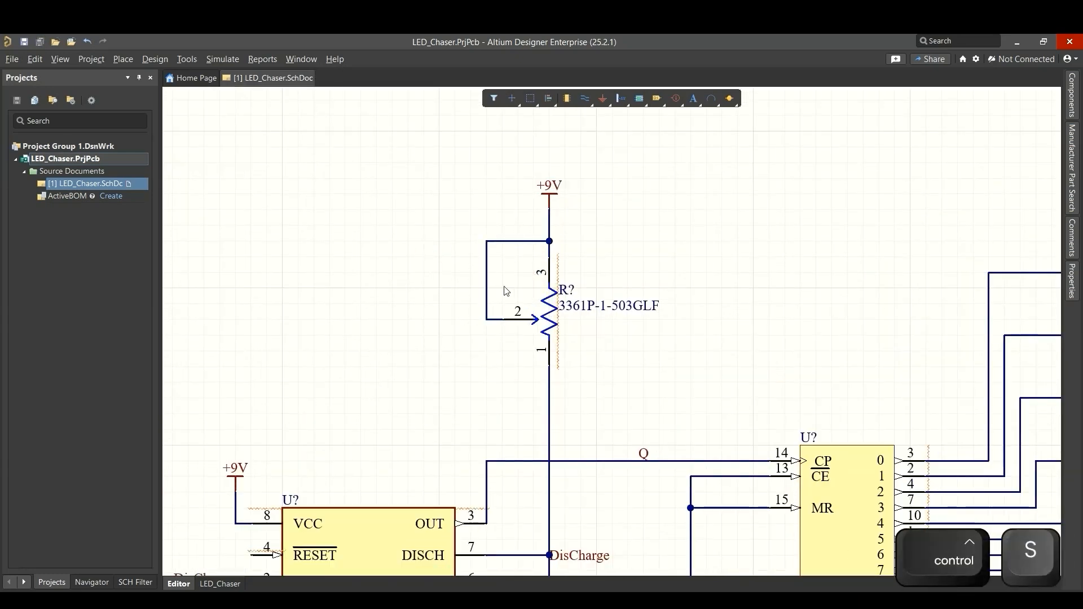
Step: Set the trimmer's comment to "50k ohm" and save the schematic
double_click(546, 314)
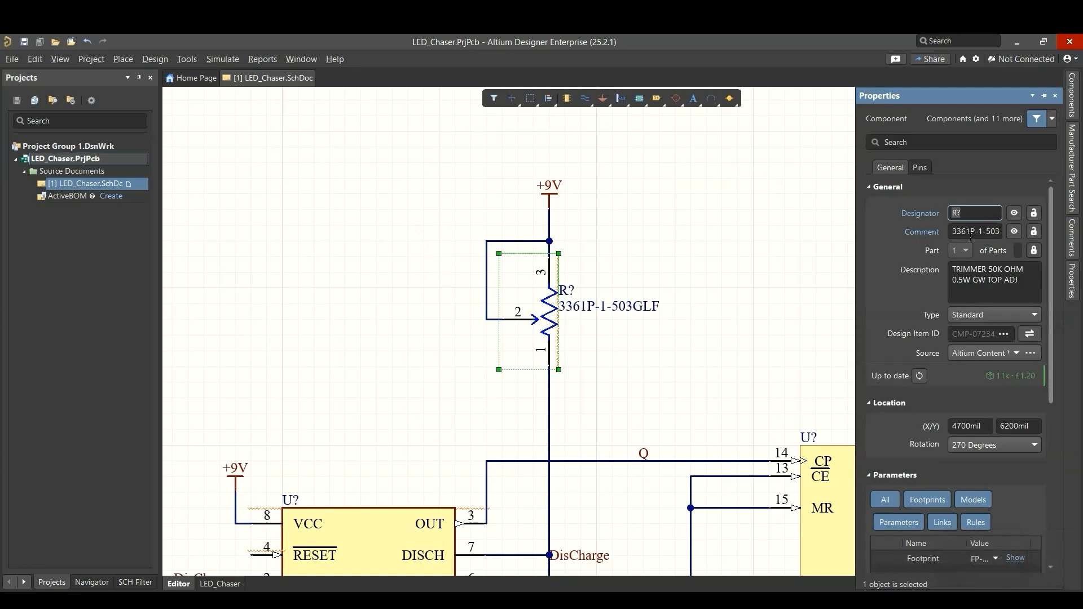
click(980, 232)
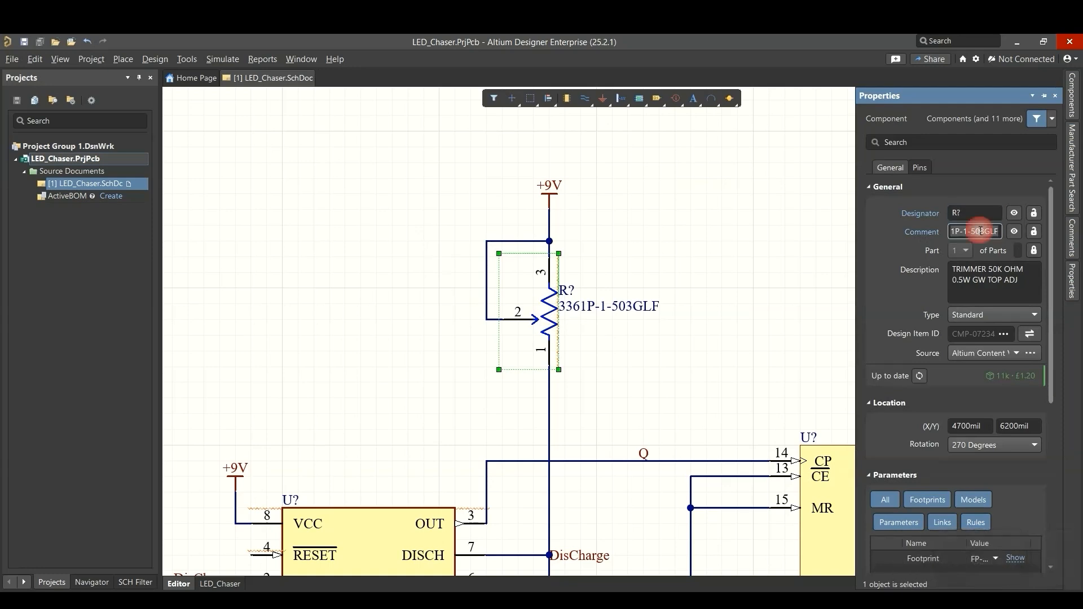
text(50k ohm)
key(Return)
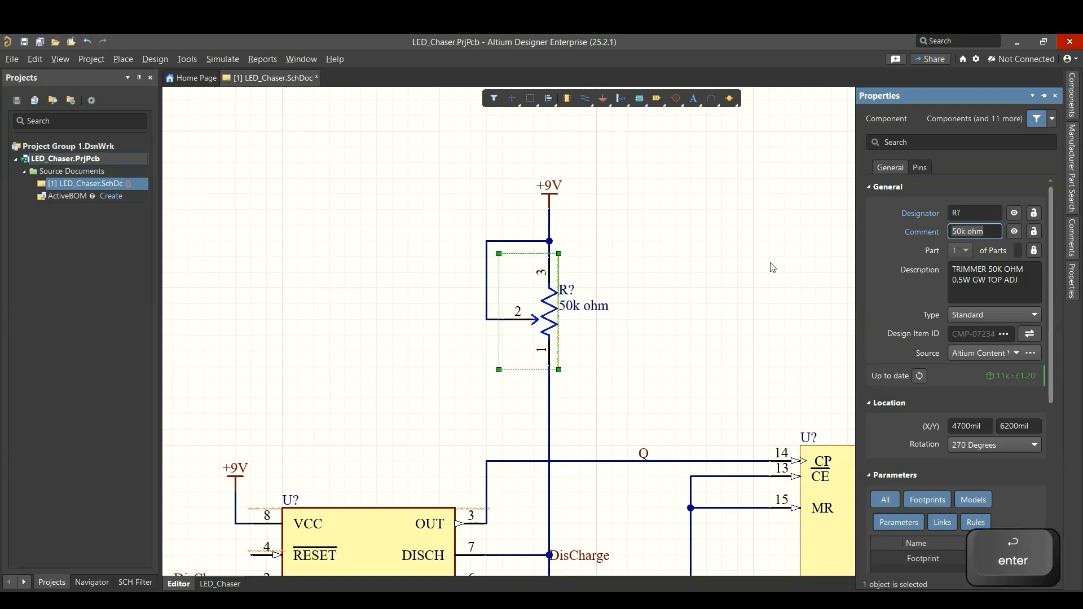
click(695, 337)
key(ctrl+s)
Step: Set the comment of the RC0805FR-071KL resistor to "220 ohm" and bring its footprint and resistance parameters into view
ctrl+scroll(685, 330, down, 1)
right_drag(685, 330, 626, 226)
ctrl+scroll(576, 402, up, 1)
right_drag(576, 401, 568, 382)
ctrl+scroll(568, 382, down, 2)
right_drag(610, 438, 559, 416)
right_drag(661, 491, 528, 386)
ctrl+scroll(627, 438, up, 3)
double_click(639, 462)
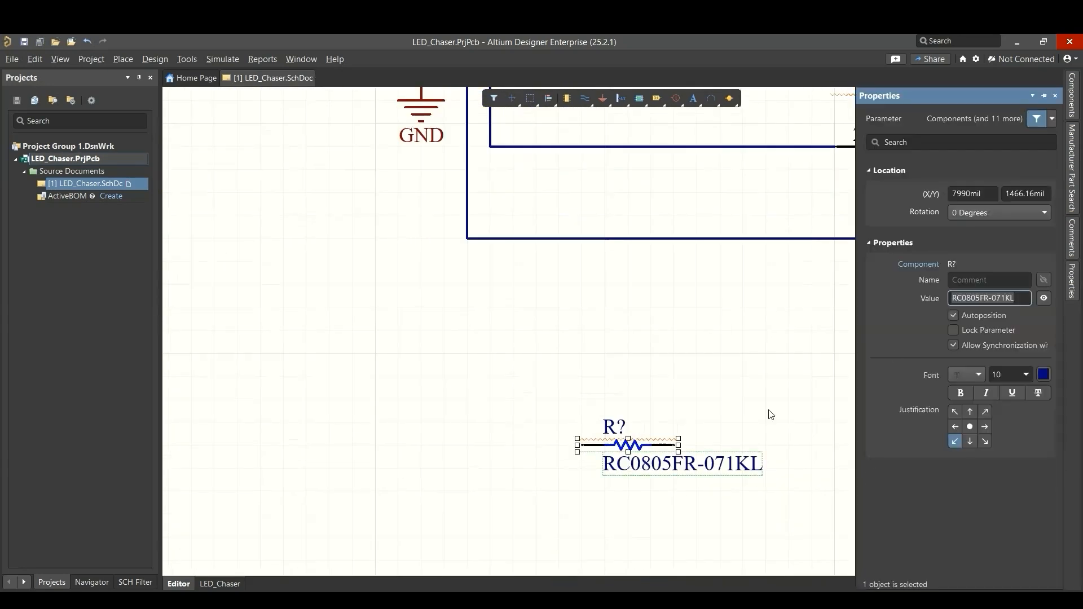
click(623, 446)
click(975, 231)
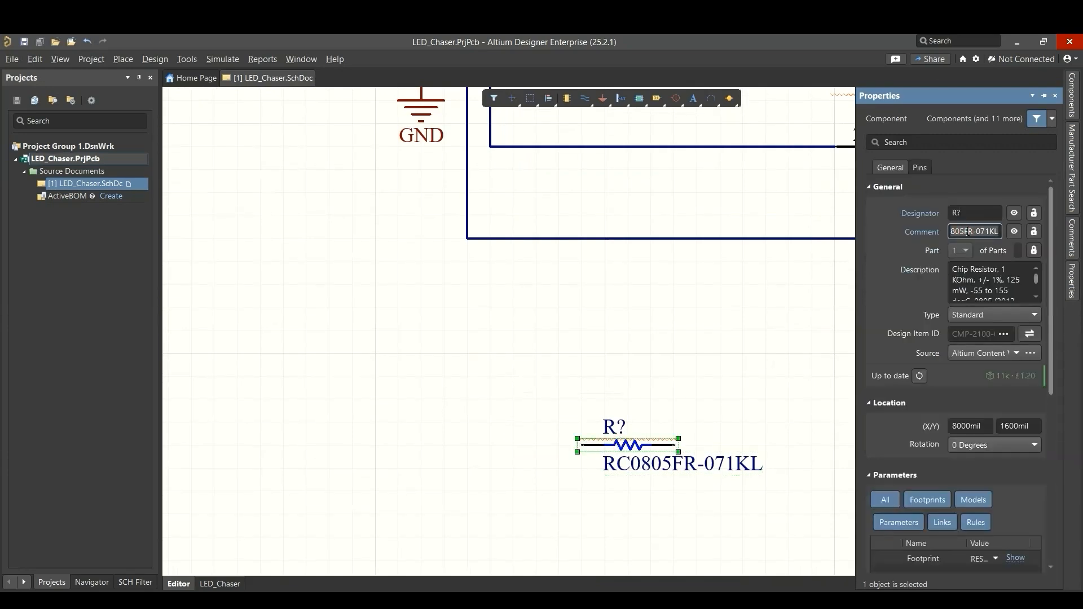
text(220 ohm)
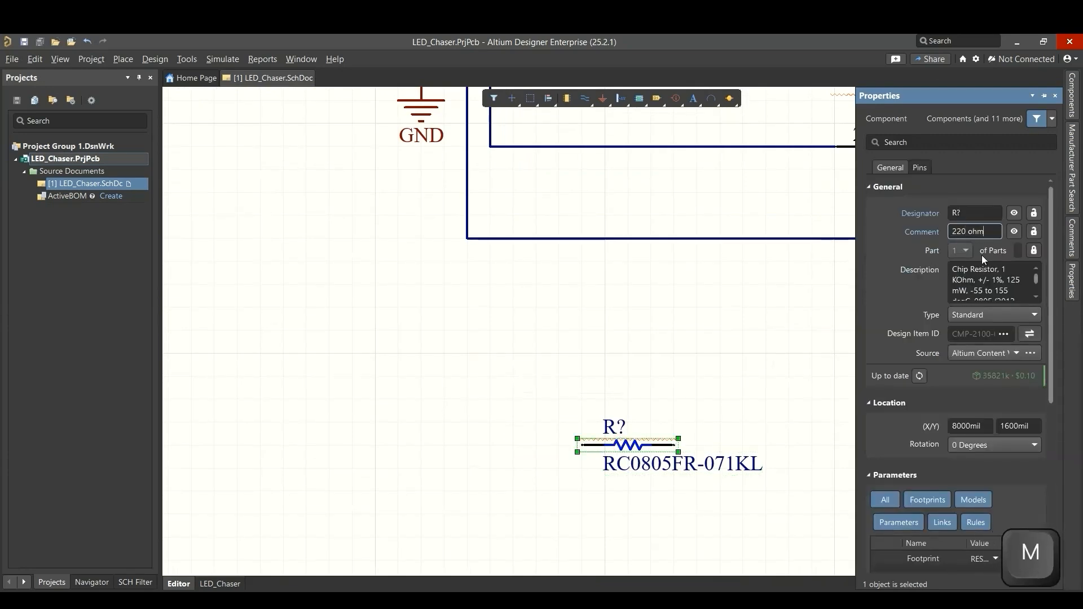
key(Return)
scroll(1015, 282, down, 4)
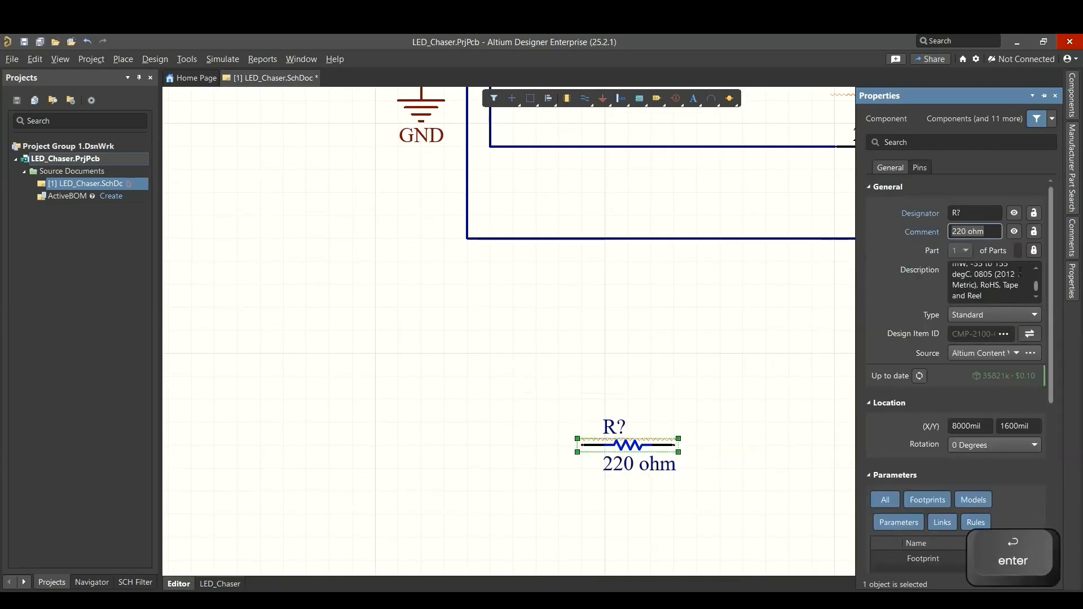
scroll(1010, 305, down, 4)
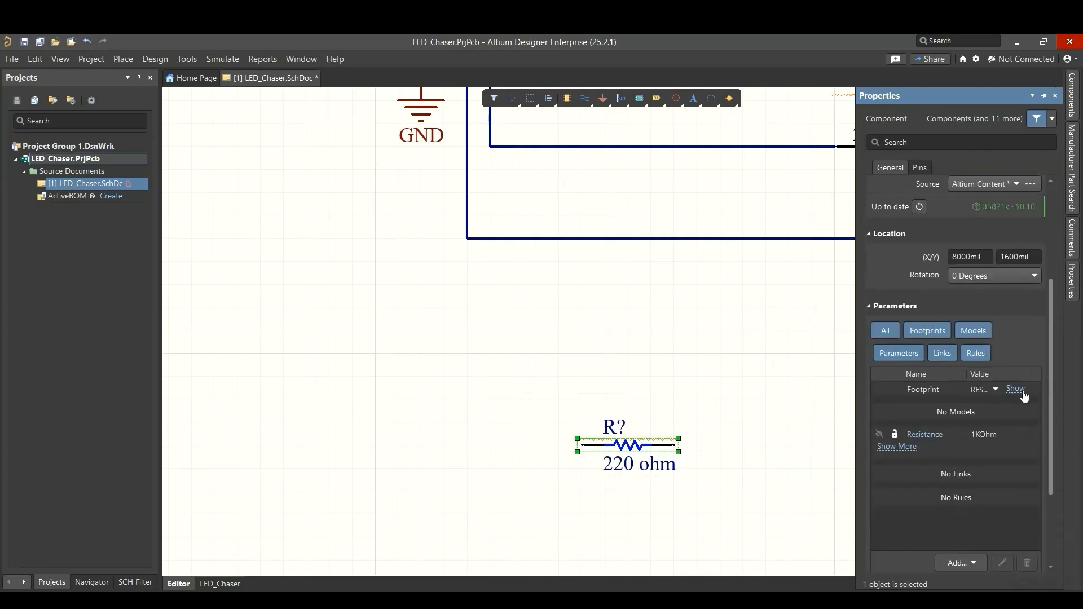
Step: Change the resistor's Resistance parameter to match its 220 ohm comment, and save the schematic
click(1020, 391)
click(903, 485)
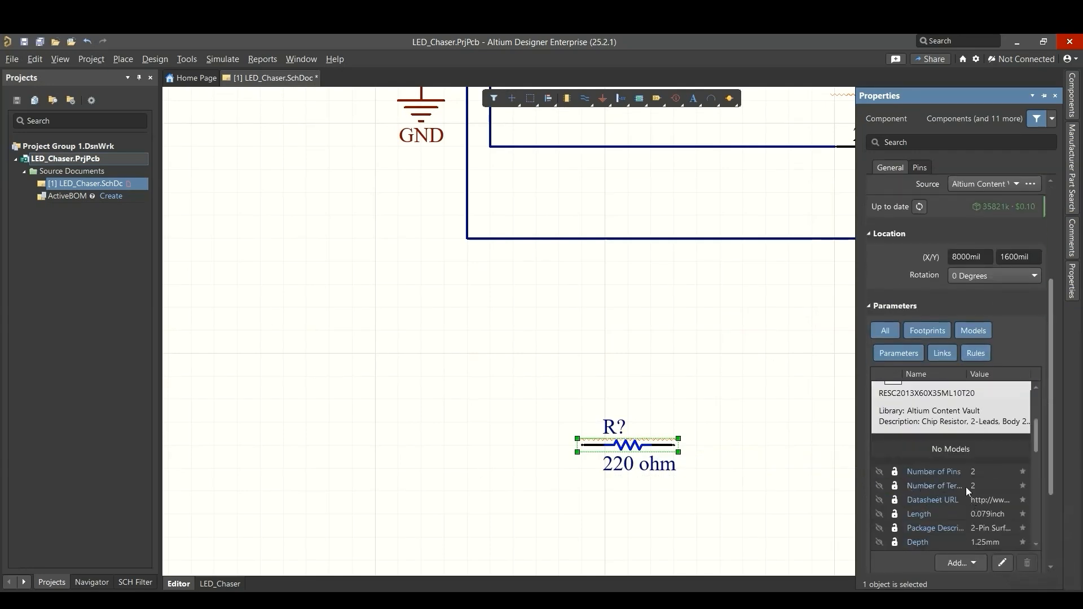
drag(1031, 446, 1041, 483)
click(974, 503)
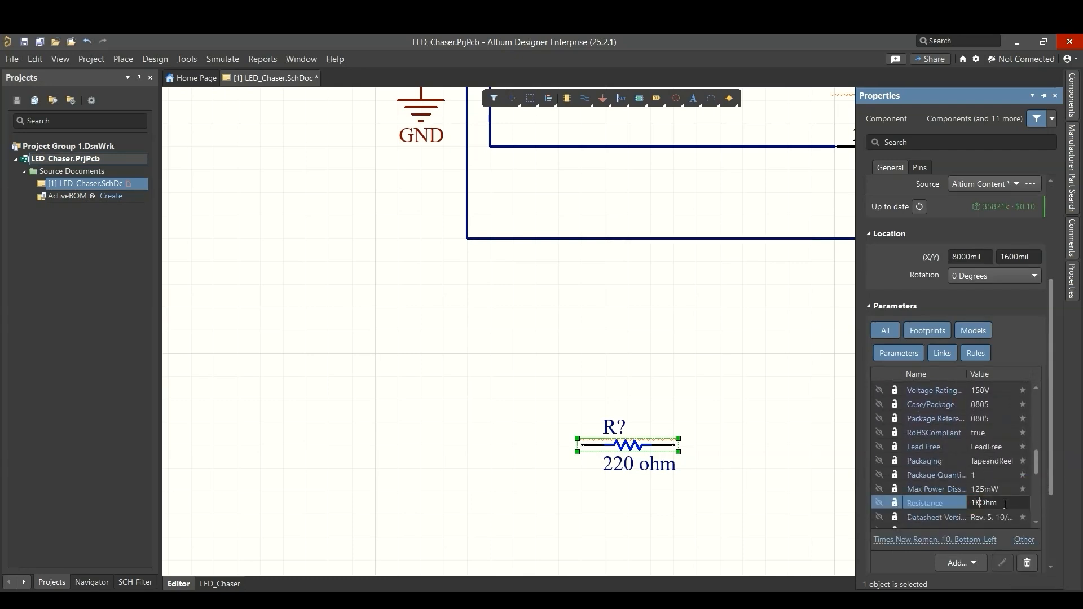
key(BackSpace)
text(20)
click(662, 382)
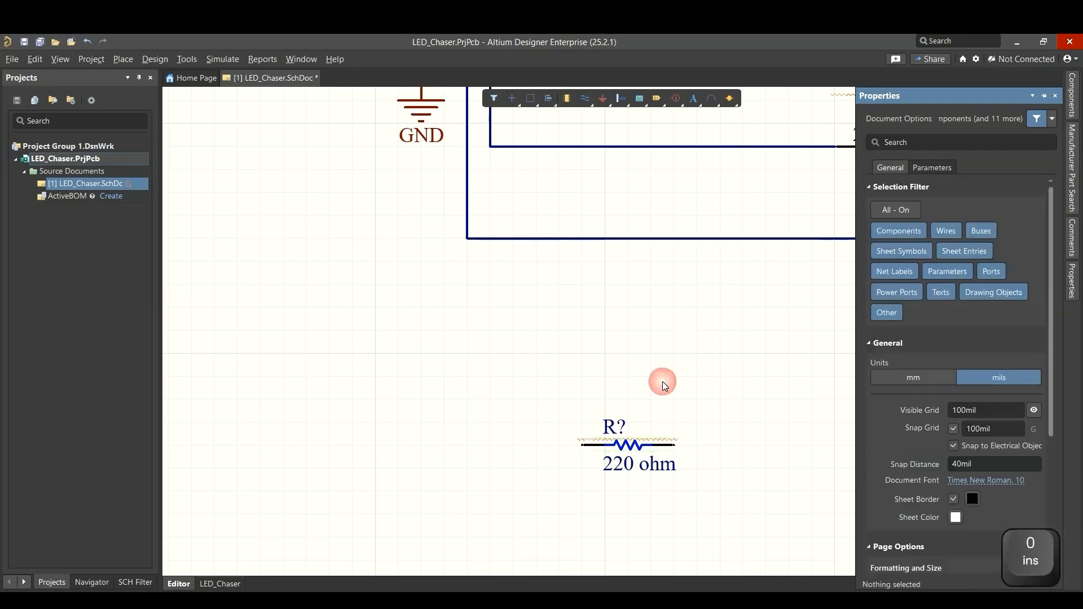
key(ctrl+s)
Step: Set the Capacitance parameter of the 10uf capacitor below the NE555's THRES pin to 10 uF
ctrl+scroll(533, 340, down, 6)
right_drag(498, 339, 615, 391)
double_click(326, 297)
scroll(968, 361, down, 3)
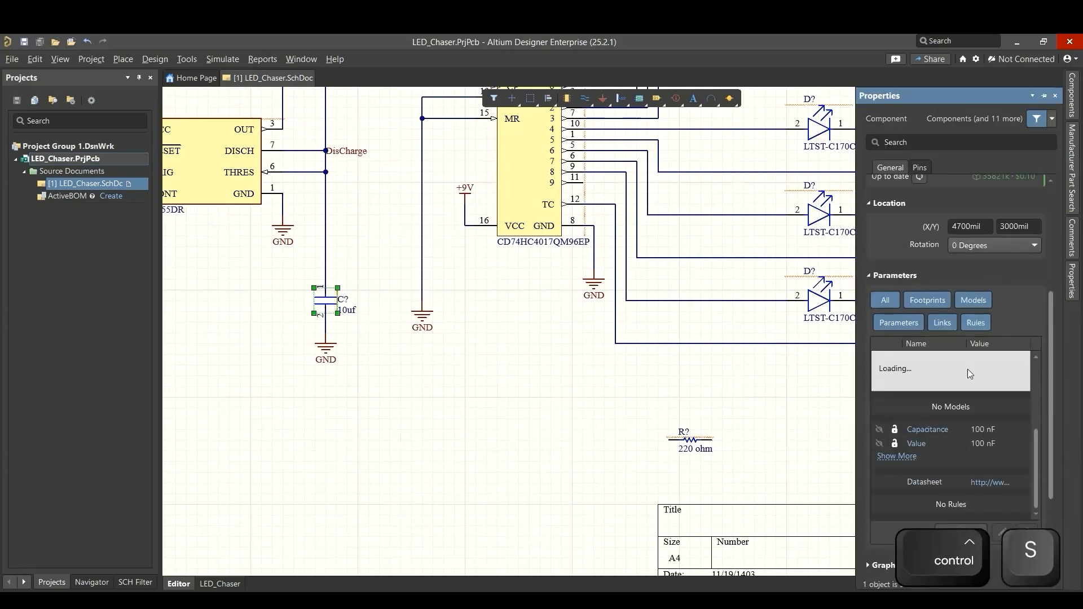
click(903, 458)
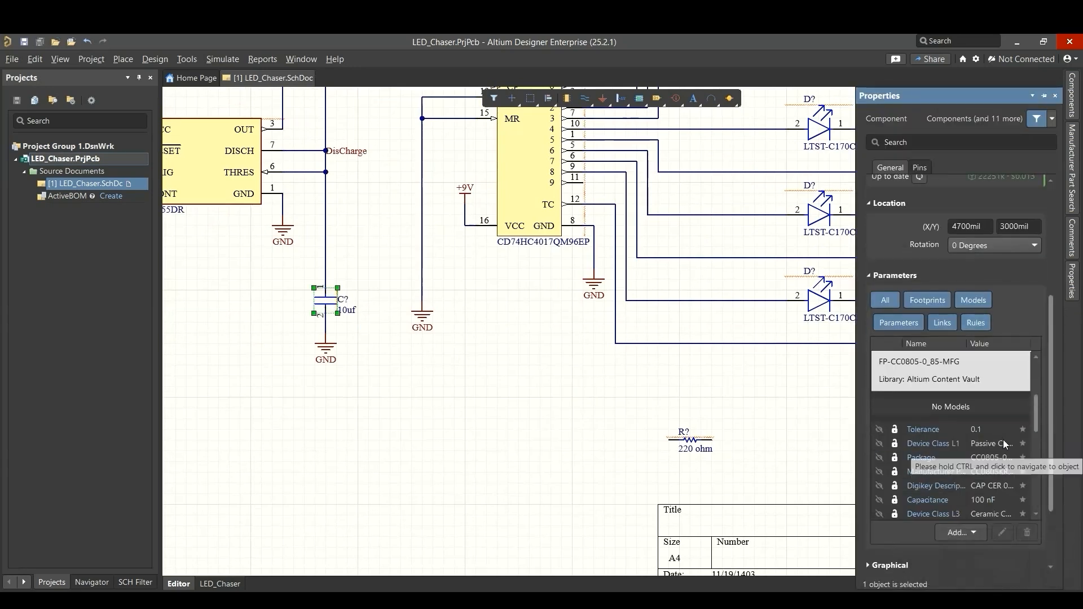
click(981, 495)
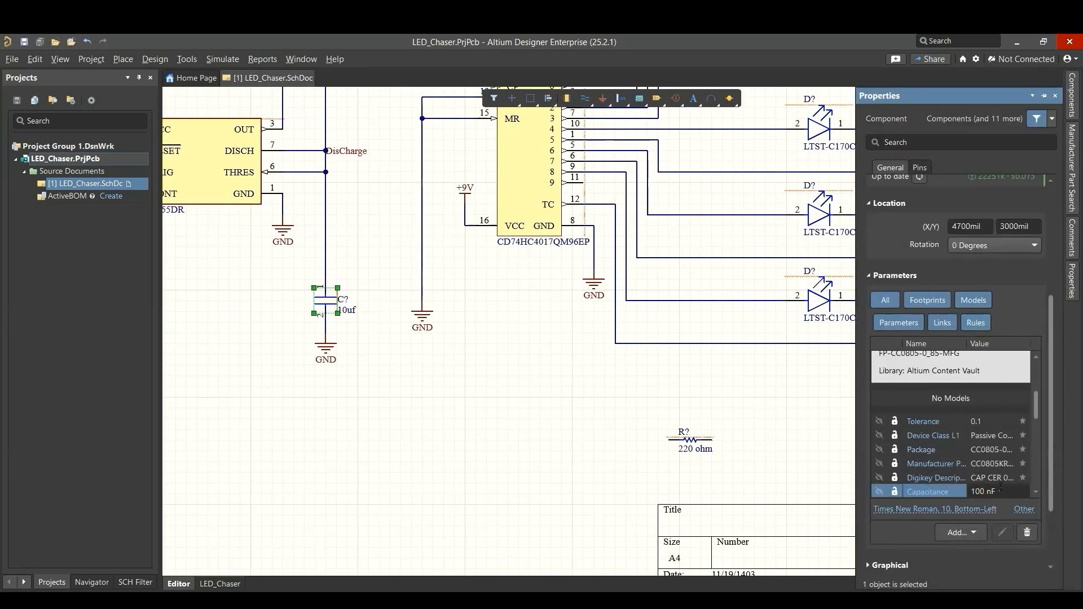
key(BackSpace)
text(u)
key(Left)
key(Left)
key(BackSpace)
click(983, 447)
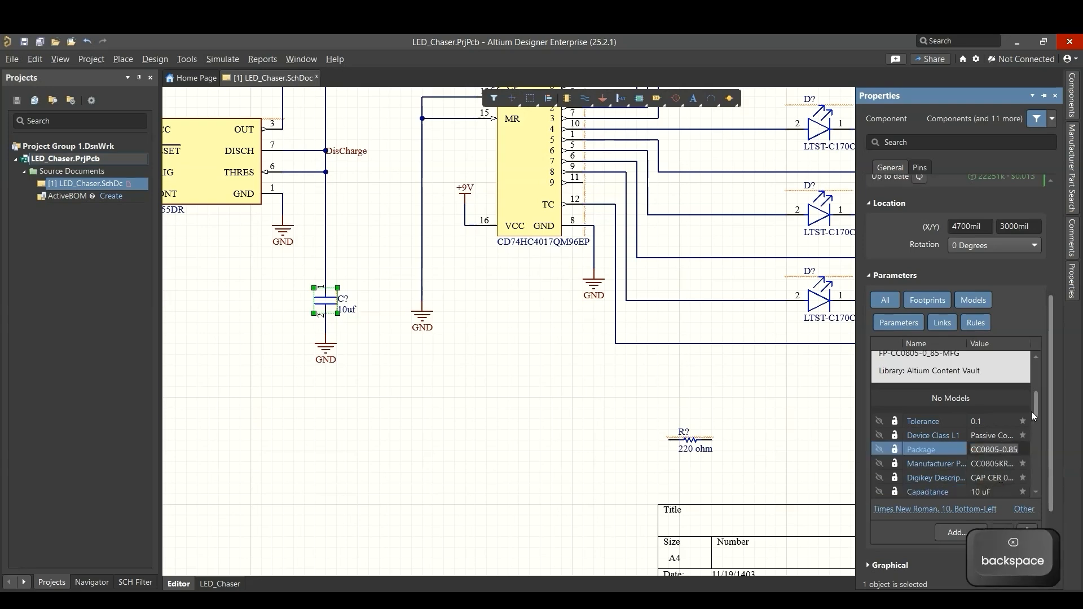
Step: Set the same capacitor's Value parameter to 10 uF and save the schematic
drag(1033, 416, 1037, 423)
click(986, 443)
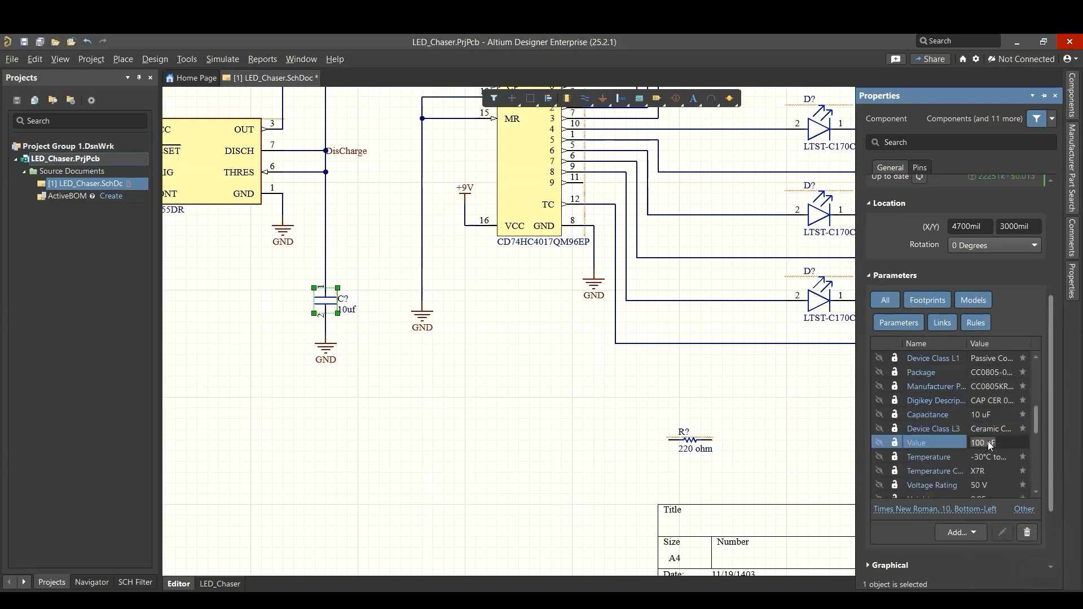
key(BackSpace)
text(u)
key(Left)
key(Left)
key(BackSpace)
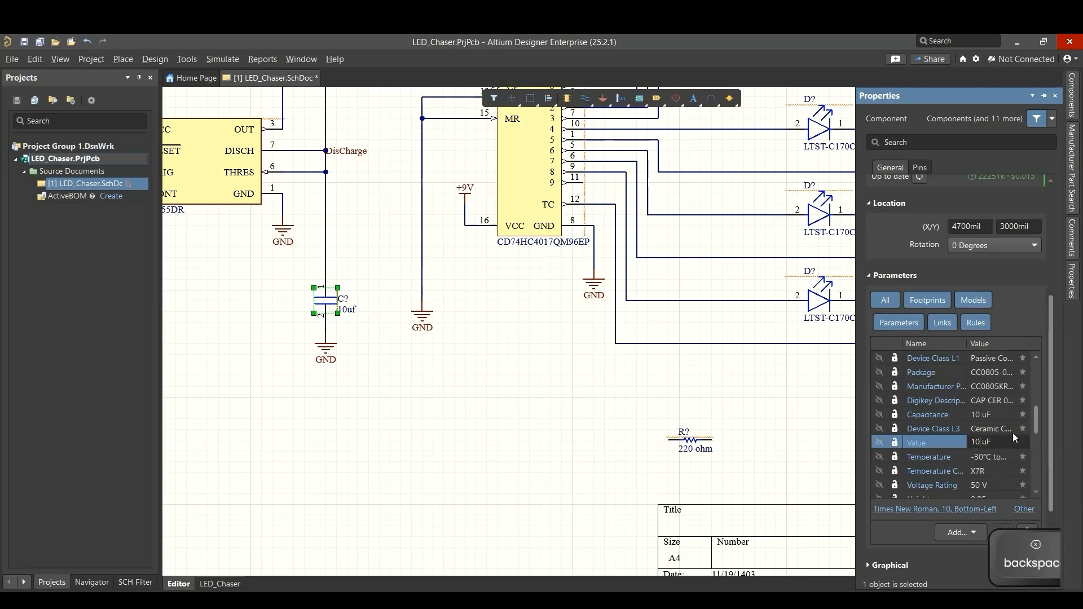
drag(1038, 421, 1041, 474)
click(611, 443)
scroll(504, 442, down, 3)
key(ctrl+s)
Step: Set the Capacitance and Value parameters of the 10nf capacitor on the ContVolt net to 10 nF, and save
scroll(499, 432, down, 5)
scroll(308, 359, up, 6)
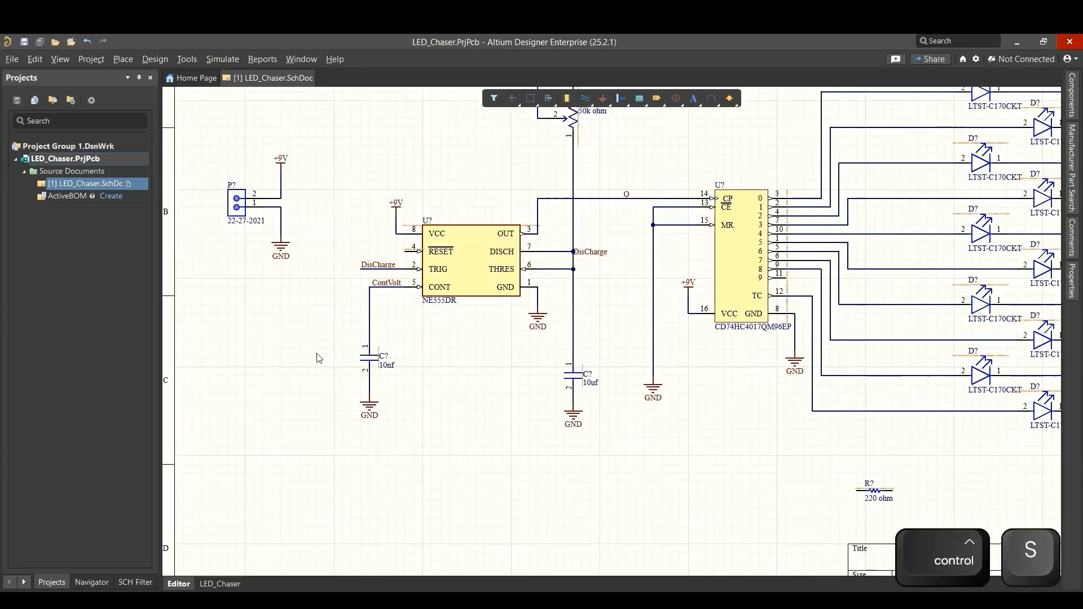
click(364, 361)
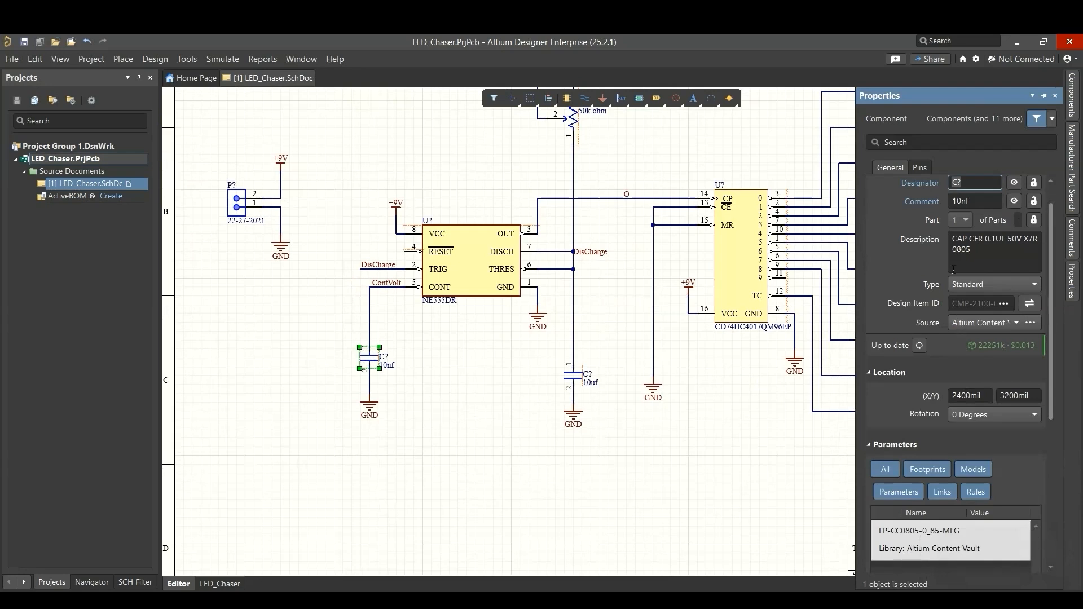
scroll(959, 429, down, 3)
click(996, 552)
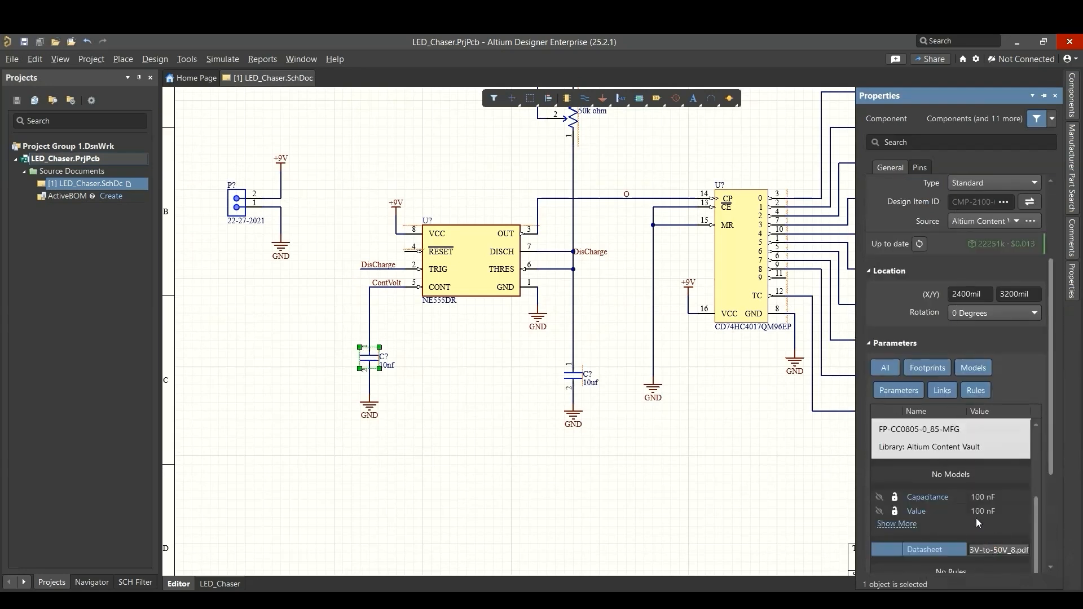
click(980, 498)
key(BackSpace)
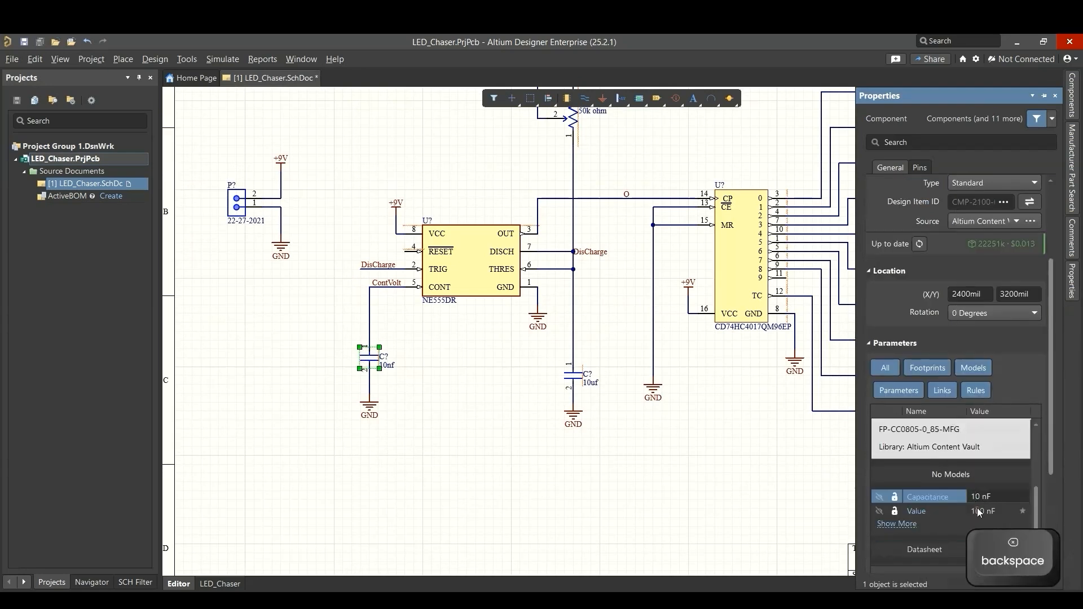
click(978, 511)
key(BackSpace)
click(758, 520)
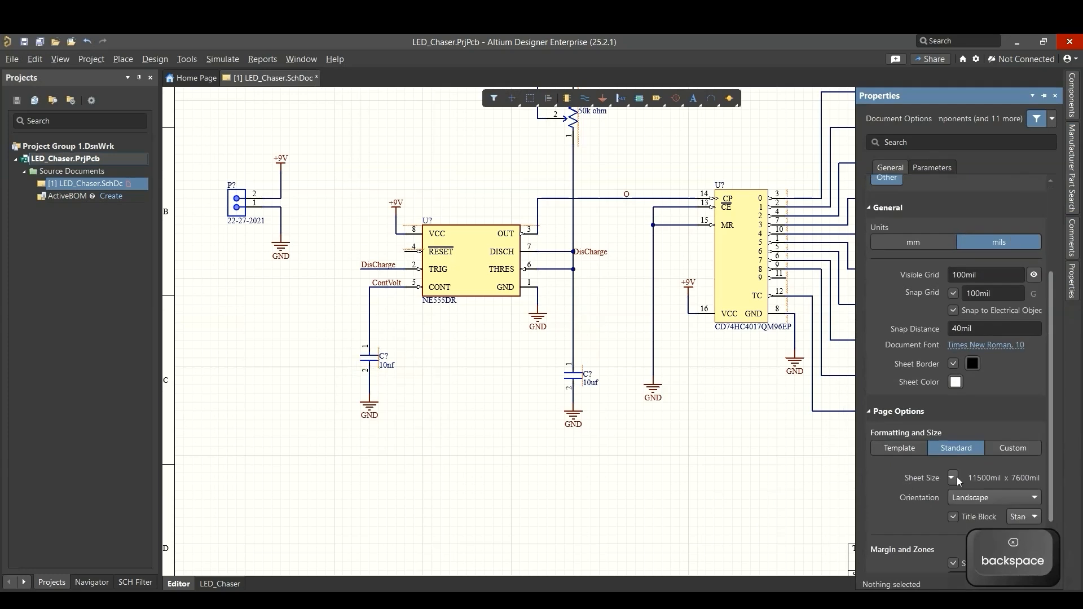
ctrl+scroll(812, 460, down, 3)
right_drag(589, 456, 548, 440)
key(ctrl+s)
Step: Wire the LEDs' common cathode line from the lowest LED down to the nearer end of the 220 ohm resistor
ctrl+scroll(607, 448, up, 2)
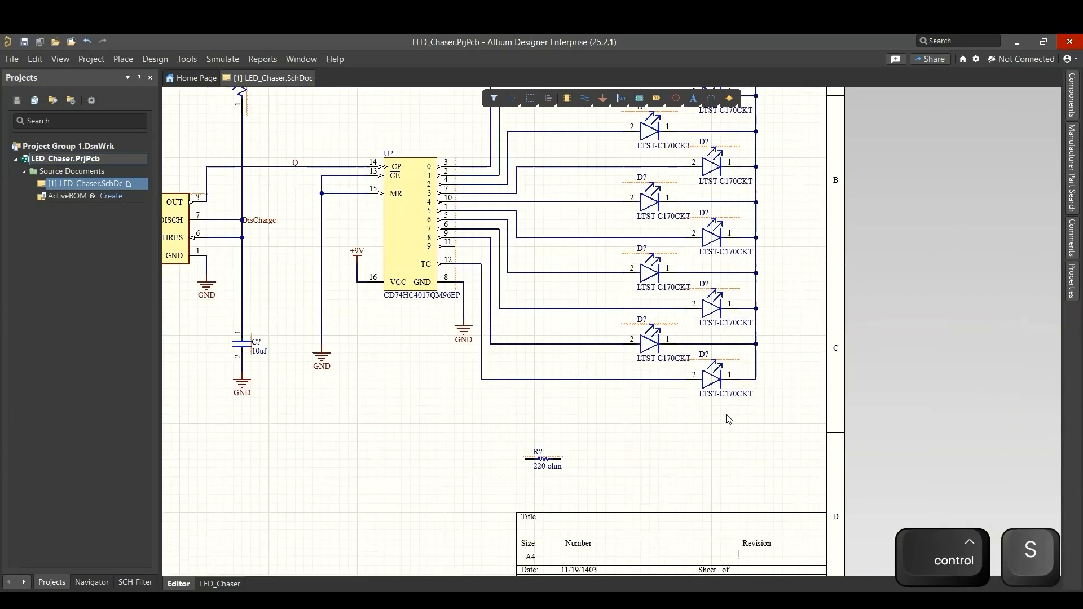
key(ctrl+w)
click(757, 379)
click(644, 469)
click(561, 459)
right_click(625, 484)
Step: Copy a GND port beside the 220 ohm resistor, wire it to the resistor's free end, and save the schematic
shift+drag(319, 360, 507, 473)
ctrl+scroll(482, 456, up, 1)
key(ctrl+w)
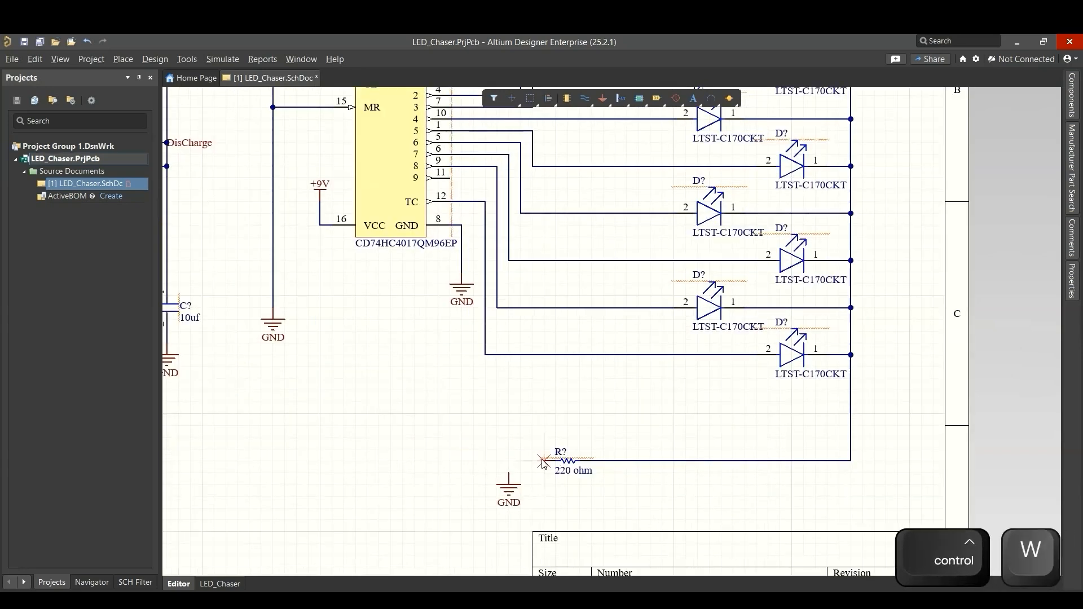
right_click(499, 434)
key(ctrl+s)
Step: Start a net label for the LEDs' common line and name its net "cathode"
ctrl+scroll(557, 396, down, 2)
right_drag(558, 397, 497, 474)
ctrl+scroll(564, 313, up, 1)
key(p)
key(n)
key(Tab)
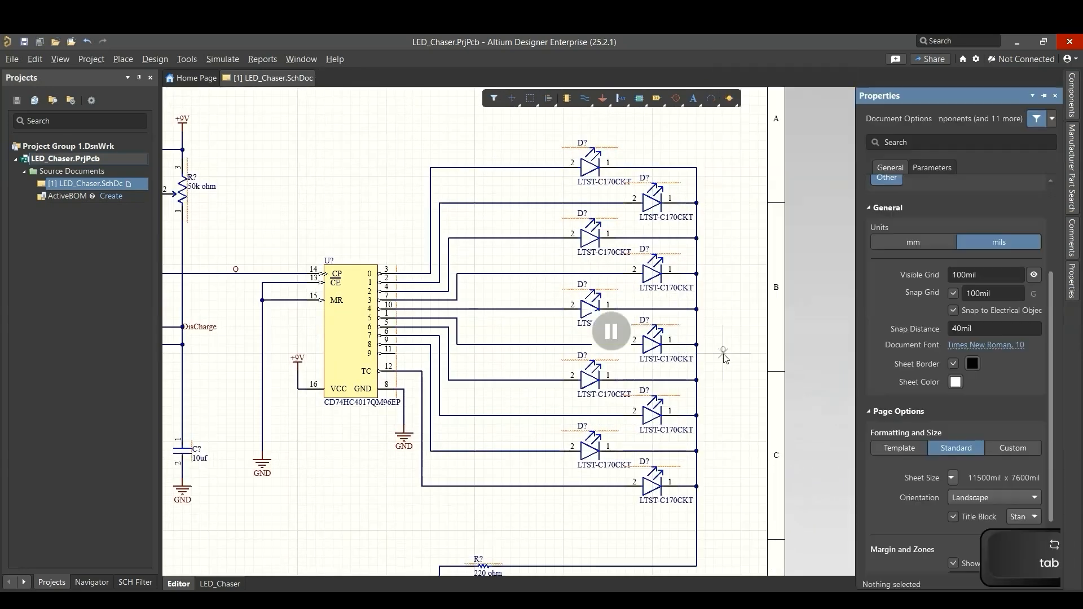
text(cathode)
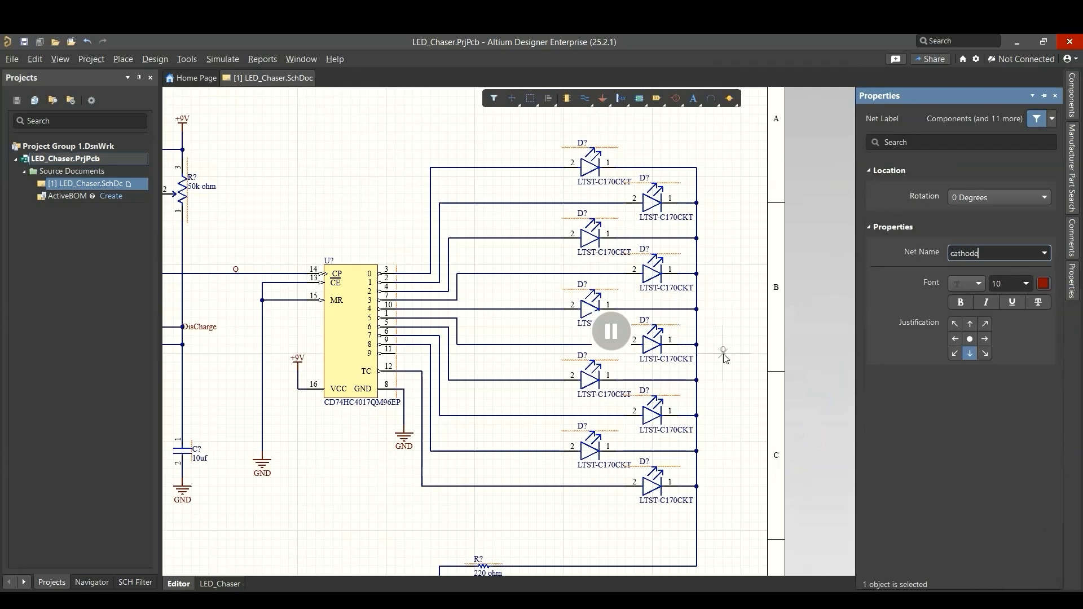
key(Return)
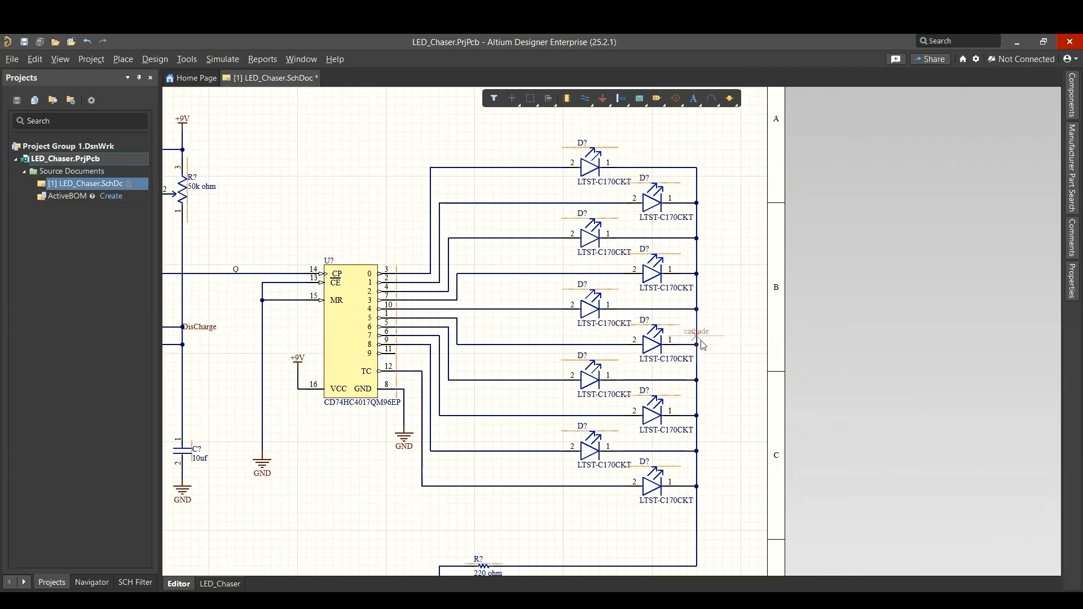
Step: Set the label's justification to bottom right, place it on the common line below the lowest LED, and save
key(Tab)
click(956, 340)
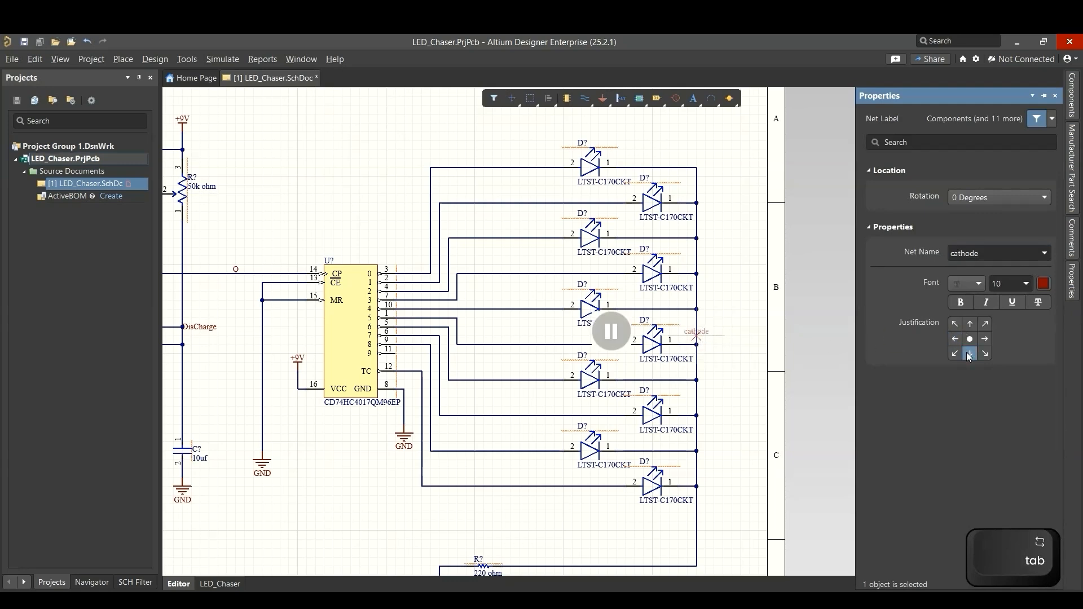
click(971, 354)
click(958, 354)
click(986, 354)
click(612, 331)
click(699, 535)
right_click(722, 515)
key(ctrl+s)
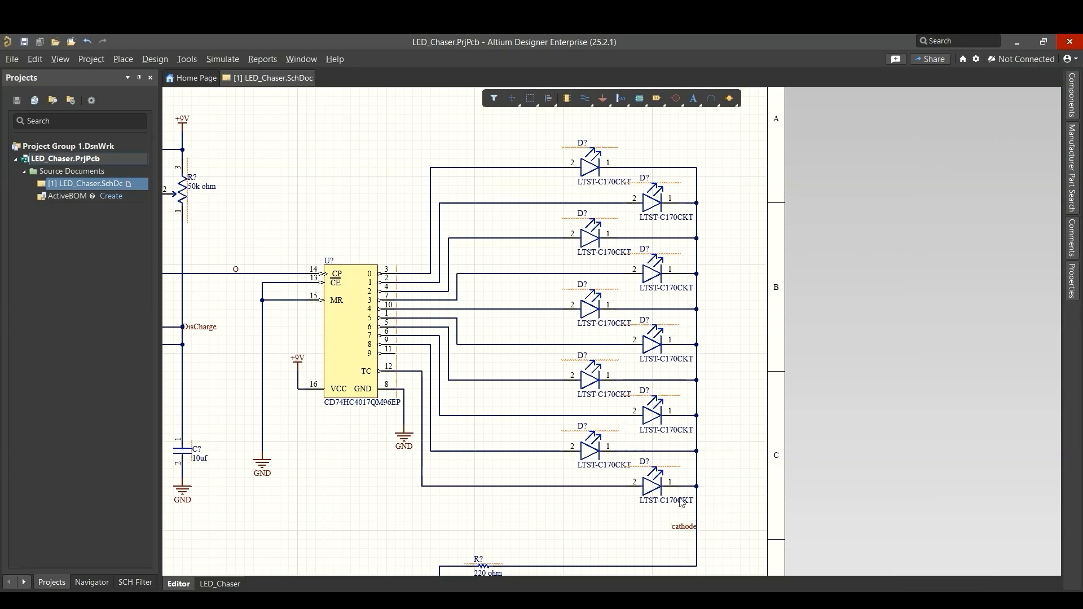
Step: Save the schematic, start its annotation with the Across Then Down processing order, and update the proposed designator changes
ctrl+scroll(715, 483, down, 1)
right_drag(716, 459, 722, 384)
ctrl+scroll(724, 388, down, 4)
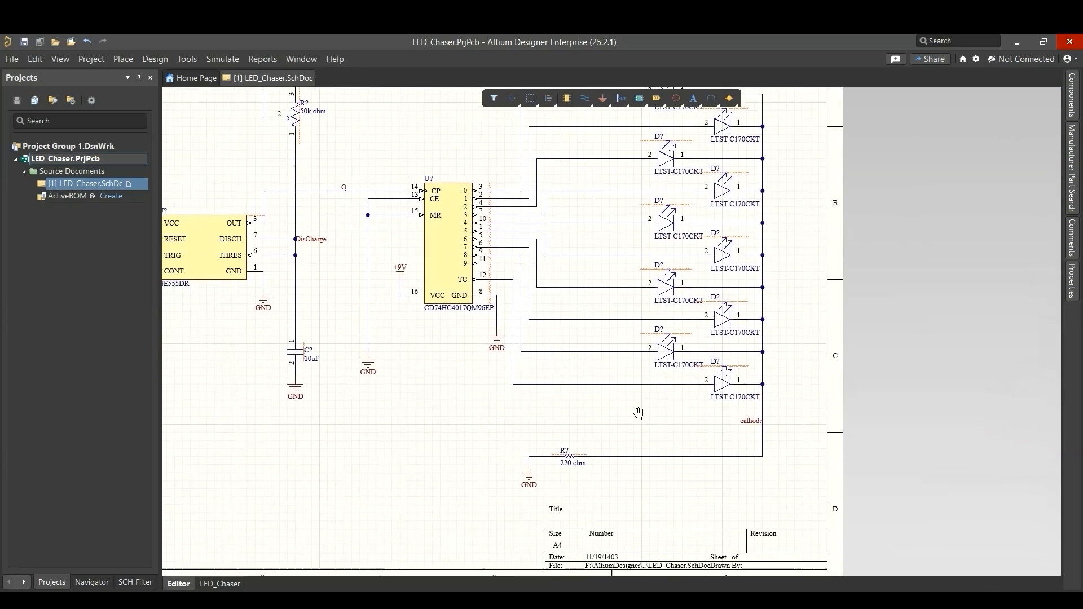
key(ctrl+s)
ctrl+scroll(319, 475, down, 1)
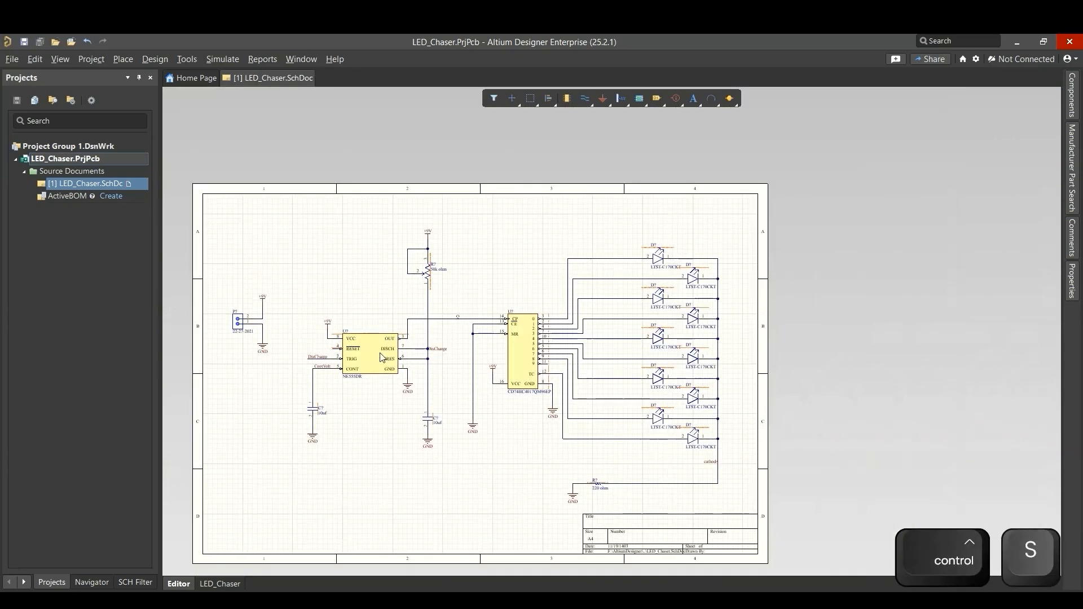
ctrl+scroll(384, 355, up, 1)
click(187, 58)
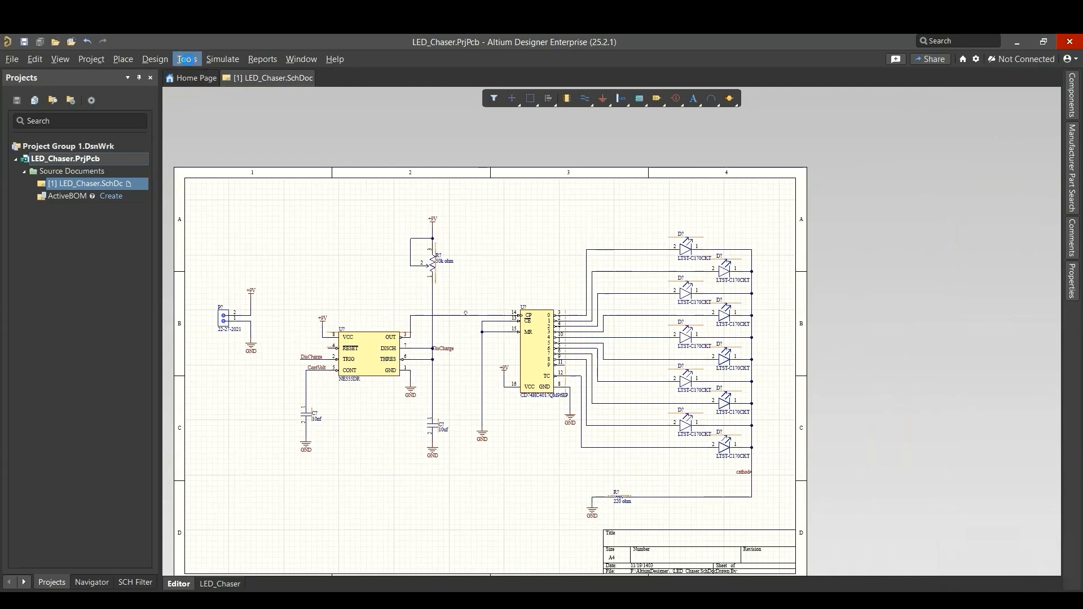
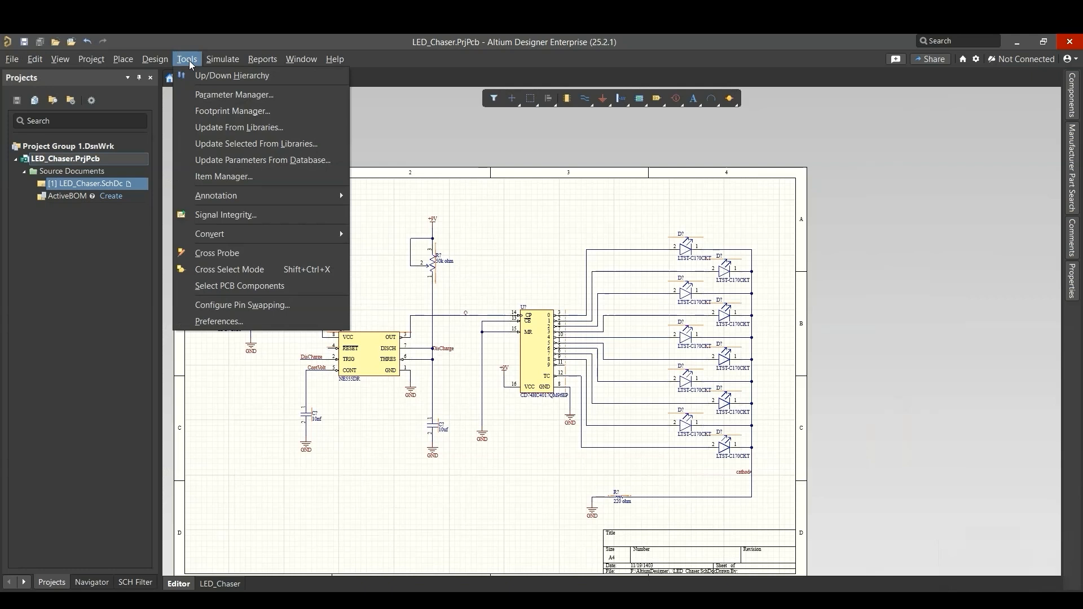
mouse_move(333, 196)
click(411, 202)
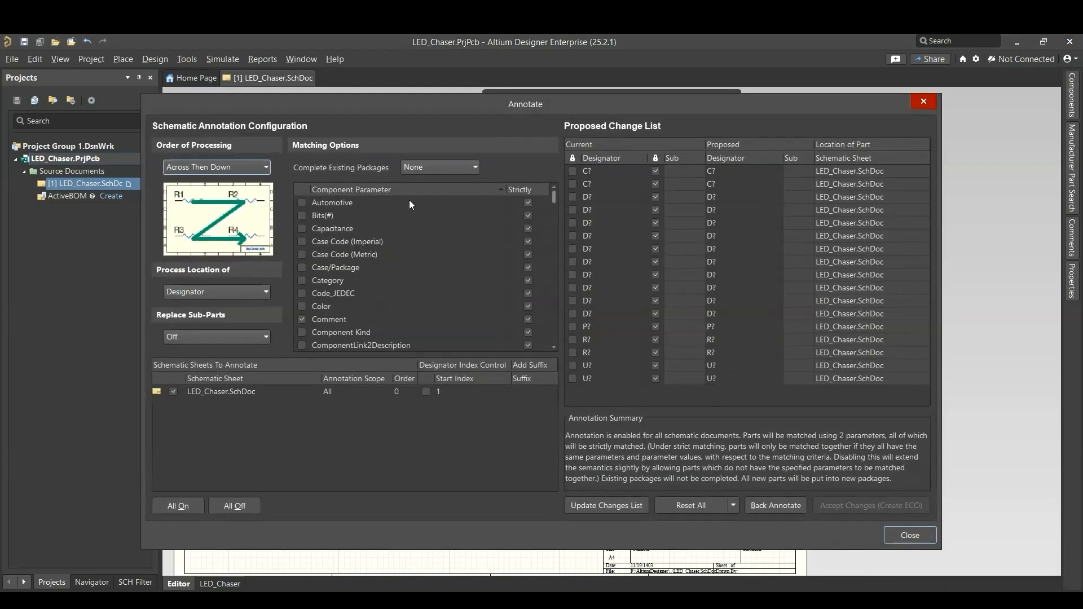
click(235, 167)
click(229, 215)
click(616, 505)
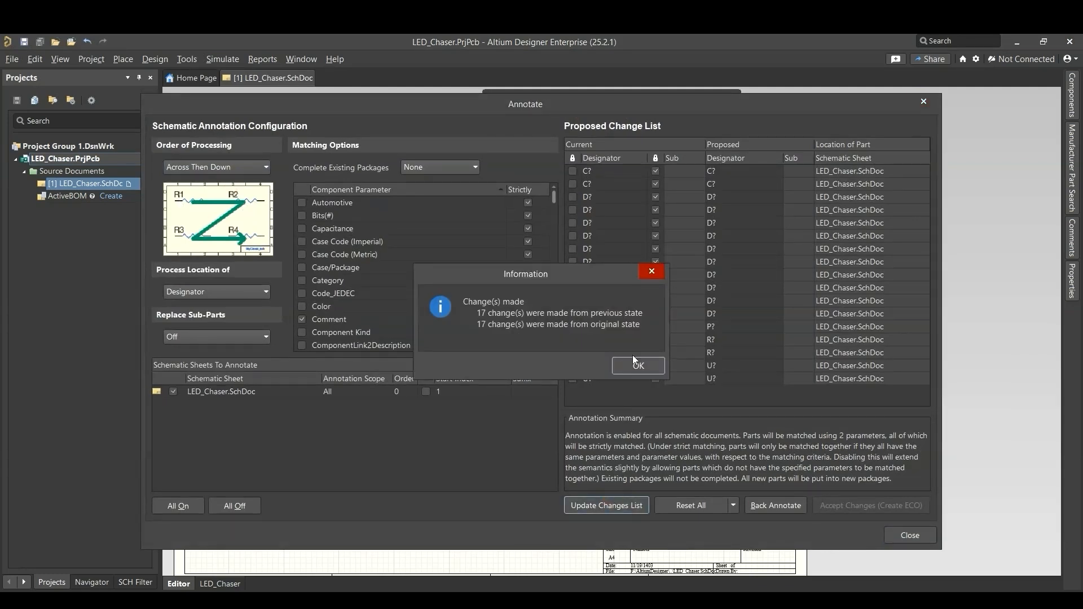
click(638, 364)
Step: Create the engineering change order for the new designators, validate and execute its changes, and close the annotation
click(849, 504)
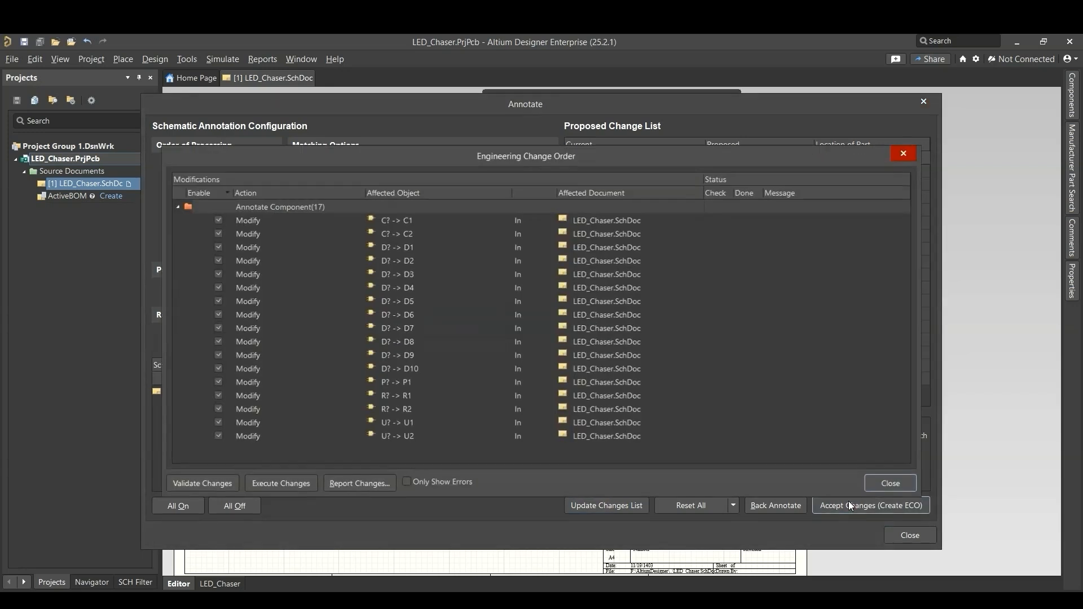
click(223, 485)
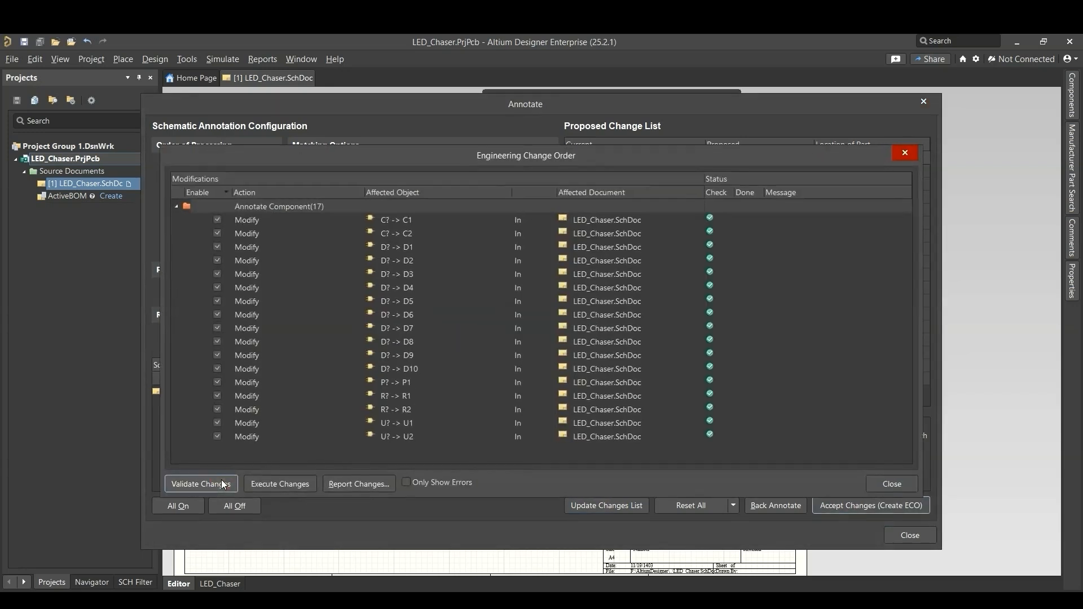
click(276, 480)
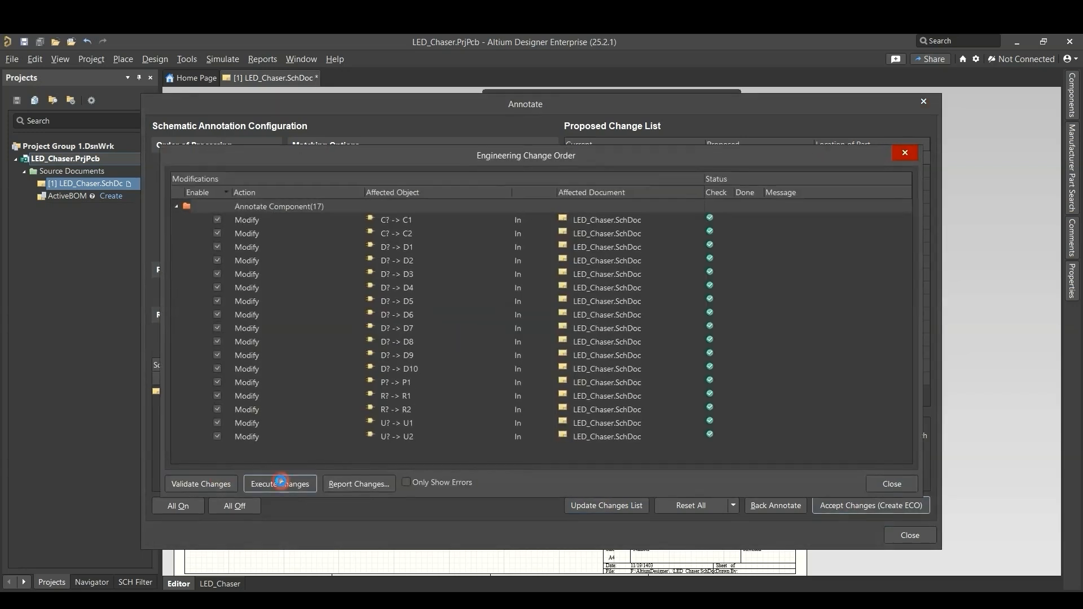
click(889, 486)
click(909, 534)
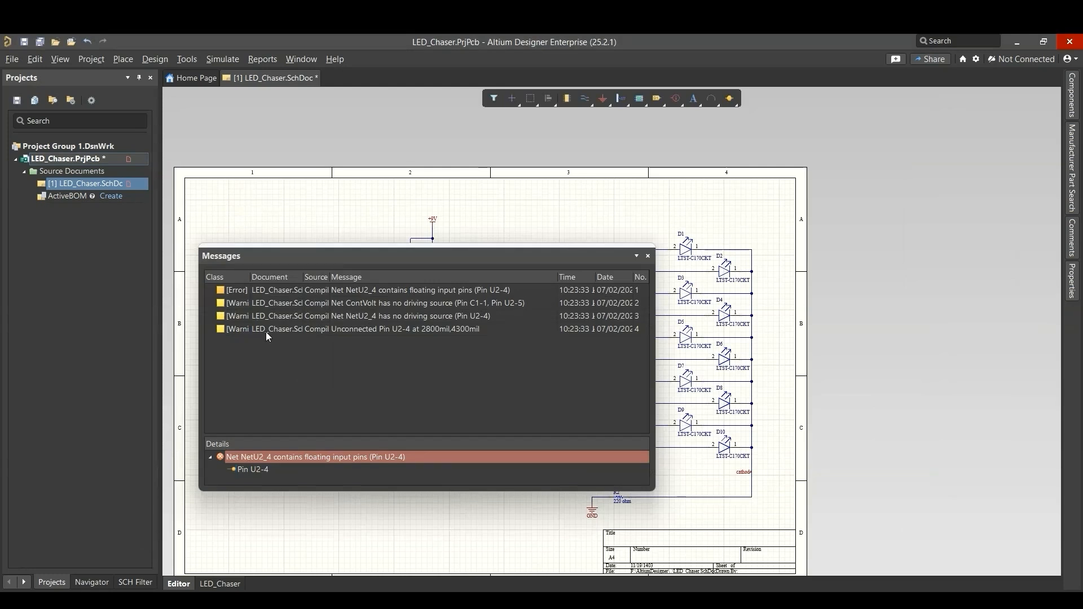
Step: Locate the pin behind the first compile error on the schematic, then close the messages and clear the highlighting
double_click(292, 292)
ctrl+scroll(812, 406, down, 6)
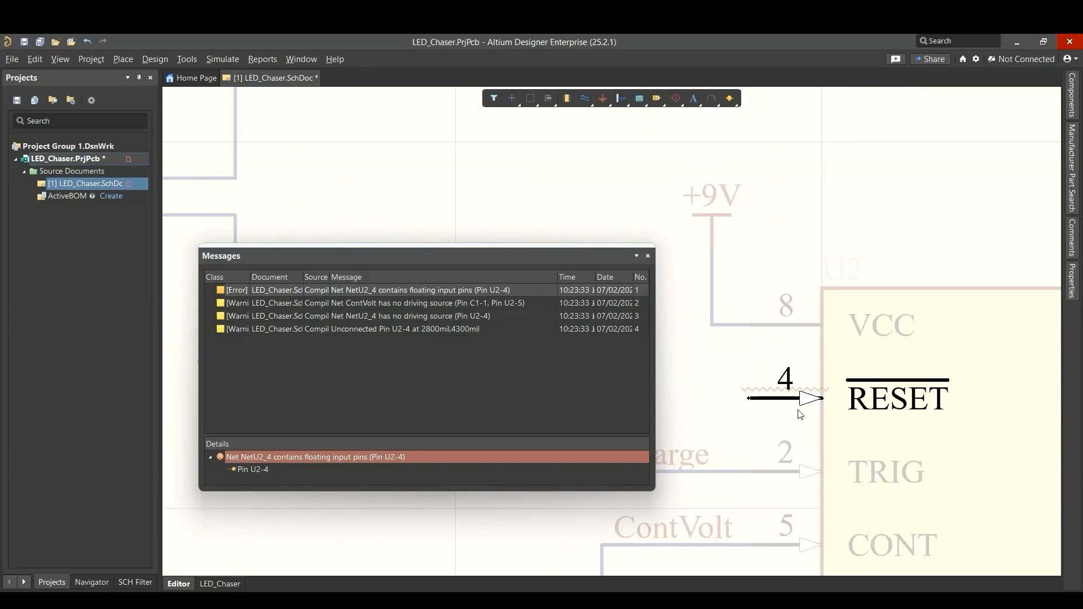
ctrl+scroll(800, 415, down, 4)
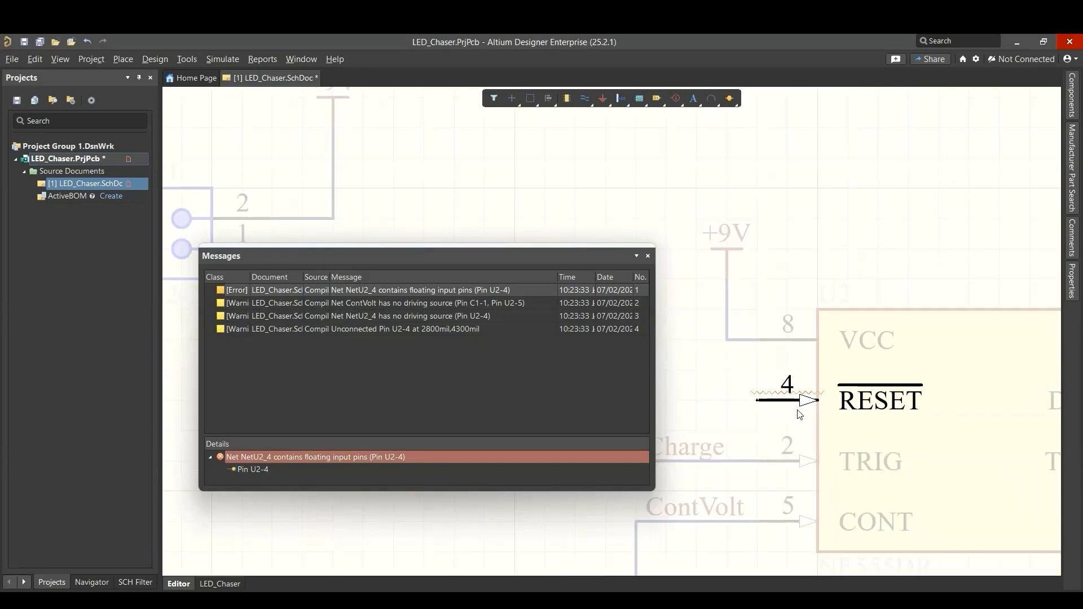
click(648, 256)
ctrl+scroll(659, 313, down, 2)
click(665, 339)
Step: Wire the RESET pin 4 of U2 to the +9V line at its VCC pin and save the schematic
ctrl+scroll(666, 344, down, 1)
right_drag(670, 361, 561, 285)
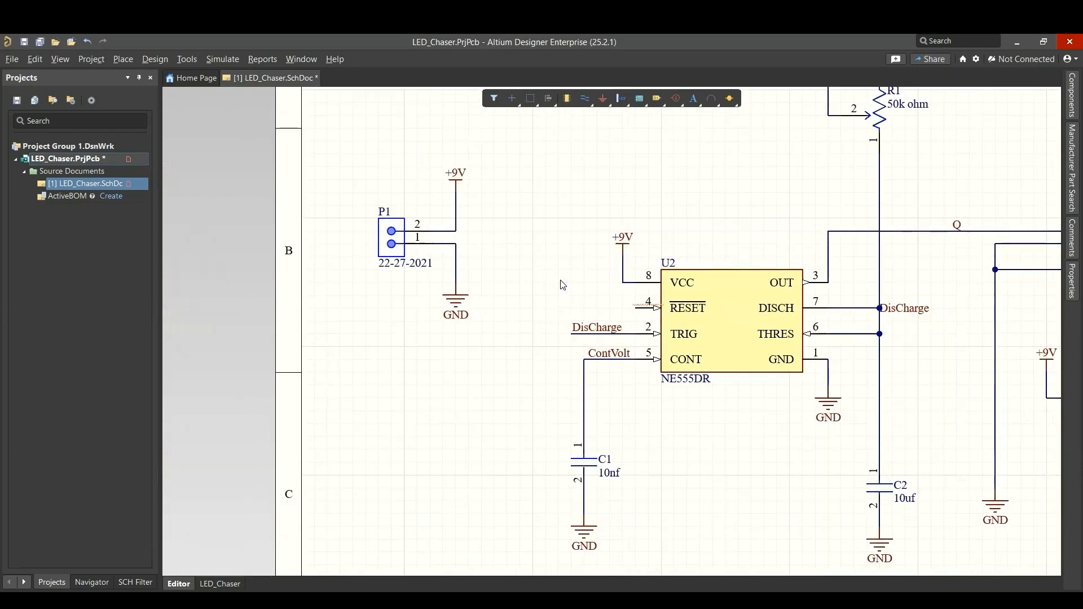
ctrl+scroll(563, 285, up, 3)
key(ctrl+w)
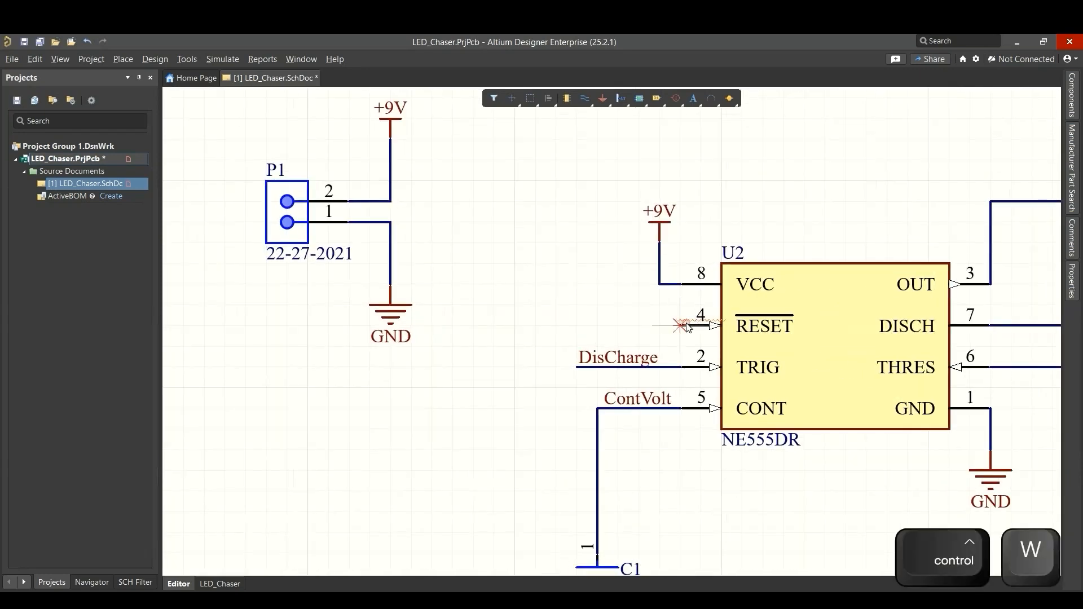
ctrl+scroll(604, 299, down, 5)
key(ctrl+s)
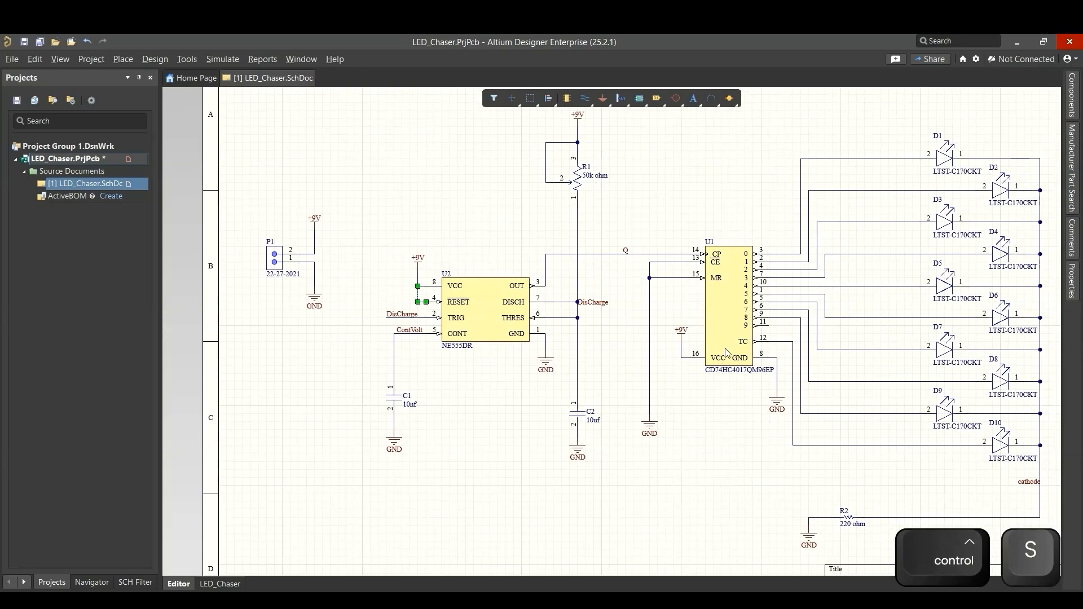
Step: Delete the wire running from the TC pin 12 of U1 to D10
ctrl+scroll(779, 361, up, 1)
right_drag(787, 425, 667, 420)
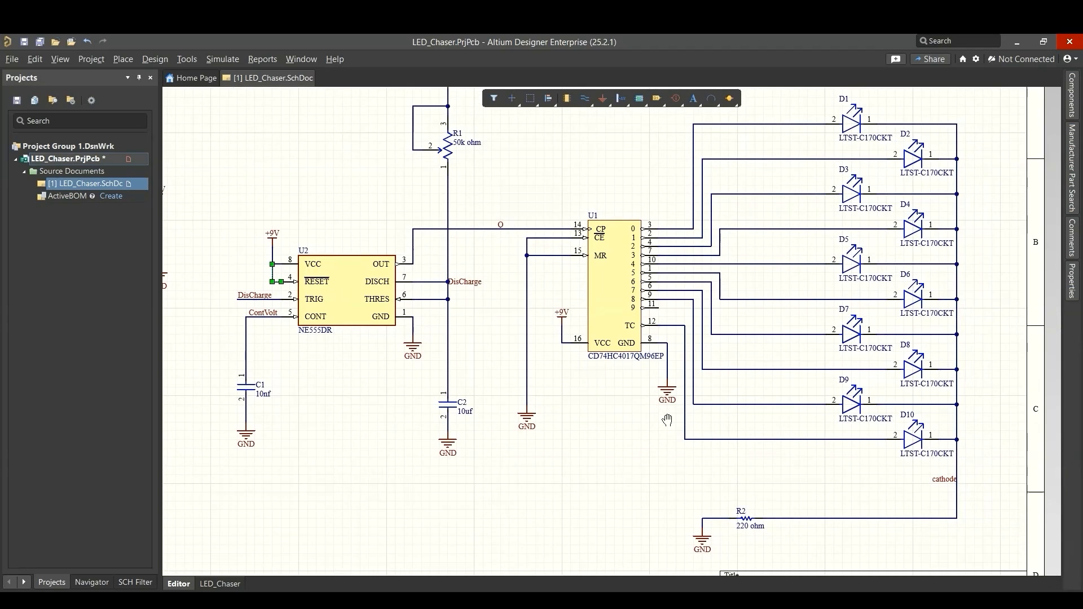
right_drag(667, 420, 661, 417)
ctrl+scroll(669, 327, up, 1)
click(668, 321)
key(Delete)
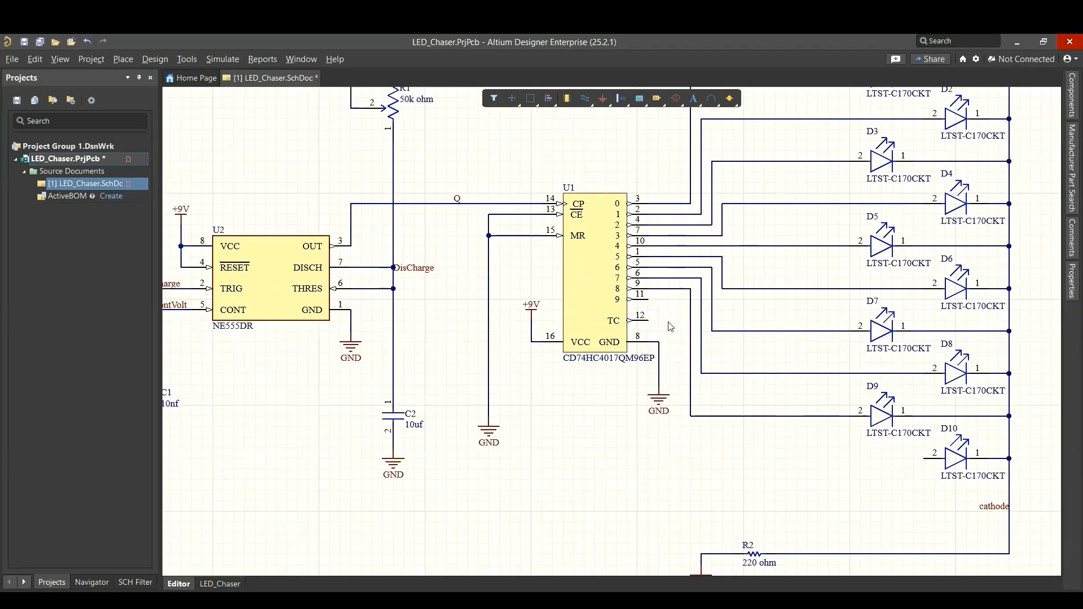
Step: Wire output 9 (pin 11) of U1 to pin 2 of D10 and save the schematic
key(ctrl+w)
click(648, 300)
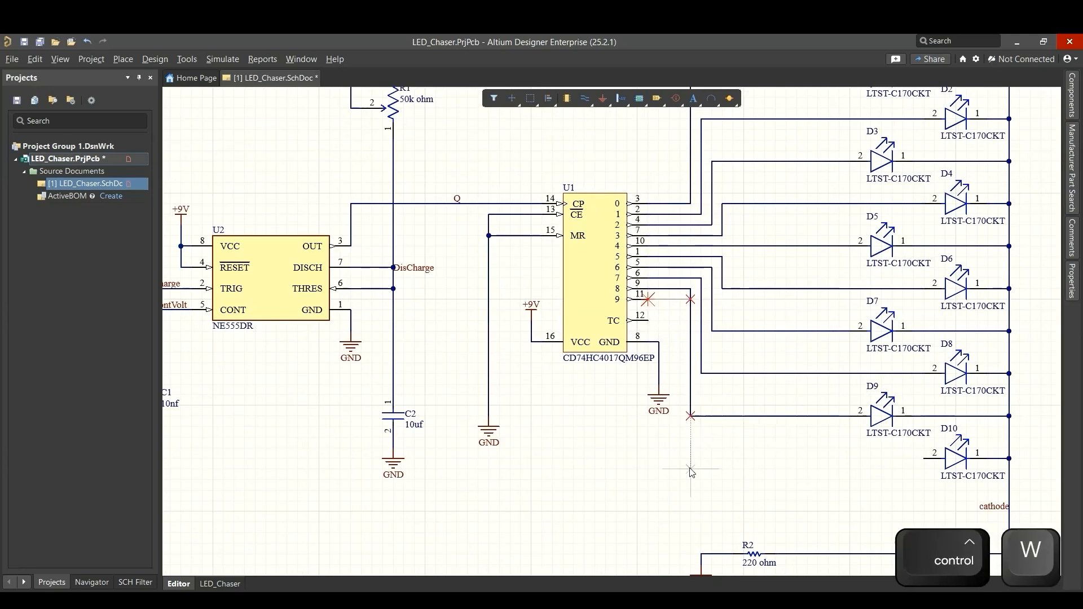
click(926, 459)
key(Escape)
ctrl+scroll(620, 450, up, 3)
key(ctrl+s)
Step: Place a Generic No ERC marker on the end of U1's unconnected TC pin 12 and save the schematic
click(676, 103)
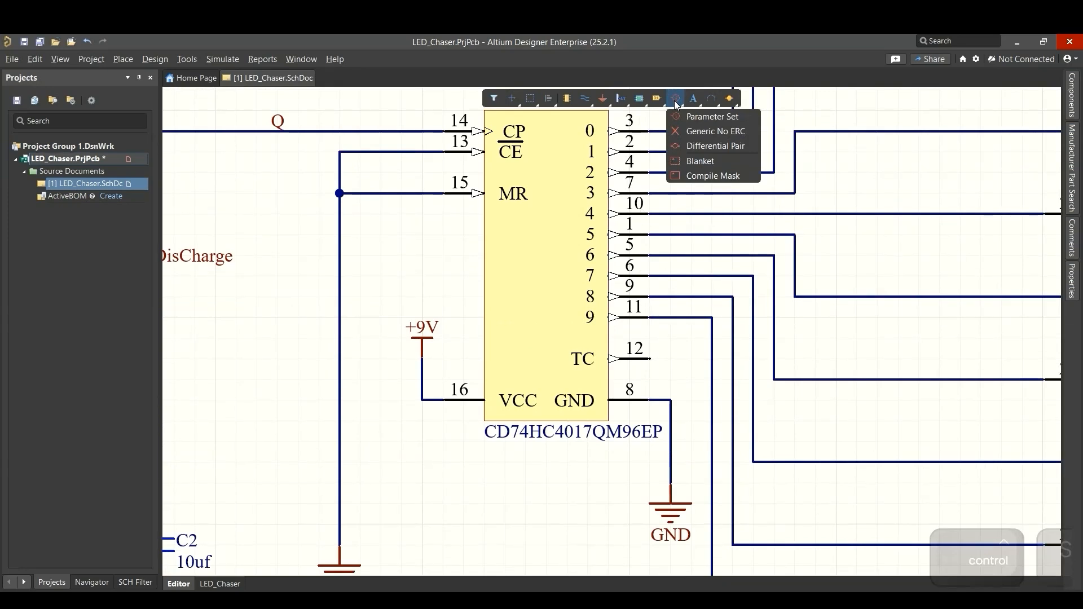
click(728, 132)
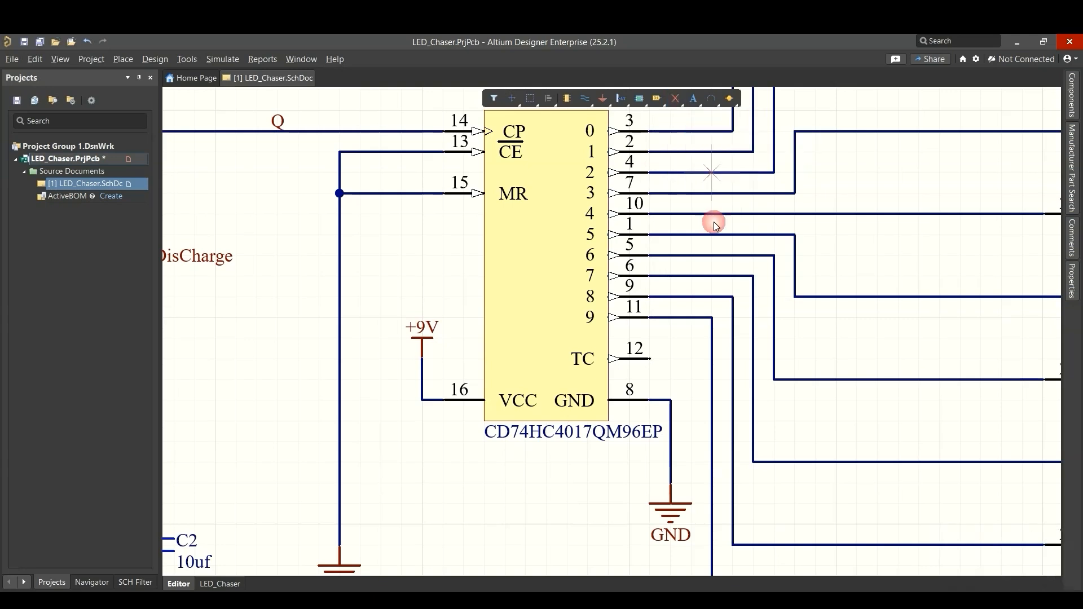
click(650, 359)
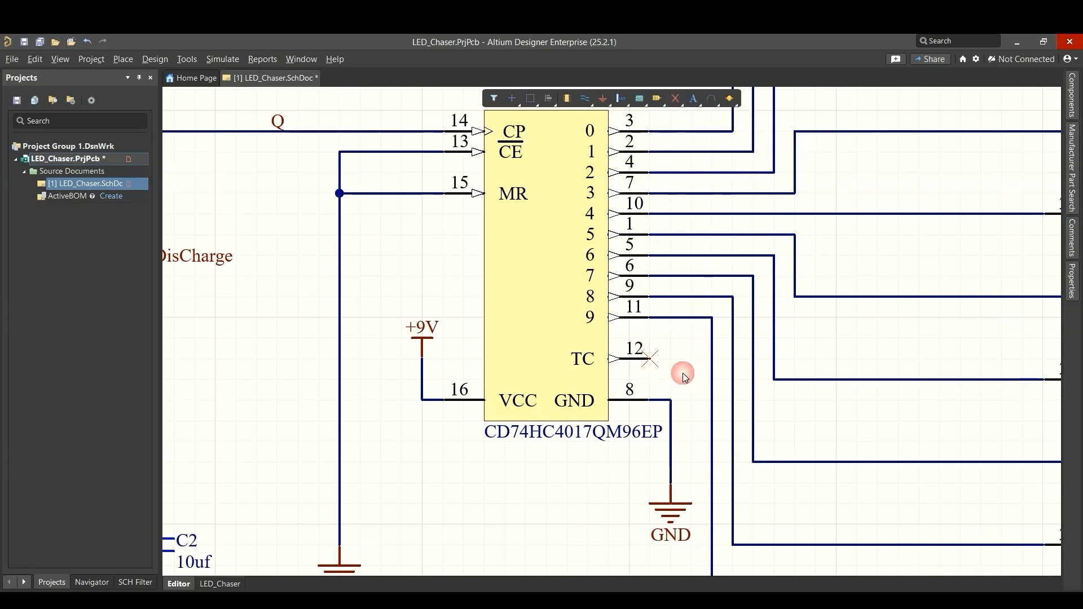
key(ctrl+s)
Step: Validate the PCB project LED_Chaser.PrjPcb and display its compile messages
click(186, 59)
click(186, 60)
click(92, 59)
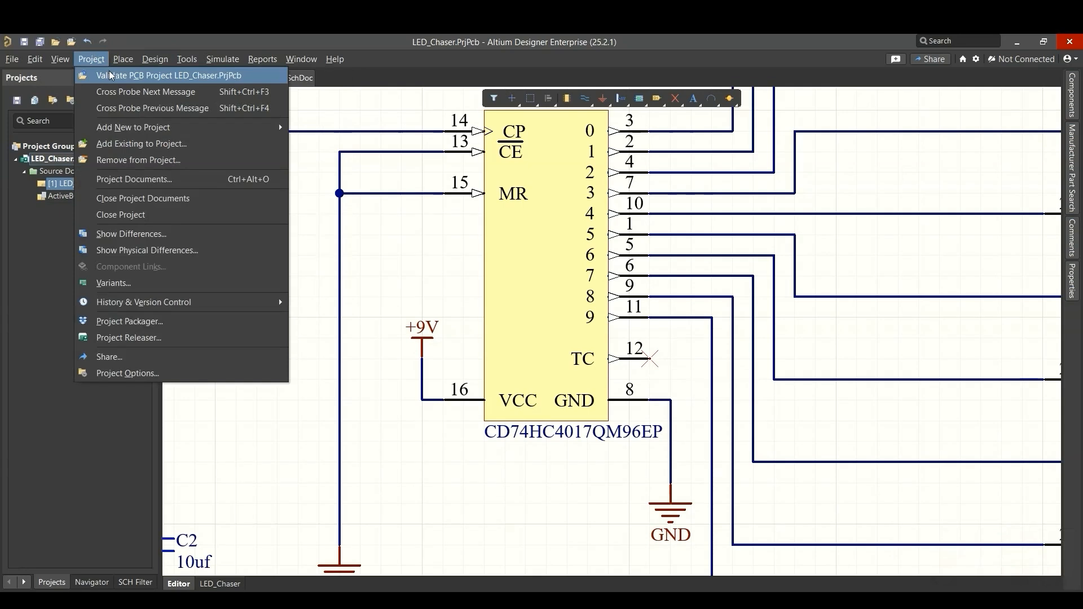
click(111, 76)
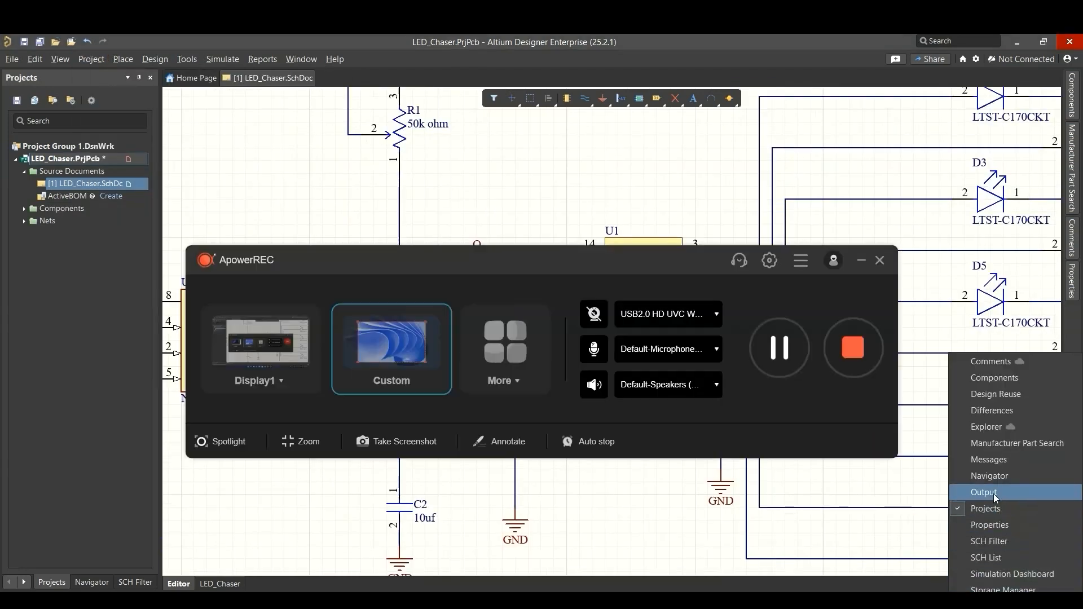
click(989, 460)
click(861, 263)
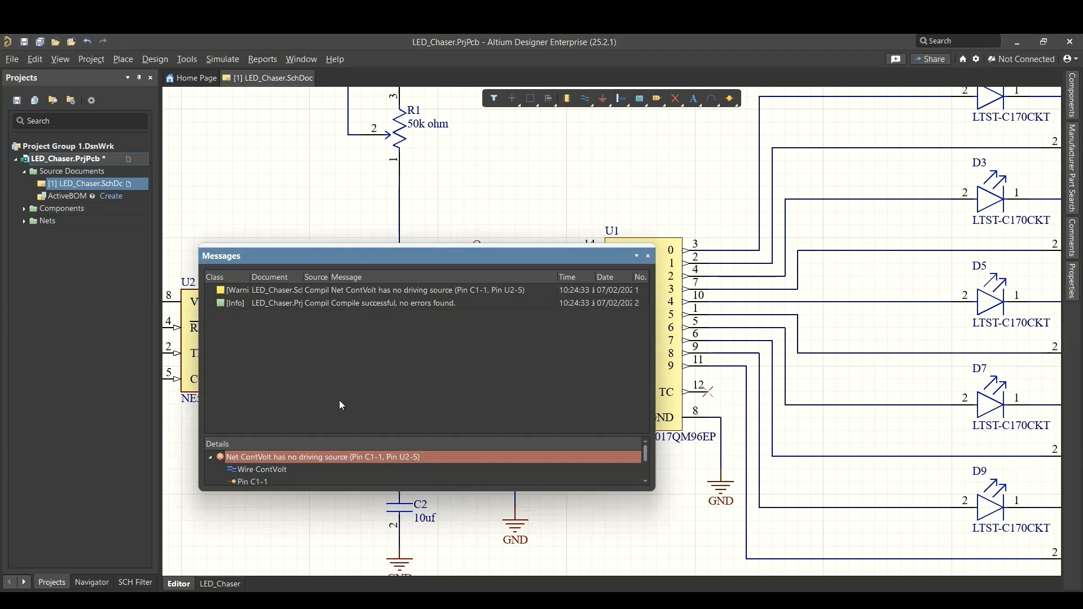
Step: Locate the ContVolt wire behind the remaining warning on the schematic, then close the messages and clear the highlighting
double_click(296, 457)
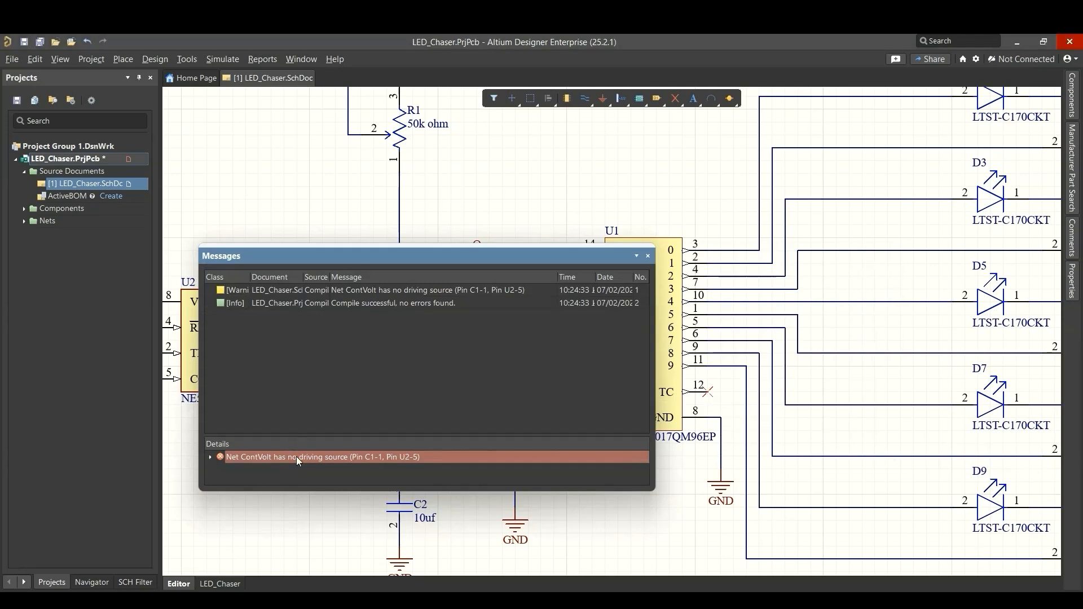
double_click(238, 457)
click(268, 470)
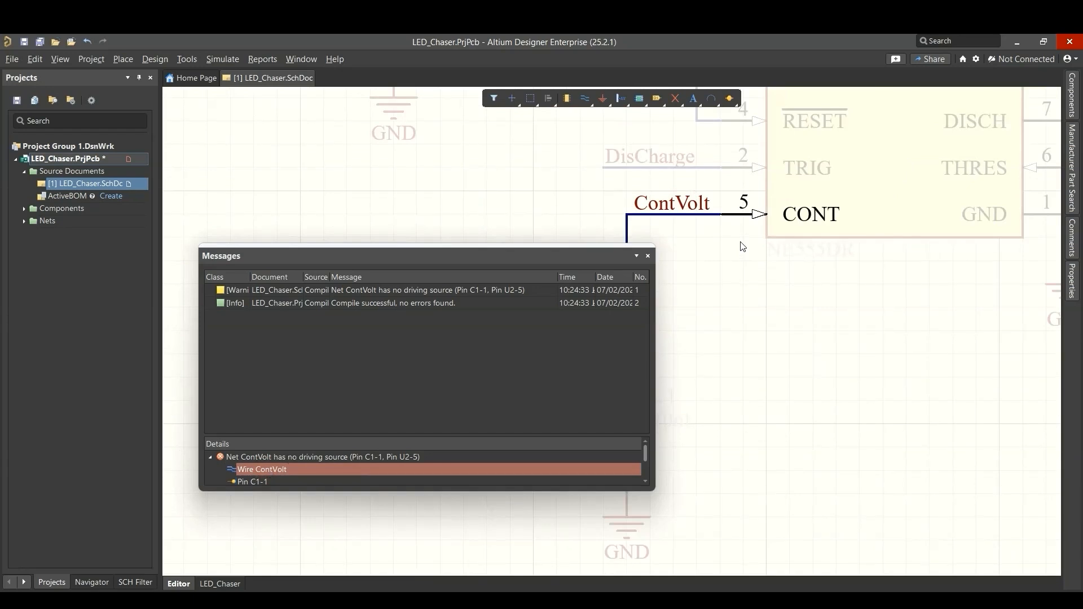
right_drag(743, 247, 808, 304)
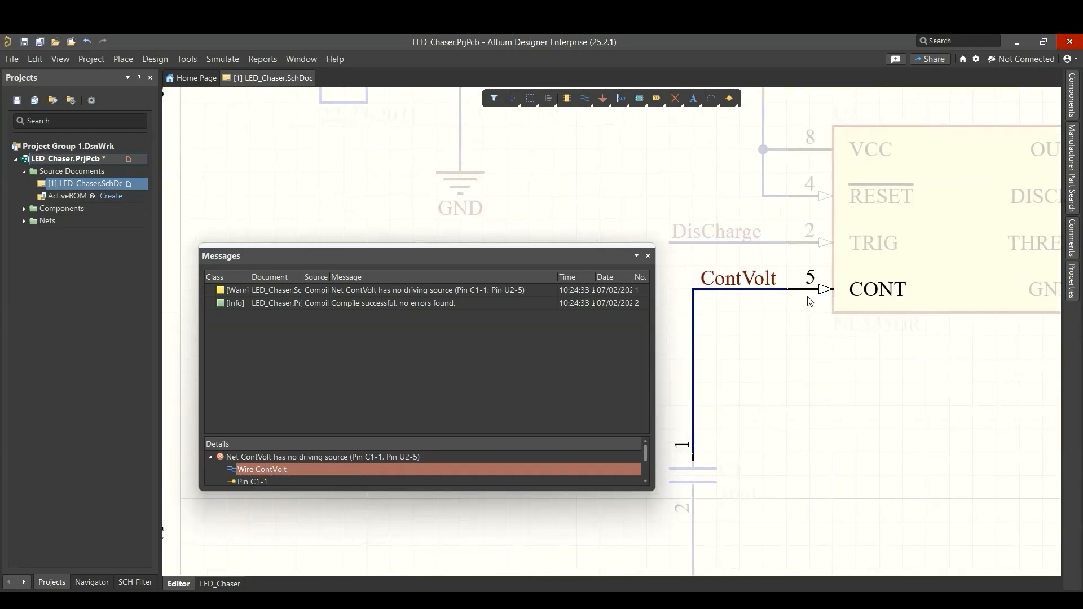
click(648, 255)
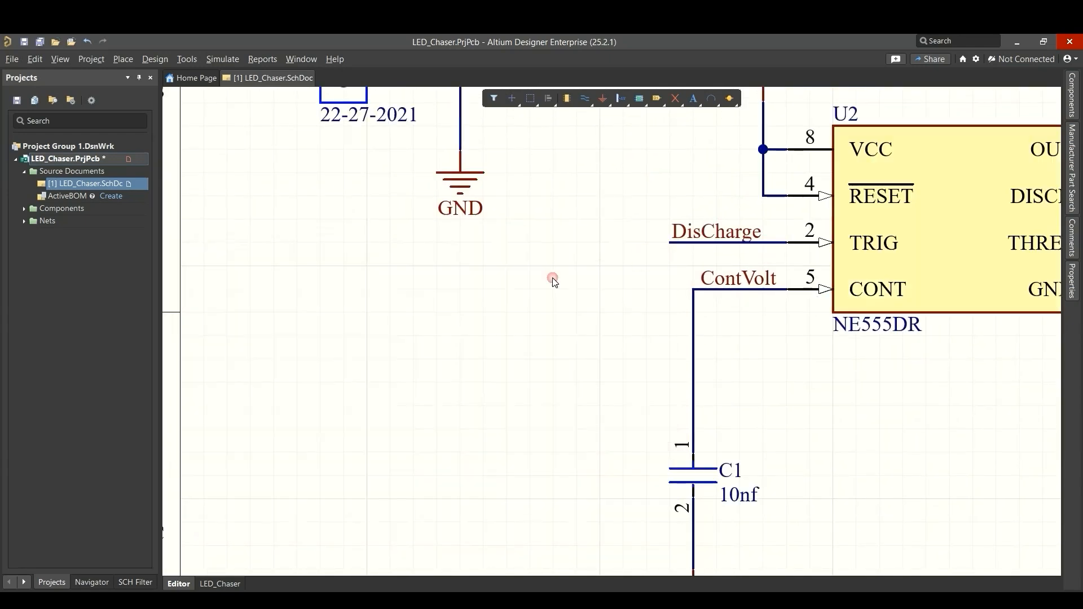
ctrl+scroll(552, 281, down, 5)
ctrl+scroll(503, 342, down, 1)
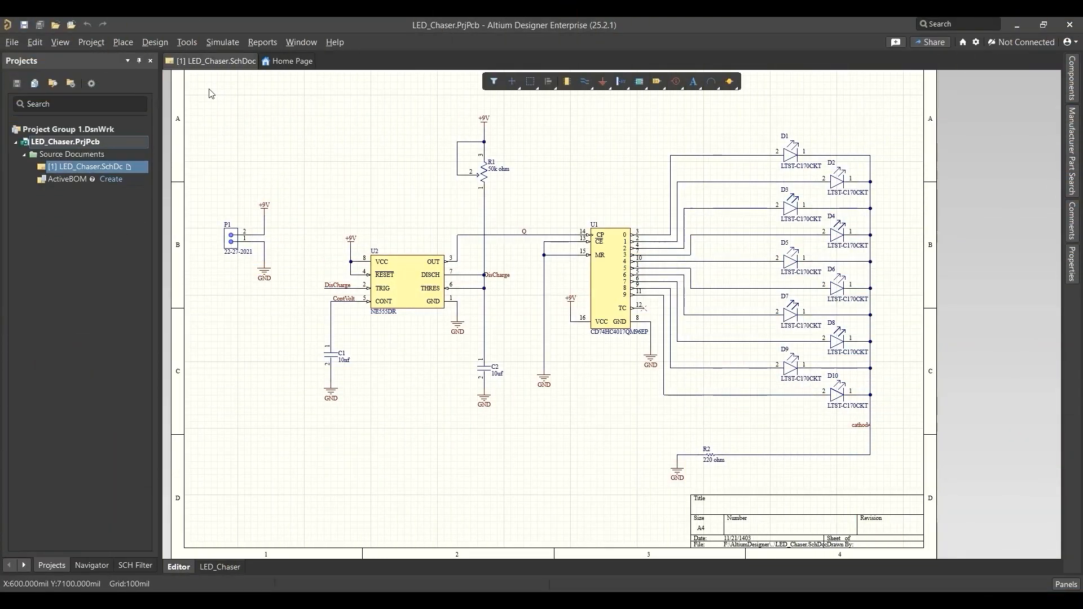
Step: Add a new PCB document to the LED_Chaser project
right_click(77, 142)
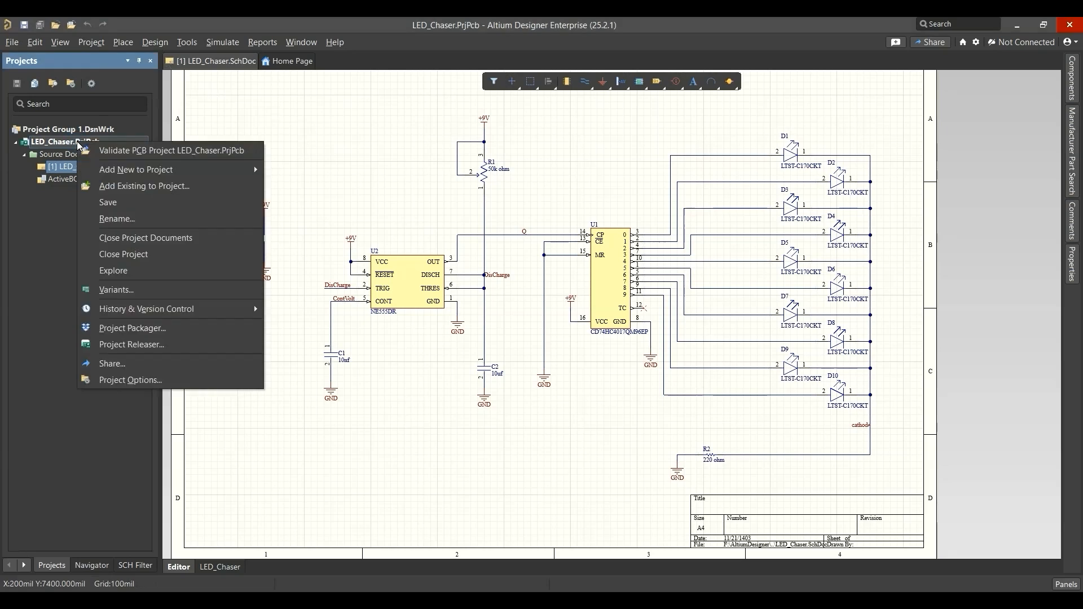
mouse_move(258, 170)
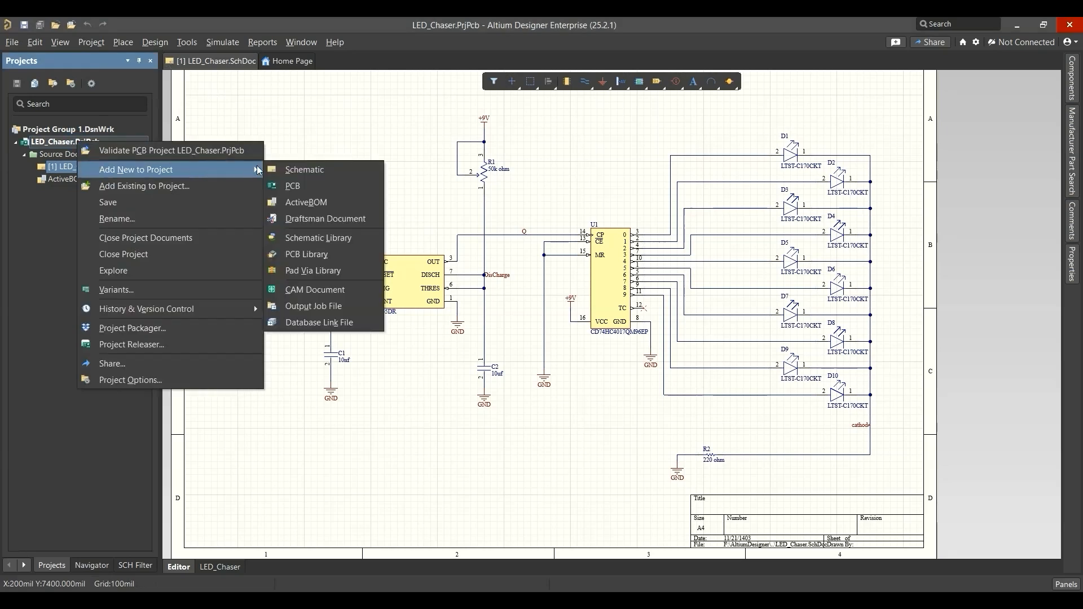
click(323, 191)
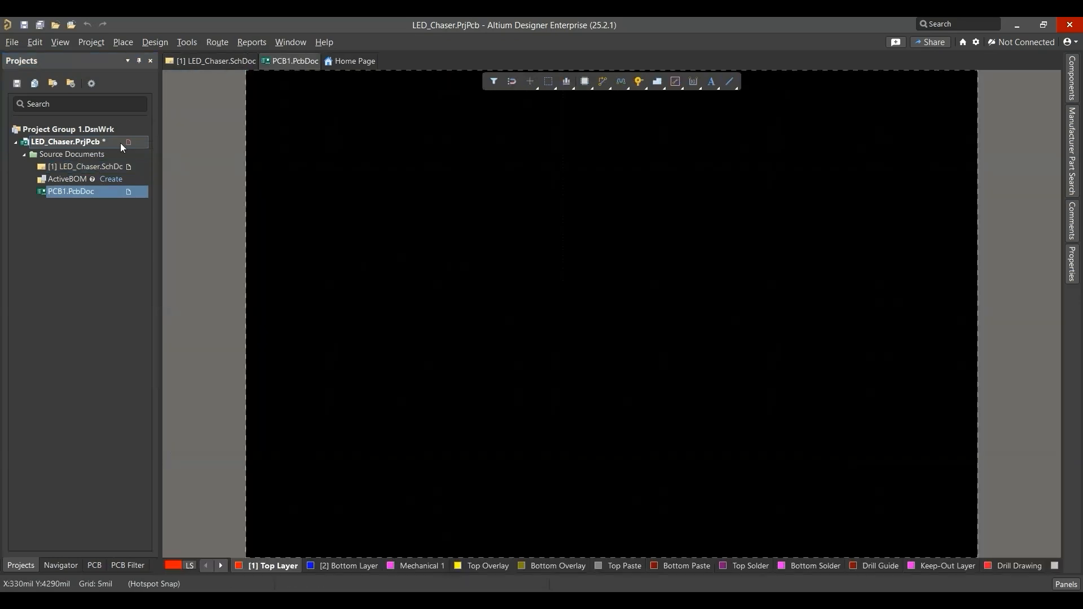
Step: Save the project with its new PCB document named LED_Chaser.PcbDoc
right_click(121, 145)
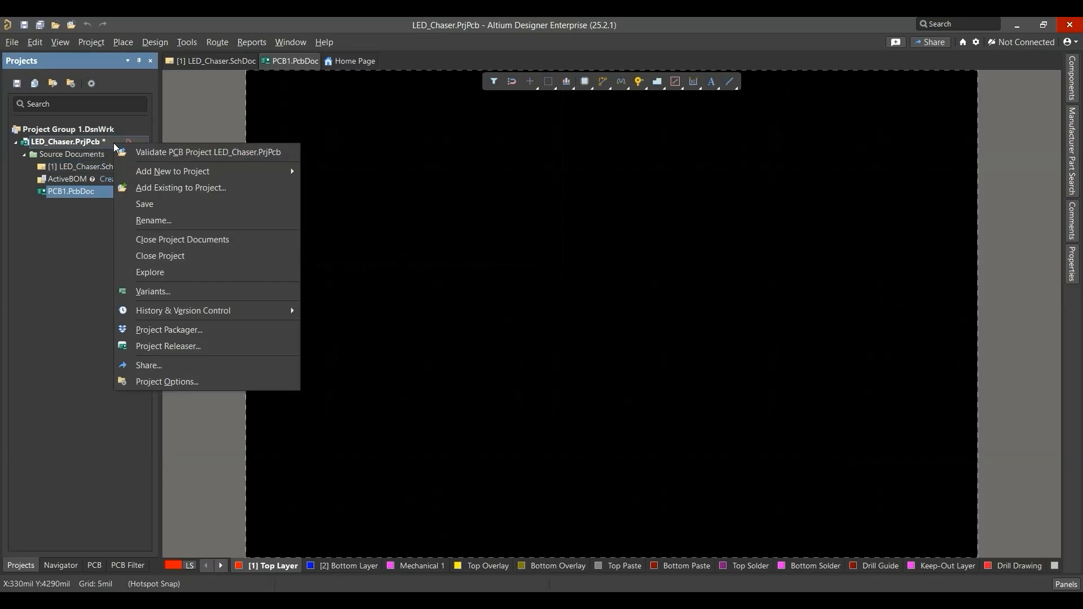
click(214, 210)
click(446, 367)
key(BackSpace)
key(BackSpace)
key(BackSpace)
key(BackSpace)
text(LED_Chaser)
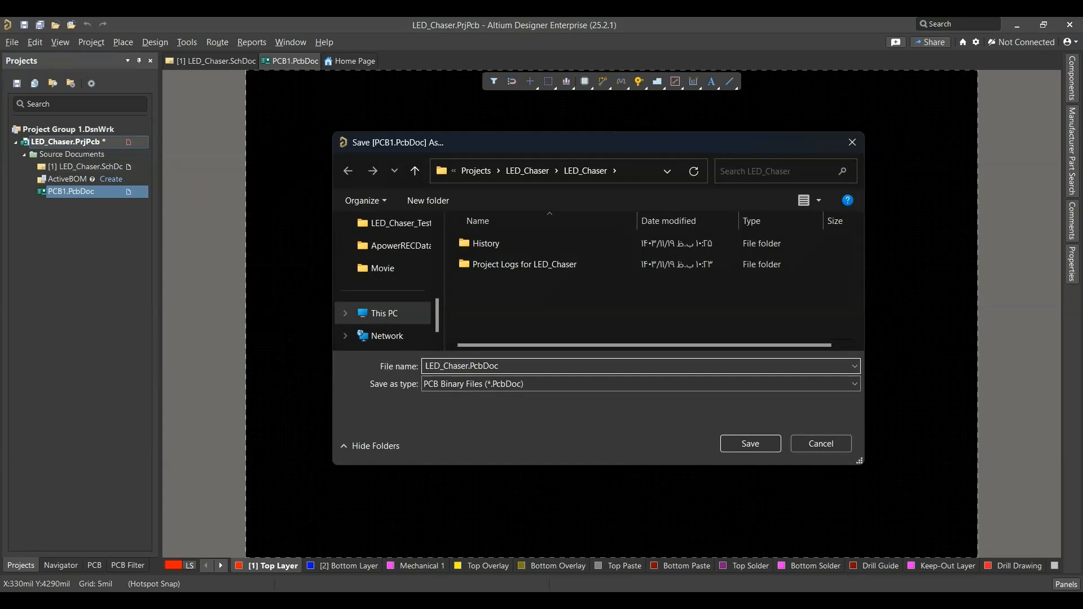
key(Return)
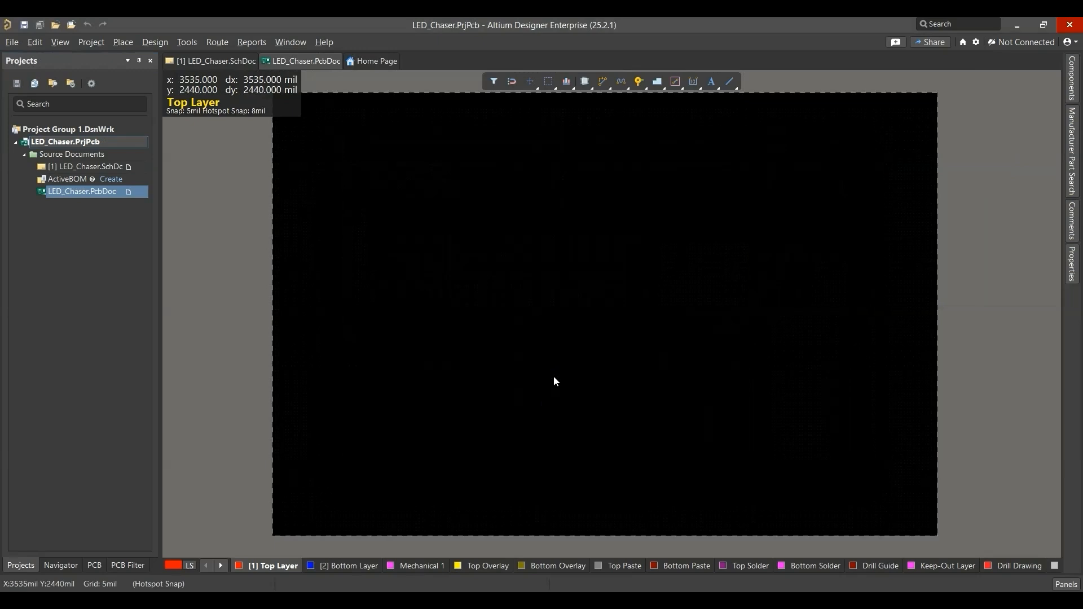
key(ctrl+s)
Step: Start updating LED_Chaser.PcbDoc from the schematic and exclude the LED_Chaser component class from the engineering change order
double_click(88, 167)
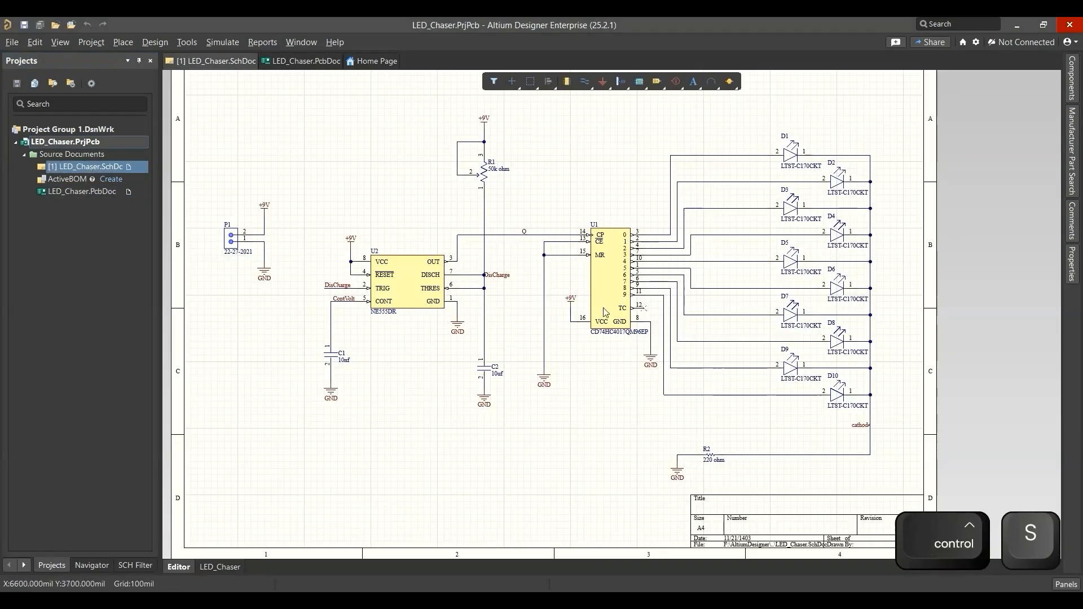
click(155, 43)
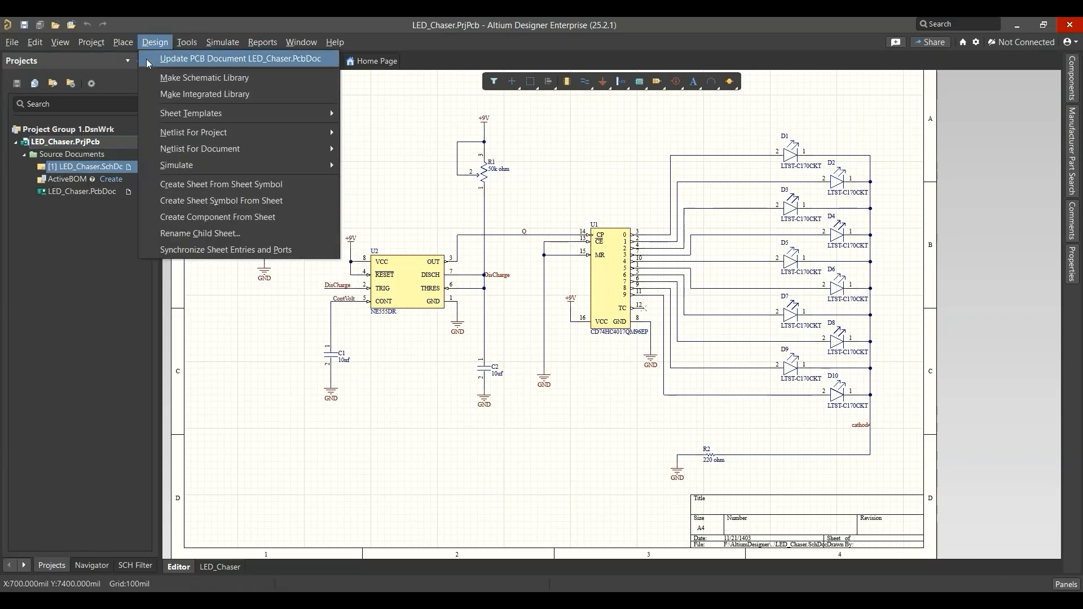
click(150, 57)
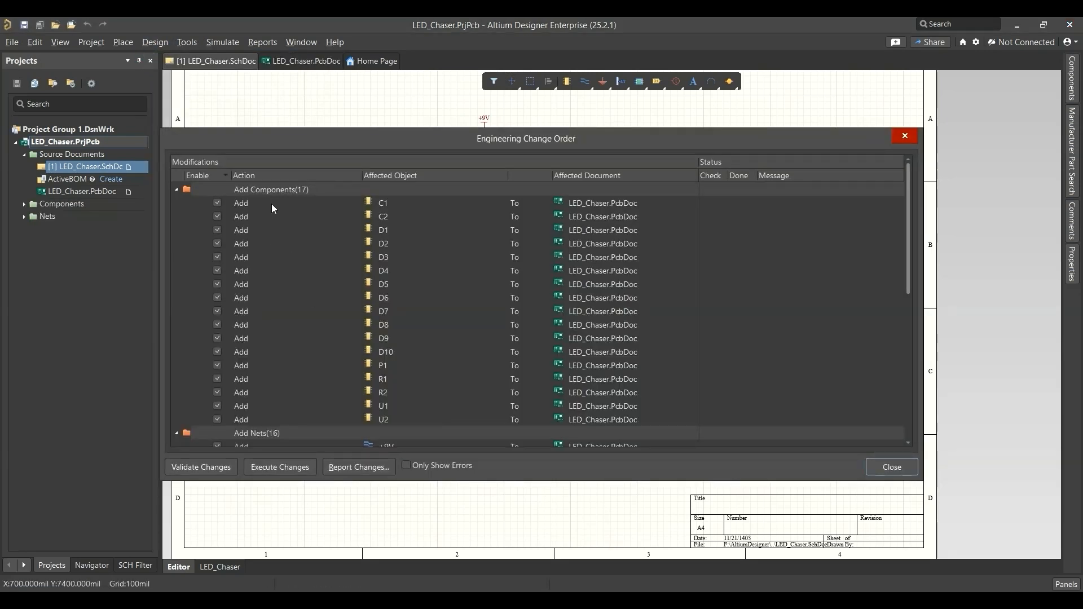
scroll(273, 212, down, 7)
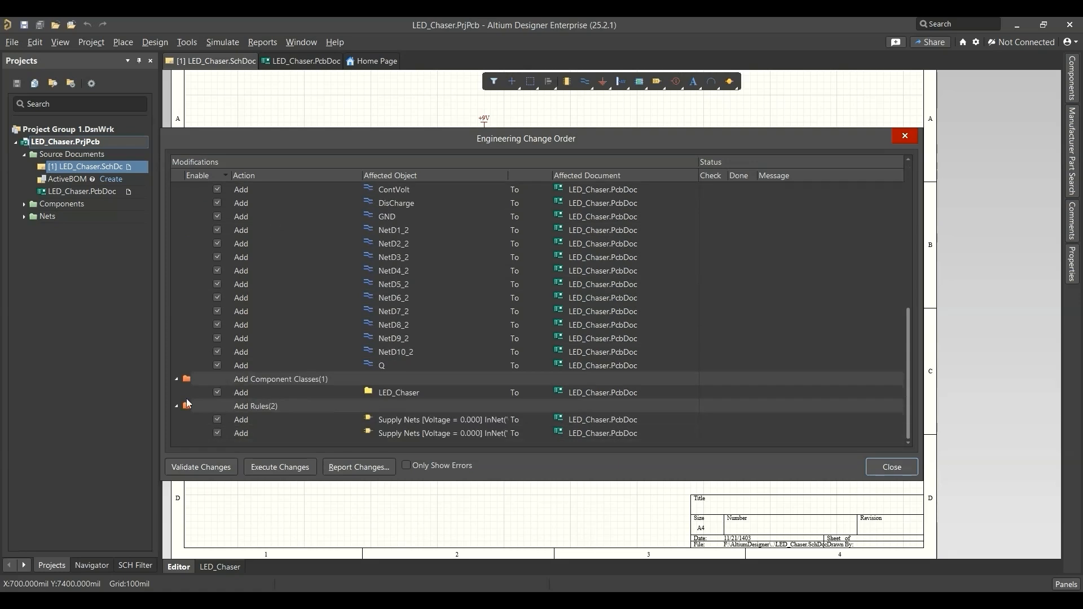
click(218, 390)
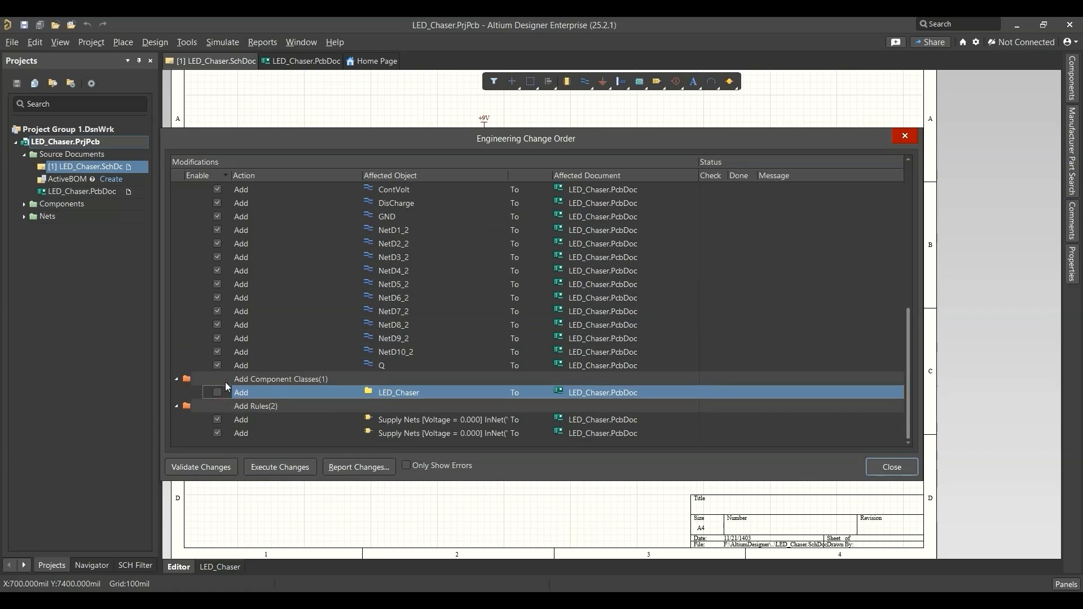
scroll(263, 333, up, 7)
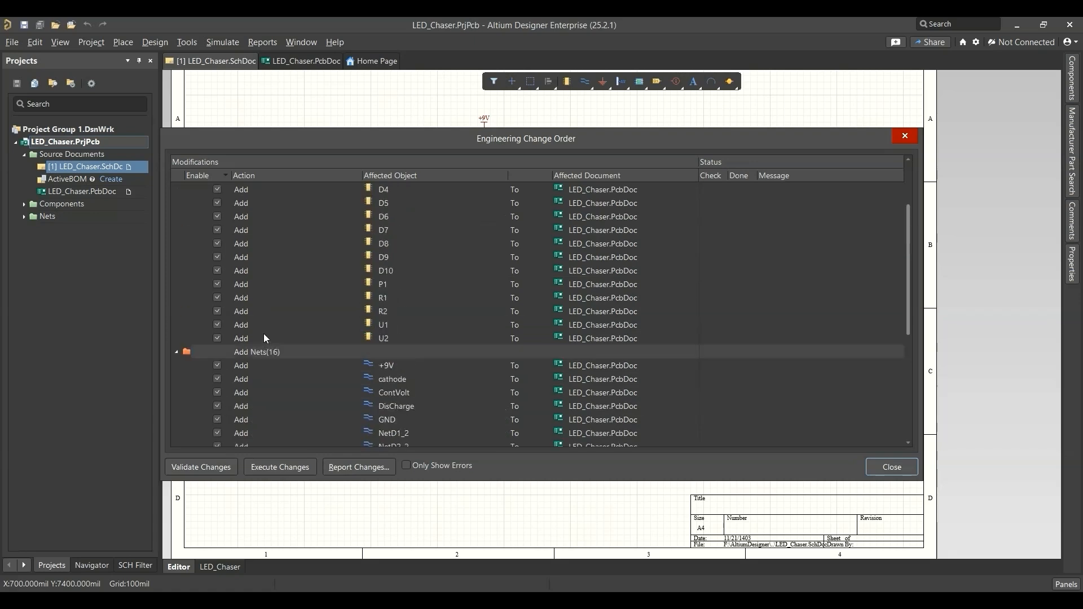
scroll(271, 305, down, 7)
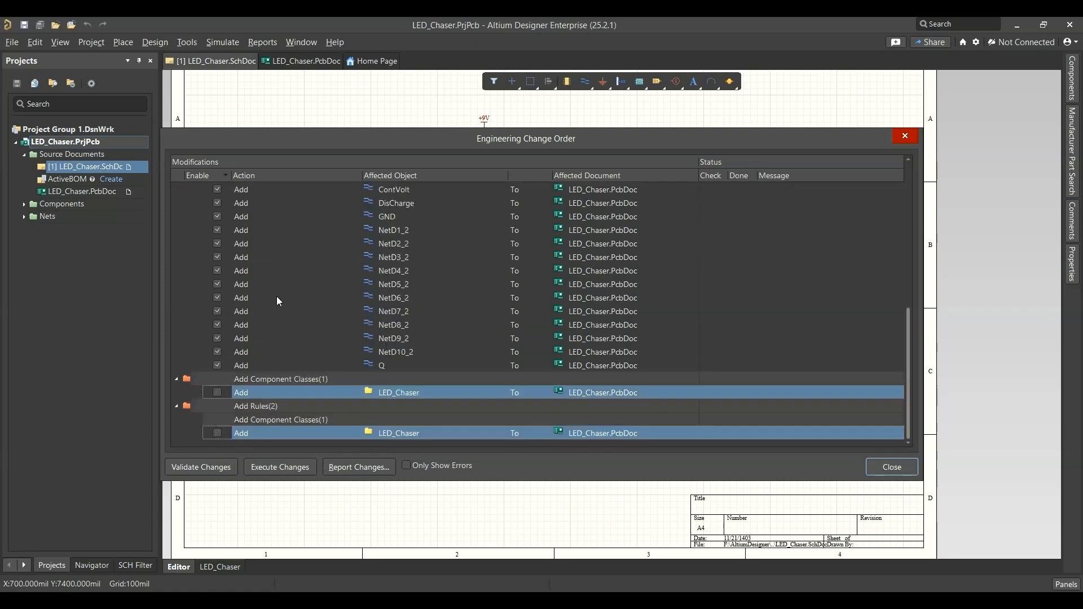
Step: Validate and execute the engineering change order for the PCB, then close it
click(197, 468)
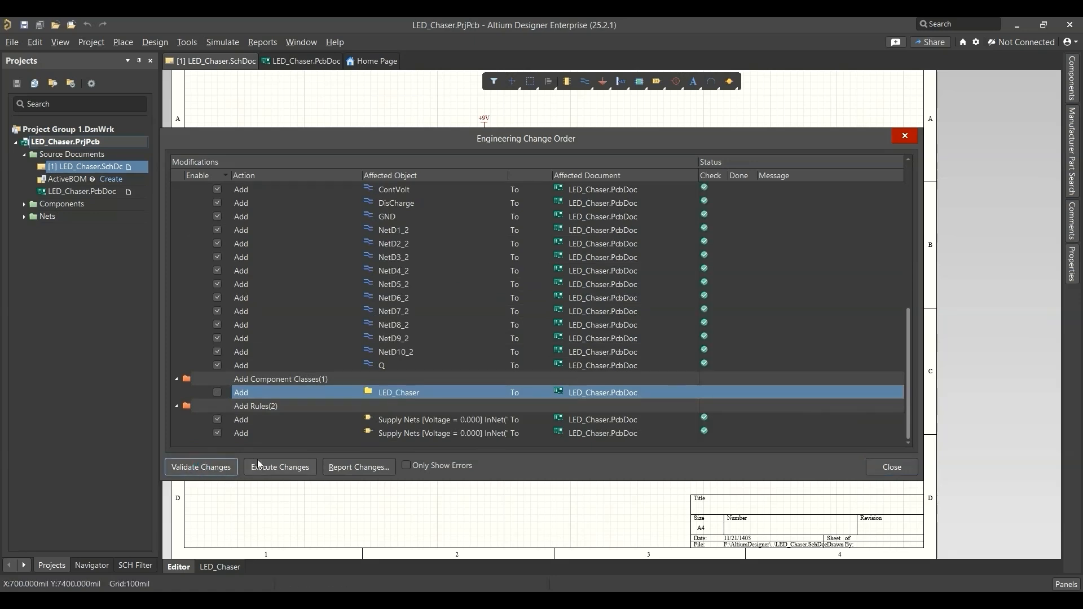
click(310, 474)
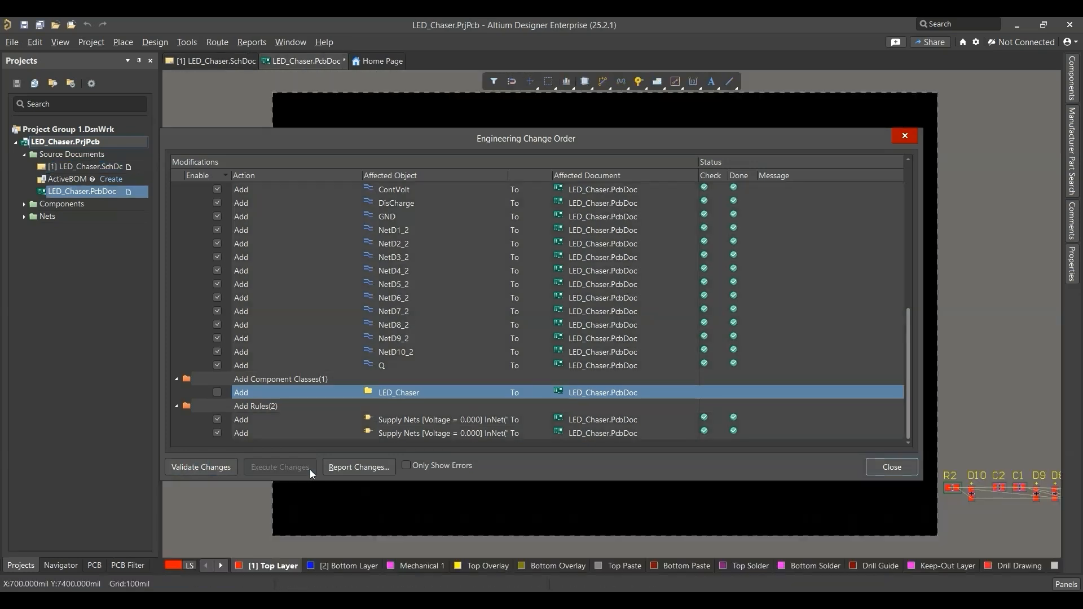
click(891, 466)
Step: Inspect the imported components beside the board, switching the PCB to the 3D view
right_drag(890, 448, 417, 350)
ctrl+scroll(699, 397, up, 2)
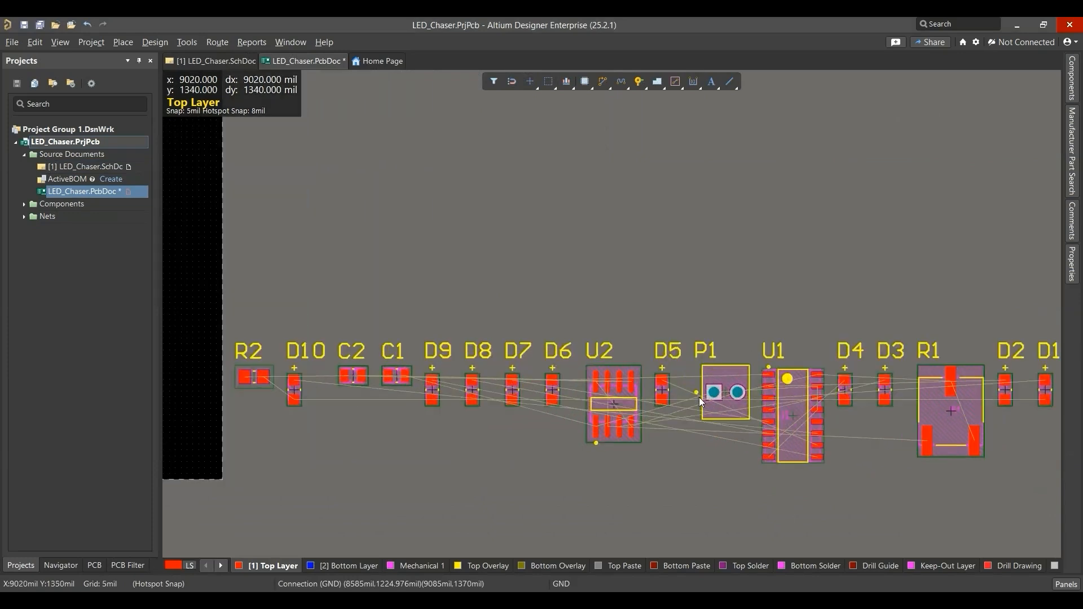
key(3)
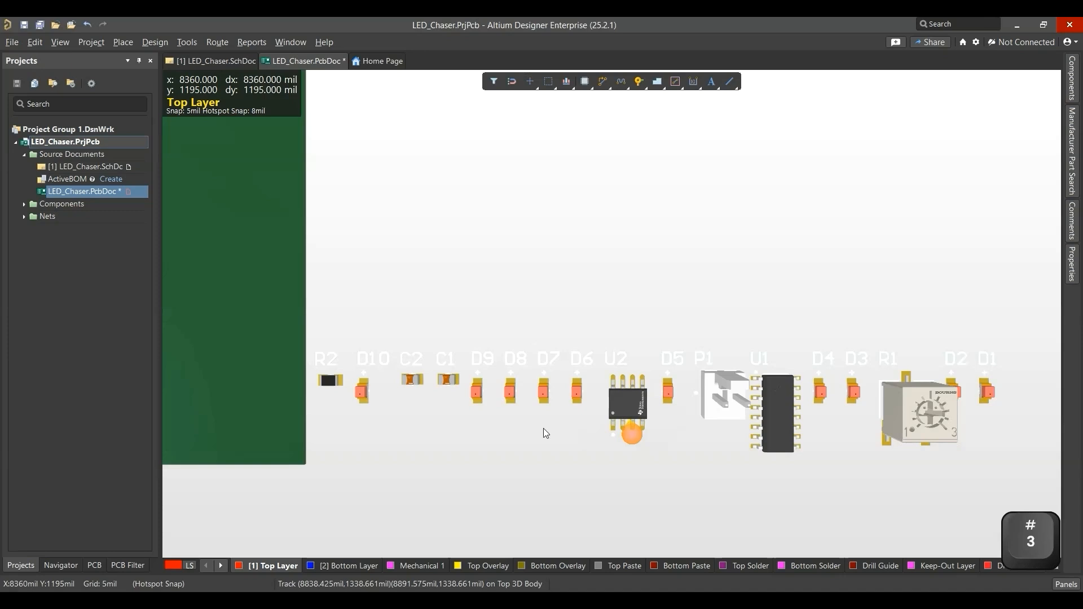
ctrl+scroll(543, 428, down, 2)
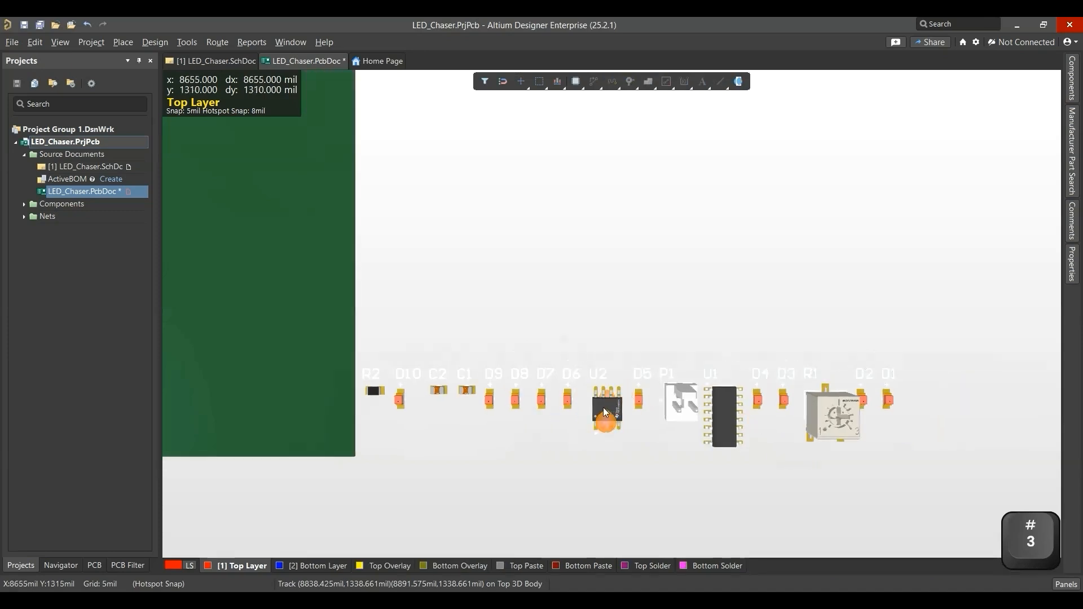
Step: Return the PCB to the 2D view and review the electrical Clearance design rule without changing it
key(2)
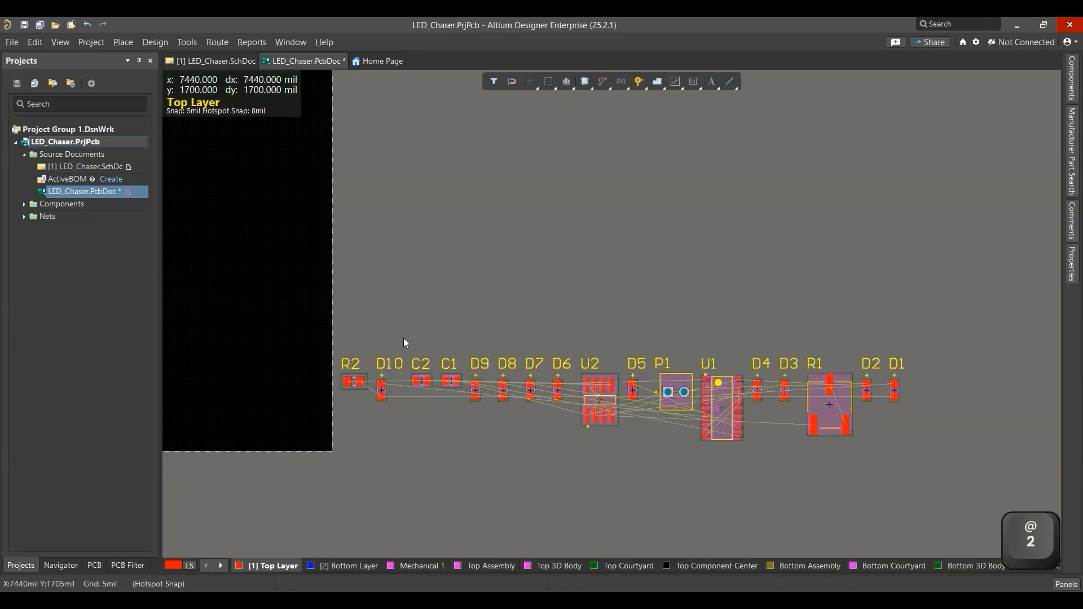
right_drag(581, 372, 461, 320)
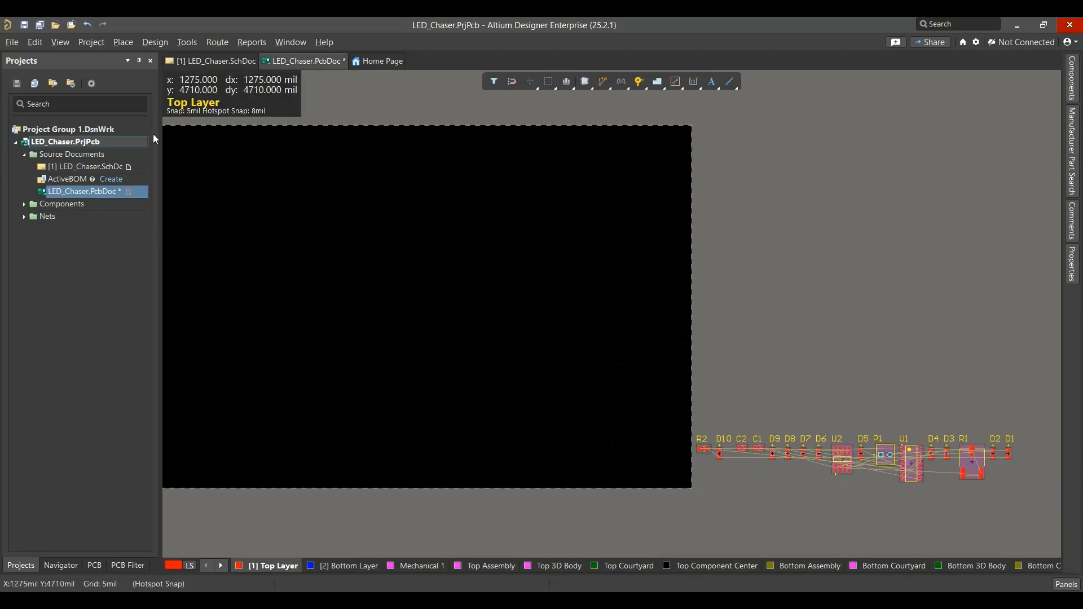
click(154, 43)
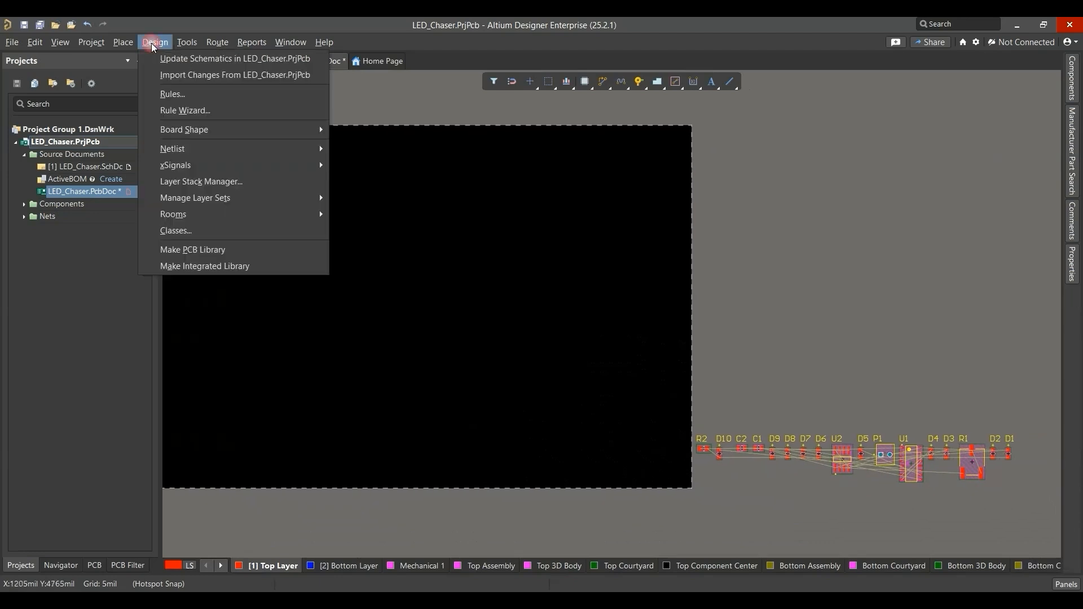
click(223, 96)
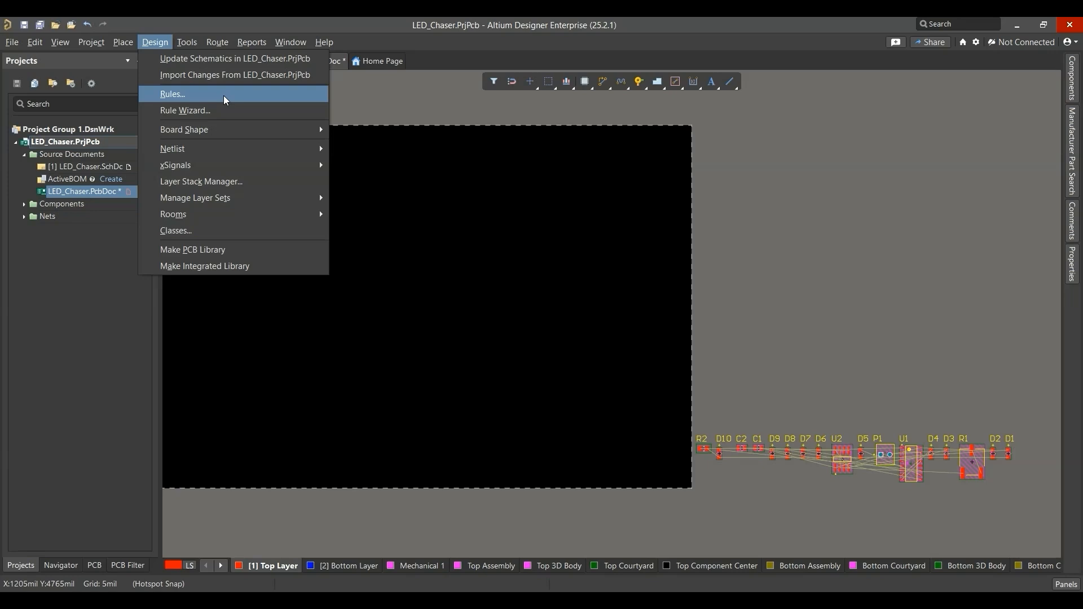
click(226, 98)
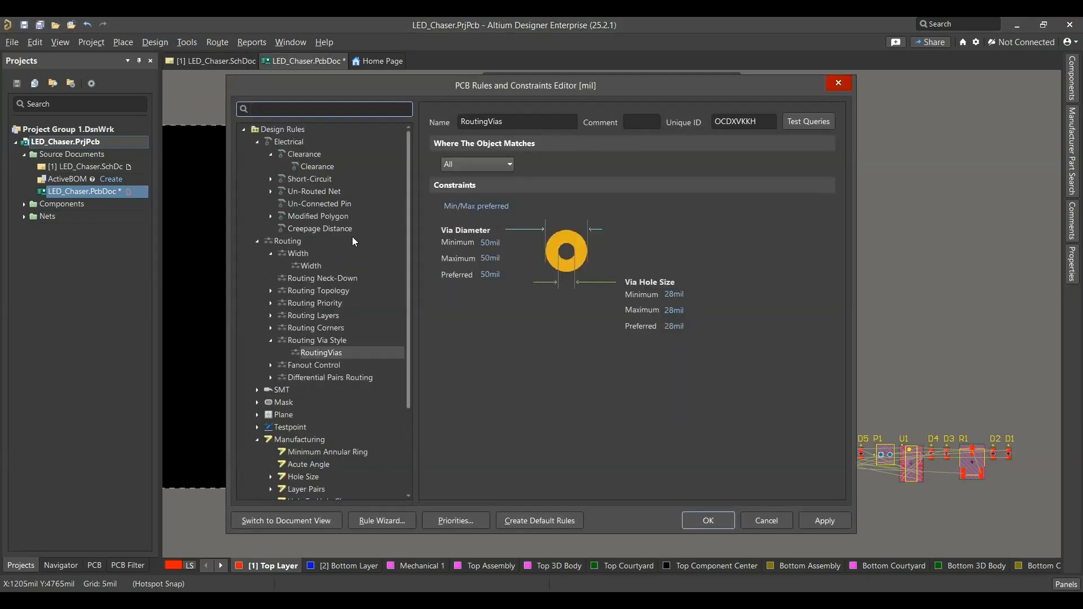
click(318, 167)
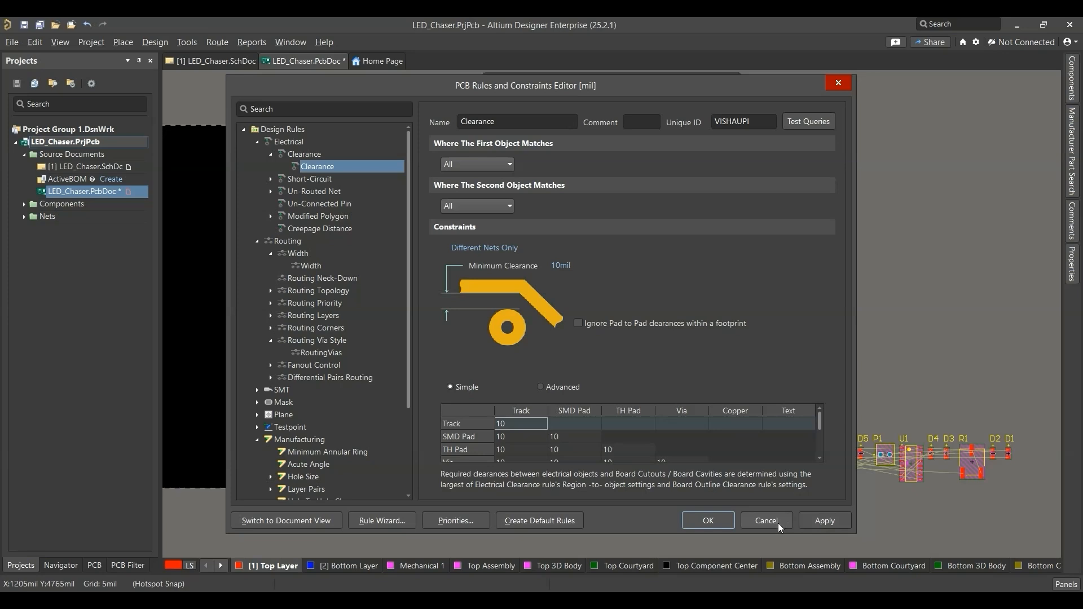
click(753, 518)
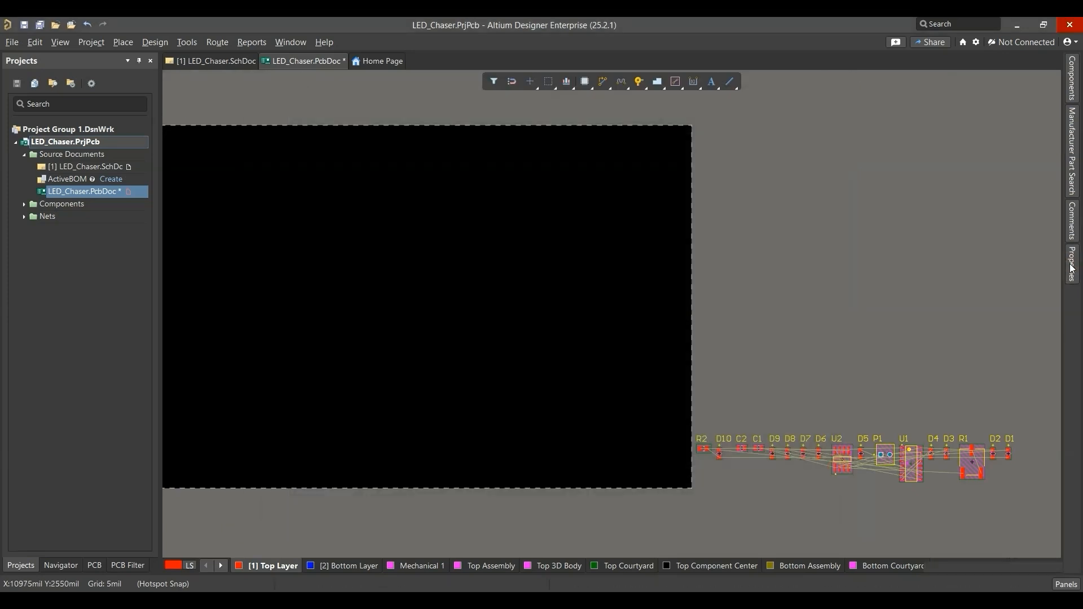
Step: Switch the board's measurement units to millimetres and save the PCB document
click(1072, 266)
scroll(926, 360, down, 2)
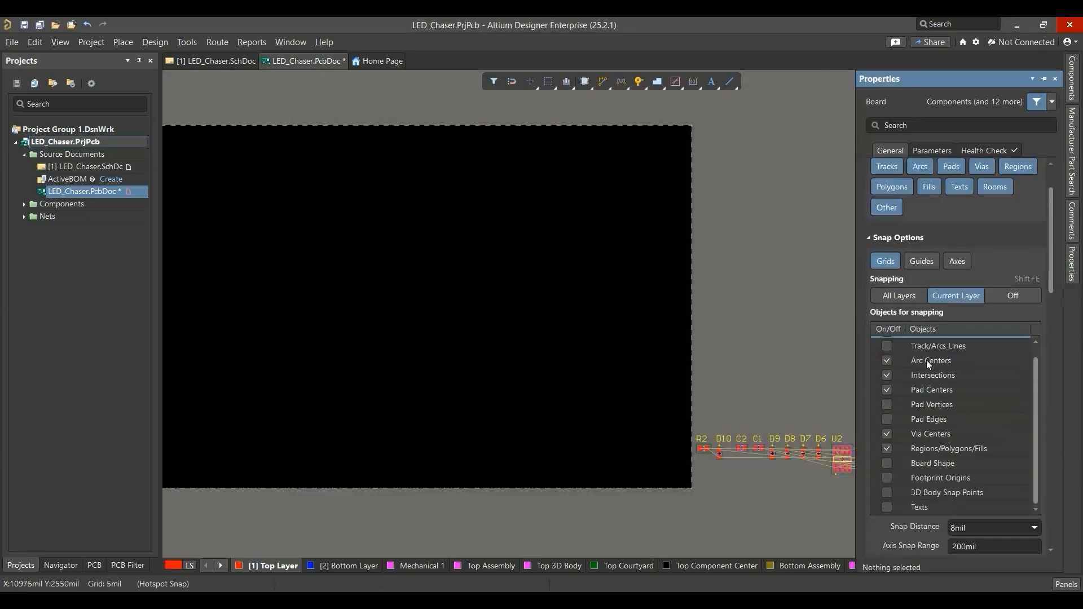
drag(1049, 262, 1062, 527)
click(927, 388)
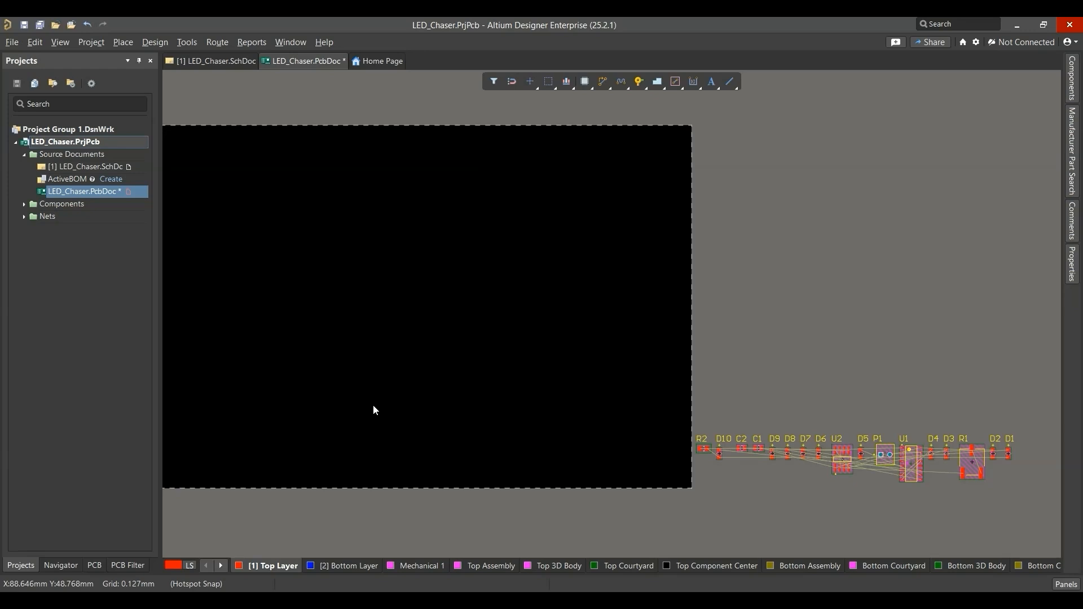
key(v)
key(u)
key(v)
key(u)
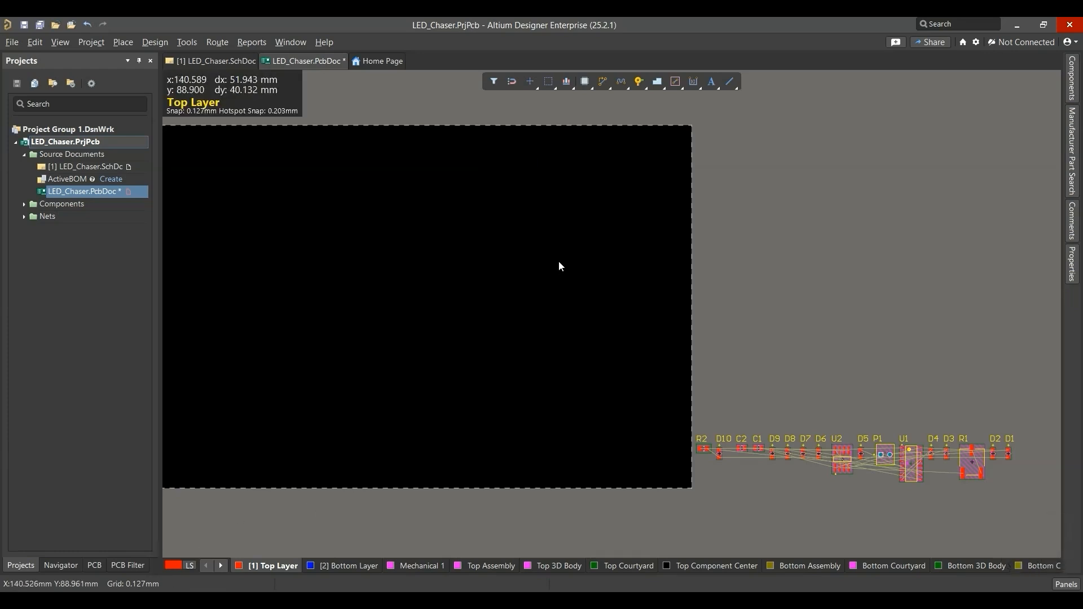
key(ctrl+s)
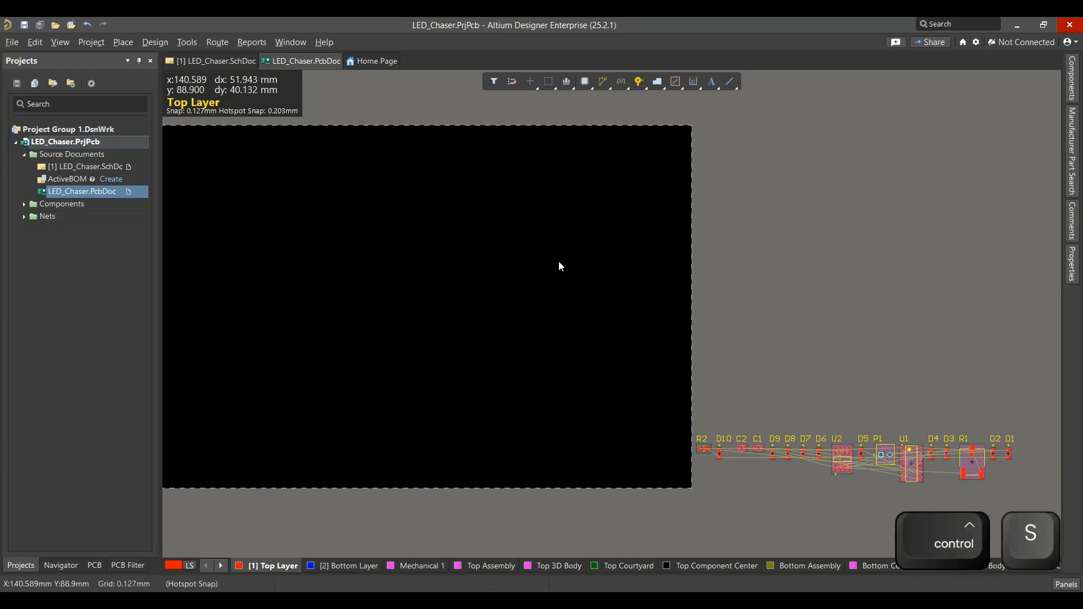
Step: Set the Clearance rule's minimum clearance to 0.2 mm, ignore pad-to-pad clearances within a footprint, and apply the changes
click(156, 44)
click(212, 94)
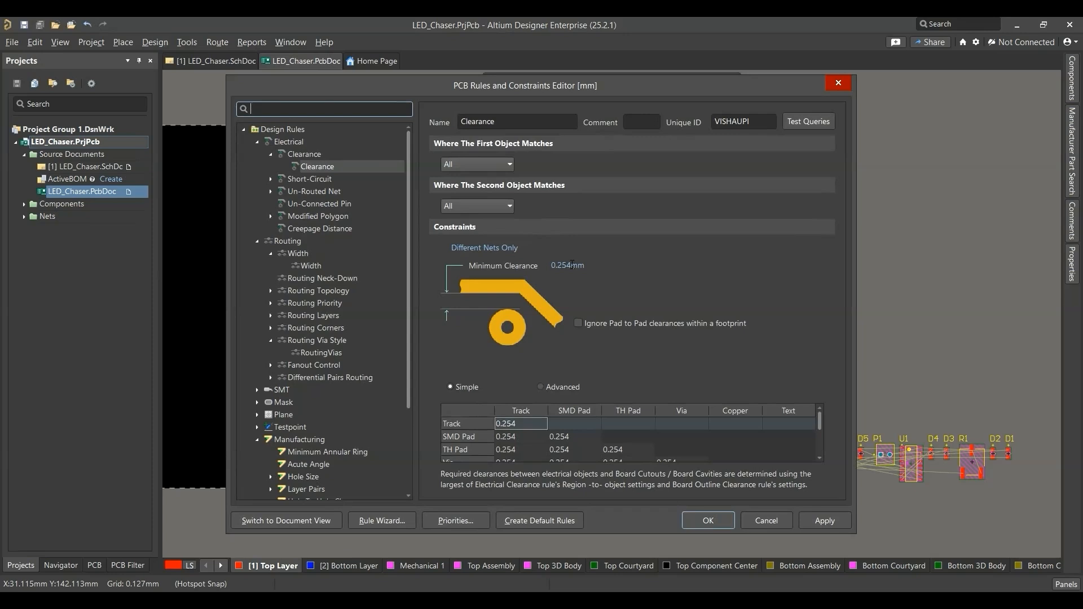
click(571, 265)
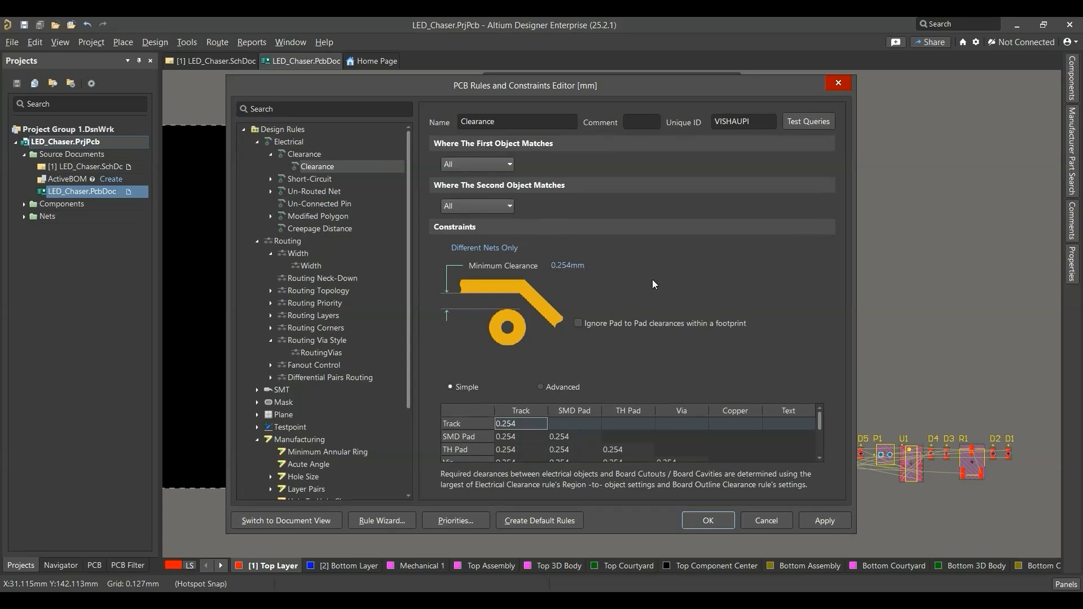
key(BackSpace)
key(BackSpace)
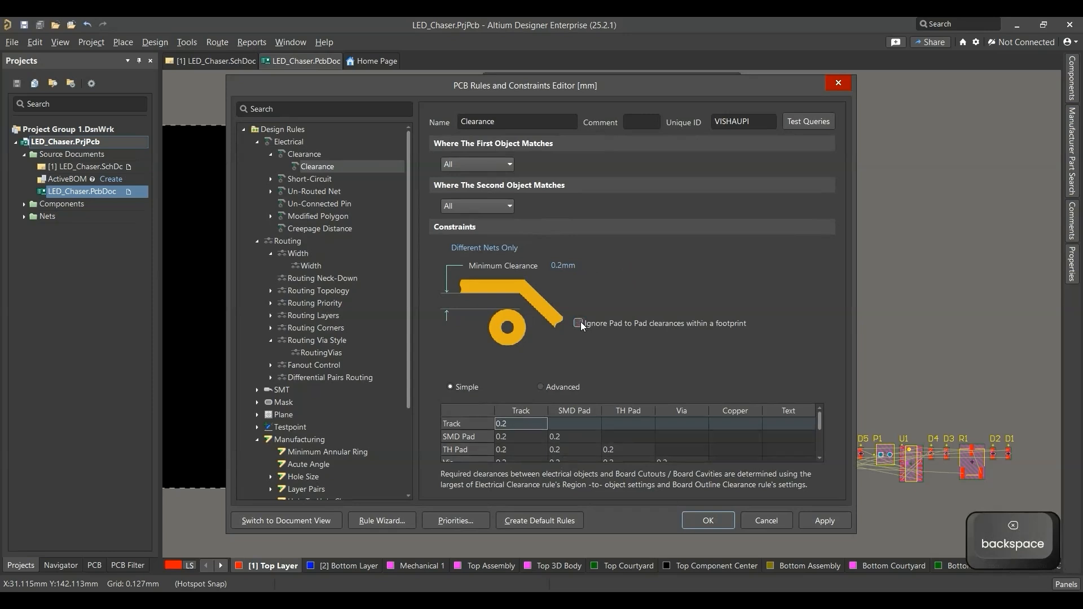
click(580, 324)
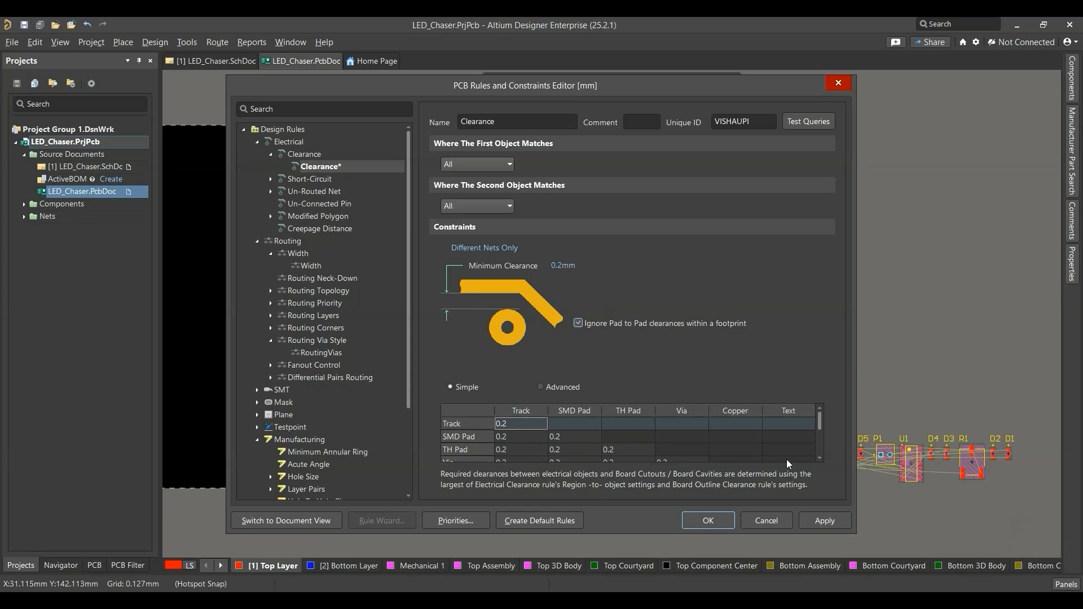
click(823, 519)
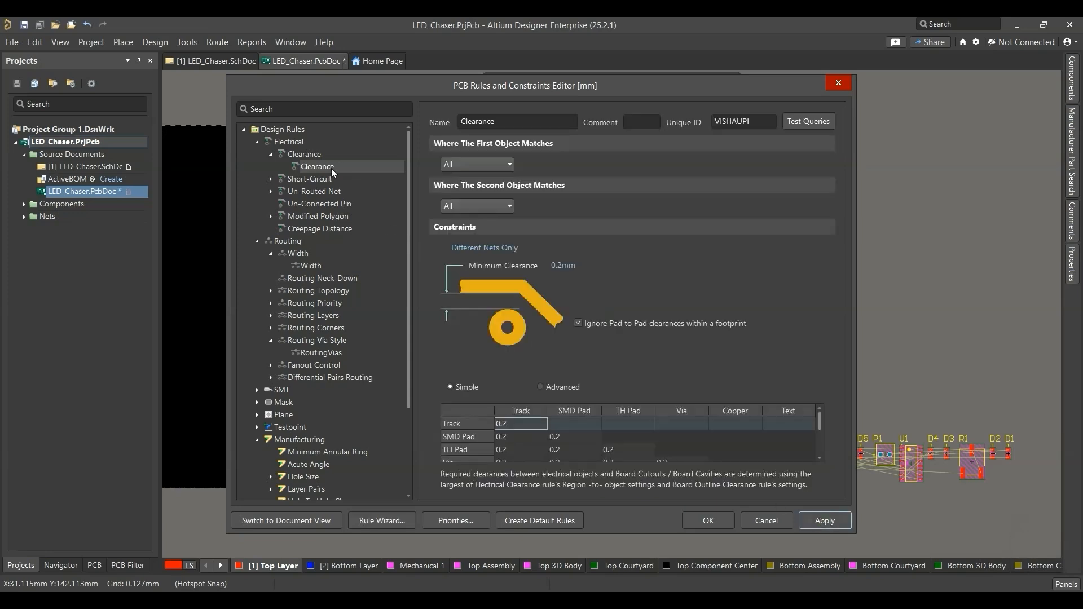
Step: Set the minimum width in the routing Width rule to 0.2 mm and open the preferred width for editing
click(315, 267)
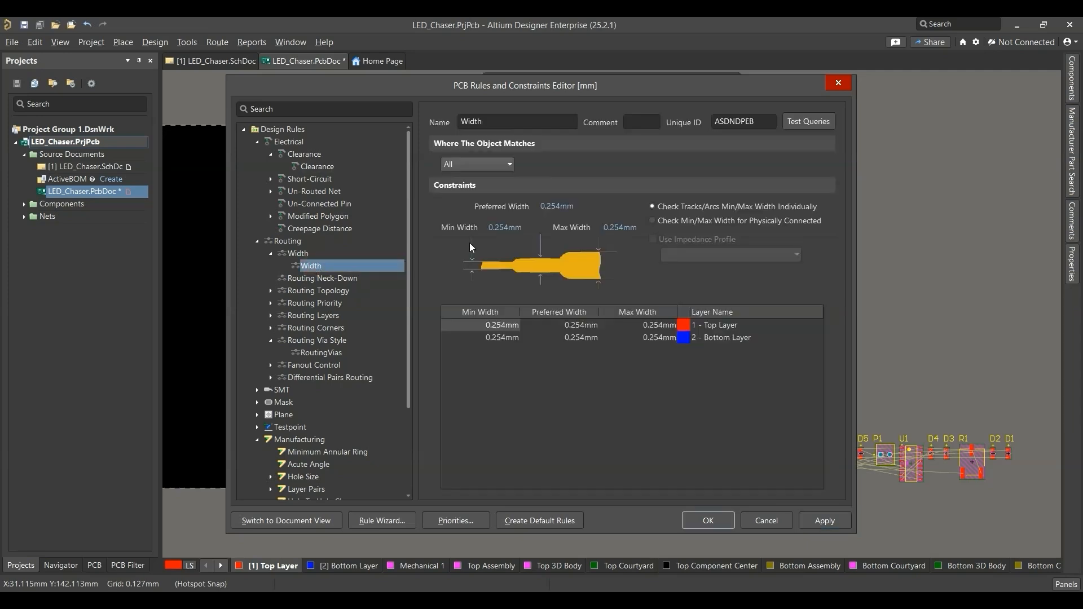
click(510, 227)
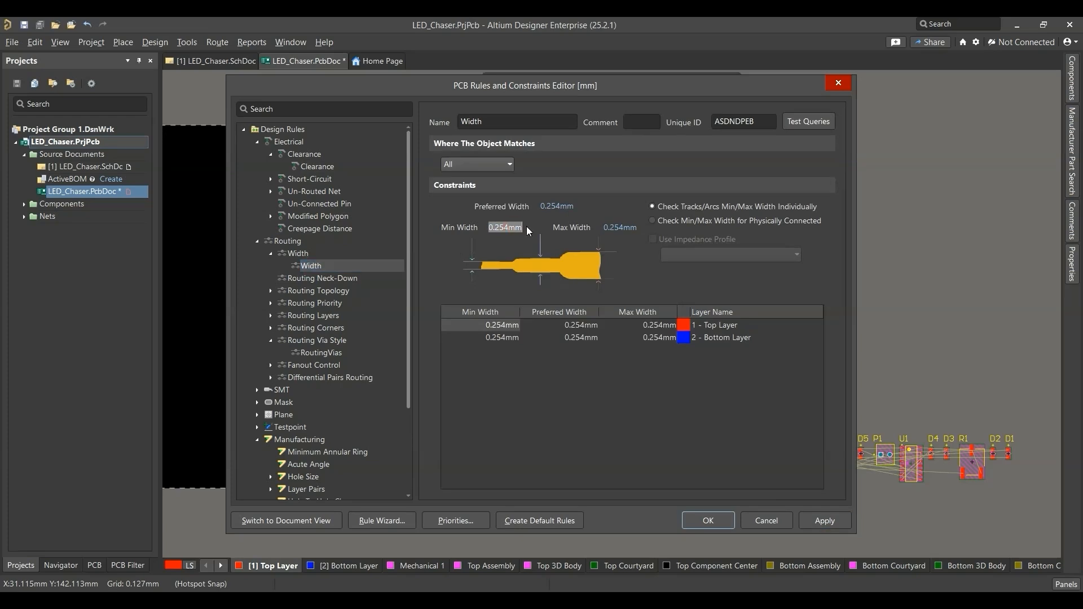
key(BackSpace)
key(BackSpace)
click(562, 206)
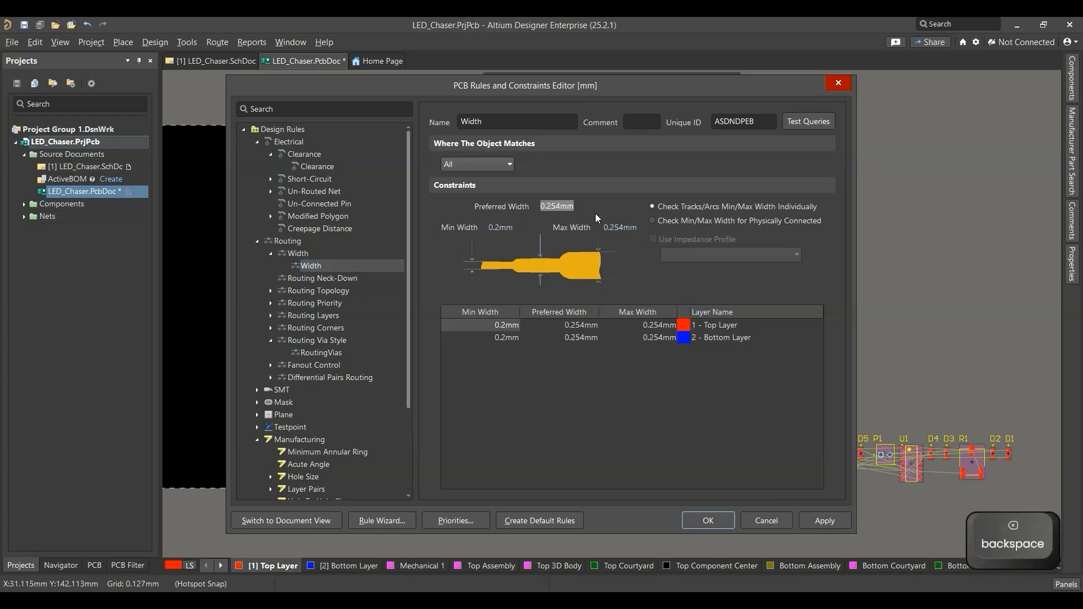
Step: Set the default Width rule's preferred width to 0.3 mm and maximum width to 0.5 mm, and apply it
key(BackSpace)
key(BackSpace)
key(BackSpace)
text(3)
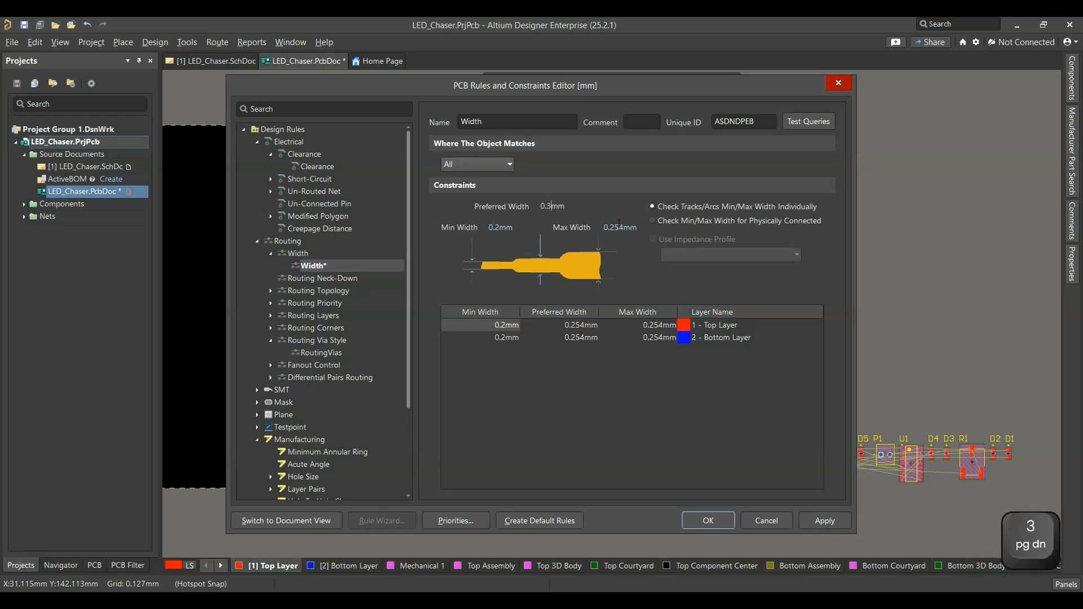
click(625, 227)
text(0.5)
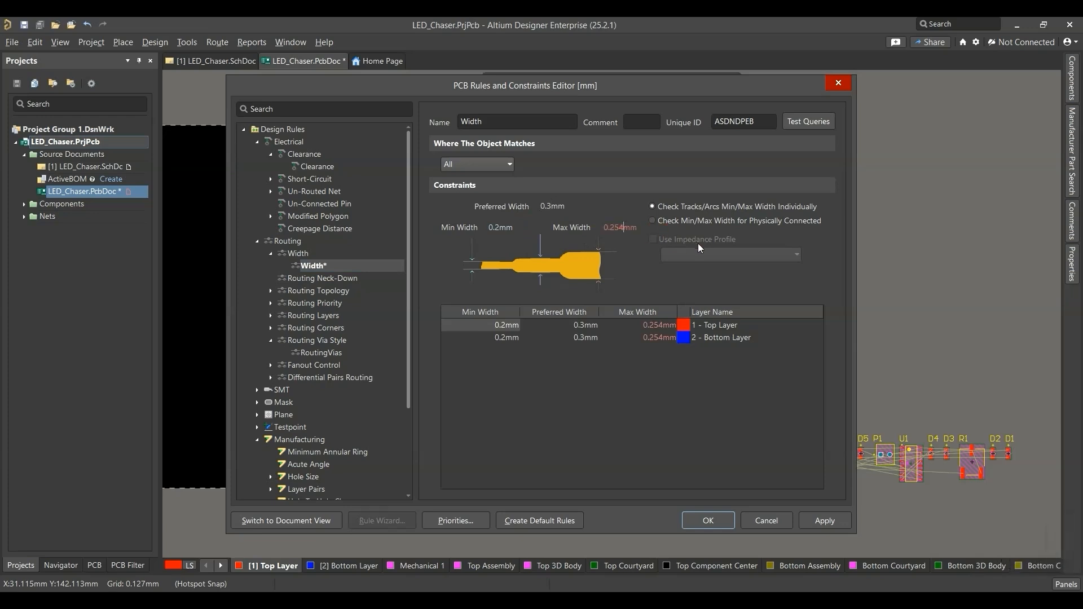
click(821, 521)
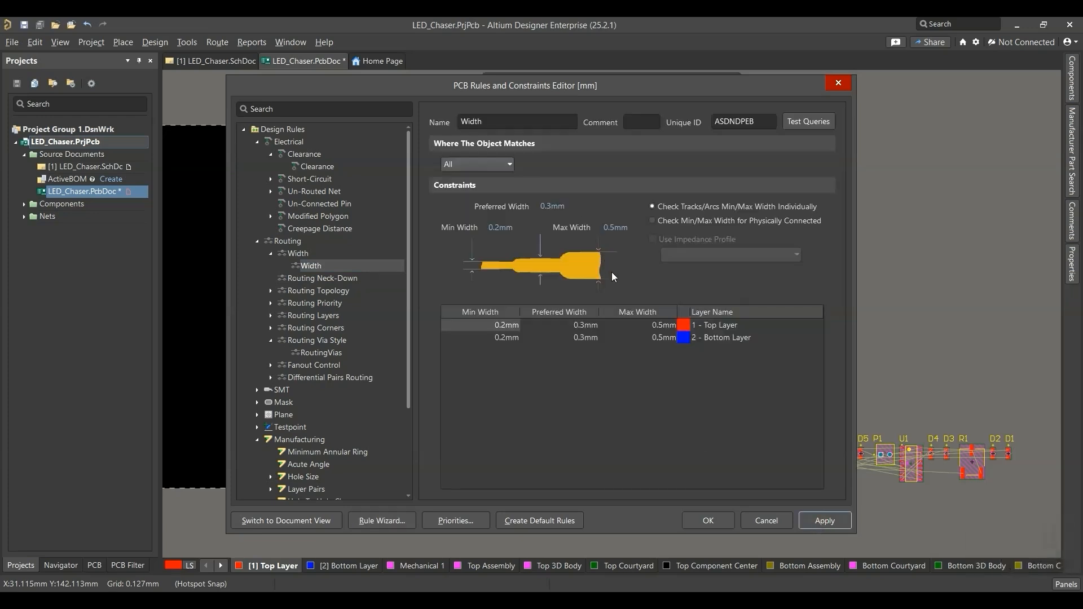
Step: Create a new routing width rule and name it Width_Power
right_click(299, 254)
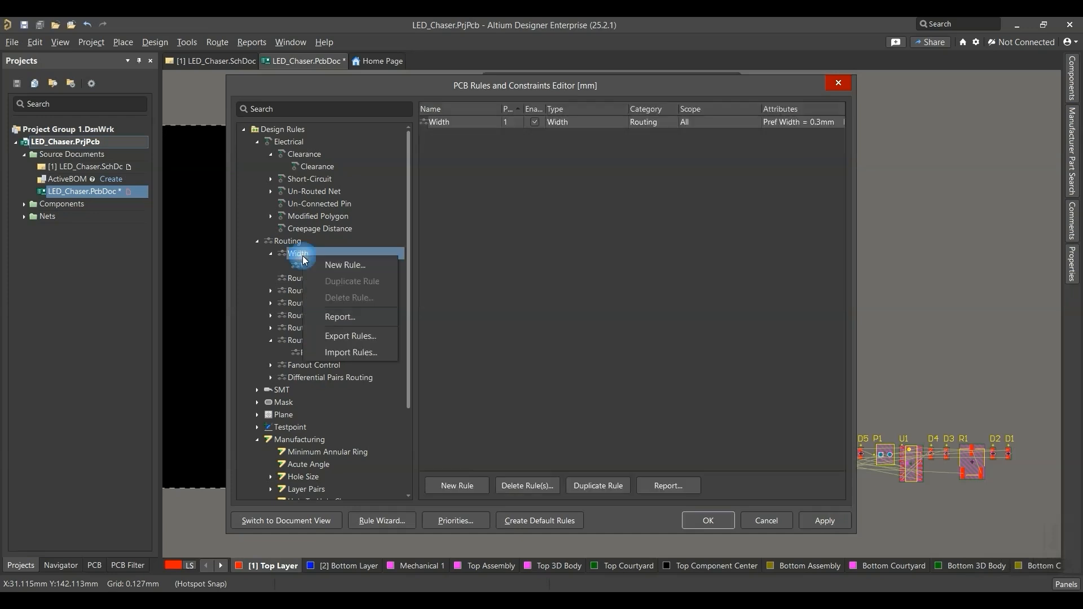
click(336, 265)
click(451, 123)
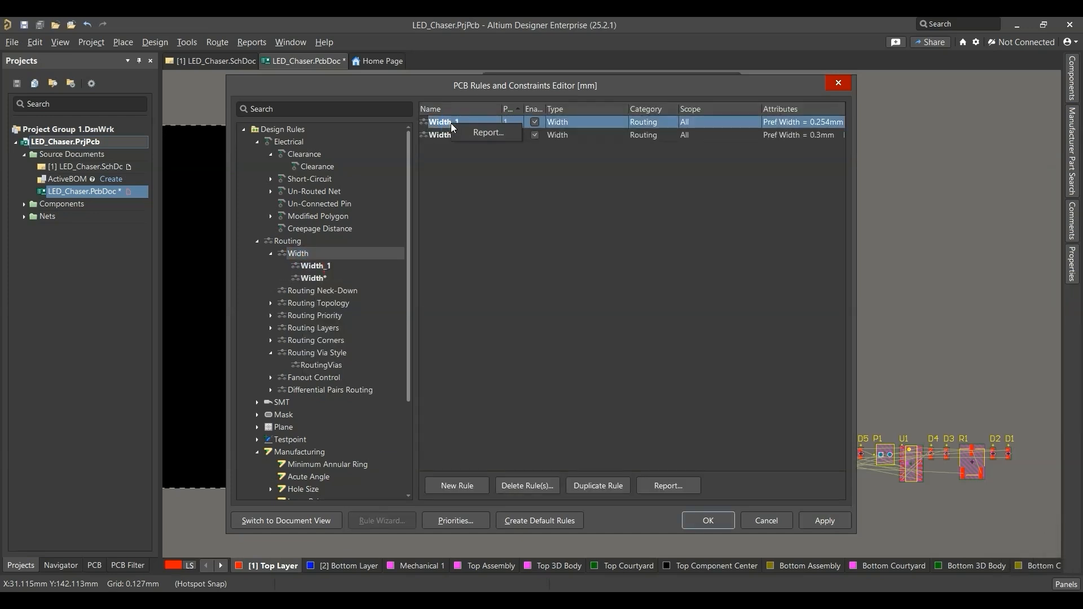
double_click(446, 122)
click(501, 121)
click(500, 121)
key(BackSpace)
key(BackSpace)
text(_Power)
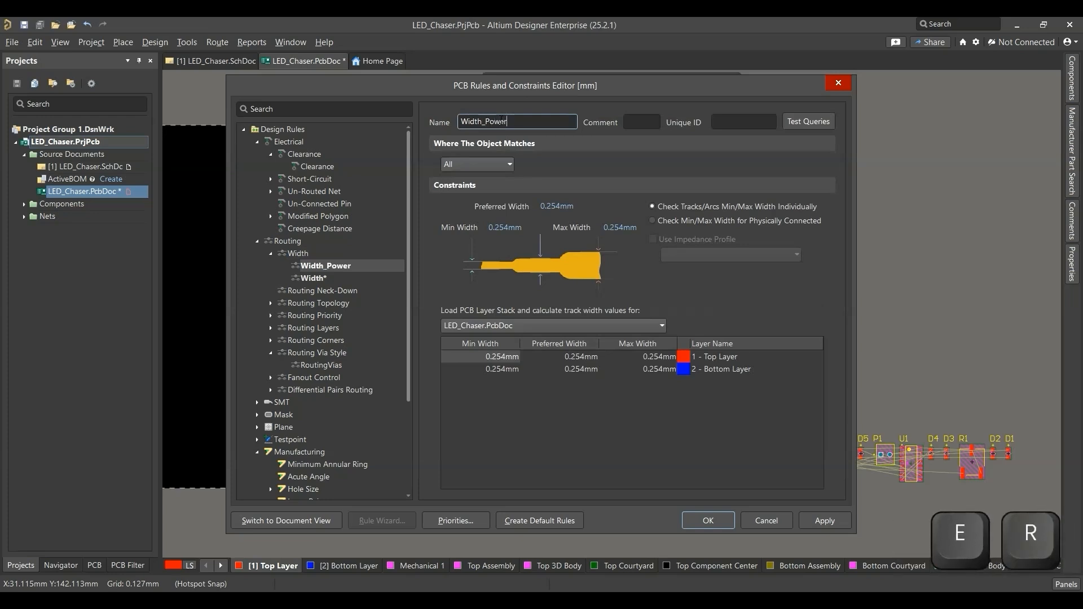
Step: Scope Width_Power with a custom query and build its first condition as Belongs to Net +9V
click(501, 161)
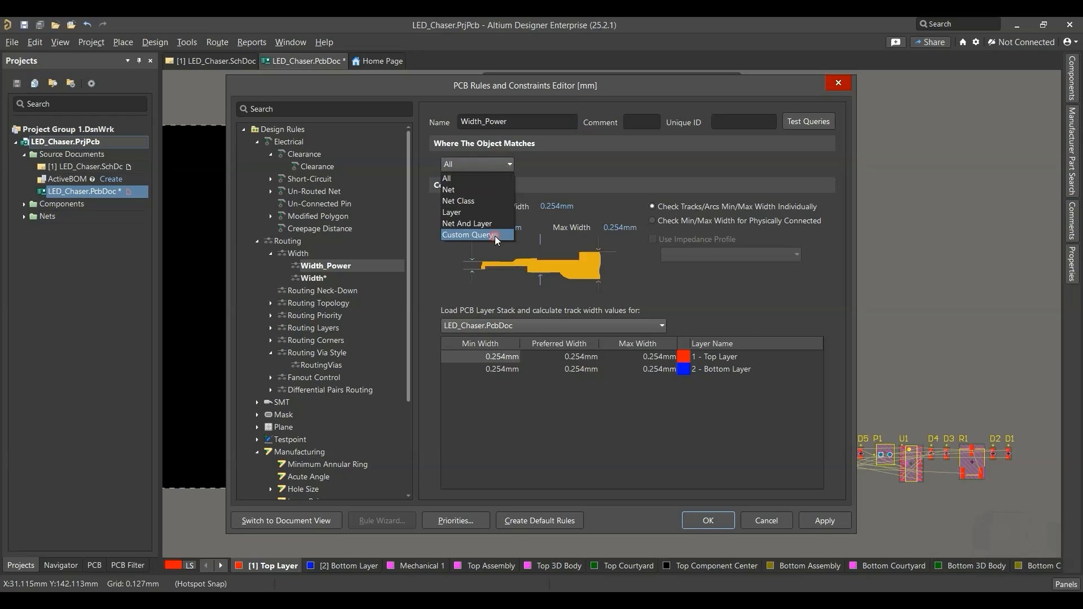
click(496, 235)
click(500, 165)
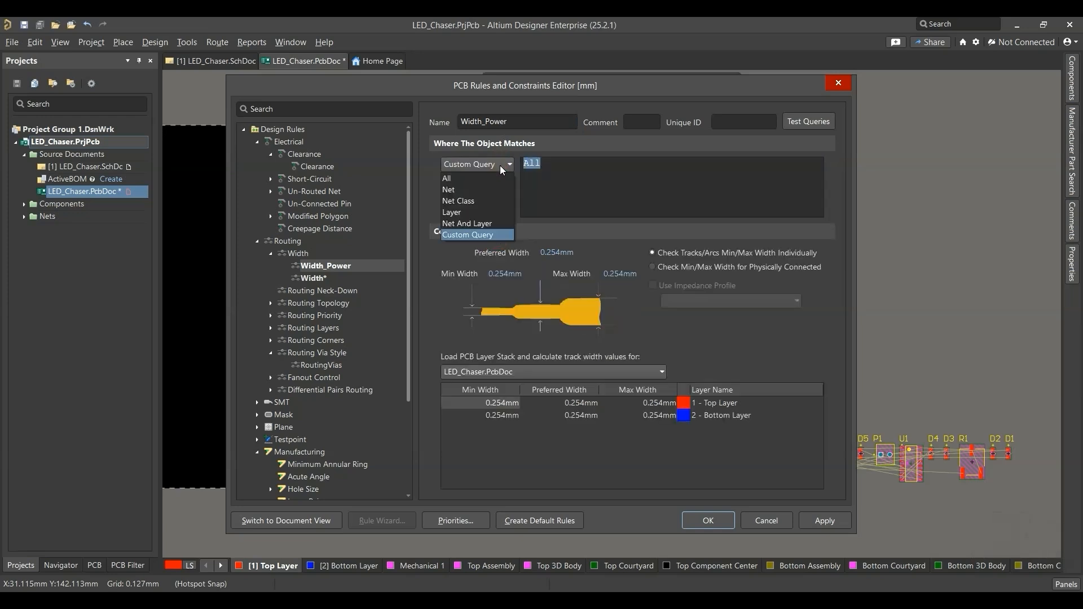
click(500, 165)
click(477, 209)
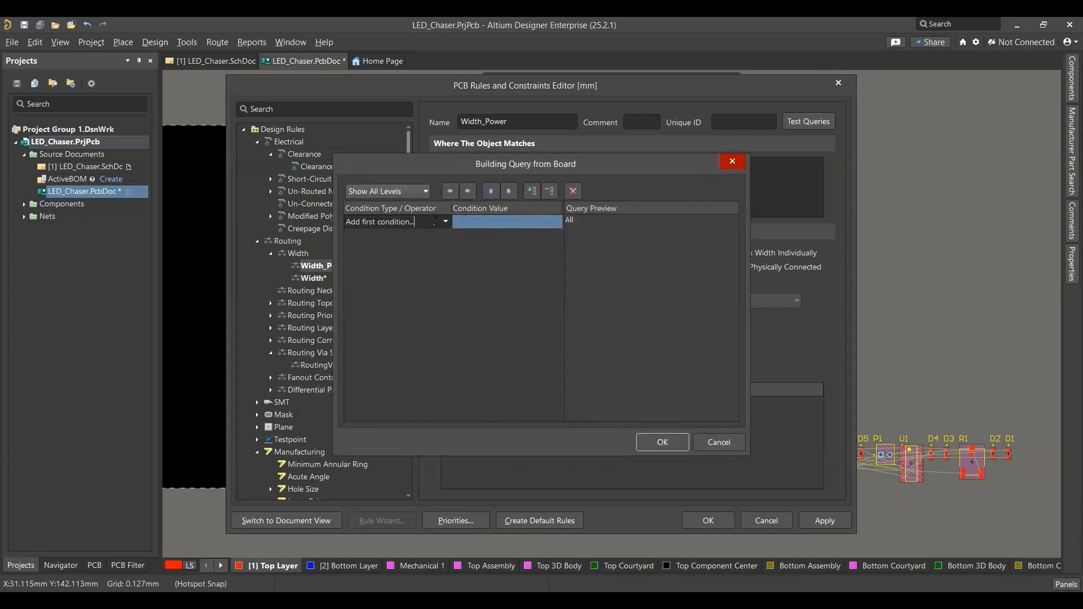
click(446, 222)
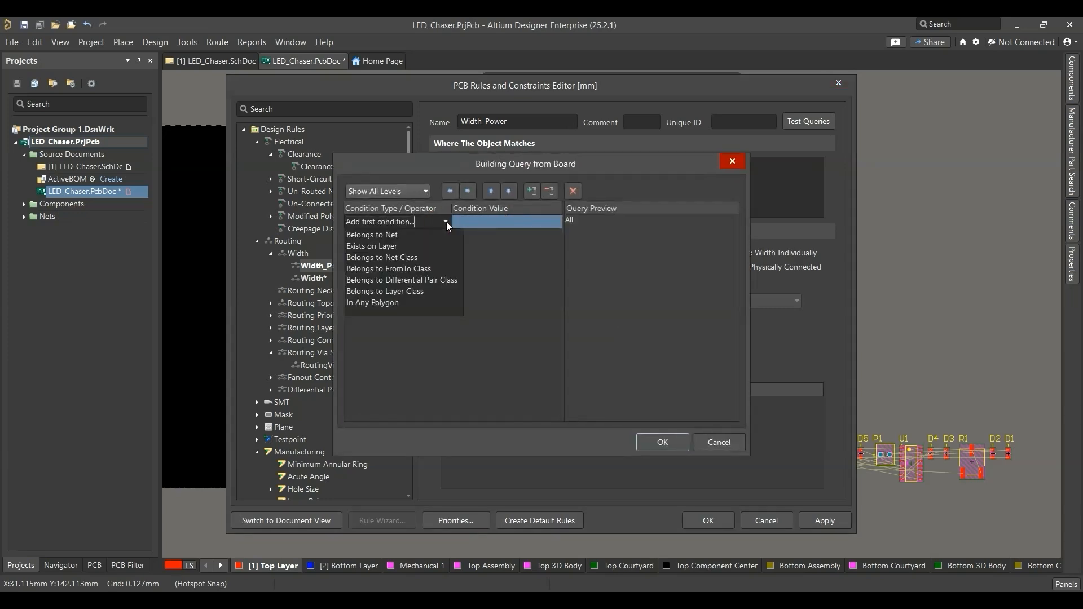
click(403, 234)
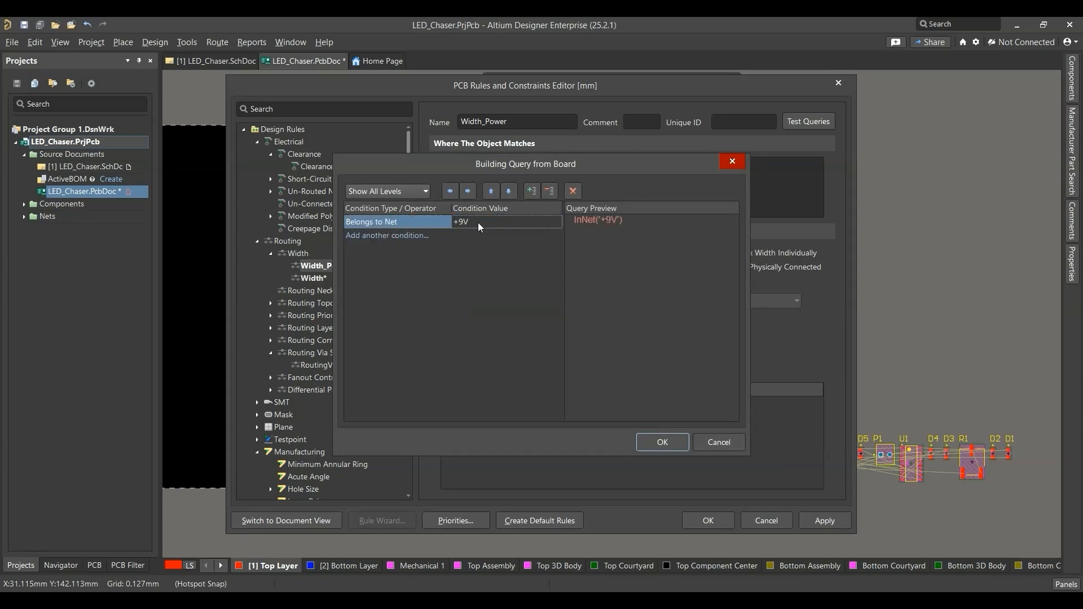
Step: Add a second query condition, Belongs to Net, with GND as its value
click(412, 236)
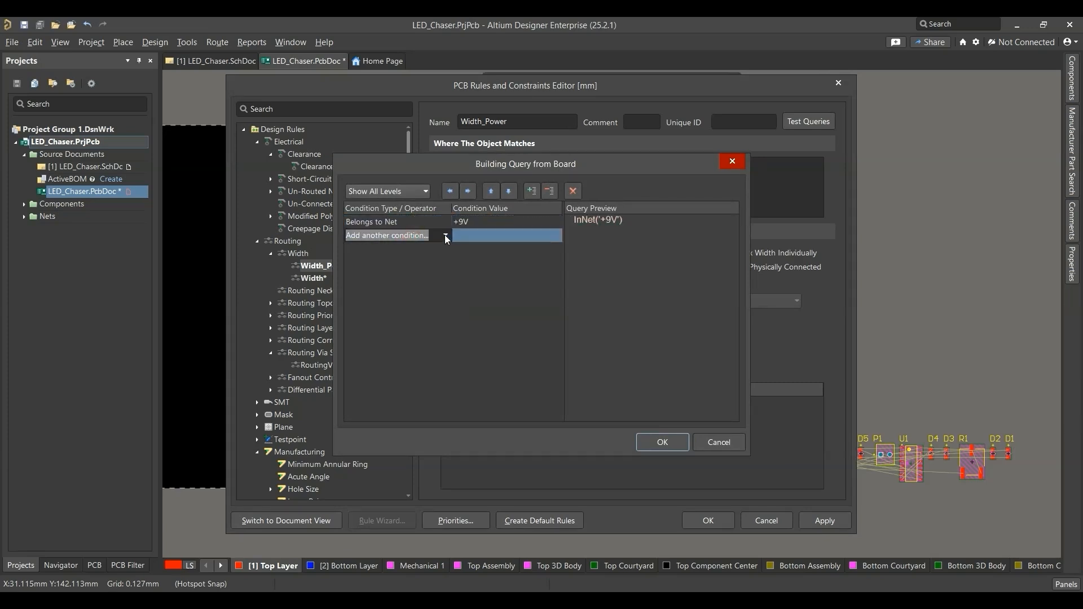
click(445, 236)
click(477, 233)
click(398, 236)
click(398, 236)
click(446, 236)
click(412, 248)
click(555, 249)
click(556, 249)
click(479, 304)
click(585, 230)
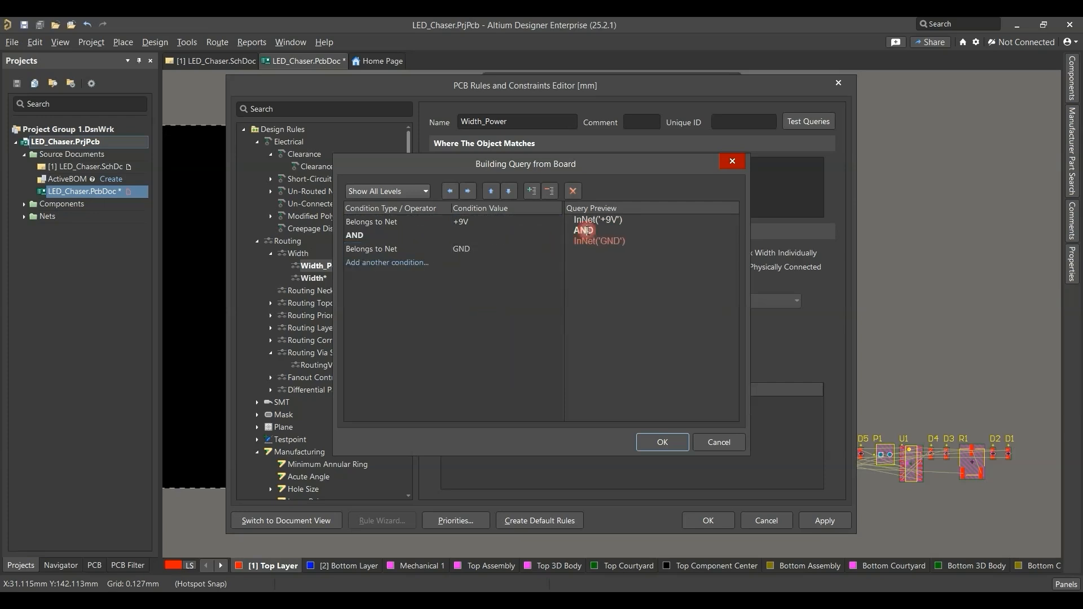
Step: Change the operator between the +9V and GND conditions to OR and accept the query
click(448, 233)
click(448, 233)
click(417, 249)
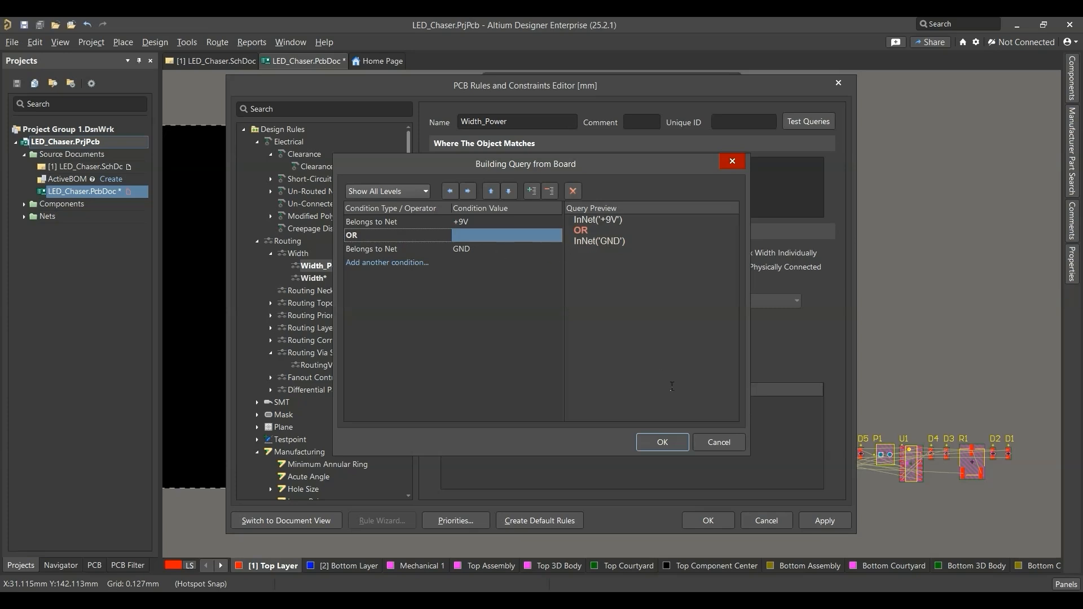
click(662, 442)
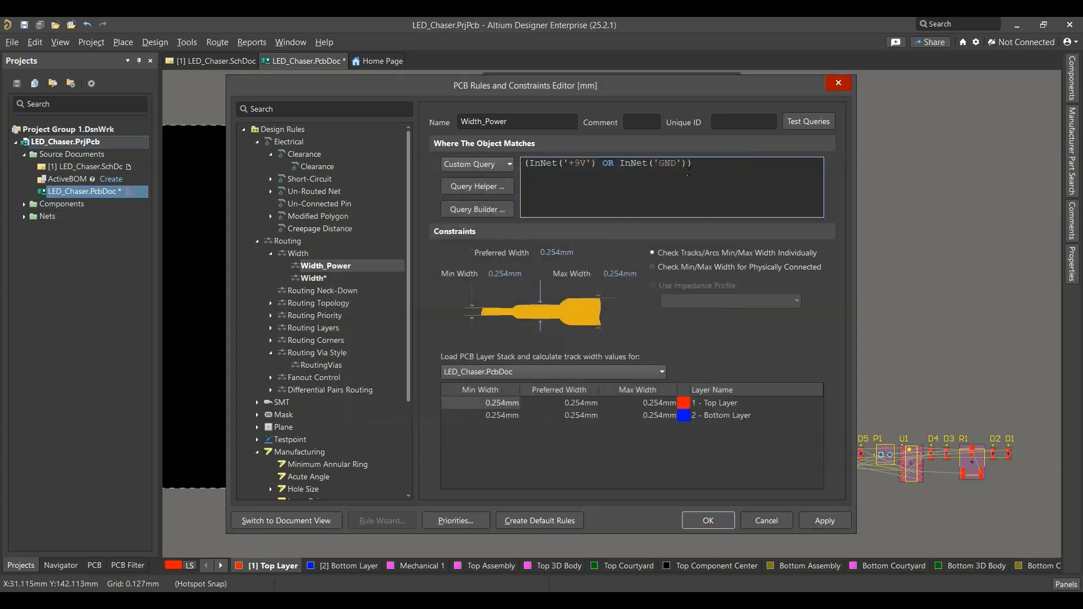
Step: Set Width_Power to minimum 0.5 mm, preferred 0.6 mm and maximum 1 mm, and apply the rule
click(508, 275)
text(0.5)
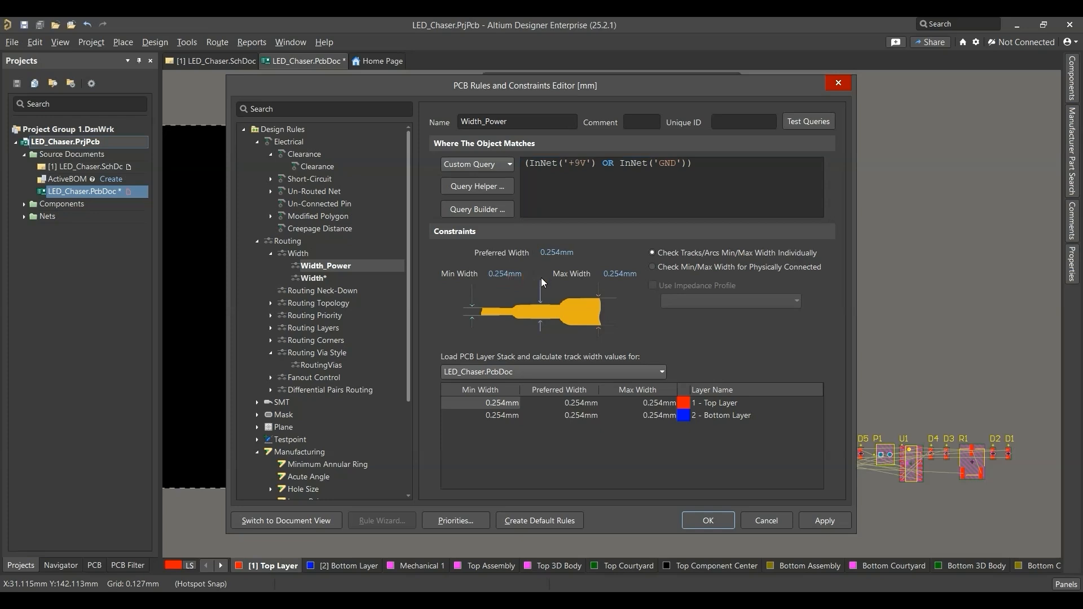
key(Tab)
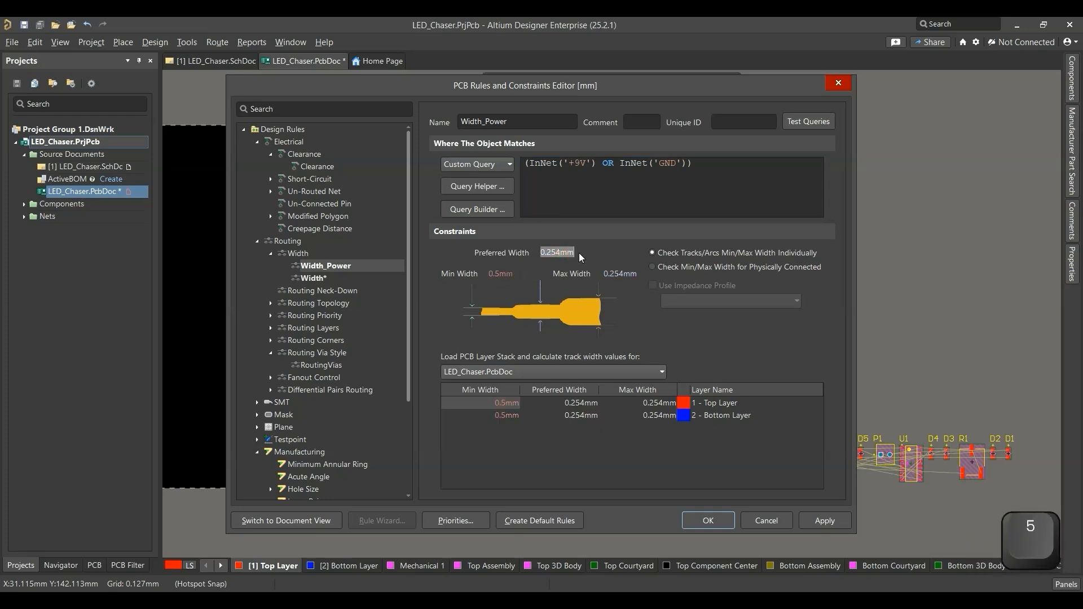
text(0.6)
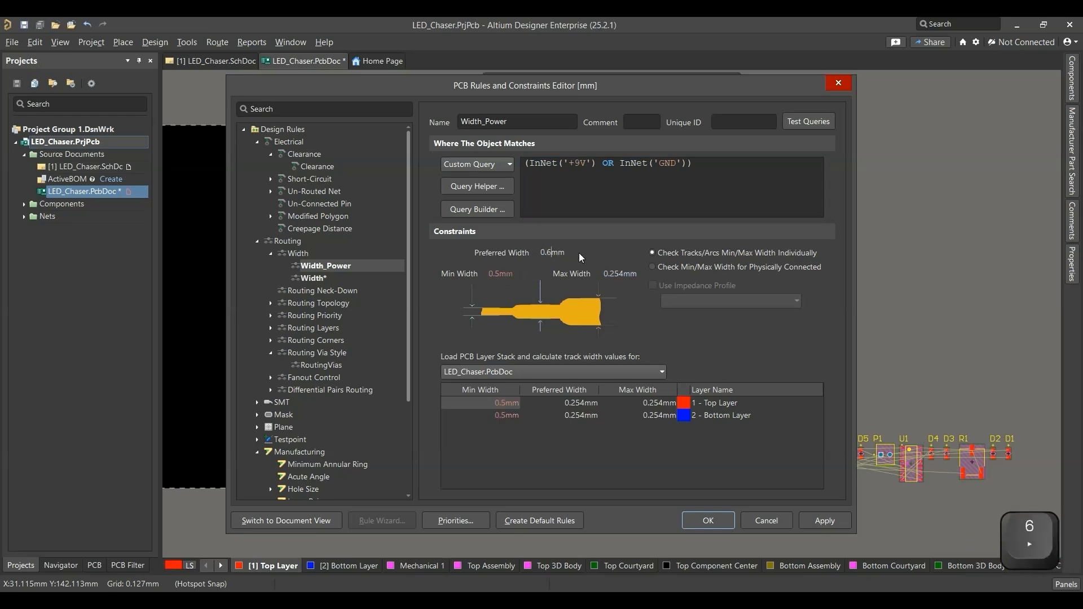
click(642, 273)
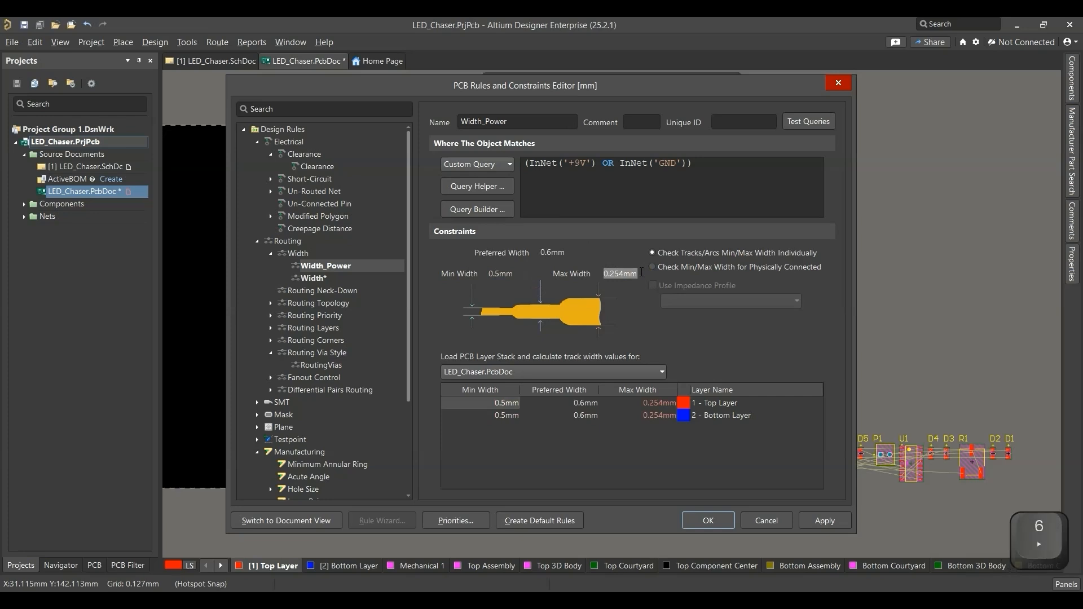
key(BackSpace)
text(1)
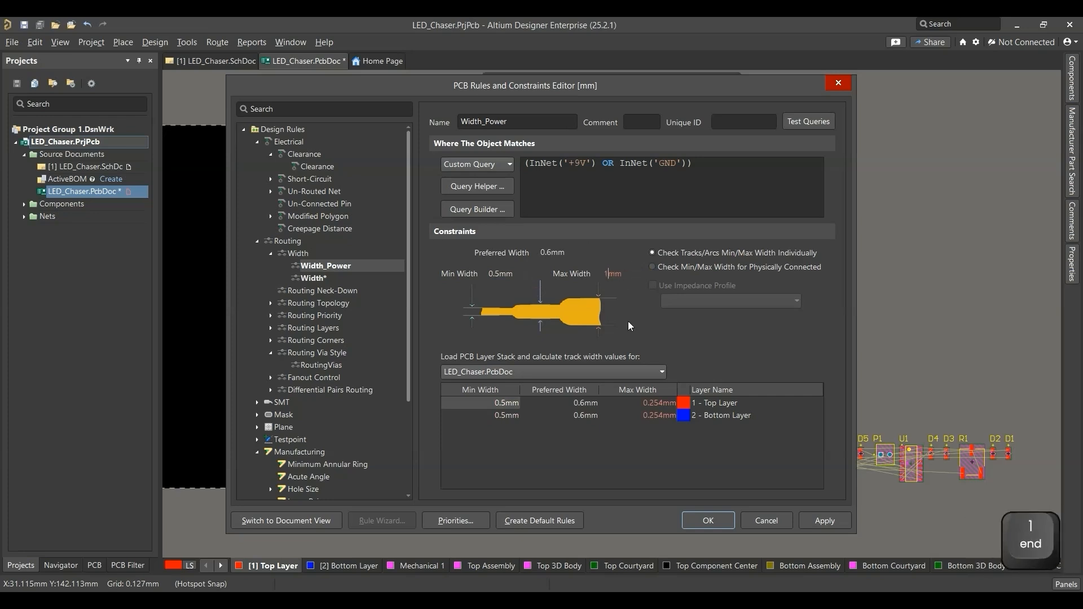
click(549, 252)
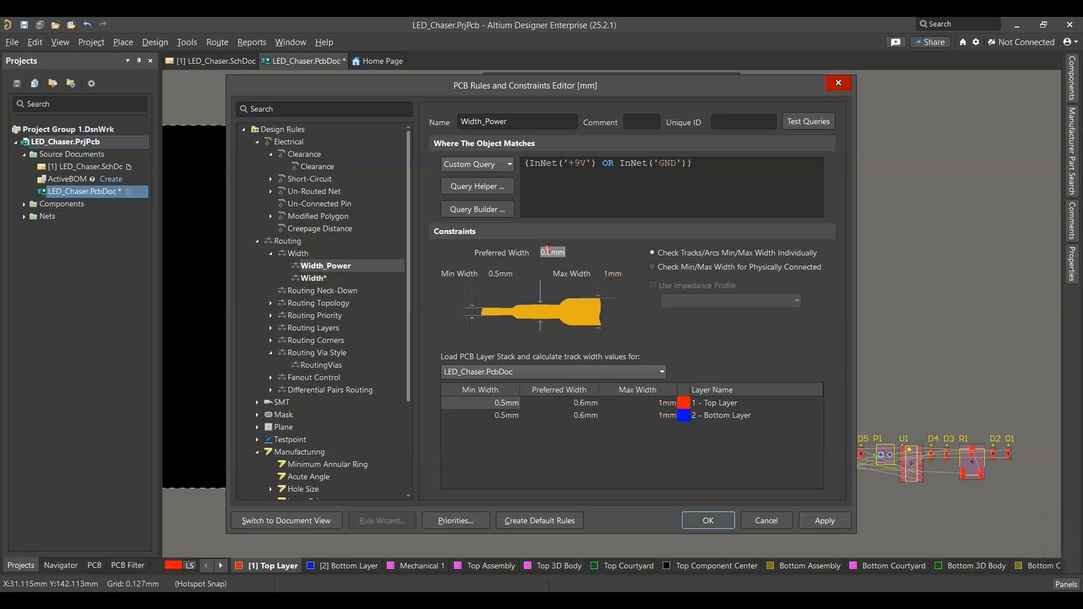
click(834, 522)
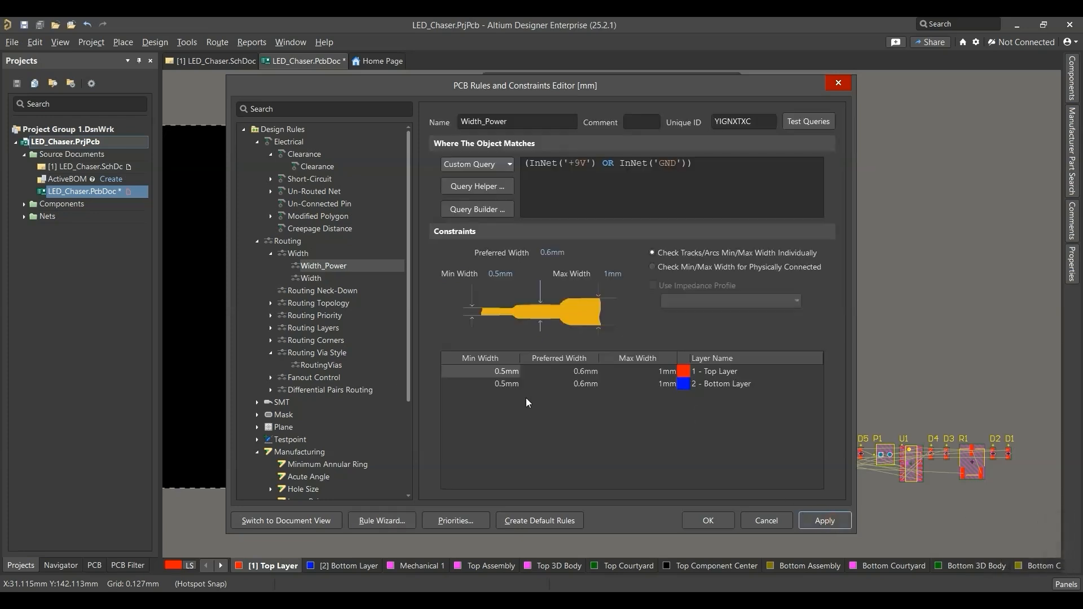
Step: Accept the design rules to close the editor, and save the PCB document
scroll(329, 388, down, 5)
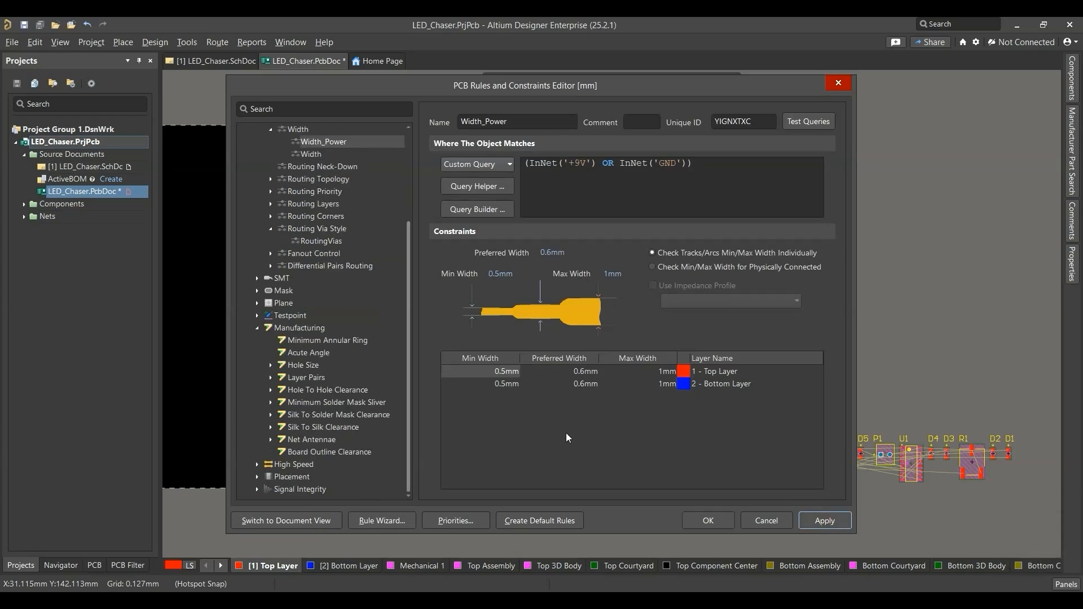
click(718, 520)
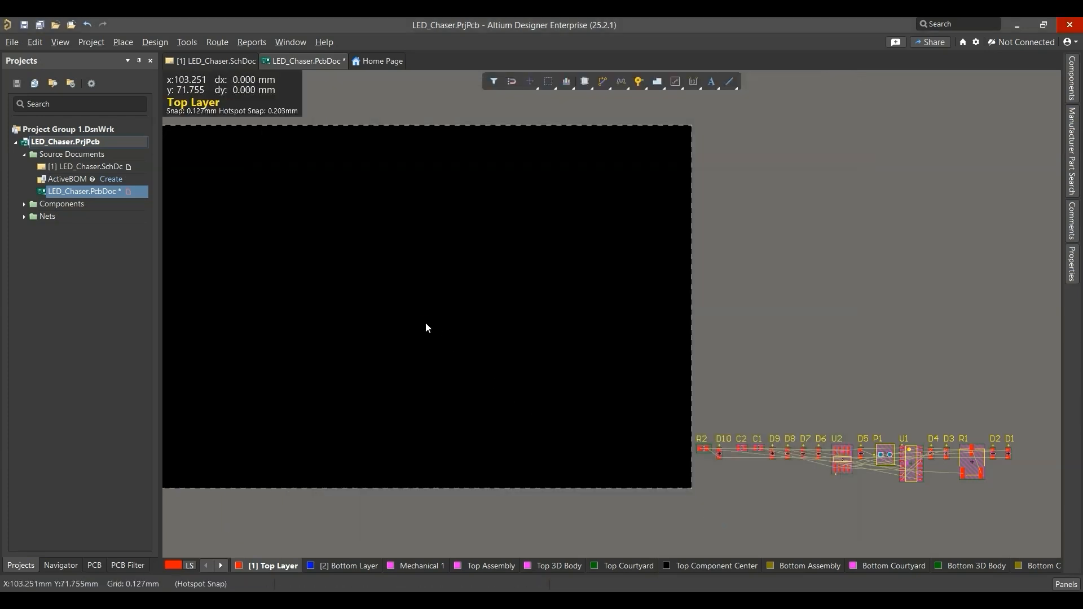
key(ctrl+s)
Step: Split the workspace vertically to show the schematic and the PCB layout side by side
ctrl+scroll(428, 328, up, 1)
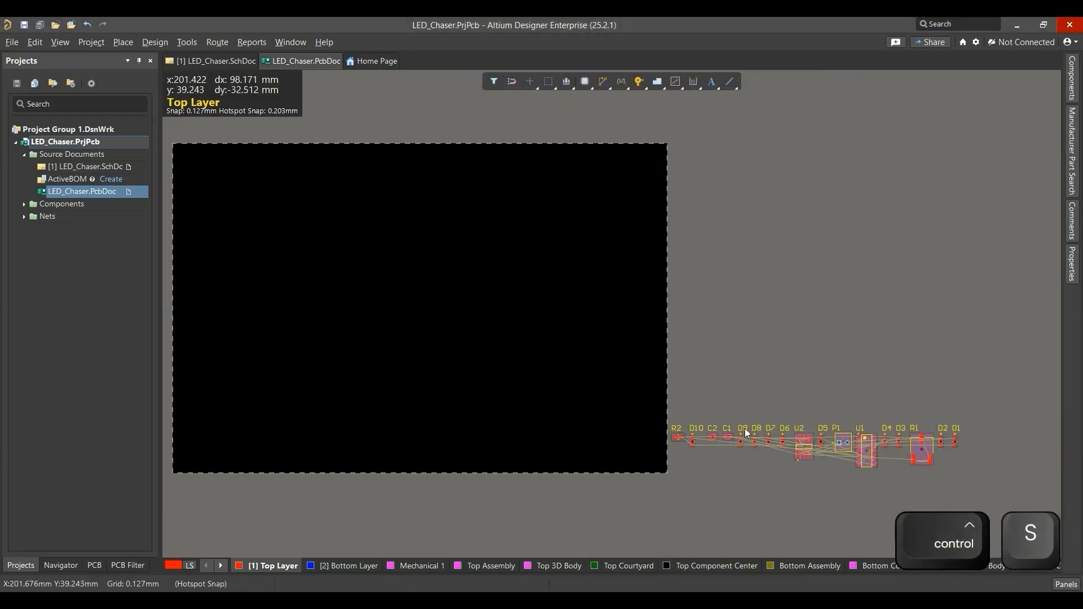
right_click(483, 59)
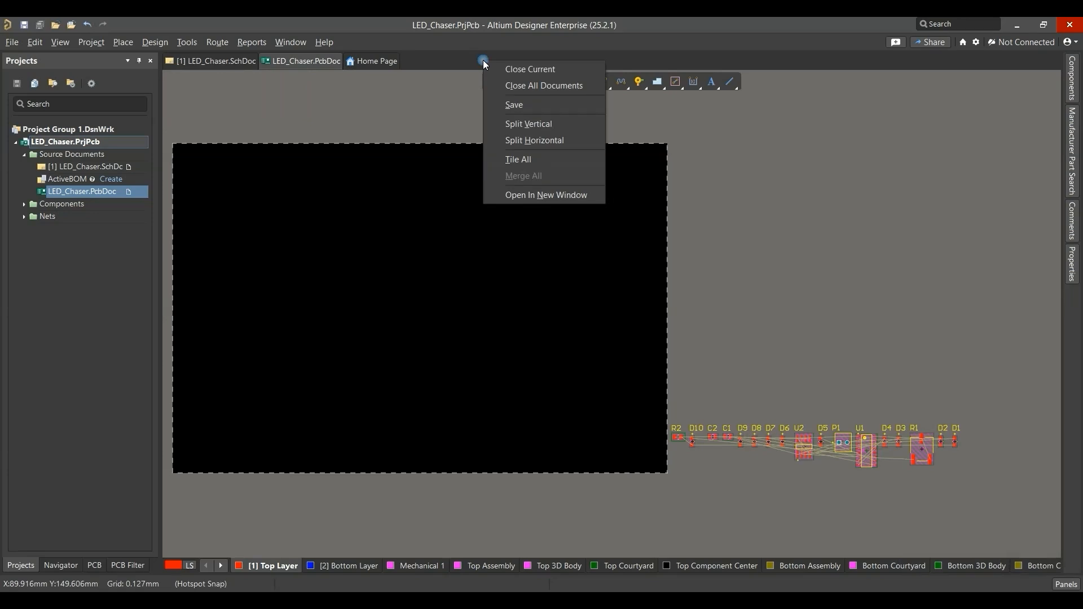
click(529, 123)
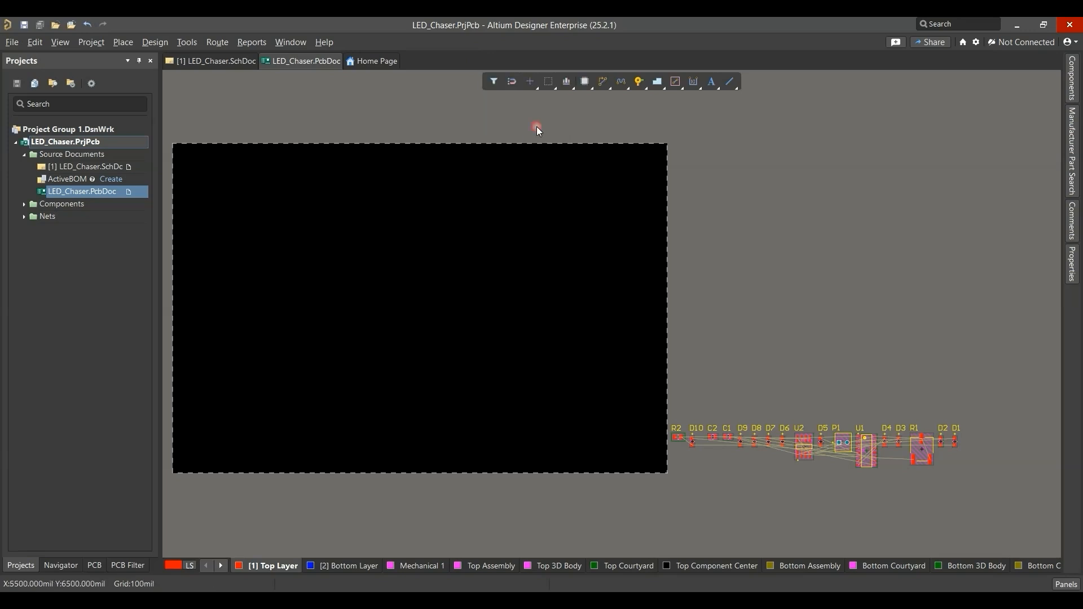
drag(586, 229, 586, 229)
ctrl+scroll(502, 257, down, 3)
right_drag(502, 257, 421, 264)
ctrl+scroll(731, 306, down, 3)
mouse_move(732, 306)
right_down()
mouse_move(773, 304)
mouse_move(738, 299)
right_up()
ctrl+scroll(339, 275, up, 3)
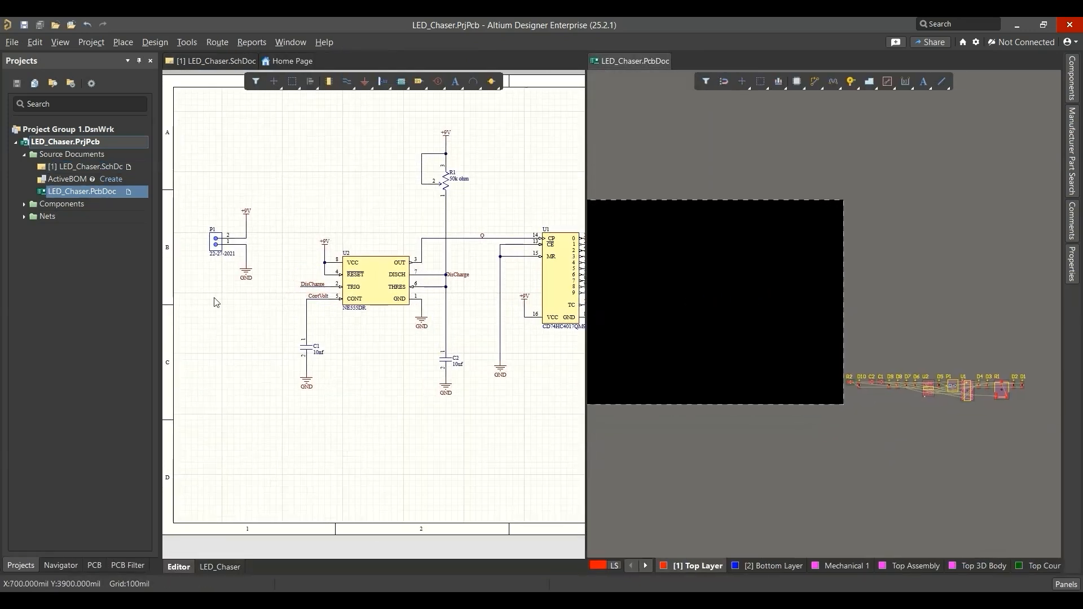
Step: Cross Probe connector P1 from the schematic to locate its footprint in the PCB layout
right_click(221, 297)
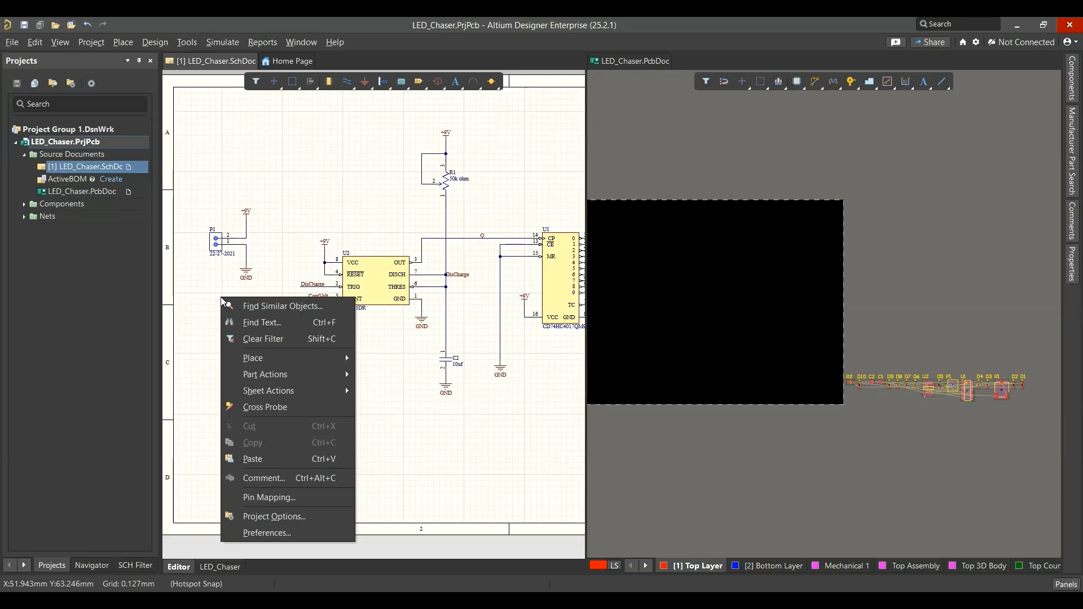
click(265, 407)
click(216, 241)
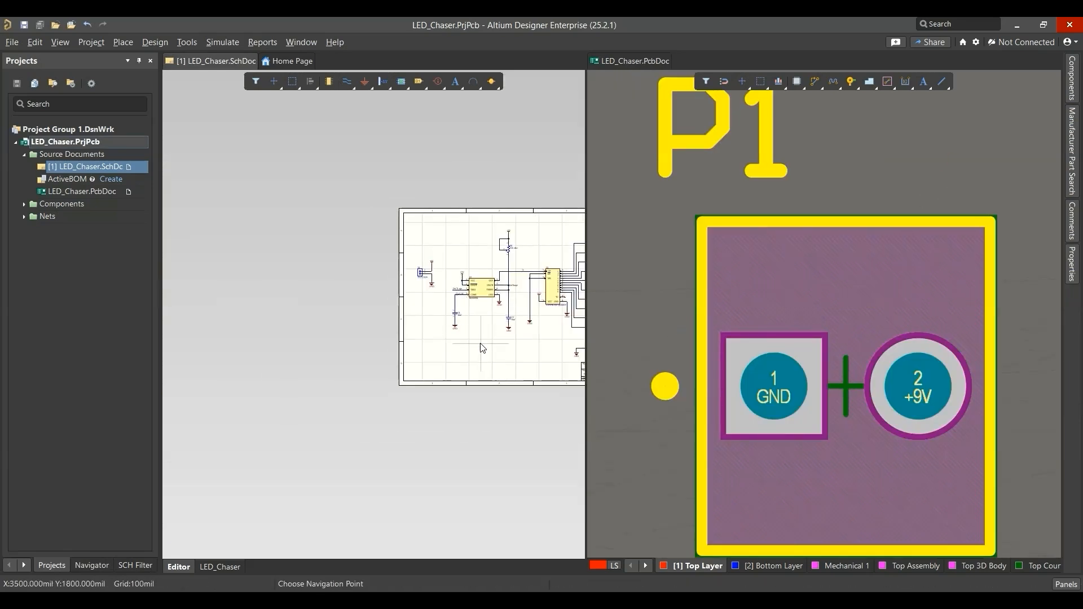
key(Escape)
ctrl+scroll(828, 347, down, 7)
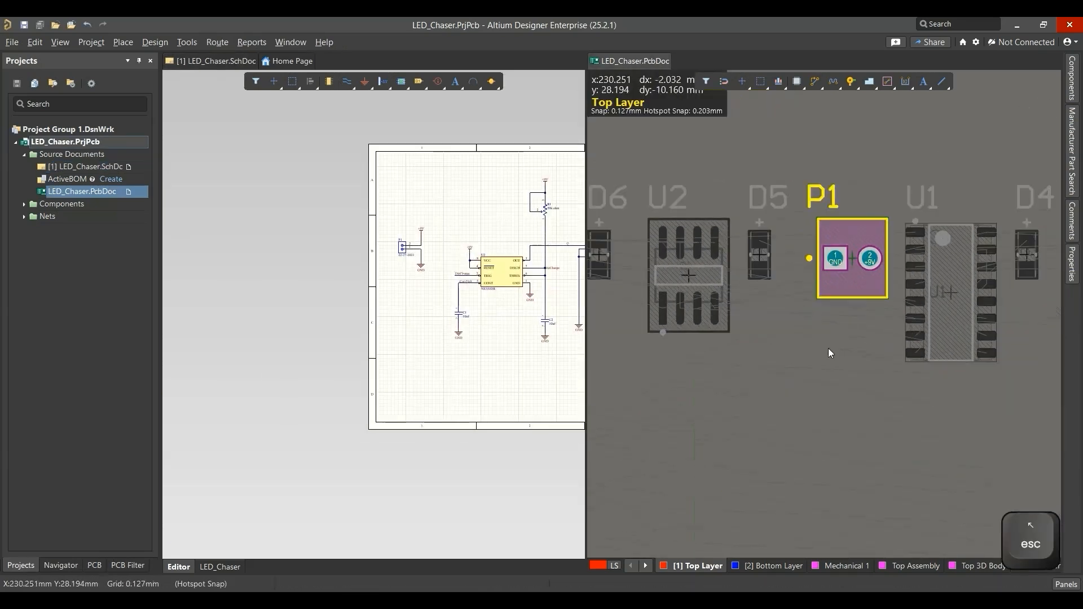
Step: Move the P1 footprint onto the board near its middle and clear the highlight filter
right_drag(794, 417, 879, 452)
drag(909, 381, 647, 246)
ctrl+scroll(632, 296, down, 2)
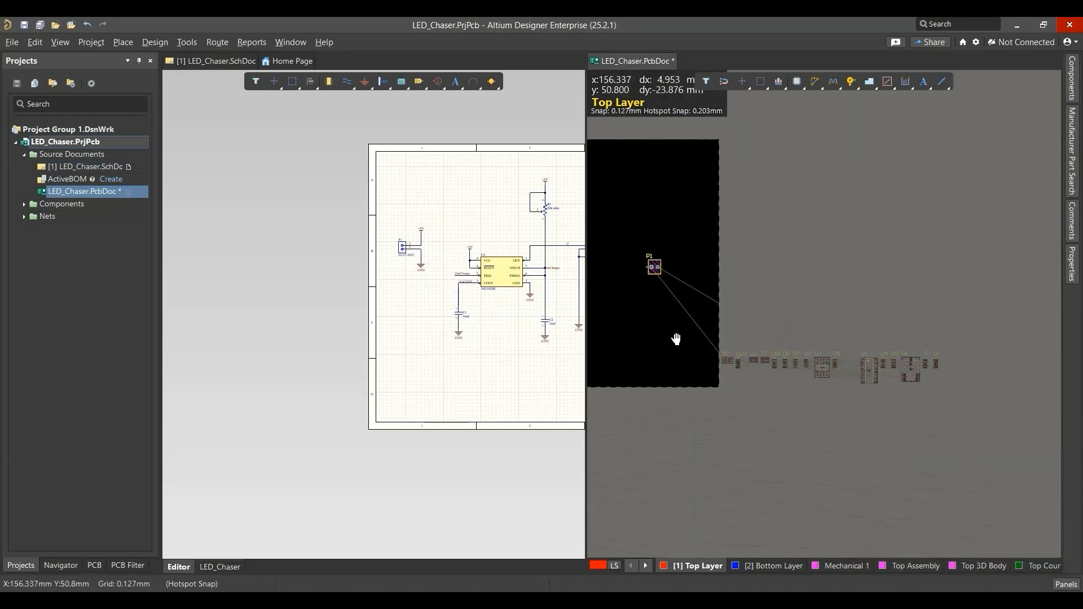
right_drag(602, 291, 713, 344)
key(shift+c)
ctrl+scroll(739, 339, up, 3)
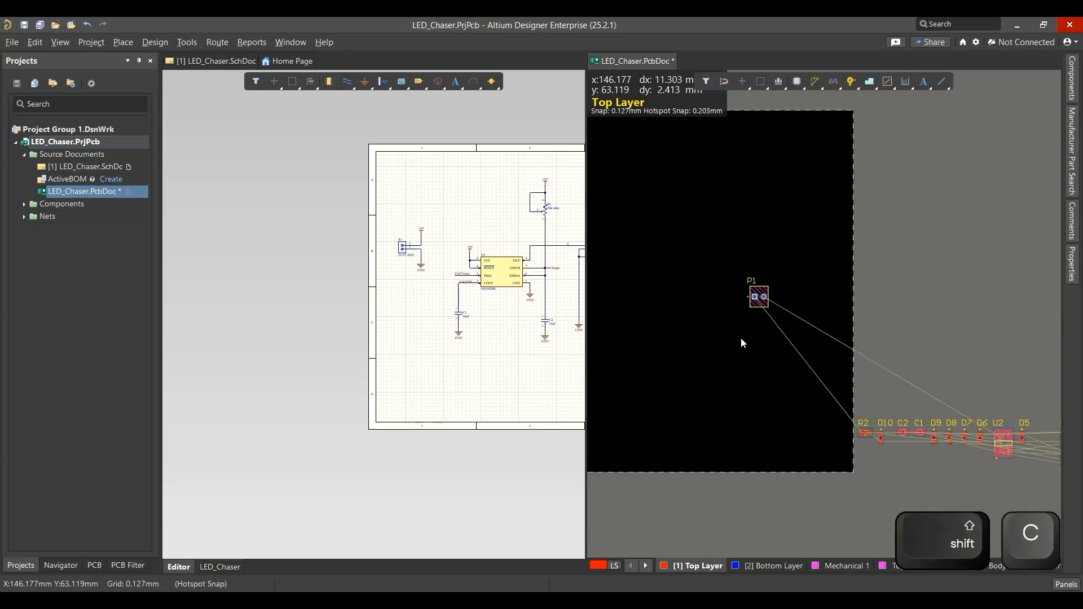
right_drag(709, 325, 869, 375)
ctrl+scroll(868, 375, down, 3)
drag(901, 359, 758, 342)
Step: Move the row of remaining component footprints together onto the board below P1, and save the PCB
ctrl+scroll(768, 359, down, 2)
drag(1057, 384, 860, 467)
drag(992, 422, 784, 400)
key(ctrl+s)
ctrl+scroll(784, 354, up, 2)
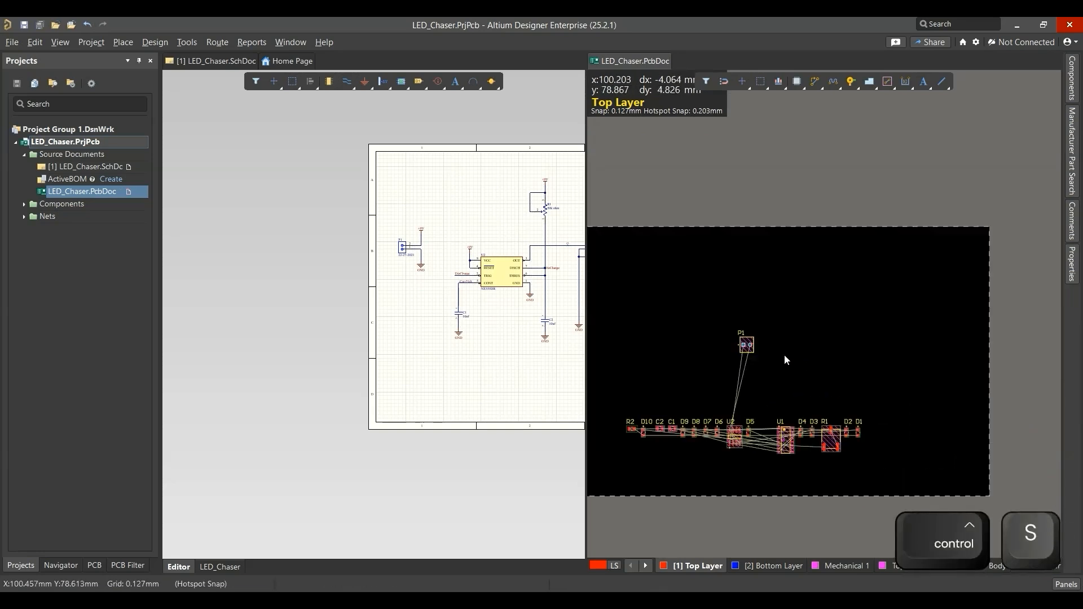
Step: Cross Probe the NE555DR timer U2 from the schematic to locate its footprint in the PCB layout
ctrl+scroll(785, 355, up, 3)
right_drag(751, 401, 777, 388)
ctrl+scroll(480, 269, up, 3)
right_click(487, 346)
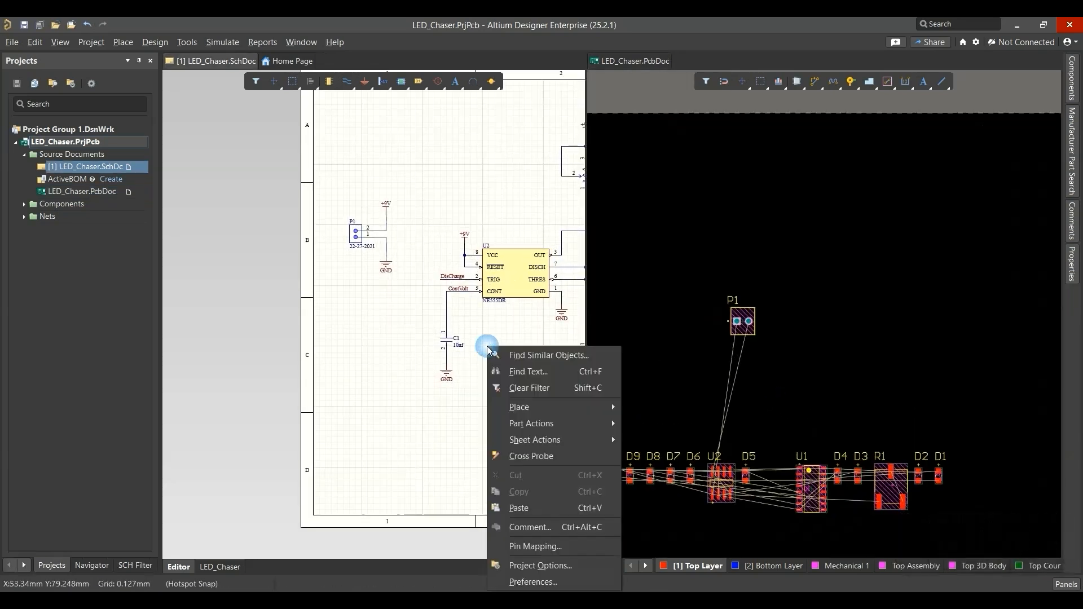
click(531, 456)
click(520, 281)
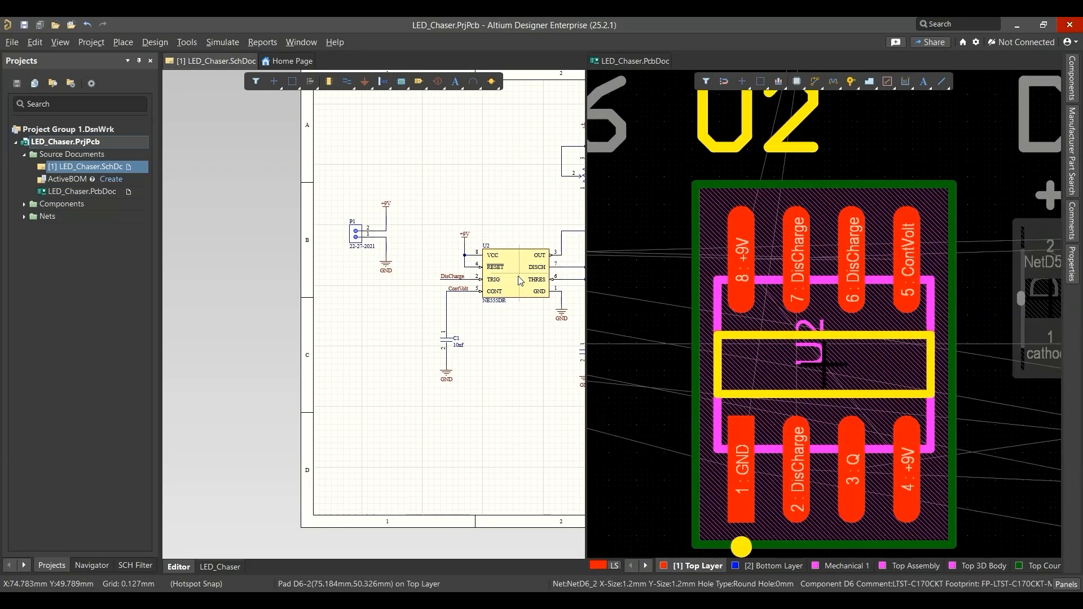
ctrl+scroll(519, 281, down, 4)
key(Escape)
Step: Clear the highlight filter, then move the U2 footprint beside P1 and rotate it 90° so its pads face P1
ctrl+scroll(679, 461, down, 2)
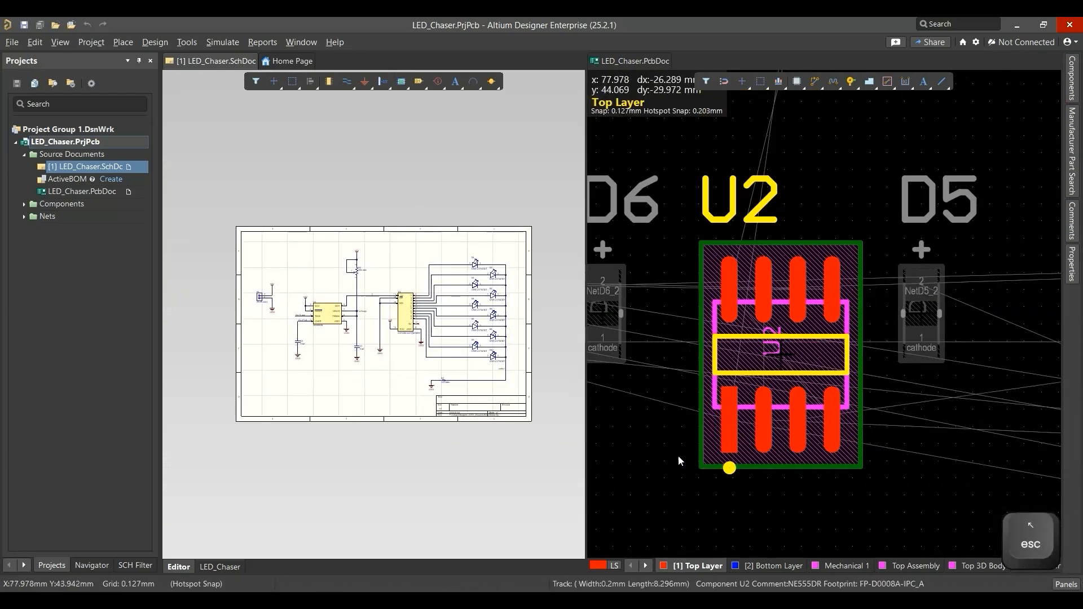
click(679, 456)
key(shift+c)
ctrl+scroll(686, 468, down, 4)
right_drag(696, 486, 849, 508)
drag(847, 468, 981, 245)
ctrl+scroll(868, 200, up, 6)
key(space)
drag(872, 279, 709, 320)
ctrl+scroll(707, 335, down, 4)
drag(927, 354, 849, 326)
key(space)
ctrl+scroll(849, 326, up, 5)
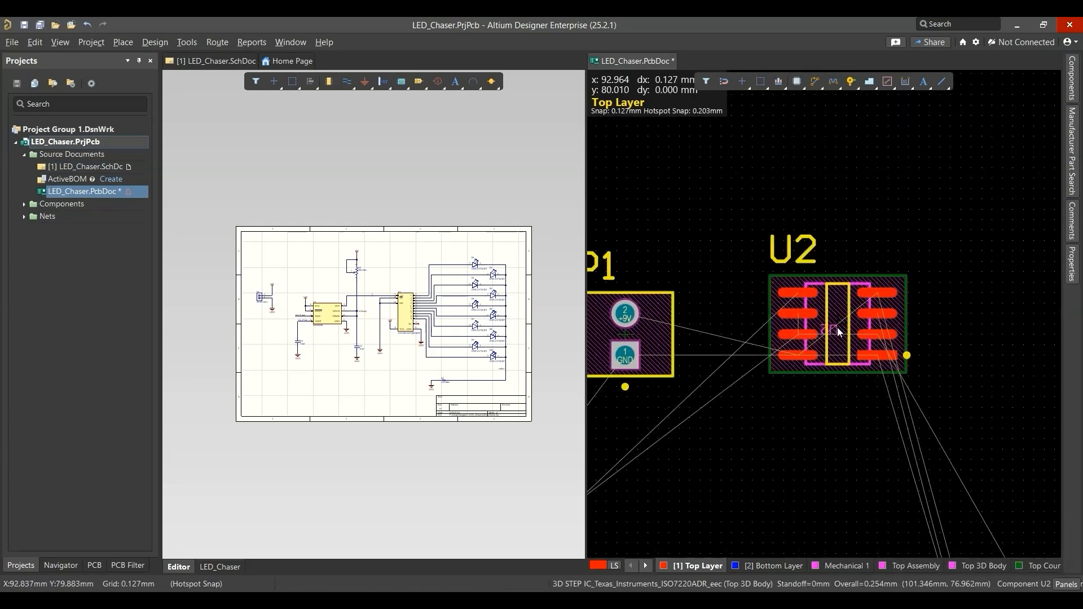
Step: Cross Probe the counter IC U1 from the schematic to locate its footprint in the PCB layout
ctrl+scroll(782, 363, down, 6)
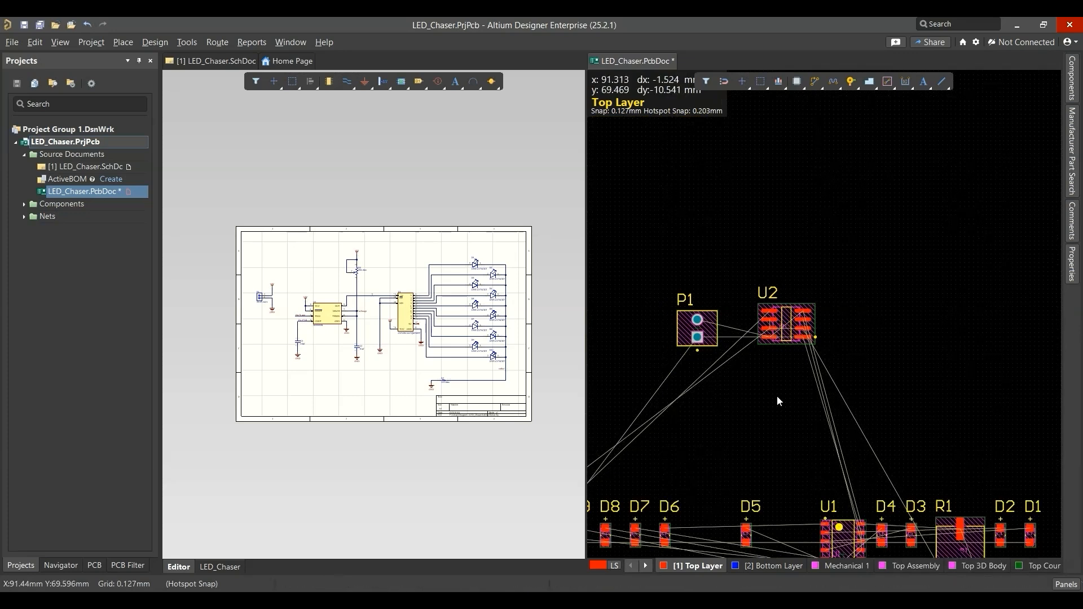
ctrl+scroll(373, 339, up, 2)
right_click(418, 386)
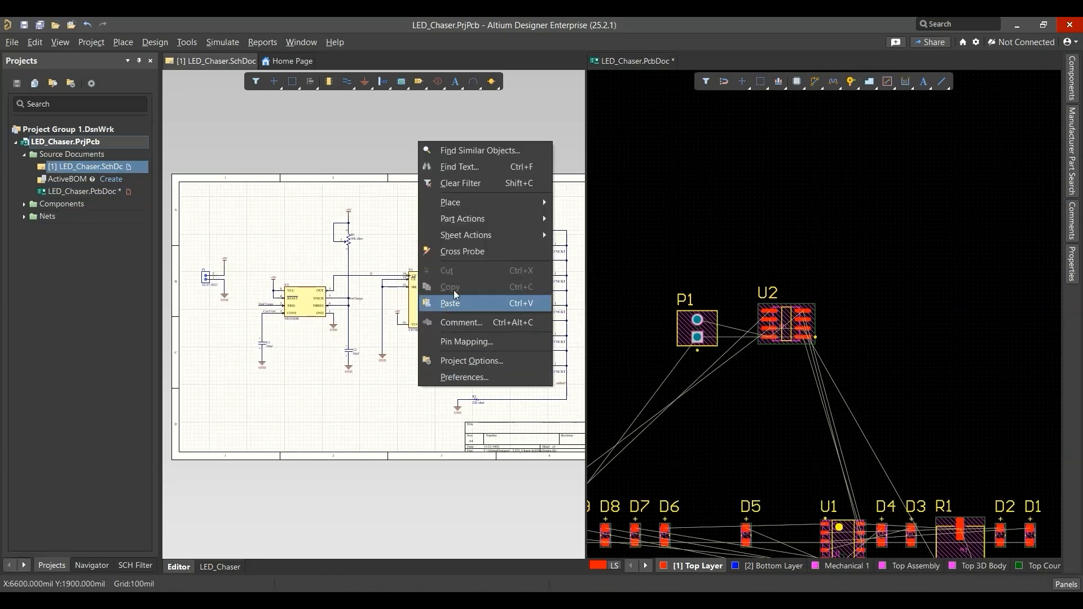
click(472, 252)
key(c)
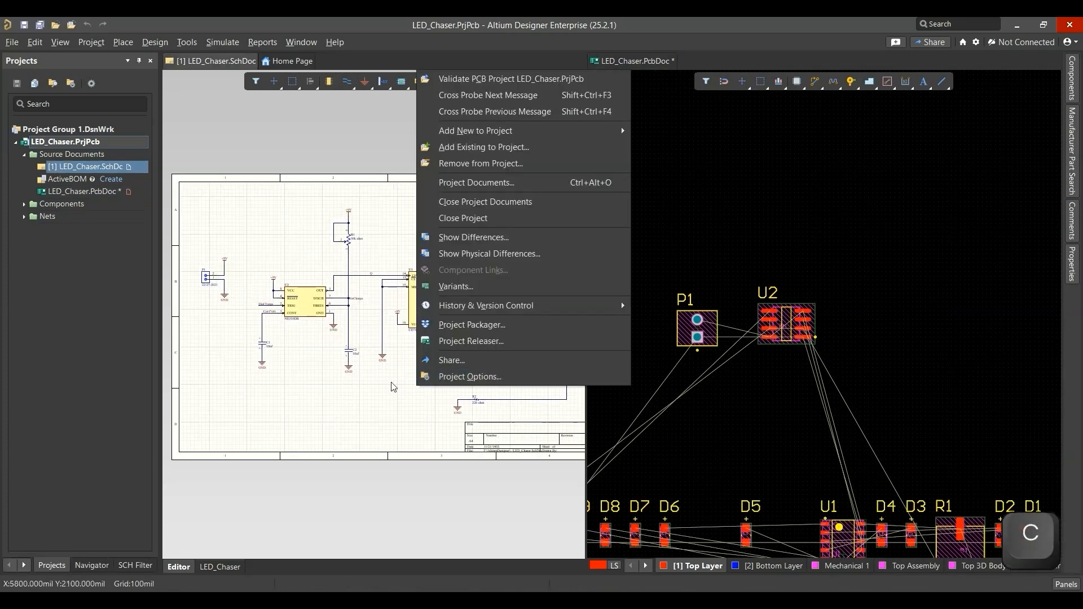
right_click(393, 386)
click(435, 247)
click(421, 302)
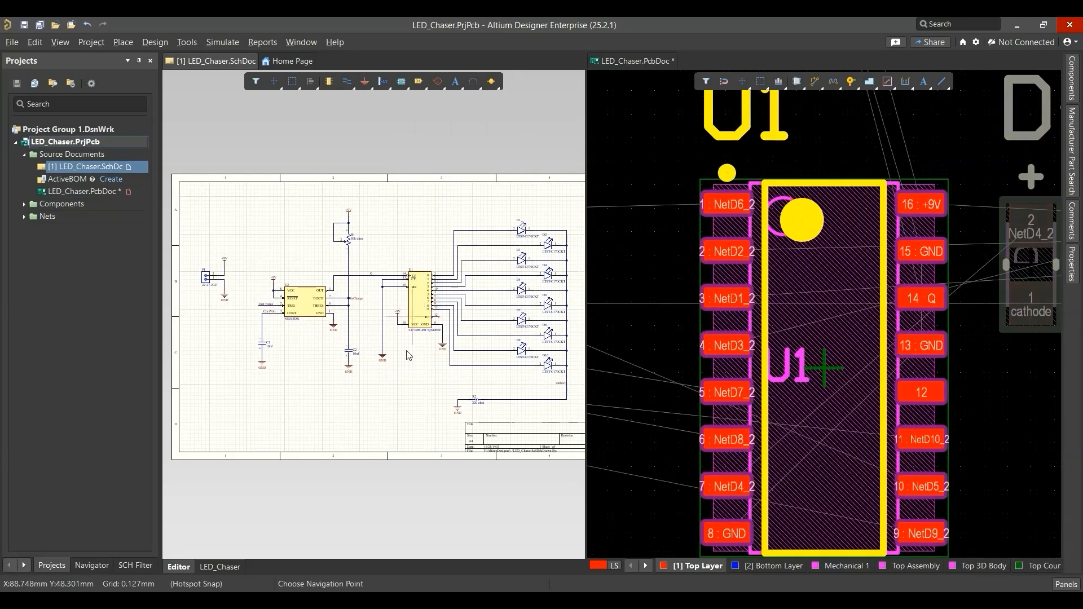
key(XF86AudioMute)
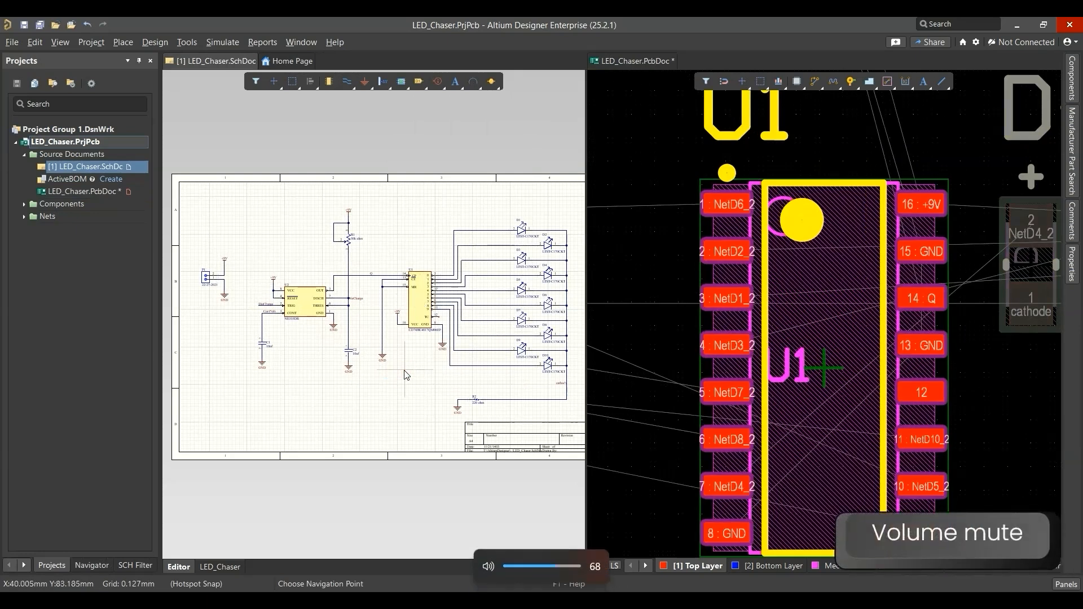
scroll(406, 375, down, 3)
scroll(849, 334, down, 3)
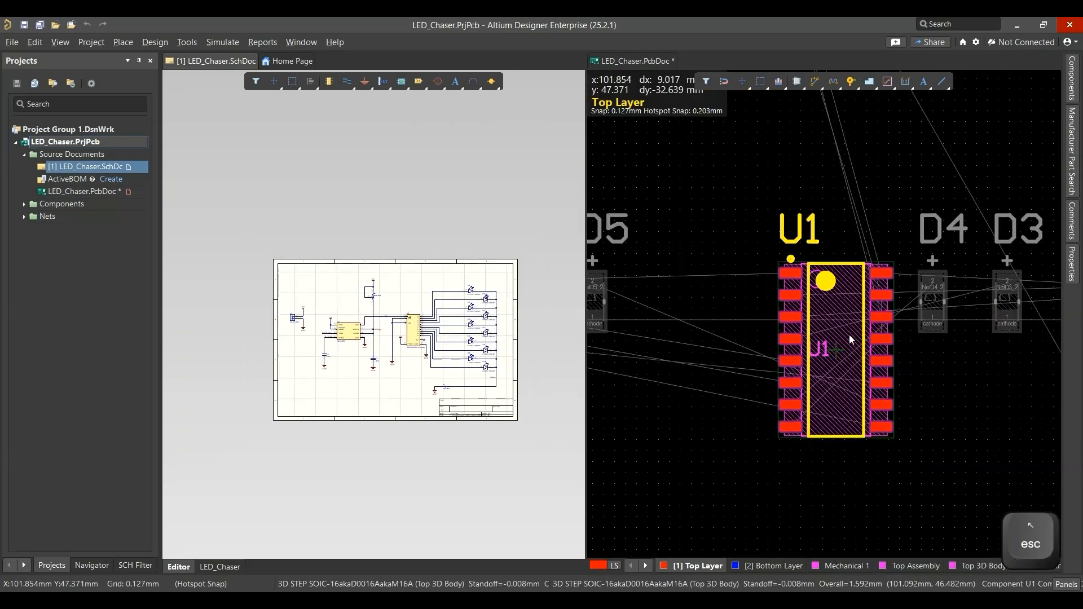
Step: Clear the highlight filter and move the U1 footprint up from the component row to the right of U2
click(934, 387)
key(shift+c)
ctrl+scroll(926, 385, down, 5)
drag(898, 383, 885, 268)
ctrl+scroll(949, 225, up, 5)
Step: Rotate U1 by 180° so its pin 1 mark is at the lower end, and adjust its position beside U2
key(space)
key(space)
key(space)
key(space)
ctrl+scroll(866, 277, up, 4)
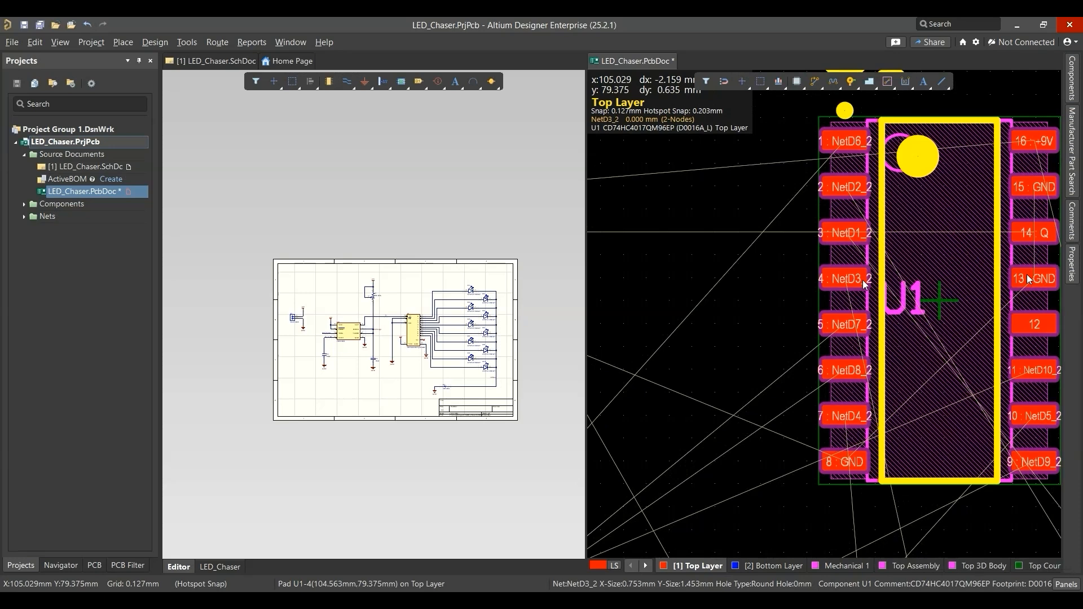
ctrl+scroll(963, 298, down, 4)
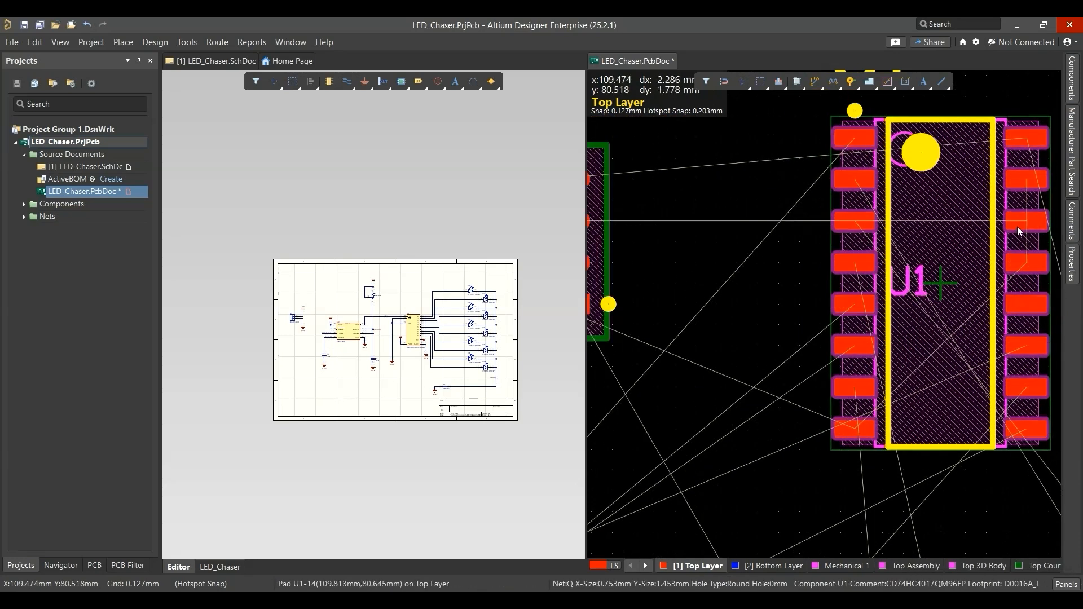
key(space)
key(space)
drag(973, 263, 947, 246)
Step: Check the placement of P1, U2 and U1 in the 3D view and return to the 2D layout
ctrl+scroll(851, 273, down, 4)
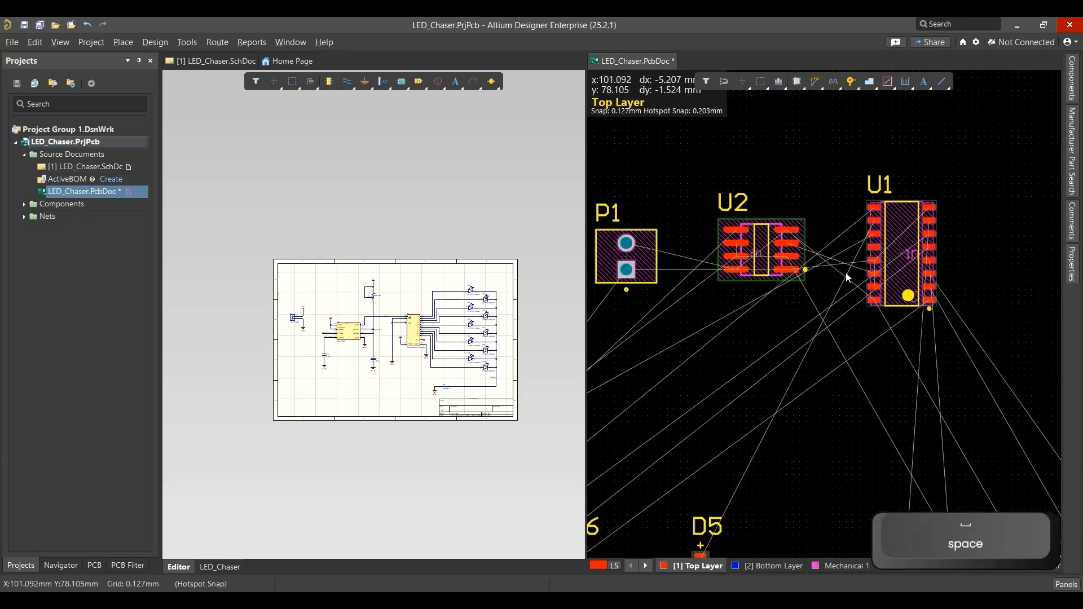
key(3)
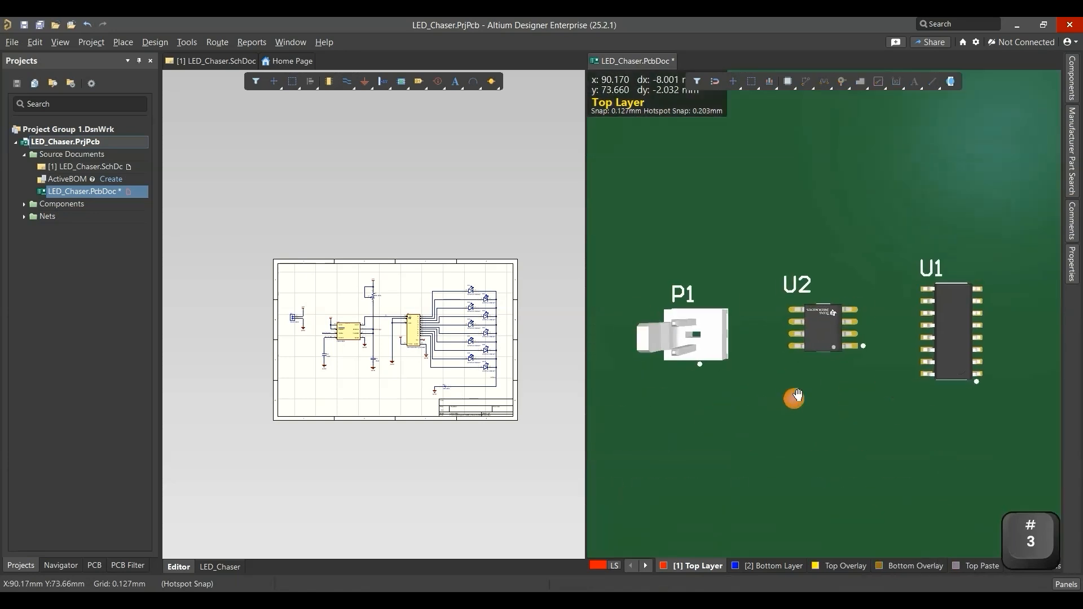
key(2)
Step: Fine-tune the positions of U2 and U1 to tighten the row beside P1, and save the PCB
ctrl+scroll(815, 291, up, 3)
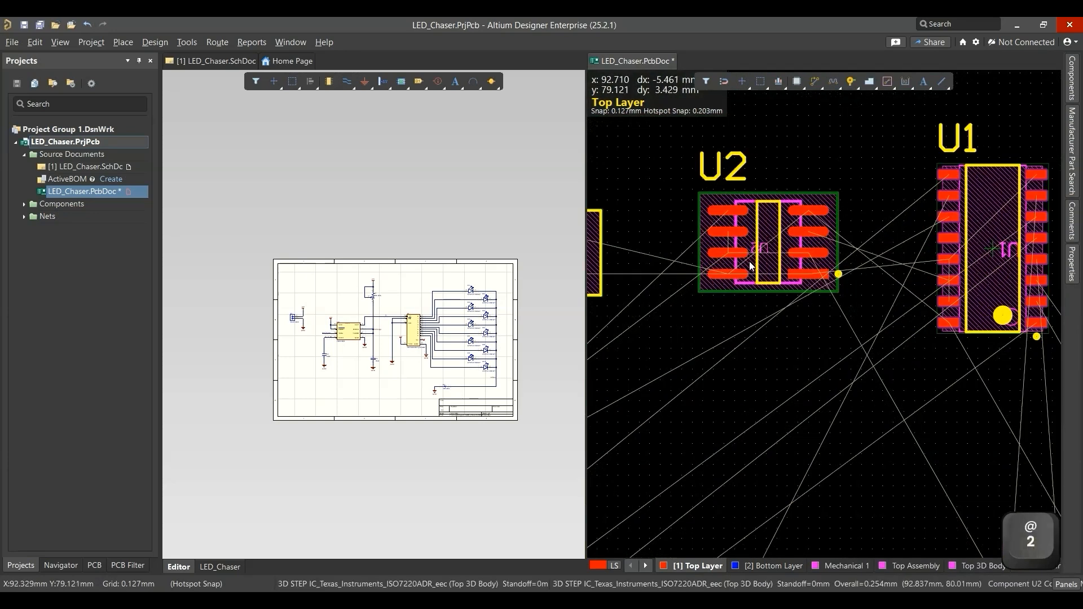
drag(823, 281, 784, 255)
right_drag(925, 322, 837, 318)
ctrl+scroll(836, 319, down, 2)
drag(934, 272, 921, 273)
key(ctrl+s)
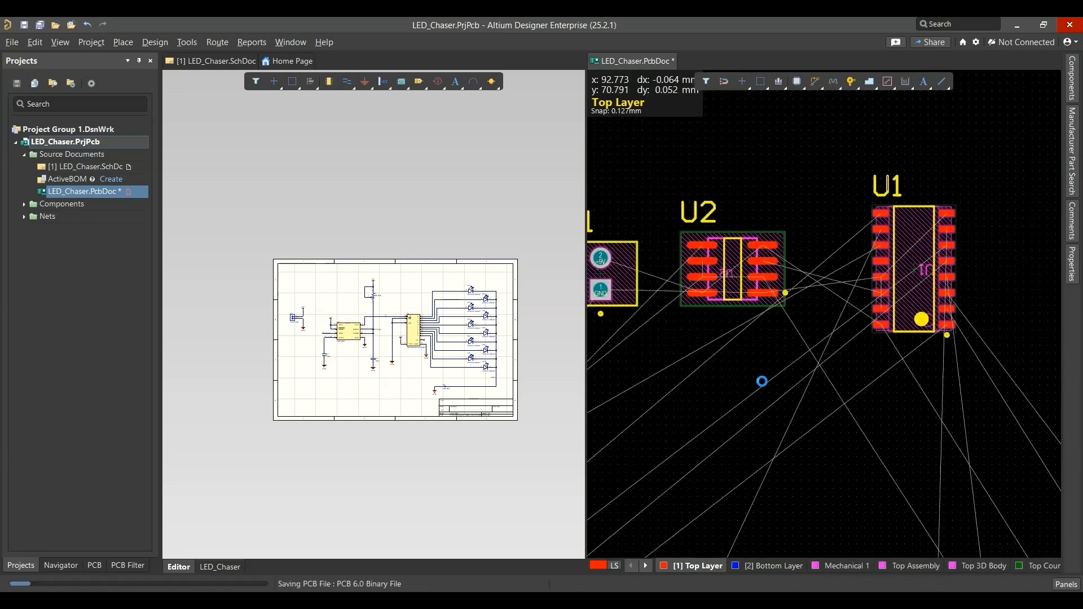
Step: Move capacitor C2 out of the component row to a spot just below P1
ctrl+scroll(763, 383, down, 4)
right_drag(759, 381, 856, 382)
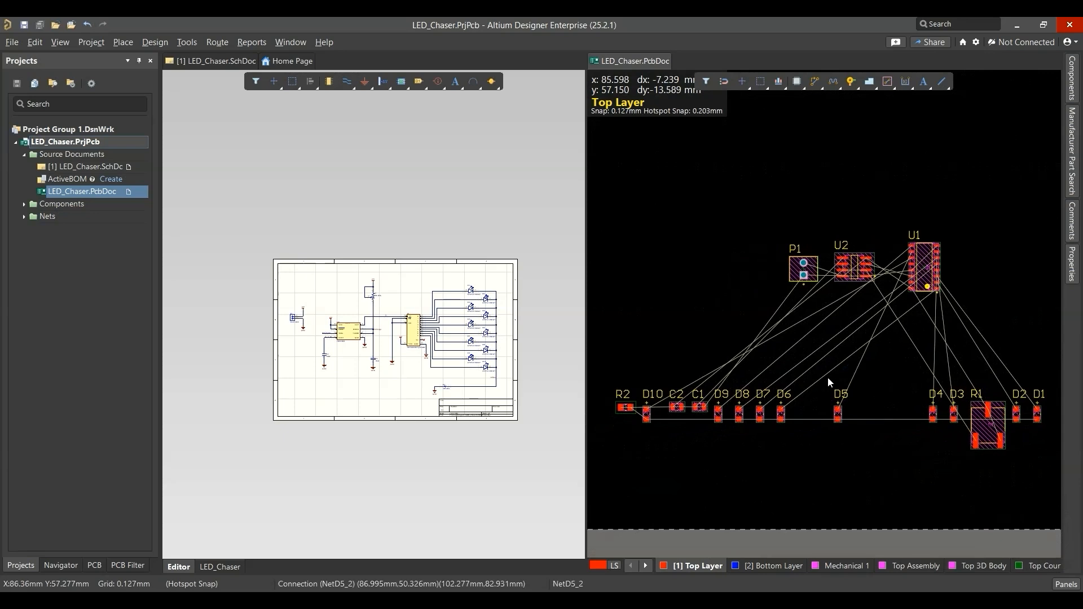
ctrl+scroll(702, 384, up, 2)
drag(659, 422, 845, 291)
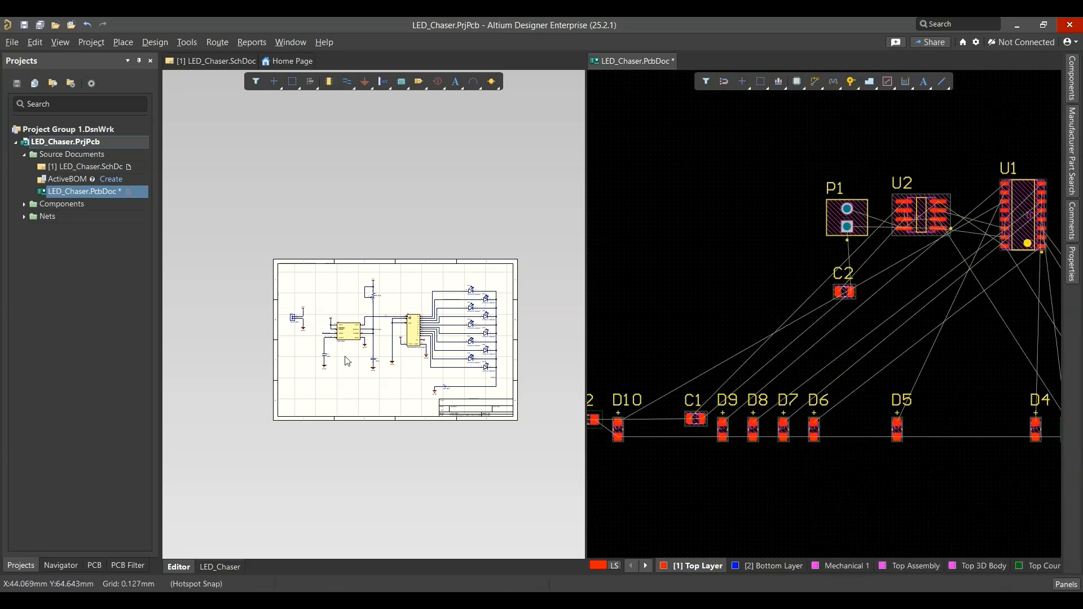
Step: Cross Probe capacitor C2 from the schematic to identify its footprint and nets in the PCB layout
ctrl+scroll(341, 353, up, 3)
right_click(401, 380)
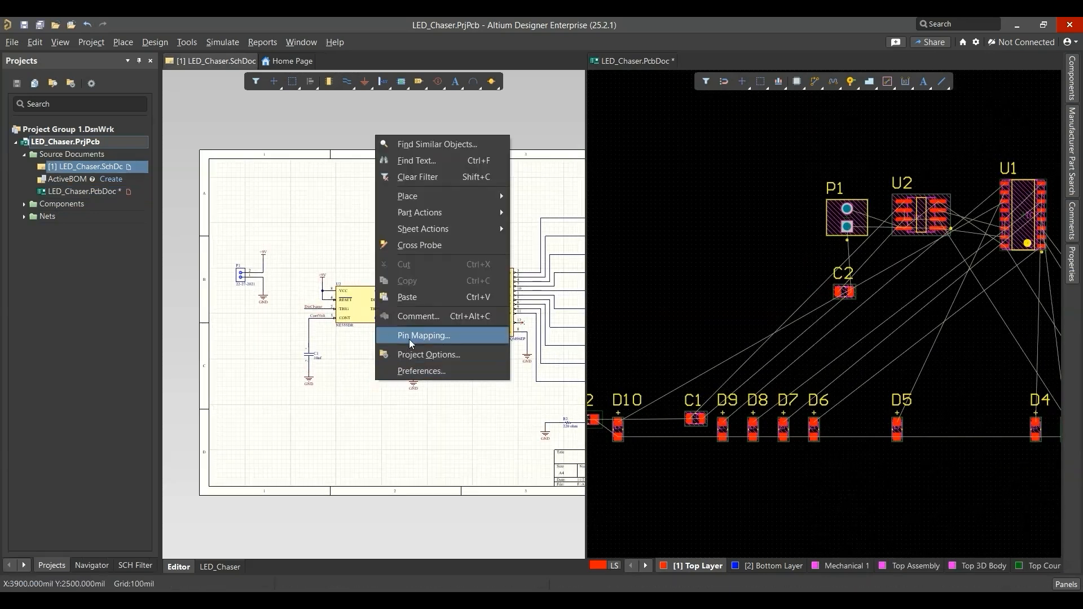
click(414, 247)
click(418, 372)
key(Escape)
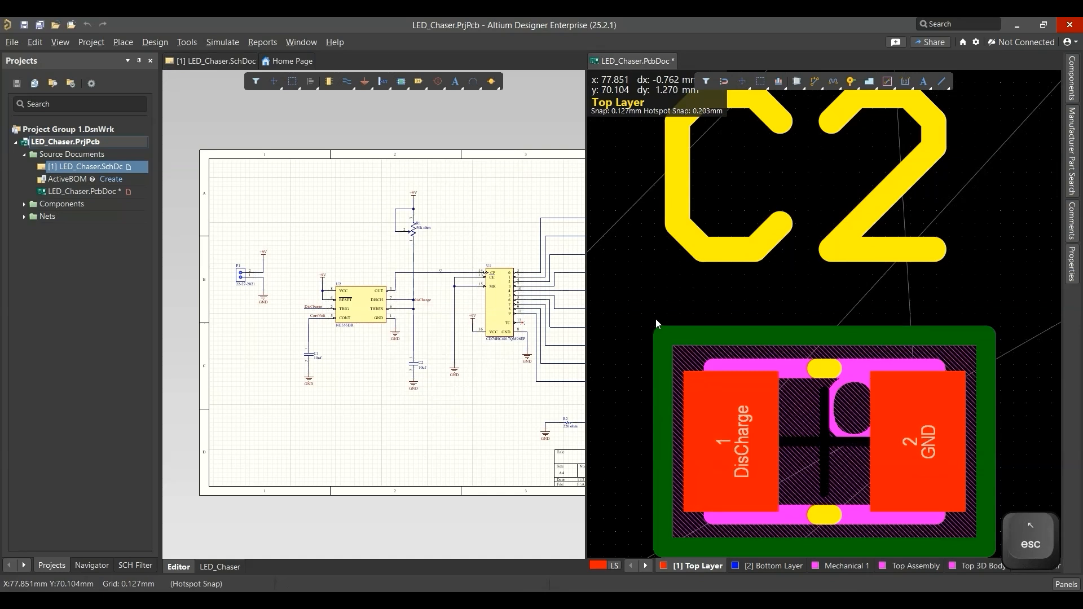
Step: Move C2 above P1 and U2, rotate it 180° so its DisCharge pad faces U2, and clear the highlight filter
ctrl+scroll(656, 319, down, 6)
drag(677, 378, 718, 244)
ctrl+scroll(686, 251, up, 2)
ctrl+scroll(685, 246, up, 2)
key(space)
key(space)
key(shift+c)
ctrl+scroll(743, 345, down, 6)
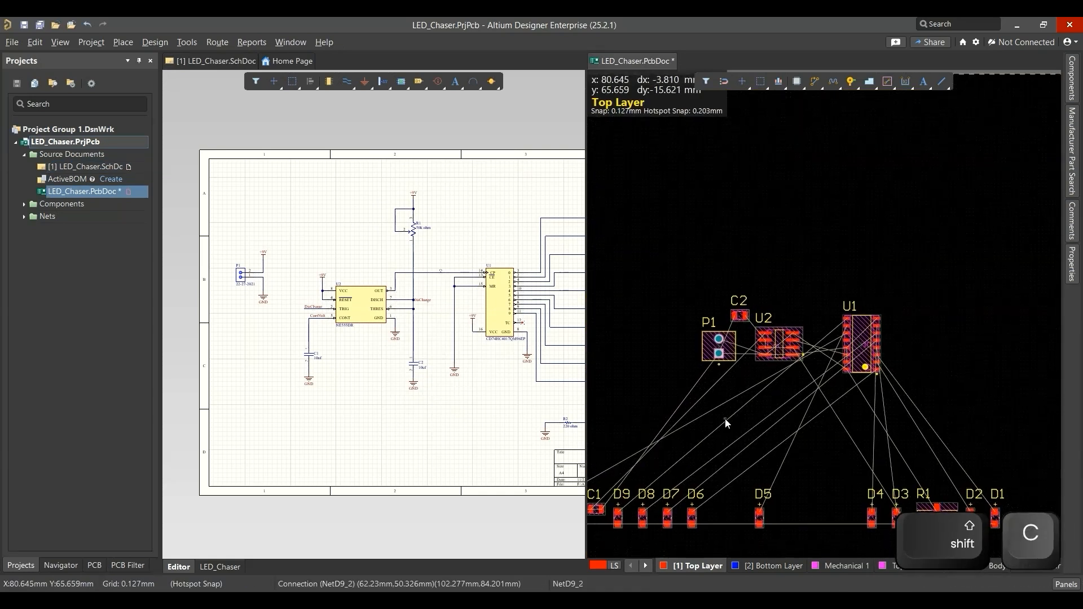
Step: Fine-tune the position of C2 above the gap between P1 and U2
ctrl+scroll(748, 325, up, 6)
drag(698, 314, 692, 316)
ctrl+scroll(824, 428, up, 2)
right_drag(659, 411, 864, 347)
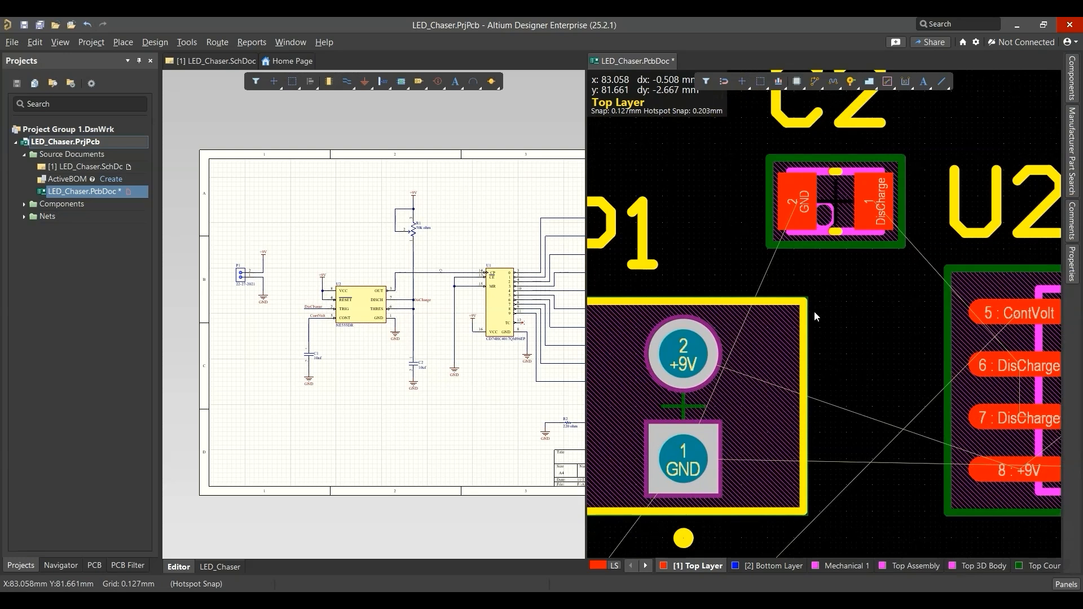
Step: Rotate connector P1 by 180° so its GND pad is nearer C2, and save the PCB
ctrl+scroll(767, 384, down, 3)
drag(723, 395, 717, 395)
key(space)
ctrl+scroll(718, 395, up, 2)
right_drag(912, 394, 948, 385)
ctrl+scroll(871, 338, down, 3)
key(ctrl+s)
ctrl+scroll(916, 428, down, 2)
right_drag(915, 429, 831, 298)
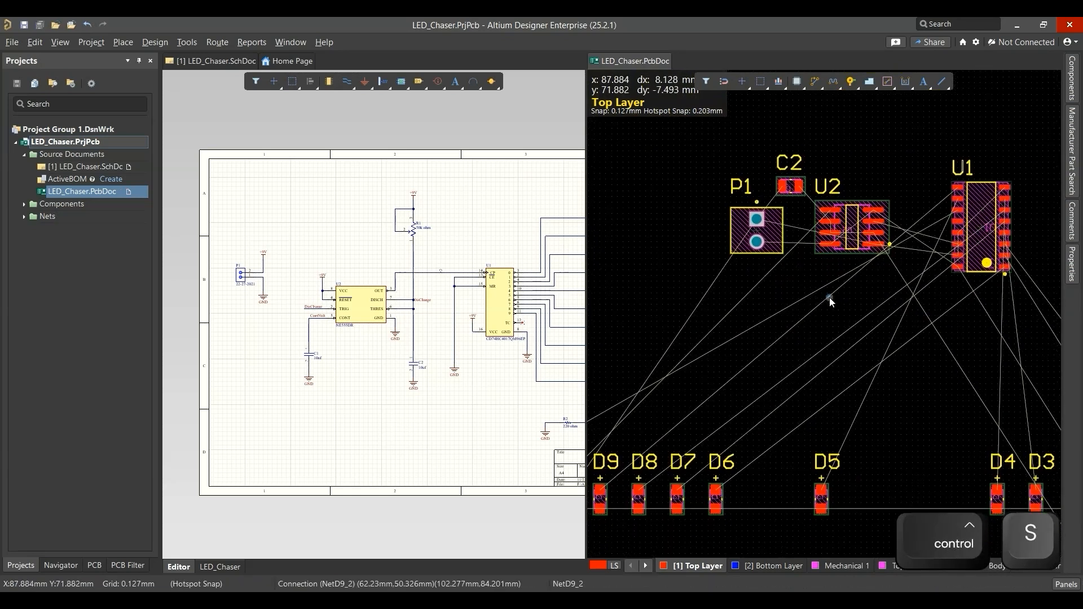
Step: Place capacitor C1 upright below U2's lower right corner and put its designator to the left of the part
ctrl+scroll(828, 320, down, 2)
drag(646, 434, 888, 309)
ctrl+scroll(869, 449, up, 6)
drag(864, 451, 797, 350)
drag(790, 347, 813, 349)
key(space)
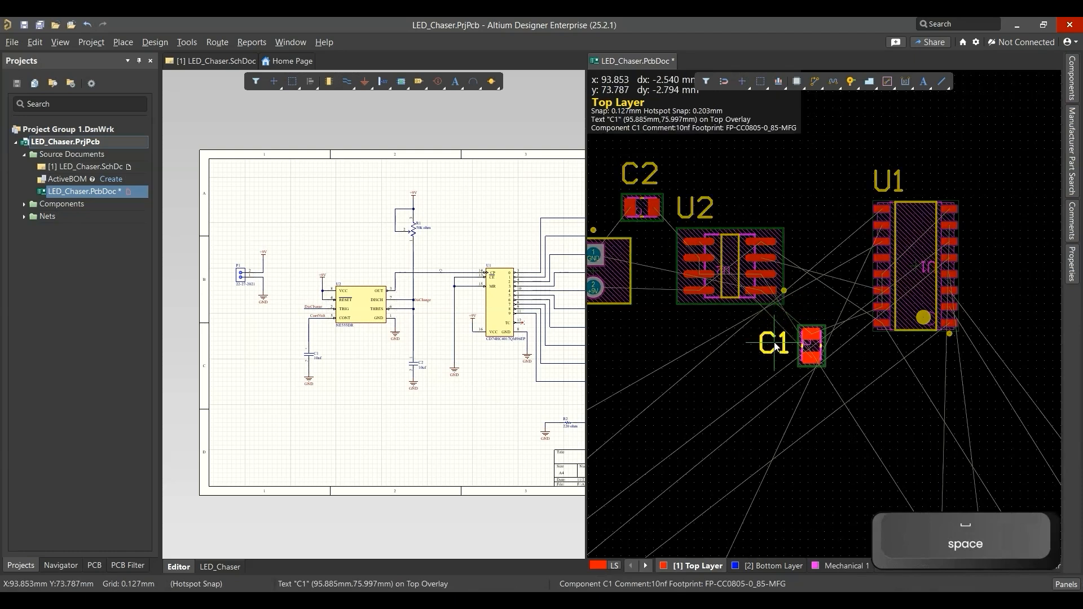
Step: Inspect the placed components and their designators in the 3D view, and return to the 2D layout
key(3)
ctrl+scroll(823, 318, down, 3)
ctrl+scroll(792, 368, up, 7)
key(2)
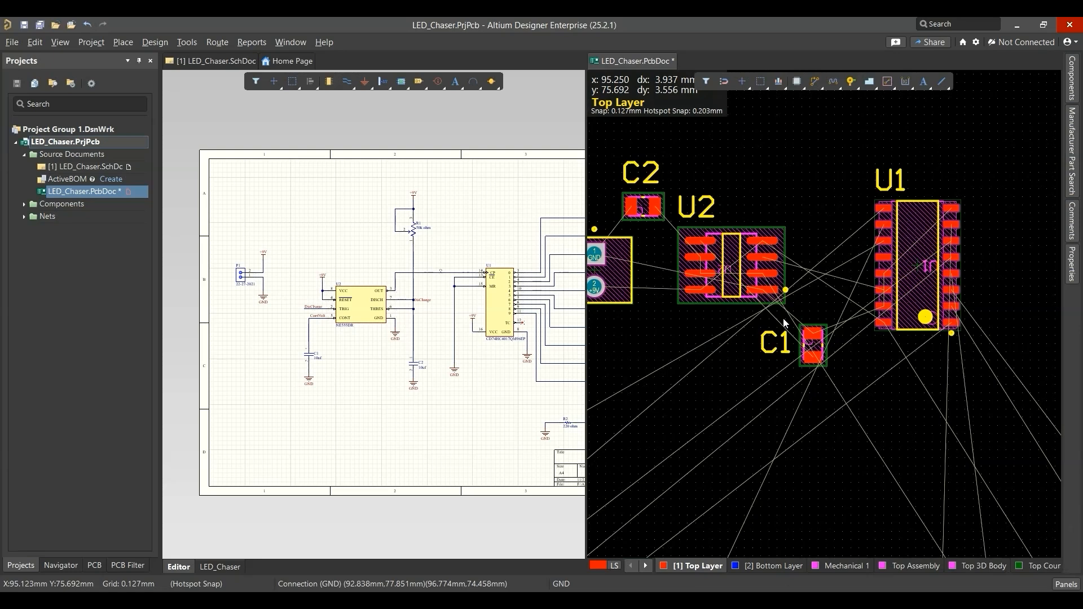
key(2)
Step: Select all component designators with Find Similar Objects from the C1 text, matching Layer TopOverlay and String Type Designator as Same
key(shift+f)
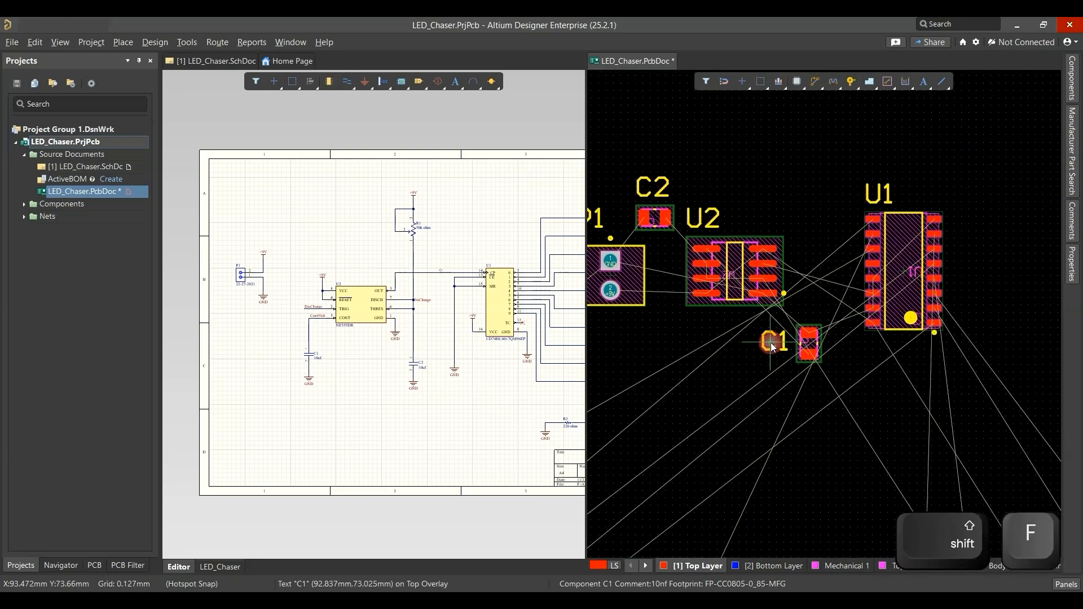
click(774, 345)
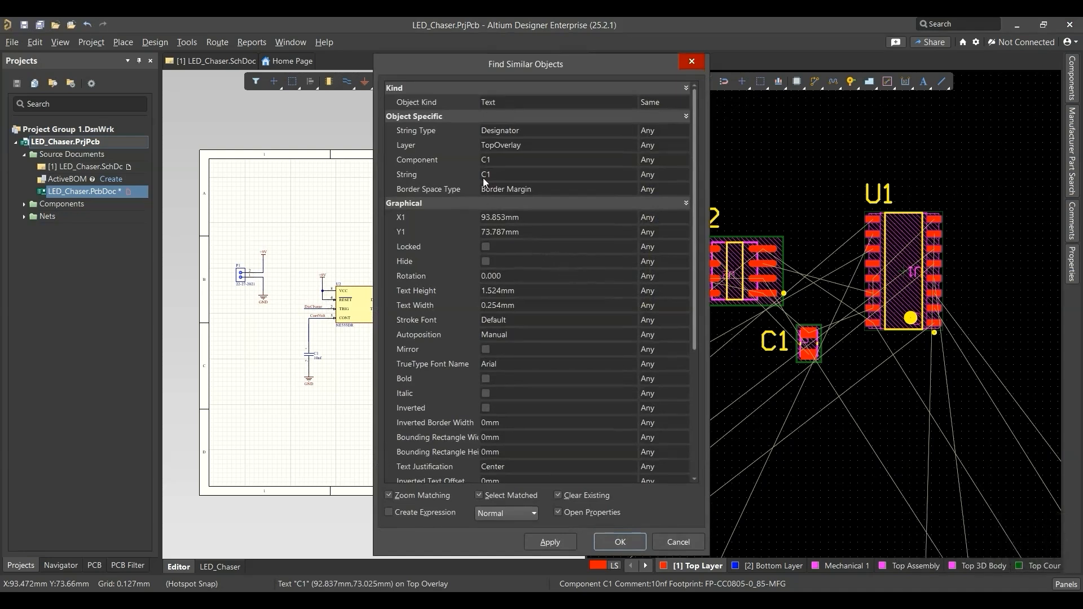
click(683, 145)
click(655, 169)
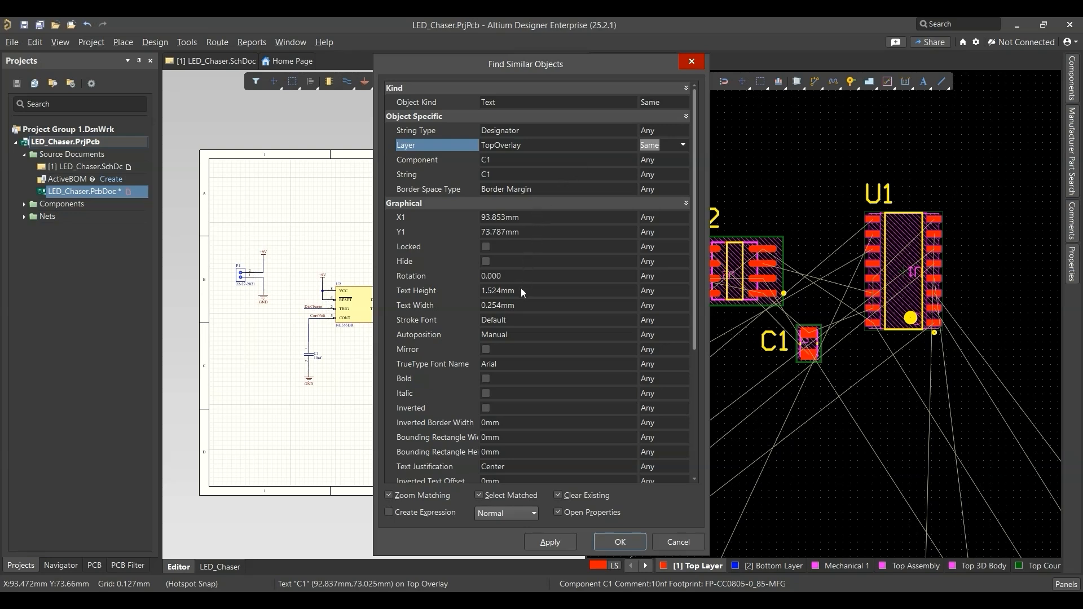
scroll(516, 300, down, 3)
scroll(508, 308, up, 3)
click(679, 130)
click(668, 153)
click(615, 543)
Step: Set the text height of the selected designators to 1.5 mm
ctrl+scroll(729, 328, up, 4)
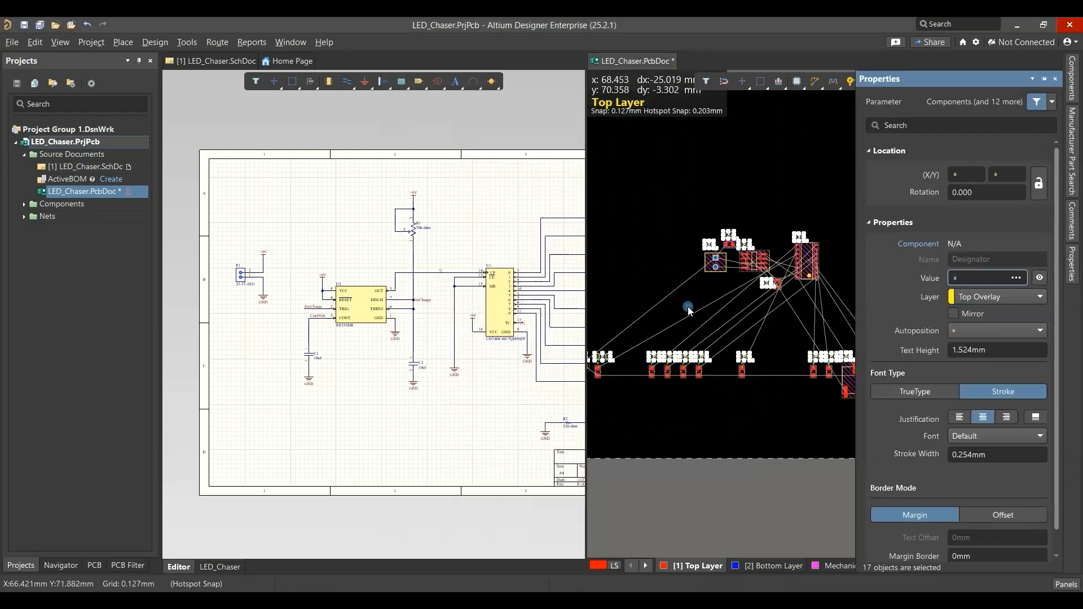
ctrl+scroll(738, 364, down, 1)
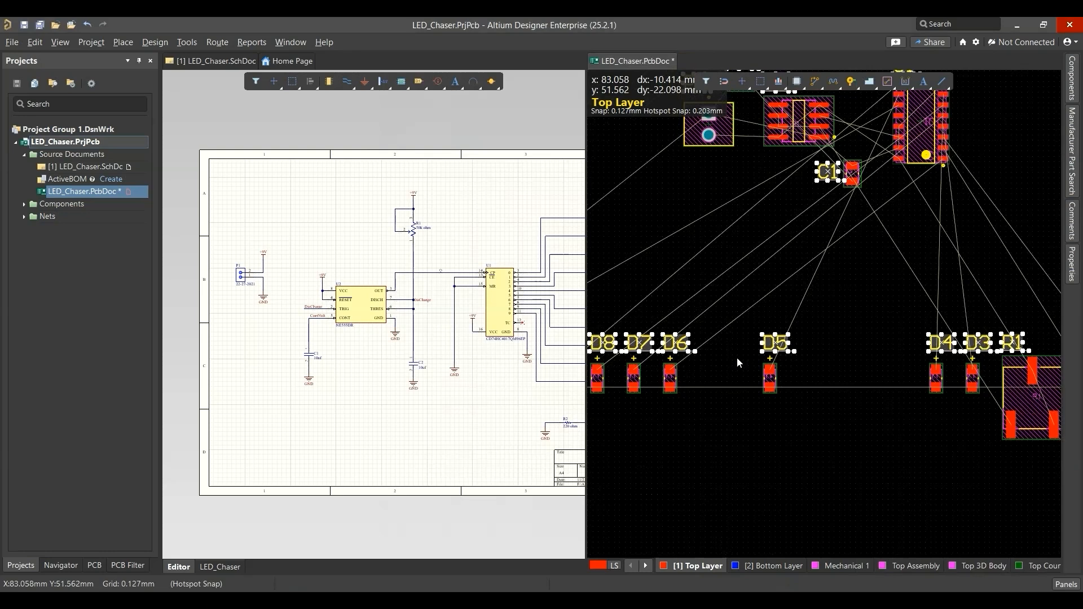
ctrl+scroll(737, 357, down, 1)
right_drag(737, 323, 906, 428)
click(1073, 265)
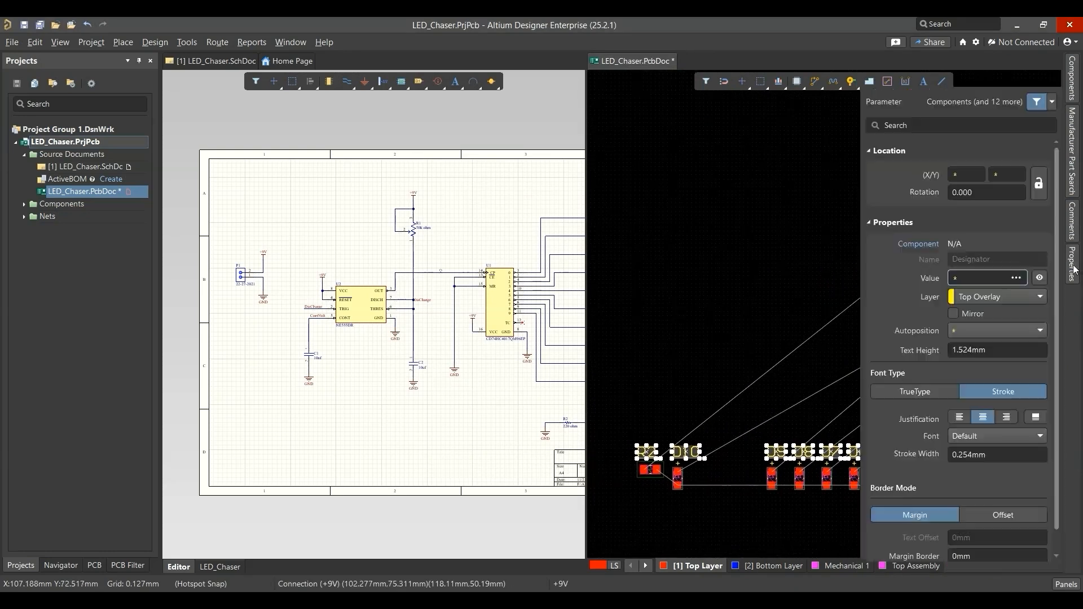
click(970, 351)
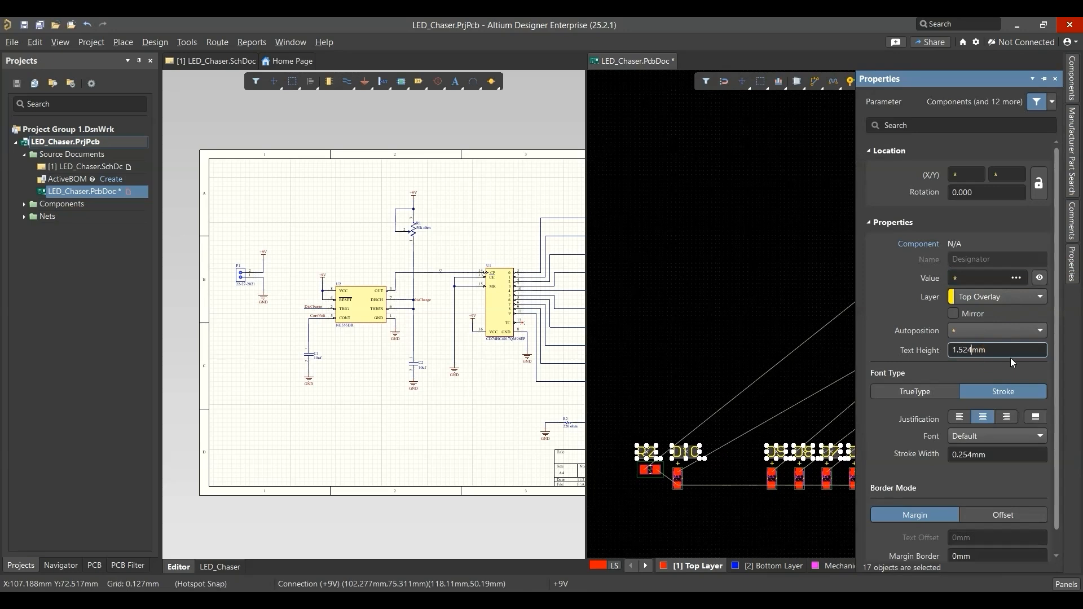
key(BackSpace)
key(BackSpace)
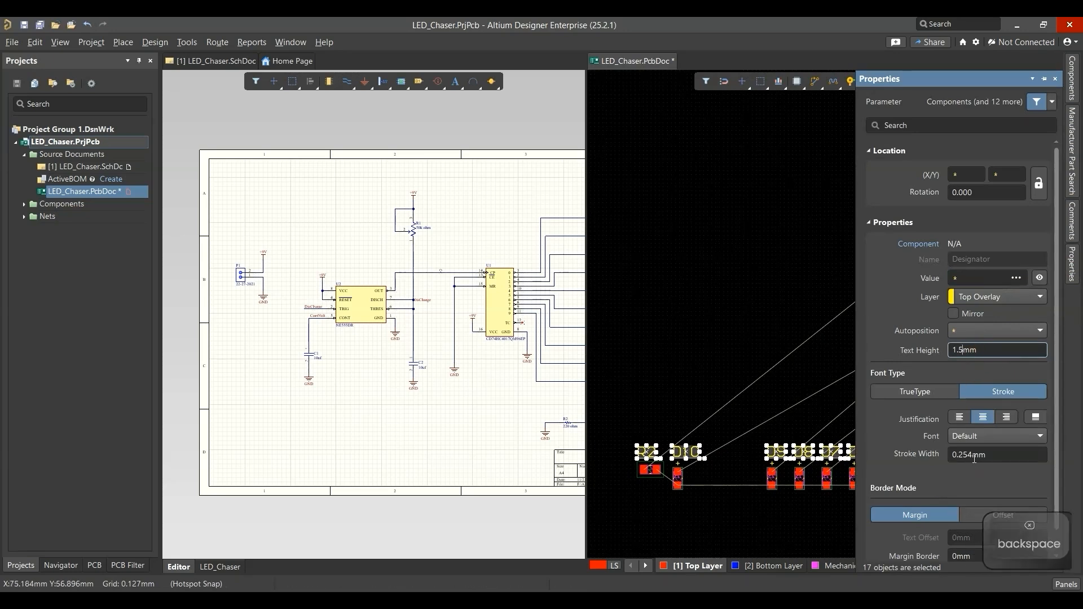
key(Tab)
Step: Set the stroke width of the selected designators to 0.2 mm
ctrl+scroll(729, 468, up, 2)
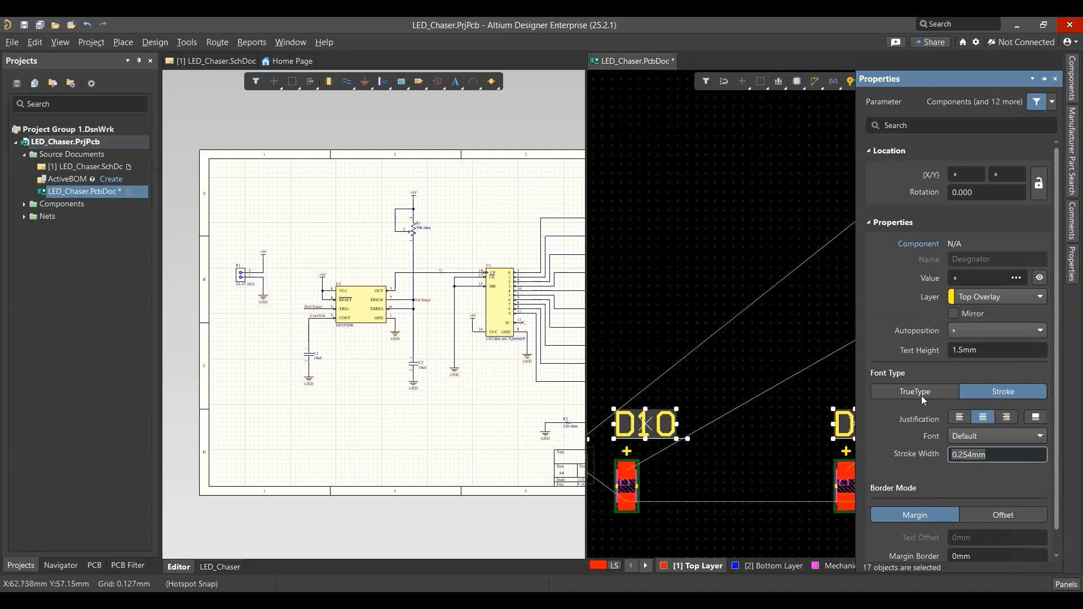
key(BackSpace)
key(BackSpace)
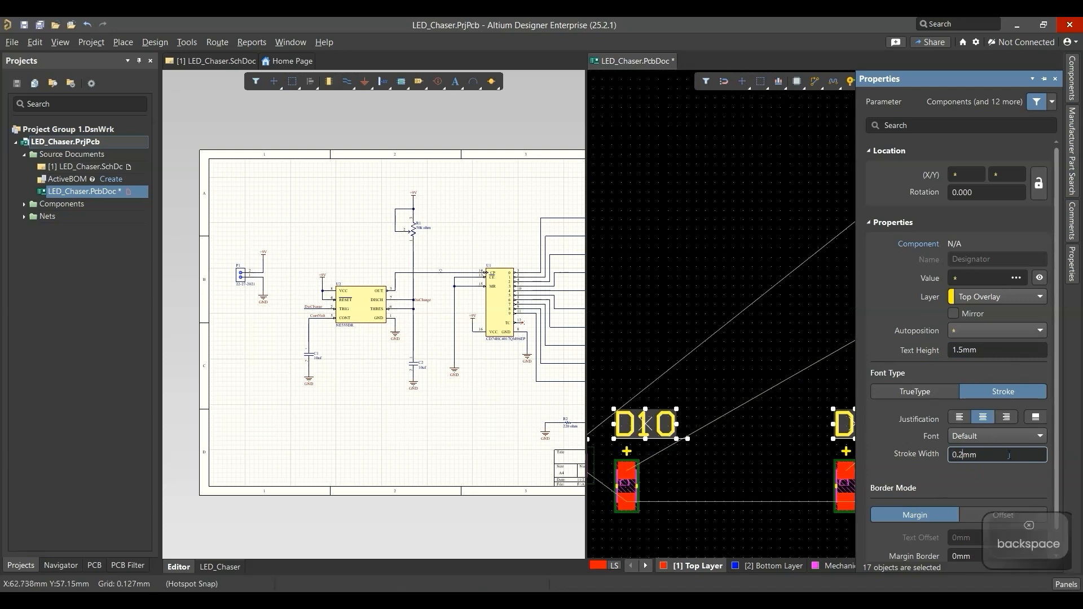
click(979, 351)
scroll(929, 440, down, 1)
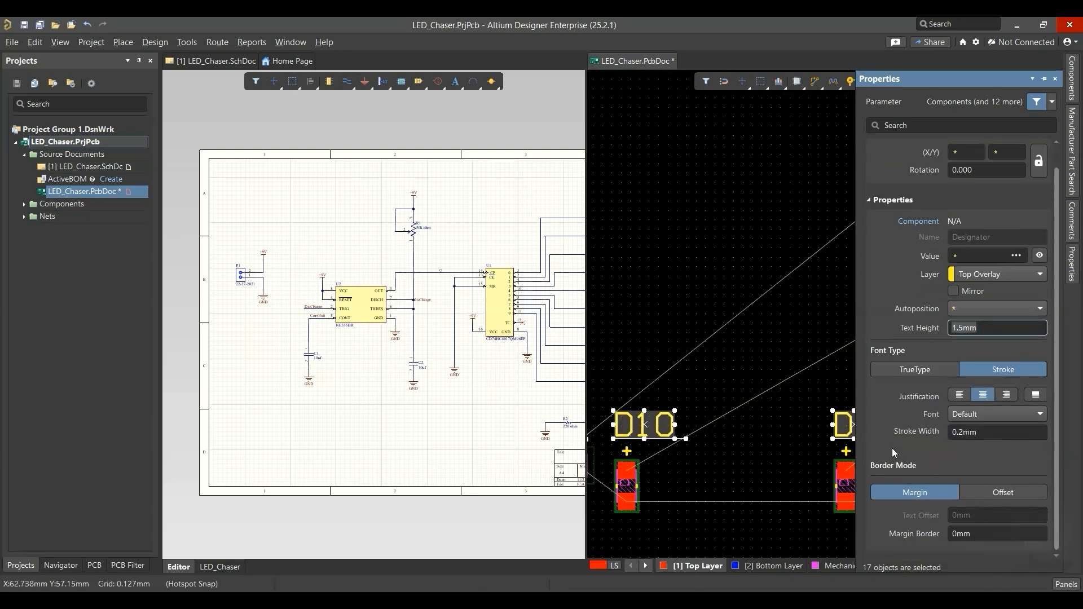
Step: Set the text height of all selected designators to 1 mm, clear the selection and save the PCB
ctrl+scroll(734, 463, down, 3)
right_drag(738, 374, 643, 374)
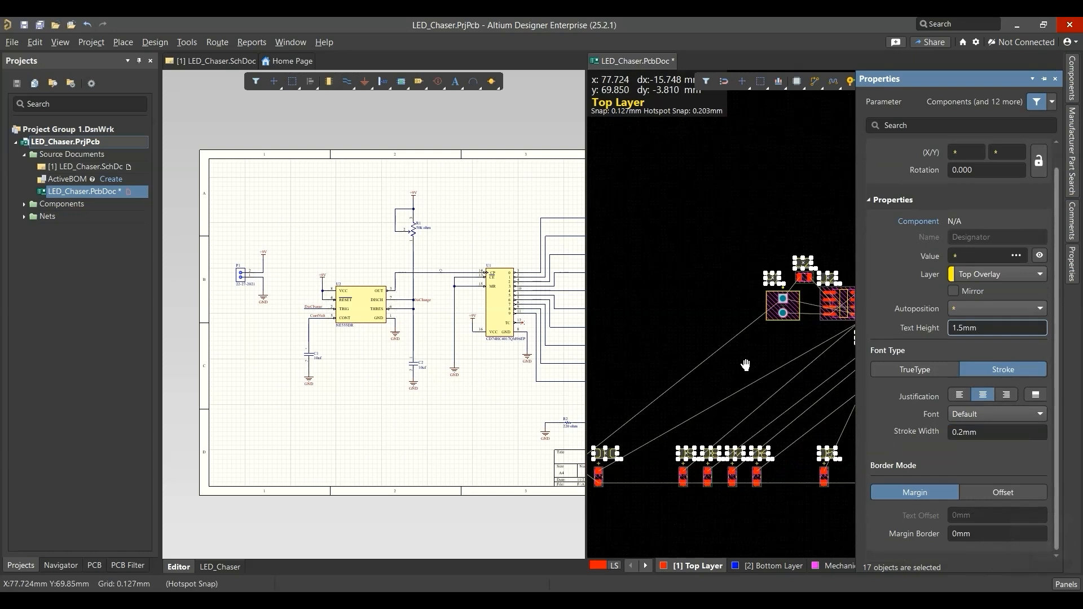
ctrl+scroll(746, 365, up, 5)
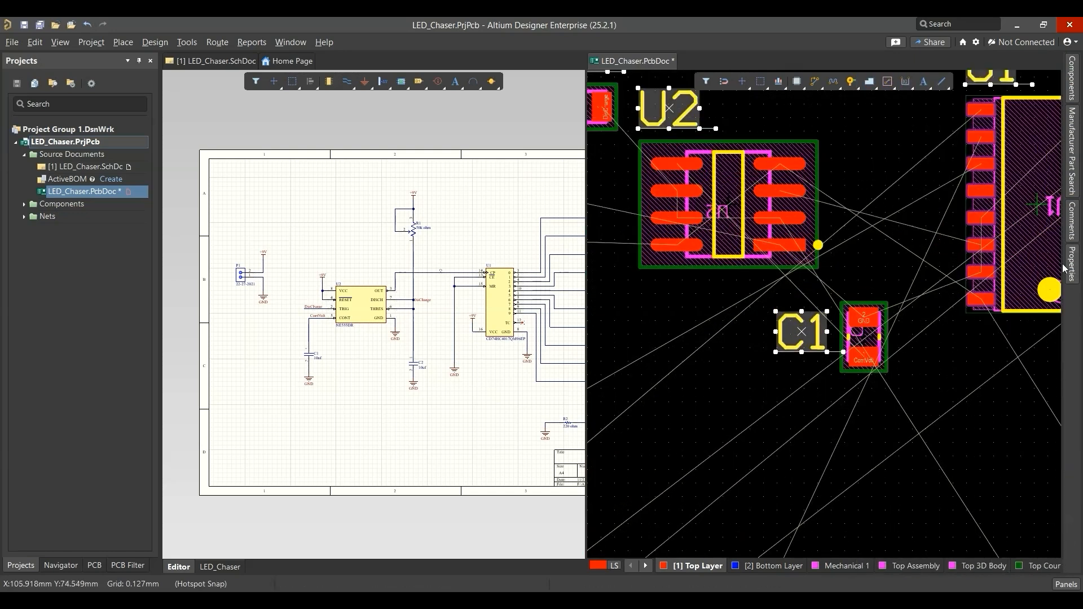
click(964, 327)
key(BackSpace)
key(BackSpace)
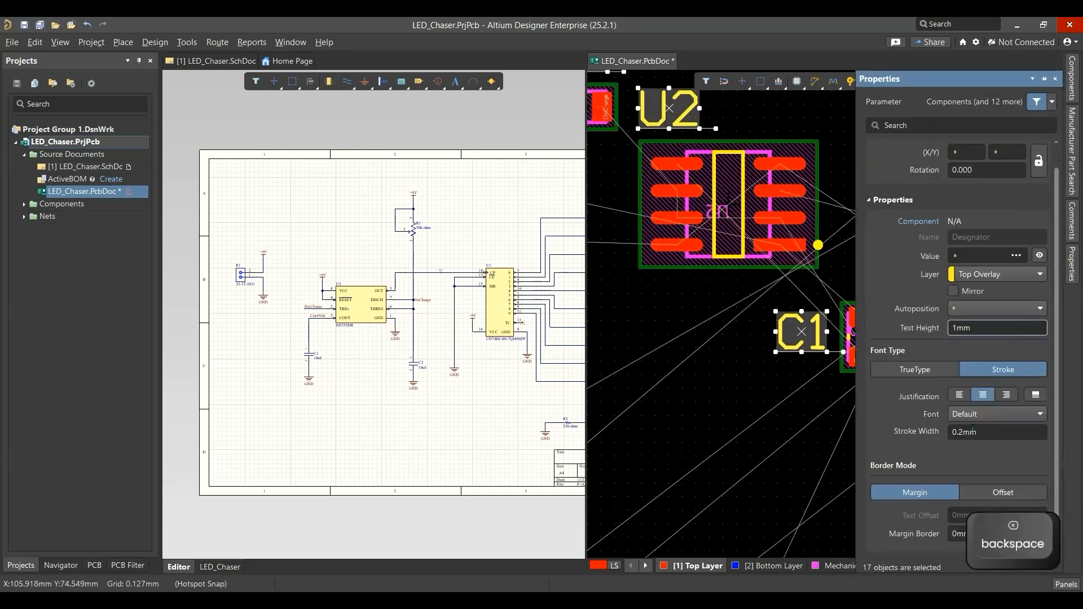
ctrl+scroll(740, 354, down, 5)
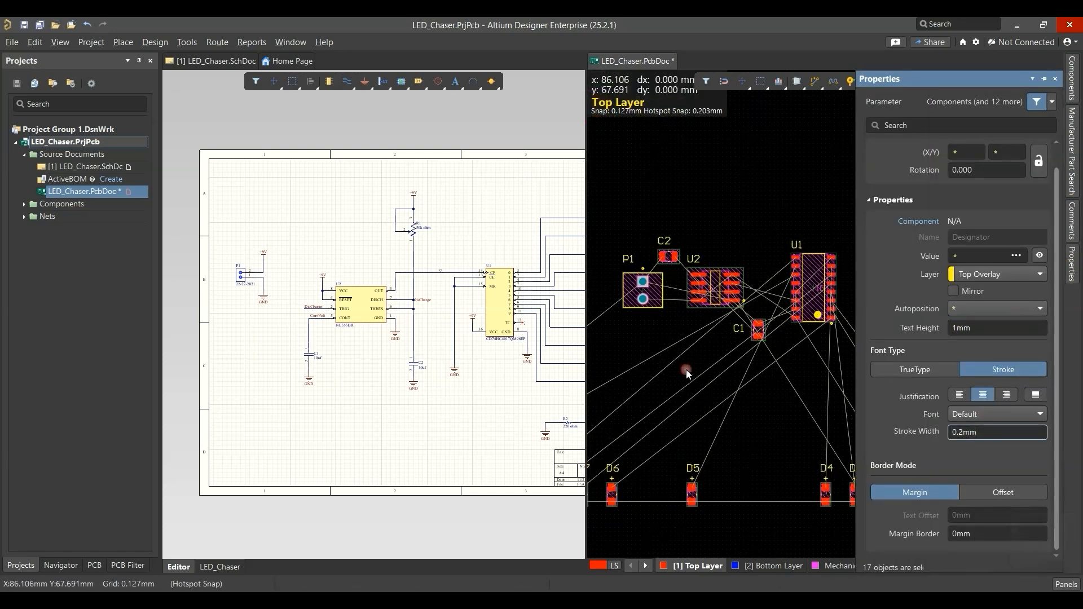
click(687, 370)
key(ctrl+s)
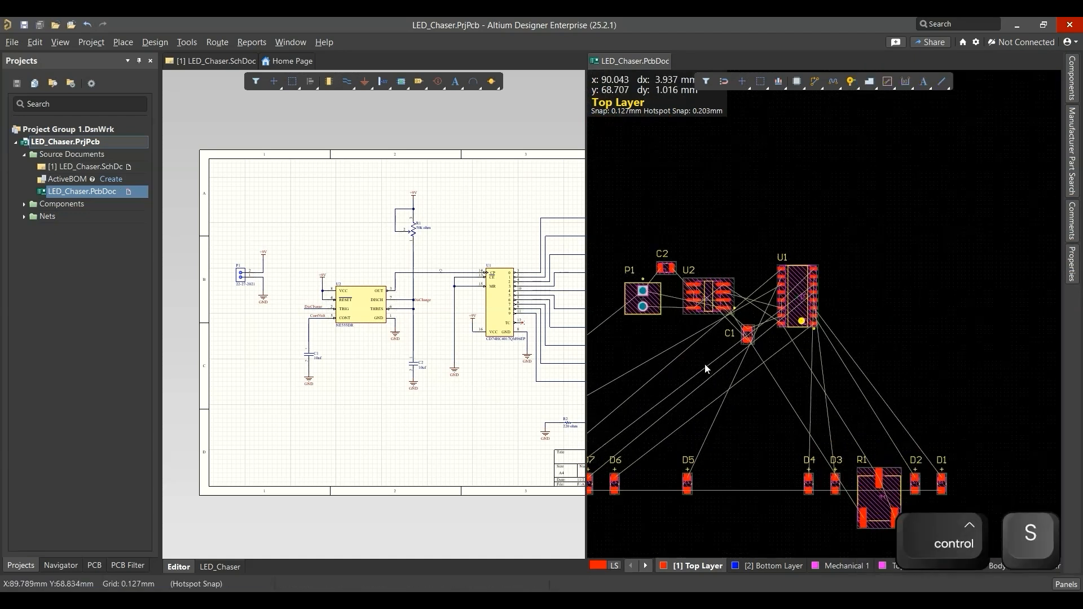
Step: Set the snap grid to 1 mm, shift C1's designator slightly away from the part, and save the PCB
key(3)
click(746, 324)
key(2)
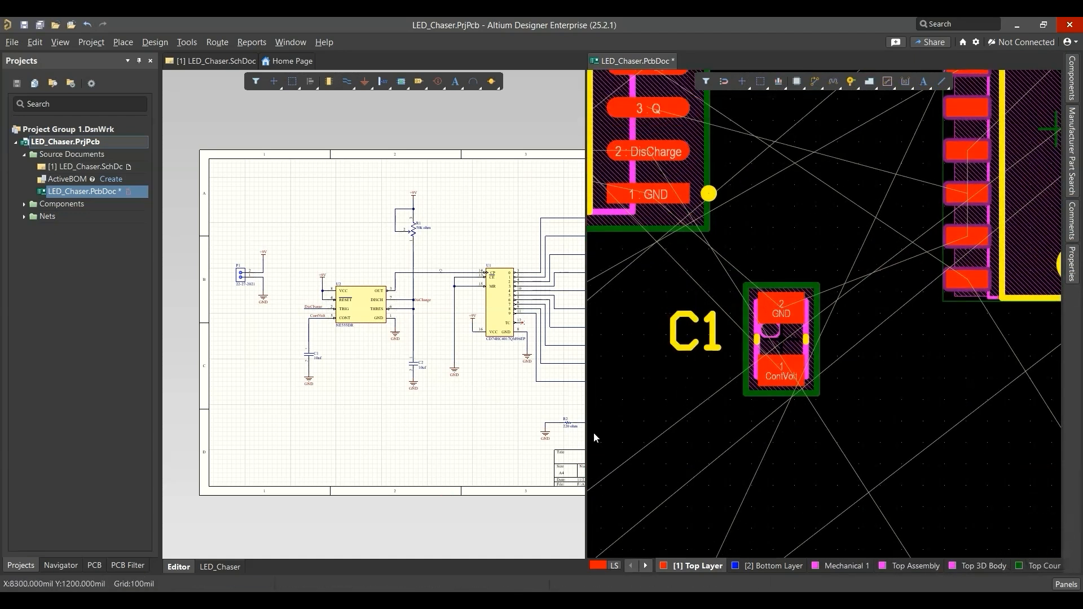
key(g)
click(719, 280)
drag(697, 331, 687, 321)
ctrl+scroll(698, 377, down, 2)
right_drag(701, 428, 851, 528)
ctrl+scroll(767, 441, down, 1)
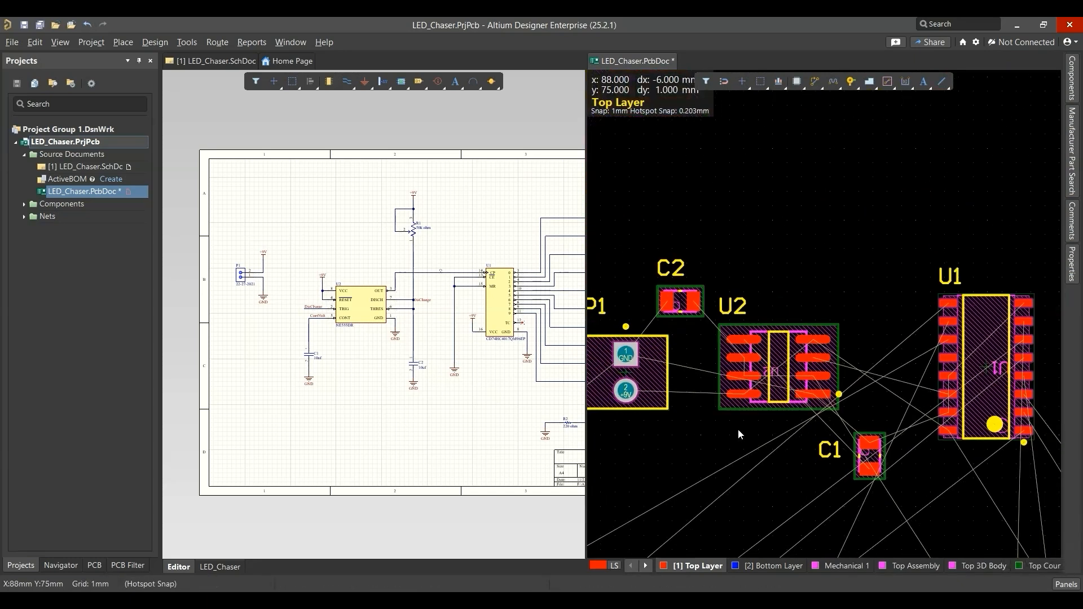
key(ctrl+s)
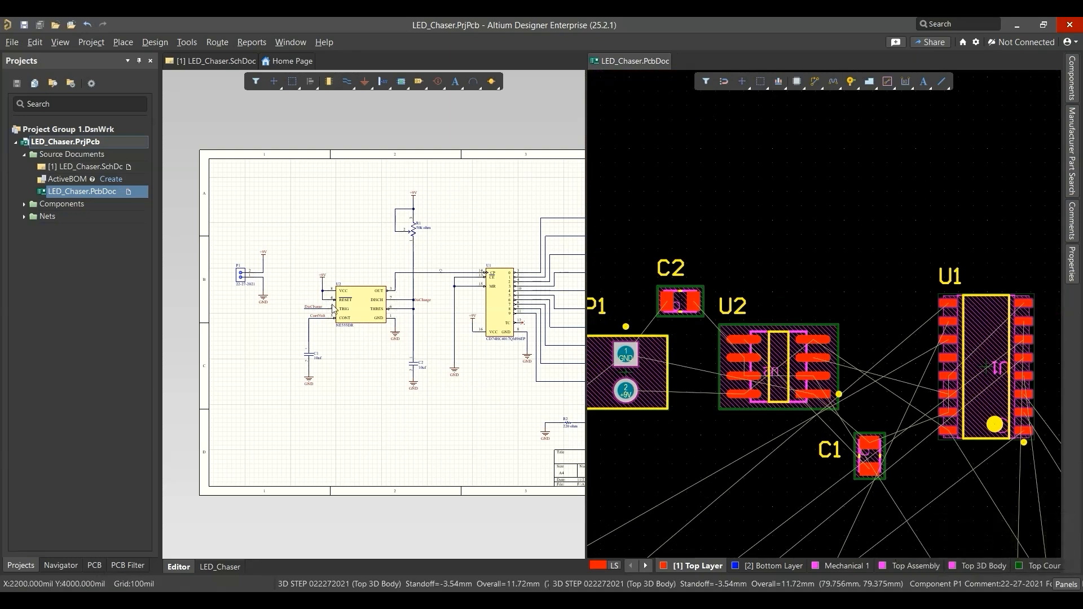
Step: Move potentiometer R1 from the LED row to the free area above U2
ctrl+scroll(768, 411, down, 1)
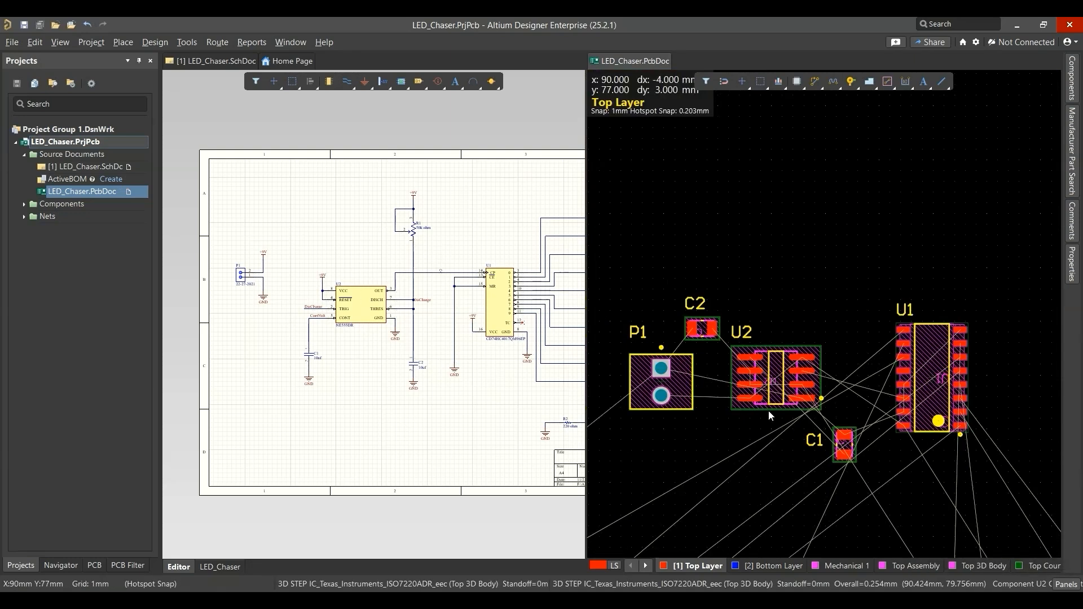
right_drag(760, 448, 744, 281)
ctrl+scroll(757, 338, down, 2)
drag(963, 495, 786, 187)
ctrl+scroll(414, 227, up, 4)
ctrl+scroll(809, 375, down, 1)
right_drag(809, 375, 805, 425)
ctrl+scroll(806, 273, up, 3)
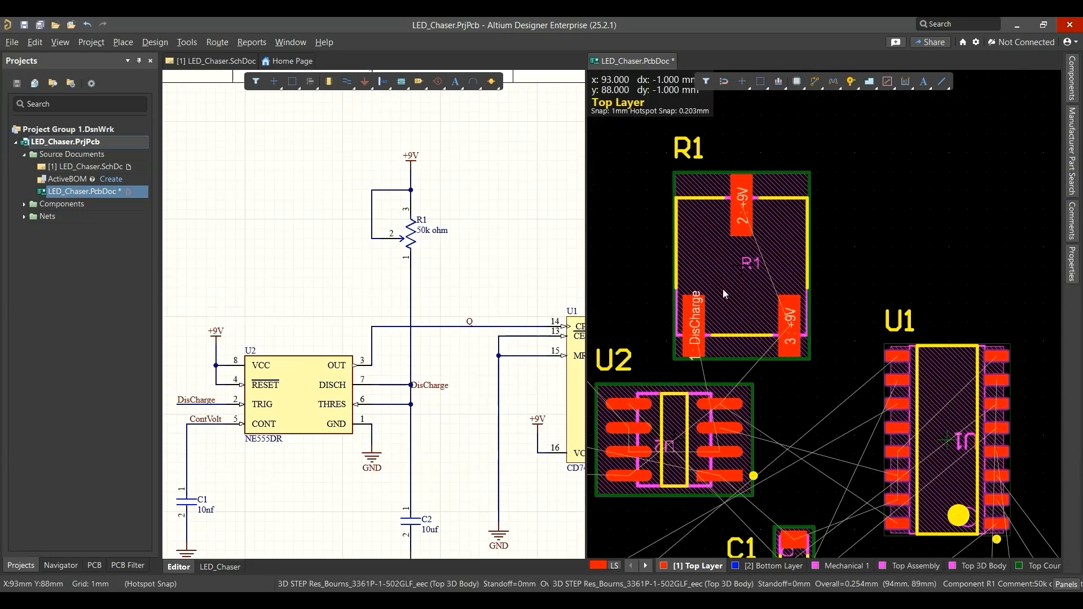
ctrl+scroll(736, 417, up, 1)
ctrl+scroll(735, 385, down, 1)
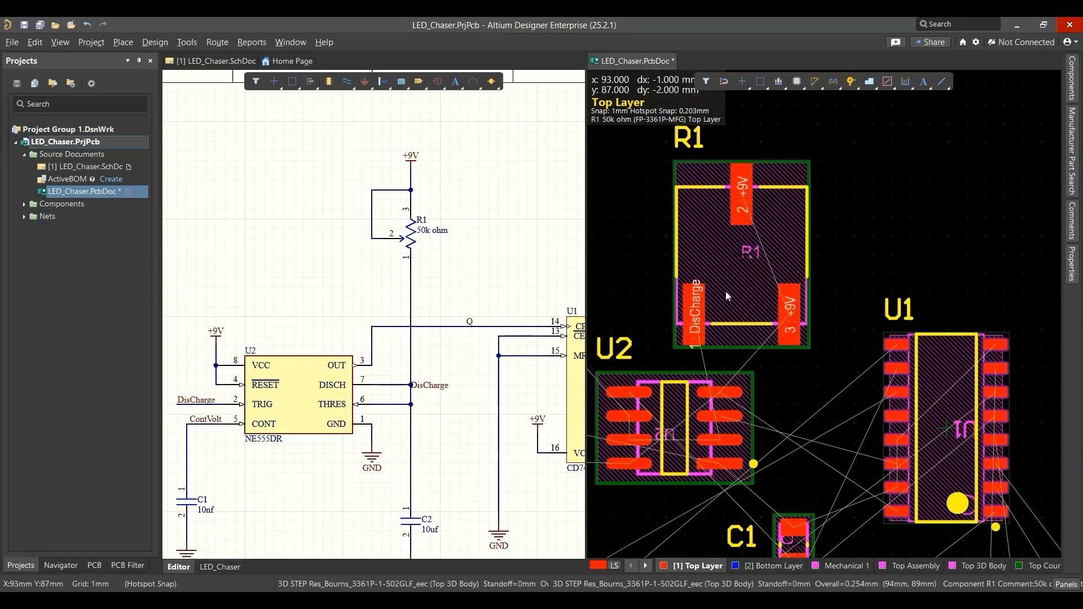
Step: Try R1 turned by 180 degrees above U2, and return it to its original orientation
drag(730, 288, 817, 163)
key(space)
key(space)
ctrl+scroll(798, 260, up, 2)
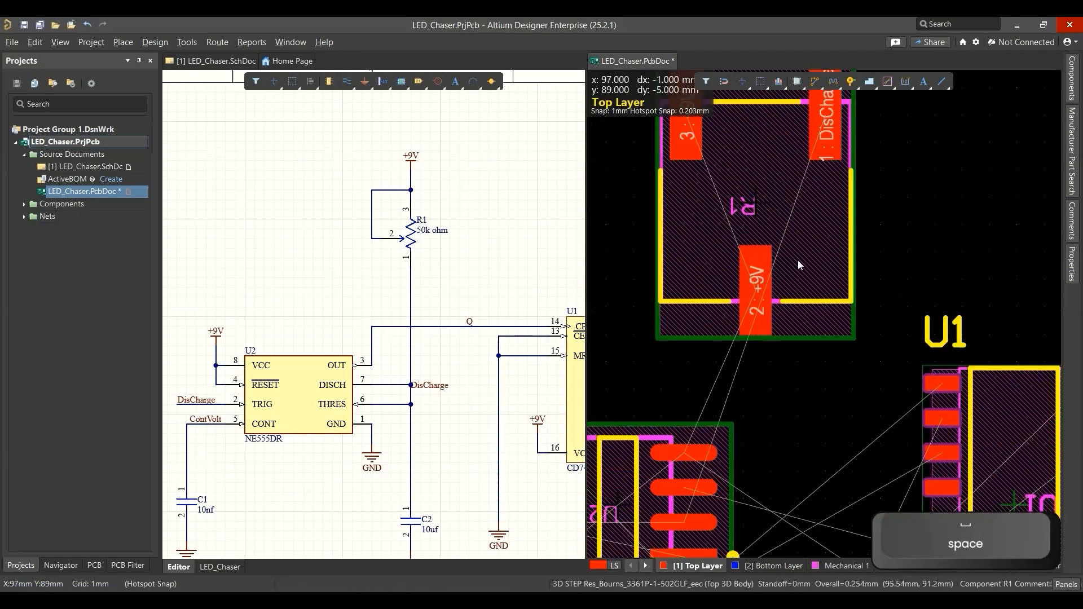
ctrl+scroll(797, 260, down, 2)
drag(806, 182, 808, 184)
key(space)
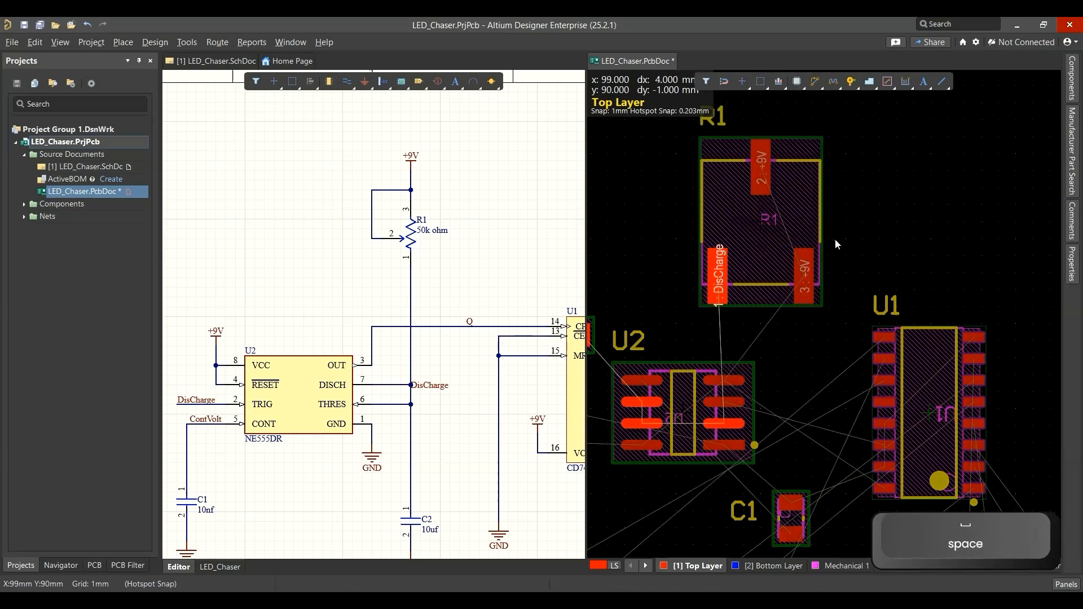
Step: Position R1 so its DisCharge pad sits above U2's right-hand pads, and clear the net highlighting
drag(772, 261, 811, 290)
ctrl+scroll(737, 375, up, 3)
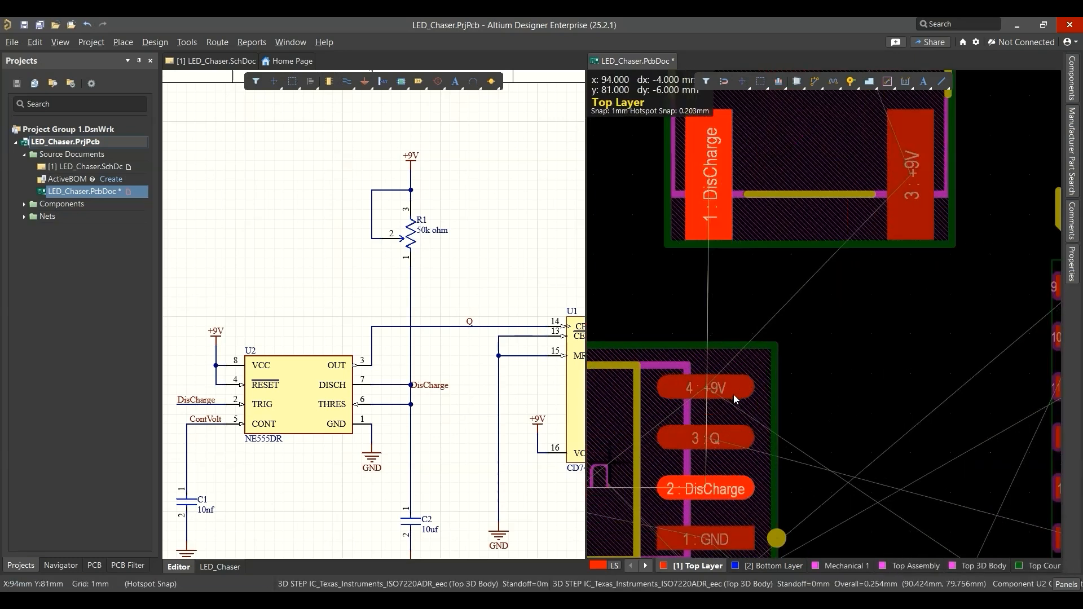
ctrl+scroll(734, 395, down, 2)
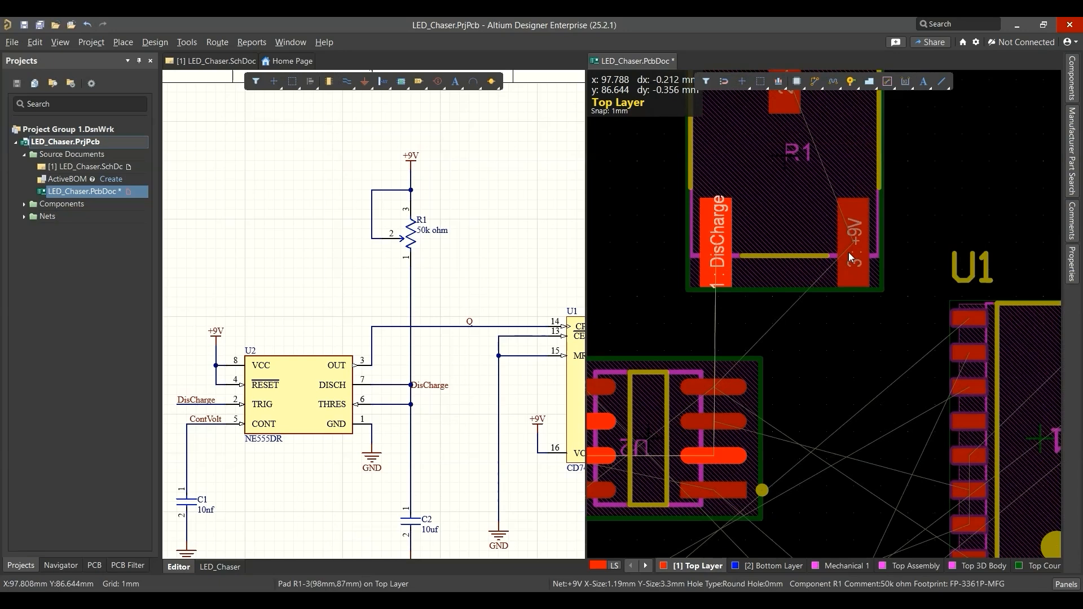
ctrl+scroll(781, 341, down, 1)
key(shift+c)
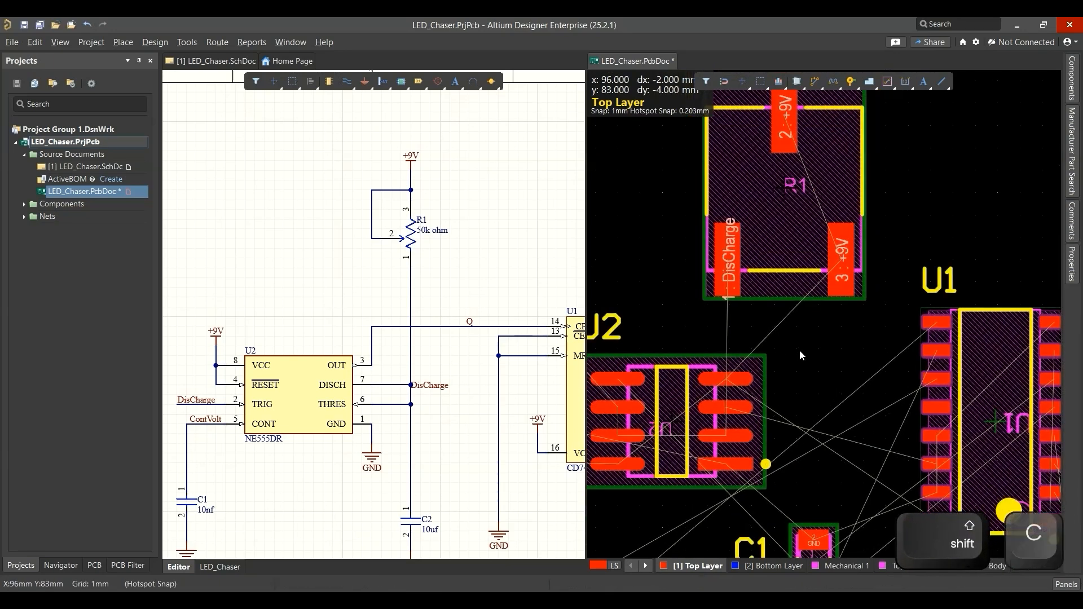
ctrl+scroll(801, 355, down, 1)
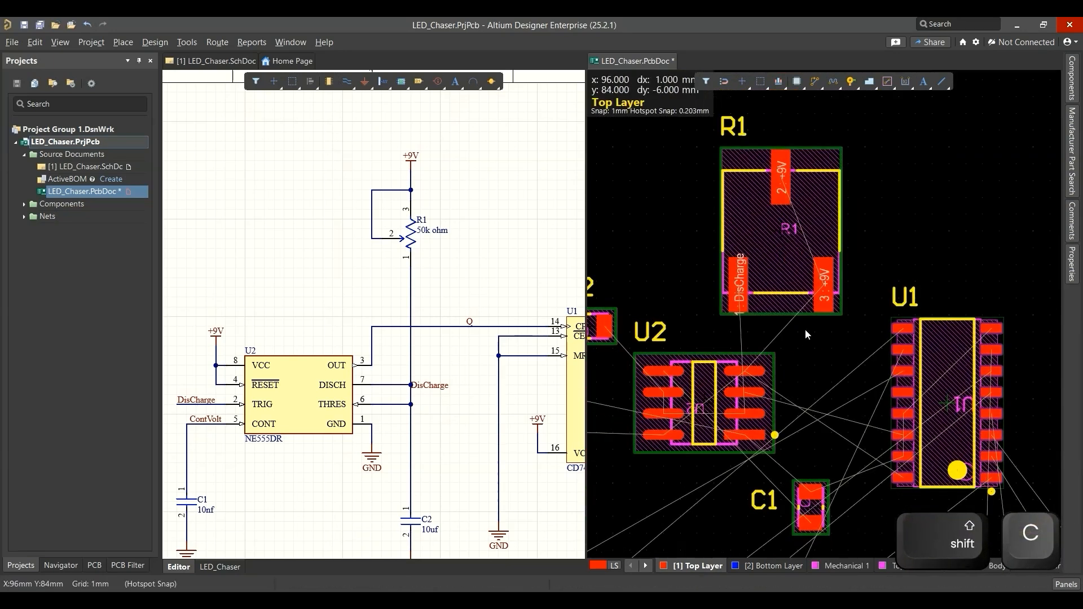
Step: Examine how LEDs D1 to D10 and resistor R2 are wired in the schematic, and locate them on the board
ctrl+scroll(808, 339, down, 2)
ctrl+scroll(349, 429, down, 2)
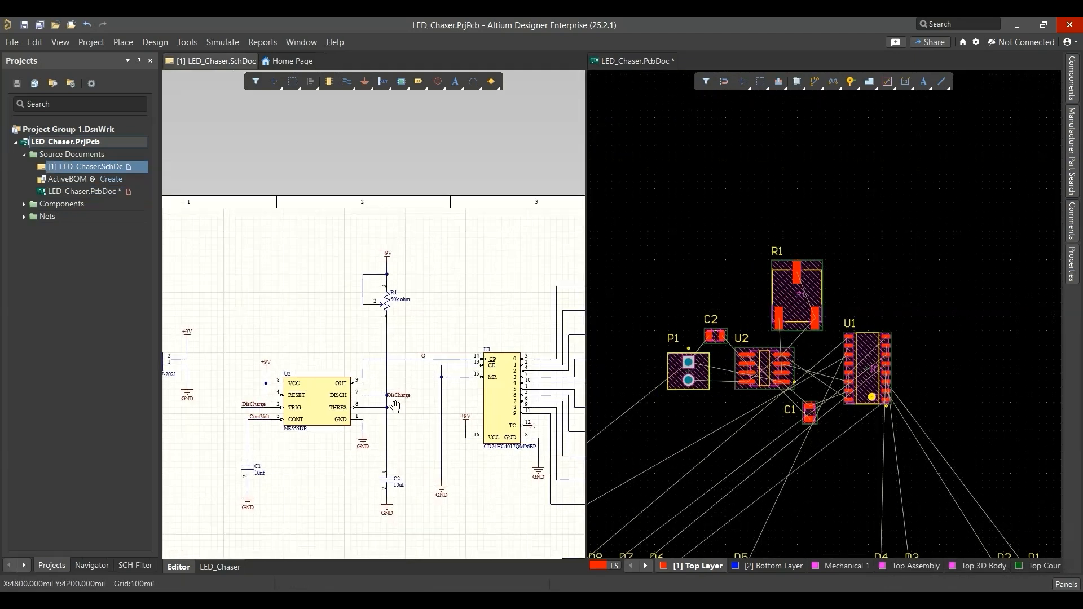
right_drag(323, 458, 338, 442)
right_drag(461, 427, 262, 407)
ctrl+scroll(381, 350, down, 2)
ctrl+scroll(754, 396, down, 3)
right_drag(779, 421, 865, 343)
ctrl+scroll(655, 417, up, 1)
ctrl+scroll(801, 406, down, 2)
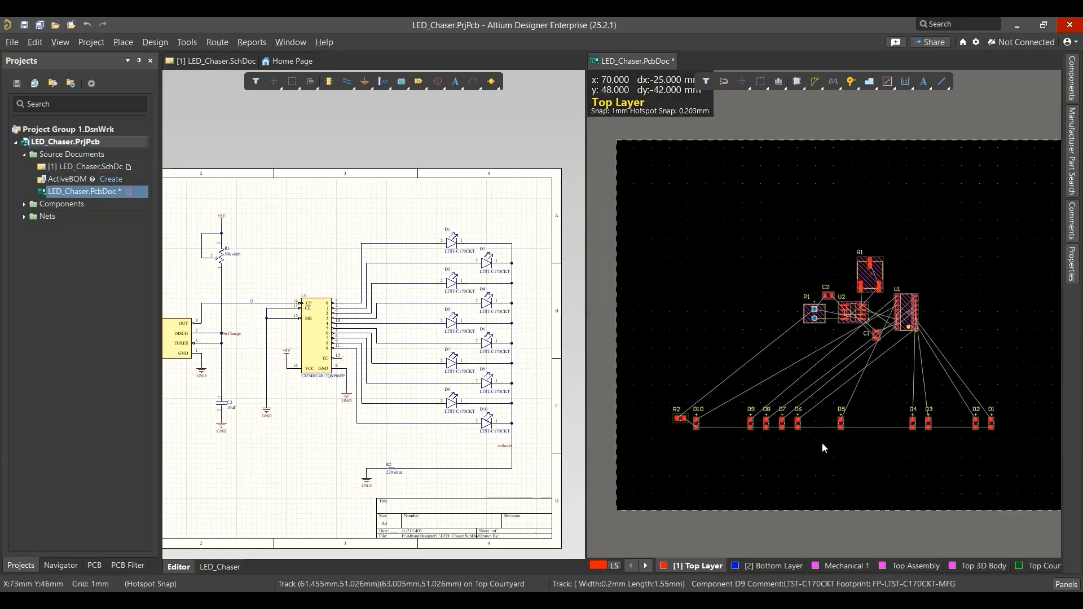
Step: Move the whole row of LEDs D1 to D10 above the placed components
right_drag(1028, 417, 944, 412)
drag(952, 383, 609, 471)
drag(683, 415, 723, 213)
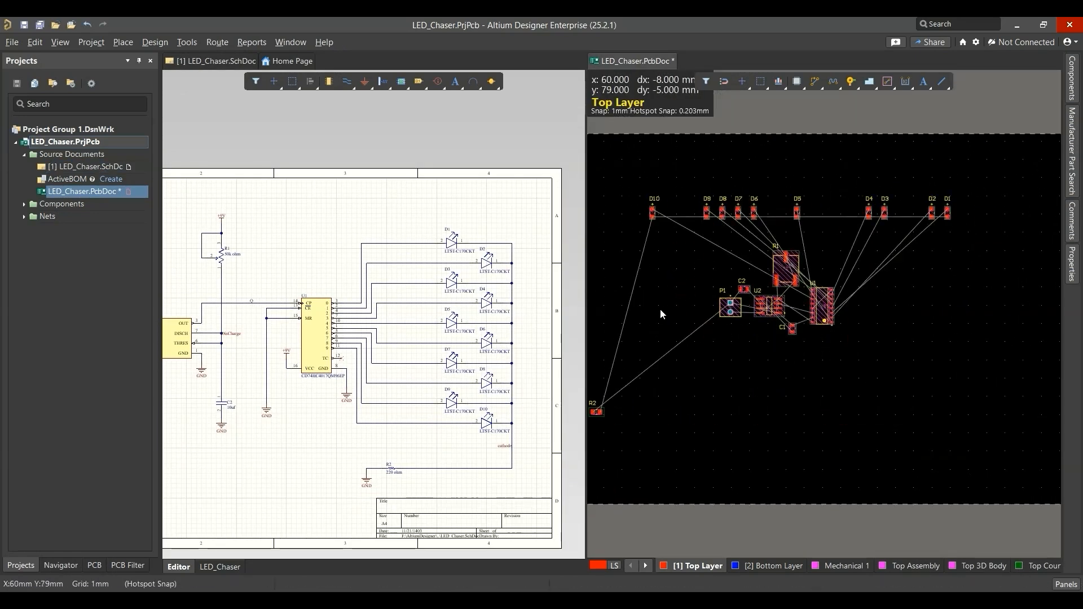
Step: Place resistor R2 above connector P1 and rotate it upright with its GND pad facing down
ctrl+scroll(662, 314, up, 1)
ctrl+scroll(662, 308, down, 1)
right_drag(686, 373, 749, 372)
drag(653, 423, 787, 414)
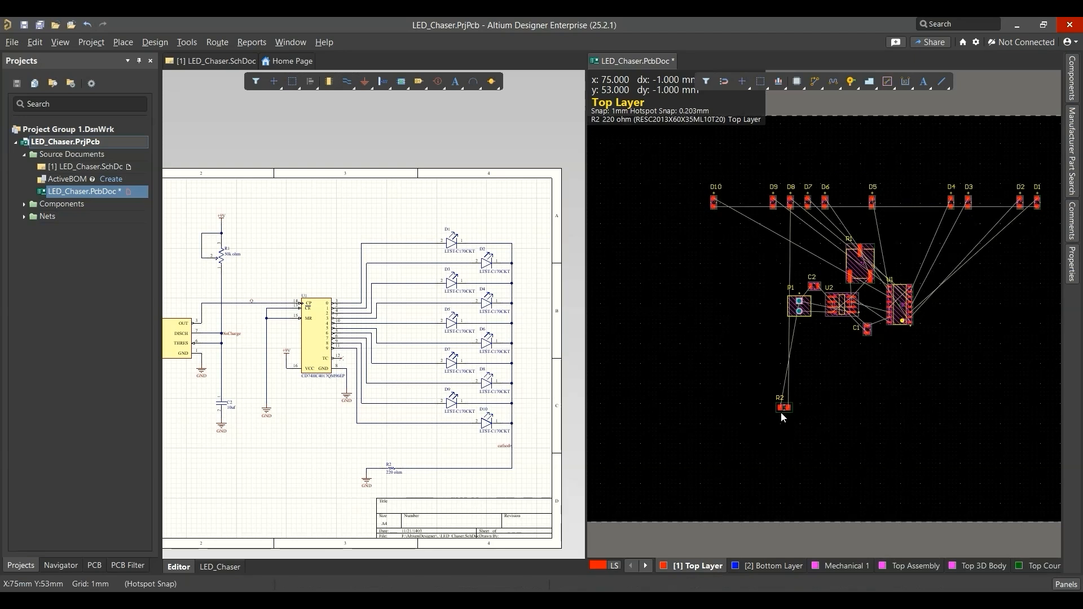
ctrl+scroll(803, 390, up, 2)
right_drag(801, 390, 767, 460)
drag(733, 492, 729, 247)
ctrl+scroll(738, 240, up, 3)
key(space)
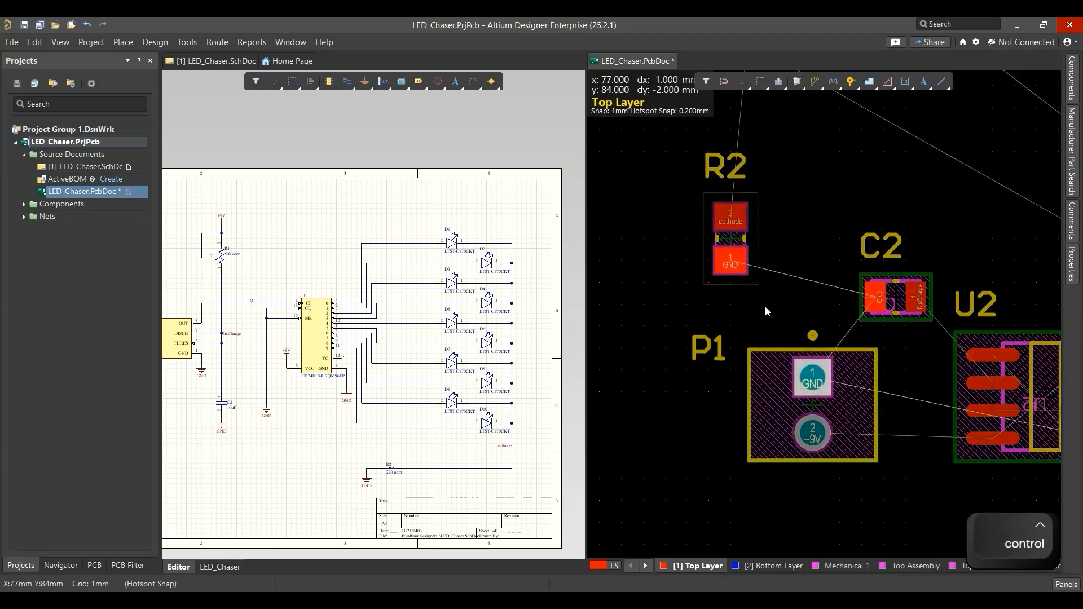
Step: Check R2's GND net by highlighting it, save the PCB, and shift R2 closer between P1 and C2
key(ctrl+c)
ctrl+click(718, 299)
key(shift+c)
ctrl+scroll(715, 303, down, 2)
key(ctrl+s)
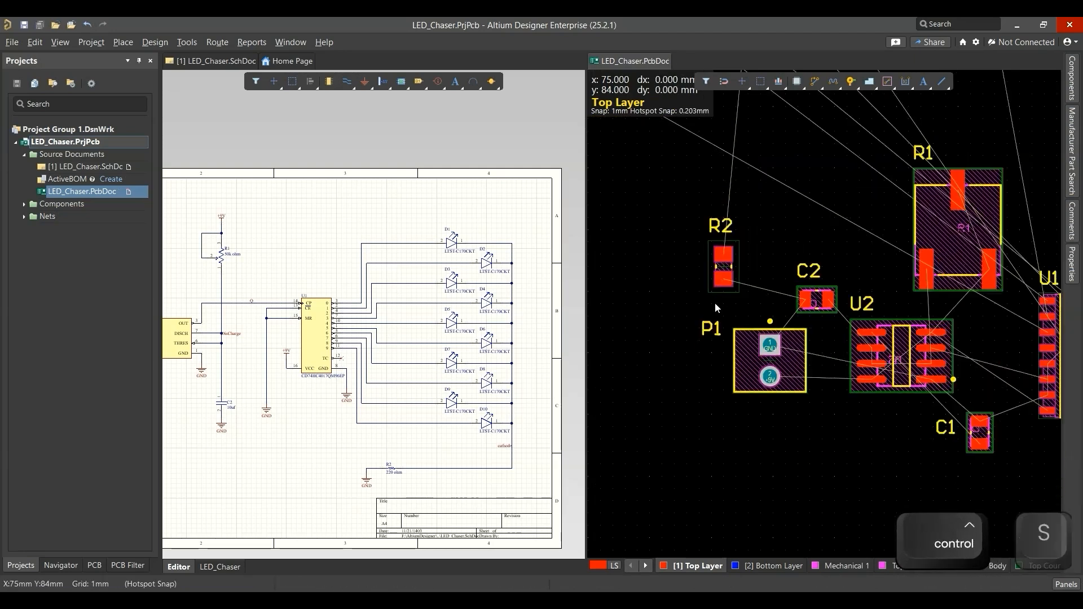
ctrl+scroll(715, 303, down, 2)
drag(722, 279, 735, 285)
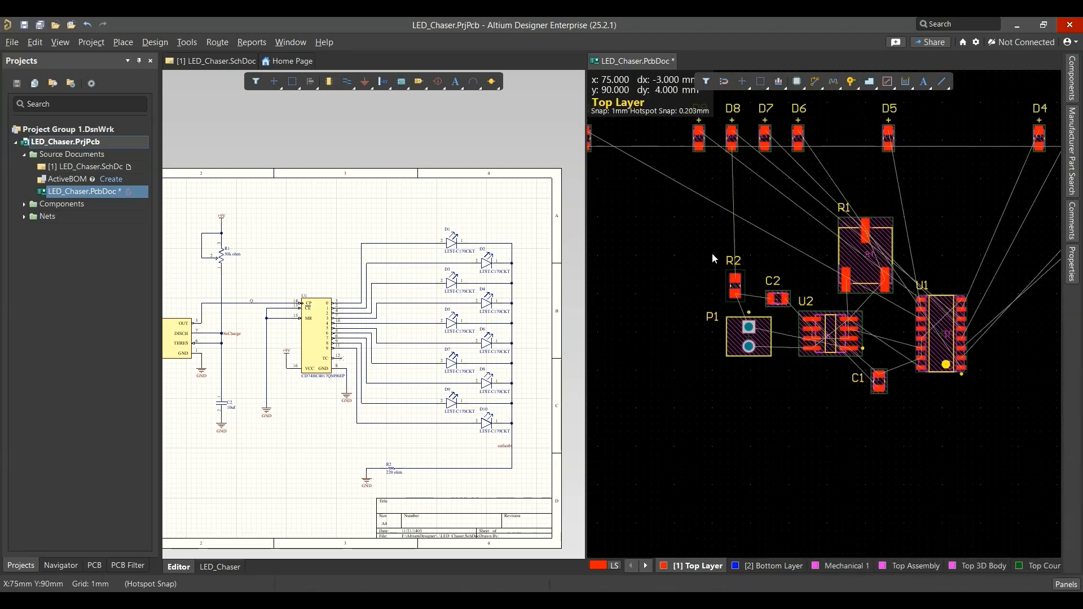
Step: Place LED D1 horizontally to the right of U1 at about X 115 mm, Y 78 mm, with its plus side facing U1
ctrl+scroll(712, 253, down, 2)
right_drag(837, 226, 757, 232)
drag(1001, 180, 871, 347)
ctrl+scroll(871, 348, up, 5)
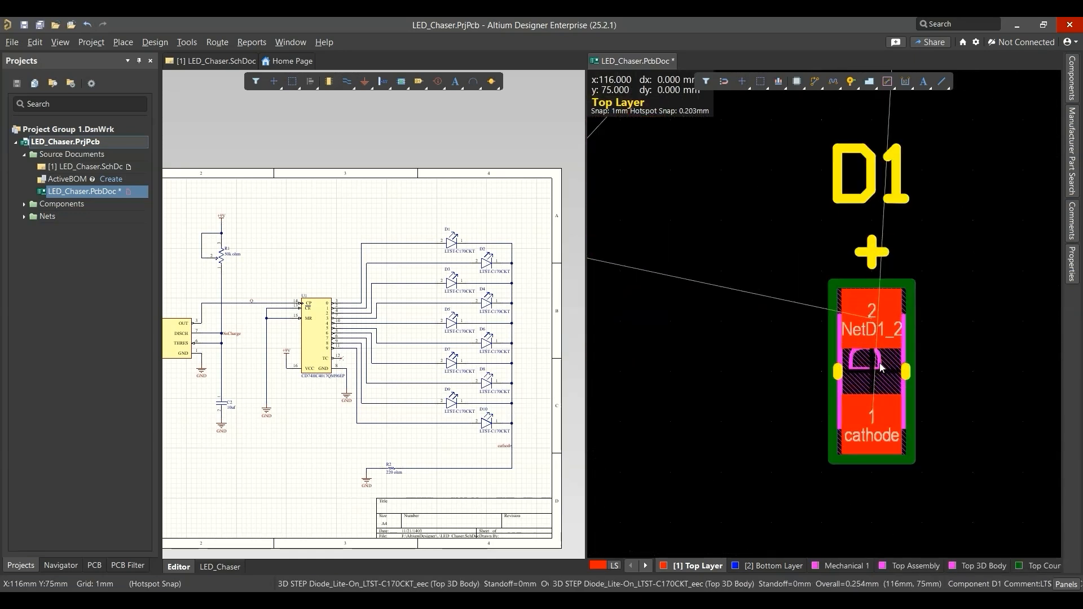
key(space)
drag(872, 377, 879, 347)
ctrl+scroll(850, 367, down, 8)
right_drag(842, 379, 792, 393)
drag(808, 373, 800, 362)
Step: Place LED D2 horizontally above D1 at about X 115 mm, Y 91 mm, with its plus side facing left
drag(910, 217, 799, 288)
key(space)
ctrl+scroll(798, 288, up, 4)
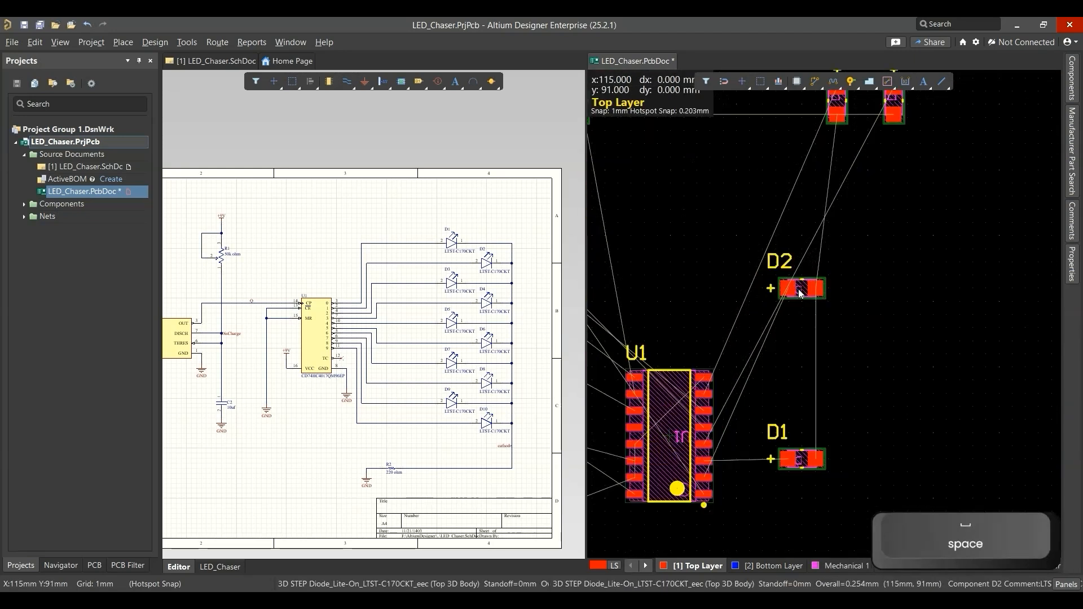
Step: Align D1 and D2 horizontally to the right with Align Objects, and clear the selection
drag(873, 256, 760, 520)
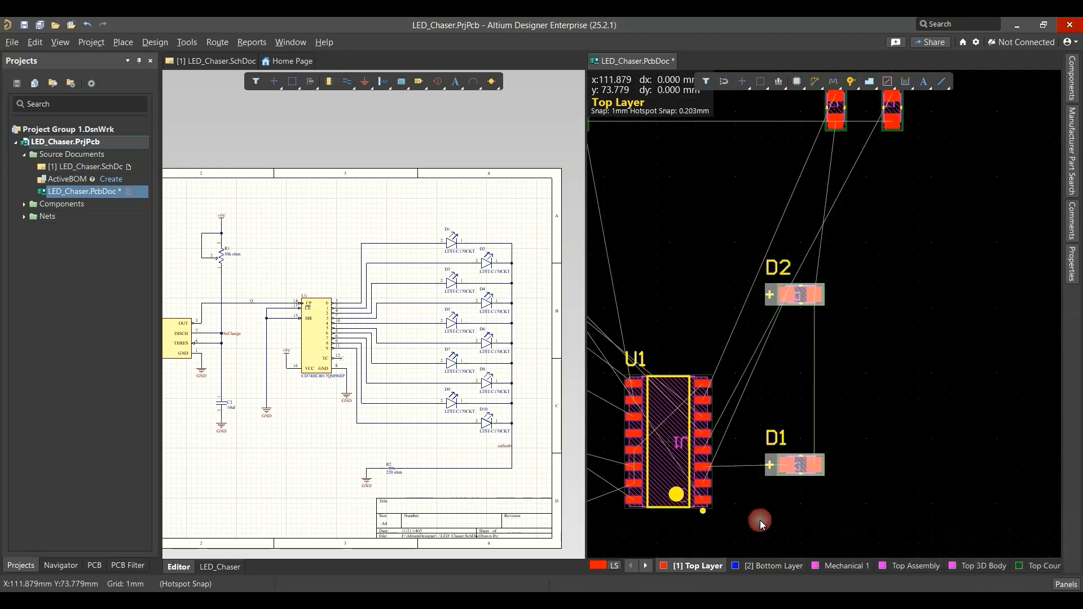
key(a)
click(861, 131)
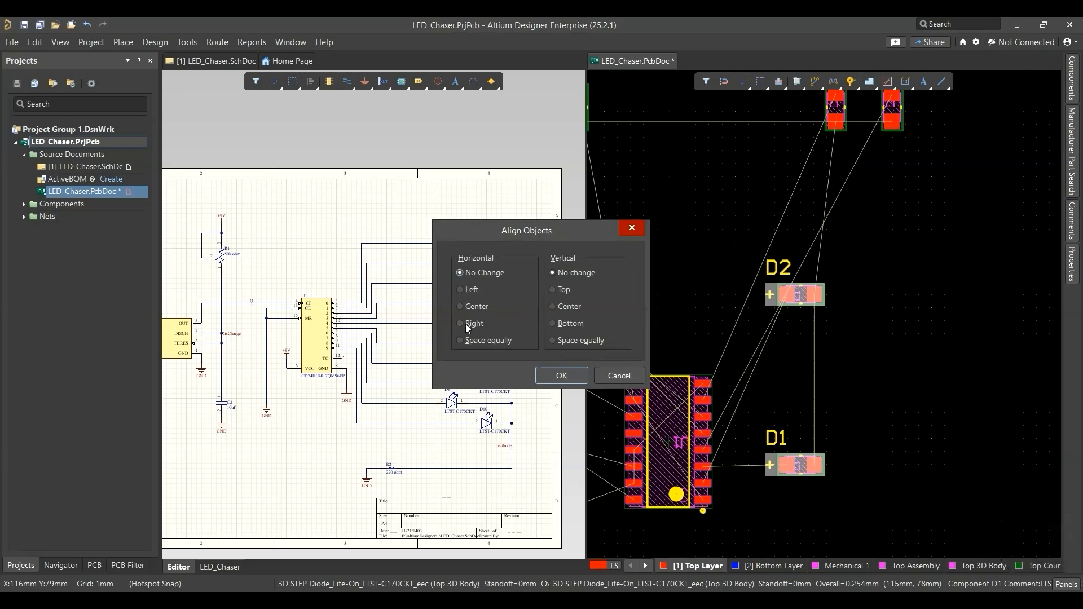
click(465, 324)
click(581, 377)
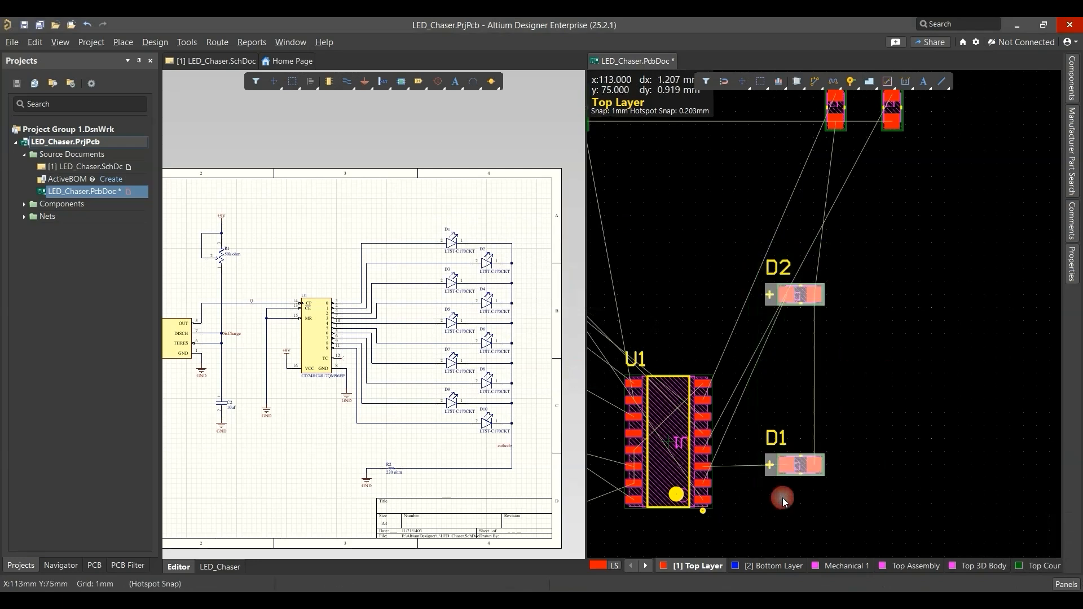
click(881, 410)
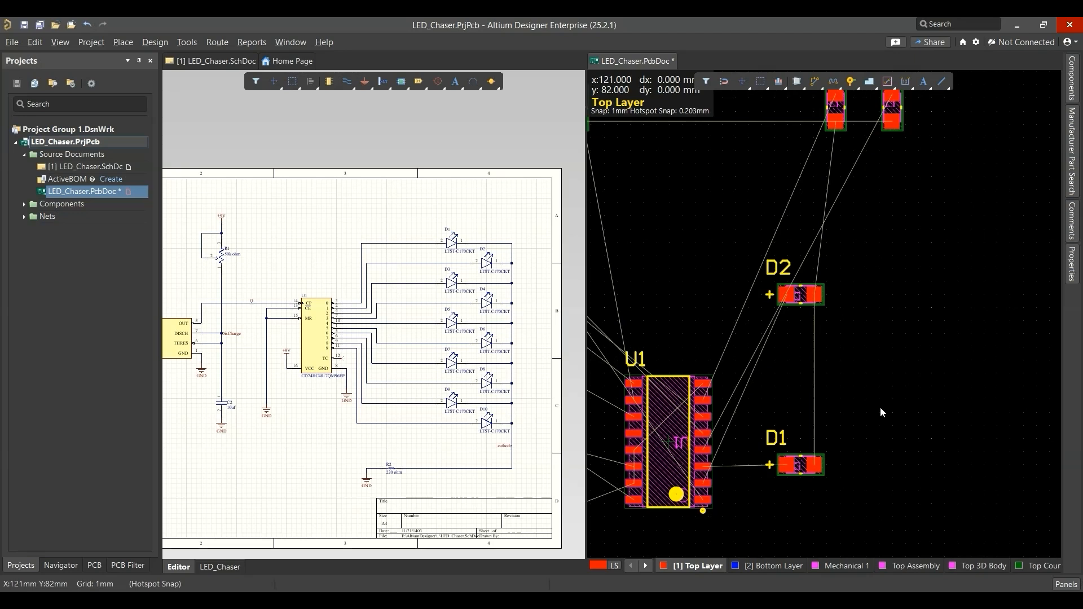
Step: Place LED D3 horizontally above U1, to the upper left of D2
ctrl+scroll(861, 335, down, 2)
drag(885, 176, 776, 235)
key(space)
ctrl+scroll(862, 268, down, 1)
ctrl+scroll(846, 267, down, 1)
drag(790, 239, 782, 232)
Step: Place LED D5 horizontally above R1, and move the remaining LEDs D6 to D10 up and to the left
key(space)
drag(715, 207, 689, 201)
ctrl+scroll(708, 239, down, 1)
right_drag(709, 239, 804, 261)
drag(764, 200, 599, 243)
drag(682, 229, 656, 188)
Step: Place LED D6 horizontally to the lower left of D5, above R2
drag(723, 188, 688, 245)
key(space)
ctrl+scroll(704, 255, up, 3)
ctrl+scroll(705, 259, down, 1)
Step: Align D3 and D6 vertically to the top with Align Objects, and save the PCB
click(952, 249)
shift+click(695, 240)
key(a)
key(a)
click(552, 291)
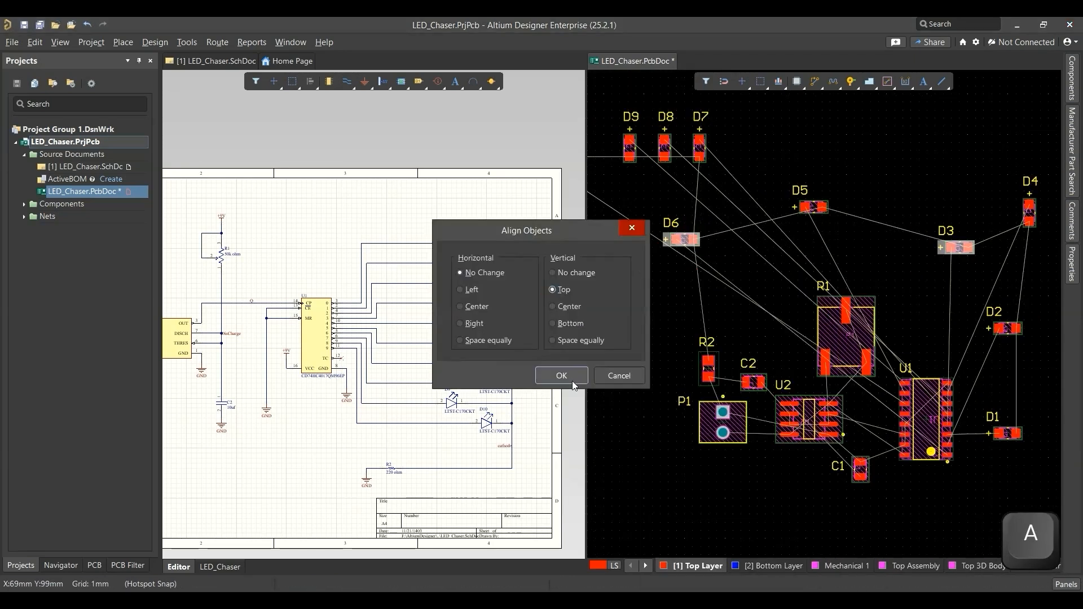
click(562, 375)
drag(685, 240, 685, 248)
click(654, 283)
key(ctrl+s)
Step: Place LED D7 horizontally to the left of R2, with its plus side facing the circuit
ctrl+scroll(648, 291, down, 1)
right_drag(648, 291, 664, 285)
drag(710, 154, 644, 312)
key(space)
Step: Align D7 and D2 vertically to the bottom with Align Objects, and save the PCB
shift+click(988, 319)
key(a)
key(a)
click(555, 327)
click(561, 375)
click(870, 344)
key(ctrl+s)
Step: Place LED D8 horizontally below D7, to the left of P1, with its plus side facing the circuit
ctrl+scroll(745, 278, down, 2)
key(space)
drag(688, 177, 661, 376)
key(space)
key(space)
ctrl+scroll(665, 388, up, 1)
Step: Align D7 and D8 horizontally to the left with Align Objects
drag(689, 265, 632, 402)
key(a)
key(a)
click(463, 288)
click(563, 375)
Step: Align D8 and D1 vertically to the bottom with Align Objects, and save the PCB
click(659, 371)
shift+click(982, 370)
key(a)
key(a)
click(556, 324)
click(567, 375)
click(641, 423)
key(ctrl+s)
Step: Merge the split document views into a single tab group, save, and bring LED_Chaser.PcbDoc to the front
ctrl+scroll(635, 426, down, 2)
right_click(517, 60)
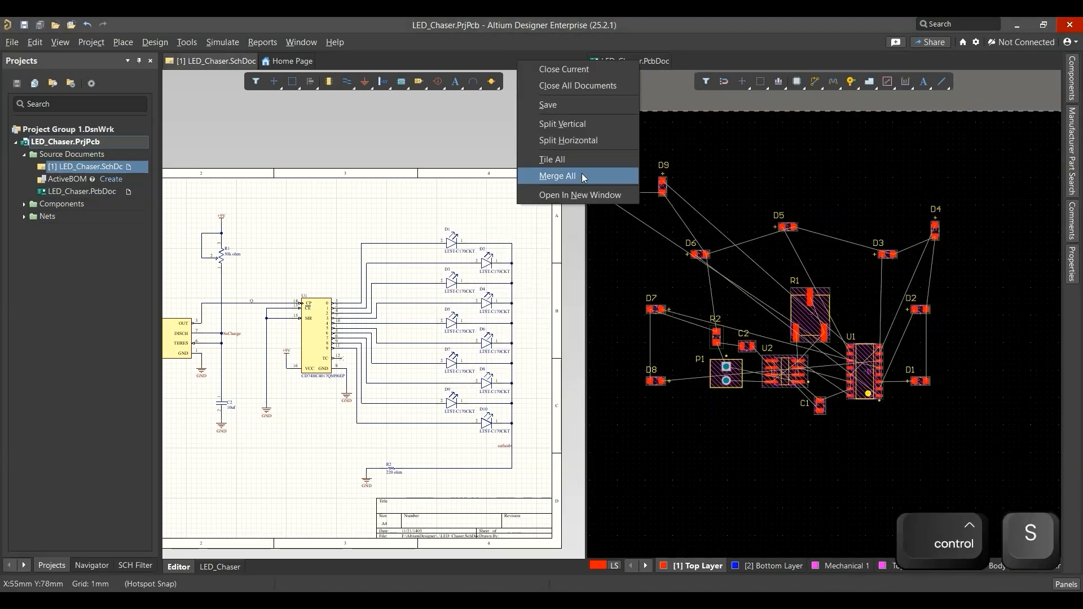
click(582, 175)
ctrl+scroll(523, 233, up, 1)
key(space)
drag(466, 137, 500, 417)
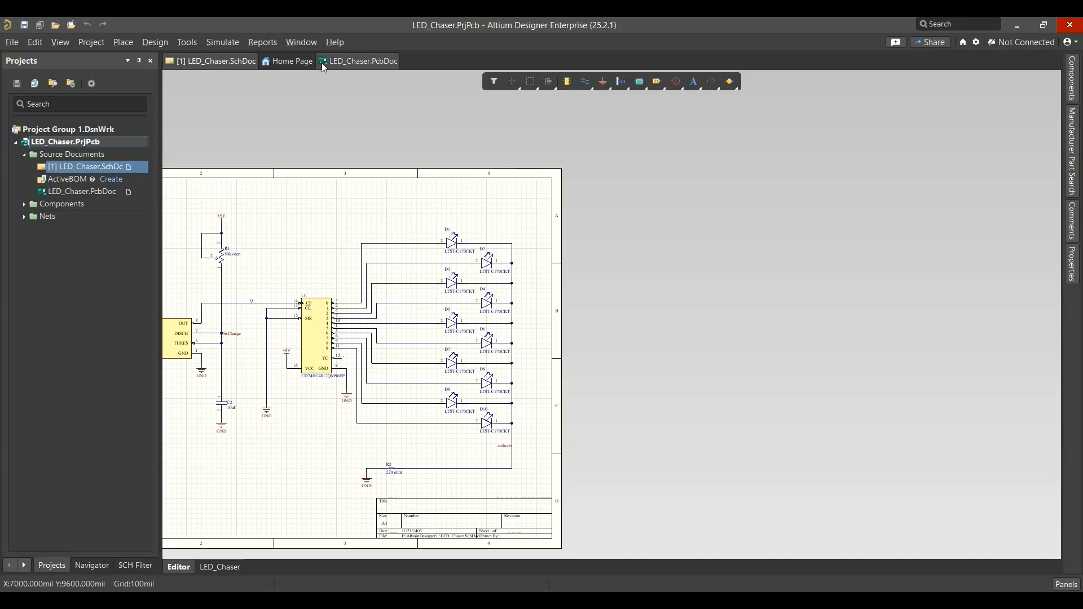
click(358, 61)
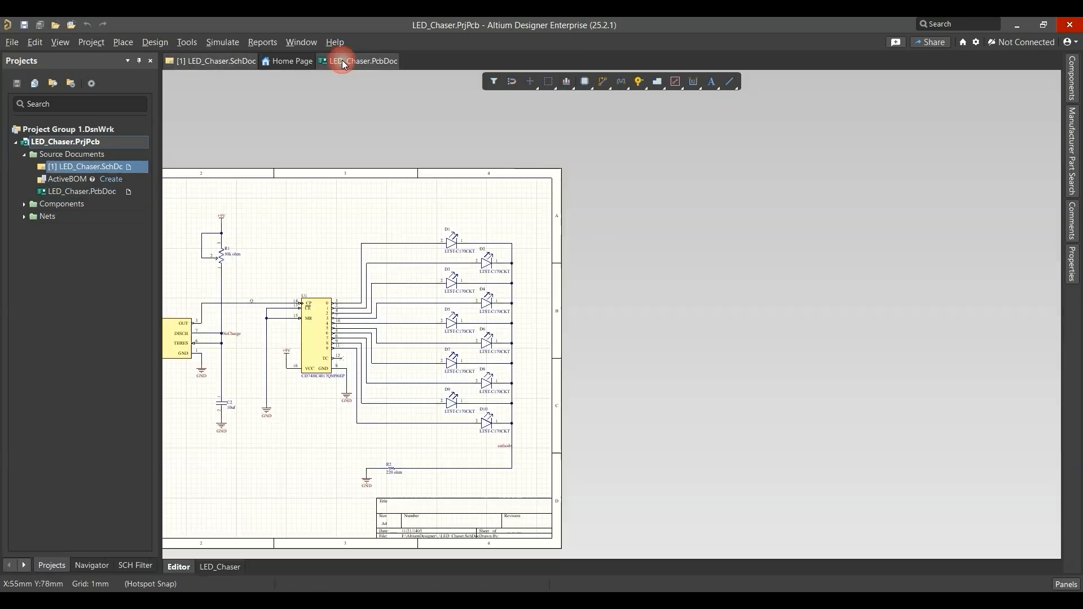
click(342, 61)
ctrl+scroll(395, 265, up, 1)
right_drag(393, 265, 405, 218)
key(space)
drag(471, 137, 496, 413)
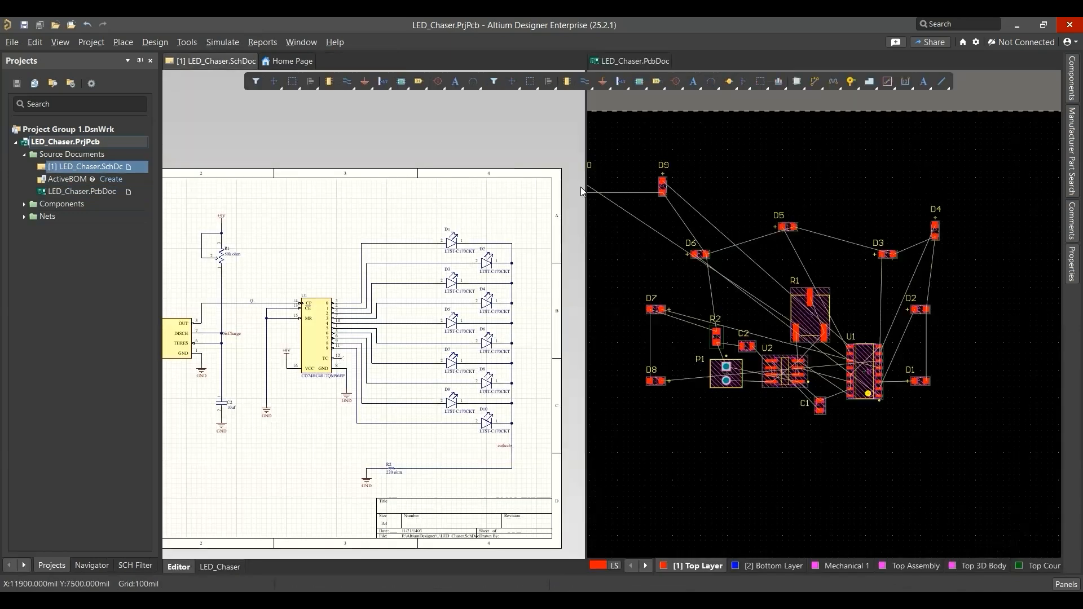
key(ctrl+s)
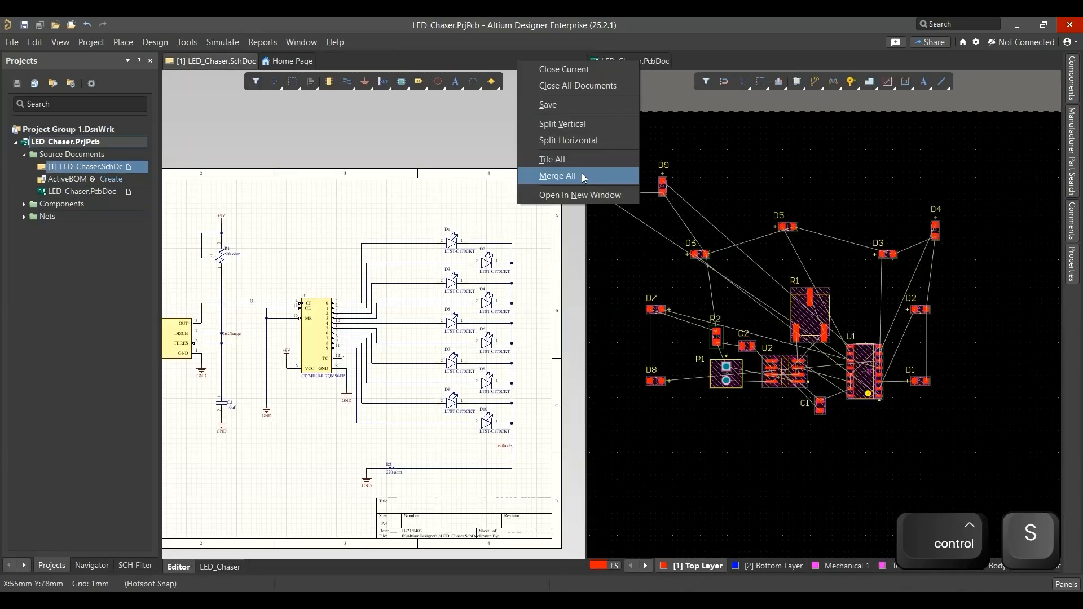
right_click(517, 60)
click(582, 163)
click(342, 59)
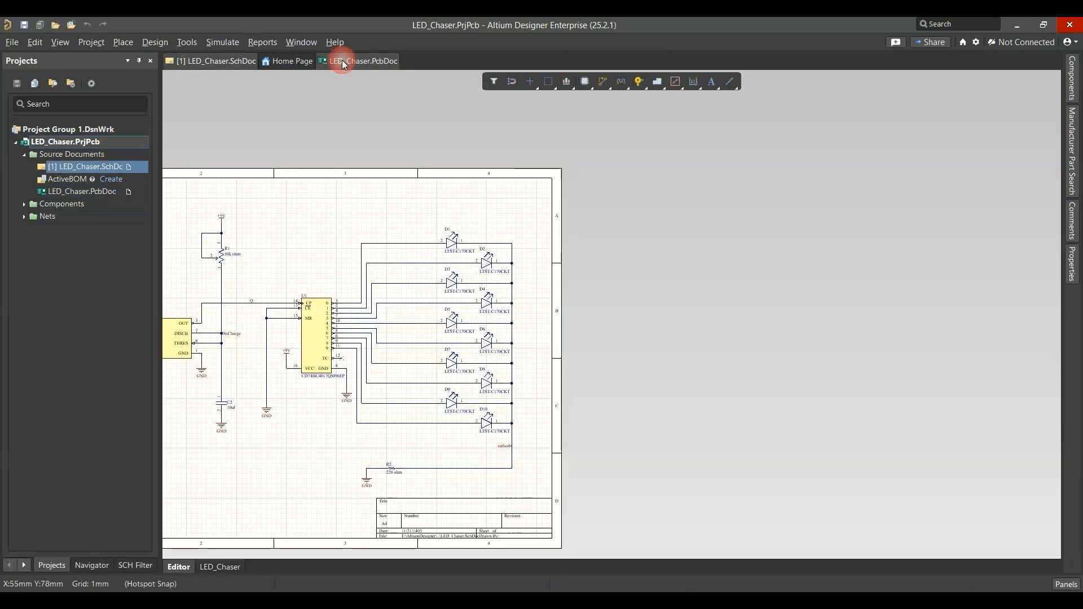
drag(342, 60, 581, 174)
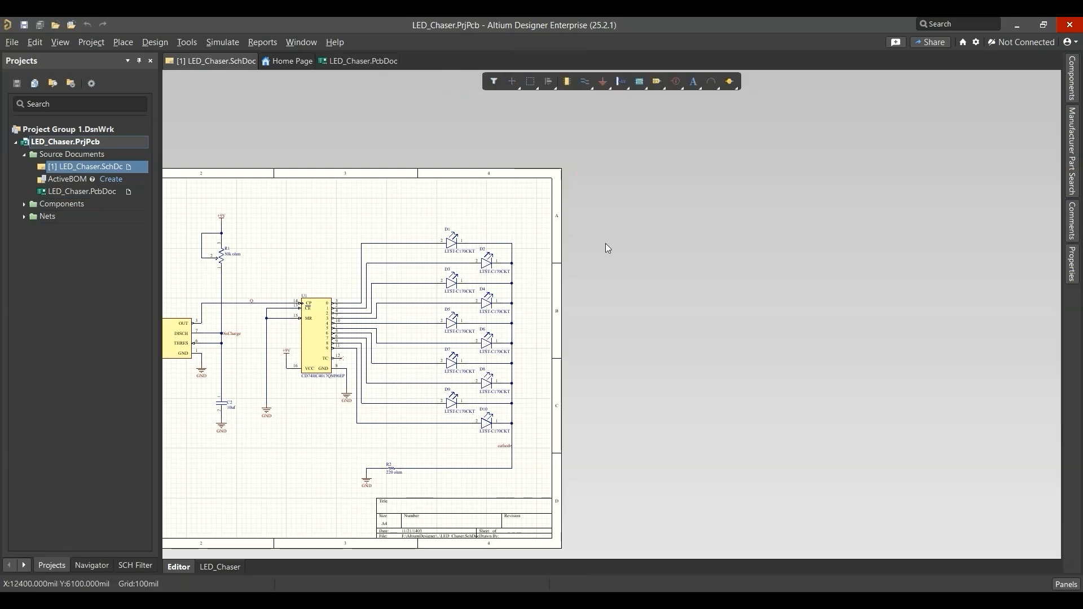
click(362, 60)
Step: Place LED D9 horizontally below and slightly to the right of D8, with its plus side facing right
right_drag(445, 239, 451, 212)
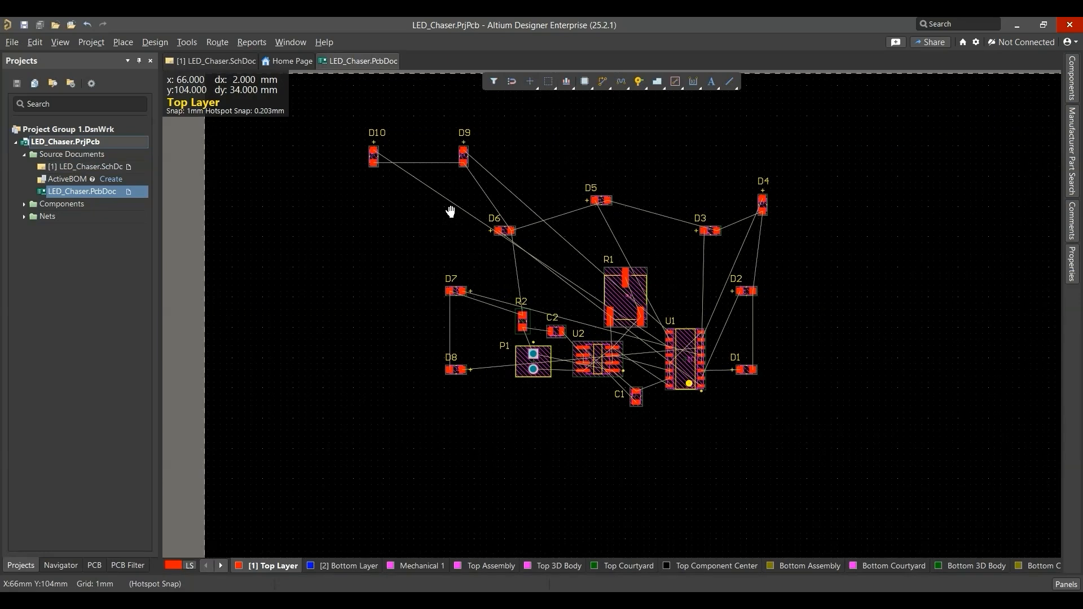
drag(467, 141, 503, 418)
key(space)
Step: Align D9 and D6 horizontally with Align Objects, and save the PCB
drag(532, 186, 497, 229)
double_click(503, 416)
shift+drag(520, 186, 484, 233)
key(a)
key(a)
click(541, 373)
key(ctrl+s)
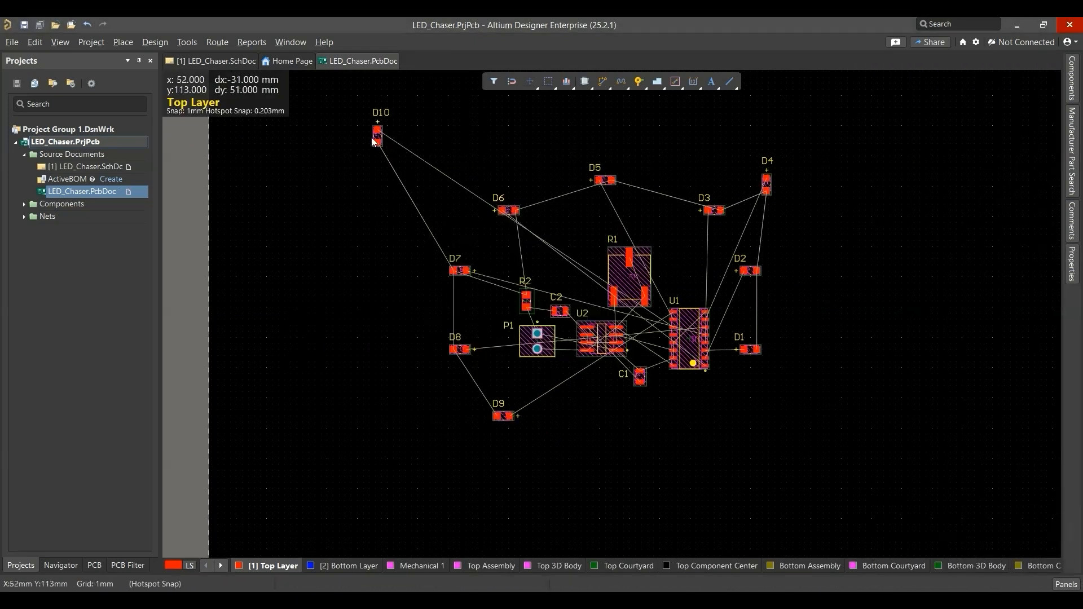
Step: Shift D9 slightly right and down, and place D10 horizontally below U1 at the same height as D9
mouse_move(504, 416)
mouse_down()
mouse_move(551, 425)
mouse_move(523, 421)
mouse_up()
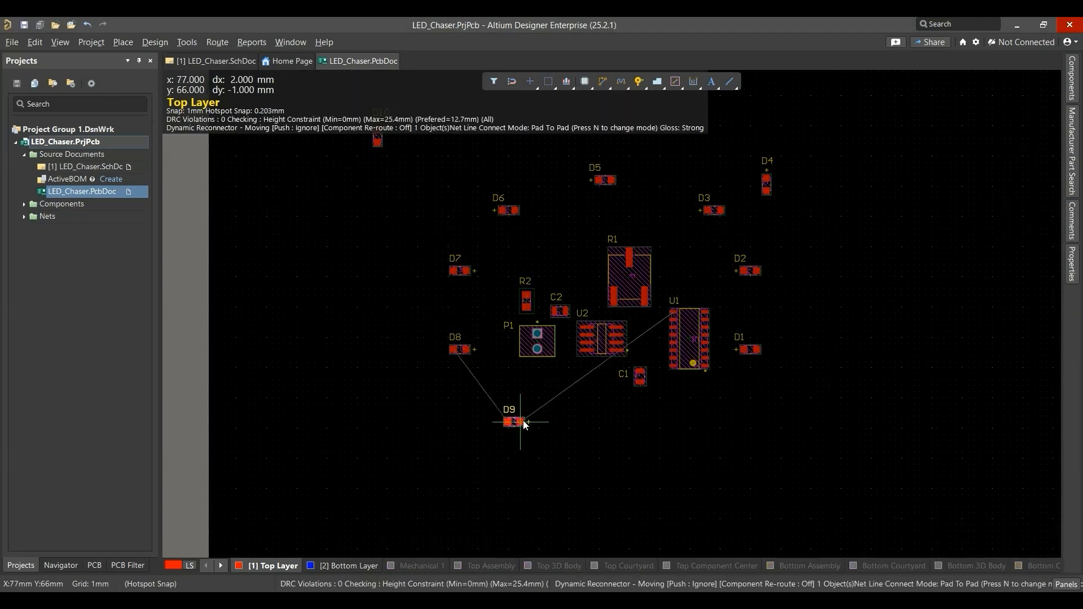
click(523, 421)
key(space)
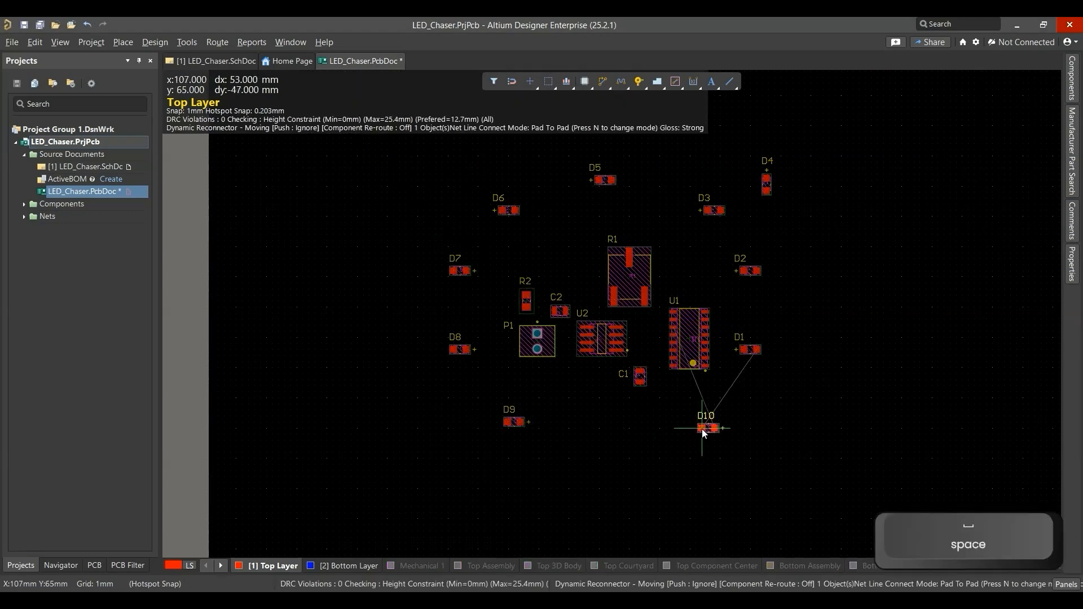
click(708, 423)
Step: Align D10 and D3 horizontally with Align Objects, and save the PCB
click(712, 423)
shift+click(709, 211)
key(a)
key(a)
click(563, 374)
click(618, 444)
key(ctrl+s)
Step: Check the component layout in the 3D view and return to the 2D view
ctrl+scroll(621, 427, up, 1)
key(3)
ctrl+scroll(579, 340, down, 1)
key(2)
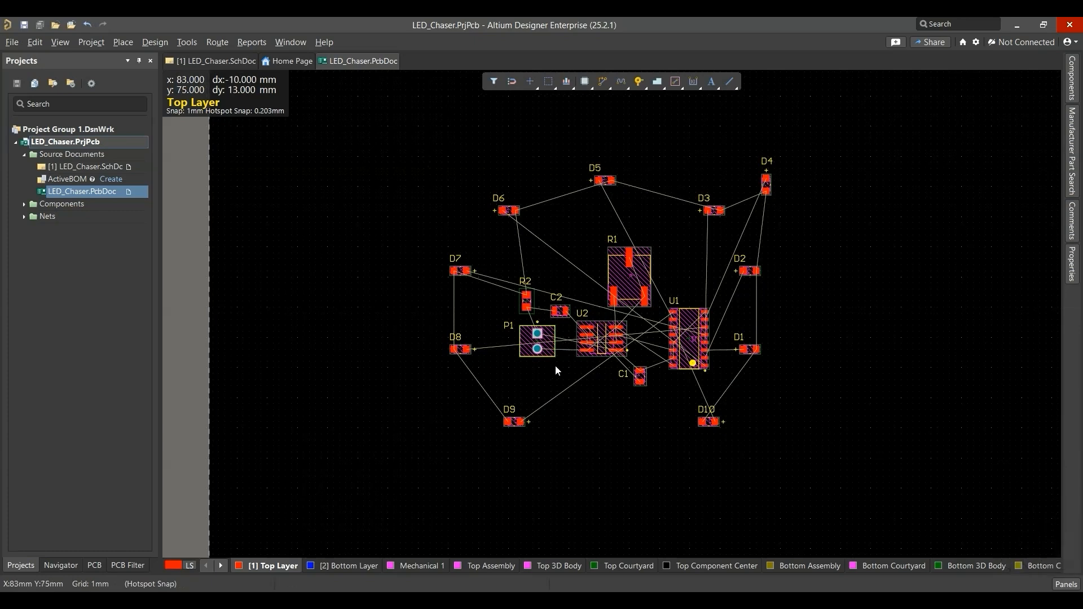
Step: Move D5 left toward D6 and place D4 horizontally beside it, above R1 and level with D5
drag(766, 184, 505, 159)
key(space)
ctrl+scroll(605, 197, up, 3)
drag(603, 200, 604, 159)
ctrl+scroll(605, 198, down, 3)
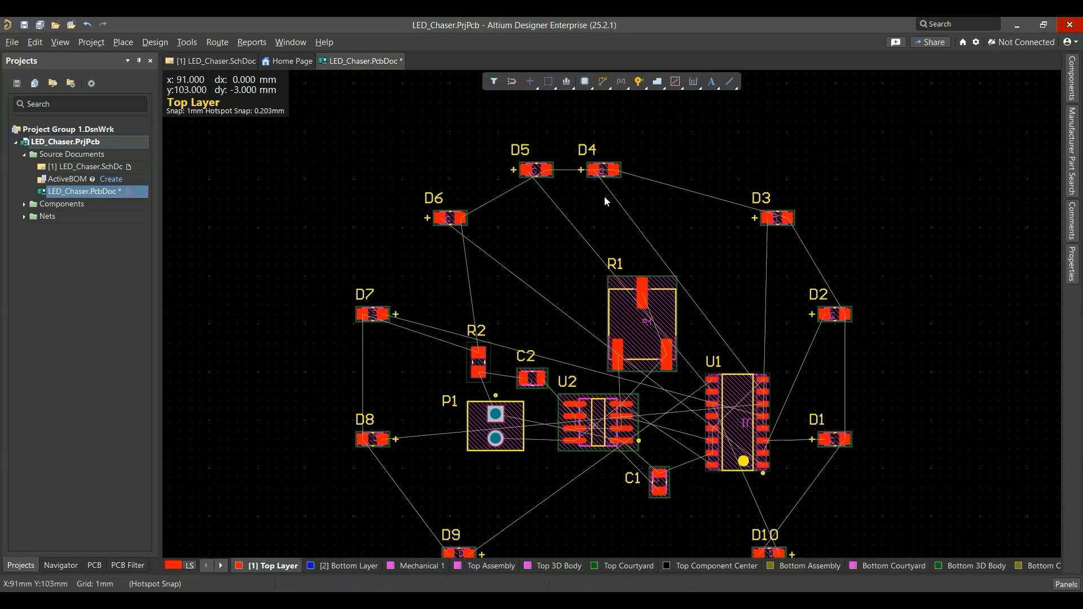
ctrl+scroll(605, 197, down, 1)
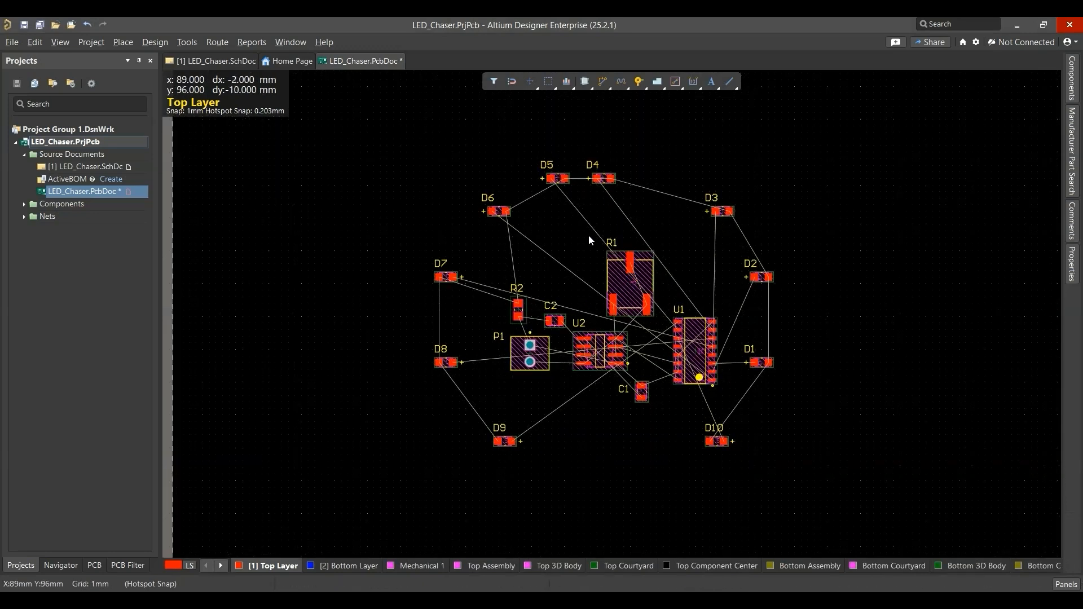
Step: Move D9 to the lower centre of the layout, directly below D4, and check the layout in 3D
drag(500, 442, 599, 458)
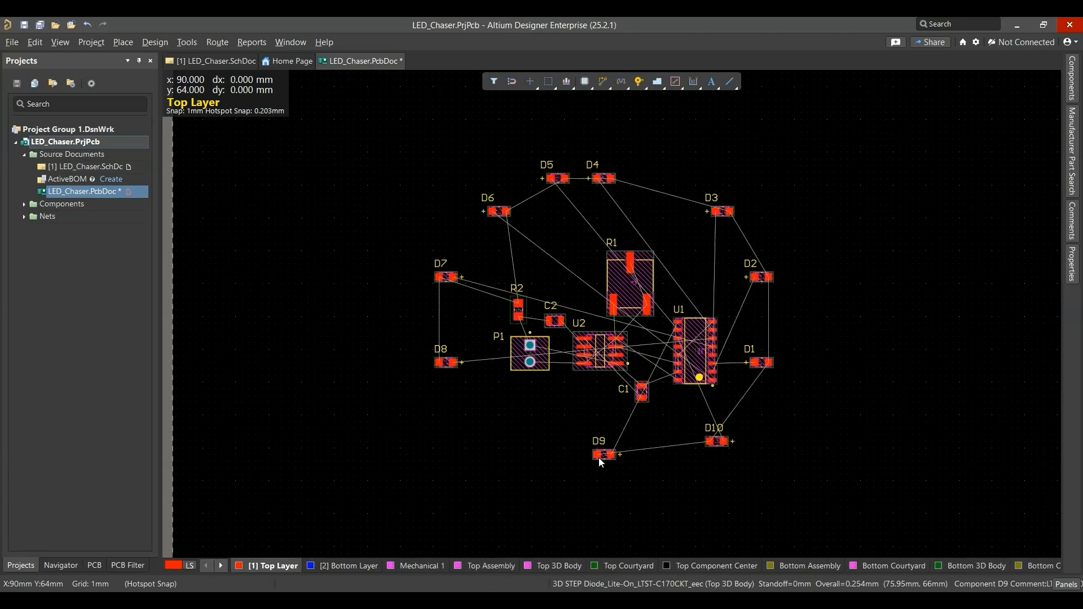
ctrl+scroll(598, 459, up, 6)
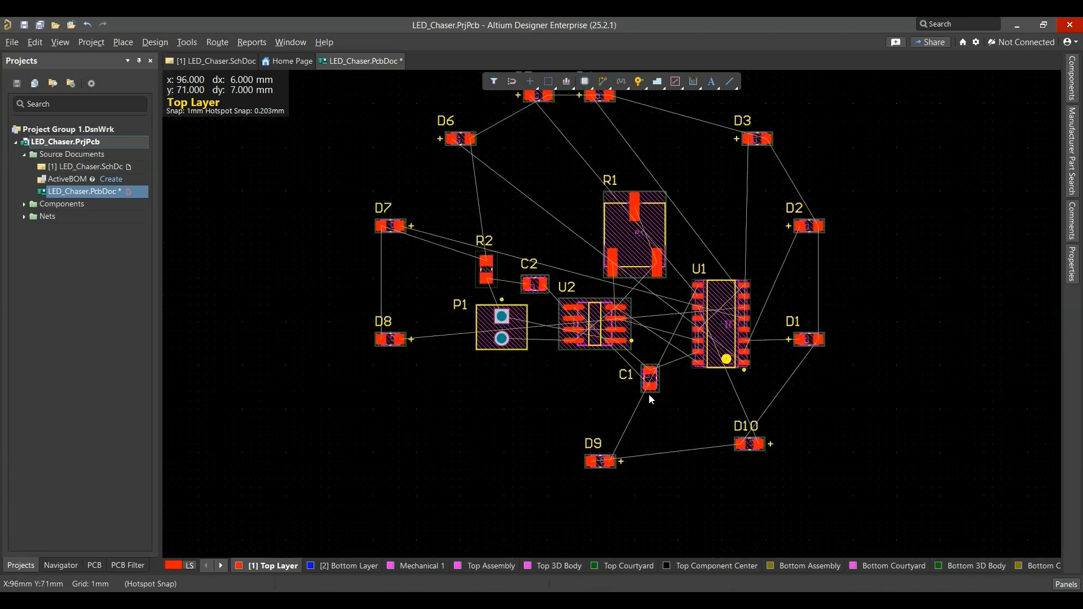
drag(837, 333, 827, 332)
key(3)
key(2)
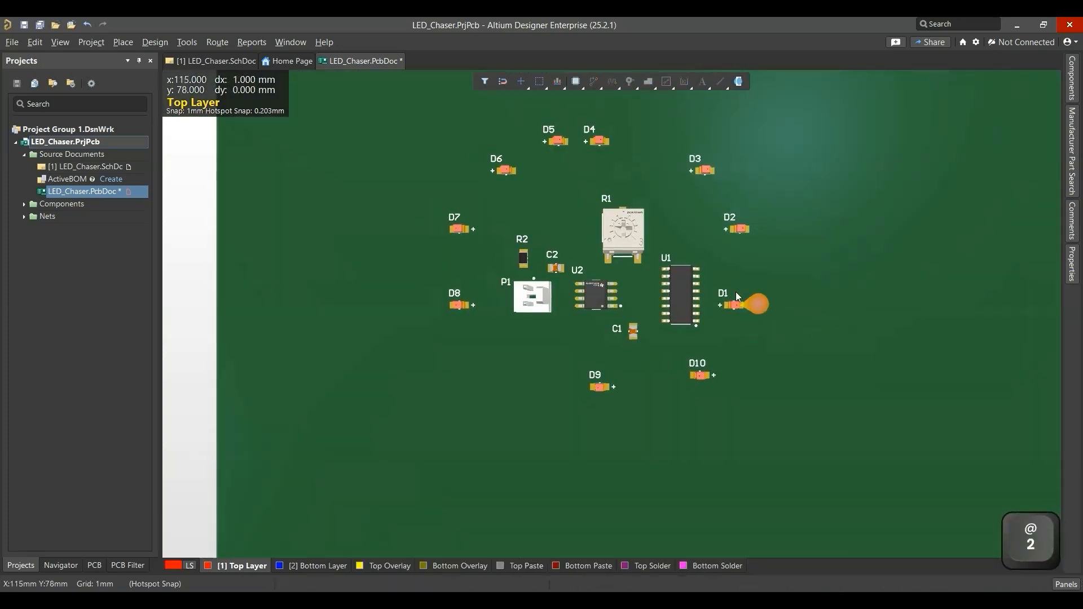
Step: Nudge D3 and D10 slightly left, align them horizontally with Align Objects, and save the PCB
ctrl+scroll(840, 165, down, 4)
drag(768, 165, 758, 167)
drag(760, 495, 756, 496)
drag(816, 136, 734, 193)
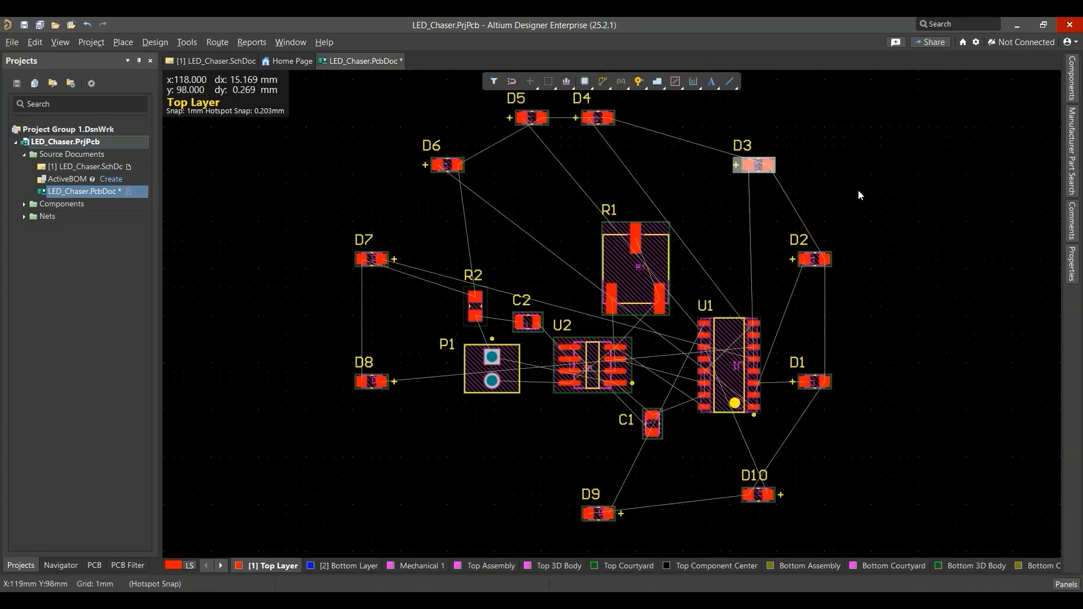
ctrl+scroll(858, 189, down, 1)
shift+drag(785, 450, 744, 486)
key(a)
key(a)
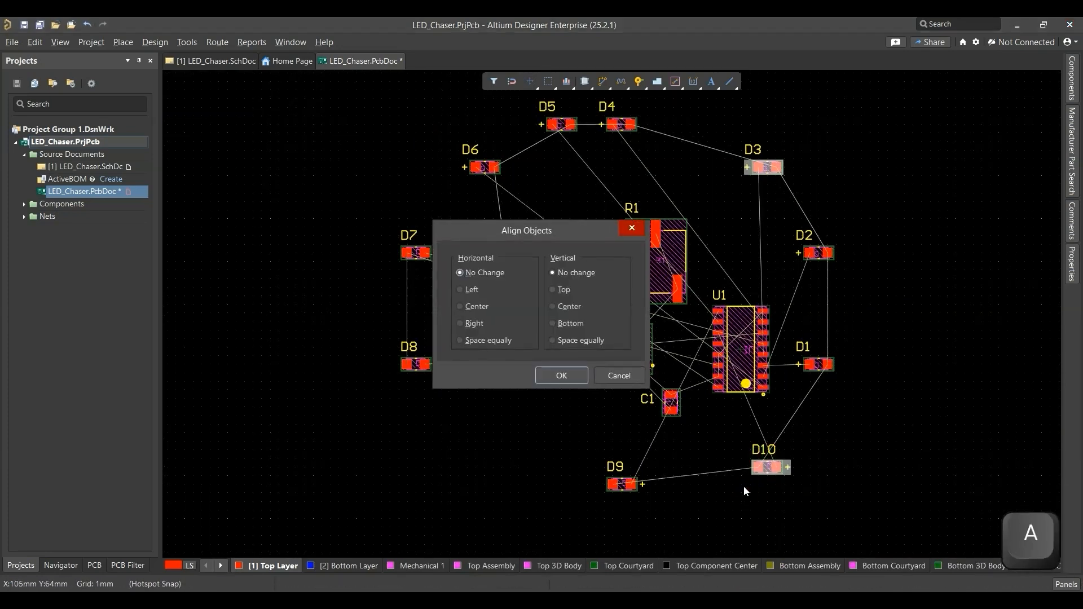
click(564, 375)
click(838, 430)
key(ctrl+s)
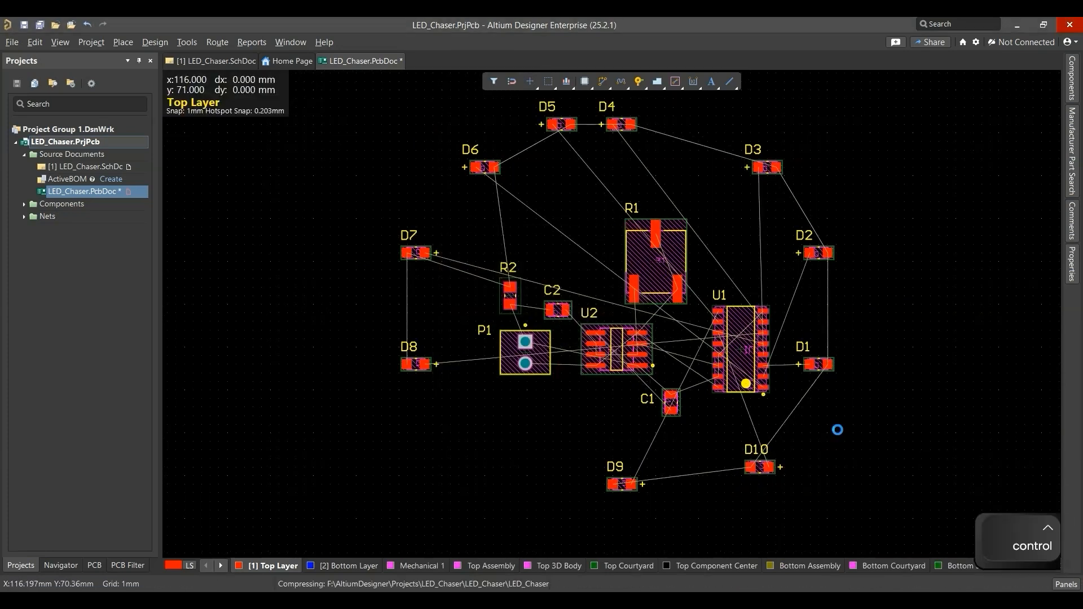
Step: Spread D5, D6, D7 and D8 outward into an arc around the circuit's left side, with D5 level with D3
ctrl+scroll(838, 430, down, 1)
drag(573, 198, 481, 280)
drag(539, 213, 468, 220)
drag(489, 376, 433, 419)
drag(490, 190, 383, 334)
click(361, 368)
Step: Align D5 and D3 vertically with Align Objects, and save the PCB
drag(608, 179, 522, 226)
shift+drag(821, 199, 755, 232)
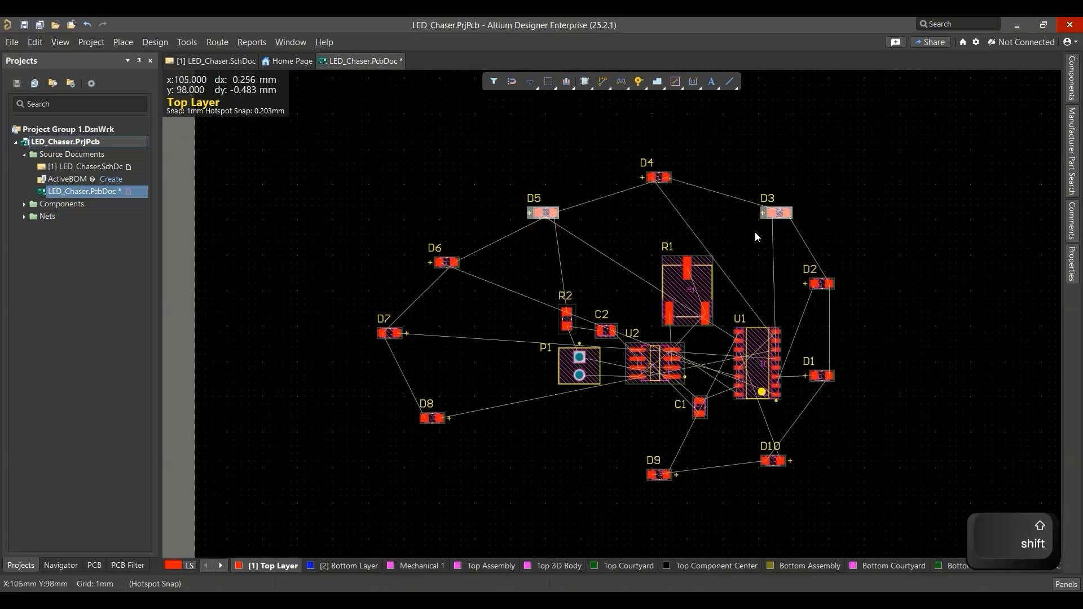
key(a)
key(a)
click(577, 375)
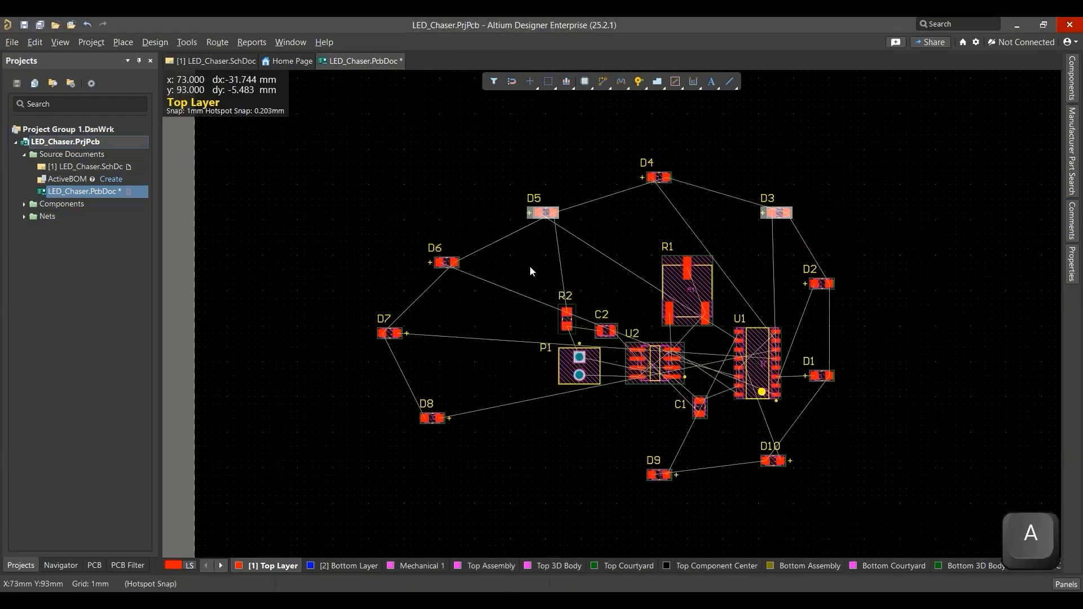
key(ctrl+s)
Step: Move D6 inward and down to D2's level, and align D6 and D2 vertically to the top with Align Objects
drag(458, 266, 495, 293)
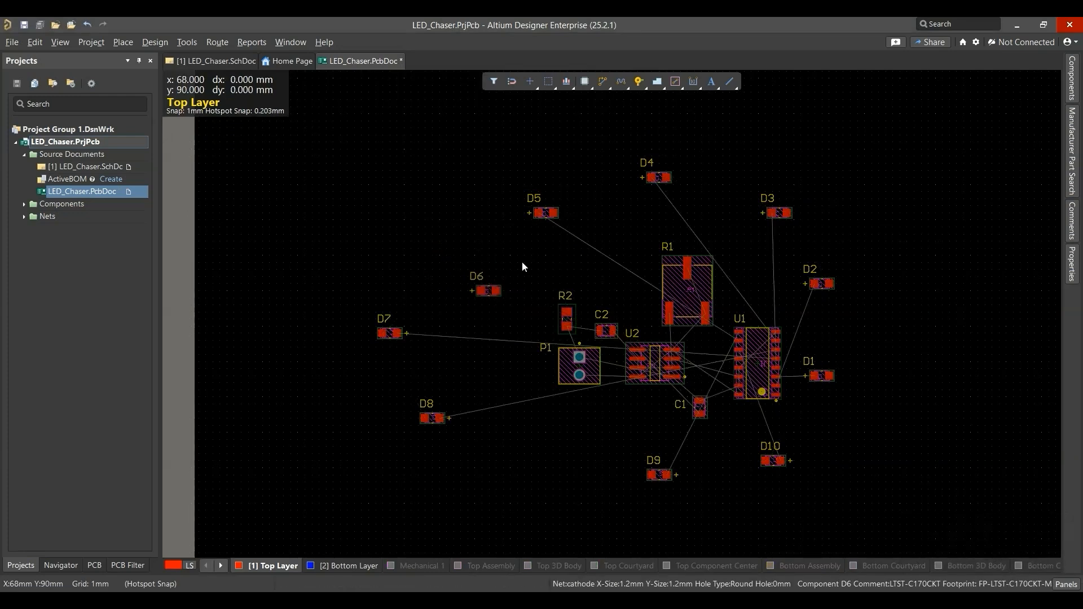
shift+click(827, 285)
key(a)
key(a)
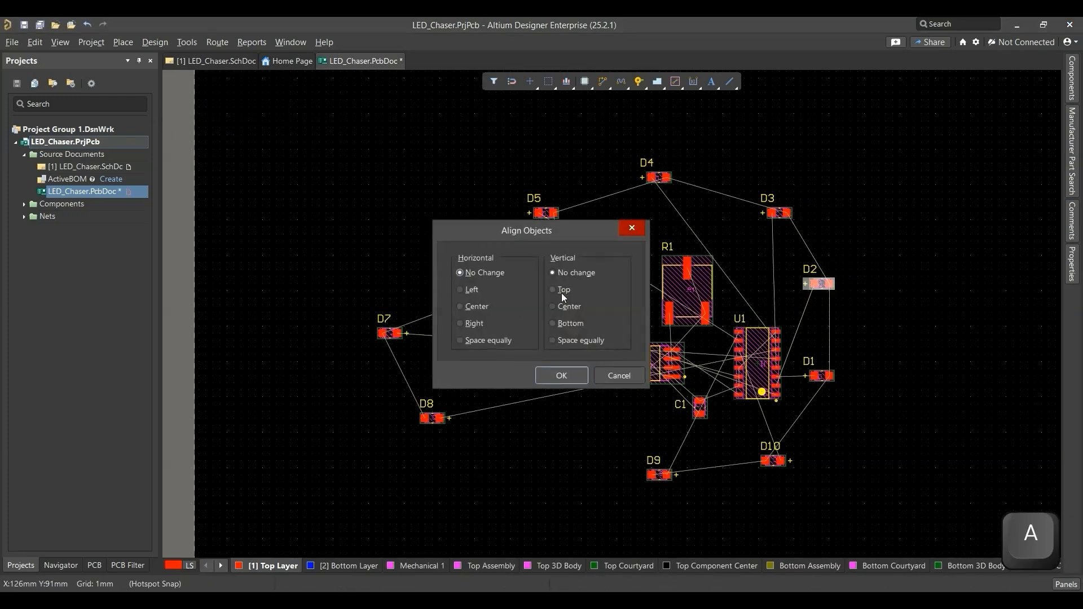
click(562, 376)
click(503, 333)
Step: Place D7 below D6 beside P1, rotated so its plus side faces left
right_drag(517, 390, 510, 321)
drag(383, 269, 456, 311)
mouse_move(483, 285)
mouse_down()
mouse_move(440, 316)
mouse_move(476, 308)
mouse_up()
ctrl+scroll(487, 283, up, 1)
key(space)
key(space)
ctrl+scroll(475, 329, down, 2)
Step: Align D6 and D7 horizontally to the right with Align Objects, and save the PCB
drag(495, 224, 452, 347)
key(a)
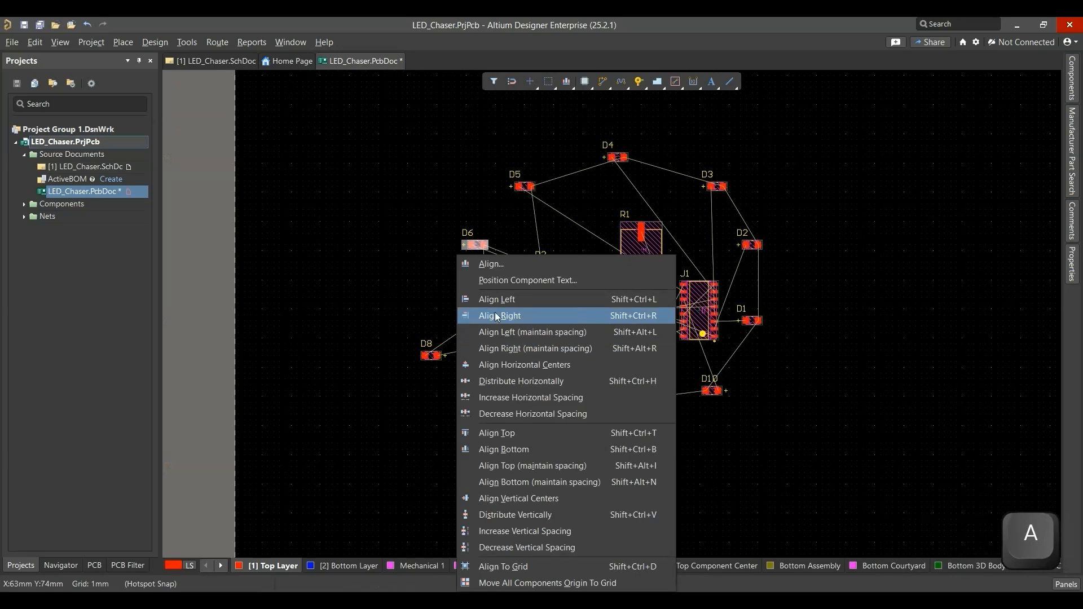
key(a)
click(475, 323)
click(550, 375)
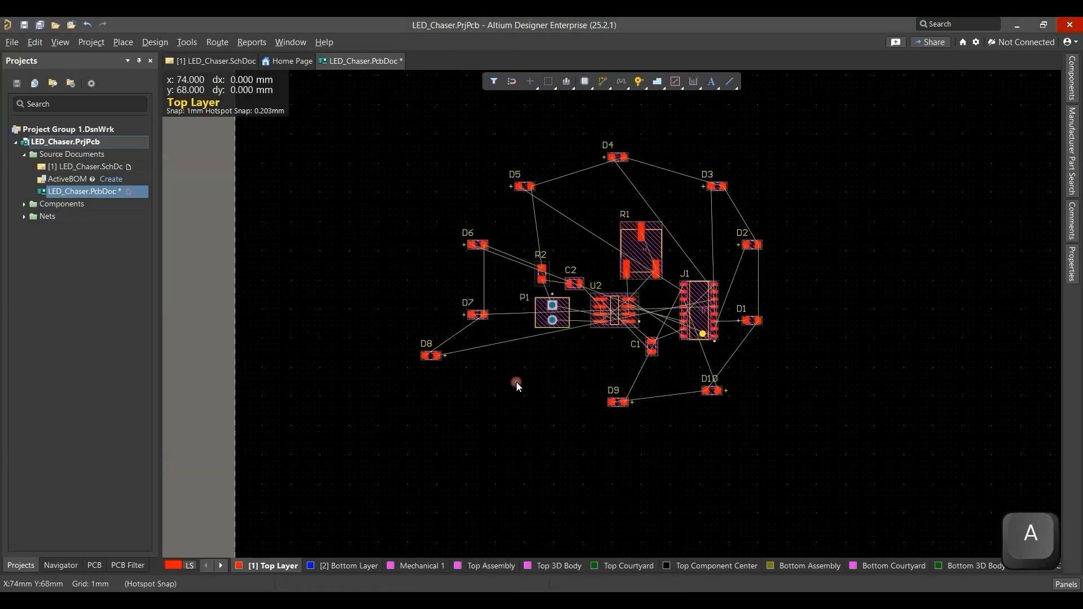
key(ctrl+s)
Step: Place D8 below and to the right of D7, rotated so its plus side faces left
ctrl+scroll(516, 380, down, 1)
mouse_move(446, 365)
mouse_down()
mouse_move(493, 367)
mouse_move(520, 382)
mouse_up()
key(space)
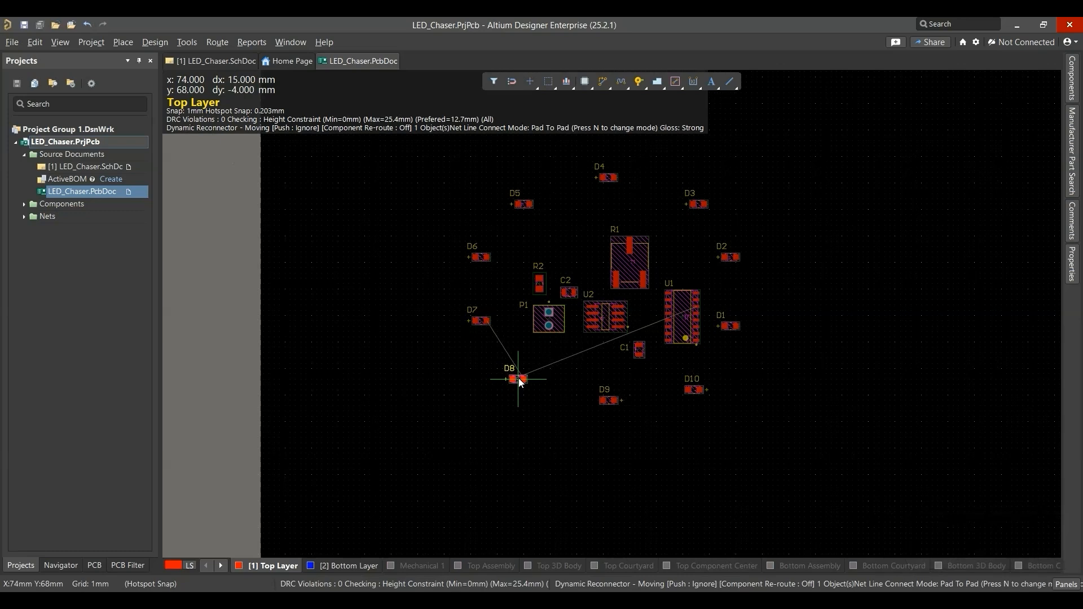
drag(519, 378, 518, 379)
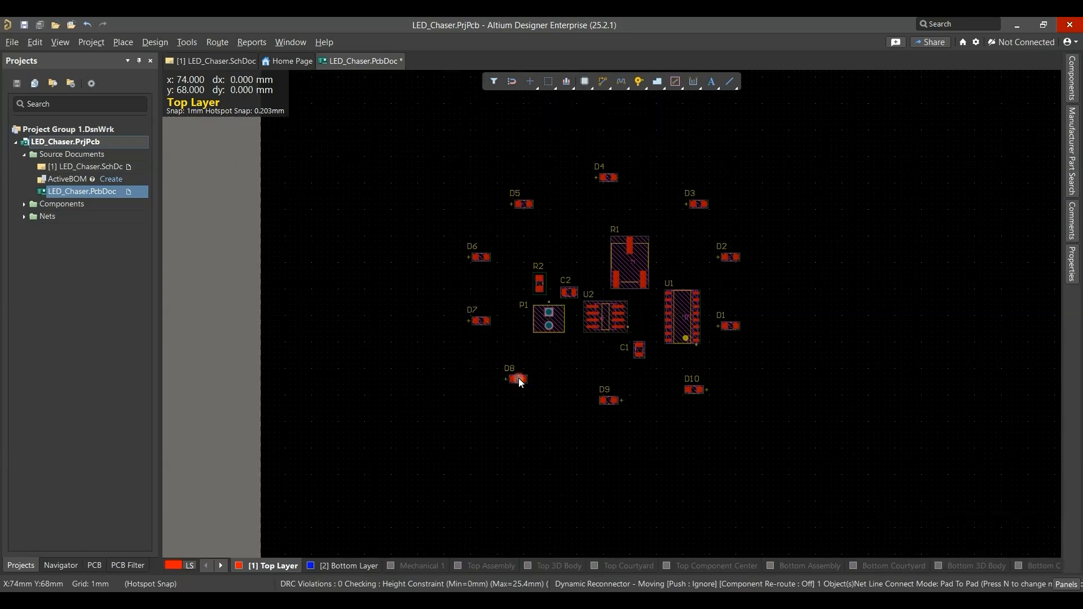
Step: Align D8 and D5 horizontally to the left with Align Objects, and save the PCB
shift+click(524, 204)
key(a)
click(445, 287)
click(559, 374)
click(530, 416)
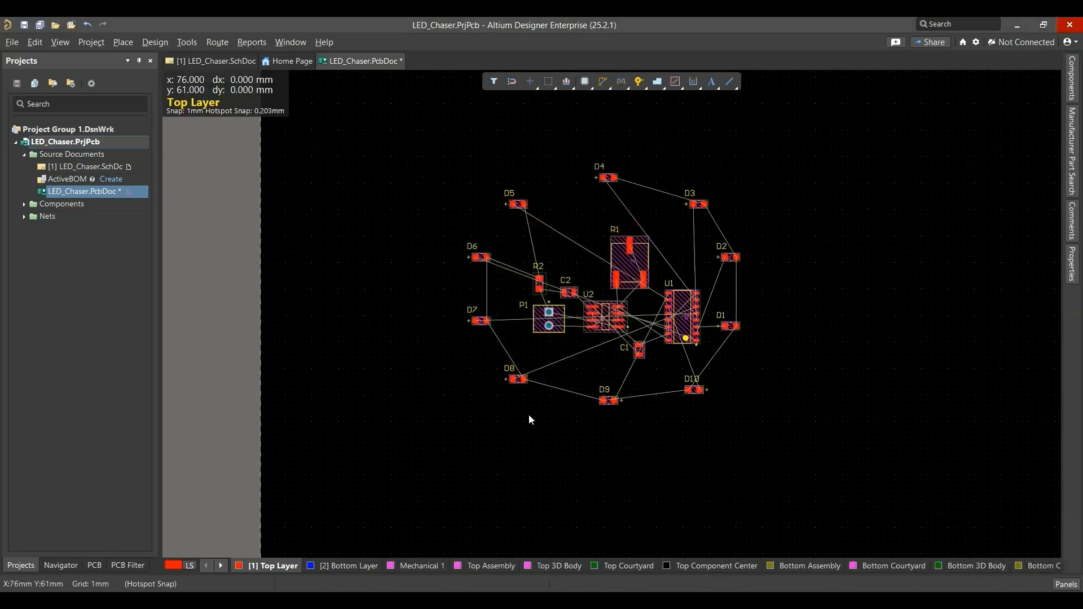
key(ctrl+s)
Step: Nudge D4 slightly to the left and save the PCB
ctrl+scroll(609, 211, up, 1)
drag(613, 174, 608, 172)
key(ctrl+s)
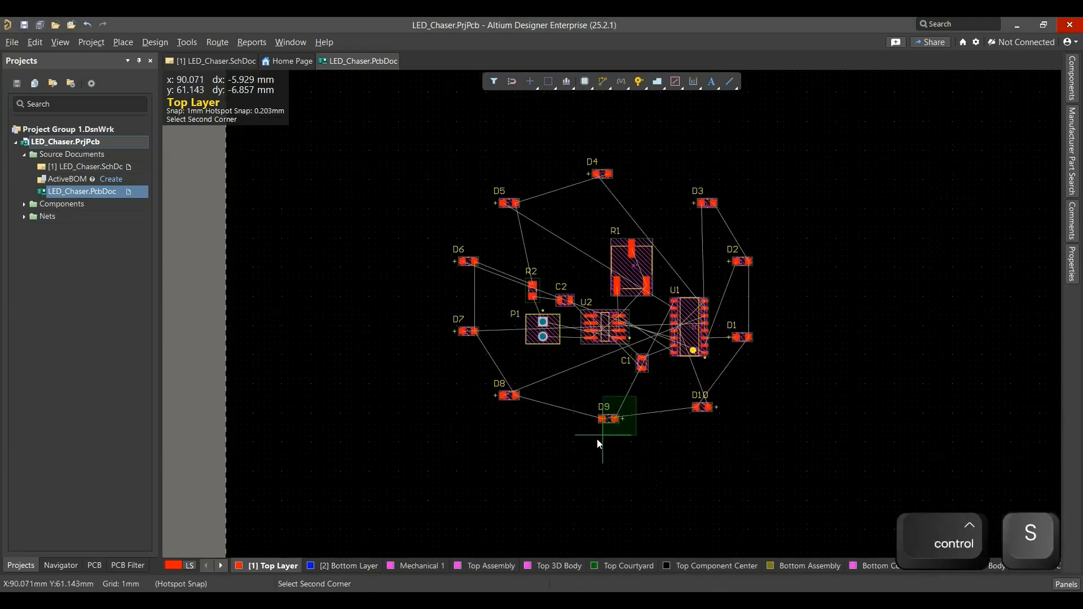
Step: Align D9 and D4 horizontally with Align Objects, and save the PCB
click(609, 419)
shift+click(602, 173)
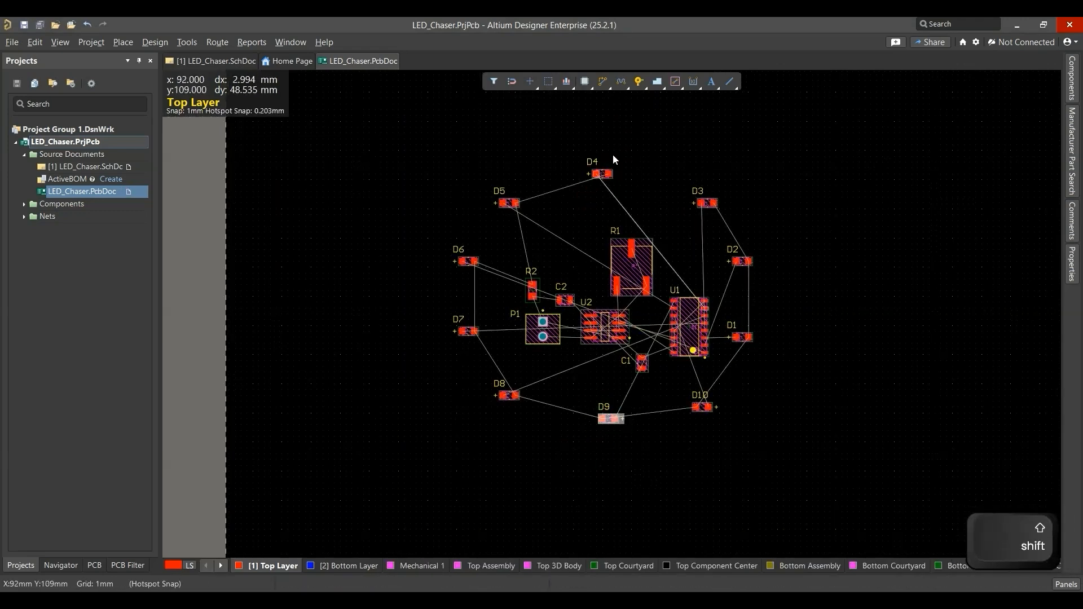
key(a)
key(a)
click(550, 374)
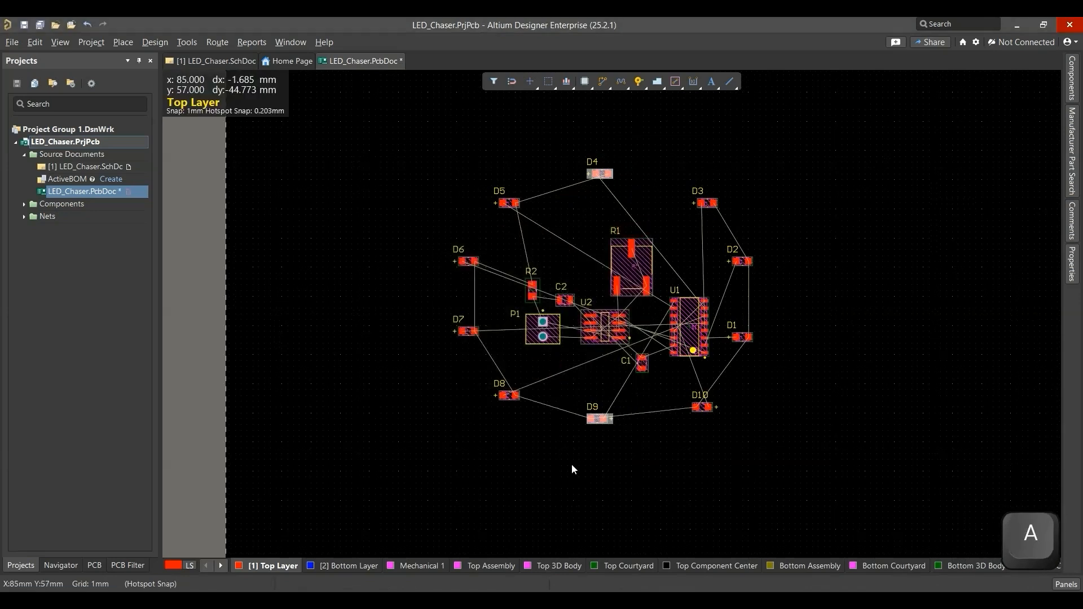
click(566, 474)
key(ctrl+s)
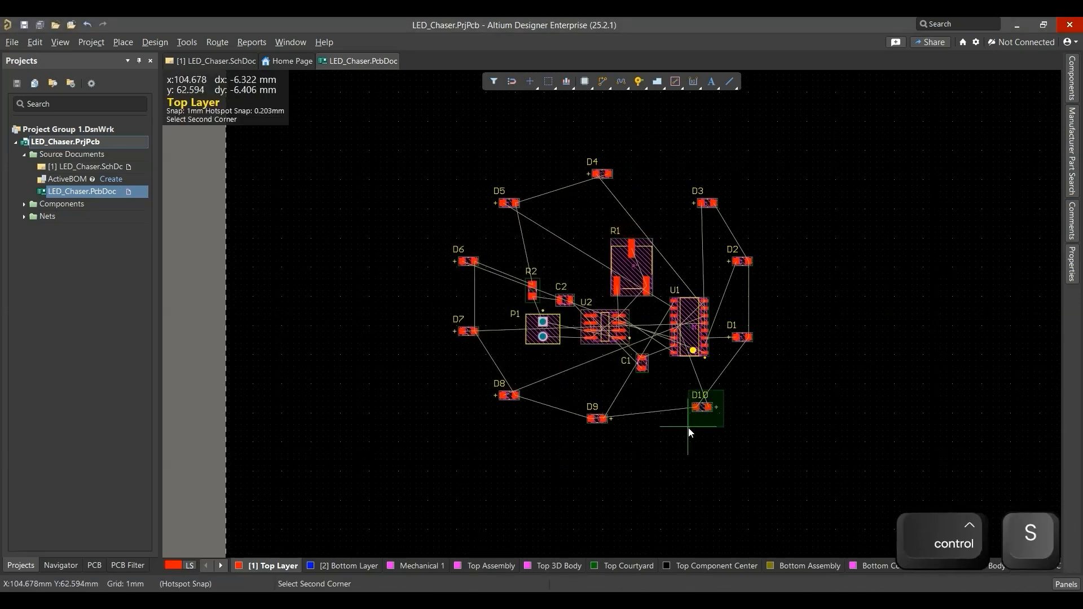
Step: Move D10 up to D8's level, and align D10 and D8 vertically to the top with Align Objects
drag(700, 407, 706, 395)
shift+click(497, 396)
key(a)
key(a)
click(554, 289)
click(562, 376)
Step: Align D3 and D10 horizontally with Align Objects
shift+click(705, 204)
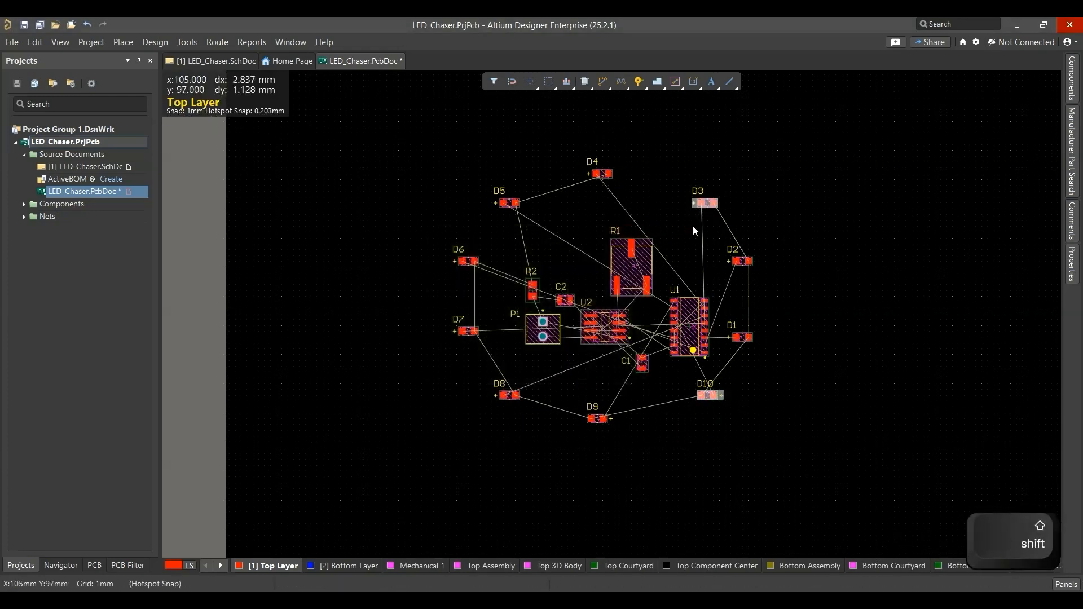
key(a)
key(a)
click(562, 376)
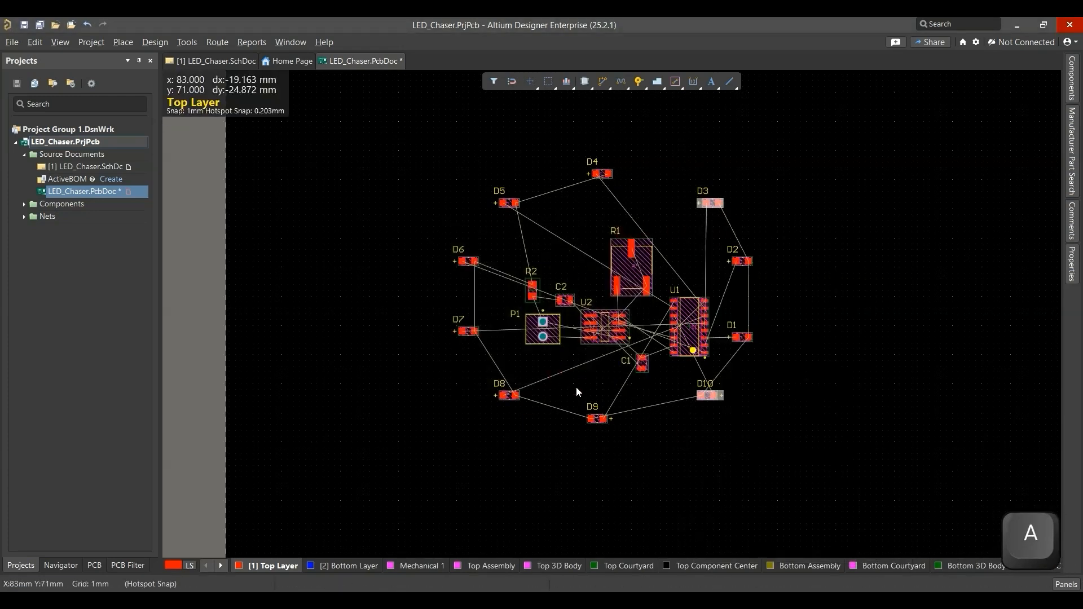
Step: Save the PCB, check the LED ring layout in the 3D view, return to 2D and save again
click(667, 434)
key(ctrl+s)
ctrl+scroll(656, 178, up, 3)
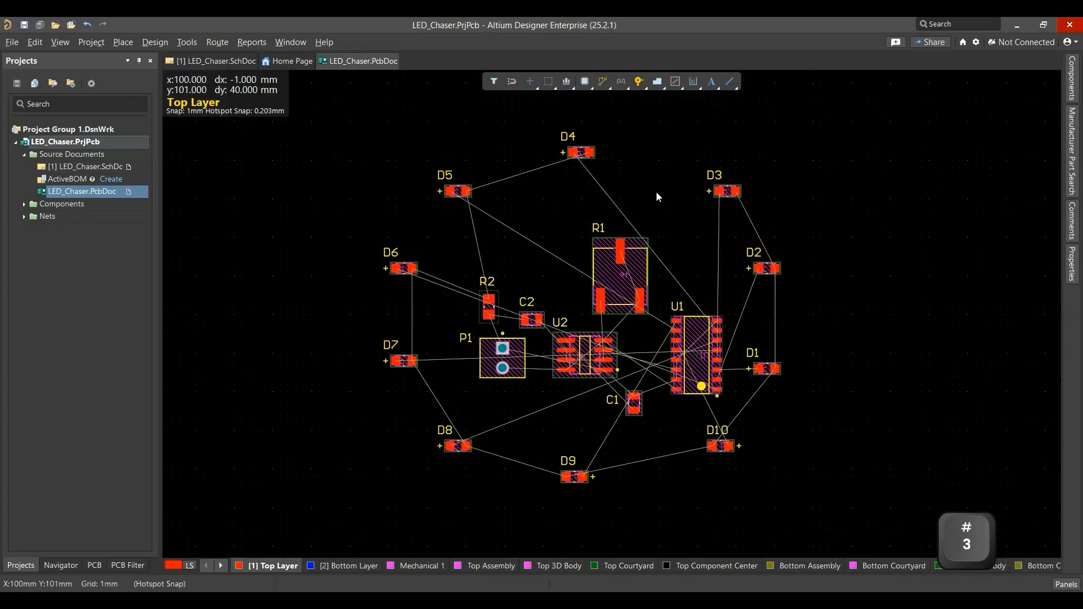
key(3)
key(w)
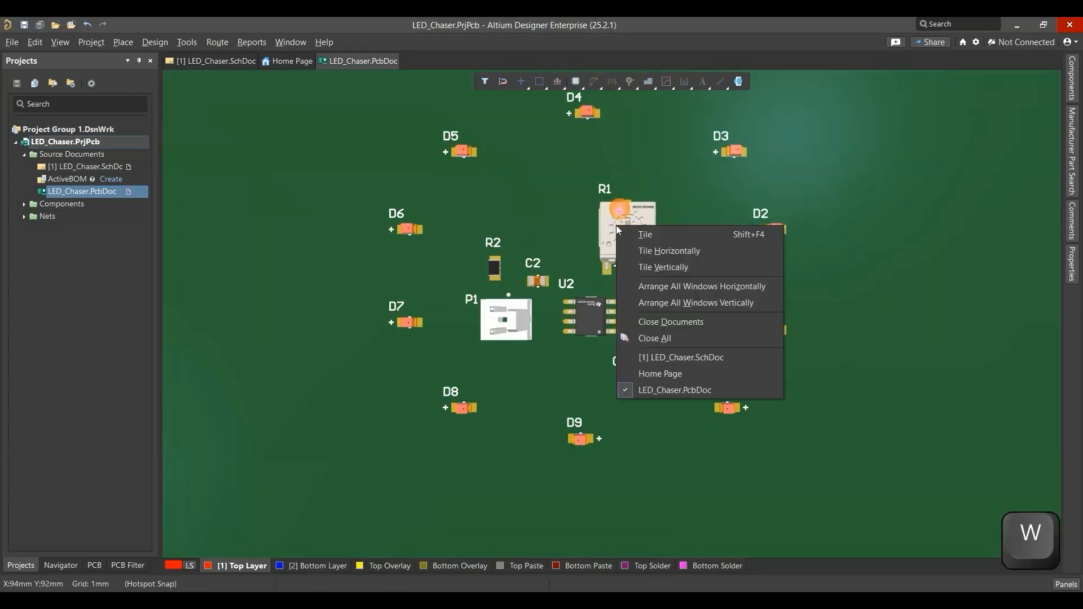
key(2)
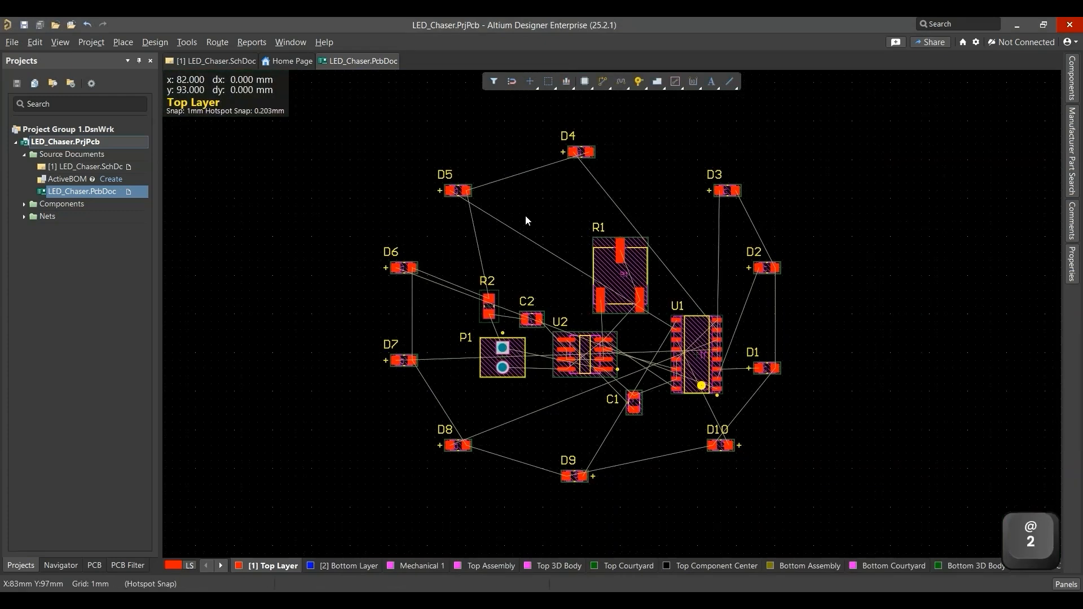
key(ctrl+s)
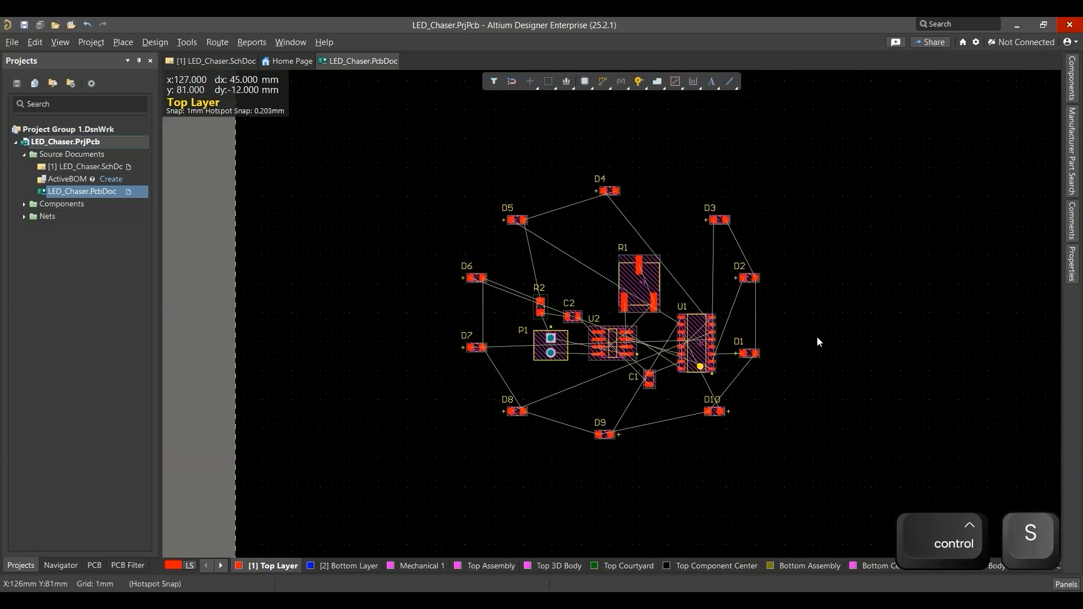
Step: Route a 0.5 mm +9V track on the Top Layer from P1 pin 2 to U2 pin 8
ctrl+scroll(525, 339, up, 6)
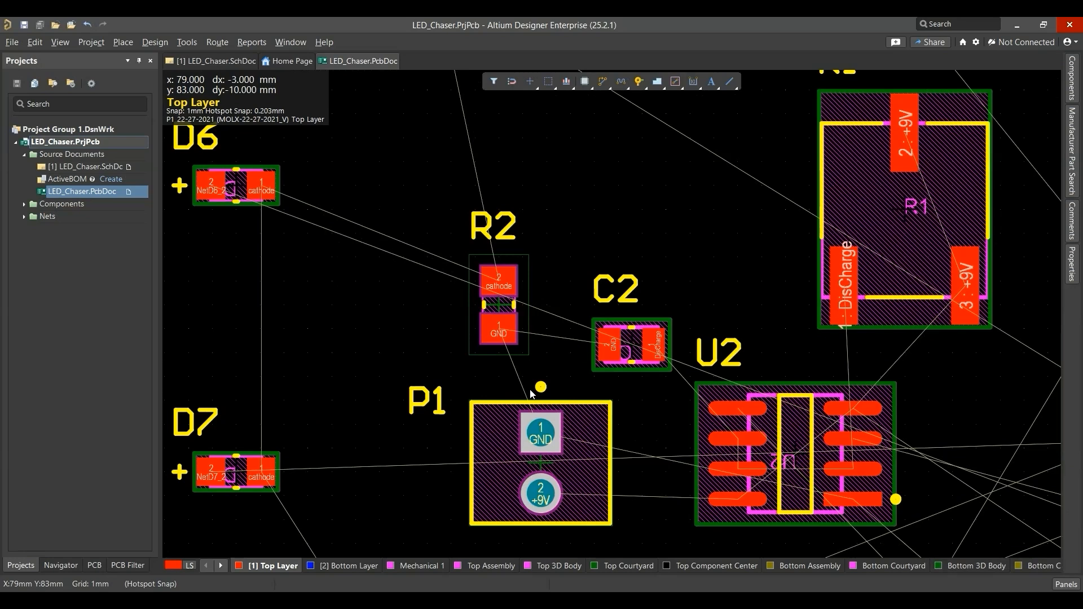
right_drag(563, 382, 542, 300)
ctrl+scroll(580, 346, up, 3)
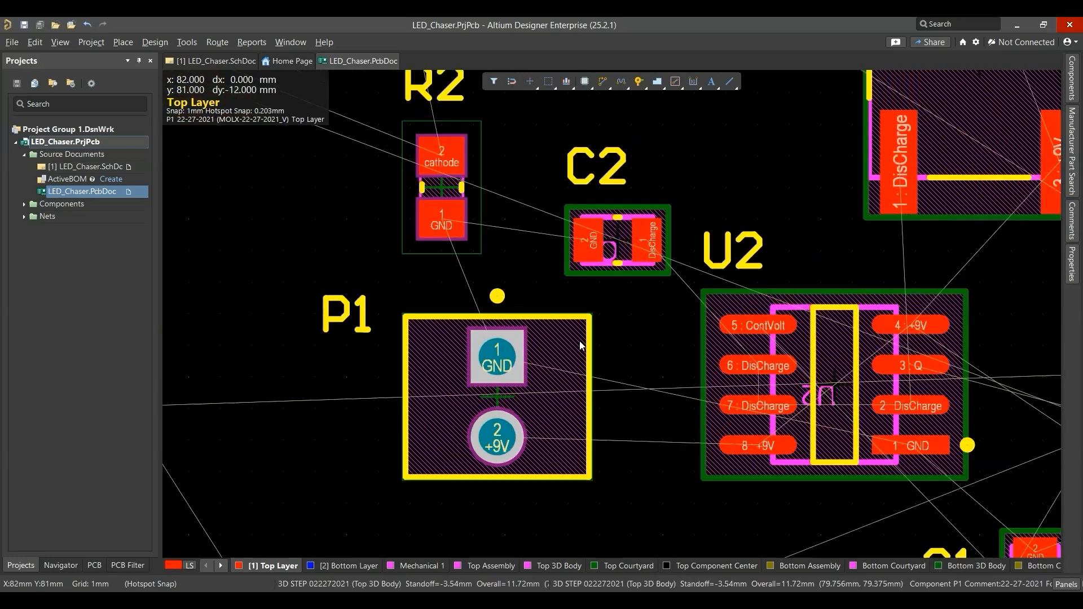
ctrl+scroll(578, 334, down, 1)
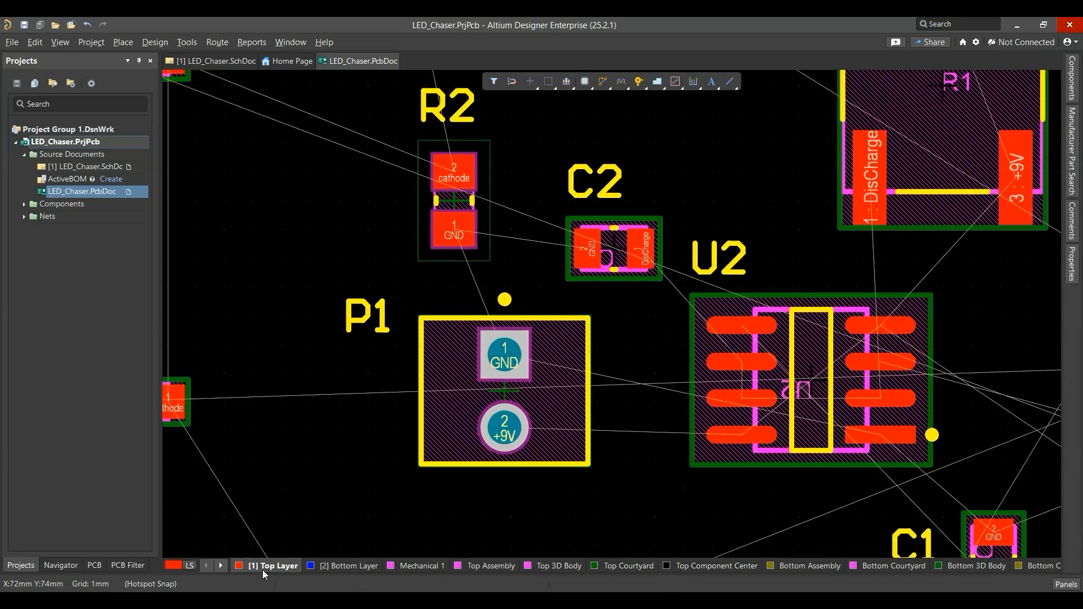
key(ctrl+m)
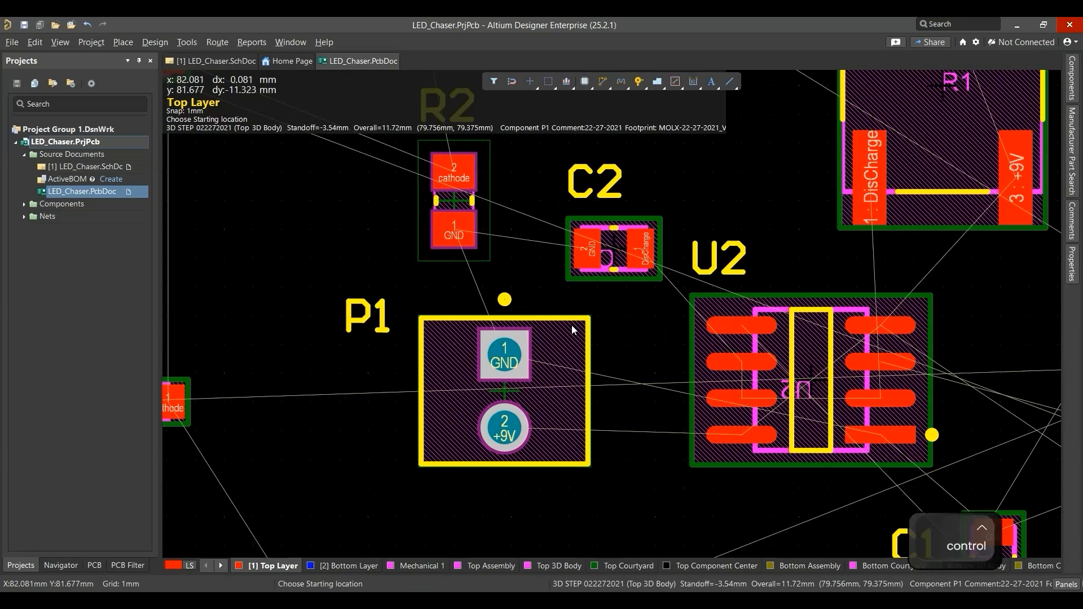
key(ctrl+w)
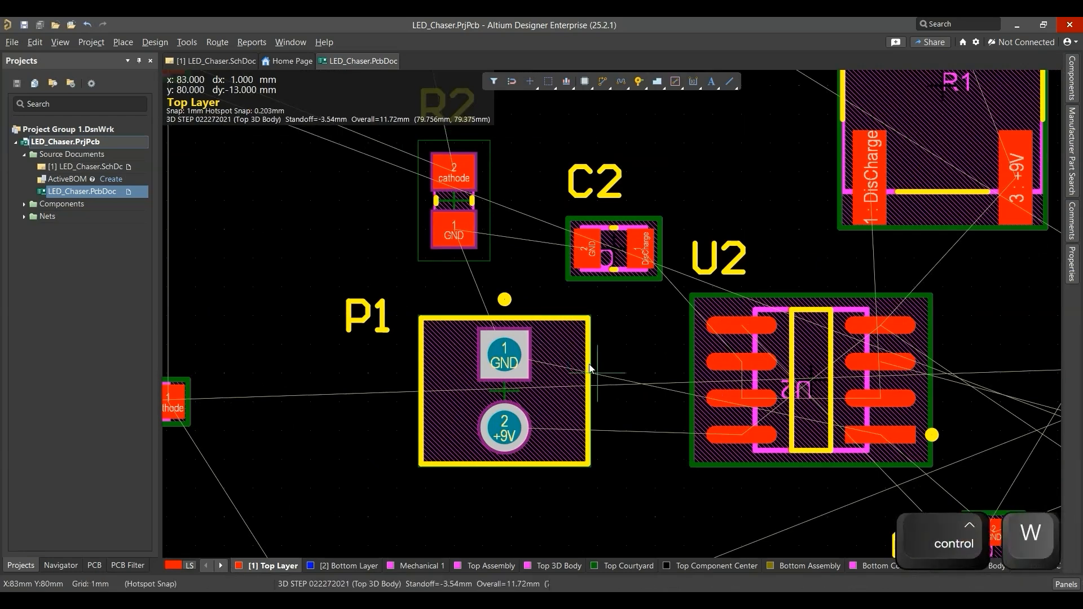
ctrl+scroll(716, 456, up, 2)
click(408, 413)
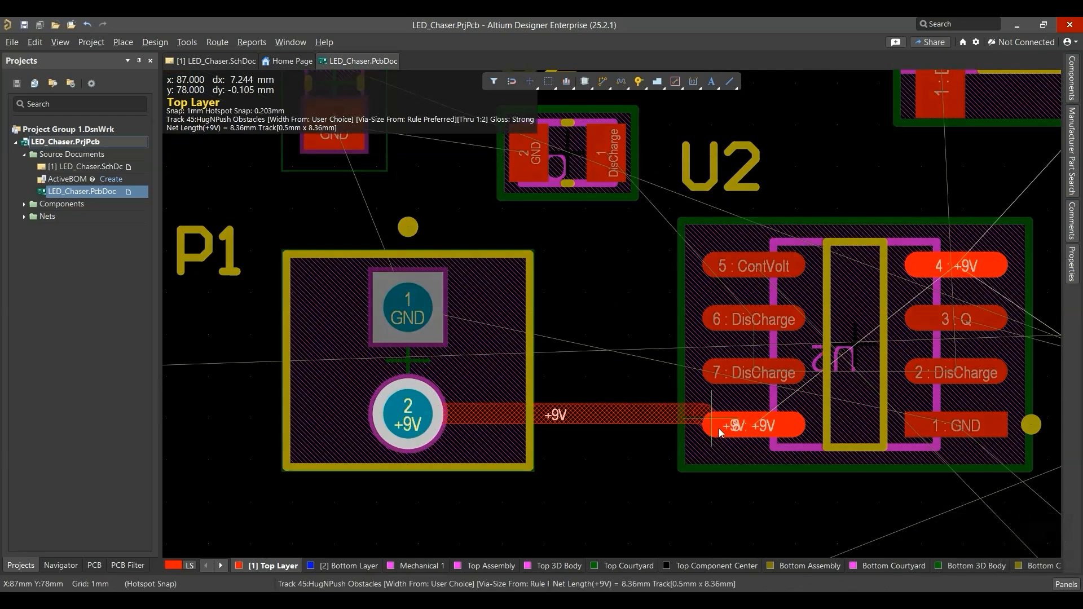
key(Tab)
click(1023, 476)
click(1024, 476)
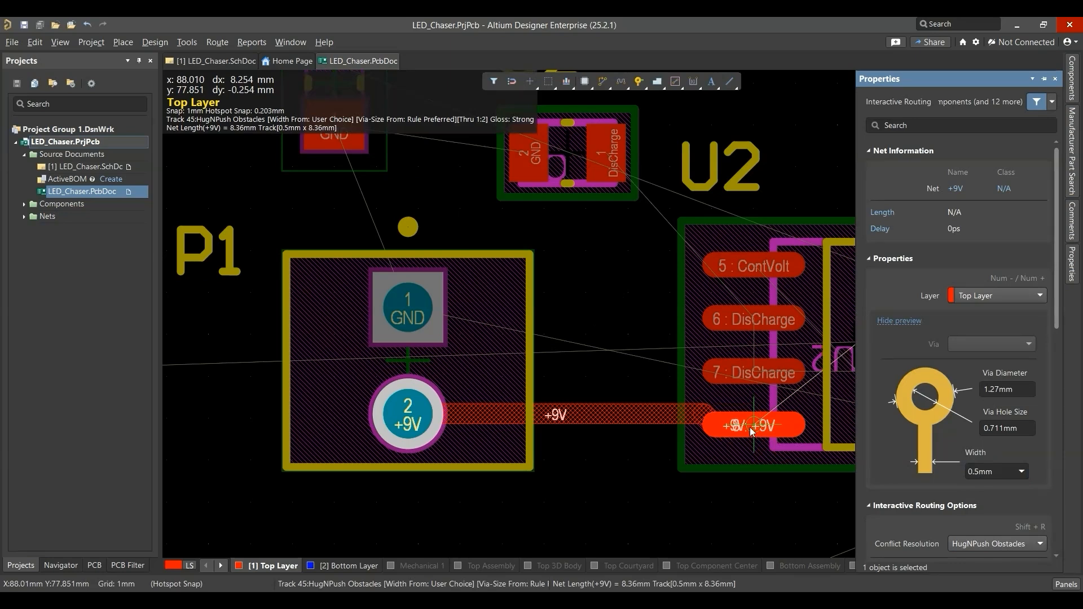
click(753, 432)
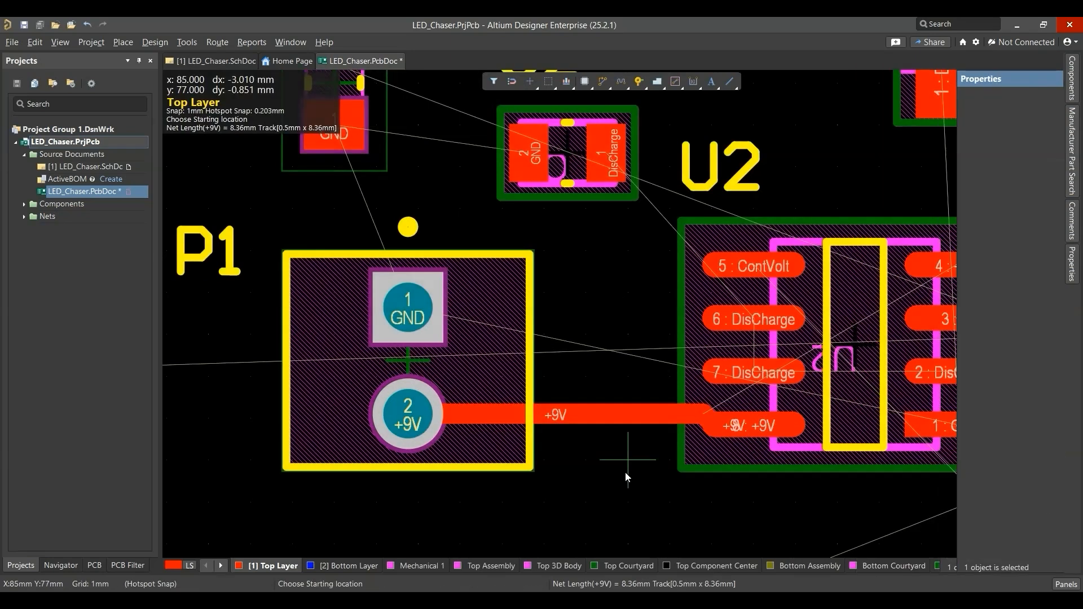
Step: Examine the +9V track between P1 and U2 in the 3D view and return to 2D
key(3)
ctrl+scroll(528, 328, up, 10)
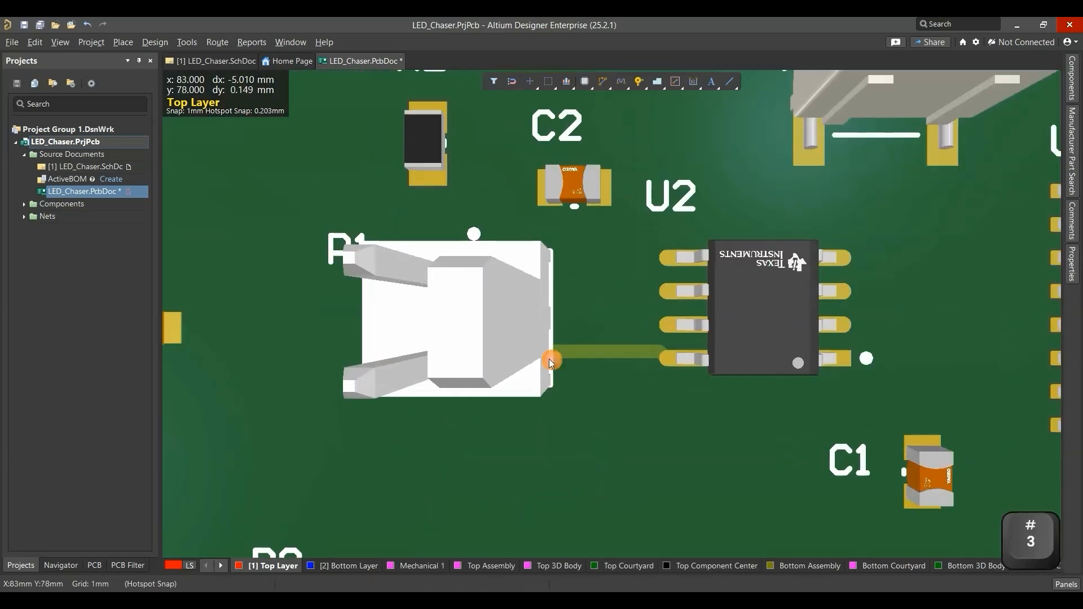
ctrl+scroll(824, 351, up, 4)
ctrl+scroll(812, 354, down, 7)
ctrl+scroll(811, 356, down, 7)
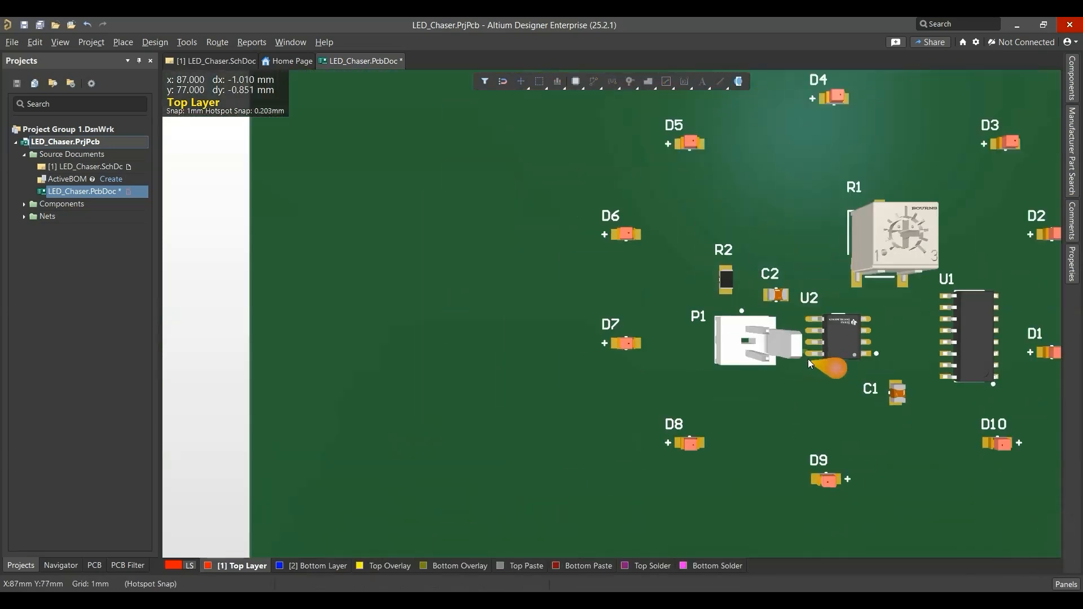
key(2)
Step: Rotate C1 by 180 degrees so its ContVolt pad is above its GND pad, and check the board in 3D
ctrl+scroll(754, 355, down, 2)
ctrl+scroll(497, 390, up, 2)
ctrl+scroll(694, 375, up, 3)
ctrl+scroll(694, 375, down, 5)
ctrl+scroll(679, 374, up, 2)
ctrl+scroll(794, 384, down, 2)
ctrl+scroll(794, 384, up, 3)
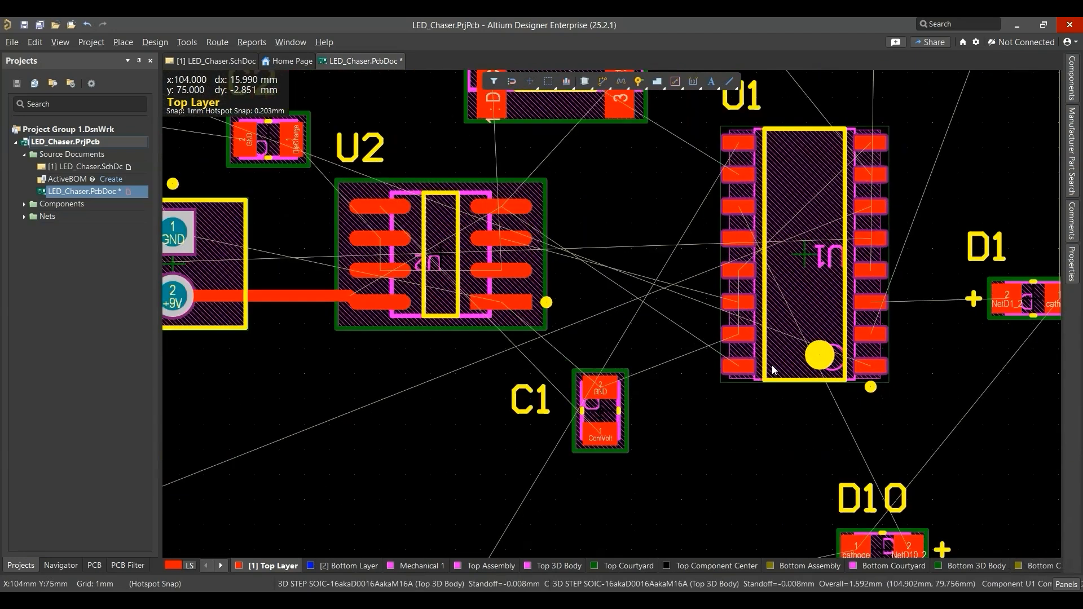
ctrl+scroll(727, 374, down, 2)
ctrl+scroll(727, 382, down, 1)
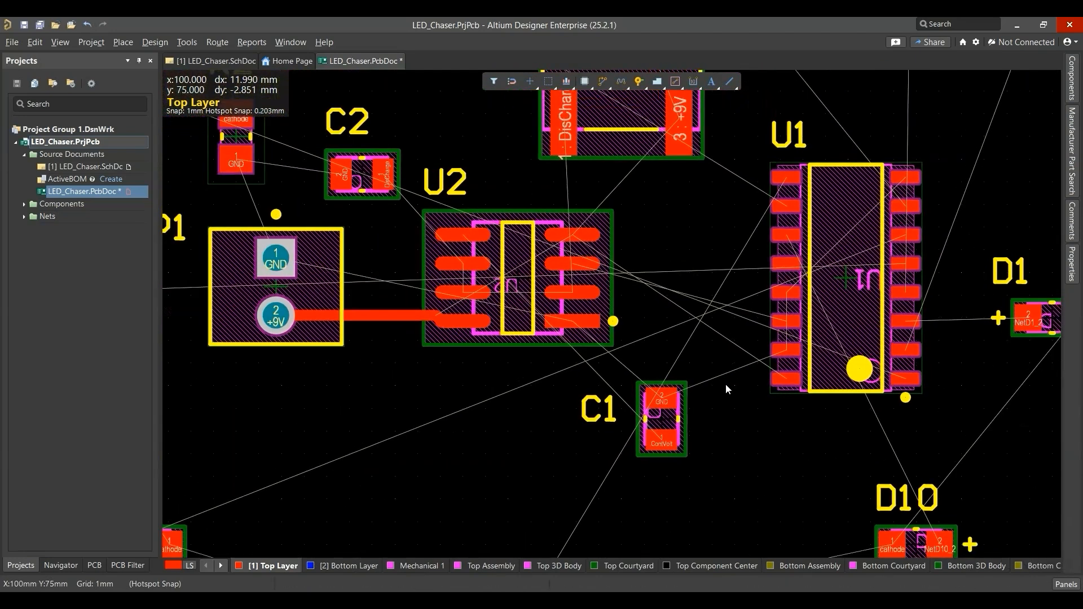
ctrl+scroll(663, 446, up, 2)
drag(663, 453, 661, 418)
key(space)
key(space)
drag(765, 451, 568, 436)
key(space)
key(3)
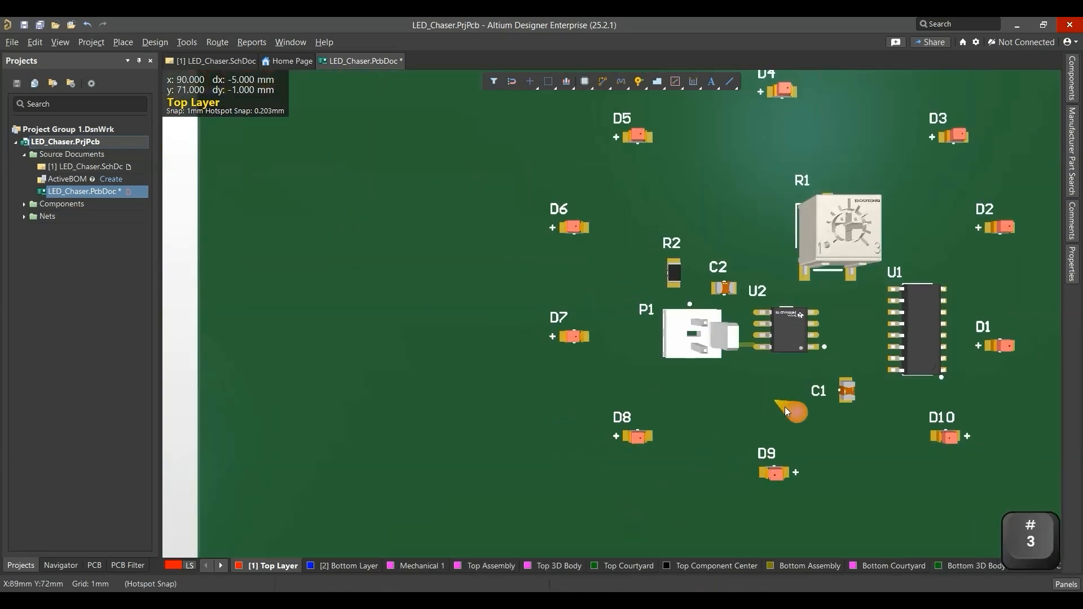
key(2)
key(3)
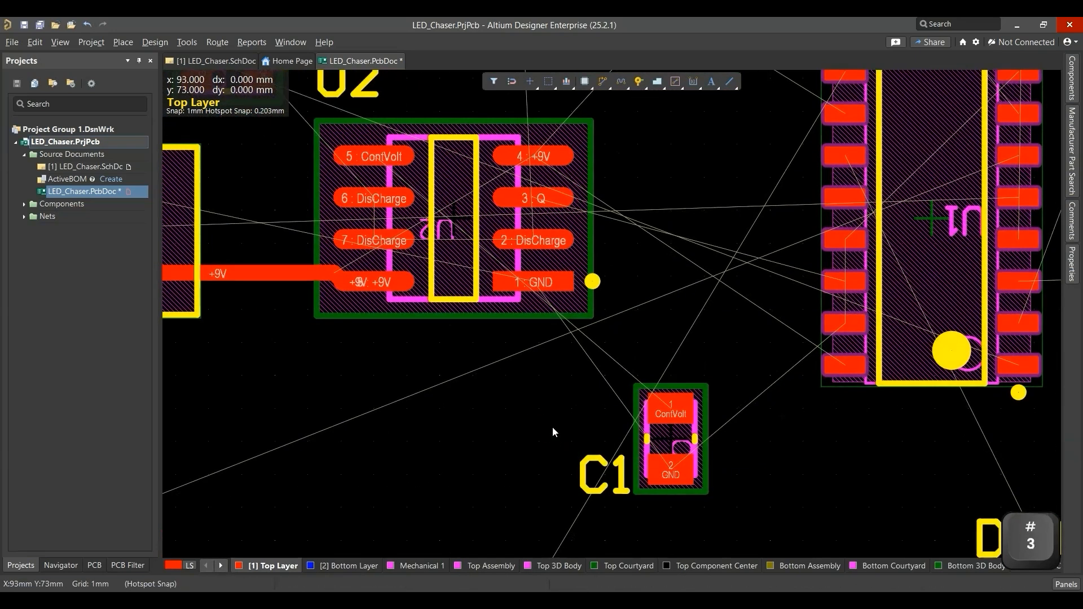
key(2)
Step: Route a +9V track below U2 from P1 pin 2 to U1 pin 16, and save the PCB
ctrl+scroll(572, 336, down, 2)
ctrl+scroll(730, 365, up, 2)
ctrl+scroll(642, 354, down, 2)
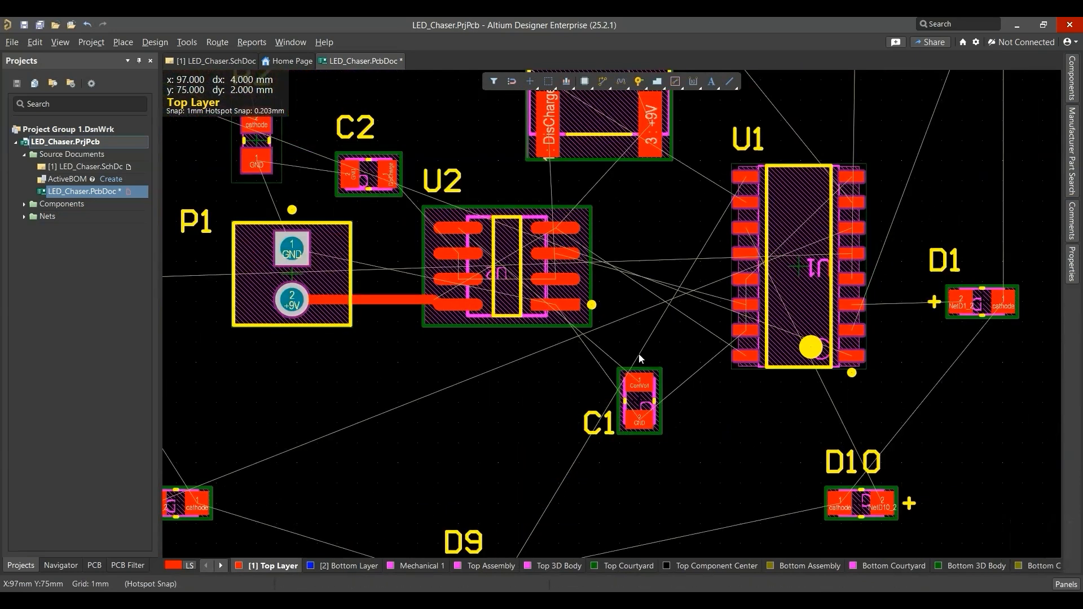
key(ctrl+w)
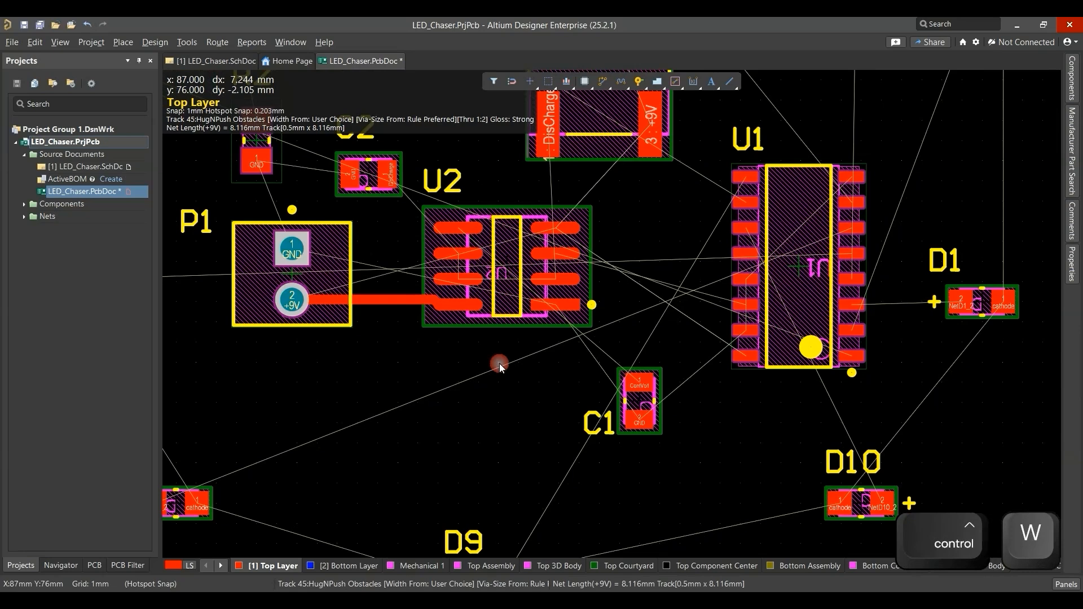
click(500, 363)
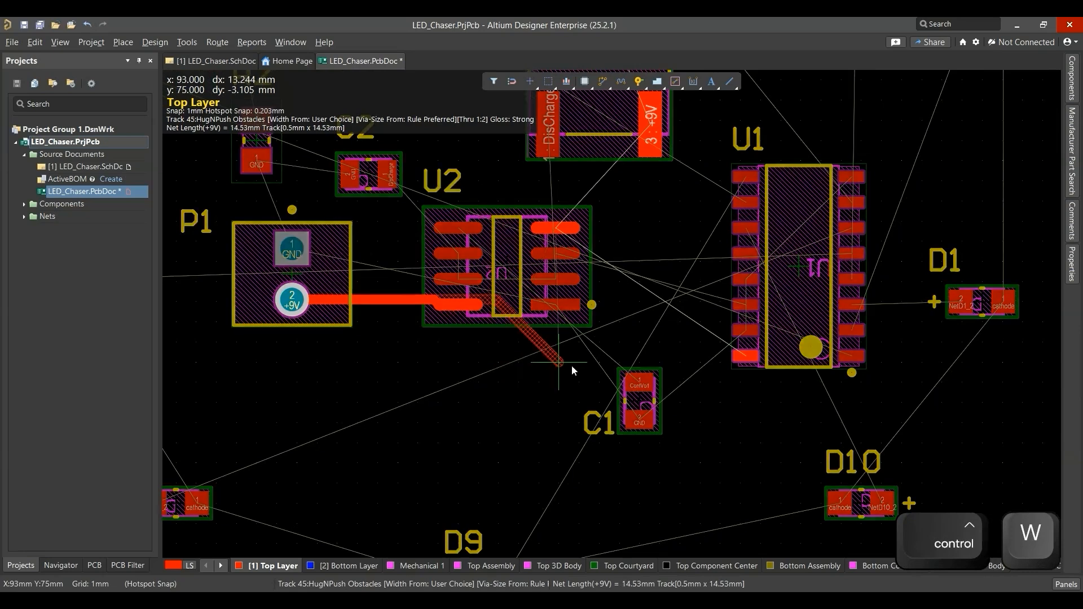
key(space)
click(746, 357)
ctrl+scroll(706, 367, up, 4)
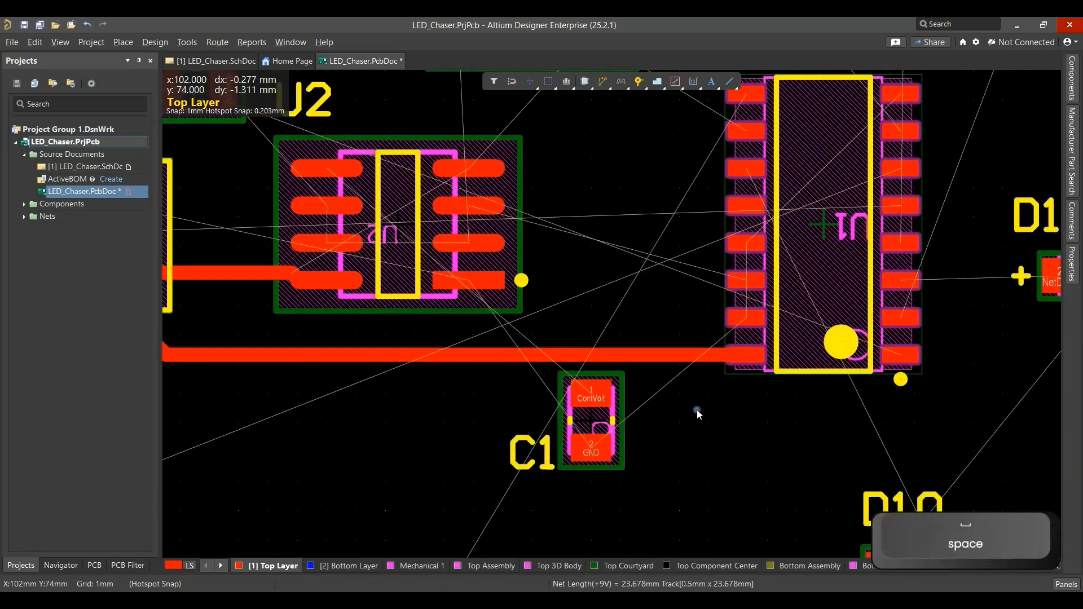
ctrl+scroll(550, 374, down, 5)
key(ctrl+s)
Step: Route a +9V track beneath U2's body from pin 4 to pin 8, and save the PCB
ctrl+scroll(662, 364, up, 3)
right_drag(292, 314, 606, 410)
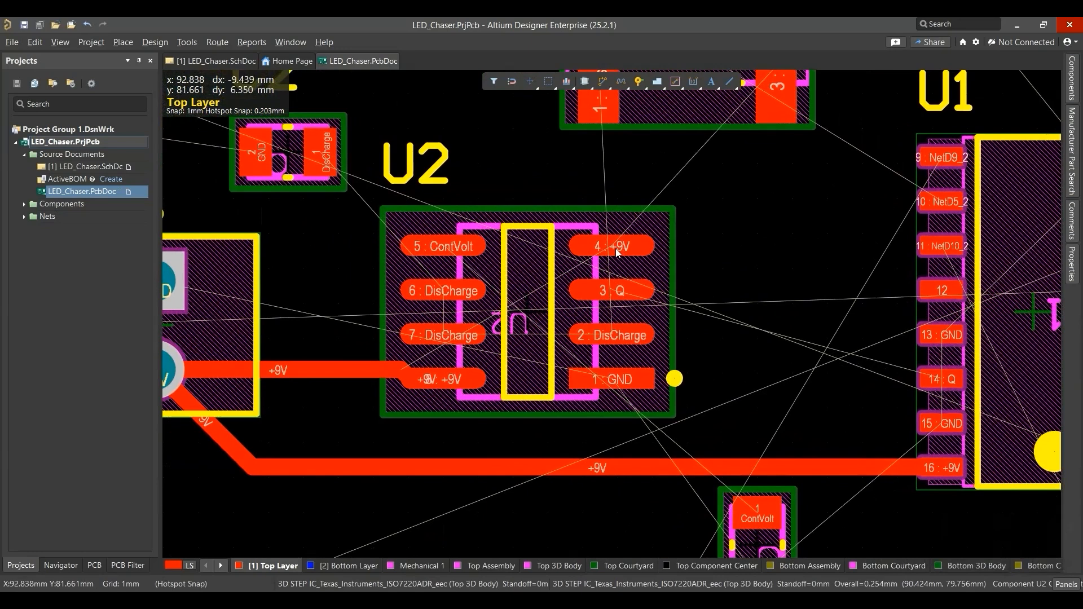
key(ctrl+w)
click(595, 253)
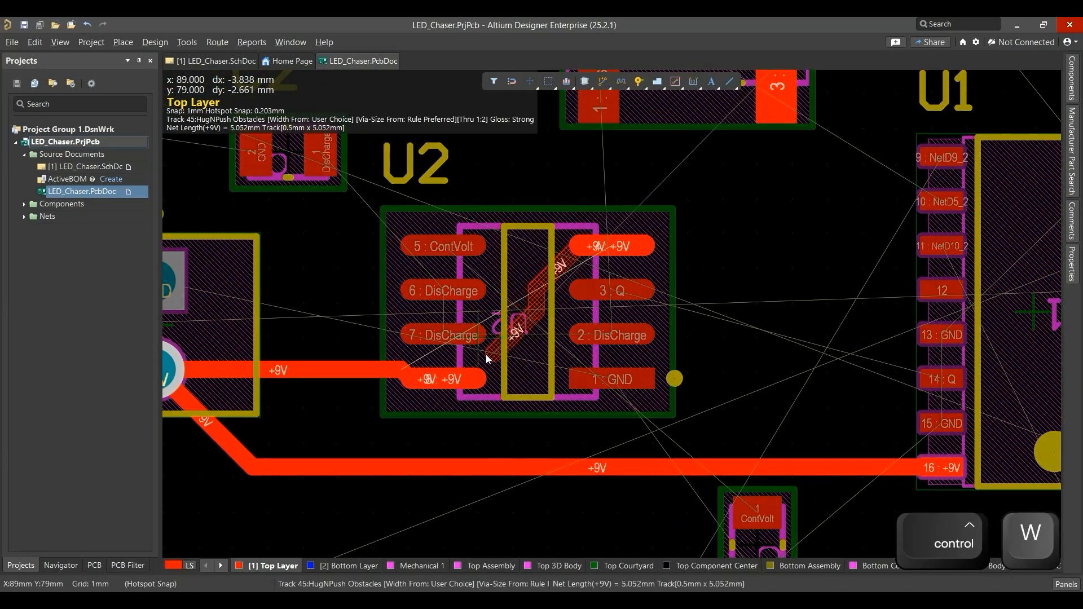
key(space)
ctrl+scroll(446, 384, up, 2)
click(446, 383)
ctrl+scroll(445, 382, down, 4)
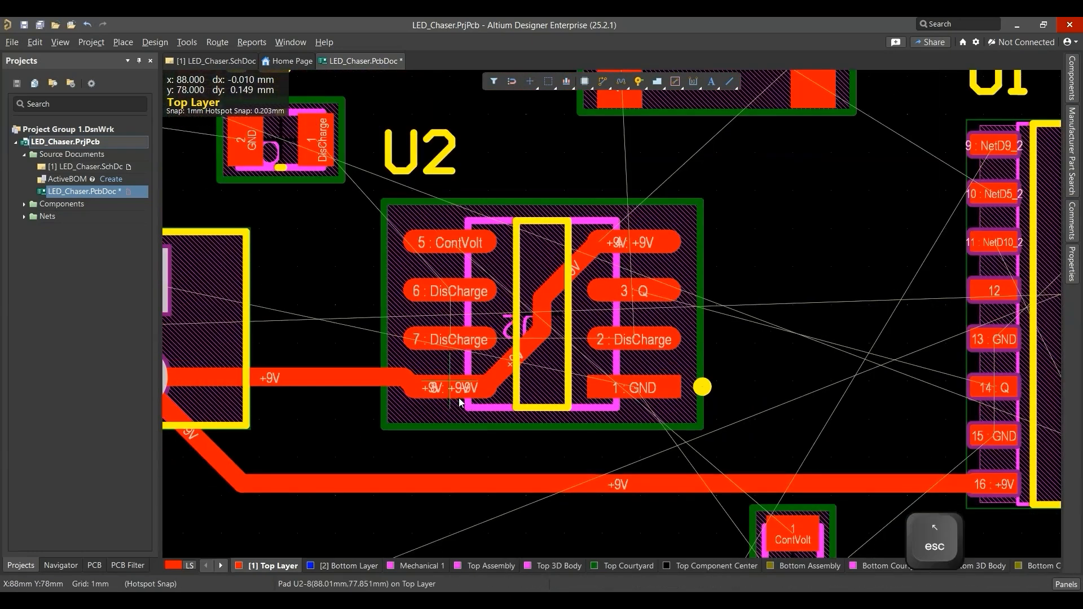
key(ctrl+s)
Step: Route a GND track beneath U1's body from pin 8 to pin 13
ctrl+scroll(778, 287, down, 2)
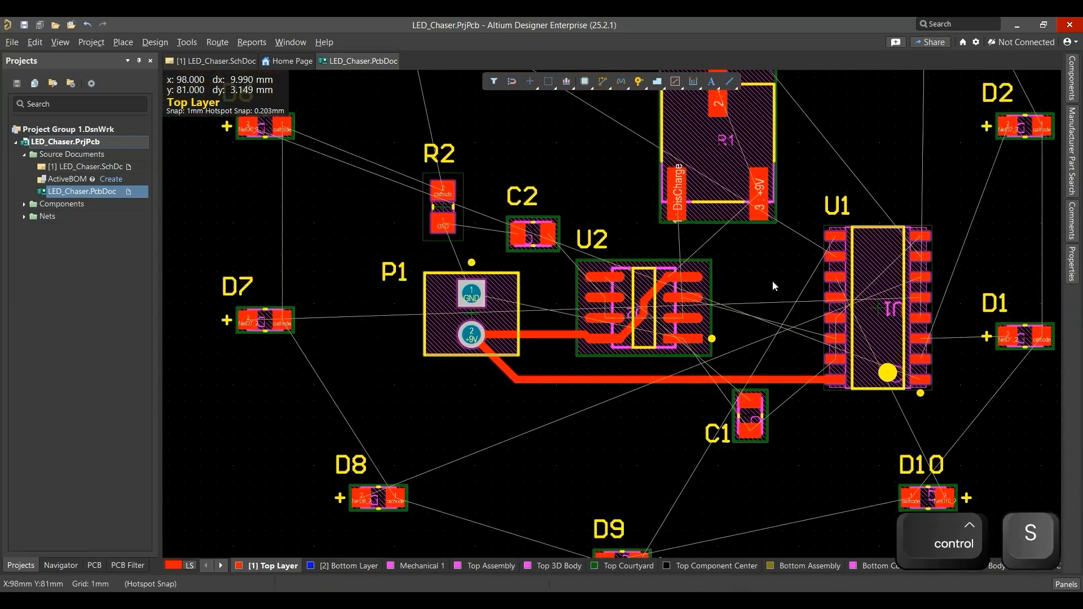
right_drag(809, 303, 744, 298)
ctrl+scroll(818, 299, up, 3)
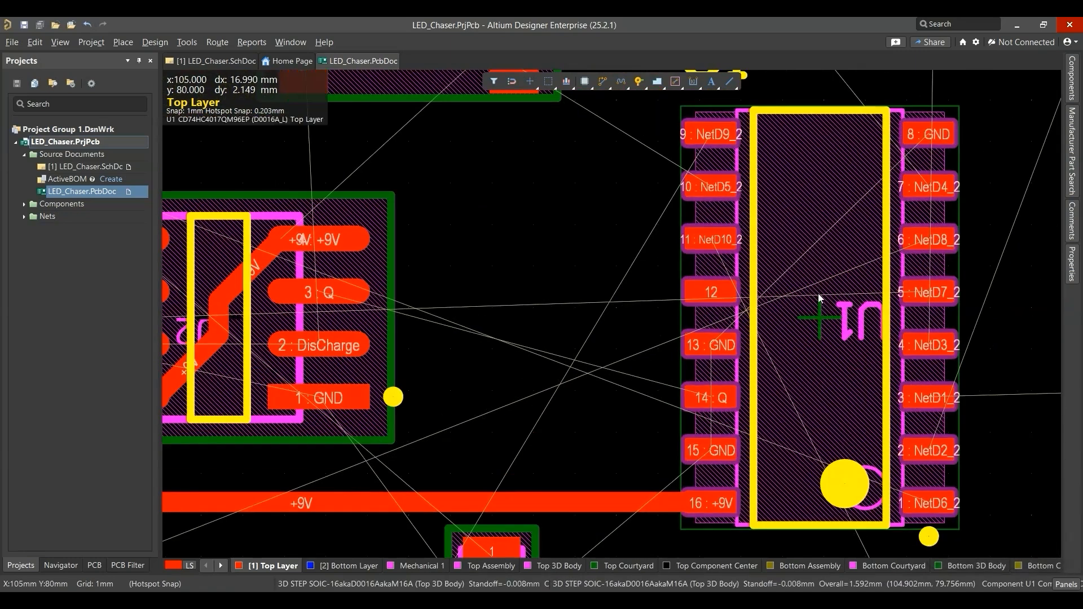
ctrl+scroll(818, 297, down, 1)
ctrl+scroll(816, 293, up, 1)
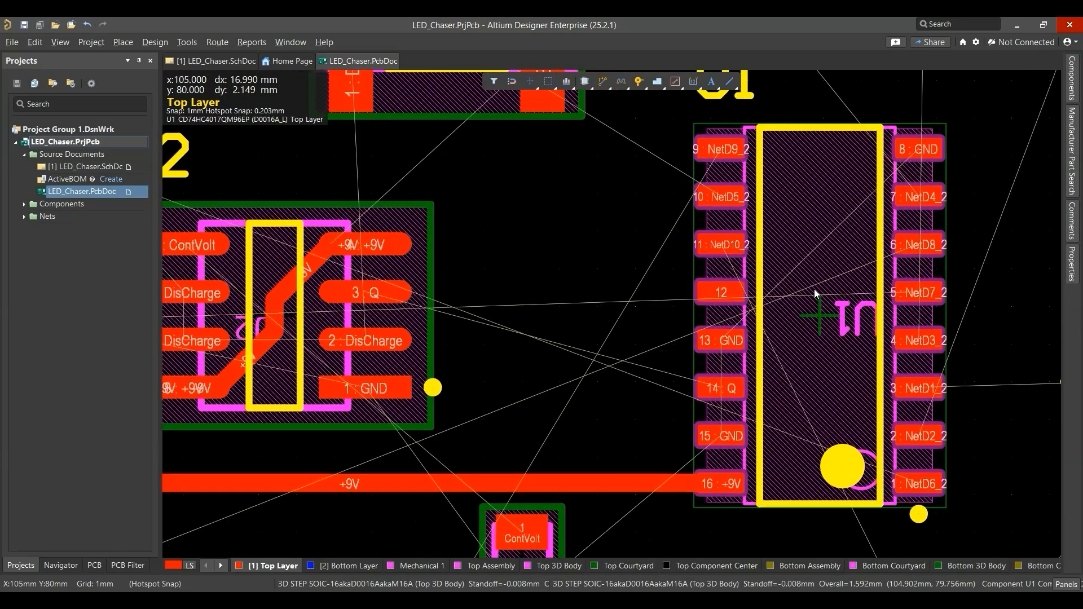
key(ctrl+w)
click(923, 150)
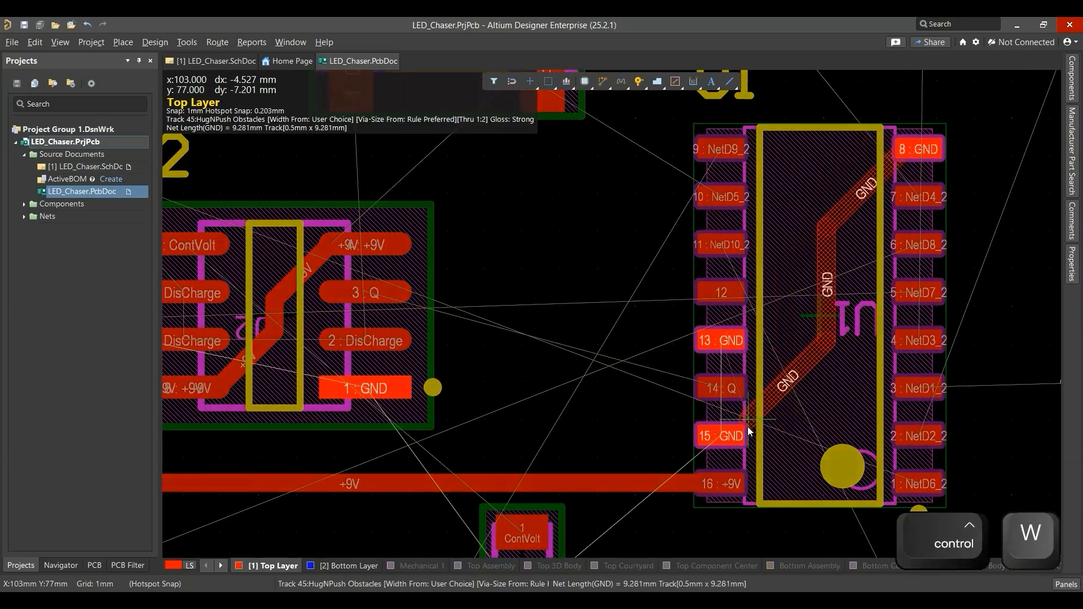
key(space)
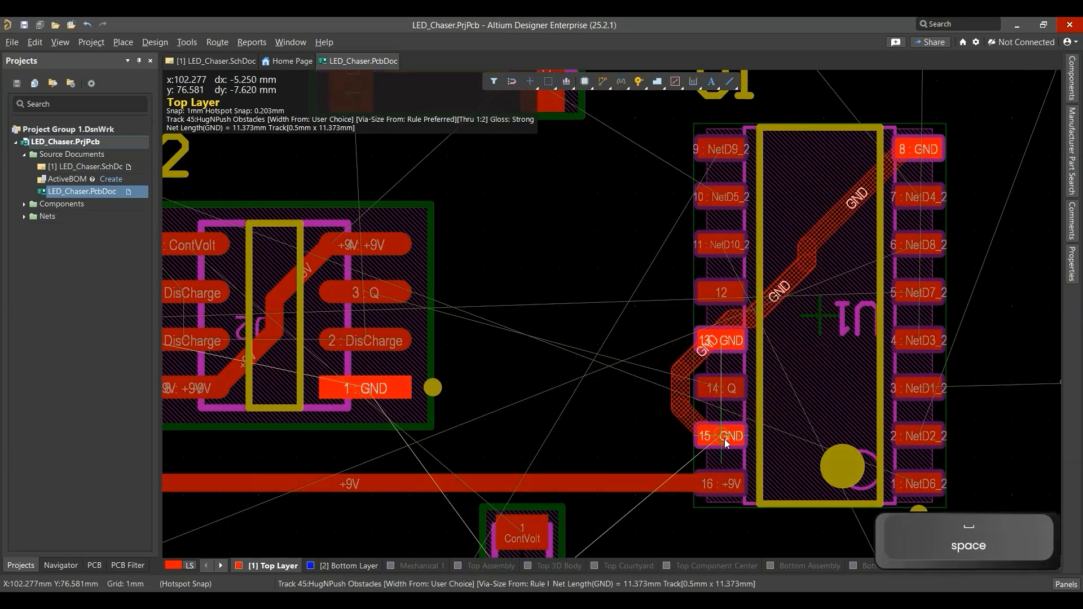
click(724, 342)
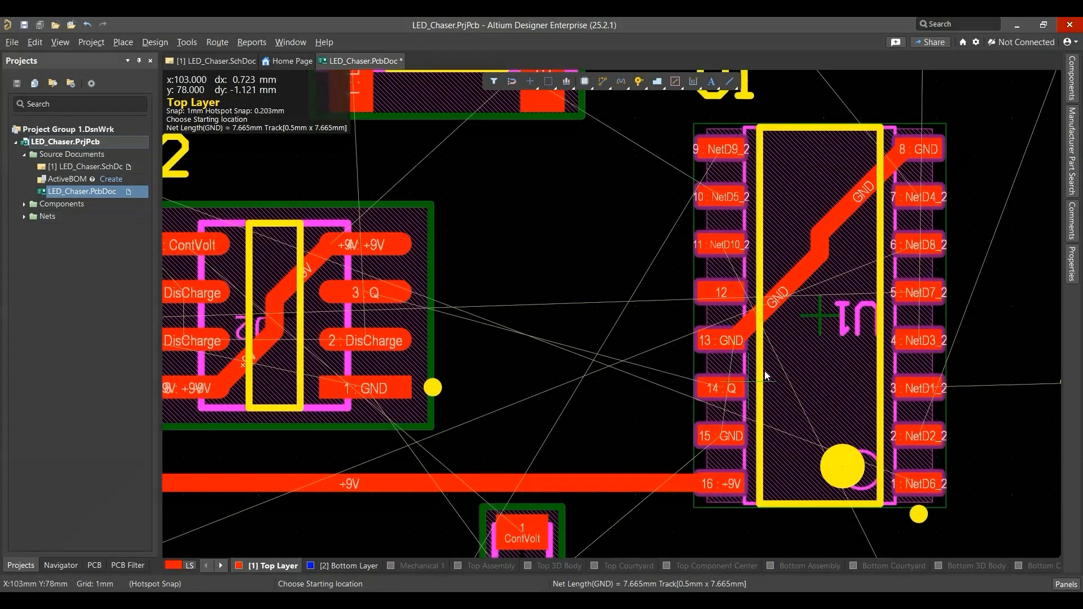
Step: Route a GND track from U1 pin 15 around pin 14 to pin 13
click(727, 440)
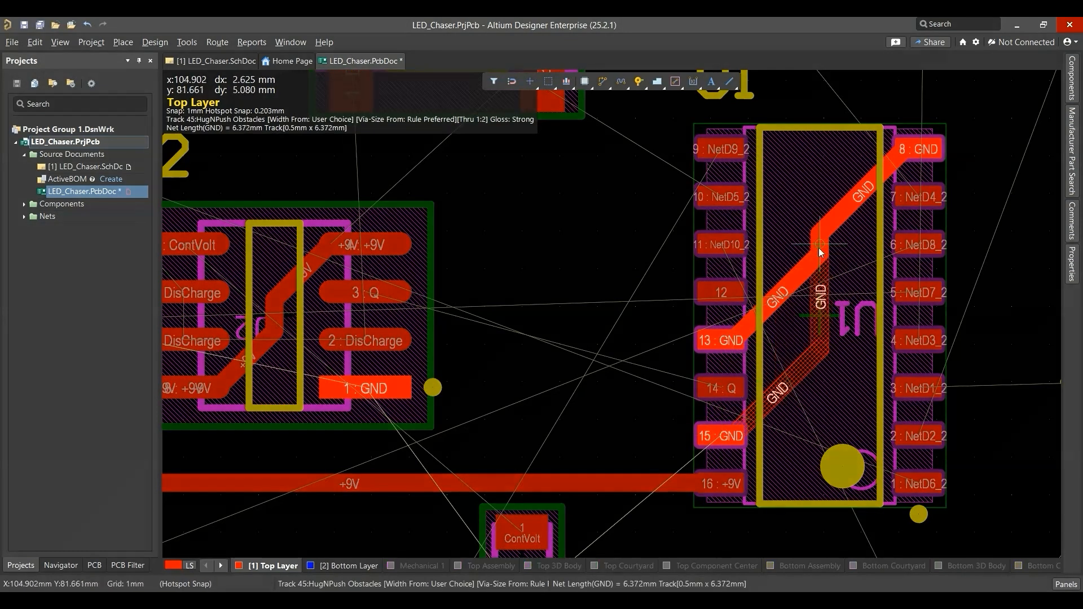
click(903, 152)
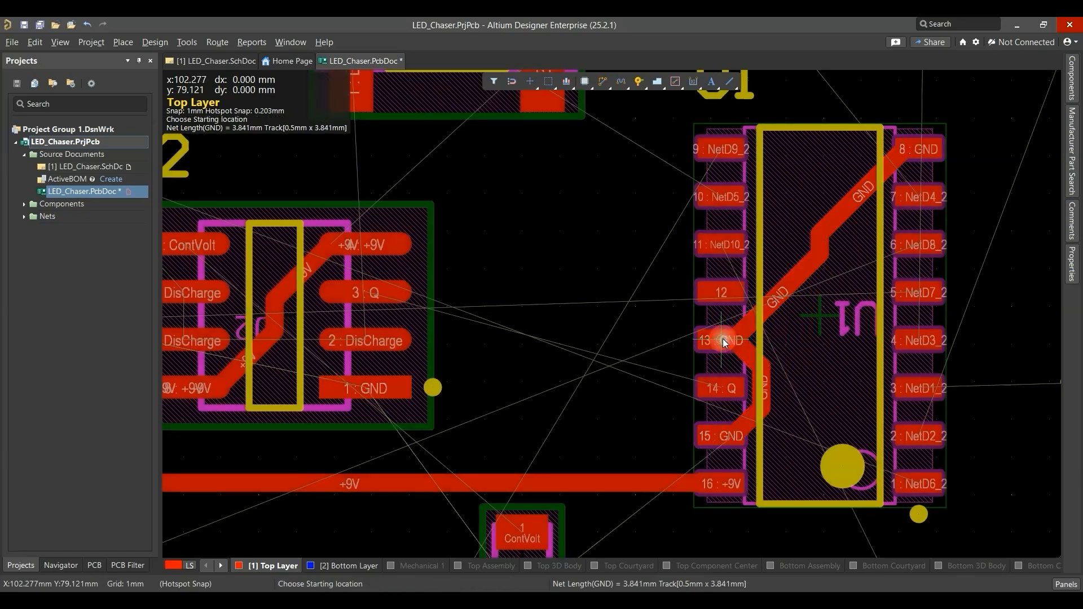
ctrl+scroll(725, 342, up, 3)
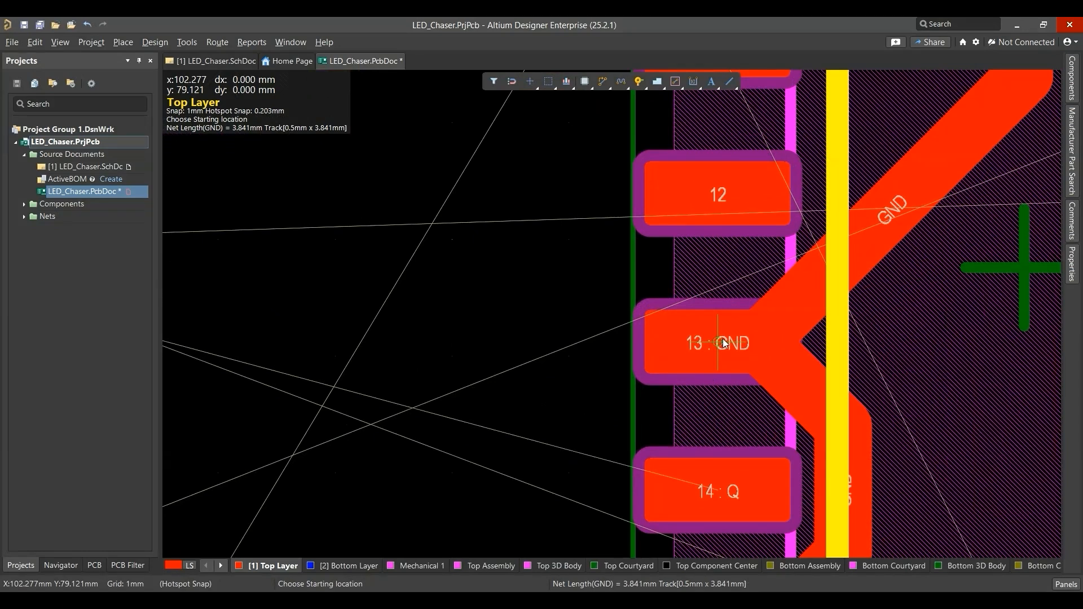
ctrl+scroll(724, 343, down, 2)
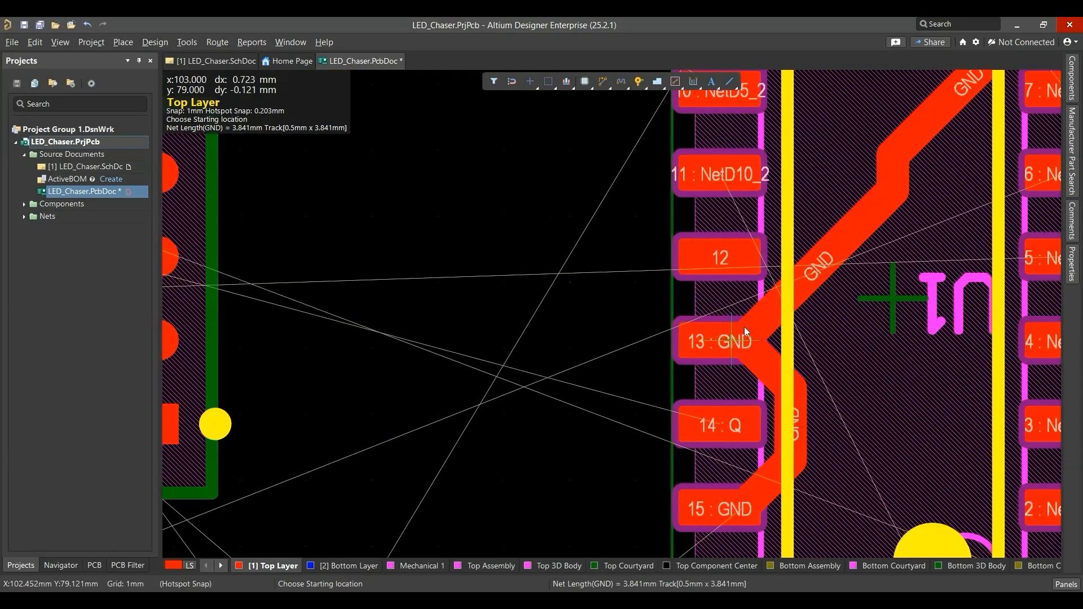
Step: Add a short GND track beside U1 pin 13 that bridges the two diagonal GND tracks, and save the PCB
click(811, 270)
click(787, 375)
right_click(787, 375)
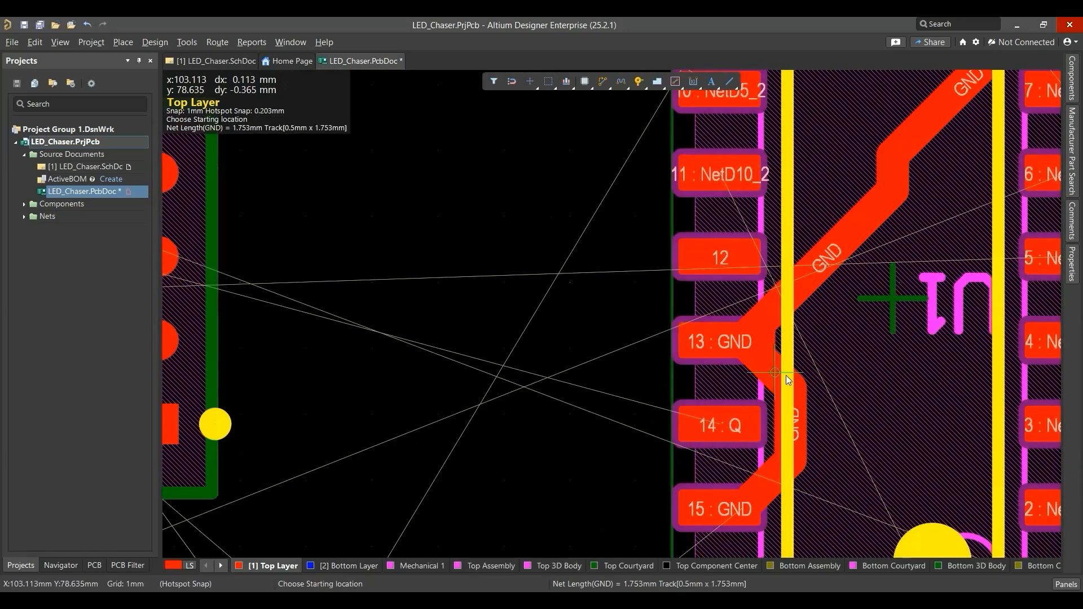
ctrl+scroll(841, 344, down, 1)
right_click(842, 344)
ctrl+scroll(842, 344, up, 2)
key(ctrl+s)
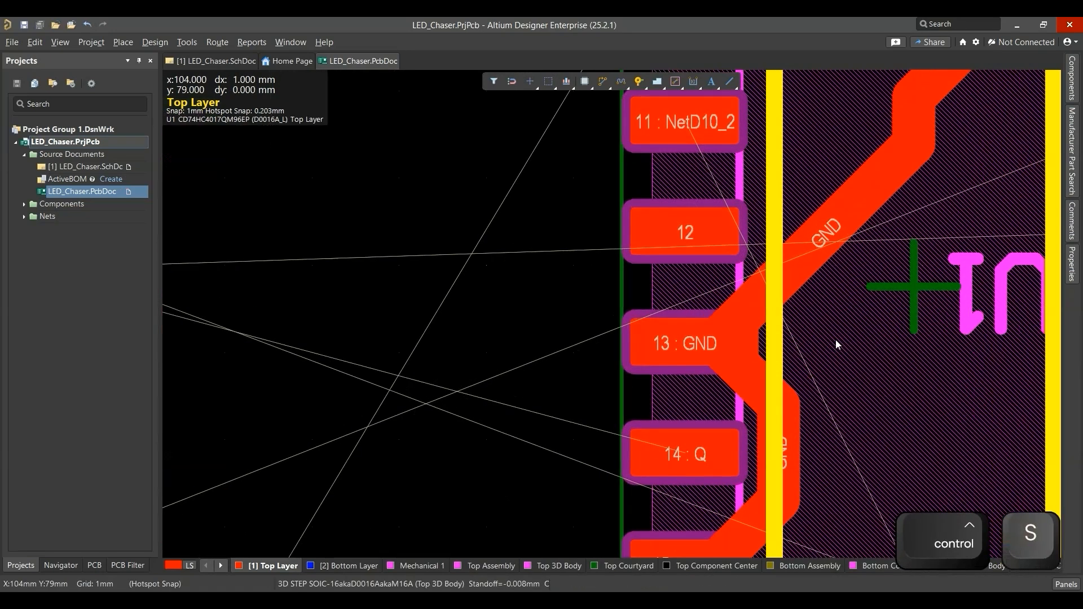
Step: Route a +9V track on the Top Layer from U2 pin 4 to R1 pin 3
ctrl+scroll(835, 340, down, 2)
ctrl+scroll(816, 373, down, 3)
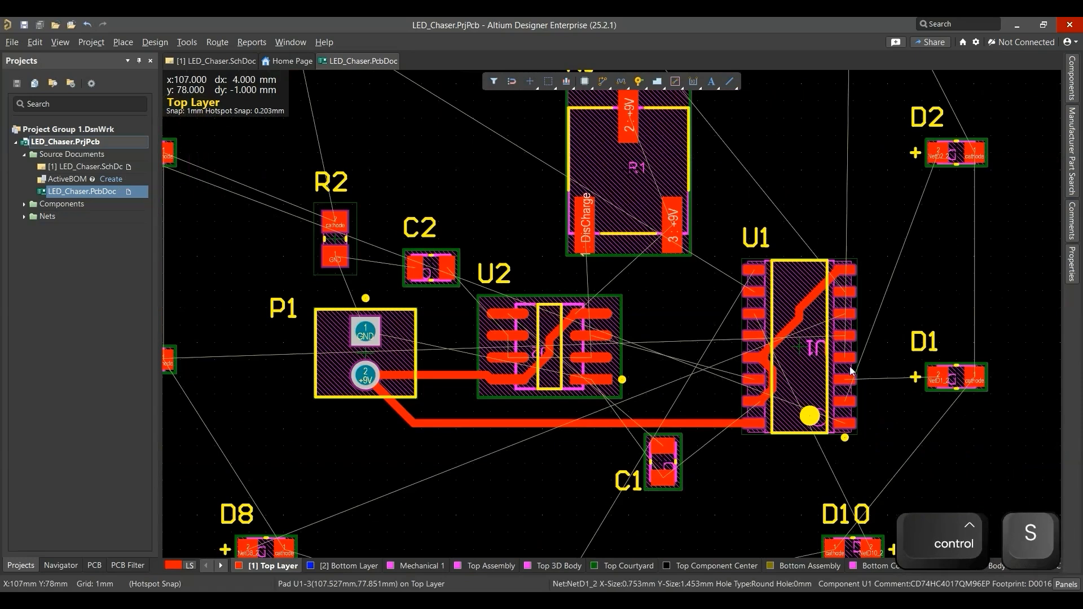
ctrl+scroll(751, 349, up, 4)
ctrl+scroll(804, 349, down, 2)
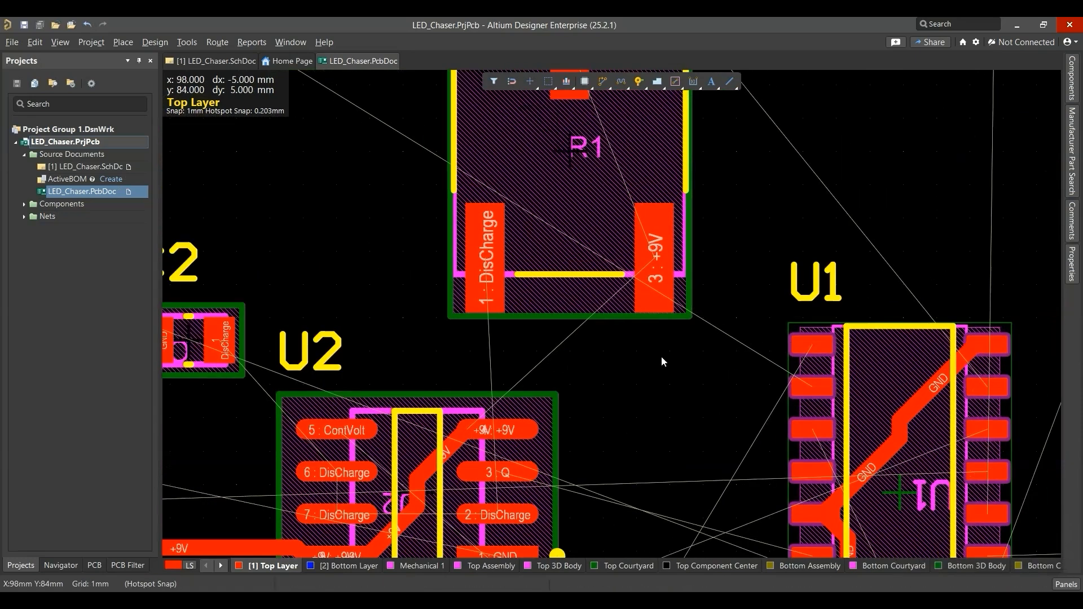
ctrl+scroll(606, 388, down, 1)
key(ctrl+w)
click(516, 421)
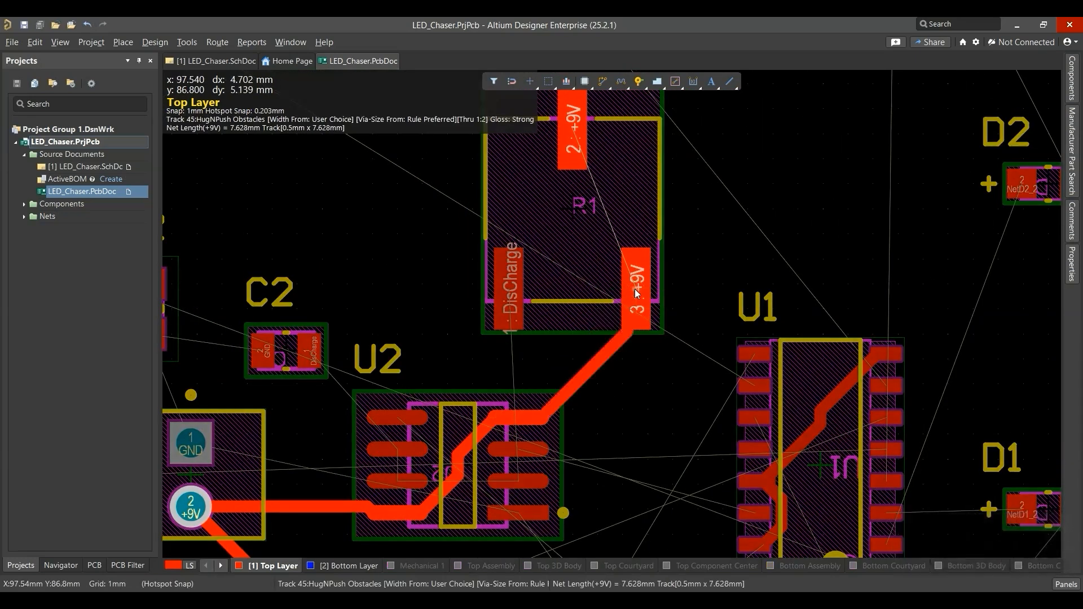
click(635, 289)
Step: Route a +9V track between R1 pins 2 and 3, and save the PCB
click(577, 124)
click(638, 288)
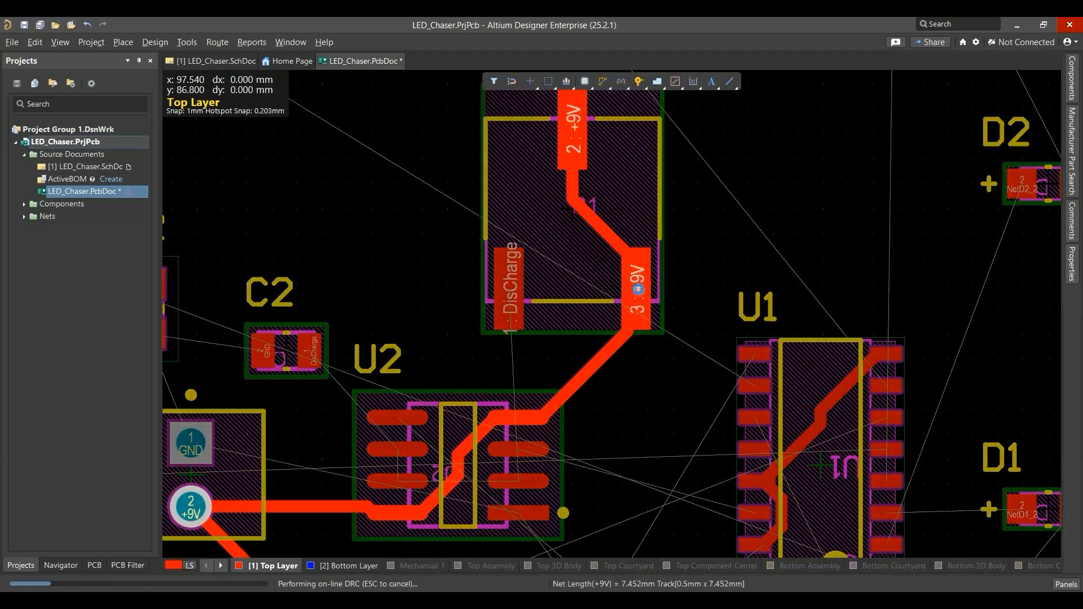
key(Escape)
ctrl+scroll(638, 289, down, 2)
key(ctrl+s)
Step: Route Top Layer GND tracks from P1 pin 1 to C2 pin 2 and to R2 pin 1
ctrl+scroll(427, 364, up, 2)
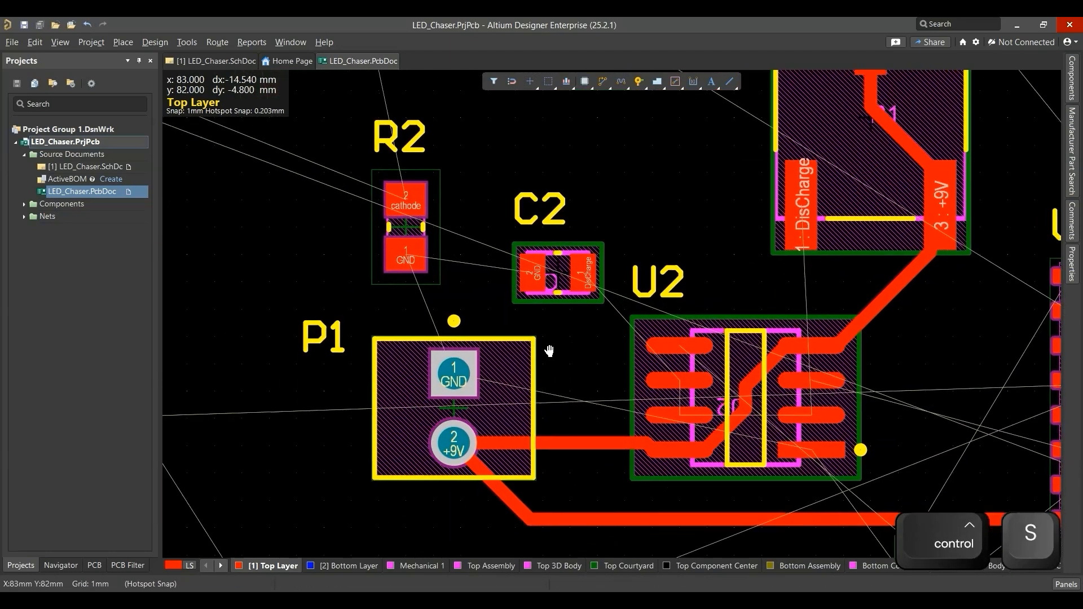
key(ctrl+w)
click(454, 378)
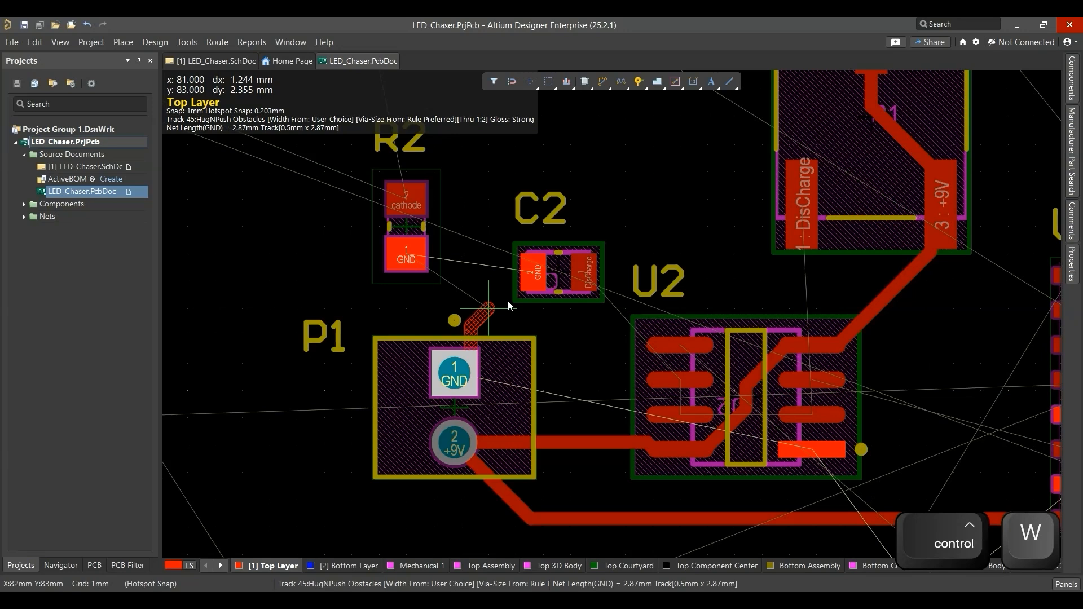
click(535, 272)
click(455, 377)
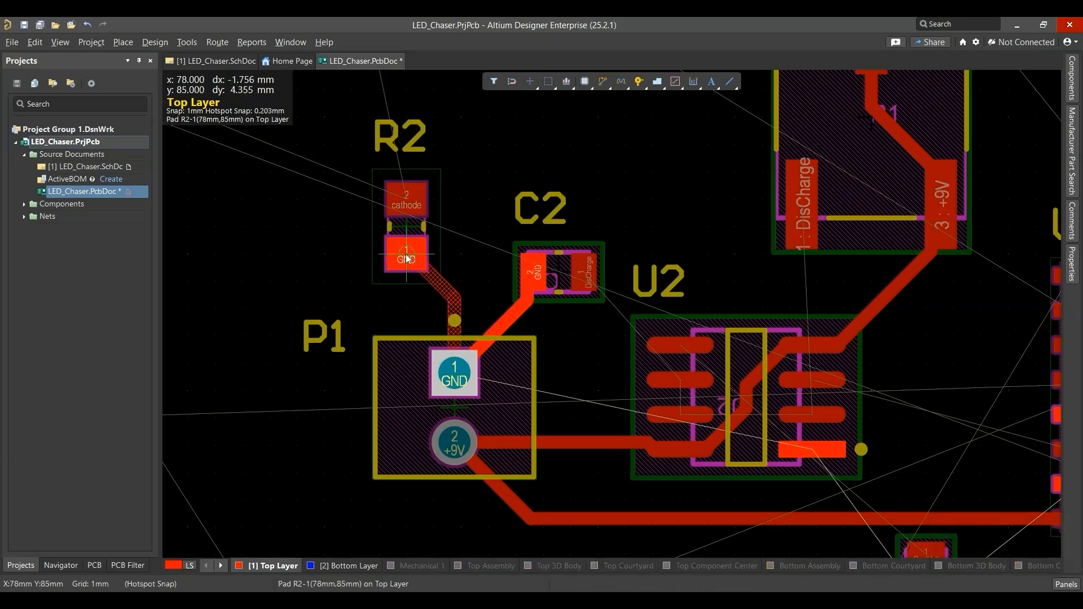
click(407, 258)
ctrl+scroll(445, 303, down, 4)
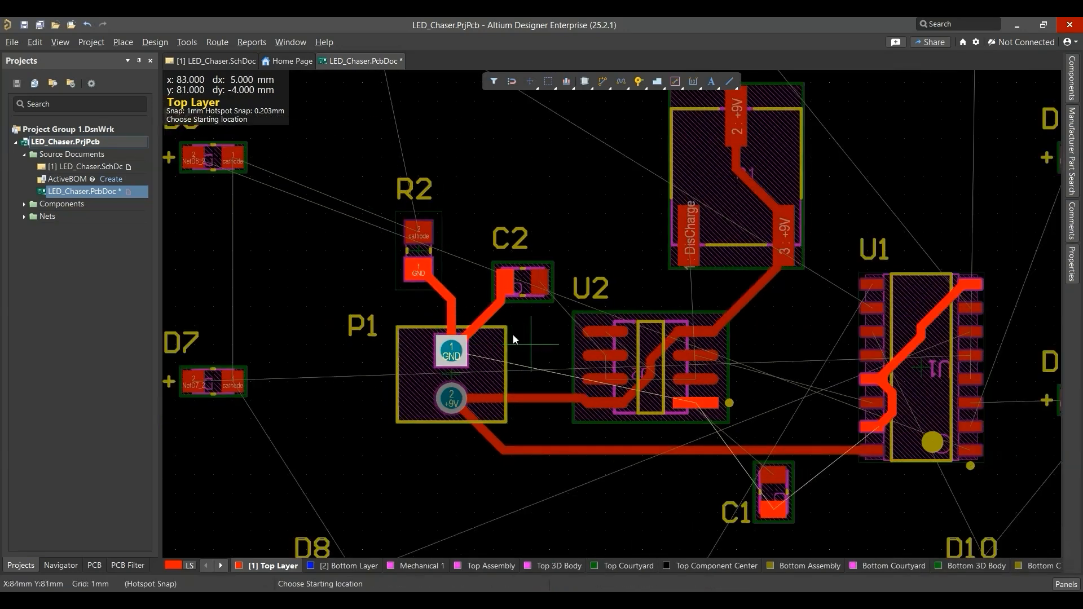
ctrl+scroll(489, 325, up, 4)
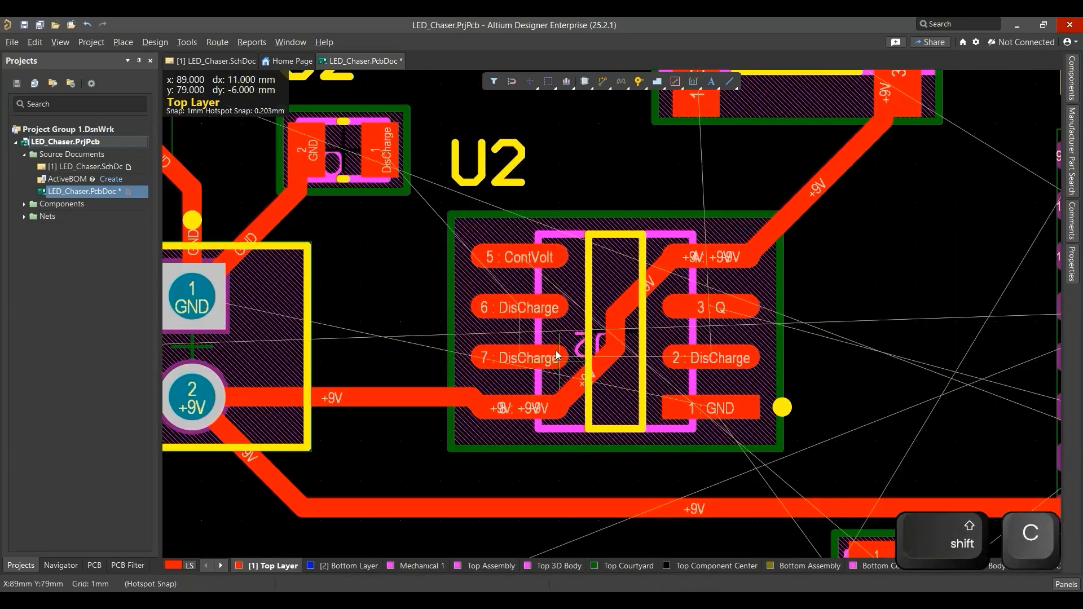
ctrl+scroll(547, 342, down, 4)
ctrl+scroll(633, 381, up, 4)
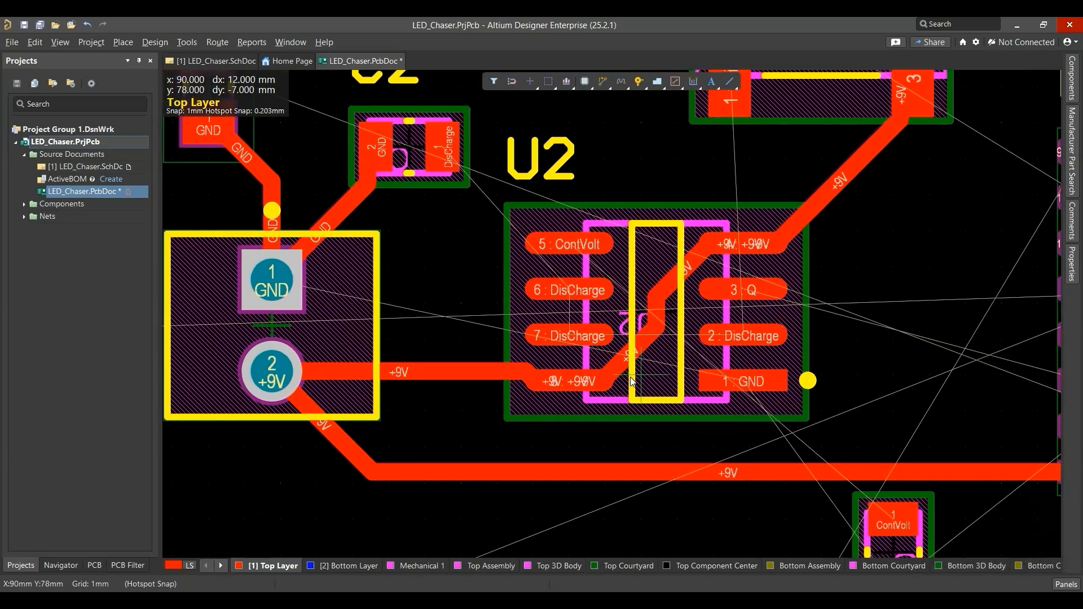
click(744, 382)
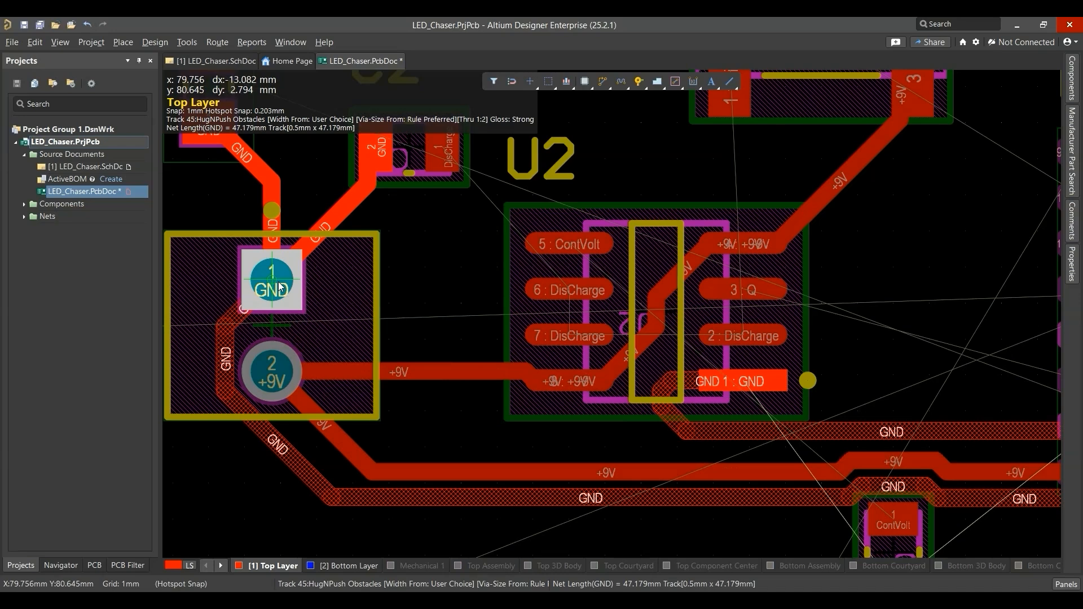
ctrl+scroll(392, 311, down, 3)
ctrl+scroll(508, 349, up, 3)
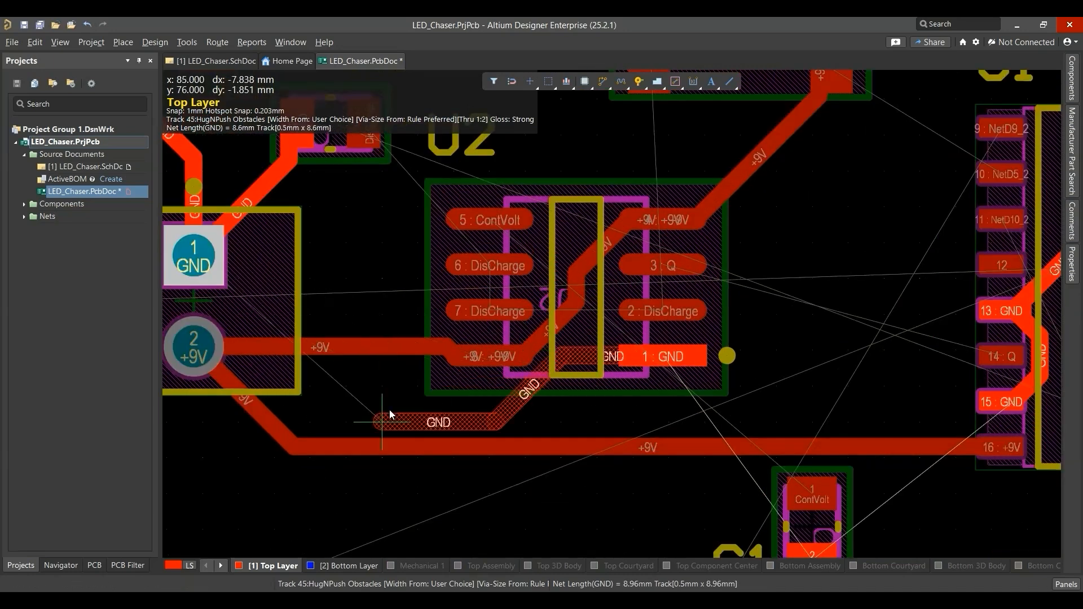
key(KP_Multiply)
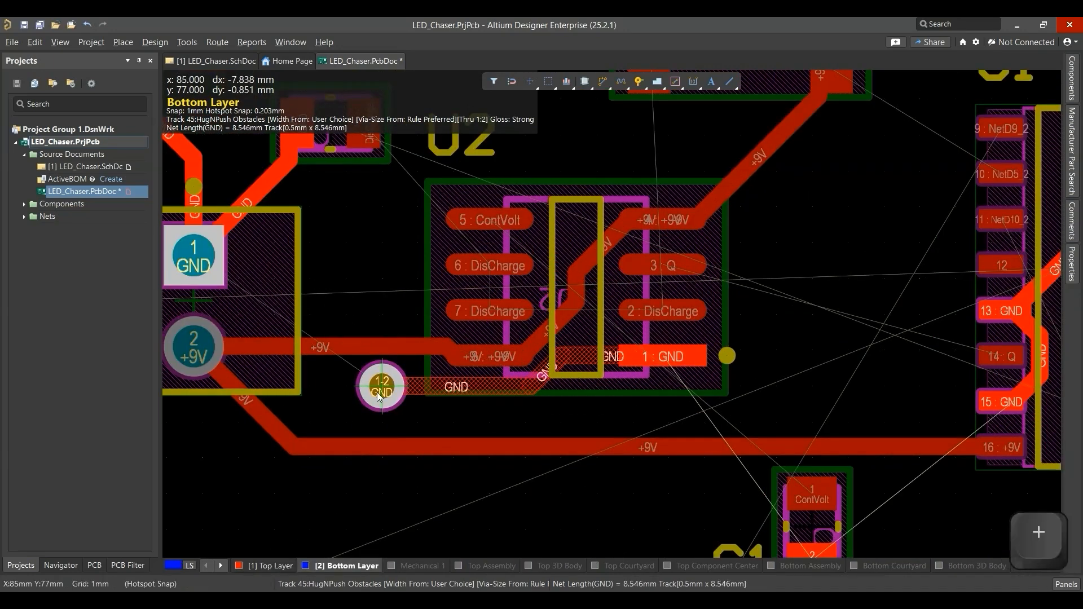
key(KP_Add)
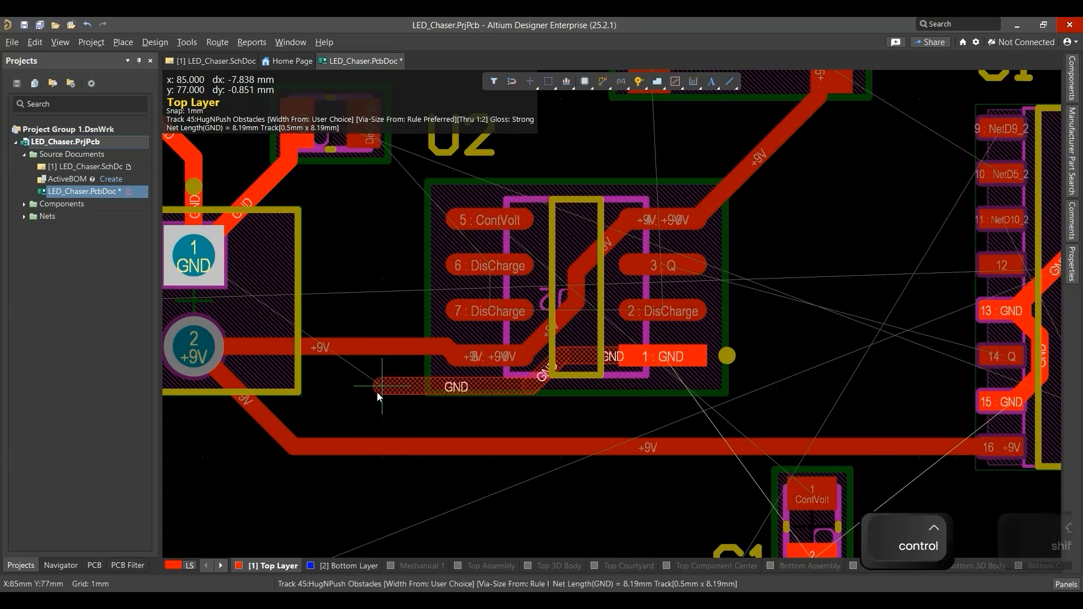
ctrl+shift+scroll(376, 392, down, 1)
key(Escape)
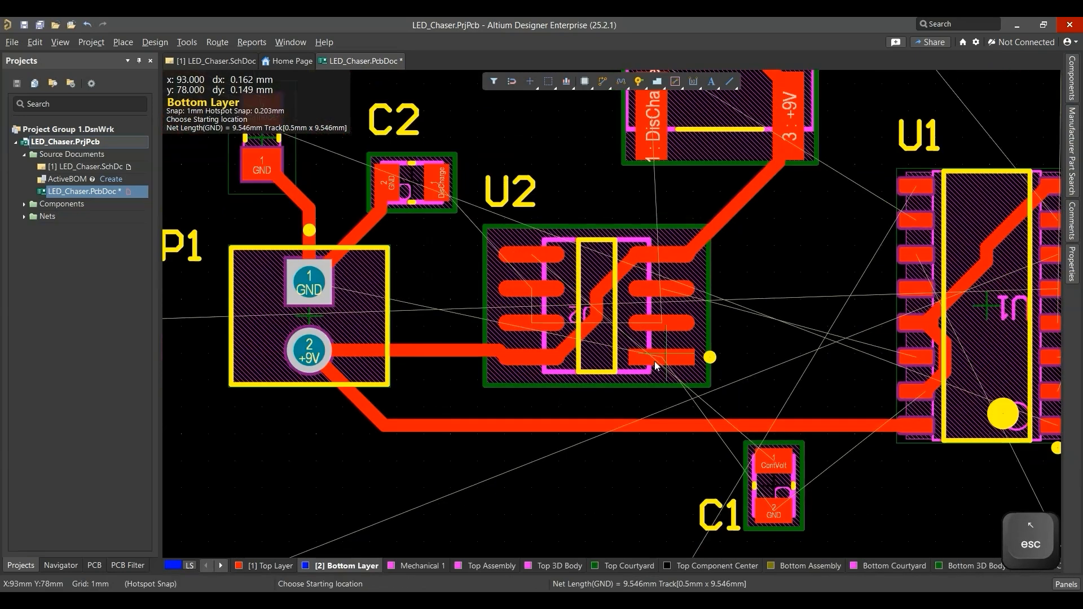
Step: Route a Top Layer GND track from U2 pin 1 to a via between P1 and U2, using a 0.500 mm snap grid
ctrl+scroll(664, 357, down, 2)
ctrl+scroll(656, 355, down, 1)
ctrl+scroll(657, 356, up, 2)
key(ctrl+w)
ctrl+scroll(663, 367, up, 4)
click(638, 387)
ctrl+scroll(566, 420, down, 1)
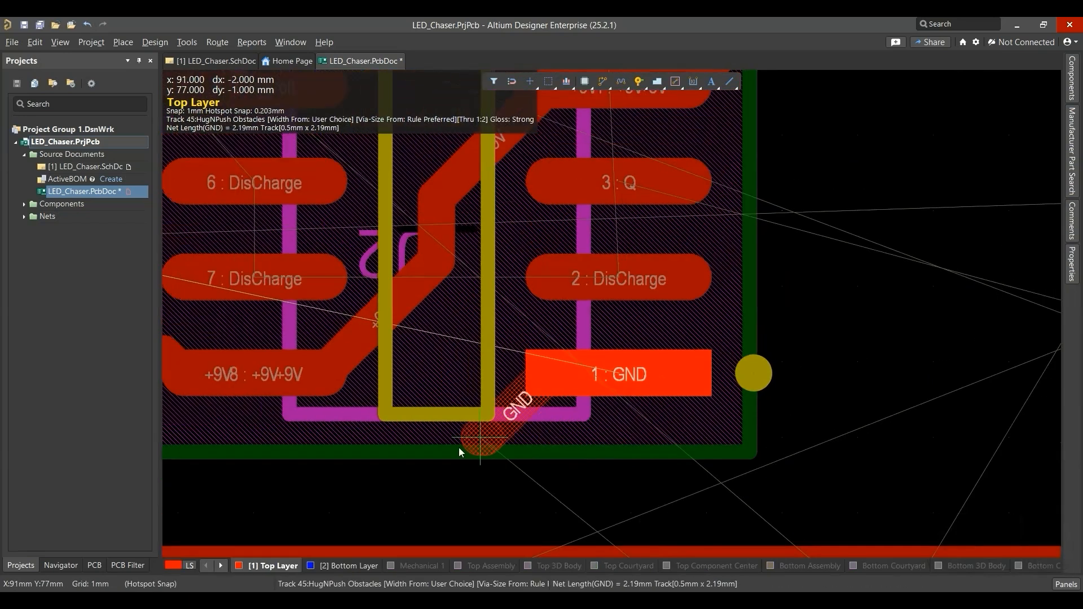
ctrl+scroll(344, 466, down, 2)
right_drag(324, 463, 666, 444)
ctrl+scroll(564, 435, down, 1)
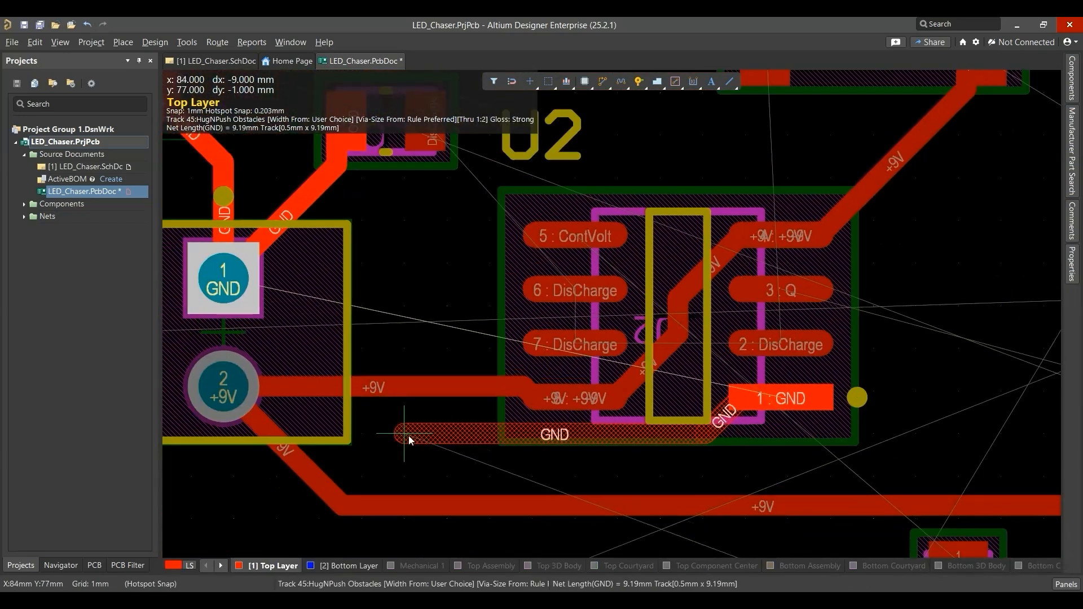
key(KP_Multiply)
key(g)
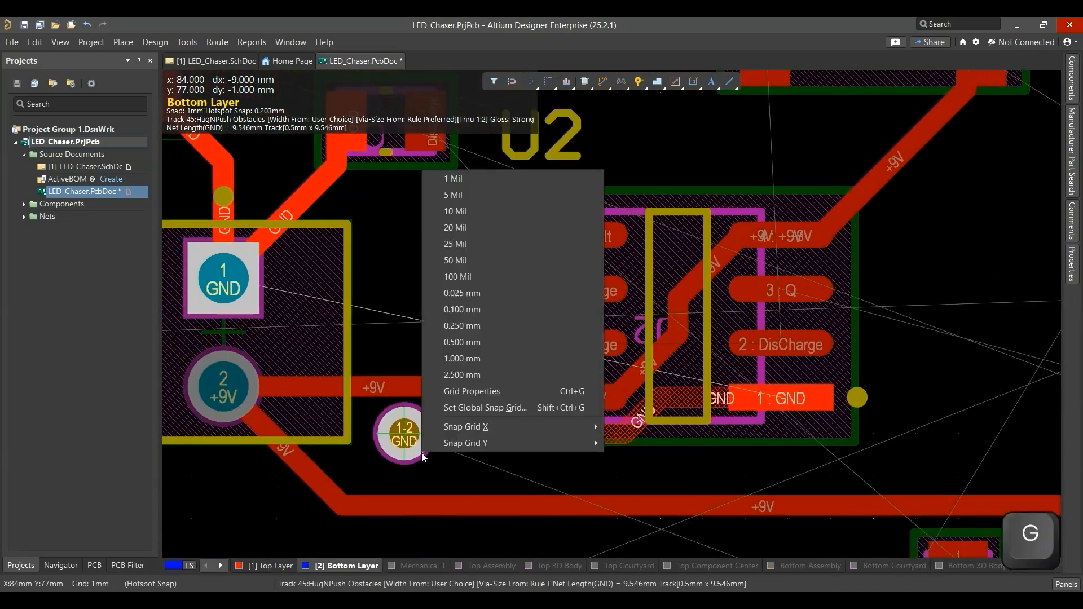
click(465, 343)
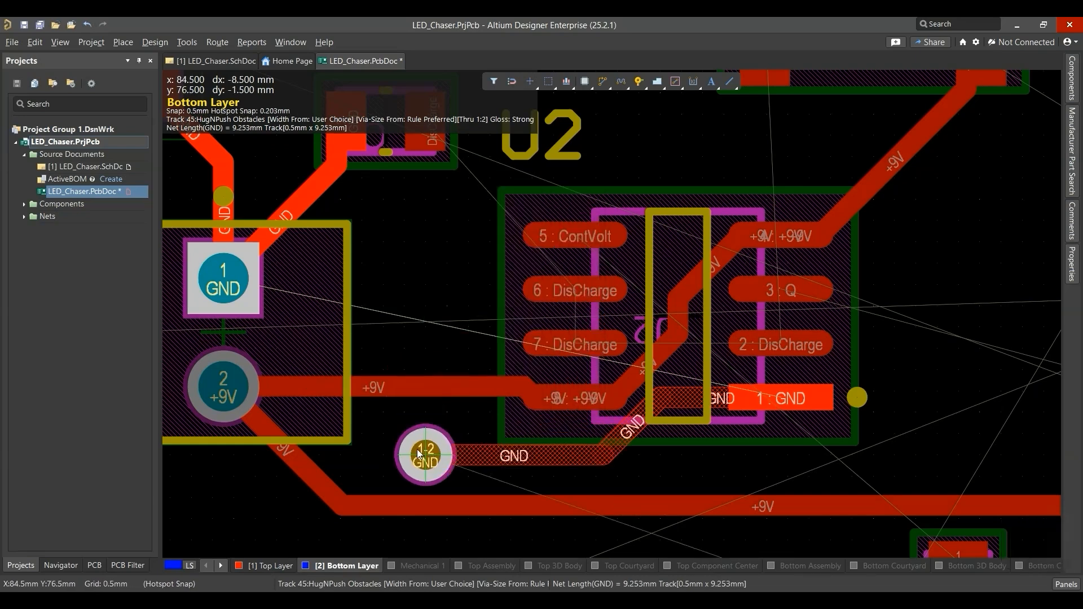
click(419, 452)
Step: Route the GND track from the via to P1 pin 1 on the Bottom Layer, and save the PCB
click(227, 286)
ctrl+scroll(274, 303, down, 2)
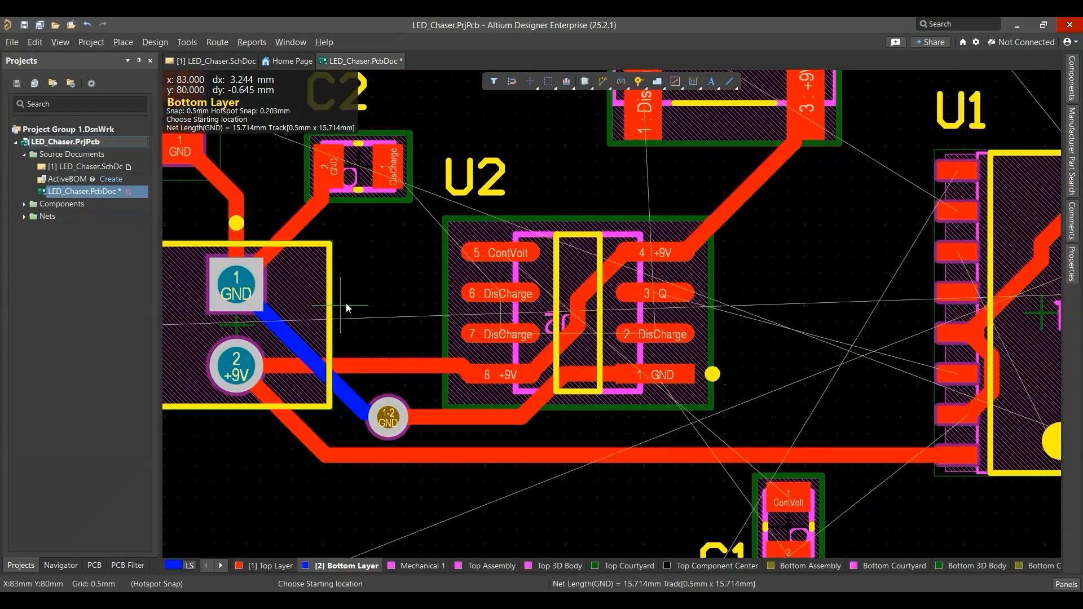
key(ctrl+s)
Step: Examine the new GND via and Bottom Layer track in 3D from both sides of the board, and return to the 2D layout
key(3)
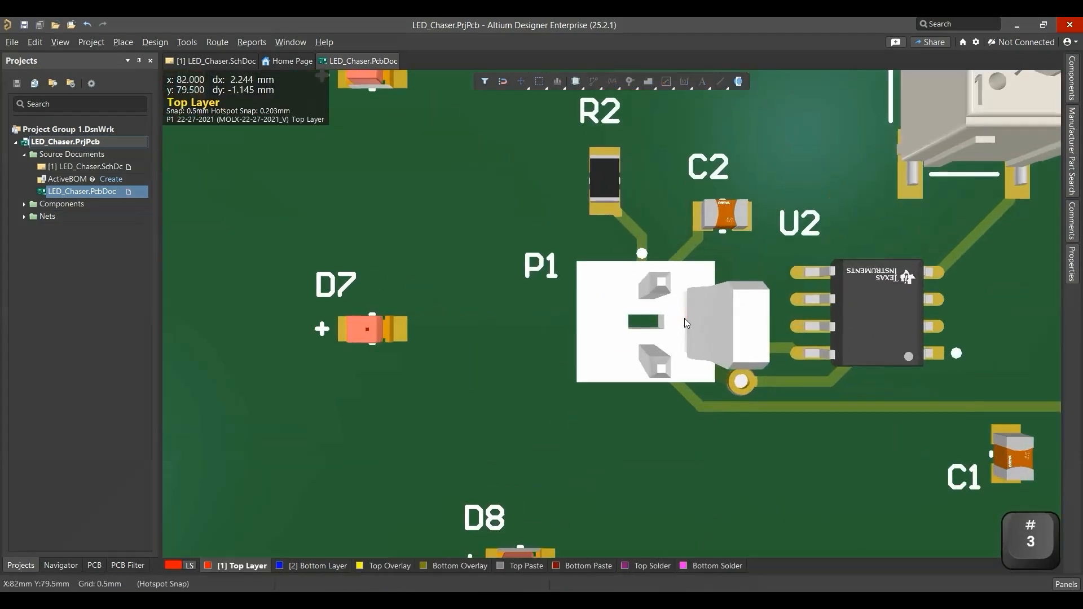
key(ctrl+f)
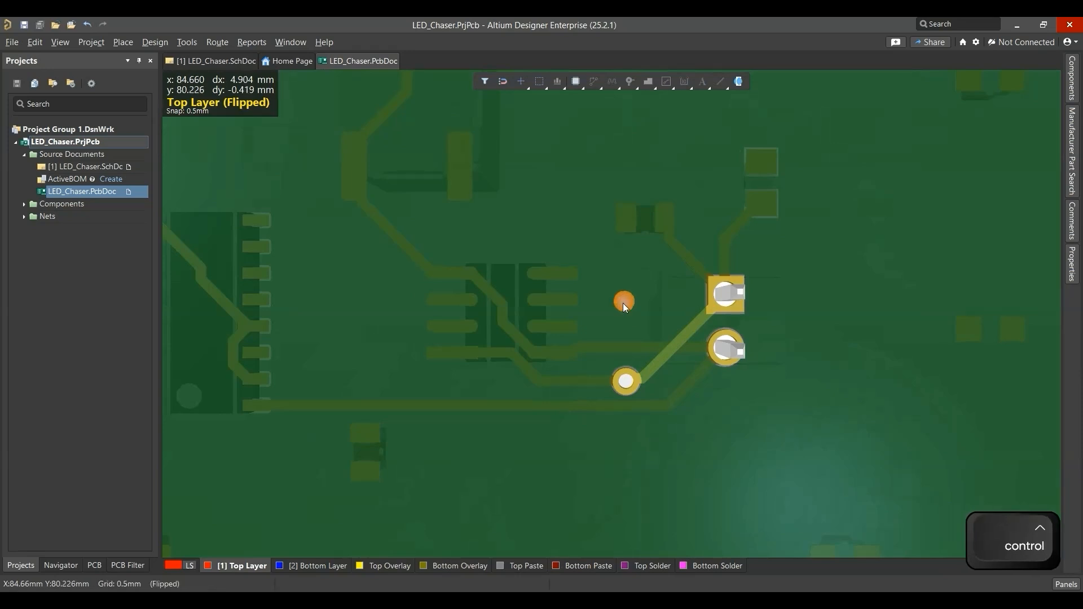
key(ctrl+f)
key(2)
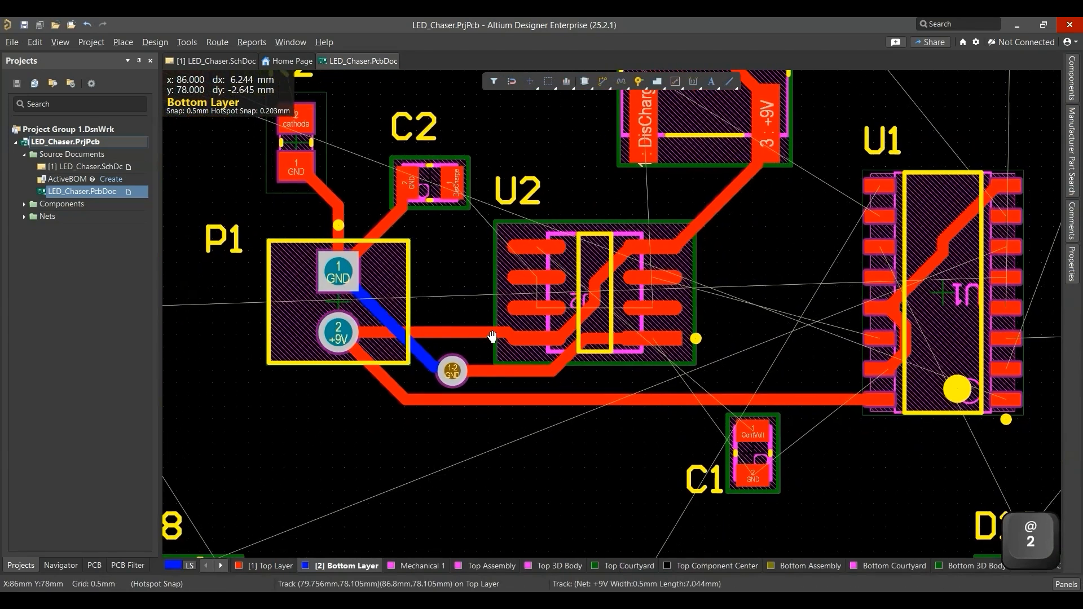
Step: Route a Top Layer GND track from P1 pin 1 above U2 to a via just before the diagonal +9V track to R1
ctrl+scroll(582, 298, up, 5)
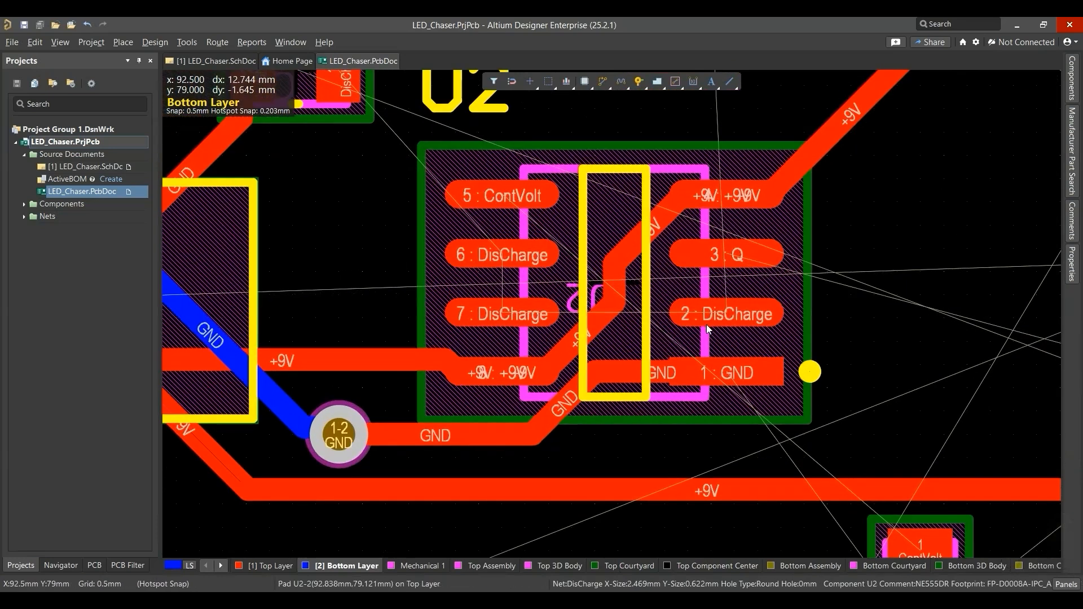
ctrl+scroll(716, 321, down, 6)
right_drag(813, 313, 771, 306)
ctrl+scroll(863, 231, up, 4)
right_drag(818, 274, 822, 299)
ctrl+scroll(822, 298, down, 1)
ctrl+scroll(822, 298, down, 2)
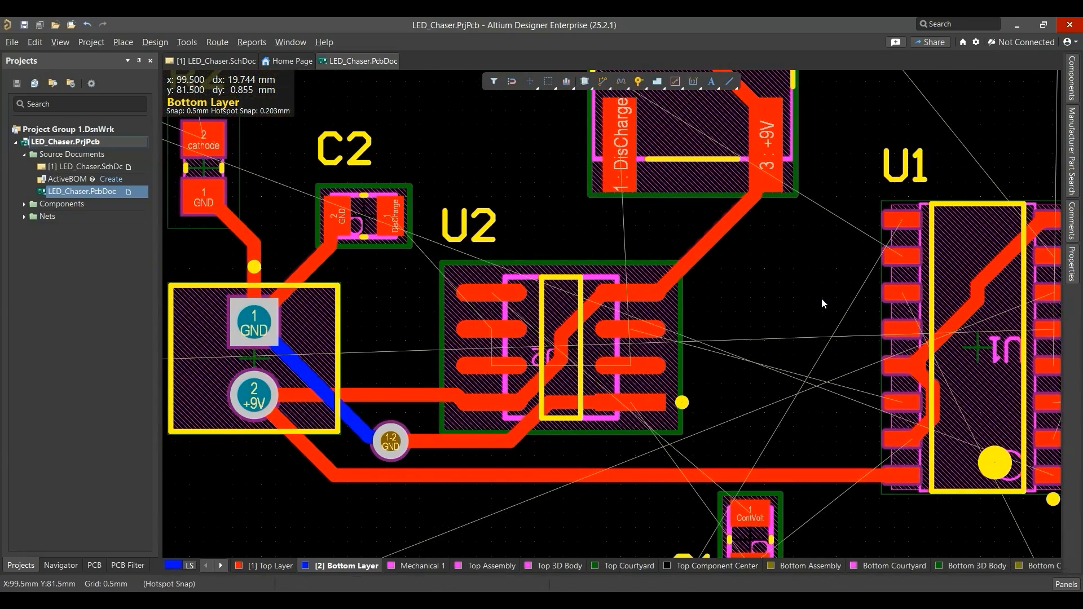
key(ctrl+w)
click(253, 320)
key(l)
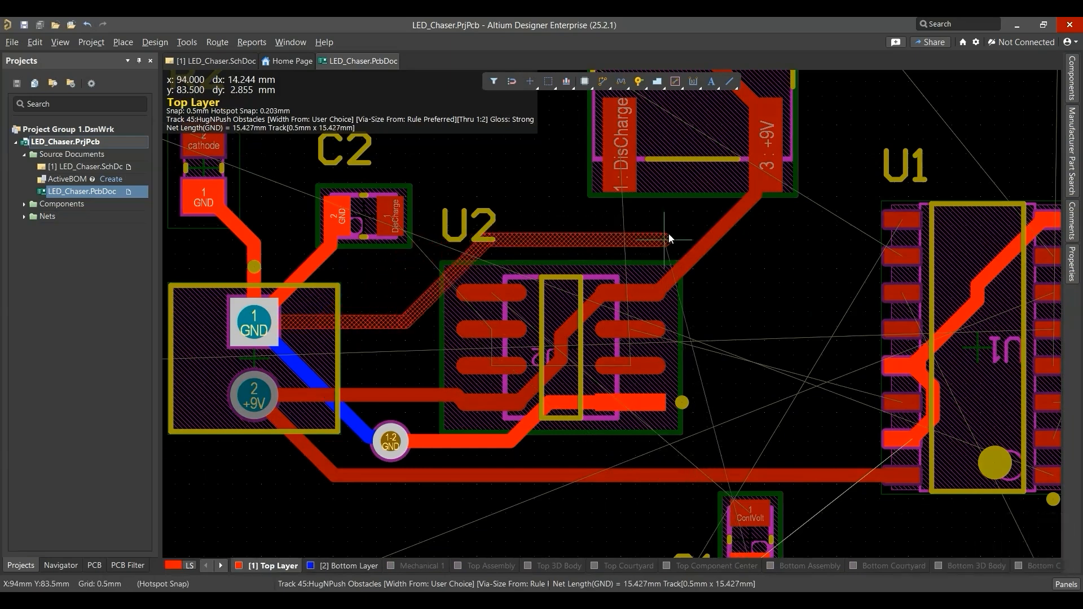
key(plus)
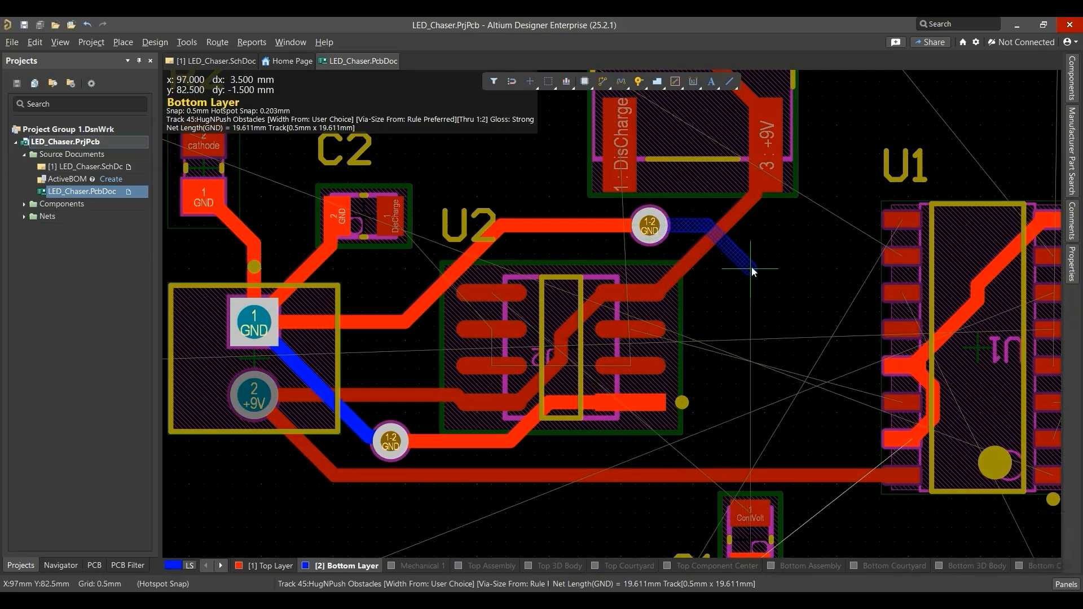
Step: Continue the GND track on the Bottom Layer beneath the +9V track to a second via, and finish it on the Top Layer at U1 pin 13
key(plus)
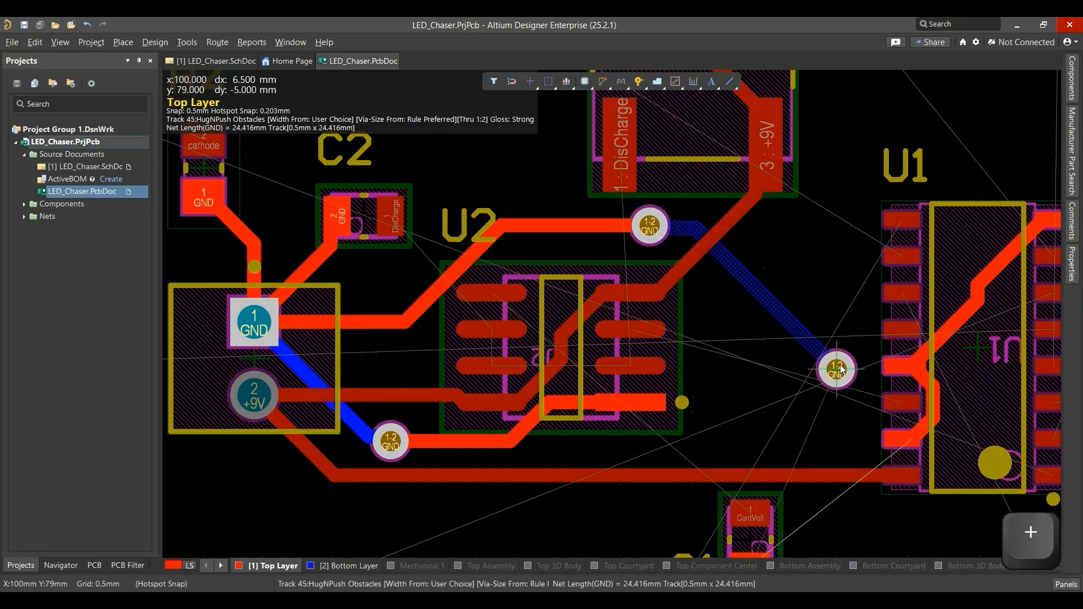
ctrl+scroll(842, 364, up, 2)
click(842, 362)
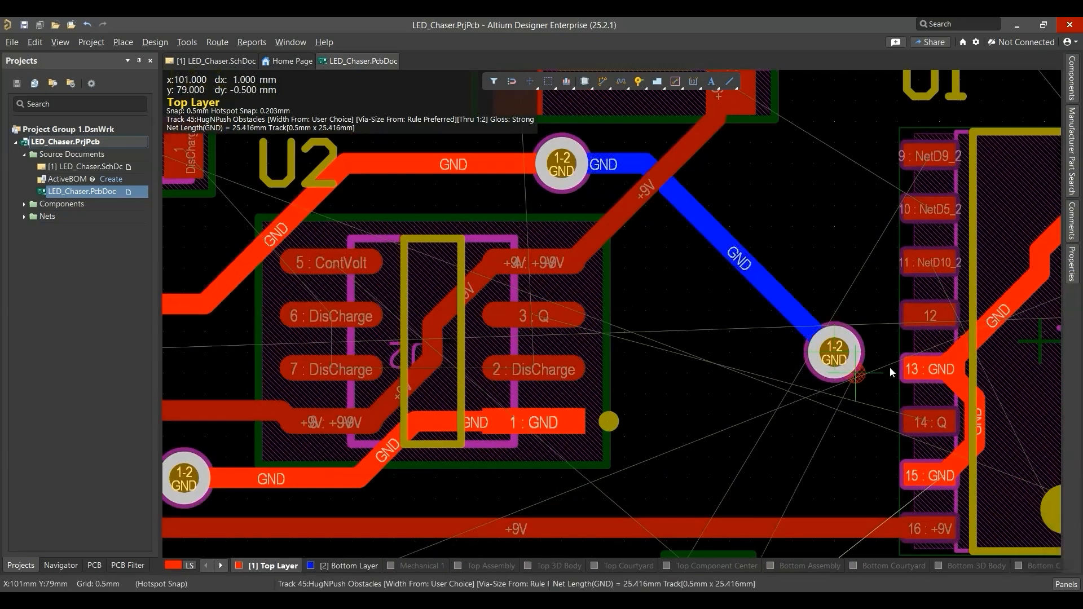
click(931, 368)
ctrl+scroll(926, 370, down, 2)
ctrl+scroll(905, 366, down, 2)
right_click(795, 379)
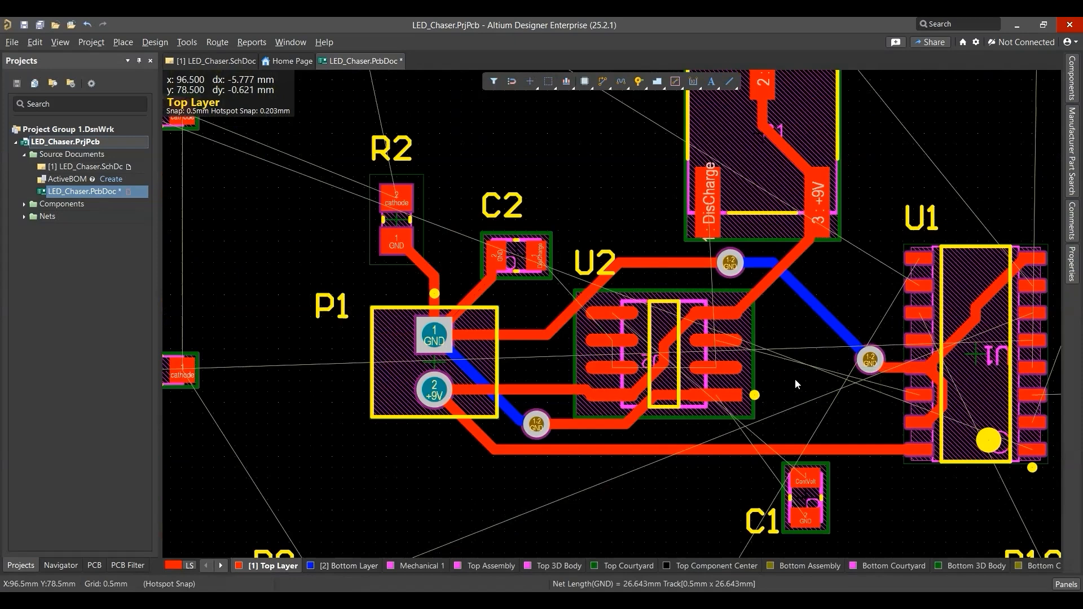
Step: Check the routed board in 3D, return to the 2D layout and save the PCB
key(3)
right_drag(807, 347, 715, 348)
key(2)
key(ctrl+s)
ctrl+scroll(907, 358, up, 3)
ctrl+scroll(807, 354, down, 4)
ctrl+scroll(807, 355, down, 4)
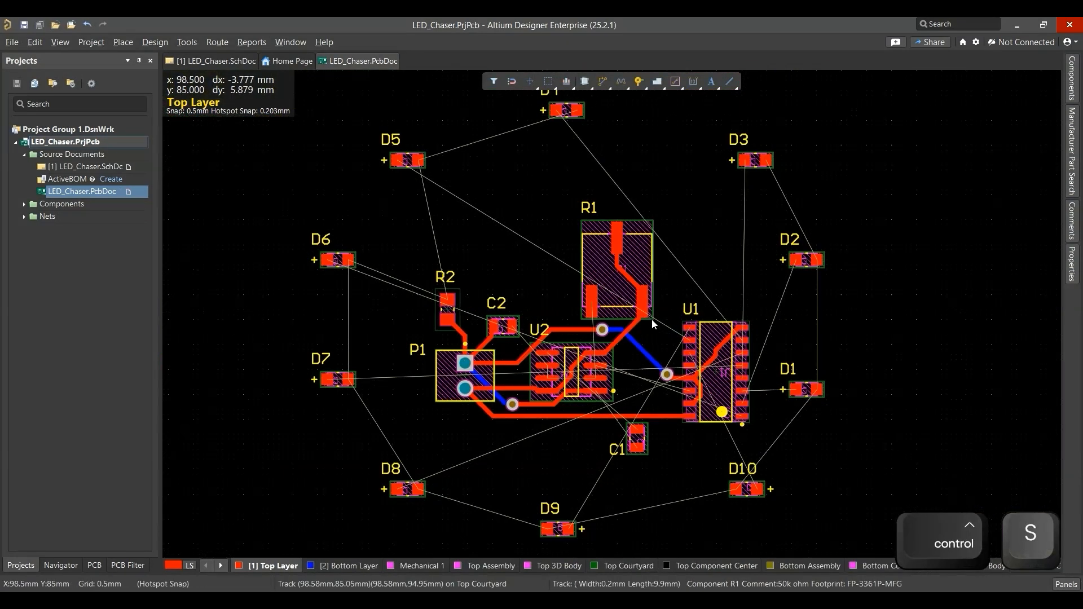
ctrl+scroll(683, 419, up, 6)
ctrl+scroll(611, 389, down, 5)
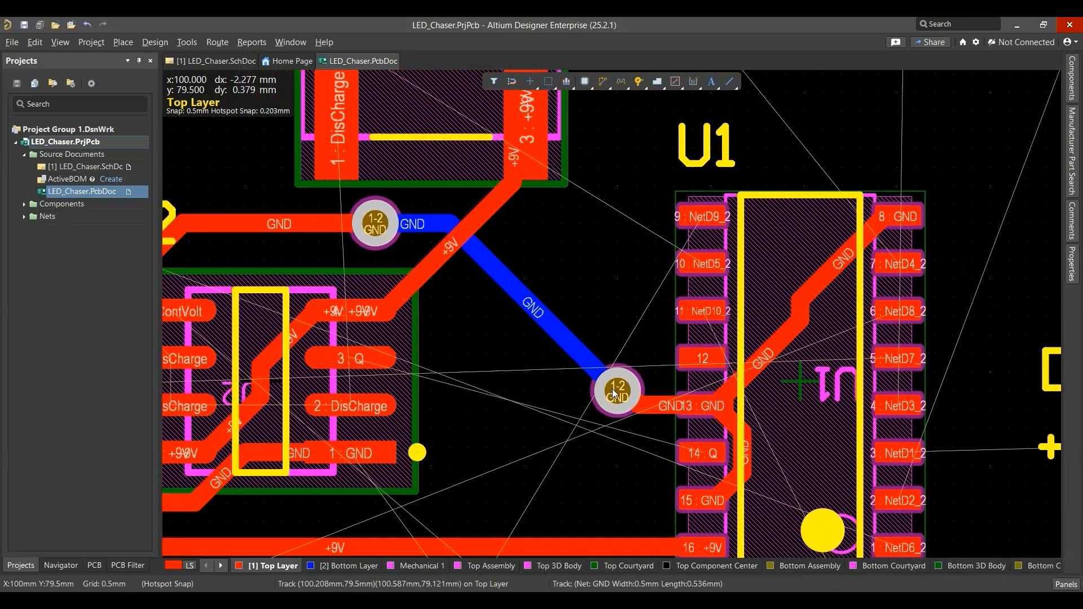
ctrl+scroll(618, 443, up, 5)
ctrl+scroll(618, 443, down, 5)
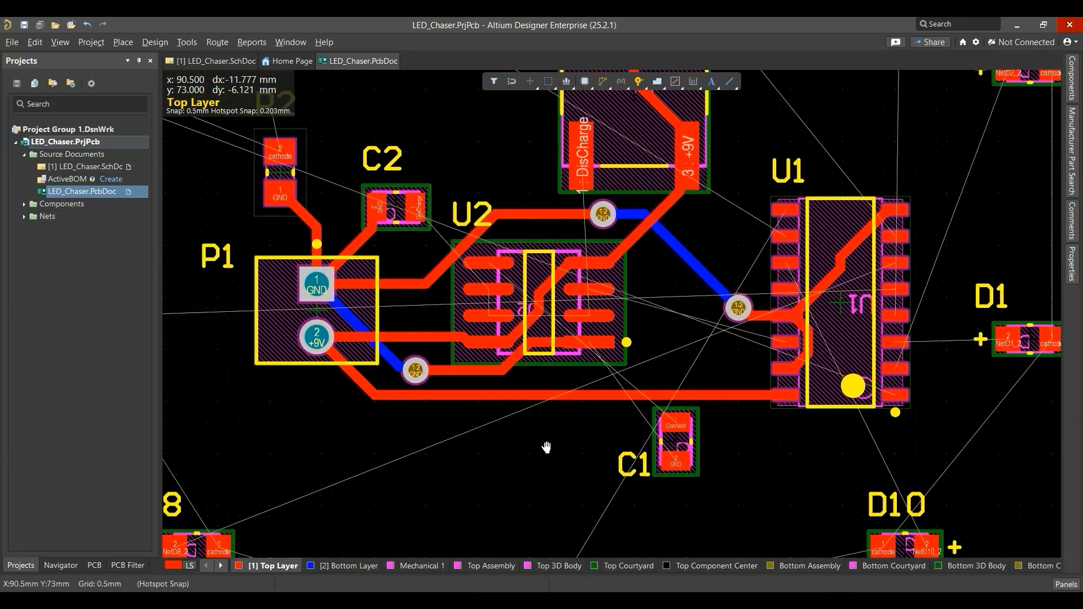
Step: Route a short Top Layer GND track from C1 pin 2 to a via just beyond the C1 label
ctrl+scroll(552, 446, up, 3)
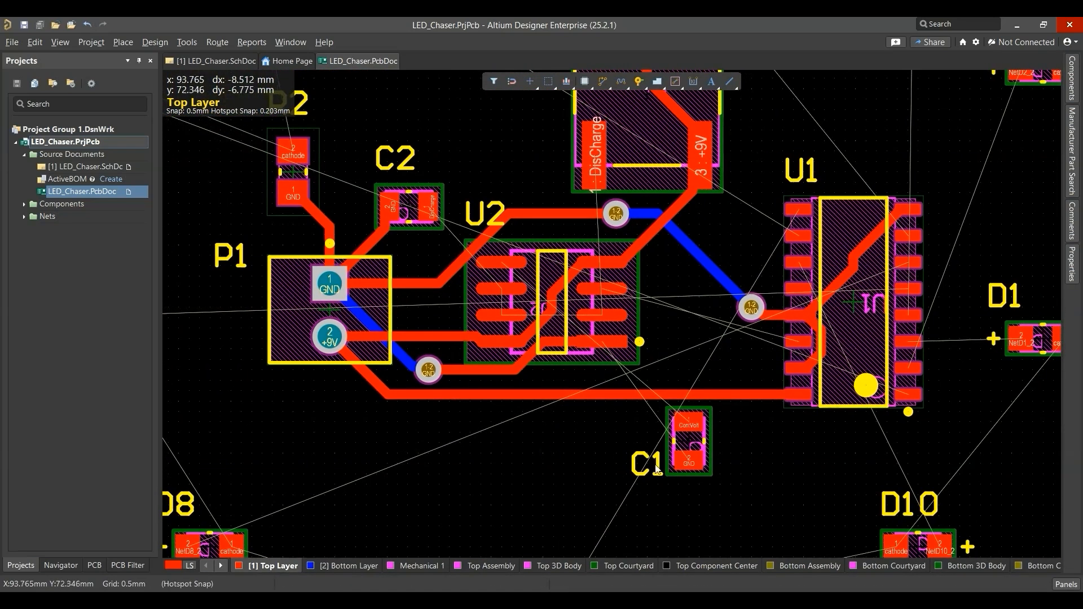
key(ctrl+w)
ctrl+scroll(697, 467, up, 2)
click(696, 466)
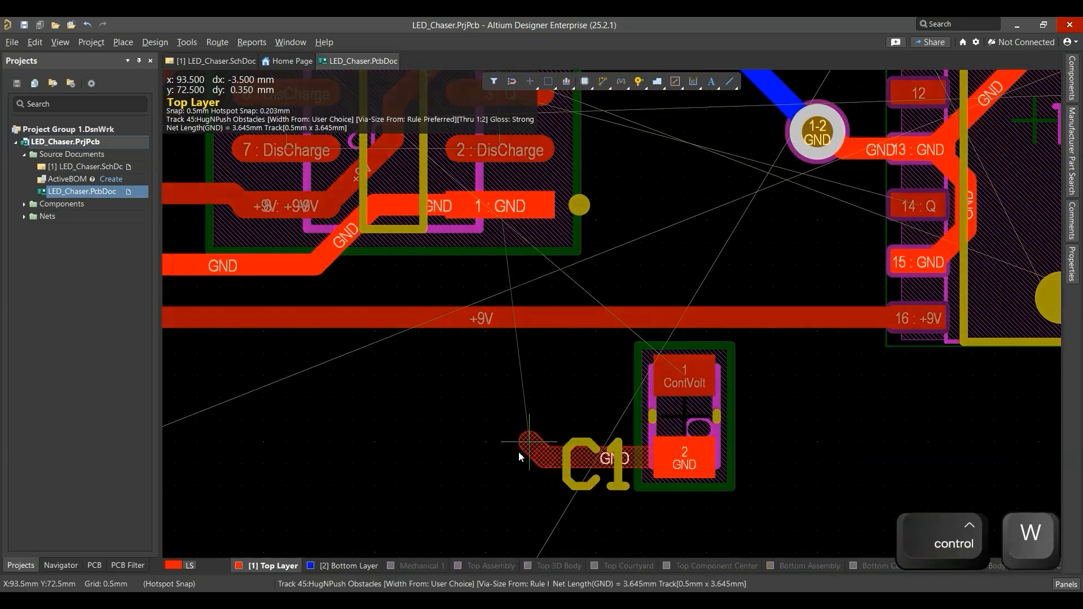
key(KP_Add)
click(517, 459)
Step: Continue the GND track on the Bottom Layer beneath the +9V track to the existing GND via between P1 and U2
ctrl+scroll(394, 440, down, 2)
click(263, 330)
ctrl+scroll(279, 394, down, 1)
right_click(279, 393)
ctrl+scroll(279, 394, down, 3)
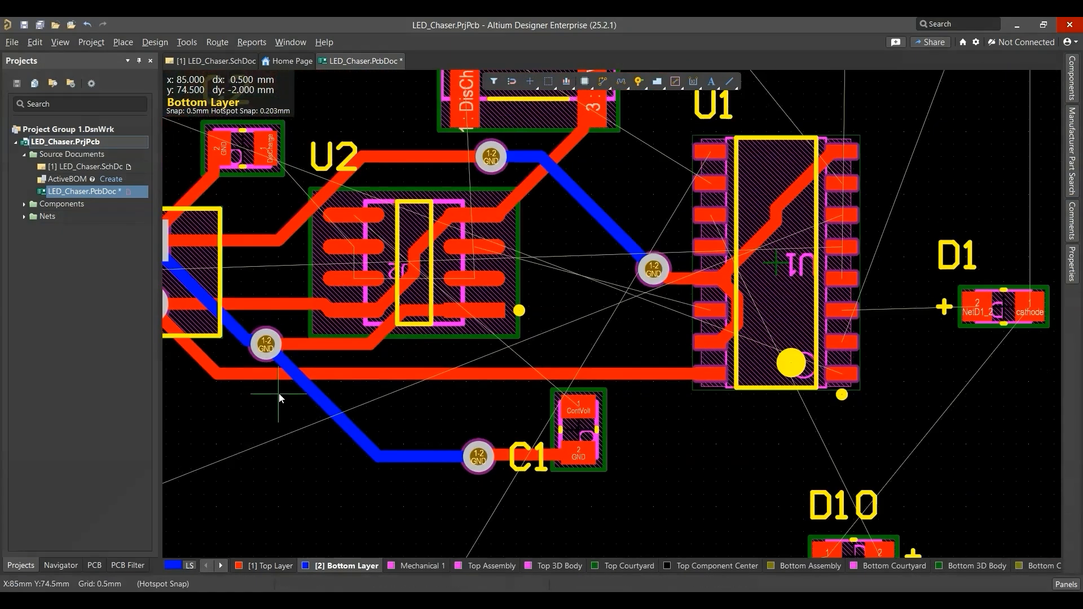
Step: Examine the new C1 GND via and Bottom Layer track in 3D from both sides of the board, and return to the 2D layout
key(2)
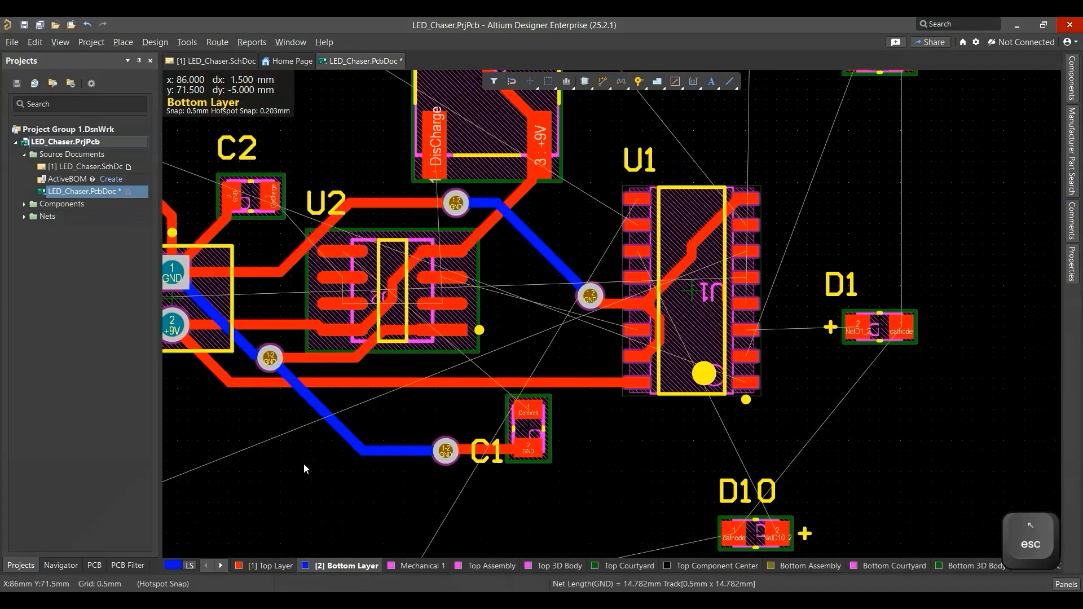
key(ctrl+f)
key(3)
key(ctrl+f)
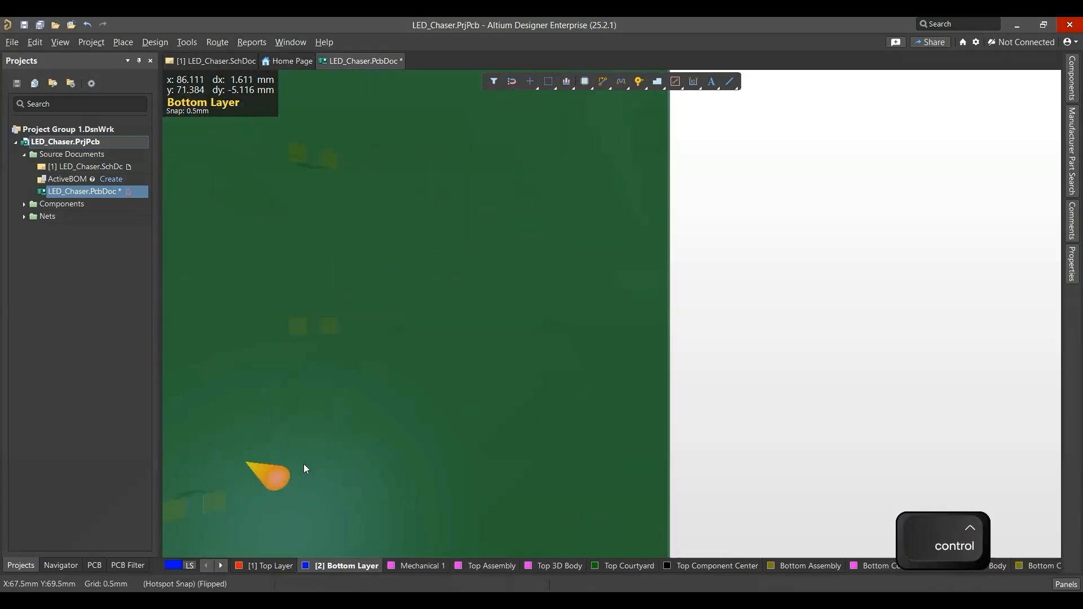
right_drag(272, 418, 467, 390)
ctrl+scroll(467, 391, up, 3)
right_drag(347, 298, 439, 342)
key(ctrl+f)
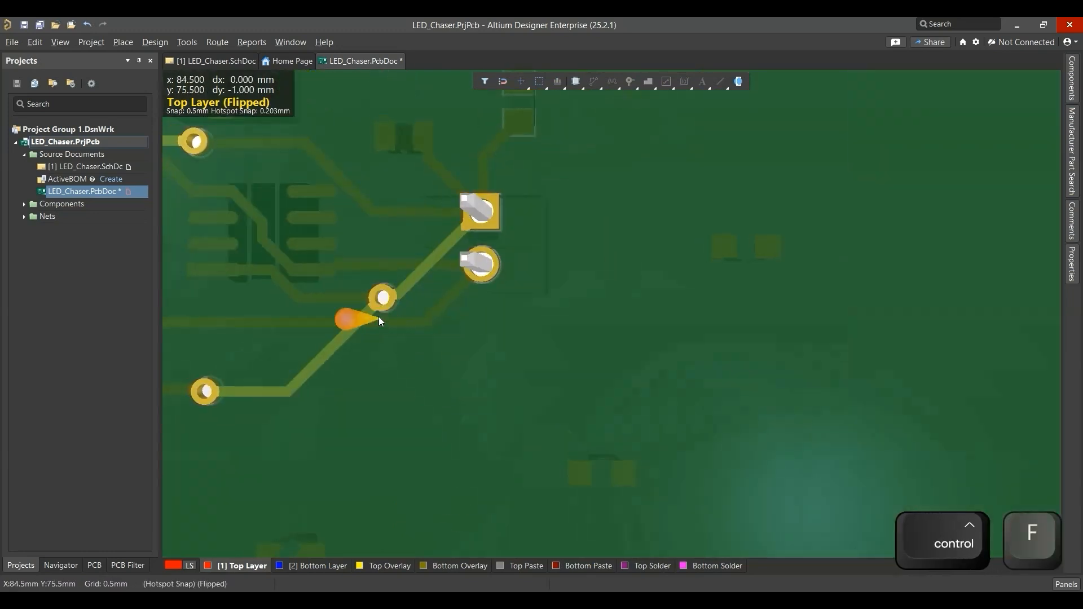
right_drag(377, 309, 503, 331)
key(ctrl+f)
key(2)
Step: Save the PCB and make the Top Layer the active layer
key(ctrl+s)
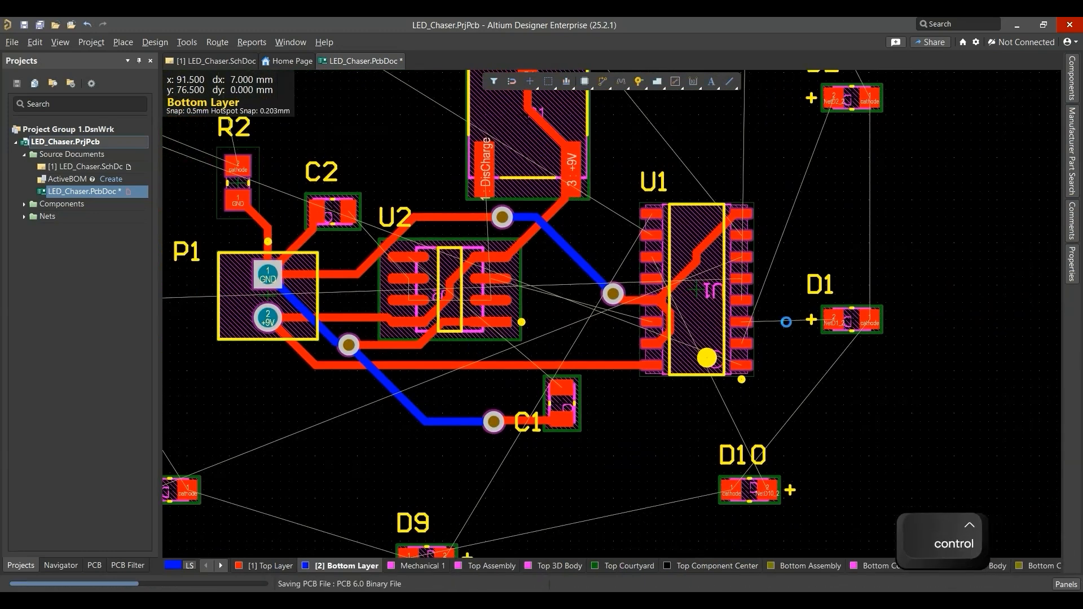
ctrl+scroll(873, 309, up, 4)
ctrl+scroll(863, 282, down, 3)
right_drag(855, 266, 760, 322)
ctrl+scroll(770, 324, up, 1)
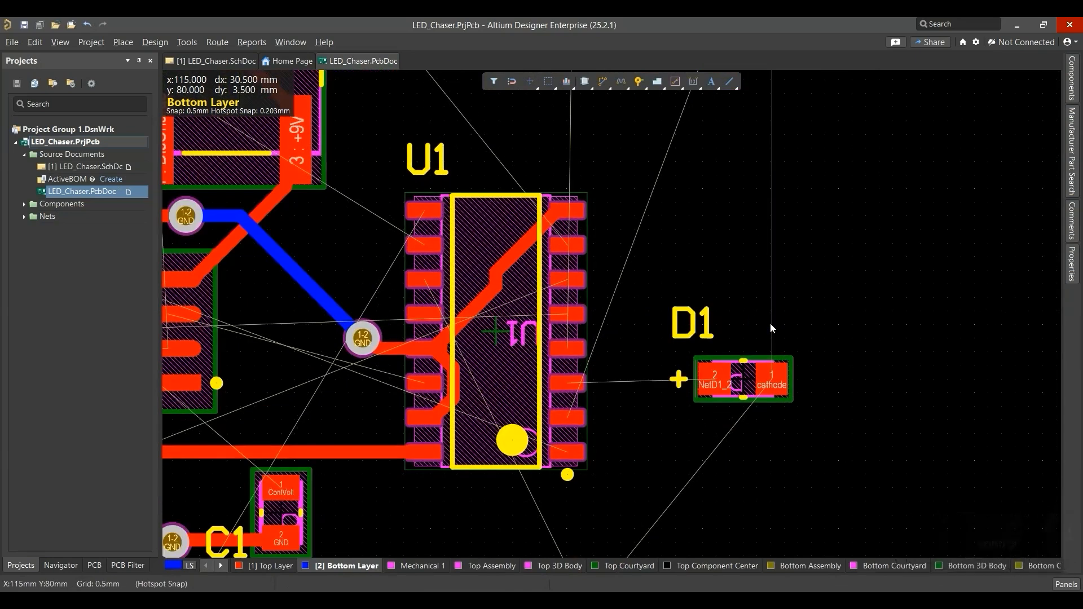
key(l)
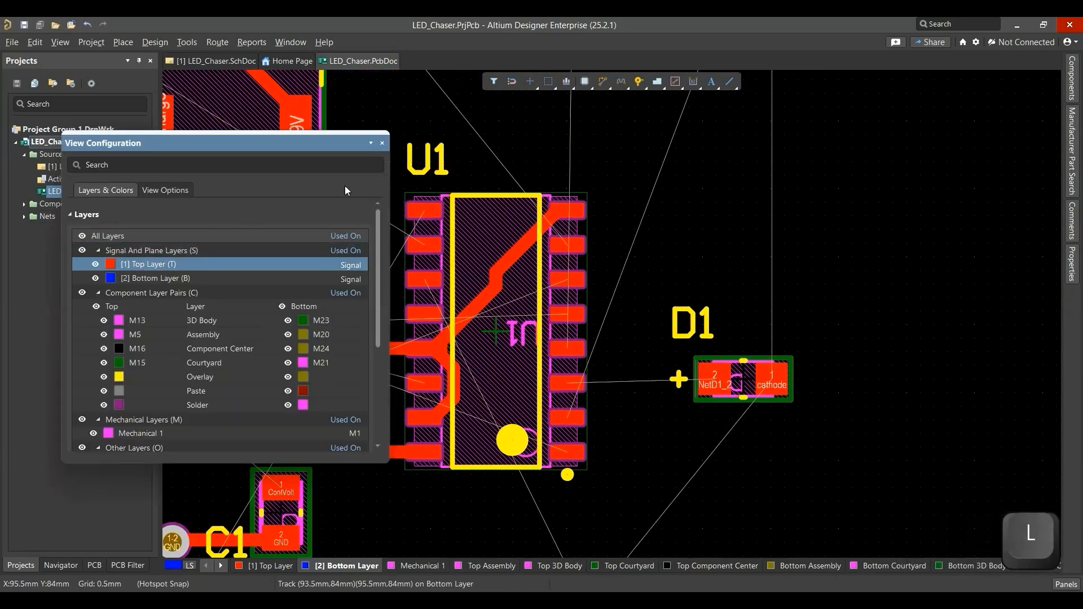
click(382, 143)
click(270, 567)
Step: Route the cathode net on the Top Layer from D1 pin 1 to D2 pin 1 and on to D3 pin 1
right_drag(697, 313, 621, 415)
ctrl+scroll(621, 416, down, 1)
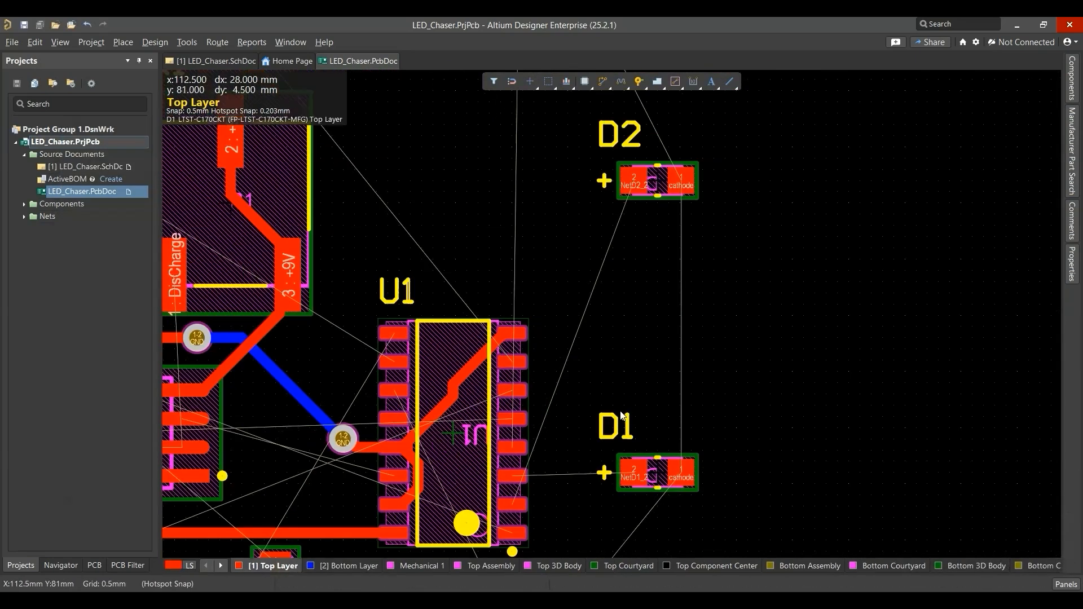
key(ctrl+w)
click(682, 468)
click(682, 180)
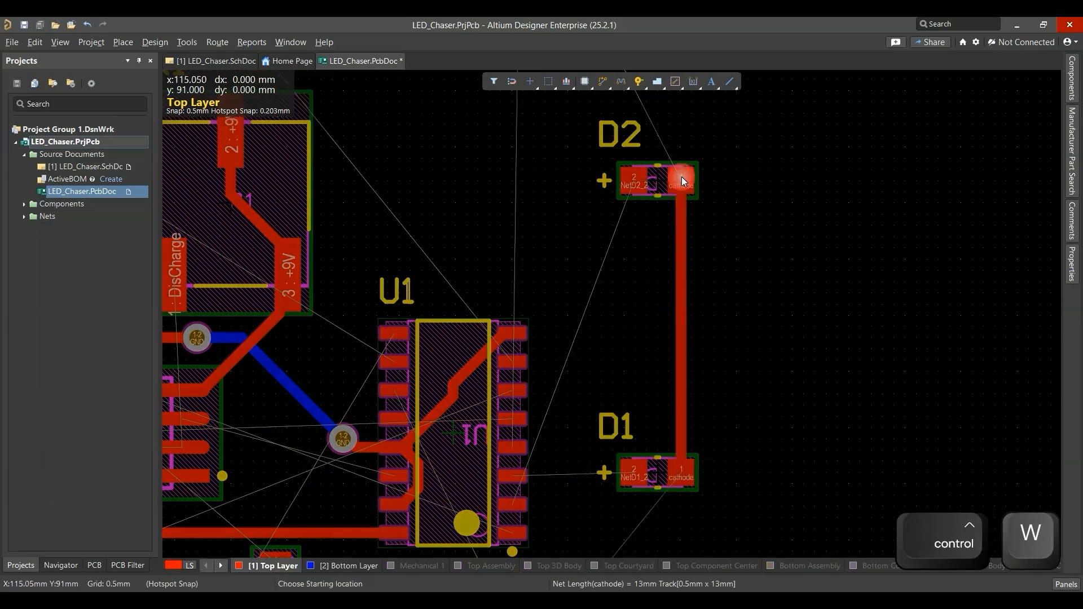
ctrl+scroll(724, 423, down, 4)
ctrl+scroll(710, 316, up, 3)
click(711, 345)
click(601, 144)
right_click(602, 145)
Step: Route the cathode track from D3 to D4 pin 1, with the diagonal at D3 and a straight horizontal run into D4
ctrl+scroll(615, 191, down, 1)
right_drag(697, 386, 816, 566)
click(718, 314)
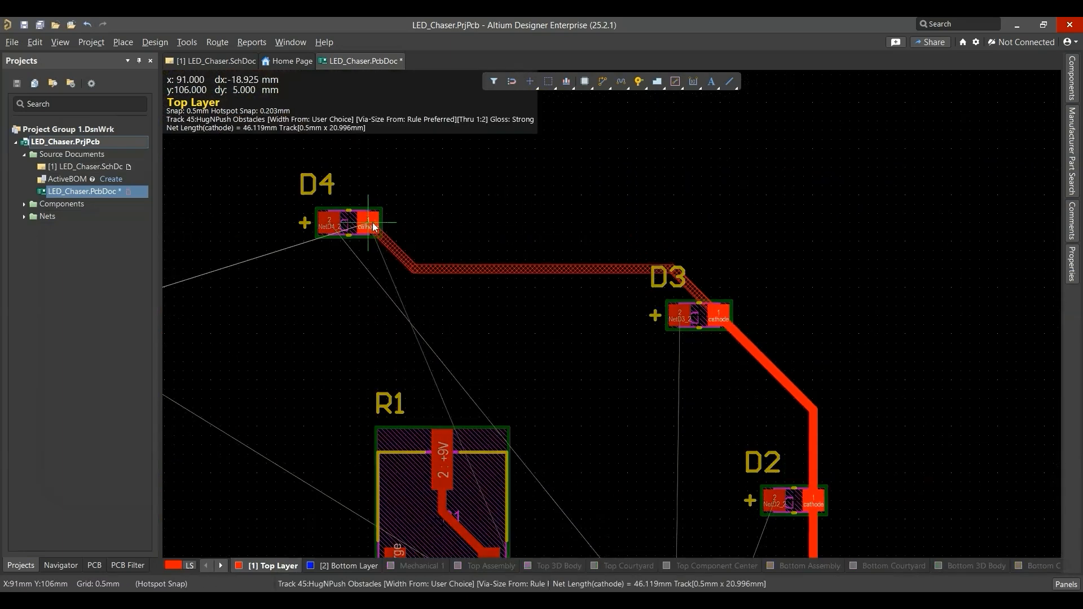
key(space)
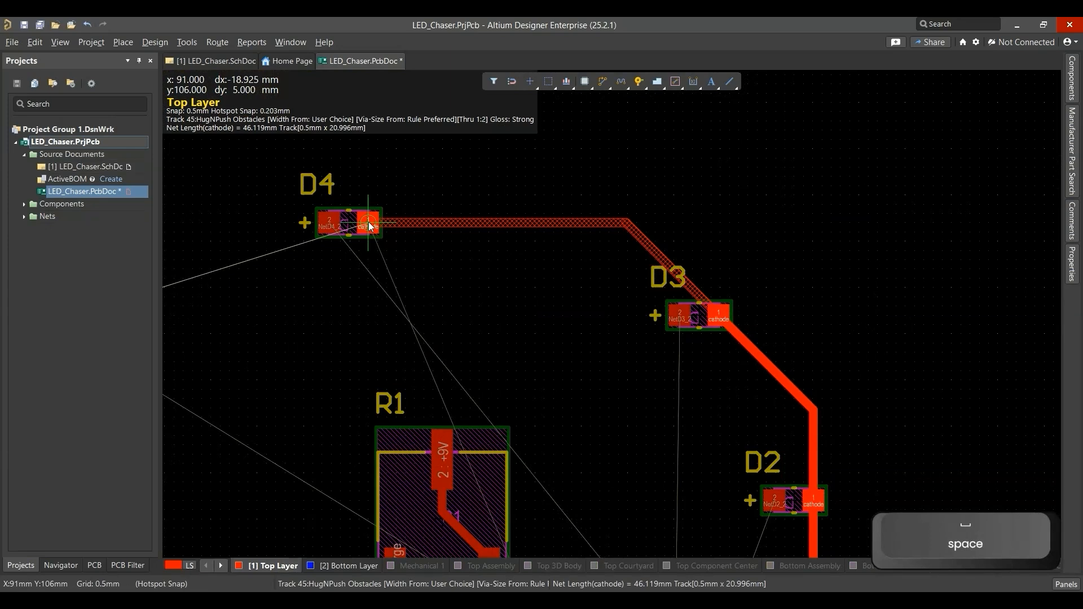
click(370, 226)
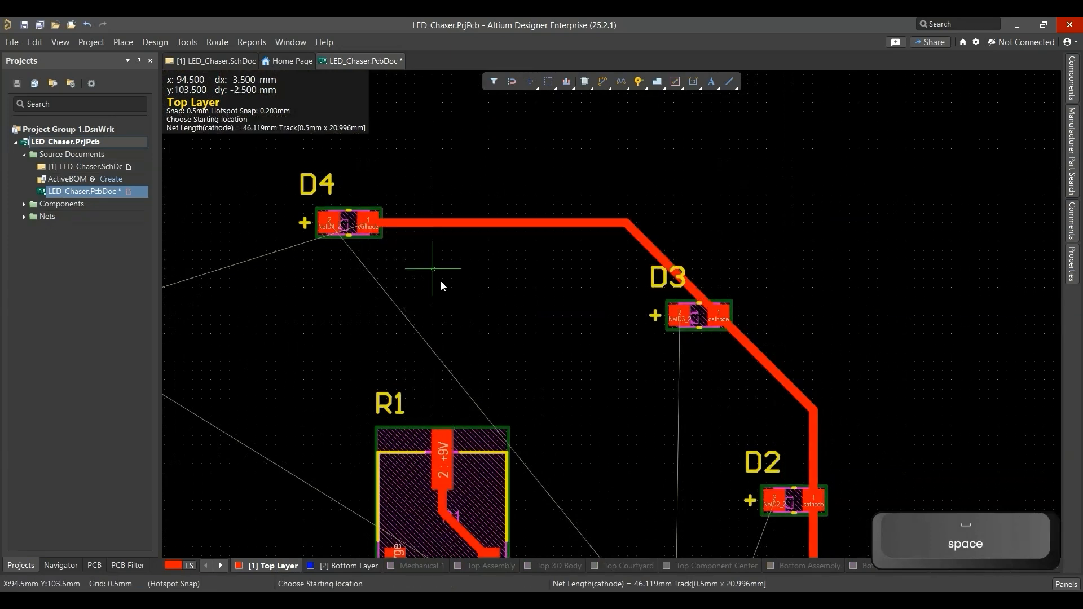
Step: Route the cathode track from D4 pin 1 over the top of D4 and diagonally down to D5 pin 1
ctrl+scroll(451, 279, down, 2)
ctrl+scroll(605, 276, up, 3)
ctrl+scroll(605, 276, down, 1)
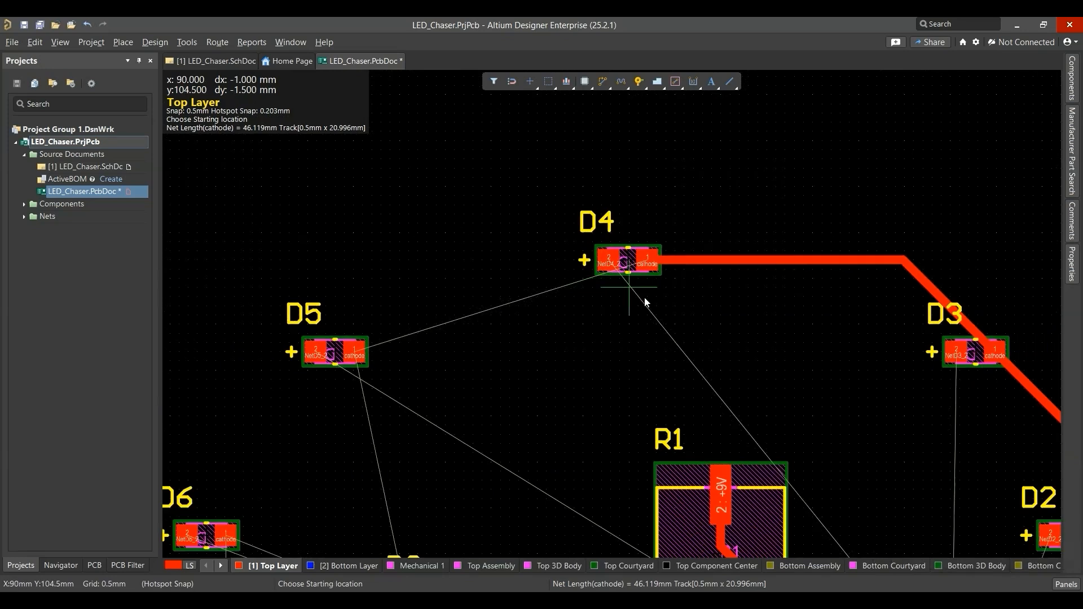
click(649, 259)
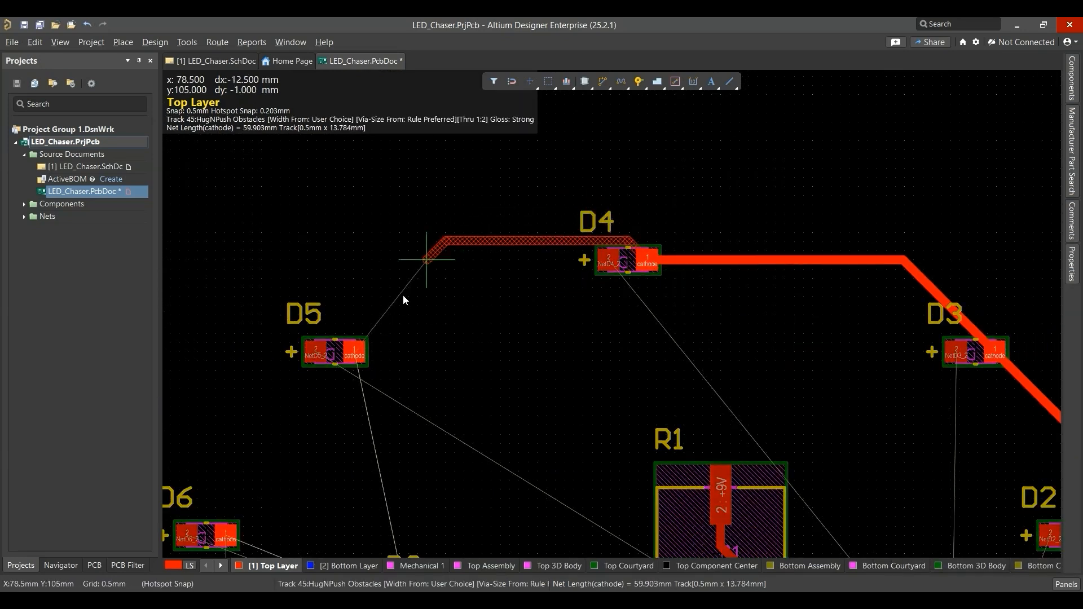
key(space)
click(354, 354)
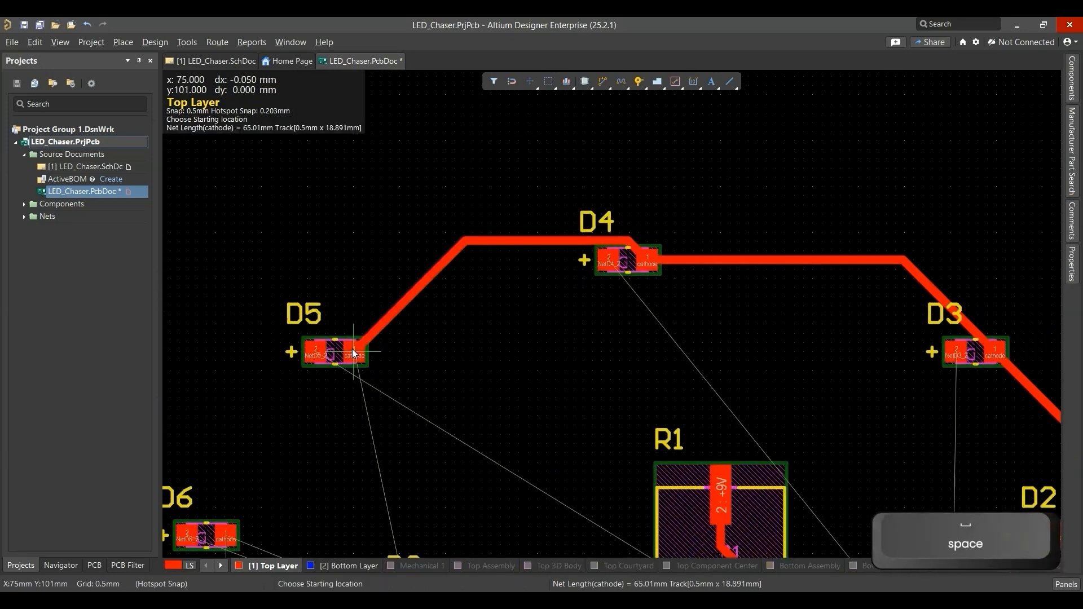
right_drag(432, 347, 649, 320)
ctrl+scroll(650, 321, down, 3)
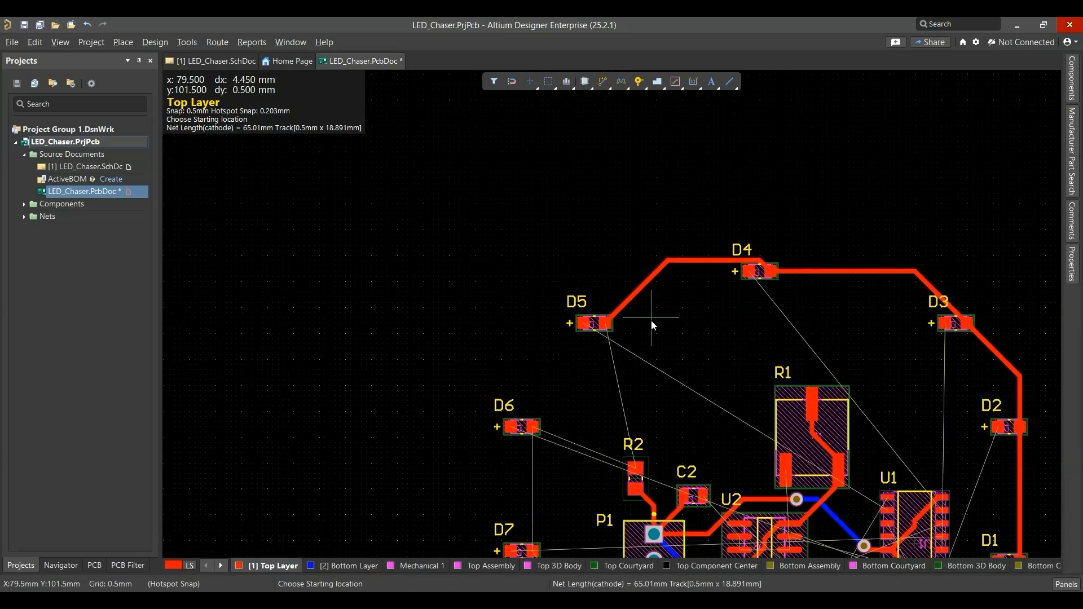
key(Escape)
Step: Rotate LEDs D6, D7 and D8 by 180 degrees in place
right_drag(568, 365, 543, 245)
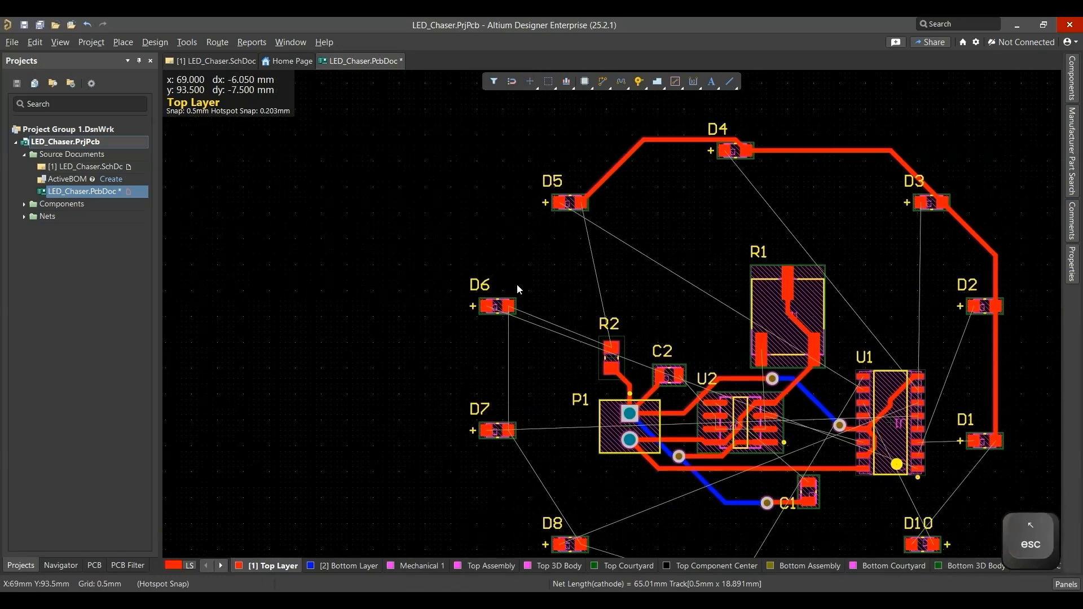
drag(497, 311, 498, 306)
key(space)
key(space)
drag(497, 431, 497, 430)
key(space)
key(space)
right_drag(494, 450, 443, 331)
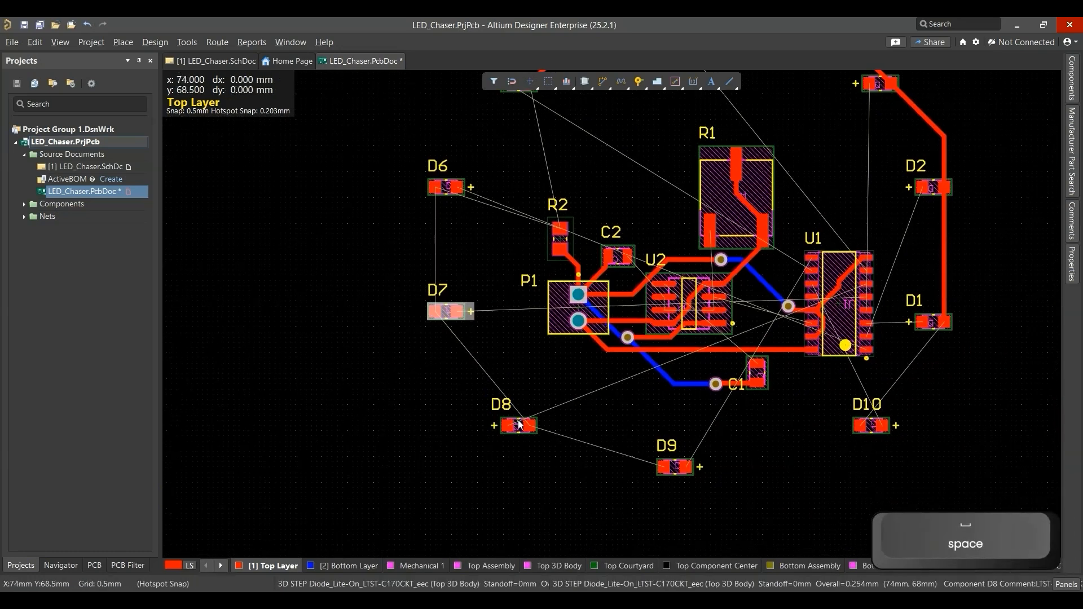
drag(518, 425, 519, 426)
key(space)
key(space)
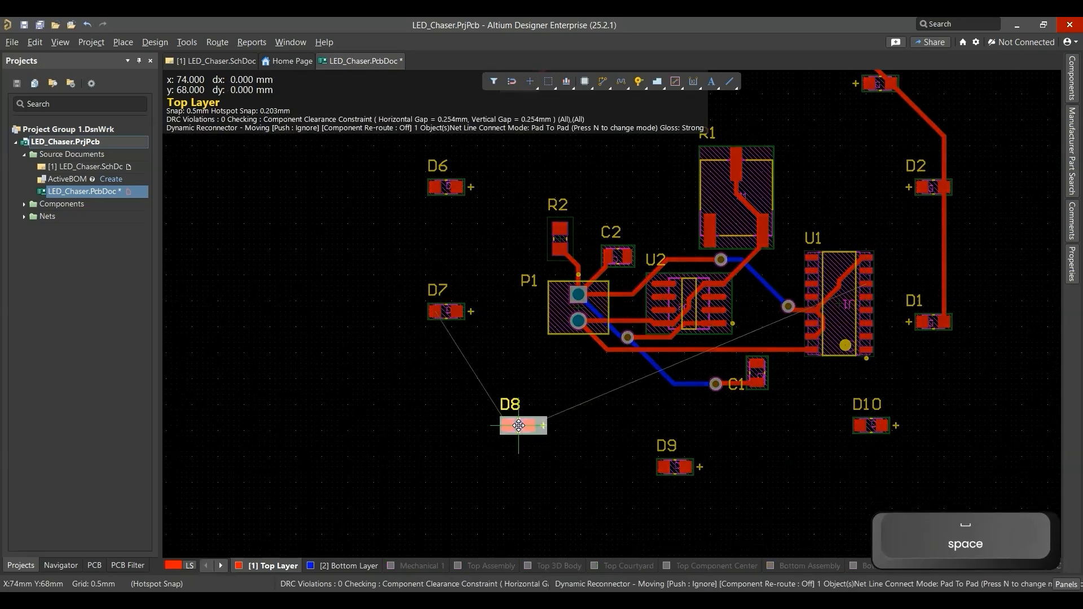
drag(519, 425, 519, 425)
Step: Undo the rotations of D6, D7 and D8
ctrl+scroll(537, 346, down, 3)
right_drag(512, 274, 517, 316)
ctrl+scroll(491, 213, up, 5)
ctrl+scroll(554, 194, up, 2)
ctrl+scroll(557, 198, down, 4)
ctrl+scroll(557, 198, up, 3)
ctrl+scroll(560, 198, down, 1)
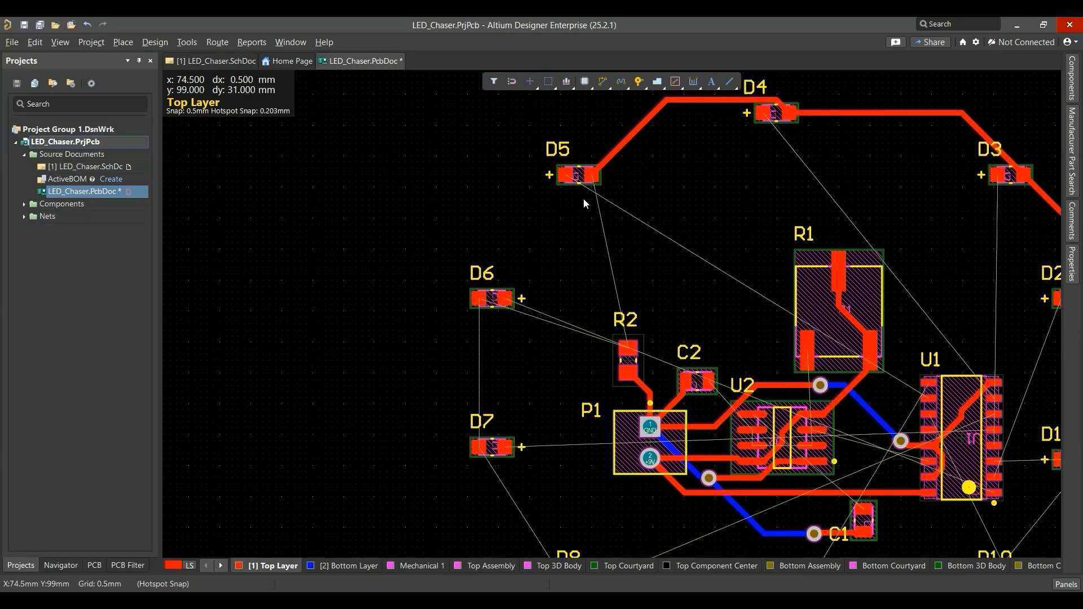
ctrl+scroll(583, 198, up, 2)
key(ctrl+z)
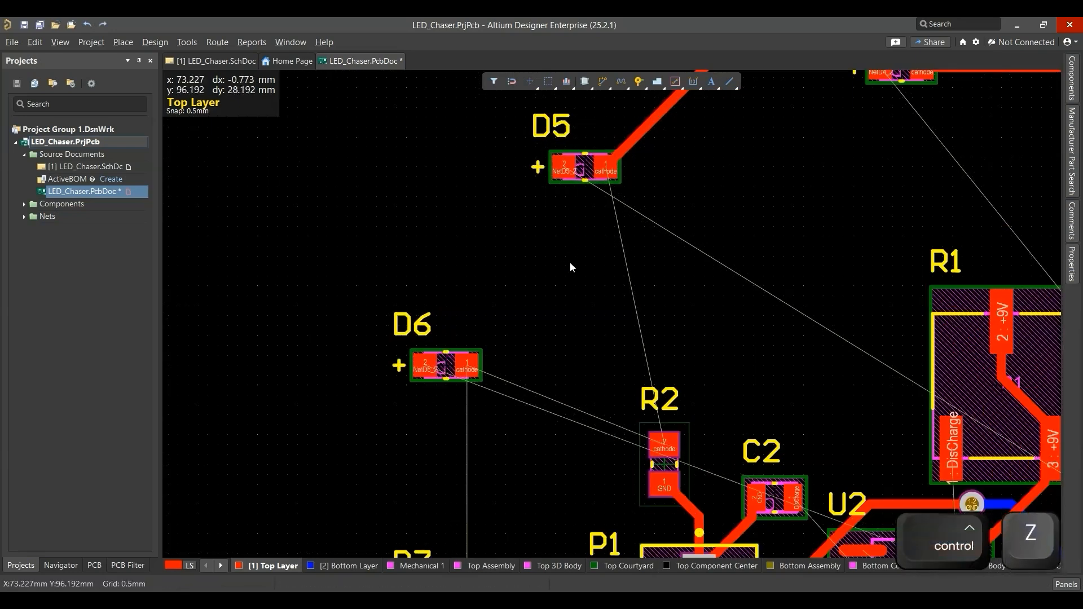
Step: Rotate D5 by 180 degrees and delete the diagonal cathode track segment that led to it
ctrl+scroll(567, 262, down, 2)
ctrl+scroll(557, 203, up, 3)
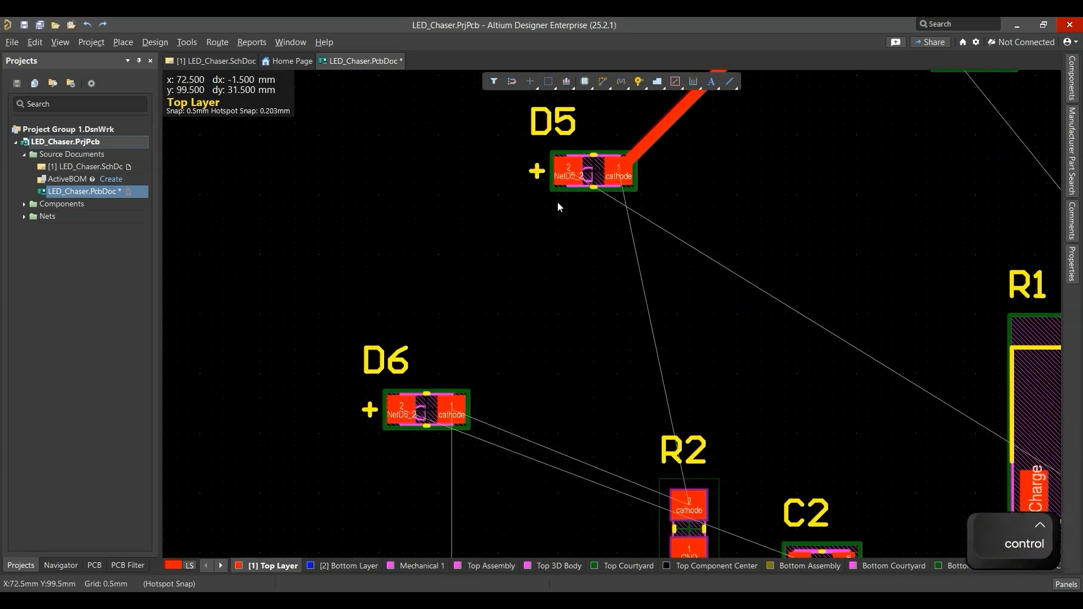
ctrl+scroll(559, 206, down, 2)
ctrl+scroll(581, 195, up, 2)
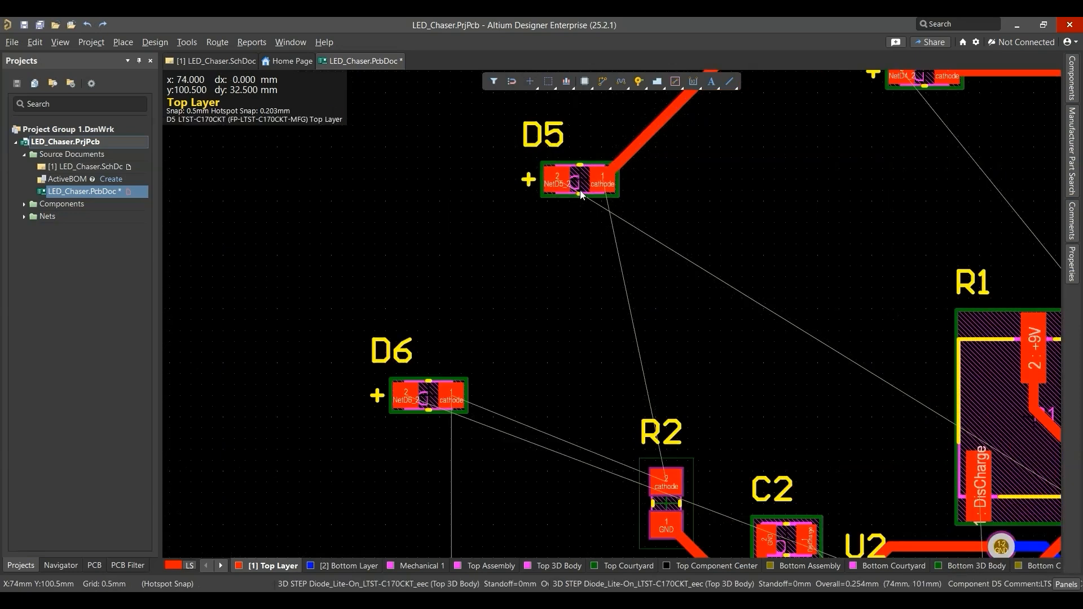
drag(669, 176, 669, 176)
key(space)
click(751, 122)
key(Delete)
Step: Turn D6, D7 and D8 by 180 degrees so their cathode pads face the outside of the ring
ctrl+scroll(728, 175, down, 2)
ctrl+scroll(638, 261, up, 1)
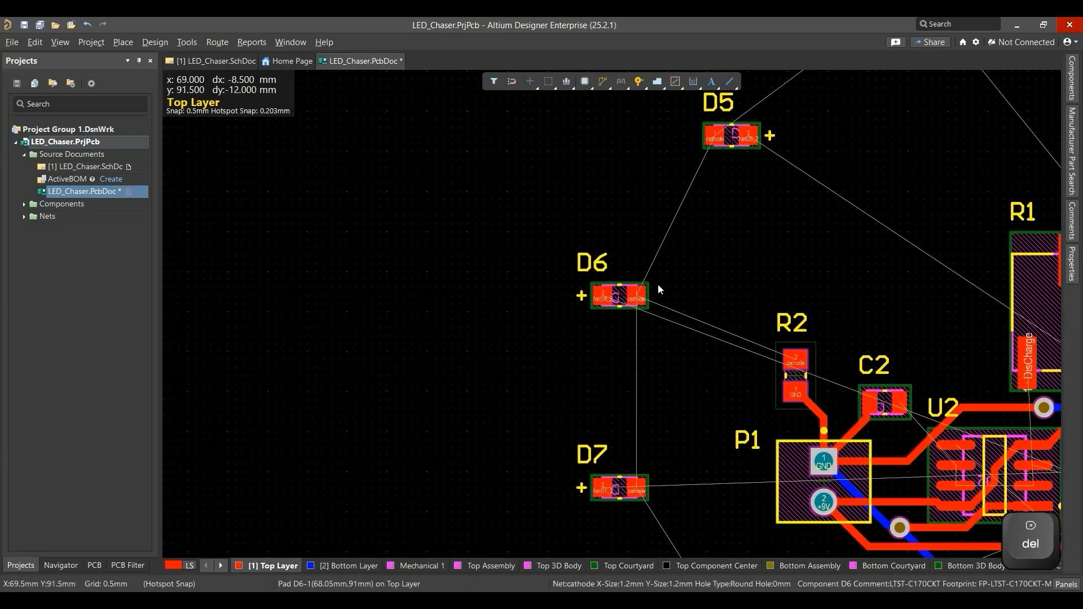
ctrl+scroll(654, 285, down, 2)
ctrl+scroll(587, 261, up, 1)
drag(644, 294, 650, 430)
key(space)
key(space)
right_drag(656, 451, 606, 330)
drag(674, 430, 674, 430)
key(space)
key(space)
click(838, 475)
right_drag(806, 442, 691, 415)
click(699, 393)
right_drag(657, 377, 707, 567)
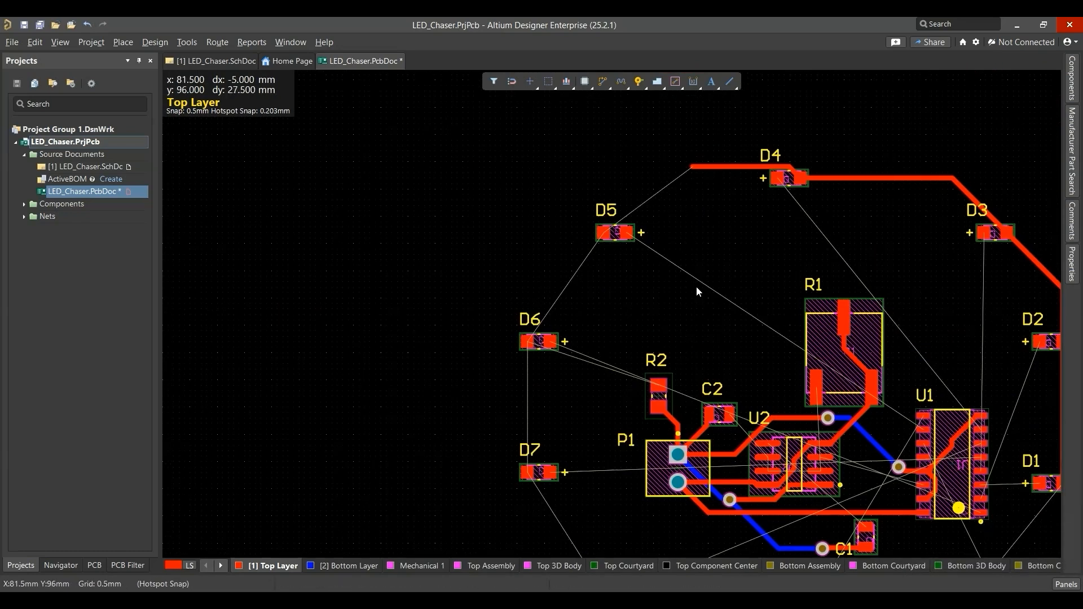
Step: Extend the open cathode track end near D4 to D5 pin 1, and route on from there to D6 pin 1
ctrl+scroll(696, 291, up, 3)
key(ctrl+w)
click(720, 207)
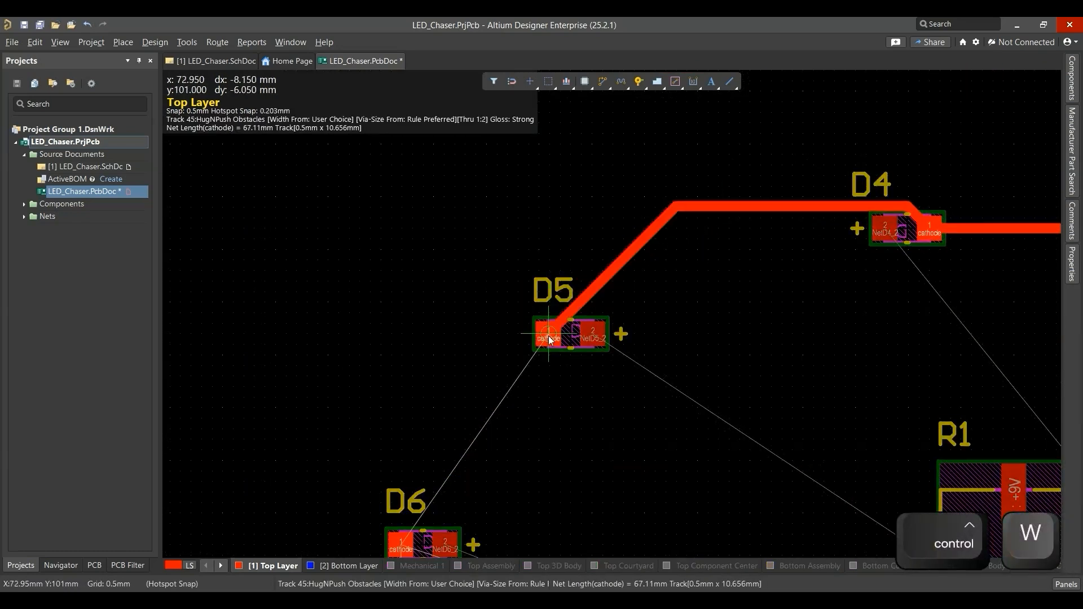
click(549, 337)
right_drag(640, 231, 713, 154)
ctrl+scroll(677, 226, down, 1)
click(634, 255)
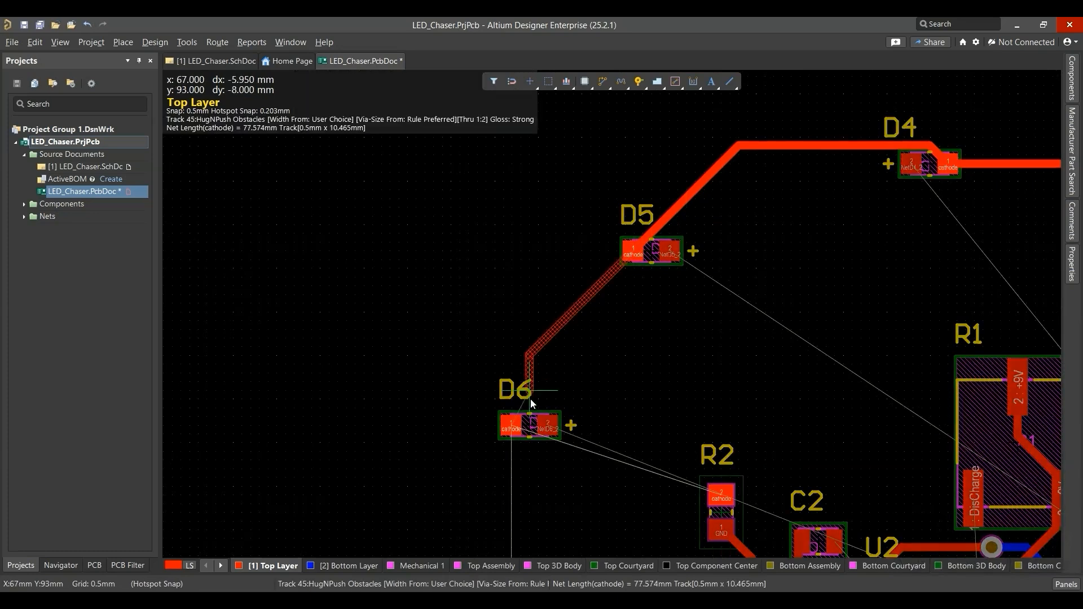
click(511, 425)
Step: Route the cathode track straight down from D6 to D7 pin 1 and on to D8 pin 1
ctrl+scroll(601, 317, down, 2)
right_drag(601, 318, 583, 248)
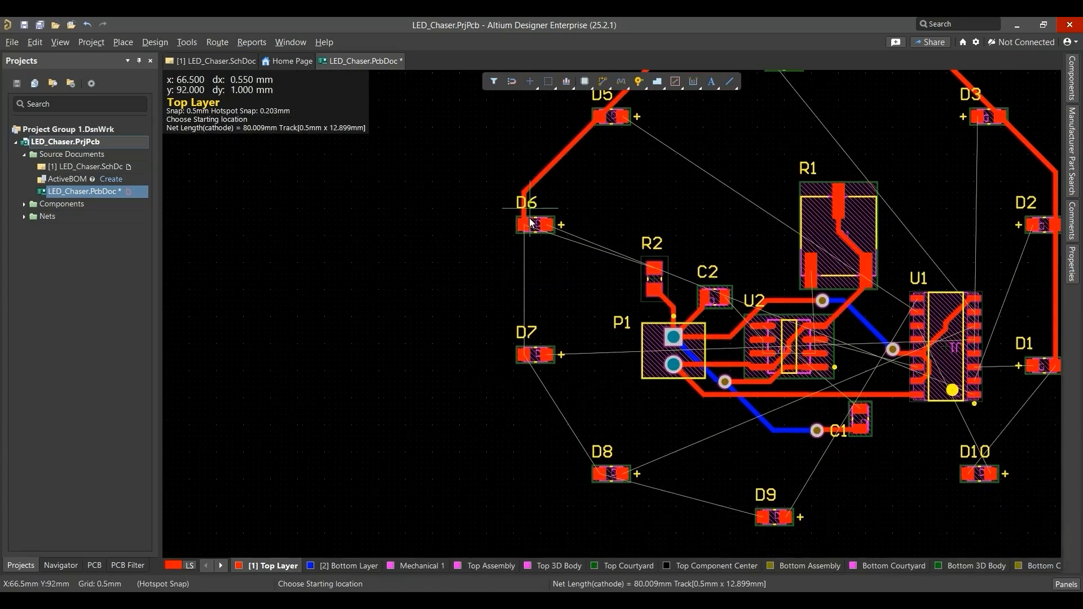
click(524, 227)
click(524, 356)
click(523, 356)
click(599, 474)
Step: Route the cathode track from D8 to D9 pin 1, with the diagonal at D8 and a horizontal run into D9
click(601, 477)
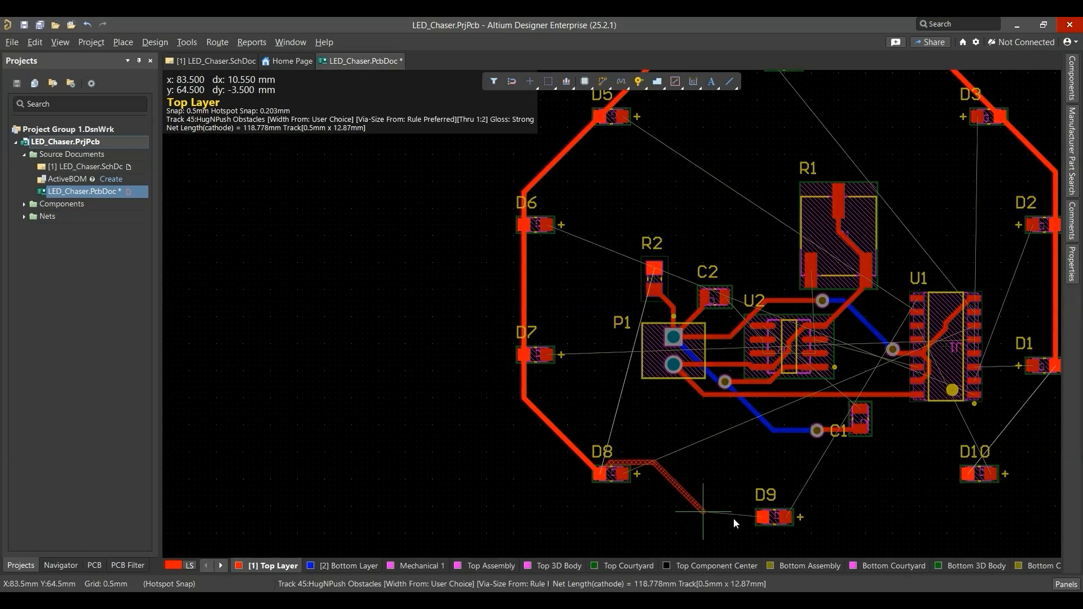
key(space)
click(764, 517)
right_drag(750, 429, 581, 364)
ctrl+scroll(618, 441, up, 7)
right_drag(705, 351, 669, 295)
ctrl+scroll(668, 294, down, 4)
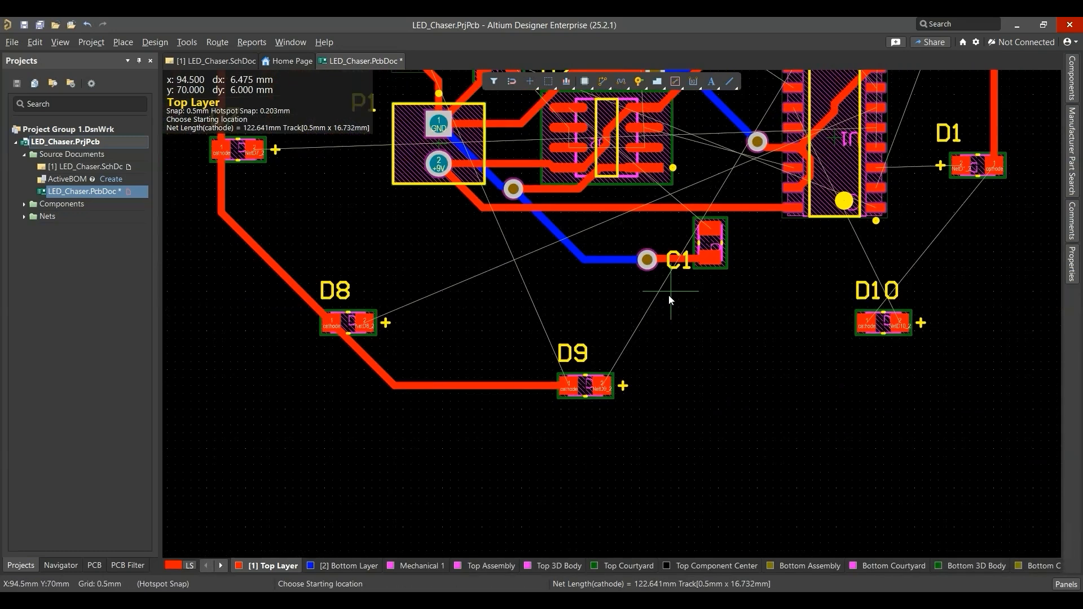
Step: Route the cathode track from D9 pin 1 to D10 pin 1, end routing and save the PCB
click(615, 371)
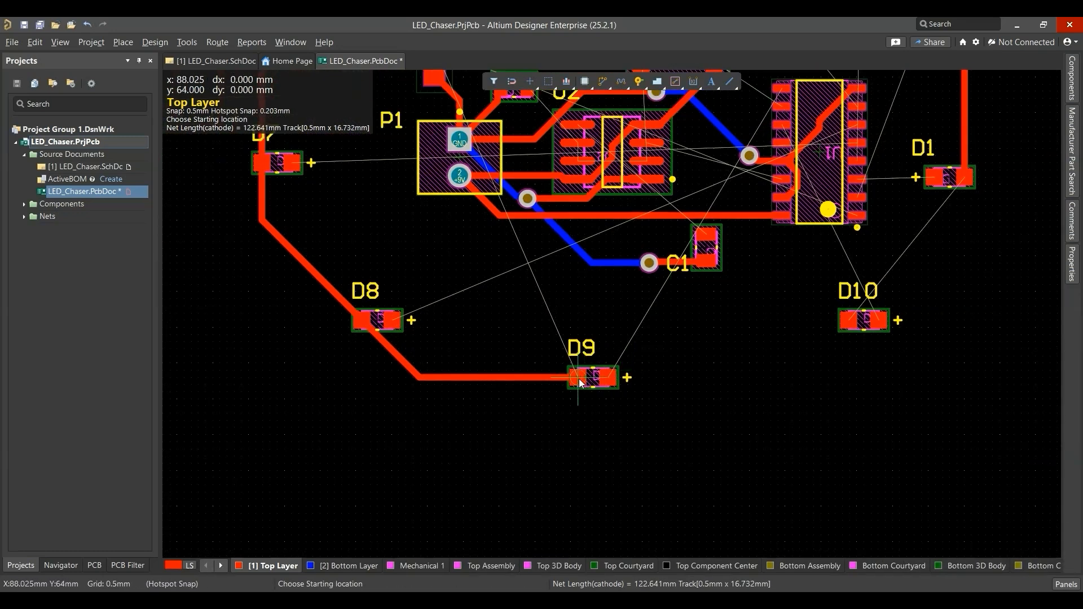
click(851, 320)
ctrl+scroll(778, 347, down, 2)
right_click(774, 370)
key(ctrl+s)
Step: Check the routed cathode ring in the 3D view, return to the 2D layout and save the PCB
ctrl+scroll(829, 302, up, 3)
right_drag(830, 302, 852, 257)
ctrl+scroll(1002, 231, down, 3)
right_drag(1002, 231, 895, 305)
ctrl+scroll(895, 306, up, 3)
ctrl+scroll(851, 252, down, 6)
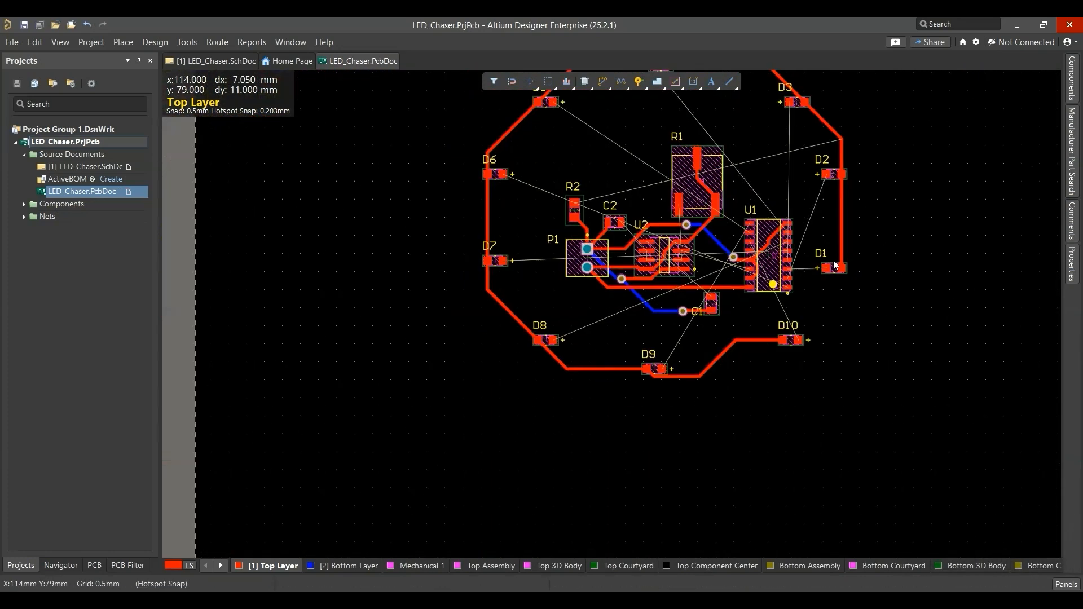
key(3)
ctrl+scroll(723, 277, up, 4)
ctrl+scroll(694, 305, down, 2)
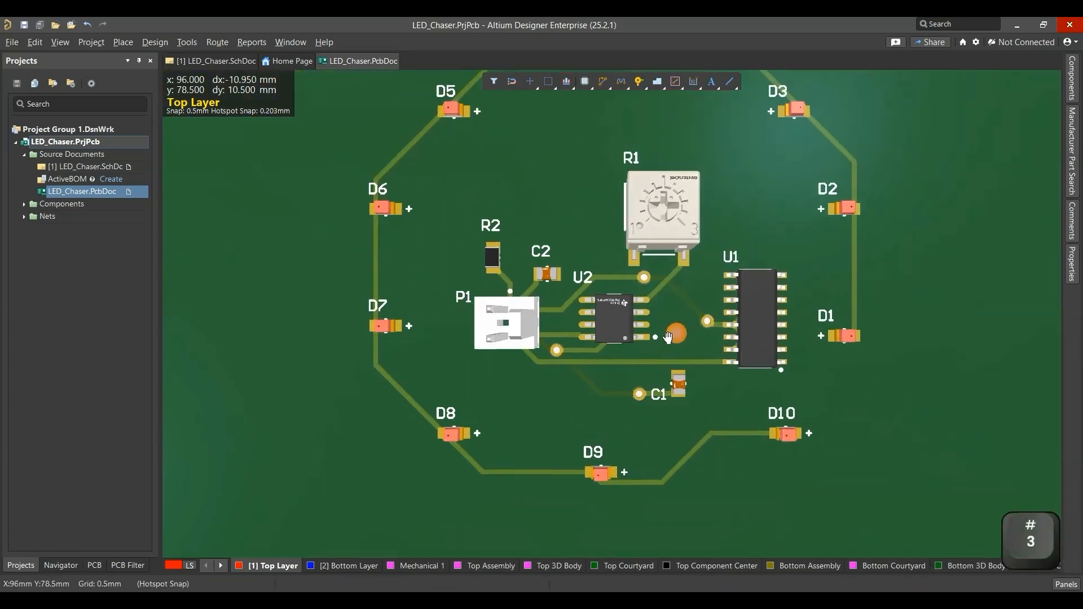
key(2)
ctrl+scroll(666, 316, down, 3)
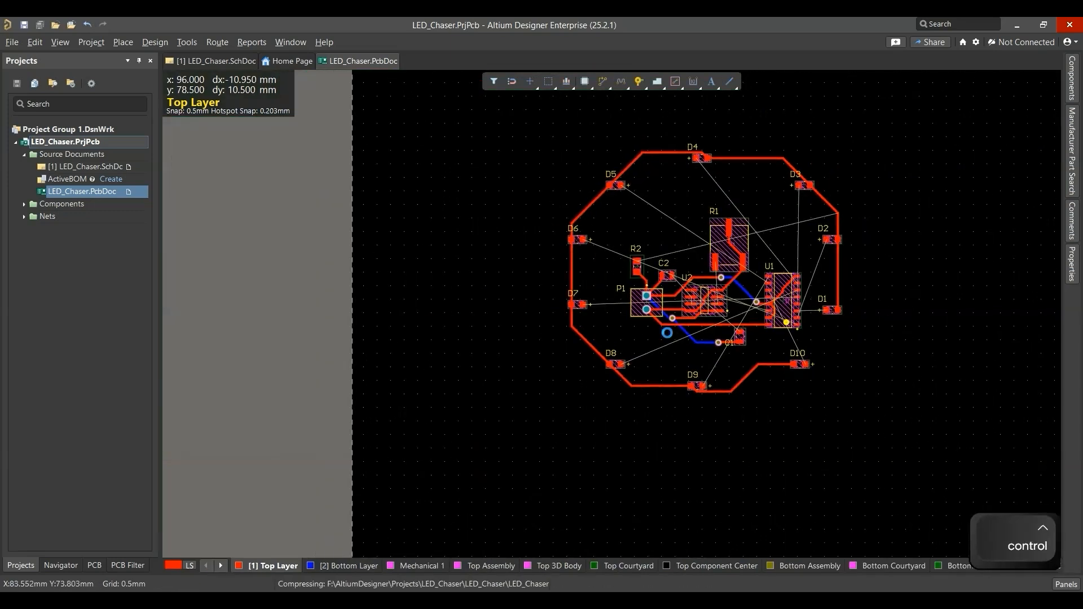
key(ctrl+s)
Step: Highlight the DisCharge net around U2 to see which of its pads need connecting
ctrl+scroll(656, 279, up, 5)
ctrl+scroll(656, 279, up, 4)
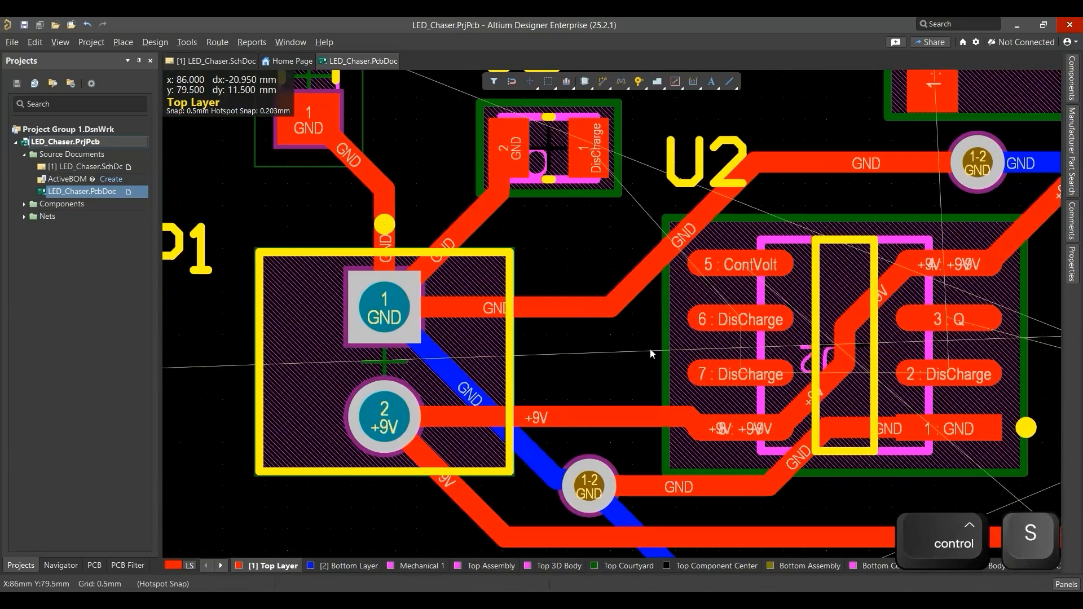
ctrl+scroll(717, 314, down, 2)
ctrl+scroll(717, 313, up, 3)
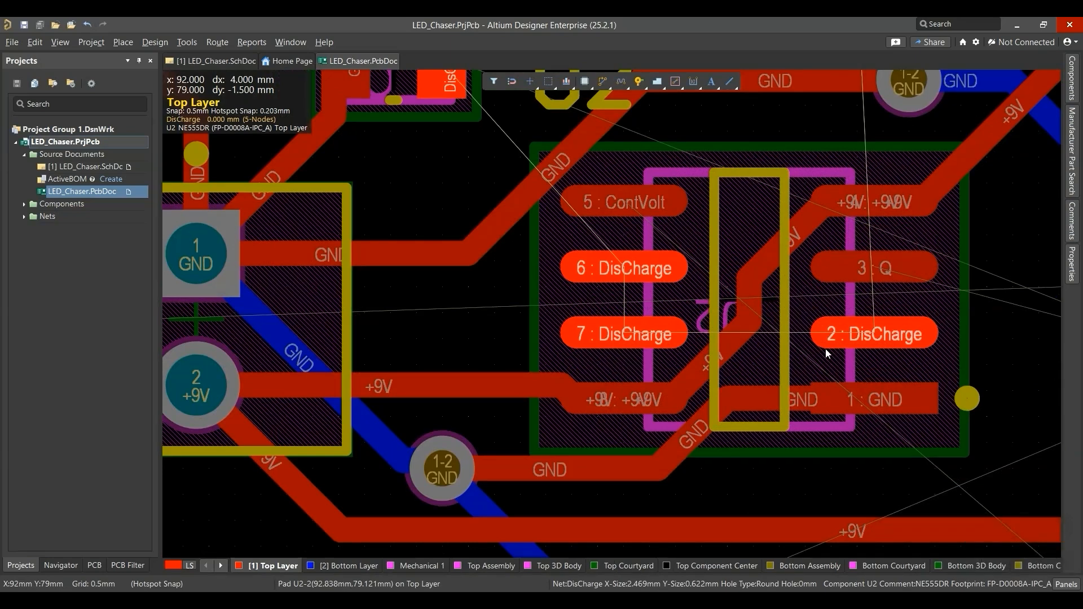
key(Escape)
click(807, 350)
click(489, 299)
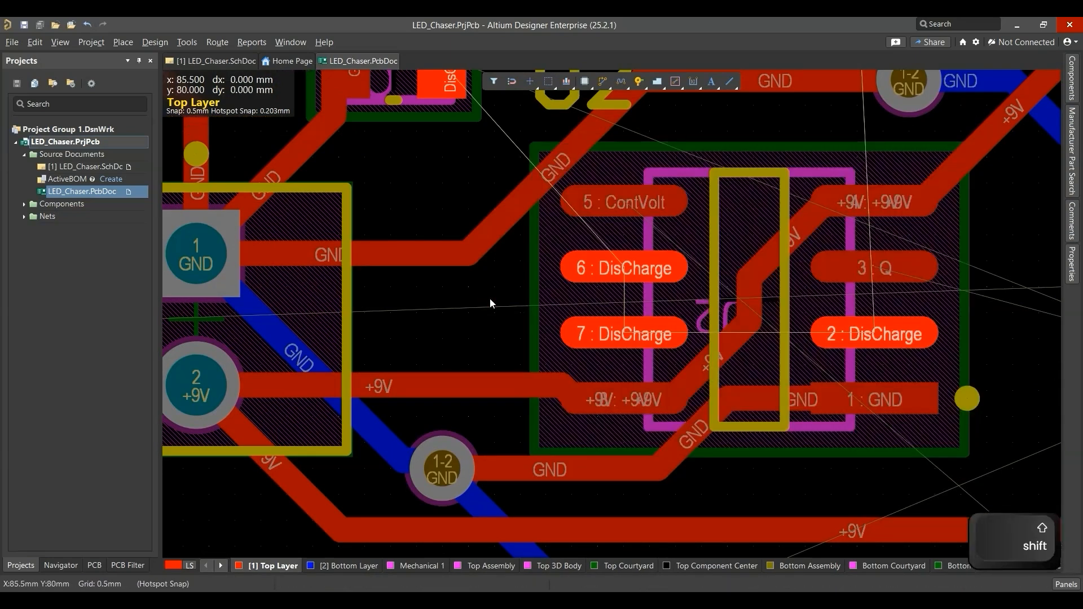
Step: Clear the net highlighting and route a straight top-layer DisCharge track from U2 pin 6 to pin 7
key(shift+c)
key(ctrl+w)
click(628, 266)
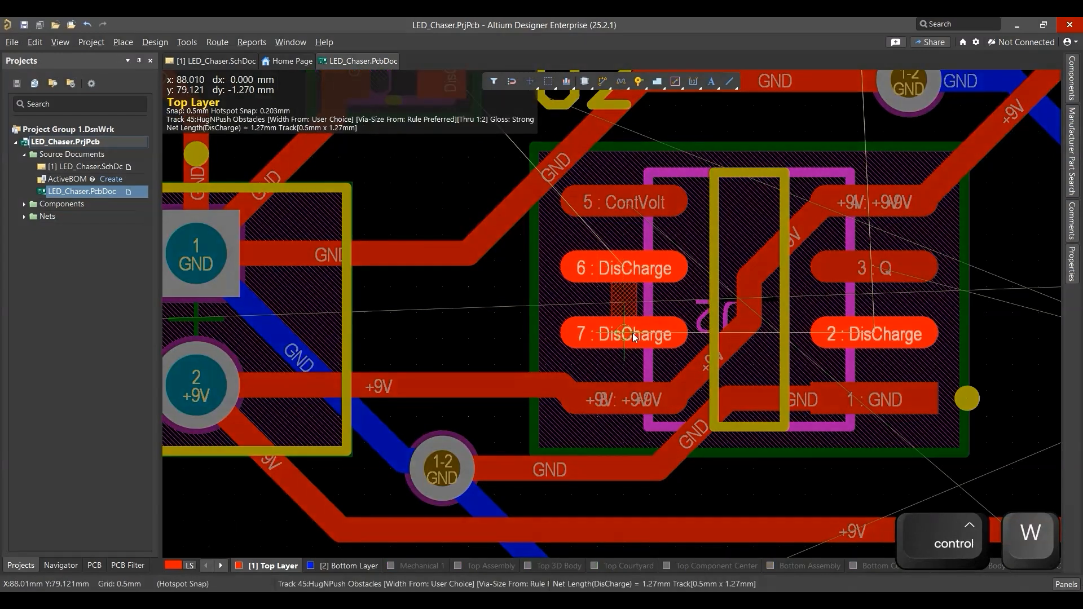
click(632, 332)
ctrl+scroll(632, 333, down, 2)
ctrl+scroll(523, 274, down, 1)
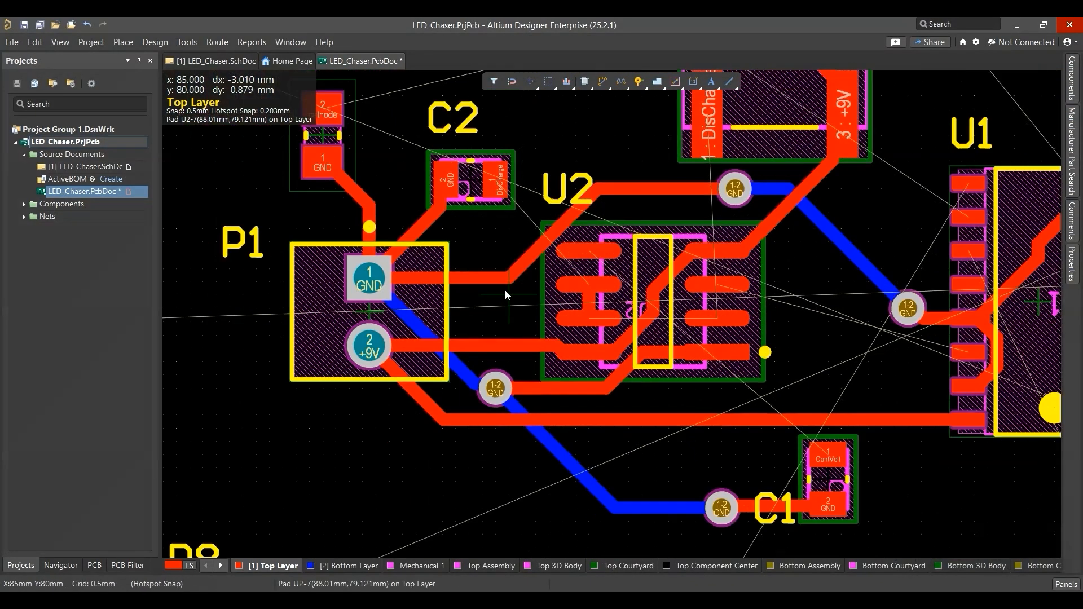
Step: Highlight the DisCharge net from U2 pin 2 and examine the possible paths between pins 7 and 2
ctrl+scroll(523, 274, up, 1)
ctrl+scroll(524, 225, down, 1)
ctrl+scroll(754, 287, up, 3)
ctrl+scroll(754, 273, down, 3)
ctrl+scroll(755, 274, down, 3)
ctrl+shift+click(750, 297)
ctrl+scroll(750, 297, down, 1)
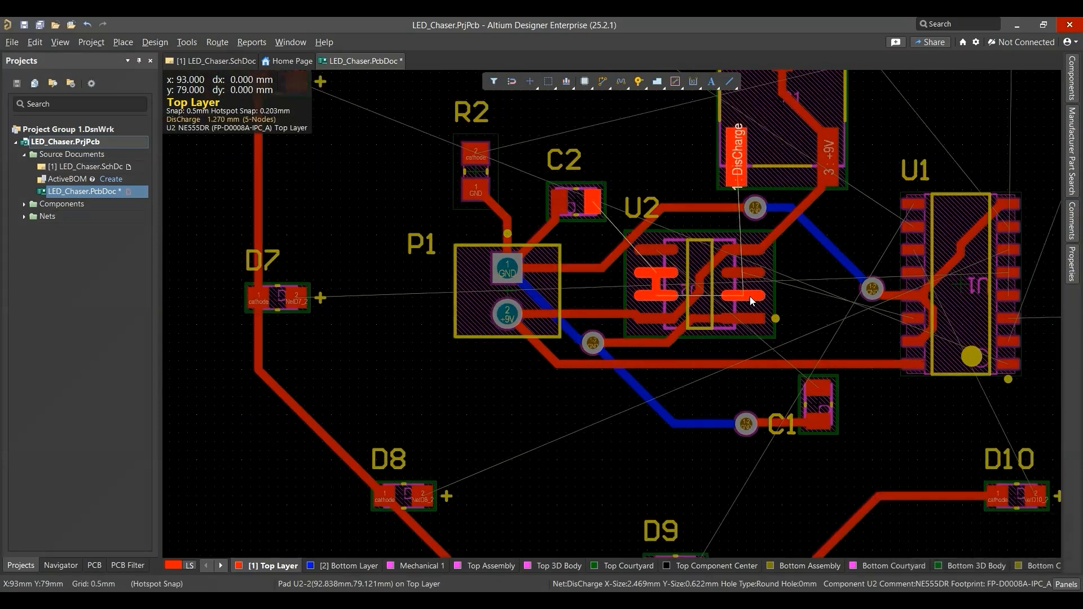
ctrl+scroll(722, 316, down, 2)
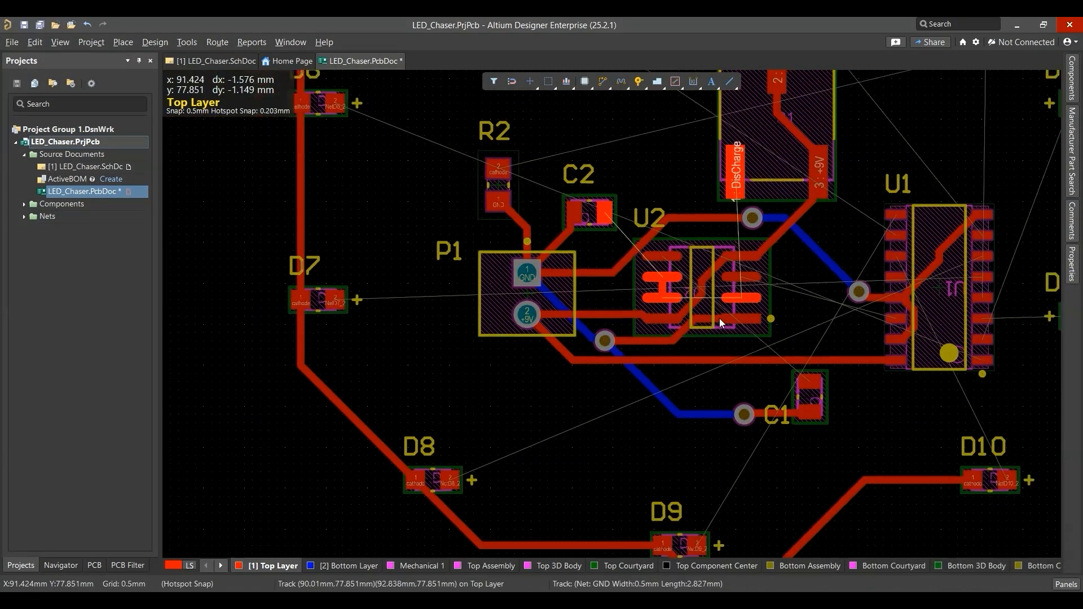
ctrl+scroll(594, 363, up, 3)
ctrl+scroll(589, 366, up, 7)
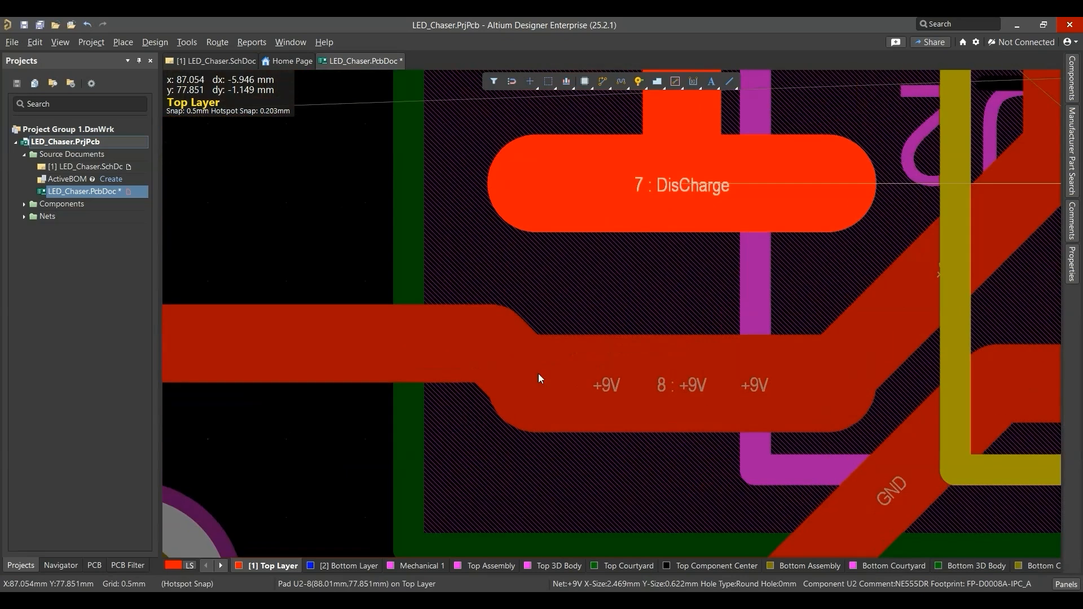
ctrl+scroll(589, 319, down, 5)
right_drag(601, 317, 536, 337)
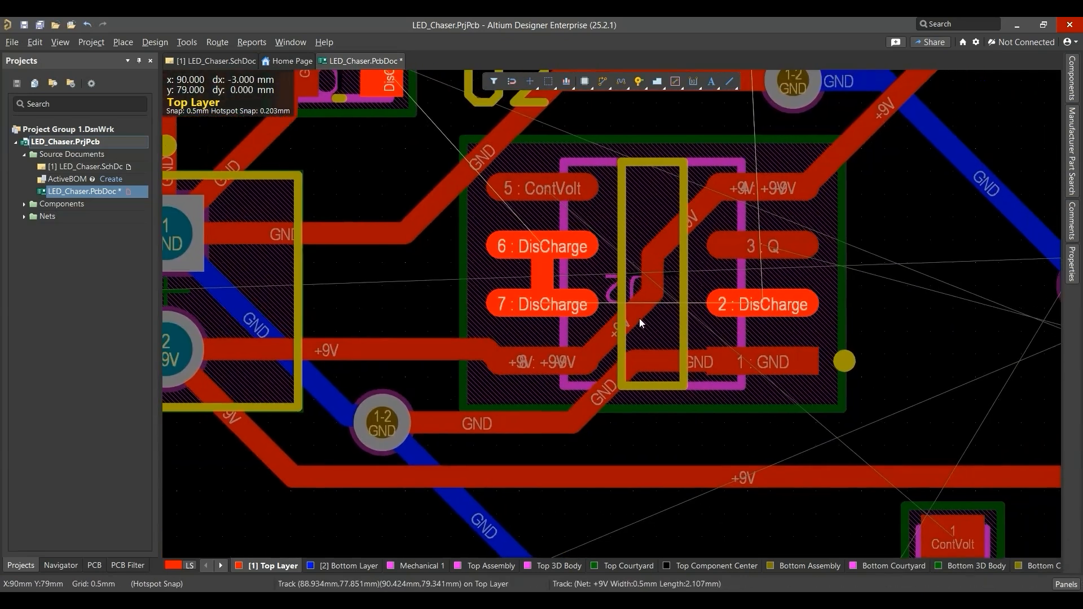
click(713, 324)
click(930, 313)
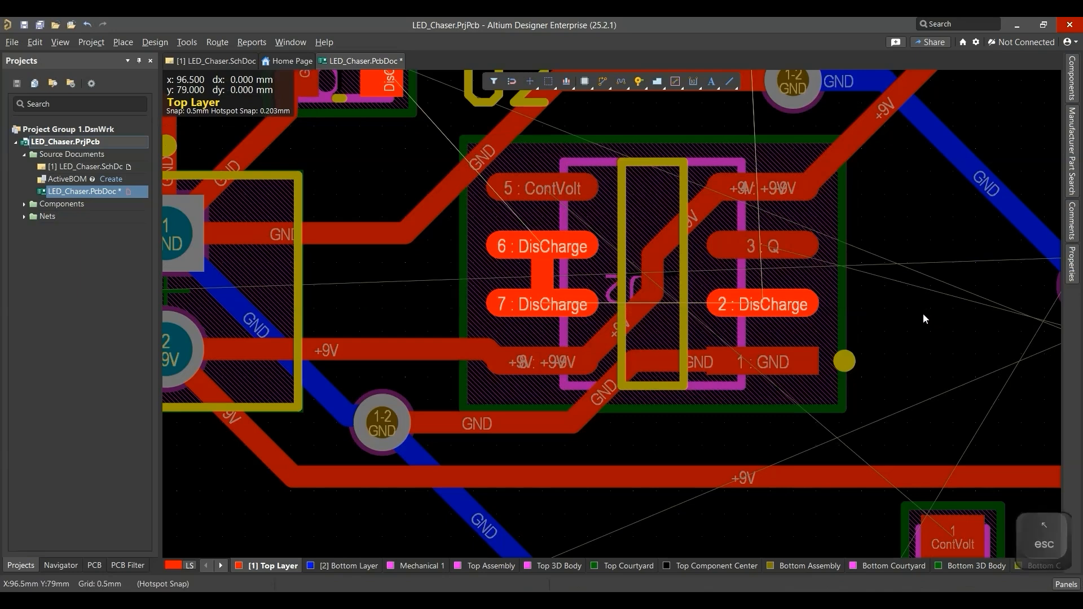
Step: Try to route DisCharge from U2 pin 2 through a via to the bottom layer and back up through a second via inside U2
ctrl+scroll(761, 300, up, 1)
key(ctrl+w)
click(760, 300)
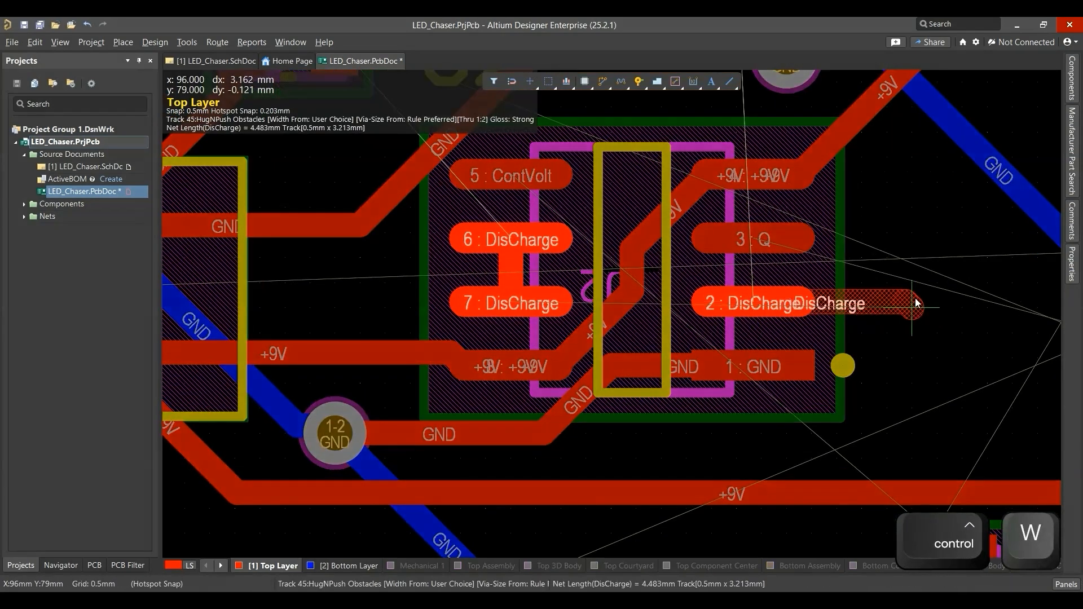
key(plus)
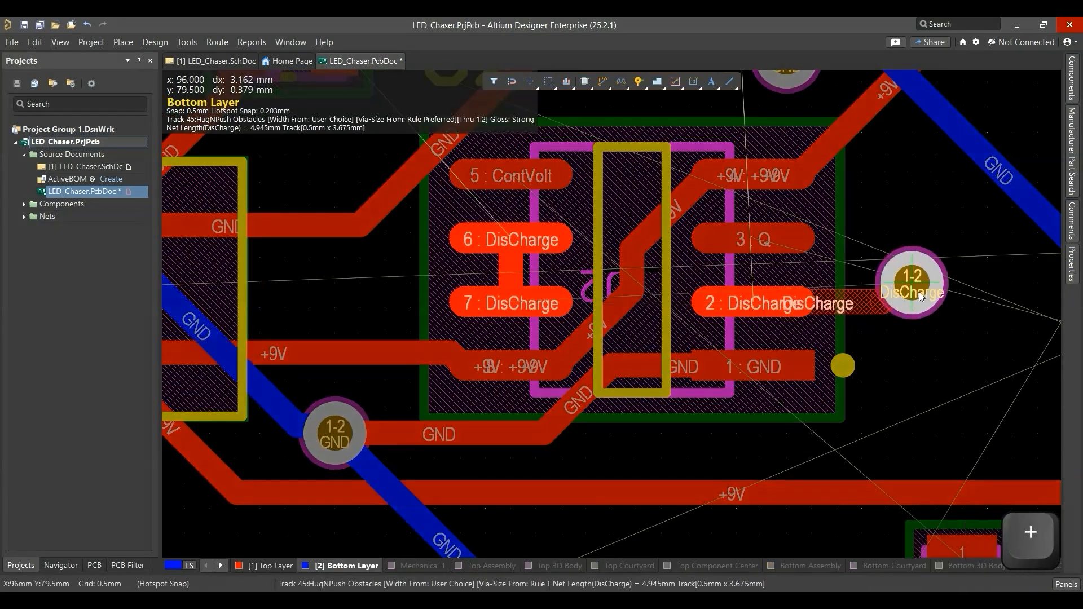
click(921, 292)
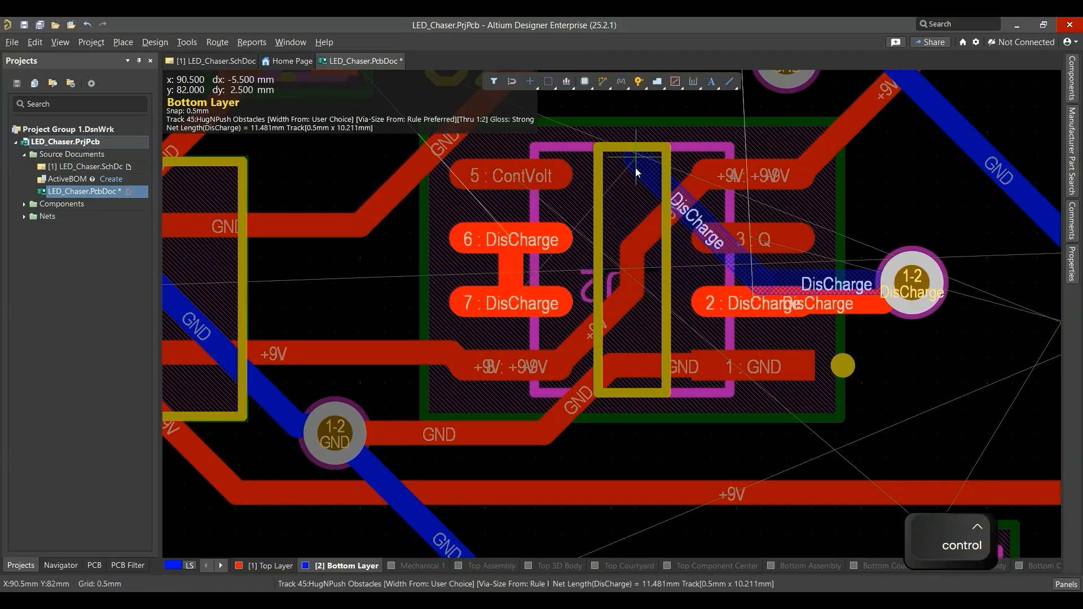
ctrl+shift+scroll(636, 171, up, 1)
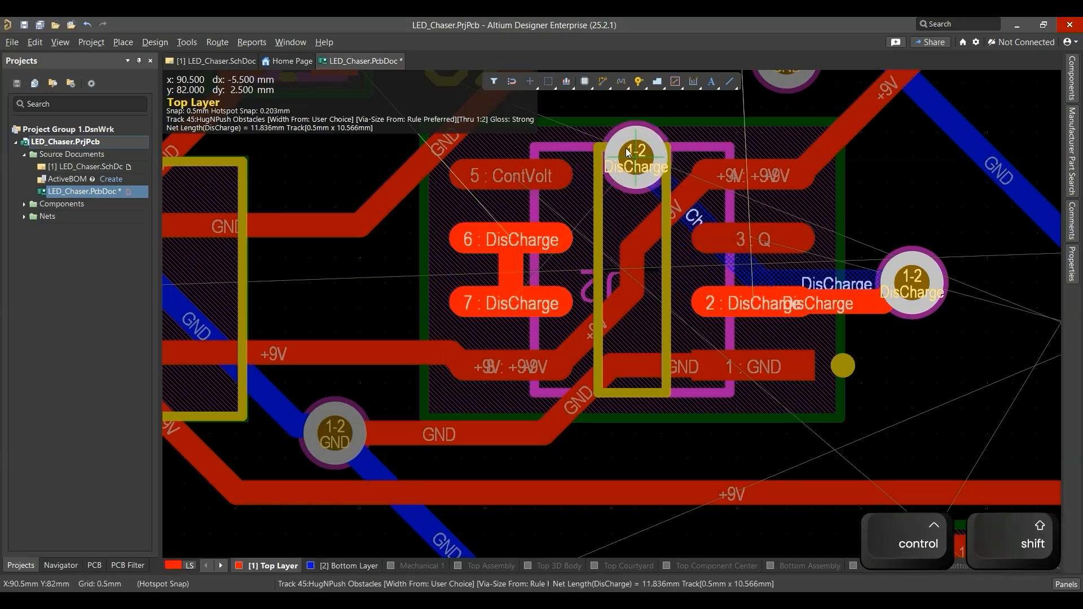
click(627, 151)
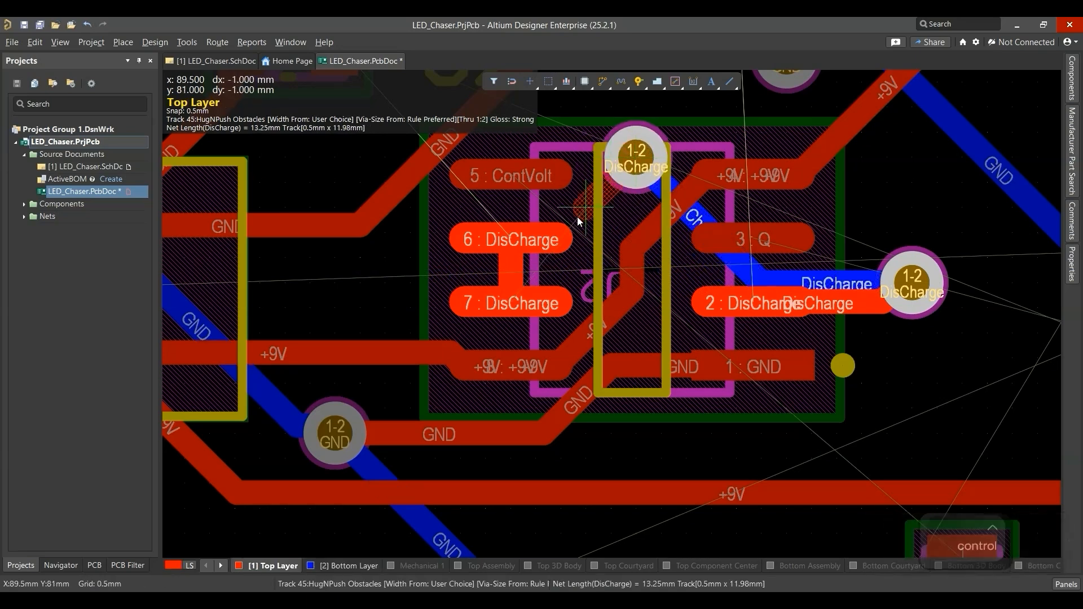
key(Escape)
key(ctrl+z)
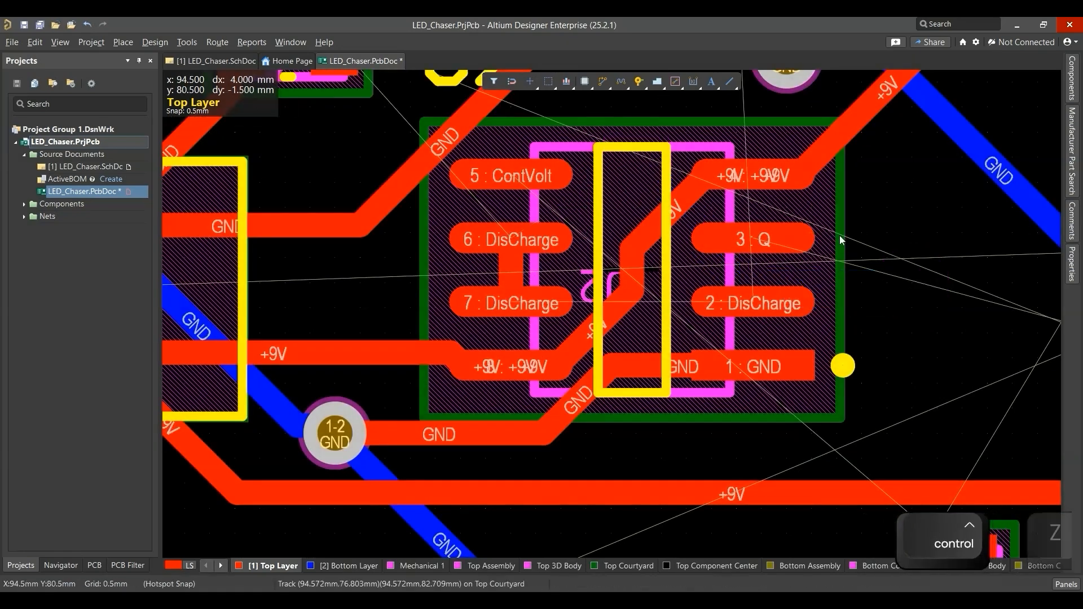
Step: Route DisCharge from U2 pin 6 to a via in the gap between P1 and U2, switching to the bottom layer
ctrl+scroll(841, 240, down, 4)
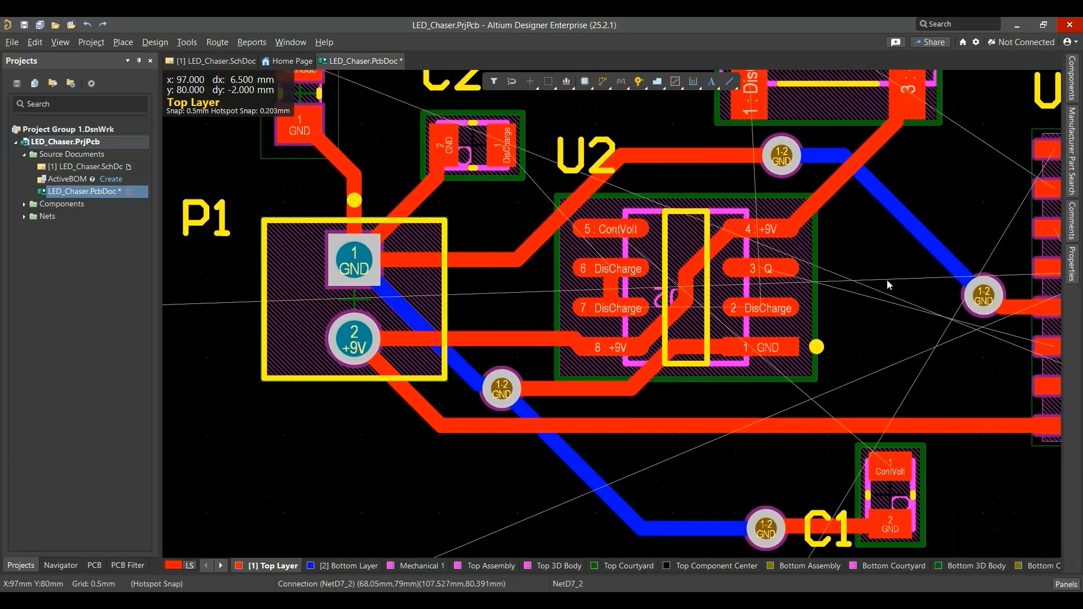
key(ctrl+w)
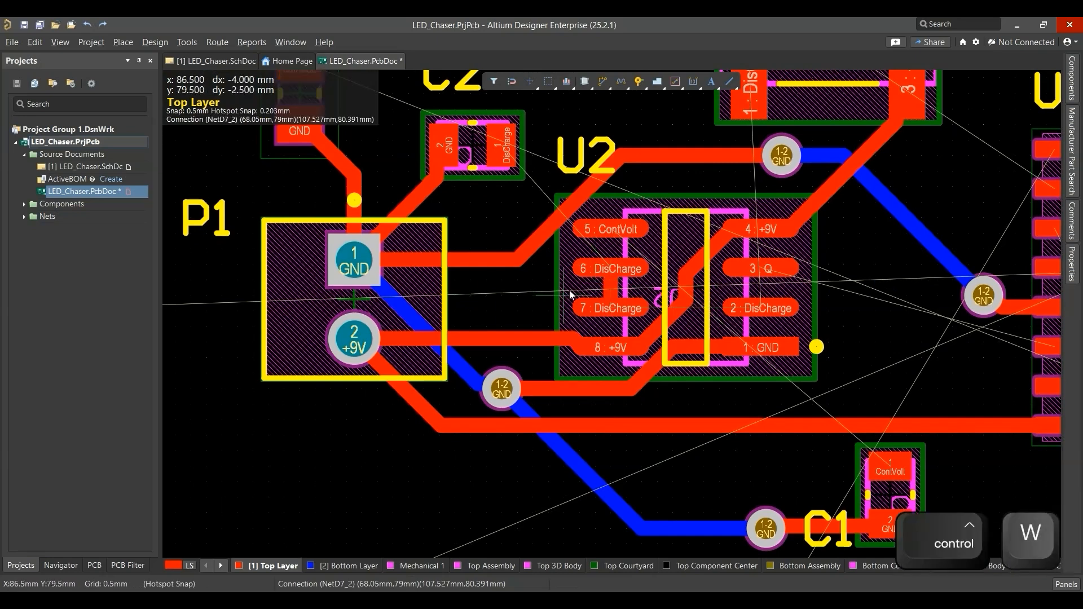
ctrl+scroll(570, 290, up, 1)
click(610, 269)
ctrl+shift+scroll(487, 304, down, 1)
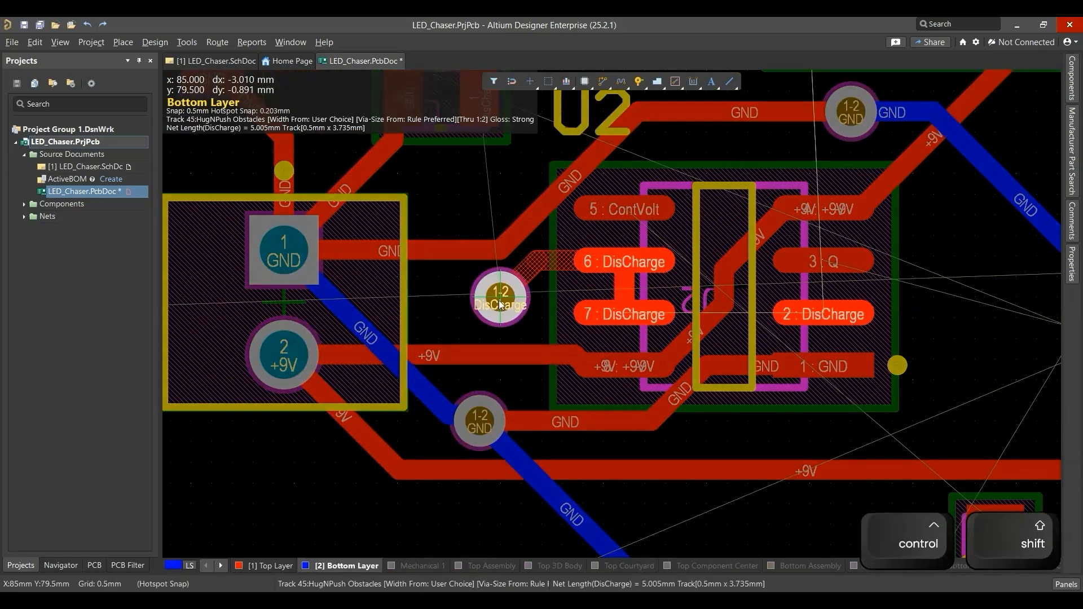
click(487, 303)
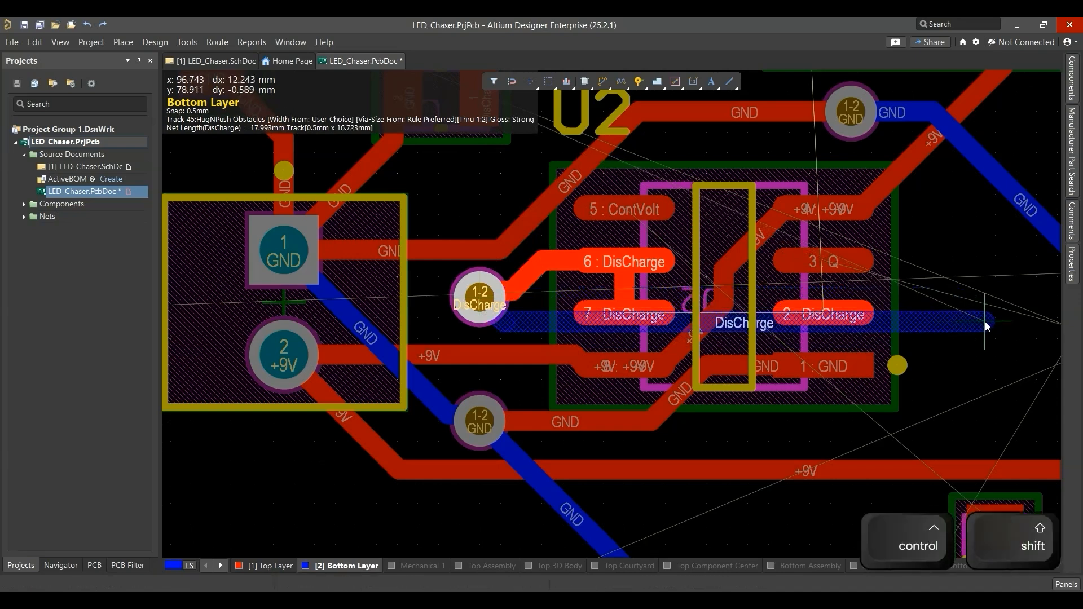
Step: Run the bottom-layer DisCharge track beneath U2 to a via beyond pin 2, and finish on the top layer at pin 2
ctrl+shift+scroll(996, 337, down, 1)
click(996, 338)
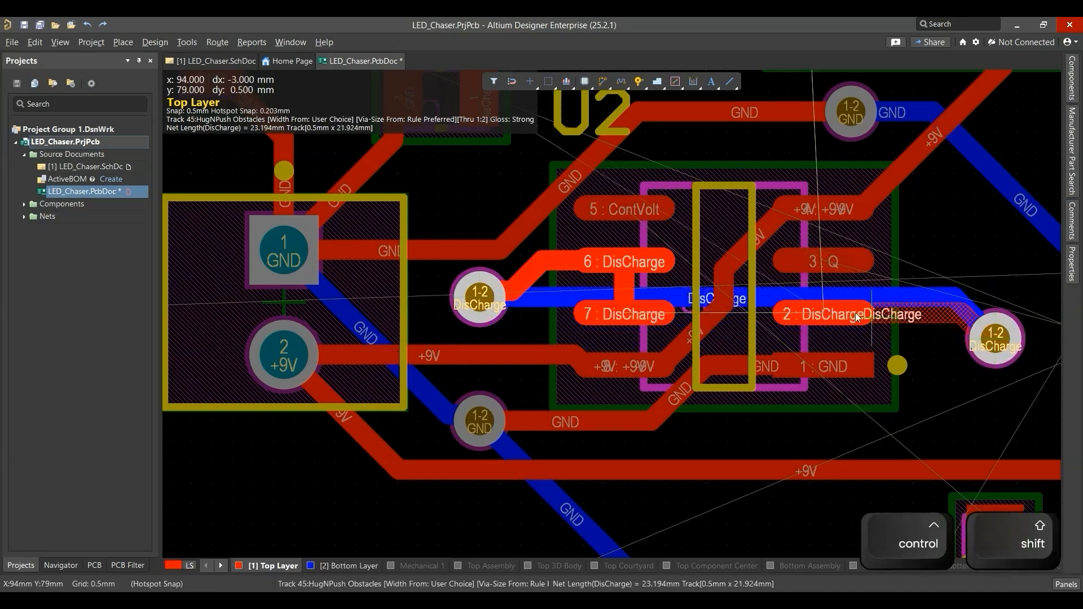
ctrl+scroll(838, 316, up, 3)
click(835, 317)
ctrl+scroll(834, 318, down, 3)
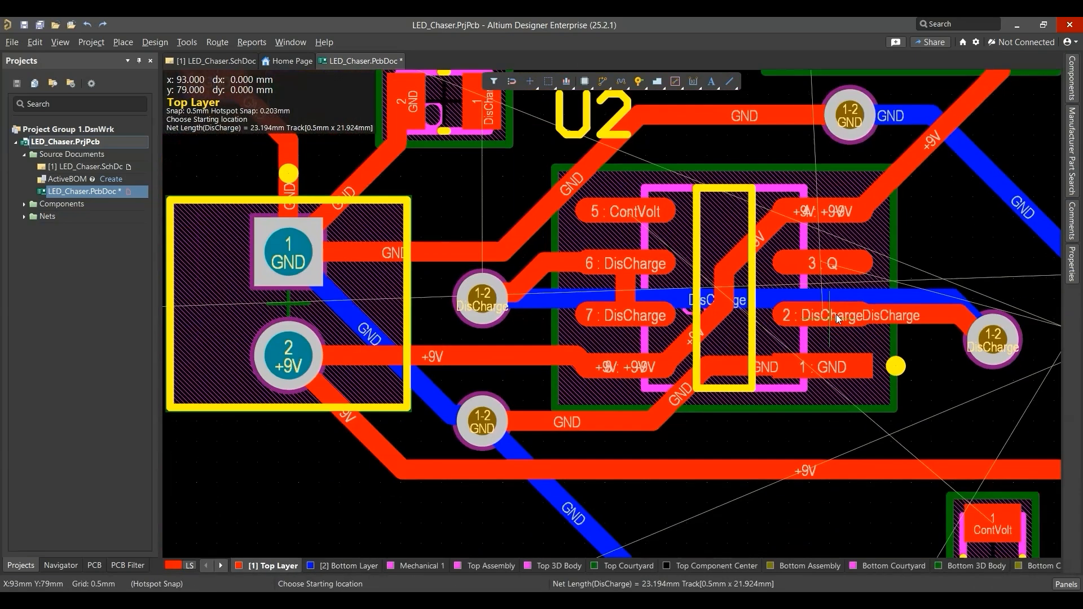
Step: Inspect the new bottom-layer track in 3D with the board flipped, flip it back and return to the 2D layout
key(3)
key(ctrl+f)
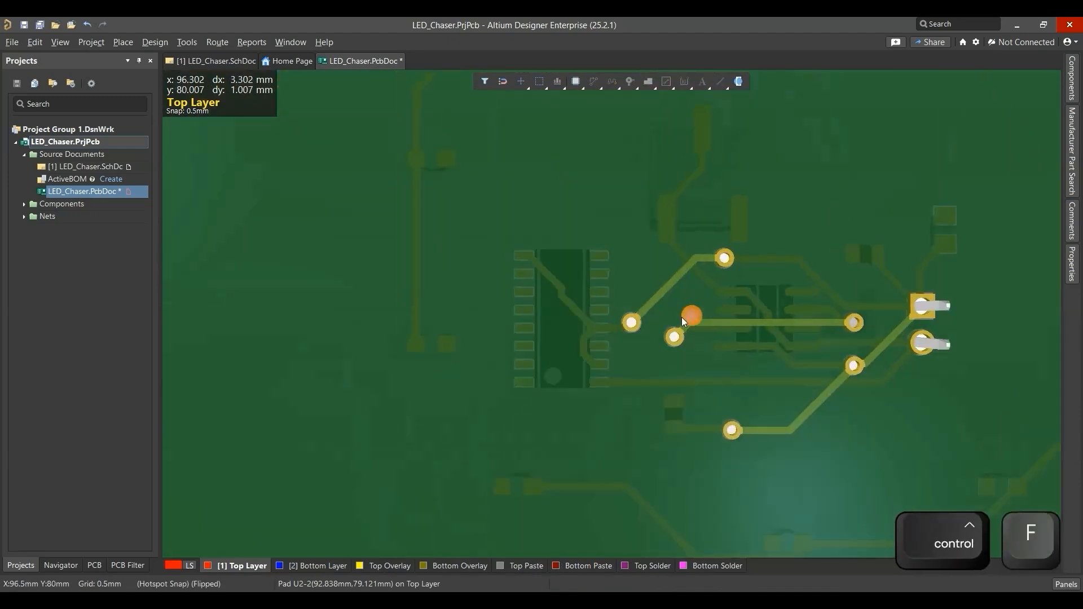
key(ctrl+f)
key(w)
key(Escape)
key(2)
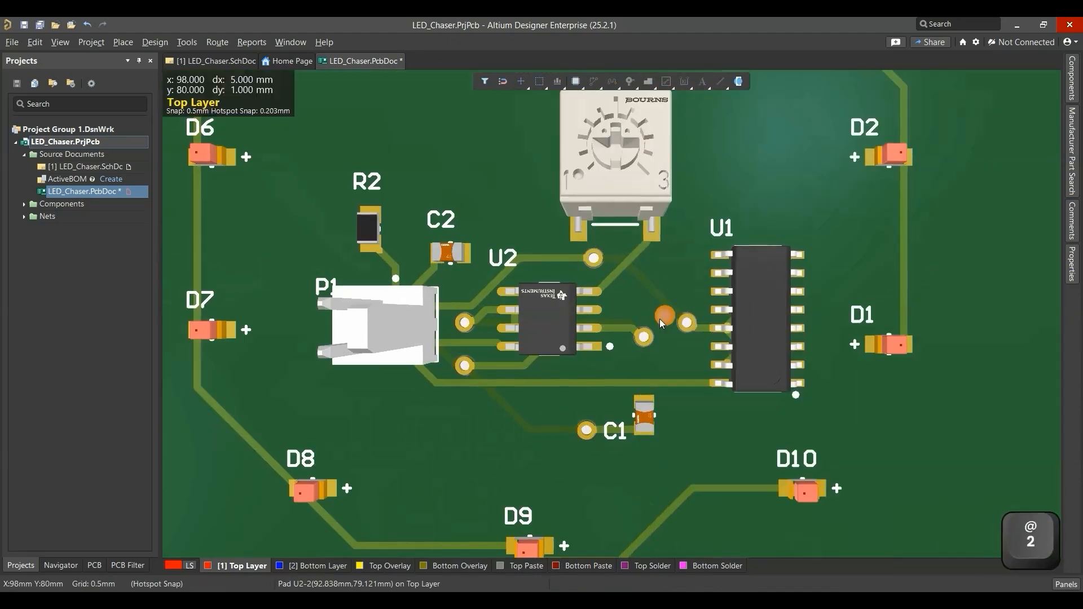
Step: Reroute the top-layer DisCharge track from the via beside P1 to U2 pin 7 instead of pin 6, and end routing
ctrl+scroll(659, 319, up, 5)
ctrl+scroll(445, 291, down, 2)
key(ctrl+w)
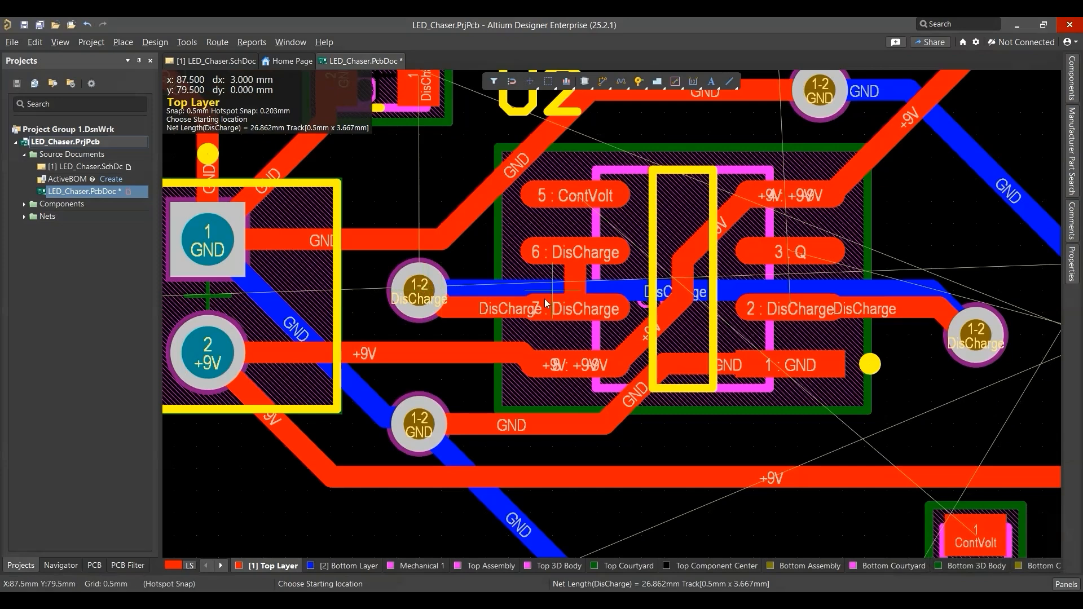
ctrl+scroll(975, 301, up, 1)
ctrl+scroll(977, 296, down, 4)
ctrl+scroll(795, 274, up, 3)
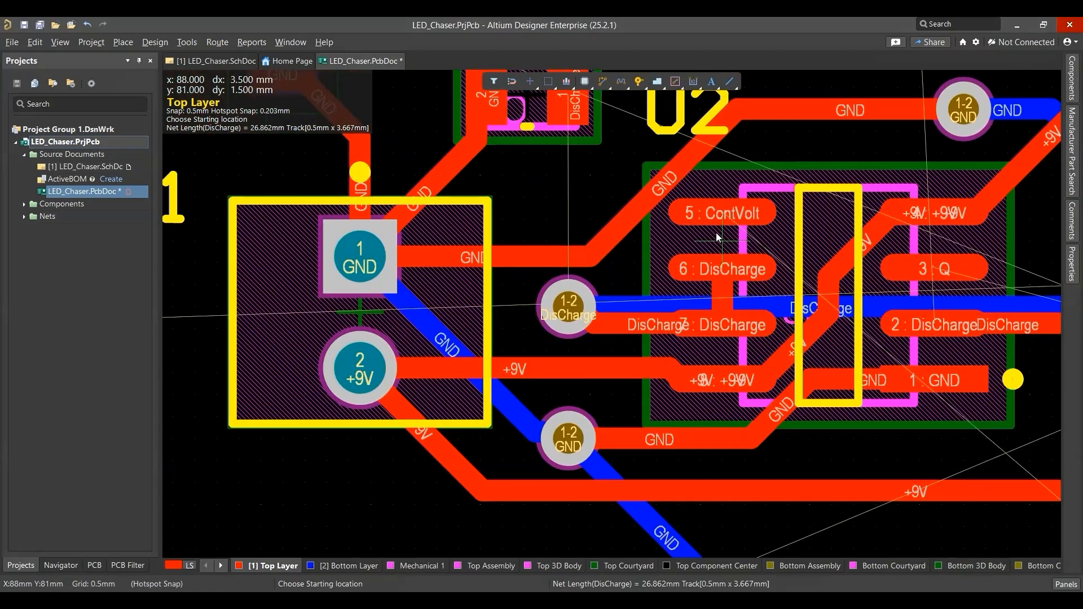
key(Escape)
Step: Highlight the ContVolt net, examine the path from U2 pin 5 to C1 pin 1, and clear the highlighting
ctrl+scroll(716, 232, down, 3)
ctrl+scroll(666, 263, up, 4)
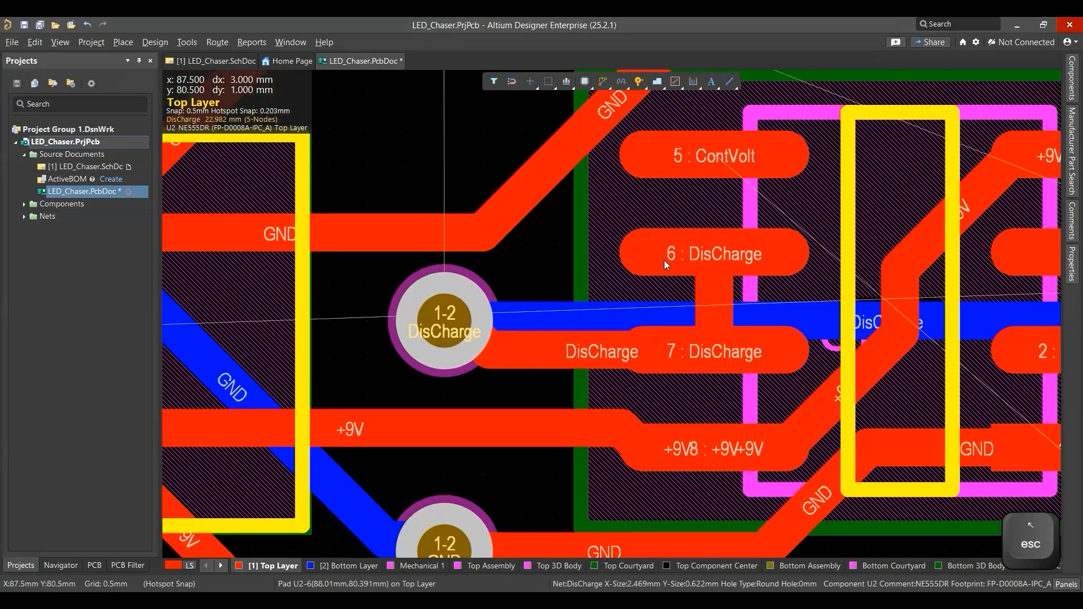
ctrl+scroll(664, 260, down, 5)
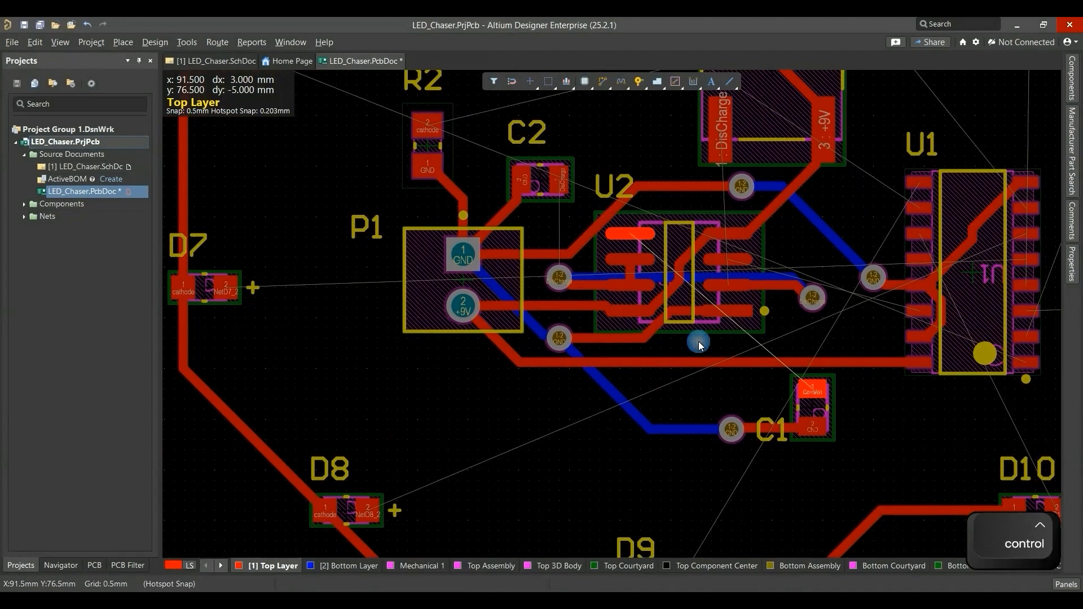
ctrl+scroll(700, 366, up, 2)
ctrl+scroll(727, 253, down, 1)
right_drag(727, 253, 720, 348)
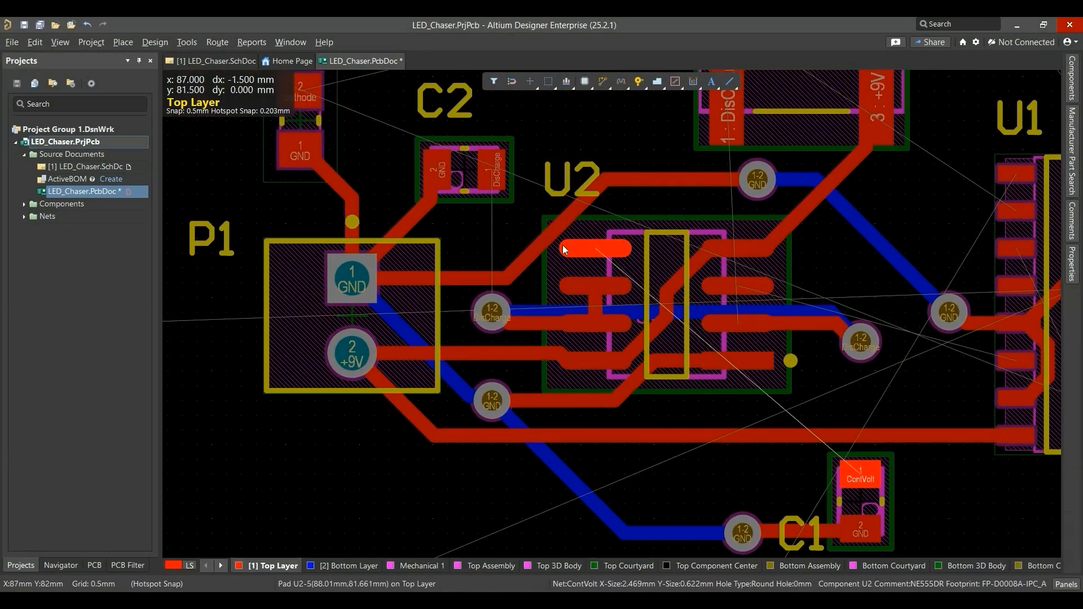
ctrl+scroll(509, 197, up, 2)
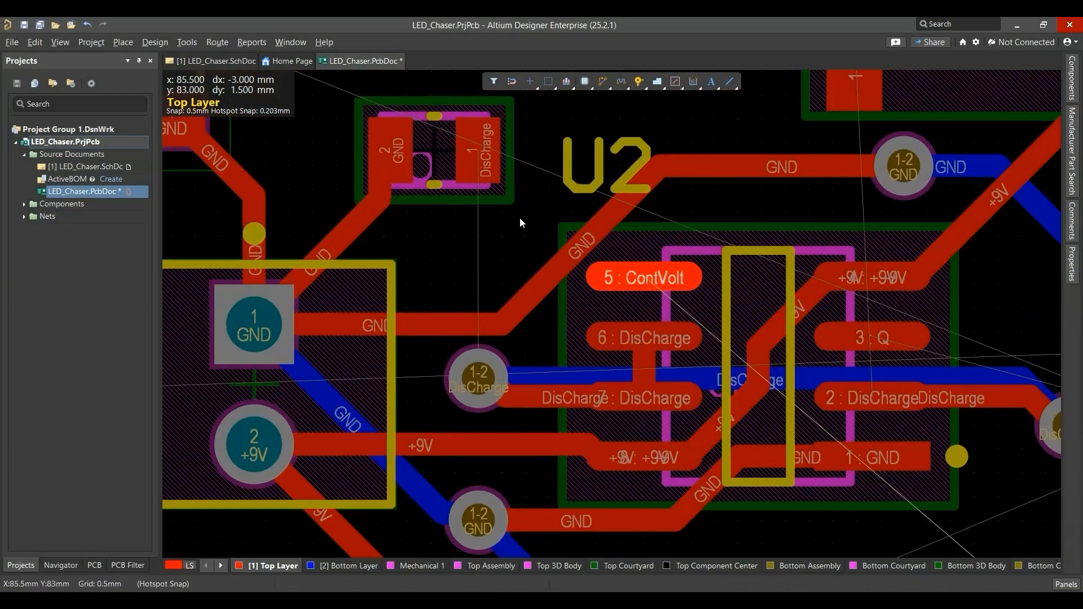
ctrl+scroll(725, 244, down, 5)
right_drag(943, 411, 833, 410)
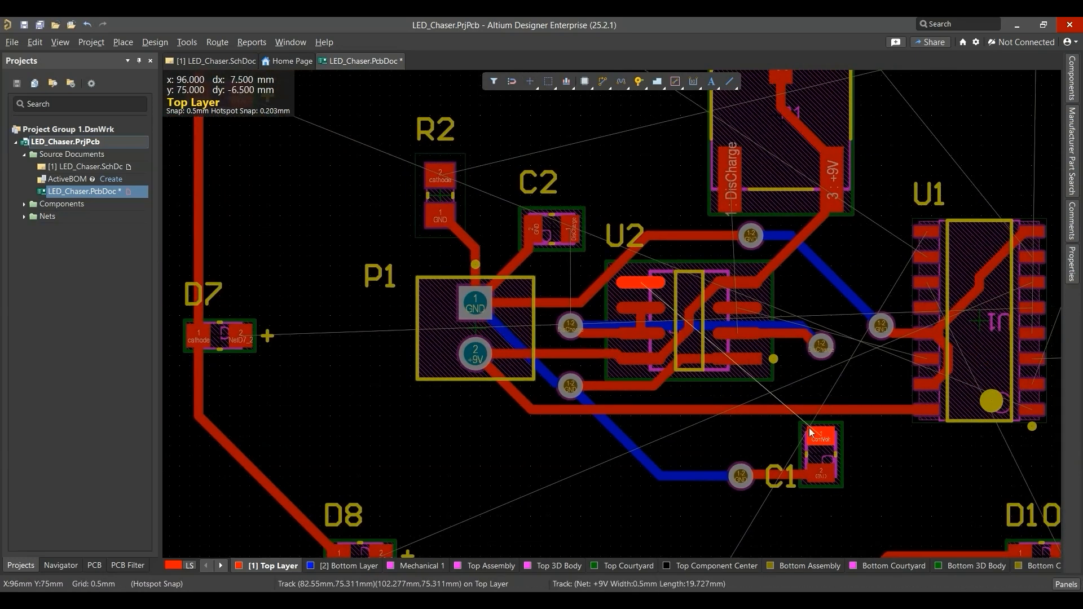
key(ctrl)
key(shift+c)
ctrl+scroll(587, 252, up, 4)
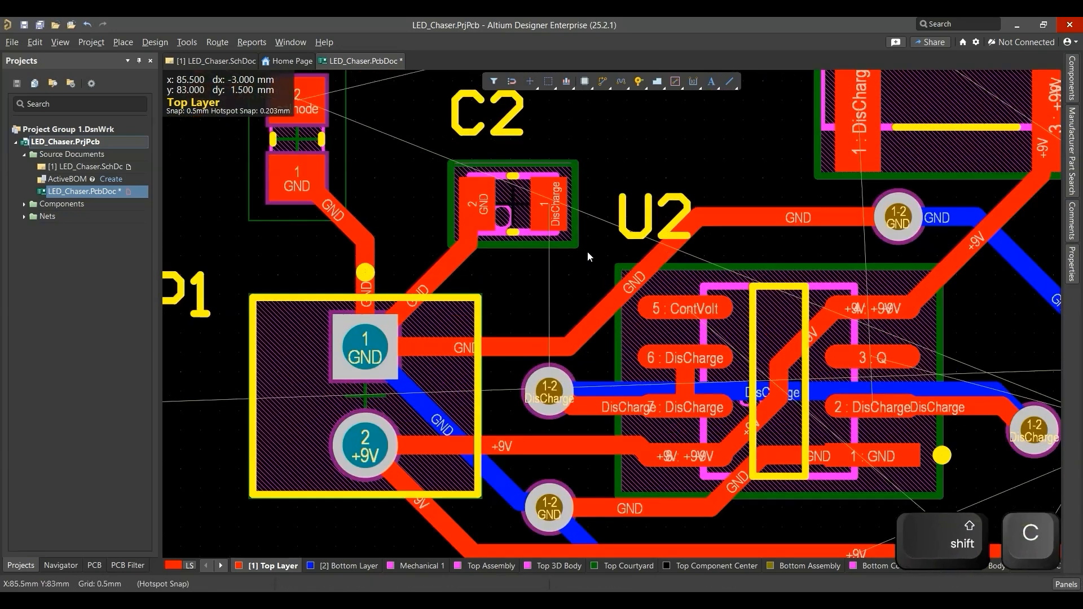
Step: Route DisCharge from C2 pin 1 to a new via and along the bottom layer to the existing DisCharge via, and save the board
key(ctrl+w)
click(552, 211)
key(plus)
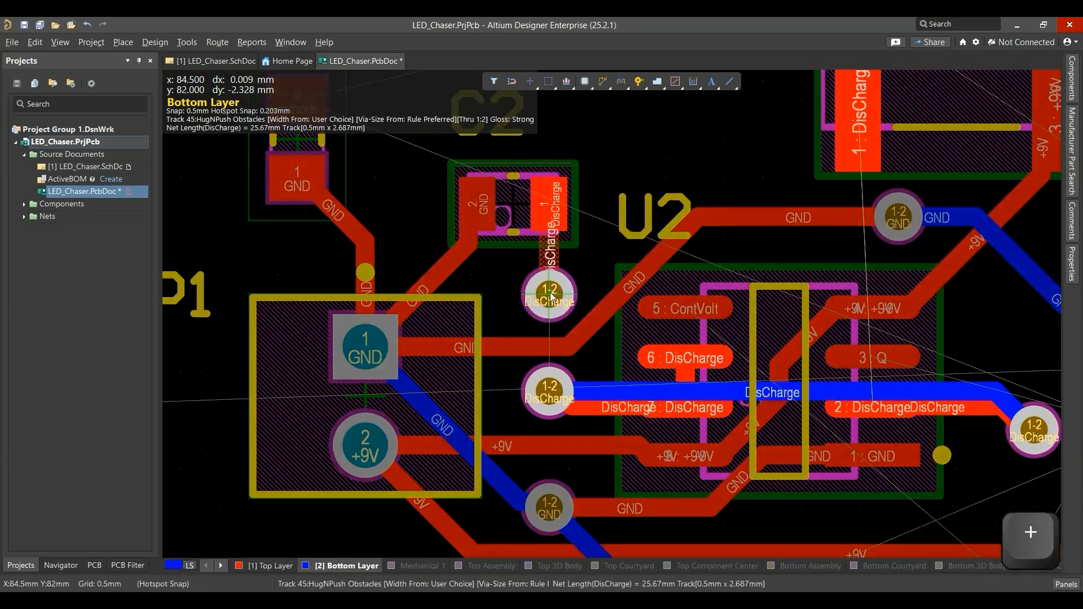
click(553, 386)
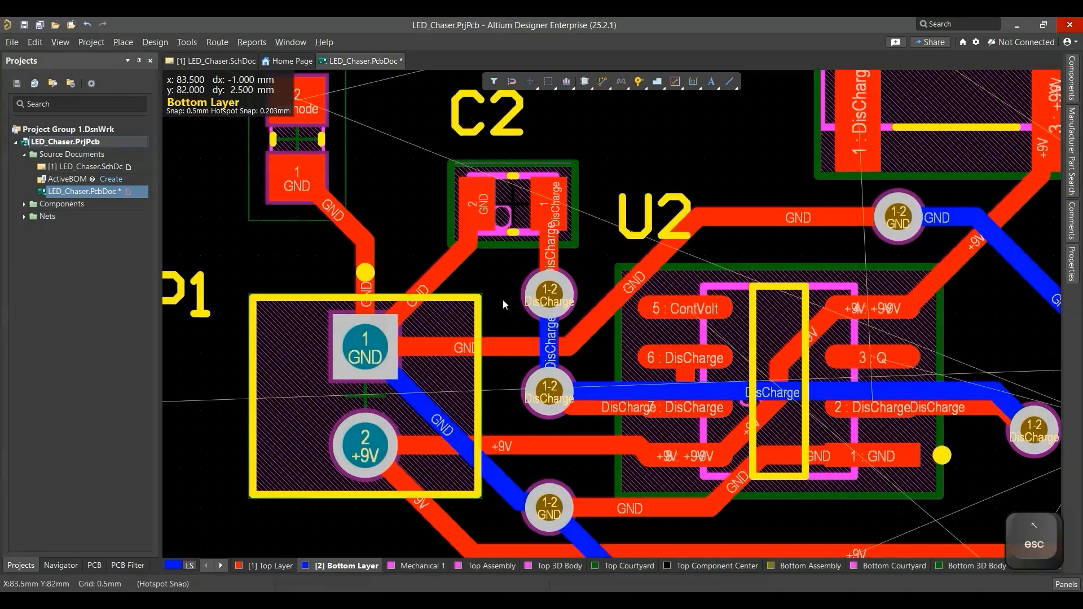
key(ctrl+s)
Step: Inspect the new DisCharge connection in 3D with the board flipped and flipped back, and return to the 2D layout
key(3)
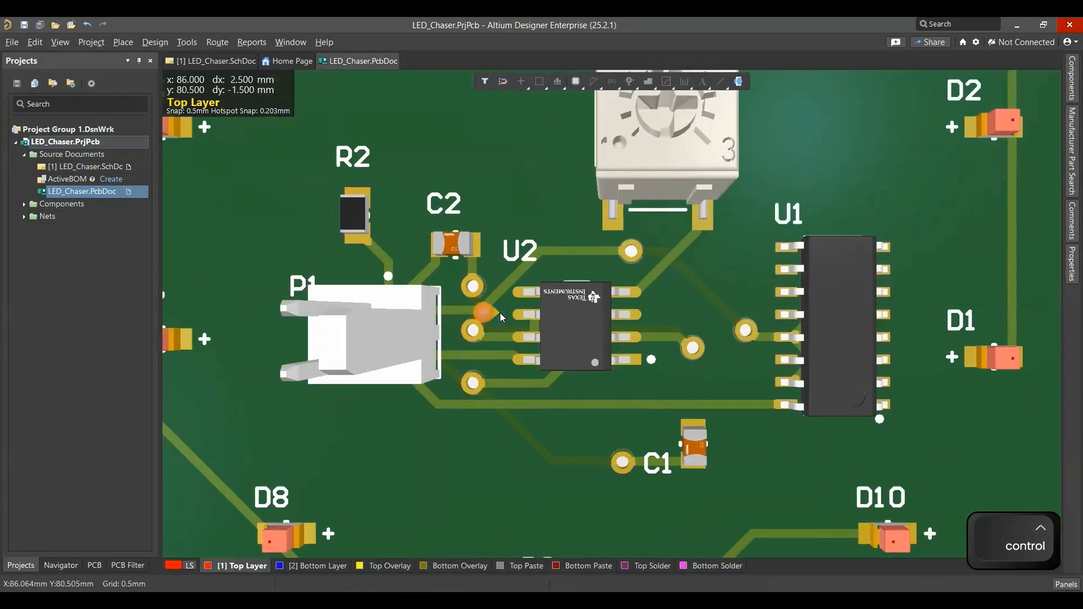
key(ctrl+f)
key(ctrl+f)
key(w)
key(Escape)
key(2)
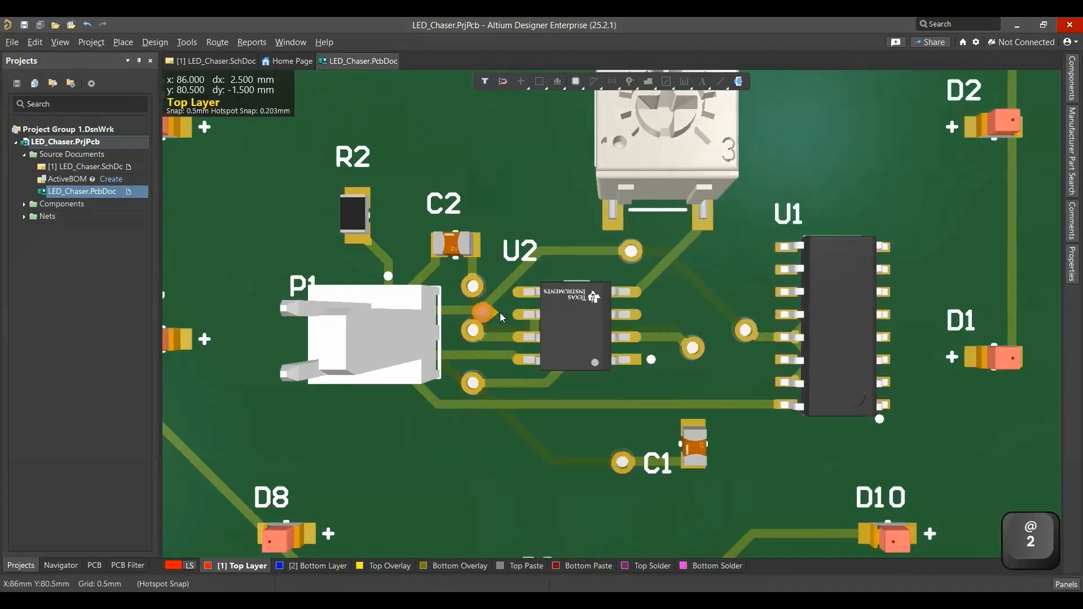
Step: Examine the possible ContVolt path between U2 pin 5 and C1 pin 1 around the existing tracks and vias
ctrl+scroll(500, 312, down, 1)
right_drag(500, 313, 467, 306)
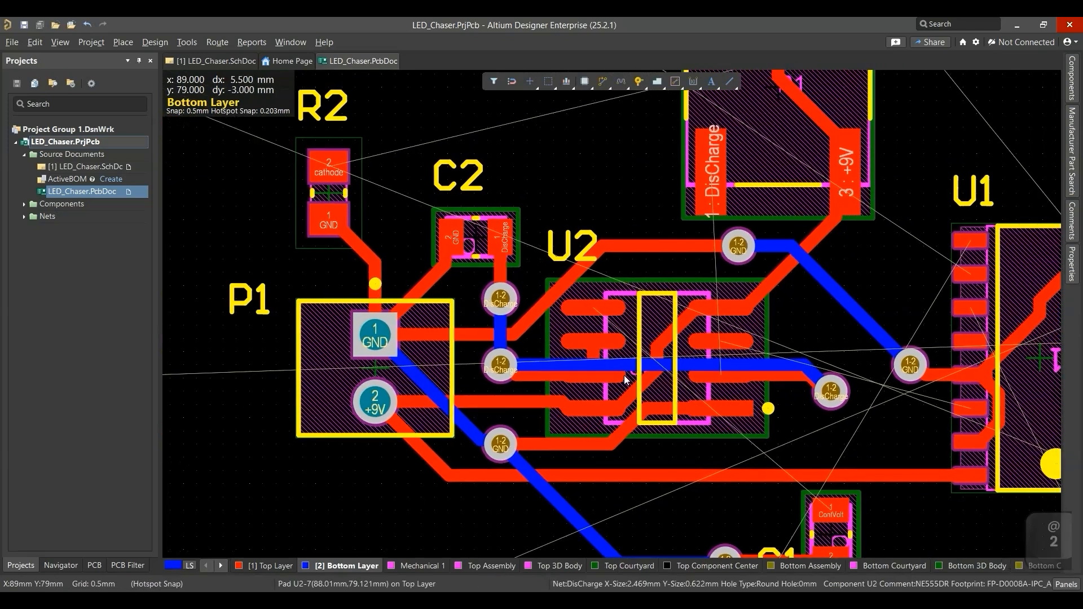
right_drag(624, 378, 580, 340)
ctrl+scroll(580, 340, up, 1)
ctrl+scroll(688, 330, down, 3)
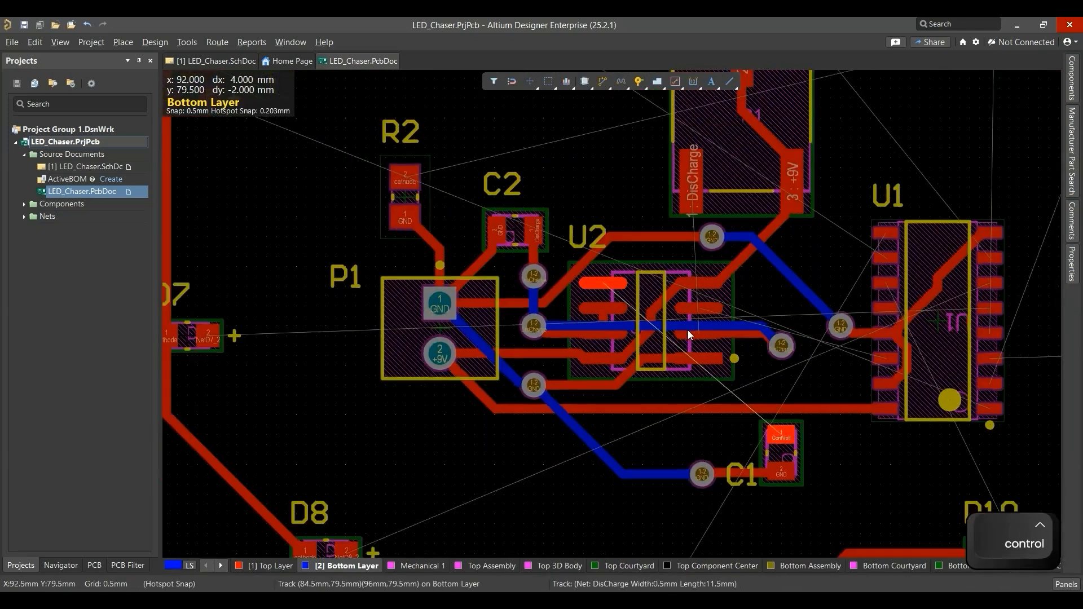
ctrl+scroll(578, 329, up, 4)
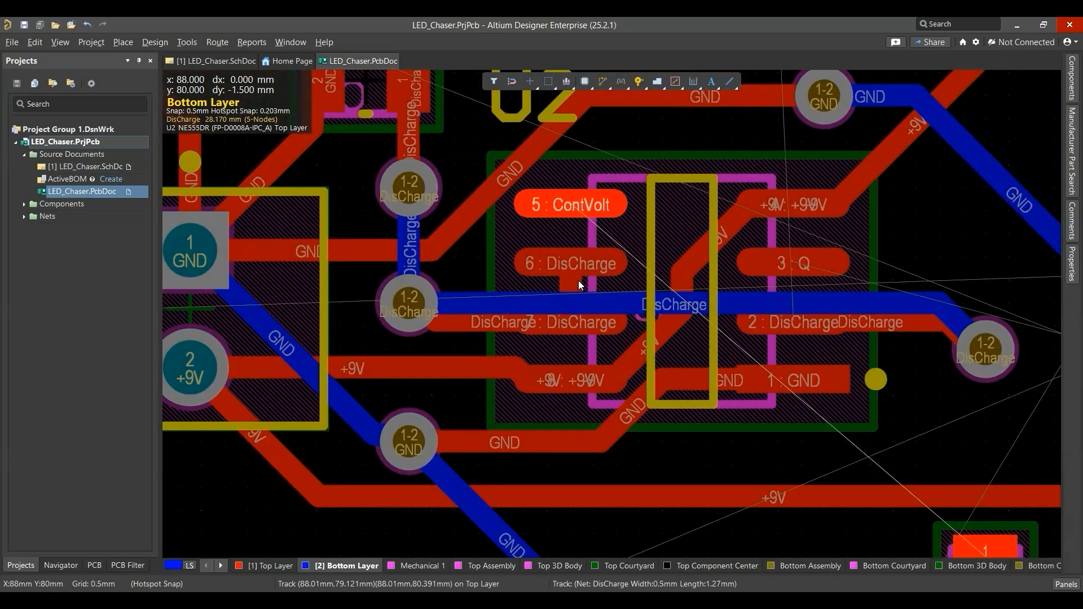
ctrl+scroll(665, 277, down, 1)
right_drag(716, 281, 674, 299)
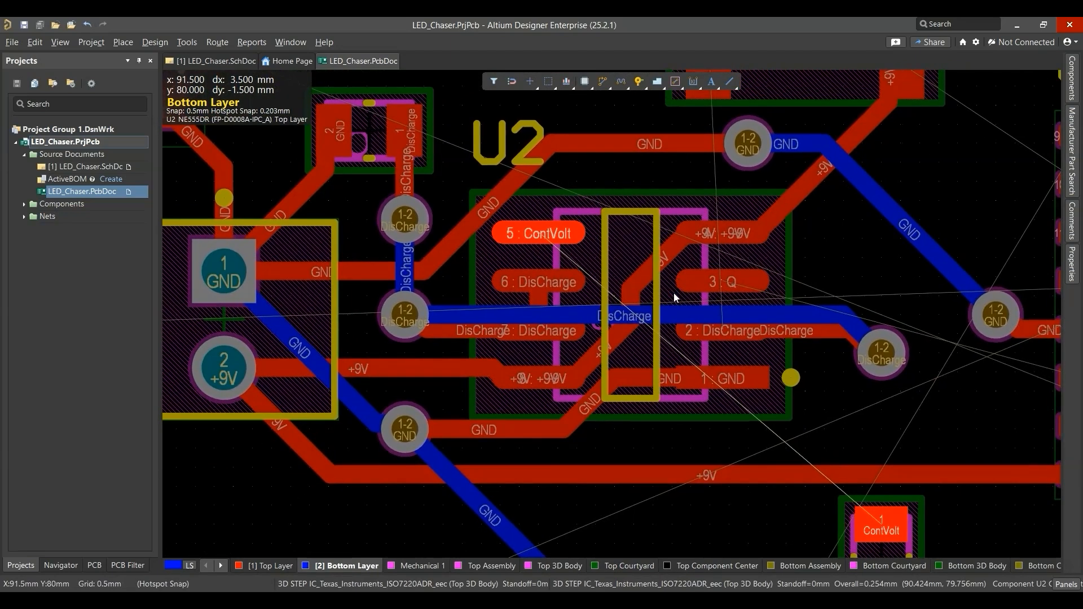
ctrl+scroll(598, 202, down, 1)
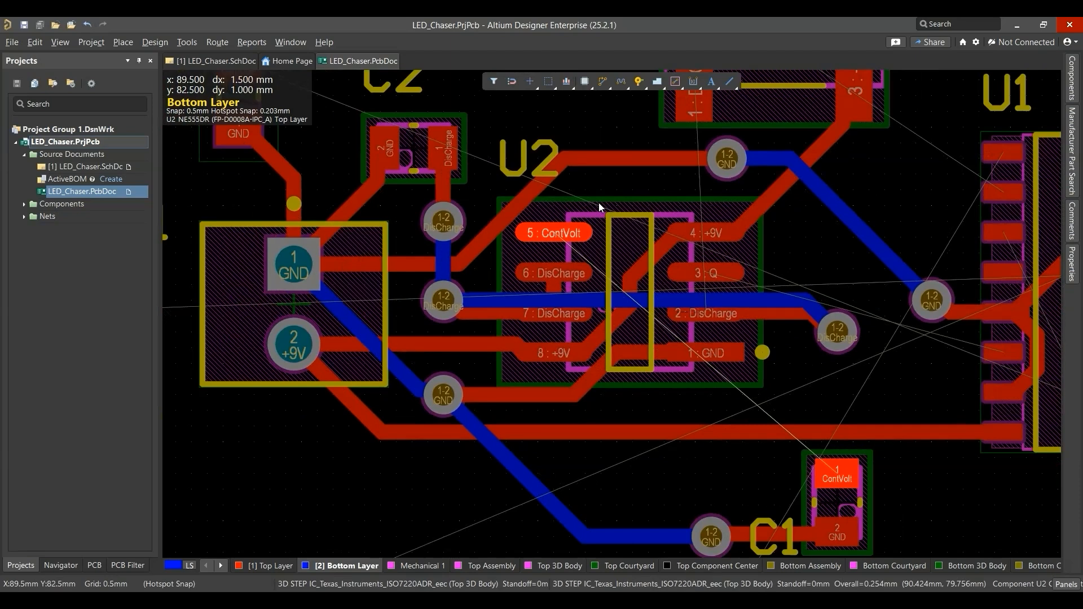
Step: Start the ContVolt track at C1 pin 1 on the top layer and place a via beside the pad to reach the bottom layer
key(ctrl+w)
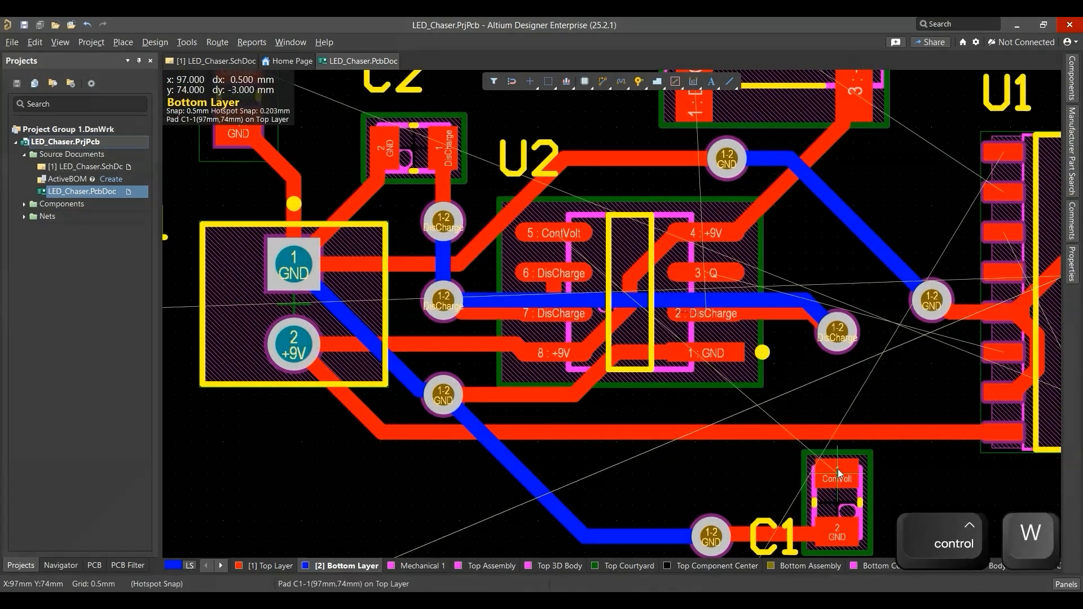
click(837, 470)
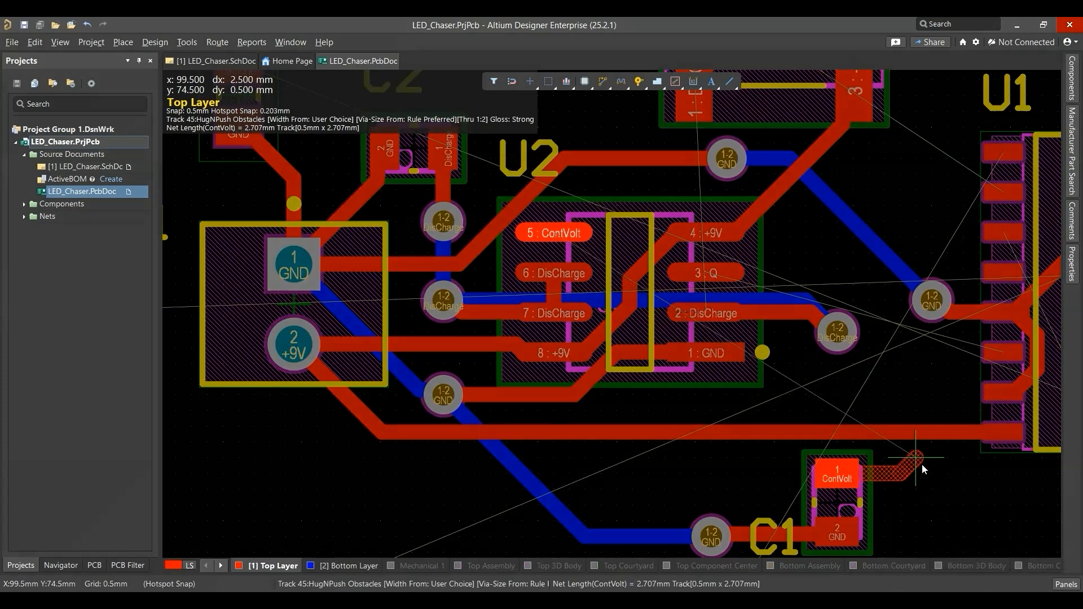
key(plus)
click(932, 475)
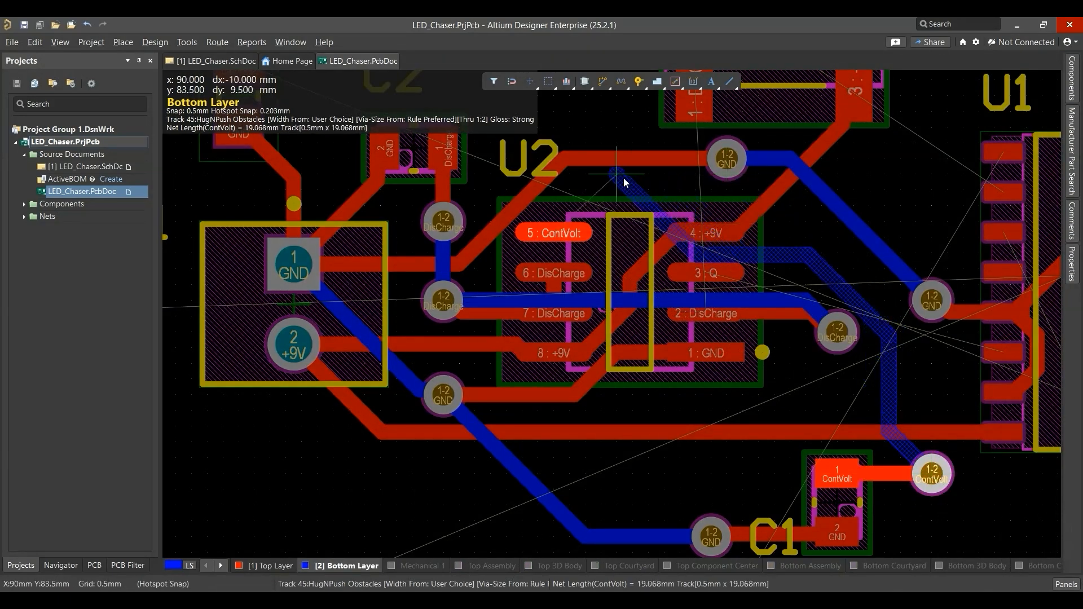
Step: Run the ContVolt track on the bottom layer to a via between U2 and R1, and finish on the top layer at U2 pin 5
key(space)
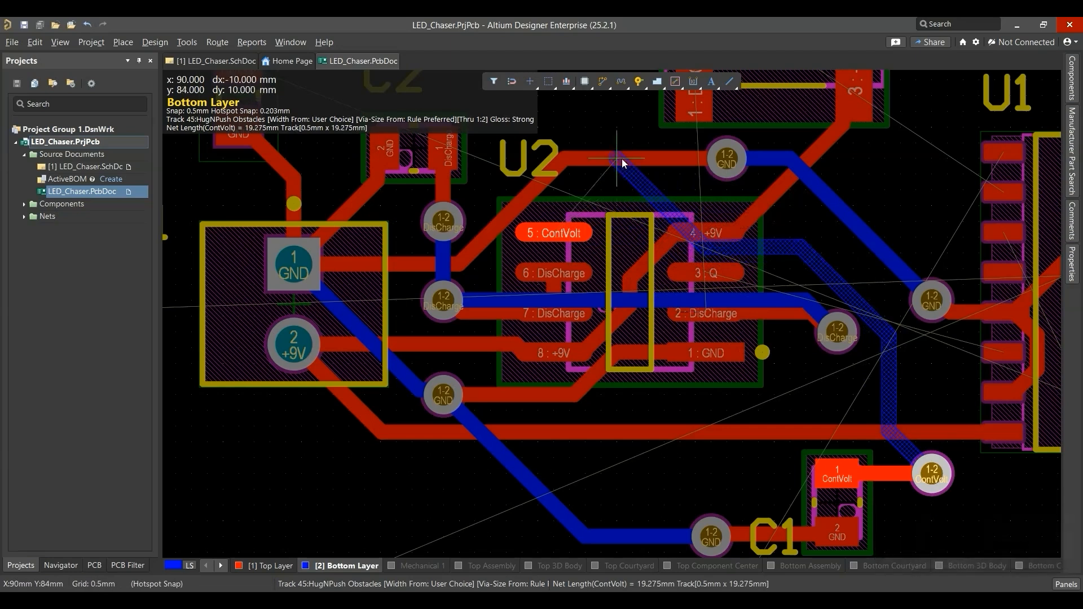
key(plus)
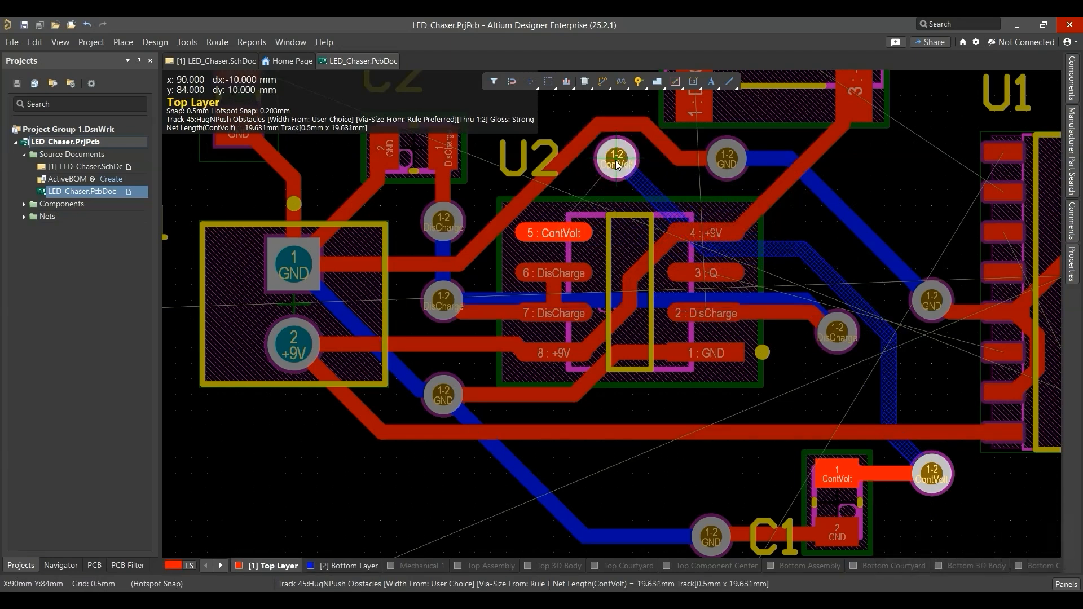
click(617, 163)
click(558, 235)
ctrl+scroll(557, 234, down, 2)
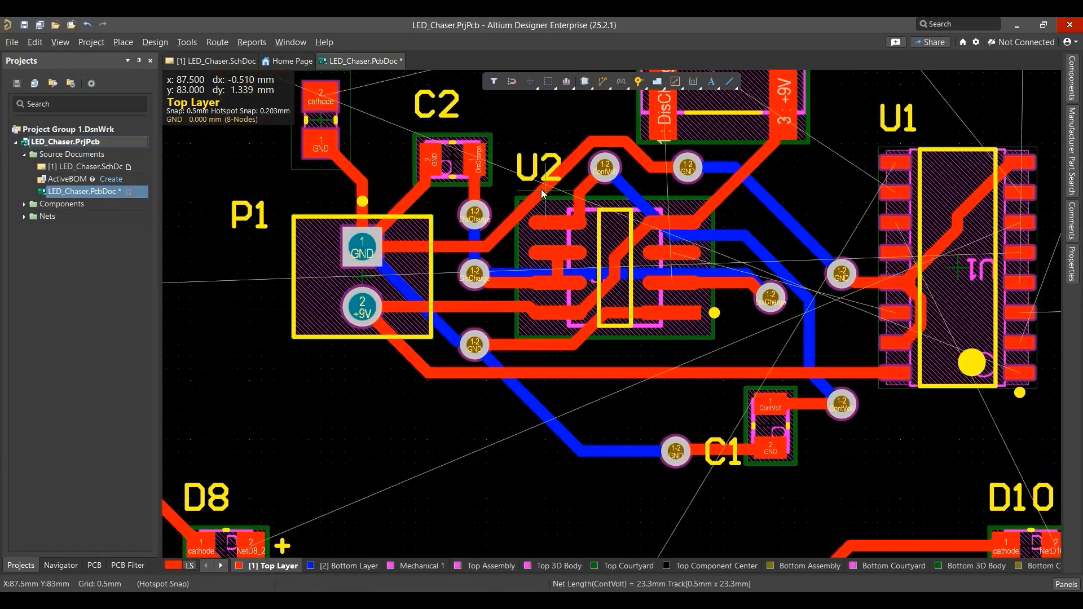
Step: Inspect the ContVolt routing around U2 in 3D and return to the 2D layout
key(3)
ctrl+scroll(556, 203, down, 3)
ctrl+scroll(537, 214, up, 4)
key(2)
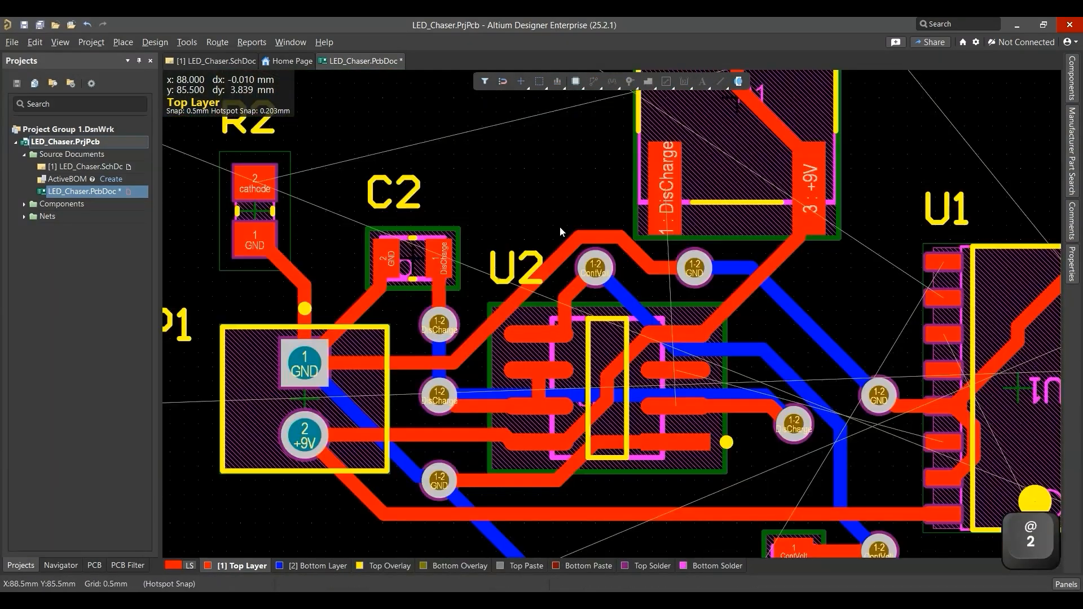
Step: Slide the top-layer GND track segments that pass around the ContVolt via to tidy their shape, and check the result in 3D
ctrl+scroll(561, 231, up, 2)
click(570, 251)
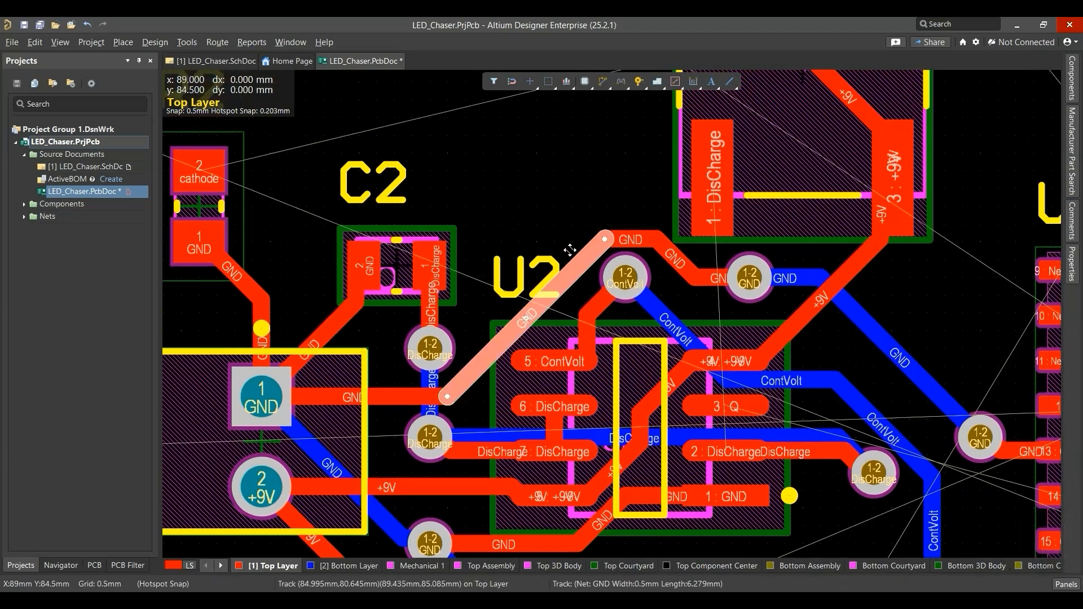
mouse_move(570, 250)
mouse_down()
mouse_move(558, 249)
mouse_move(584, 240)
mouse_move(571, 232)
mouse_up()
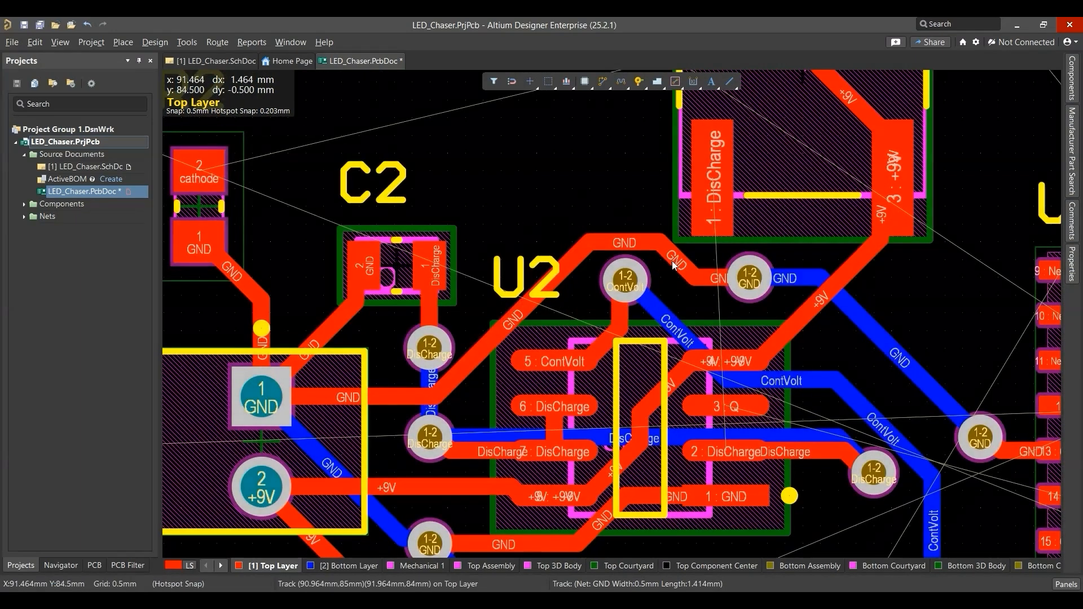
ctrl+scroll(646, 256, down, 5)
drag(646, 257, 666, 215)
right_drag(602, 263, 597, 282)
ctrl+scroll(604, 293, up, 5)
drag(639, 359, 652, 341)
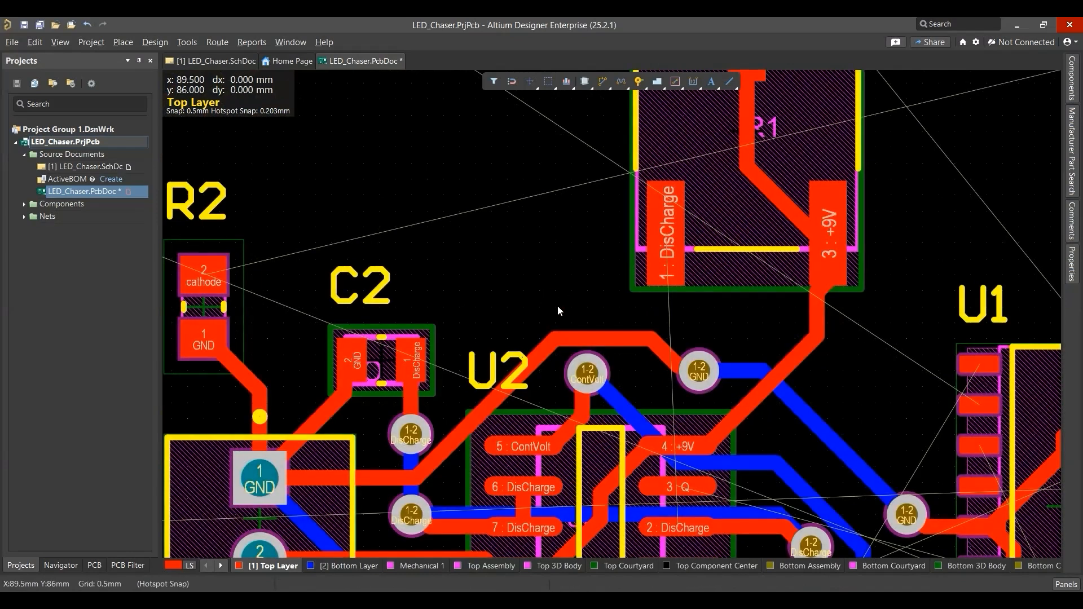
key(3)
key(2)
ctrl+scroll(515, 485, down, 2)
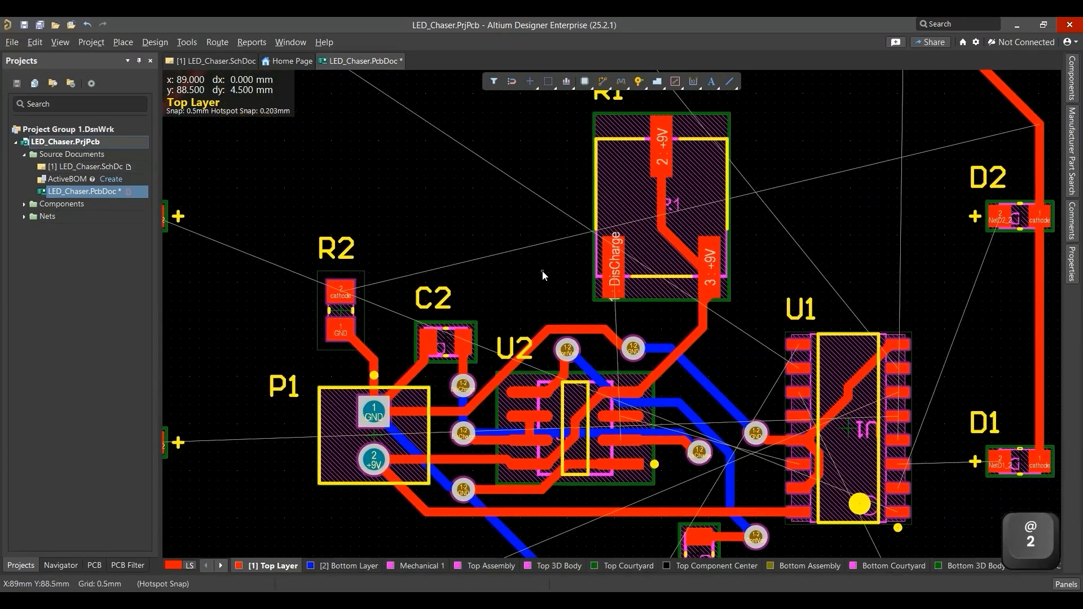
Step: Highlight the DisCharge net and route a top-layer track from R1 pin 1 to the DisCharge via at C2 pin 1
ctrl+scroll(598, 369, up, 2)
ctrl+click(619, 233)
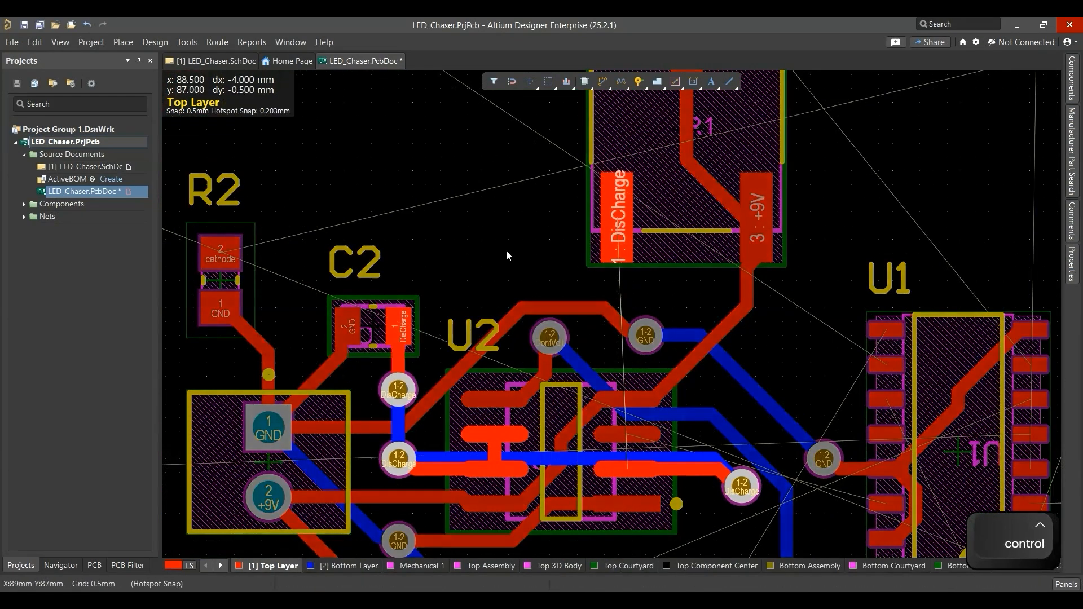
right_drag(504, 256, 581, 295)
key(ctrl+w)
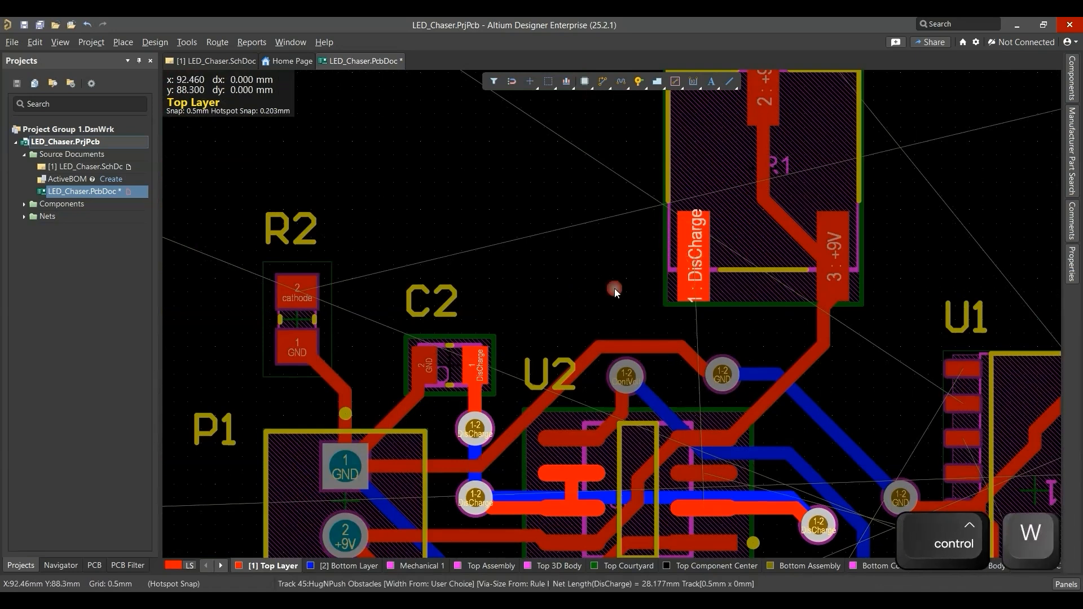
click(693, 261)
click(474, 431)
ctrl+scroll(488, 292, down, 1)
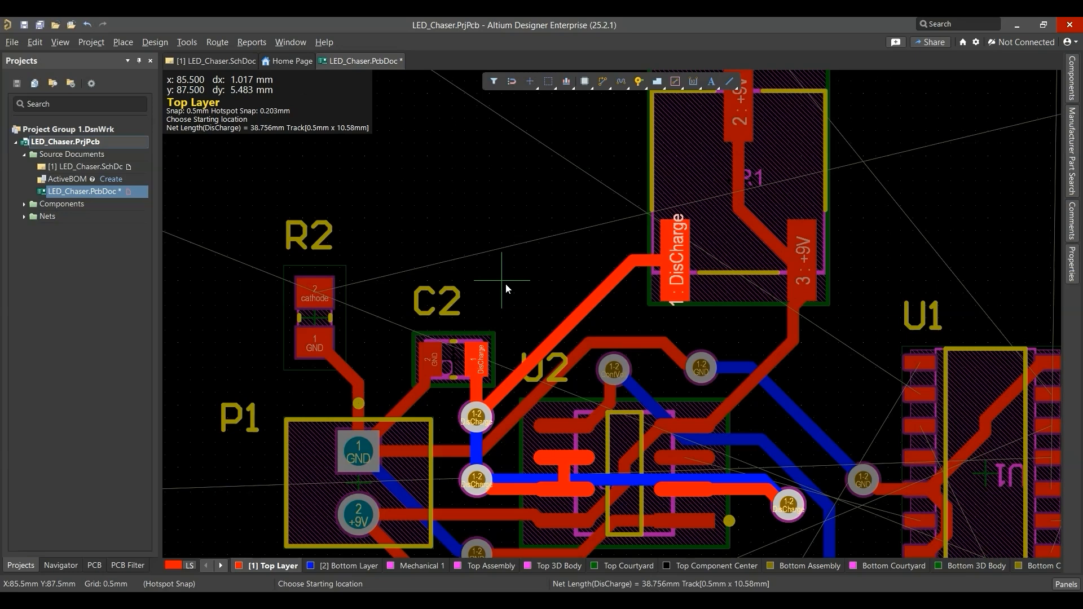
Step: Clear the DisCharge highlighting and save the board
key(2)
key(shift+c)
ctrl+scroll(522, 289, down, 3)
key(ctrl+s)
ctrl+scroll(541, 292, up, 6)
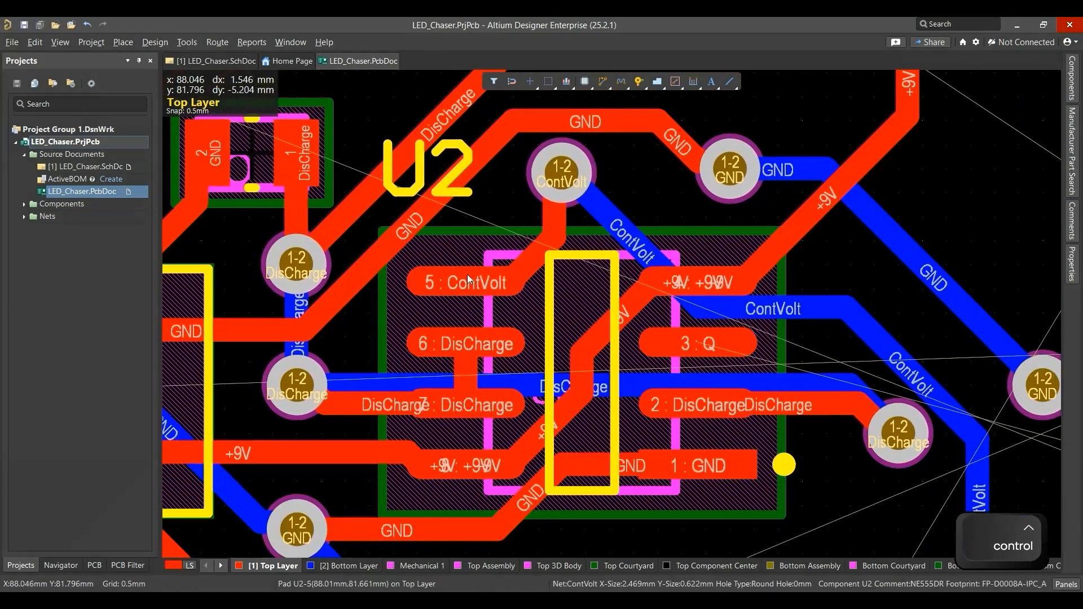
Step: Highlight the Q net and examine the path from U2 pin 3 to U1 pin 14
ctrl+scroll(467, 274, down, 2)
key(shift+c)
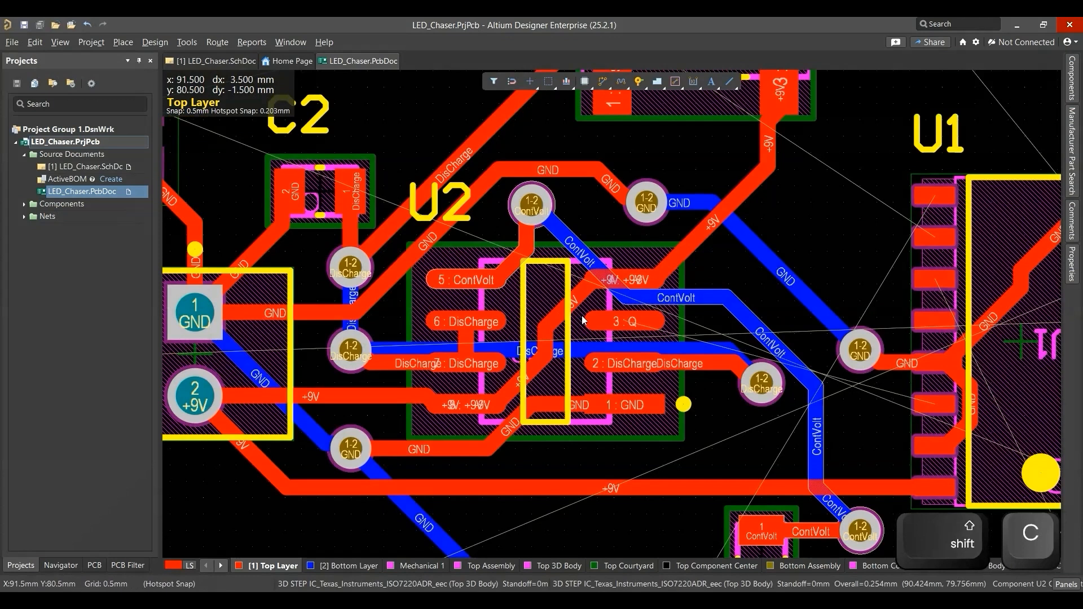
ctrl+scroll(584, 320, up, 2)
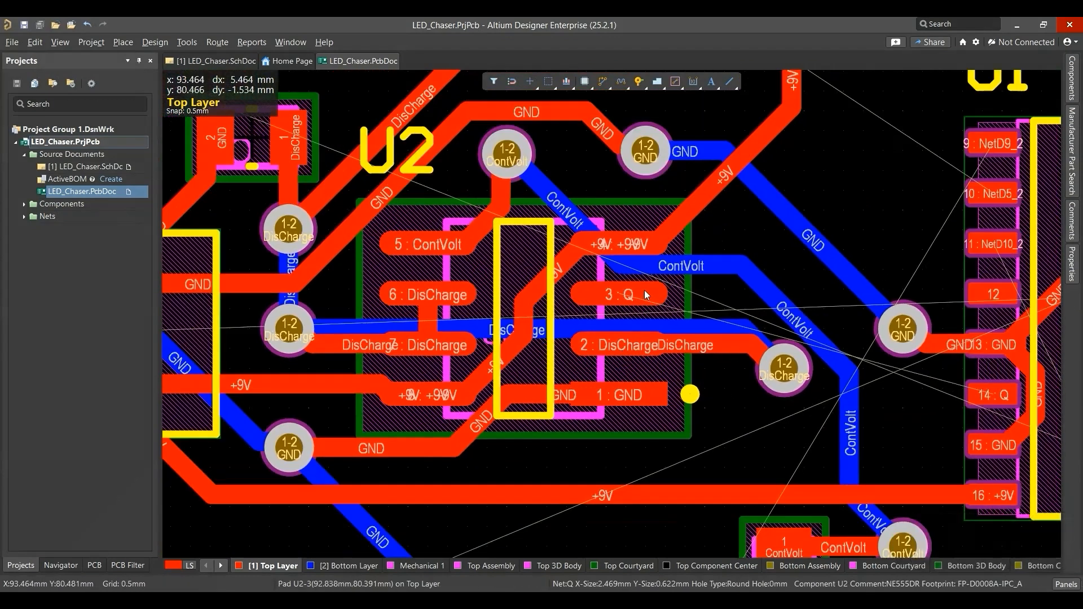
ctrl+click(644, 290)
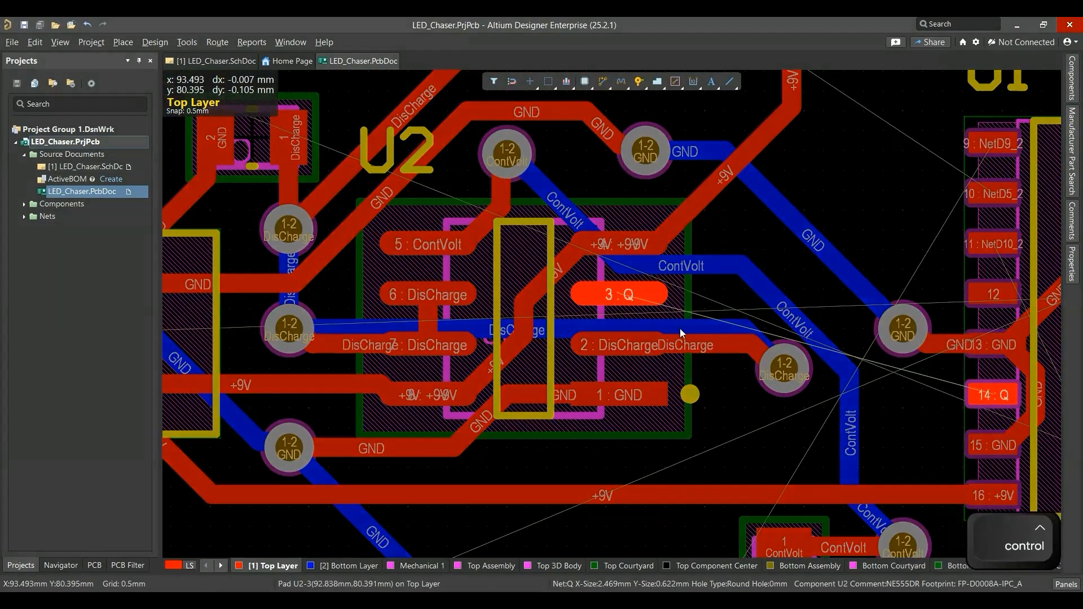
ctrl+scroll(680, 328, down, 3)
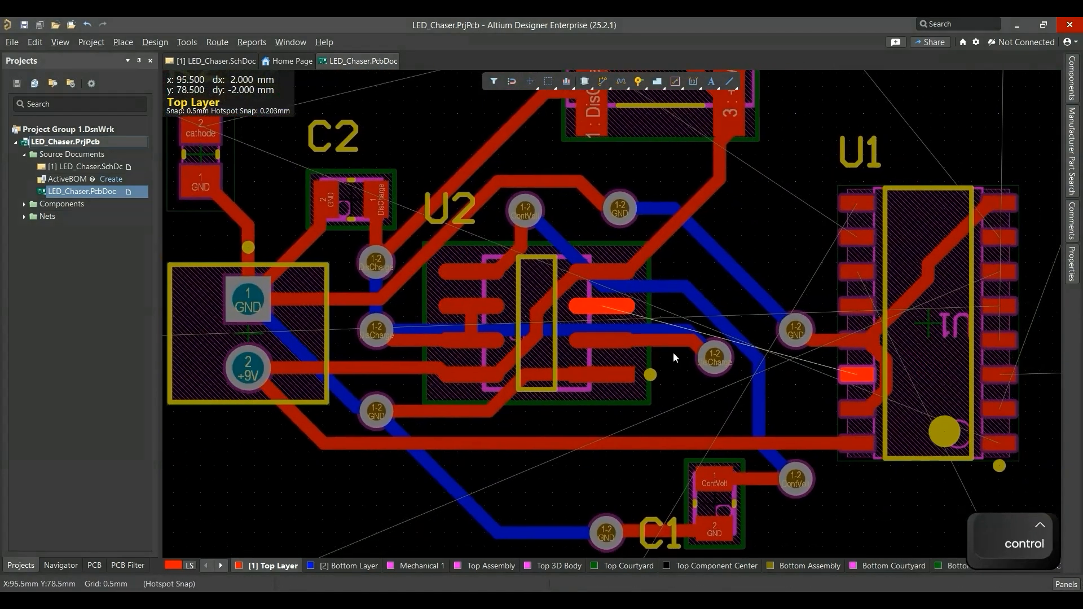
ctrl+scroll(674, 353, up, 1)
key(Escape)
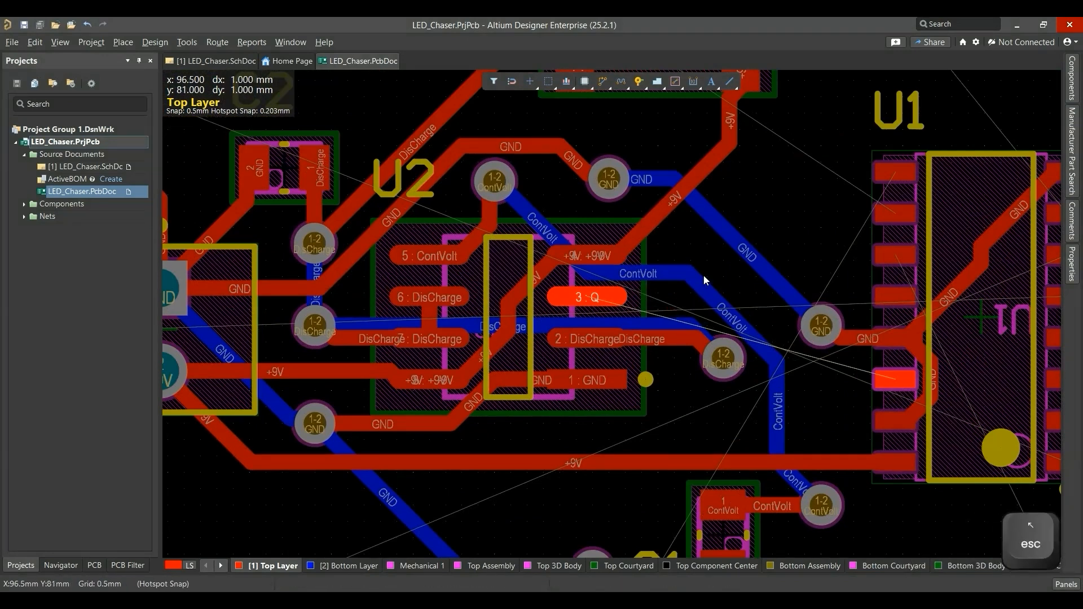
Step: Clear the highlighting and route the Q net on the top layer from U2 pin 3 to U1 pin 14
key(shift+c)
key(ctrl+w)
click(586, 296)
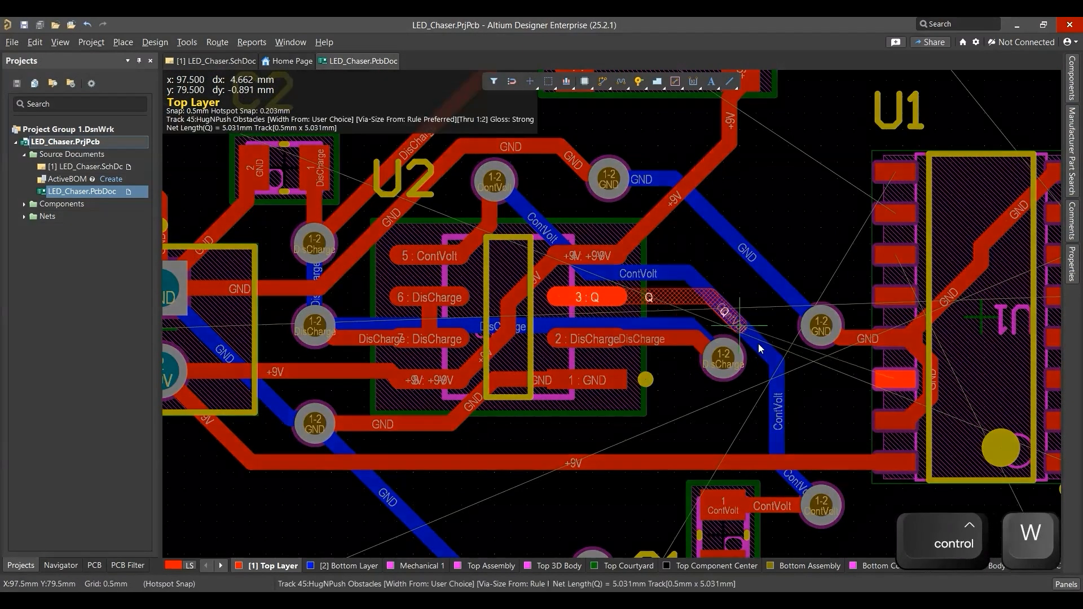
click(895, 381)
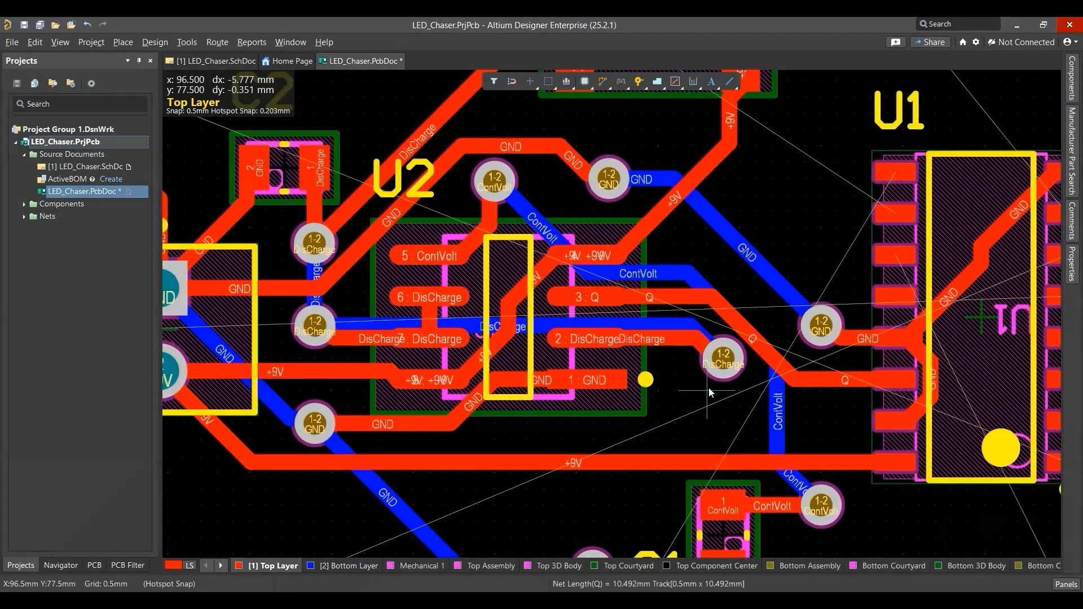
Step: Save the board and inspect the new Q track and its surroundings in both 3D and 2D
key(3)
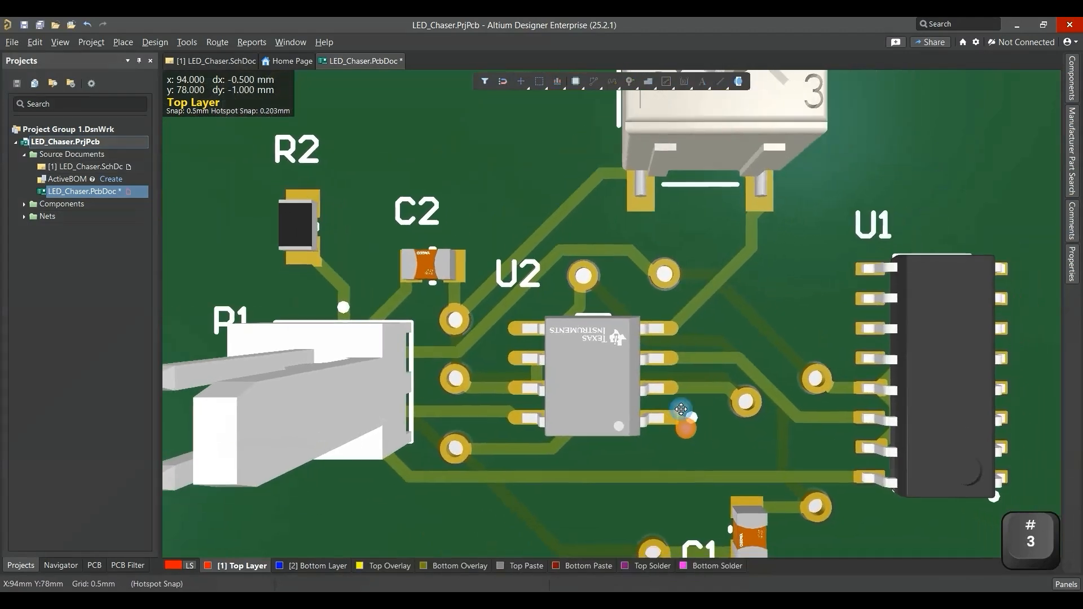
key(2)
key(ctrl+s)
key(3)
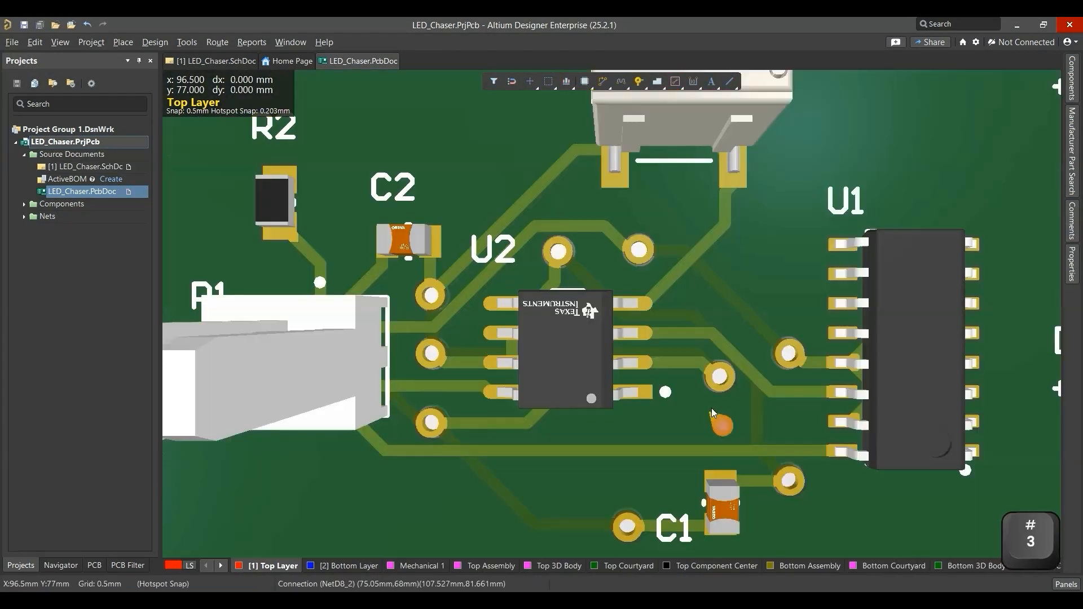
key(2)
ctrl+scroll(627, 324, up, 5)
ctrl+scroll(621, 319, down, 7)
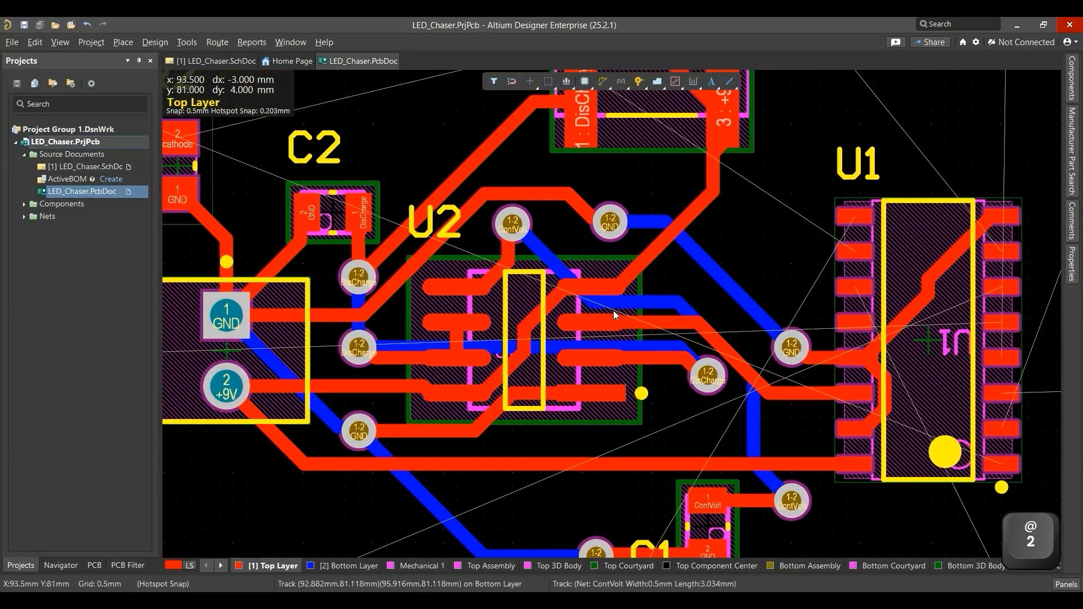
ctrl+scroll(791, 390, down, 2)
ctrl+scroll(879, 482, up, 6)
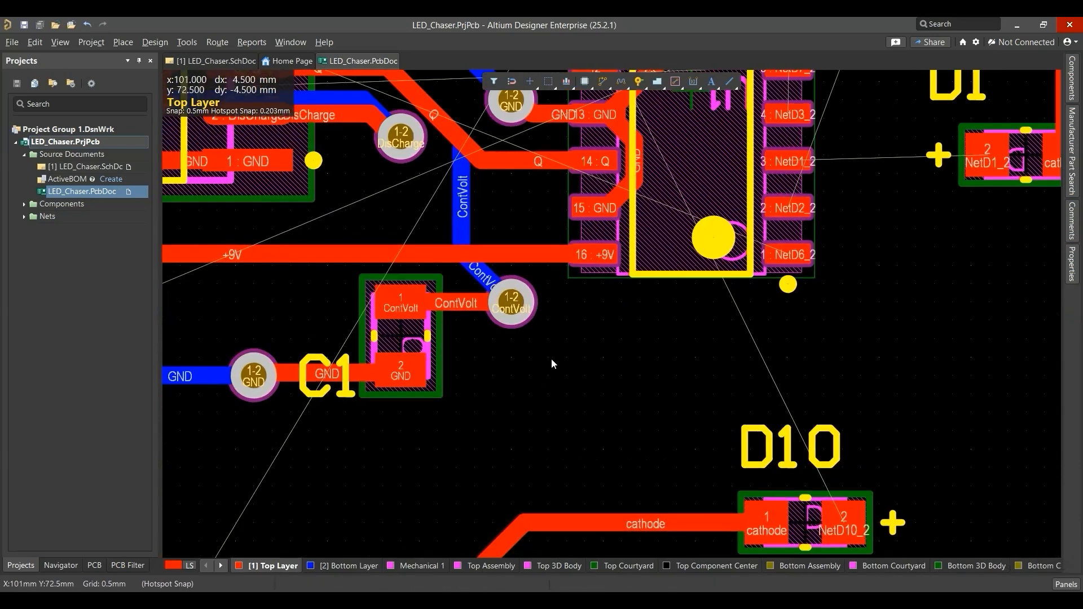
Step: Route the NetD1_2 net on the top layer from U1 pin 3 to D1 pad 2 and clear the highlighting
ctrl+scroll(565, 365, down, 4)
right_drag(506, 371, 597, 508)
ctrl+scroll(666, 321, up, 4)
right_drag(825, 412, 817, 321)
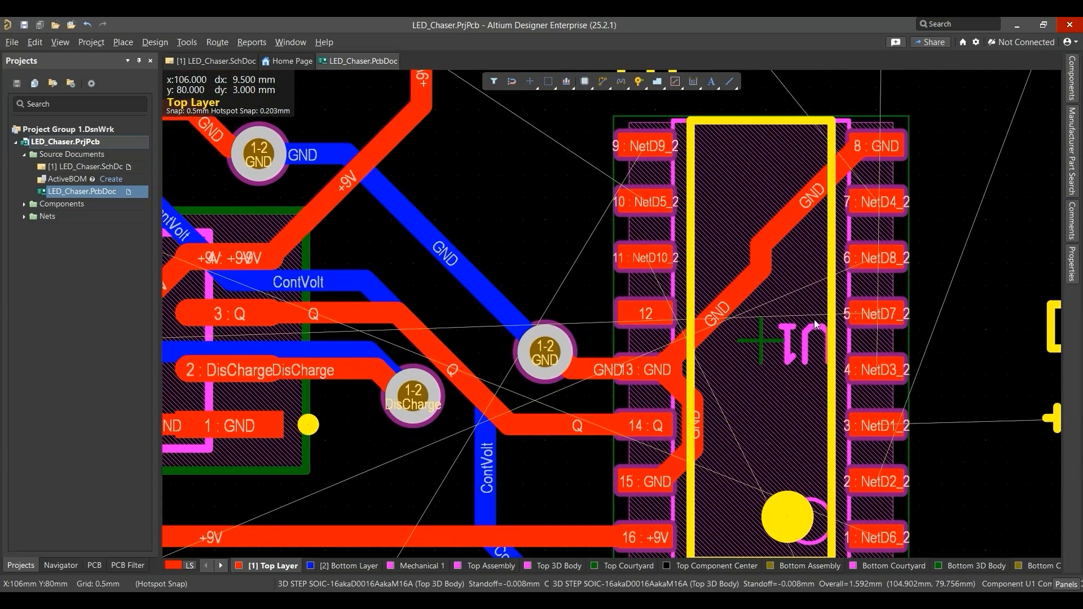
ctrl+scroll(819, 325, down, 1)
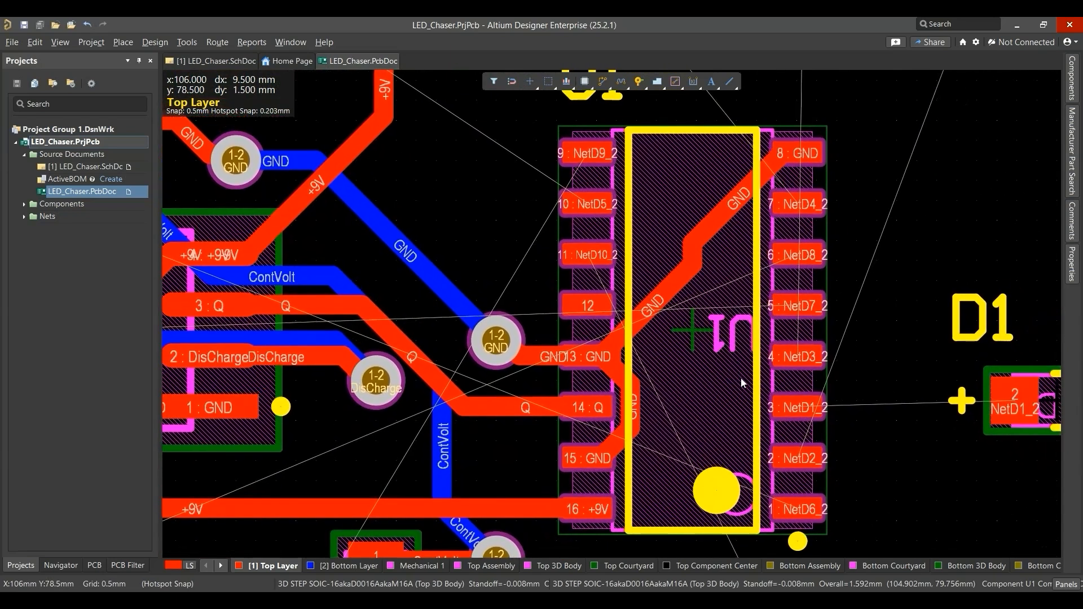
ctrl+scroll(898, 354, down, 4)
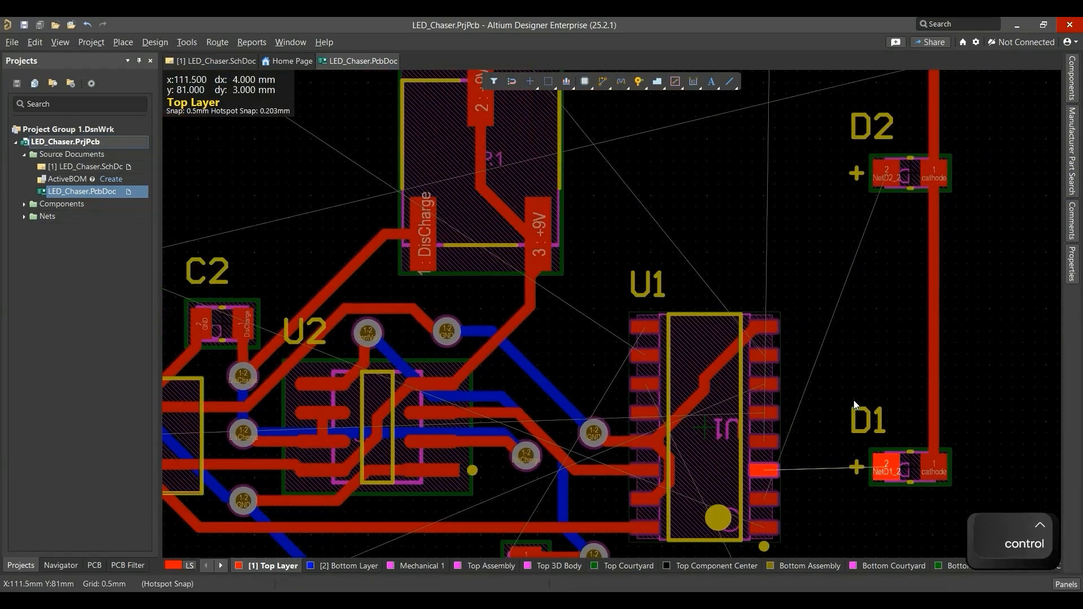
key(ctrl+w)
click(767, 471)
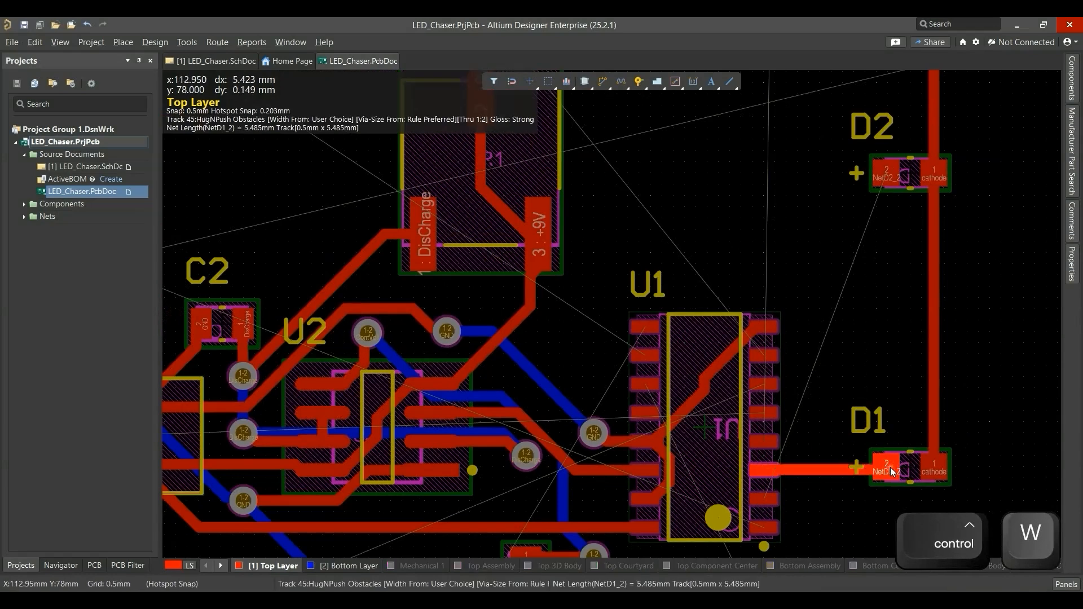
click(891, 472)
right_click(822, 450)
key(shift+c)
Step: Route NetD2_2 from U1 pin 2 through a via to the bottom layer, past NetD1_2, and through another via to D2 pad 2
ctrl+scroll(779, 442, up, 4)
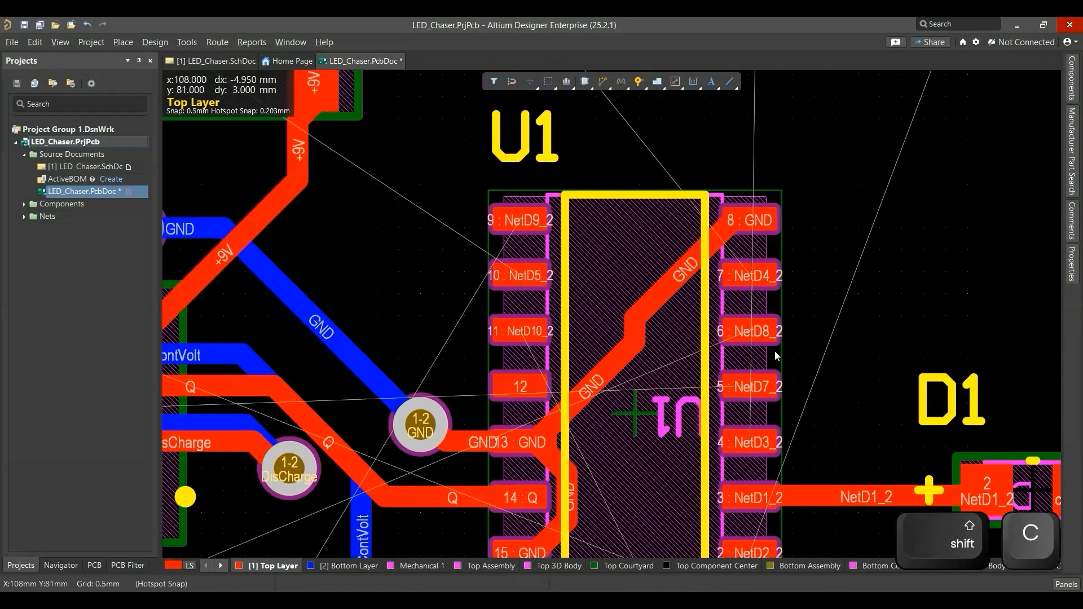
right_drag(835, 368, 836, 272)
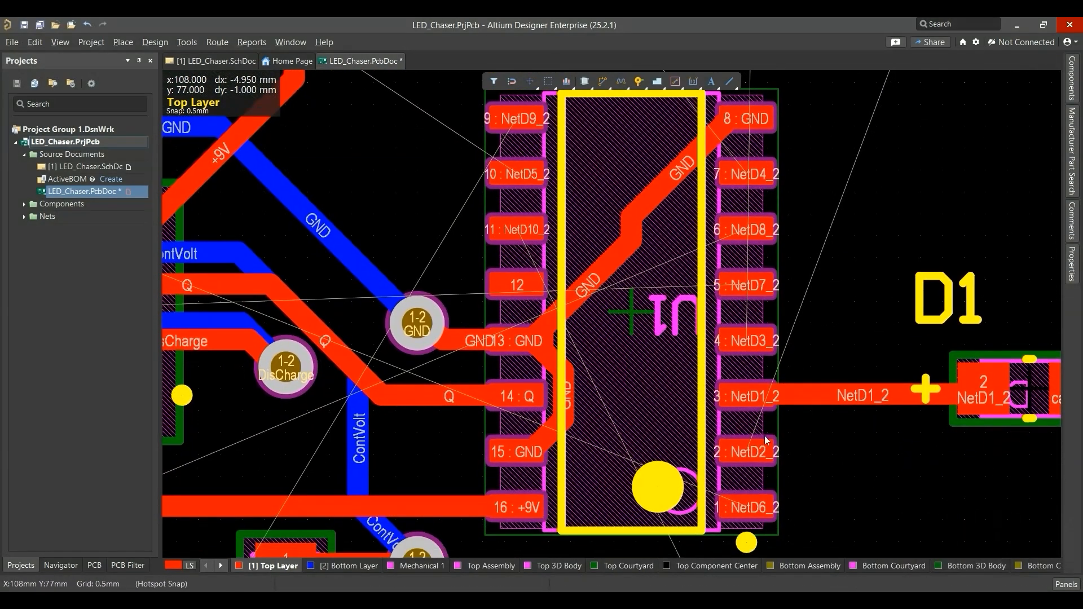
ctrl+scroll(778, 446, down, 5)
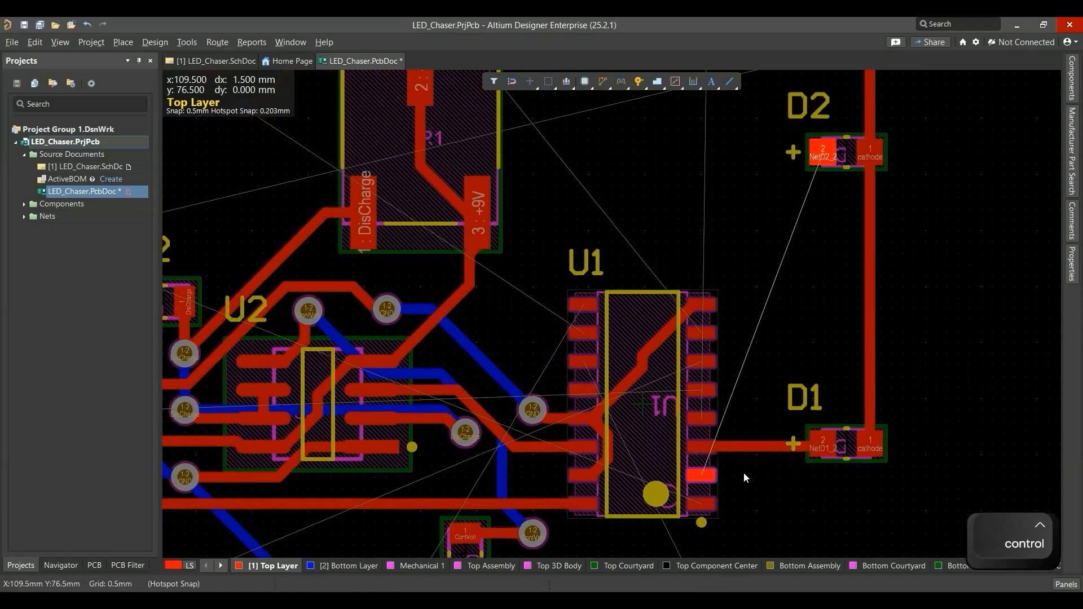
ctrl+scroll(744, 474, up, 1)
key(ctrl+w)
click(693, 477)
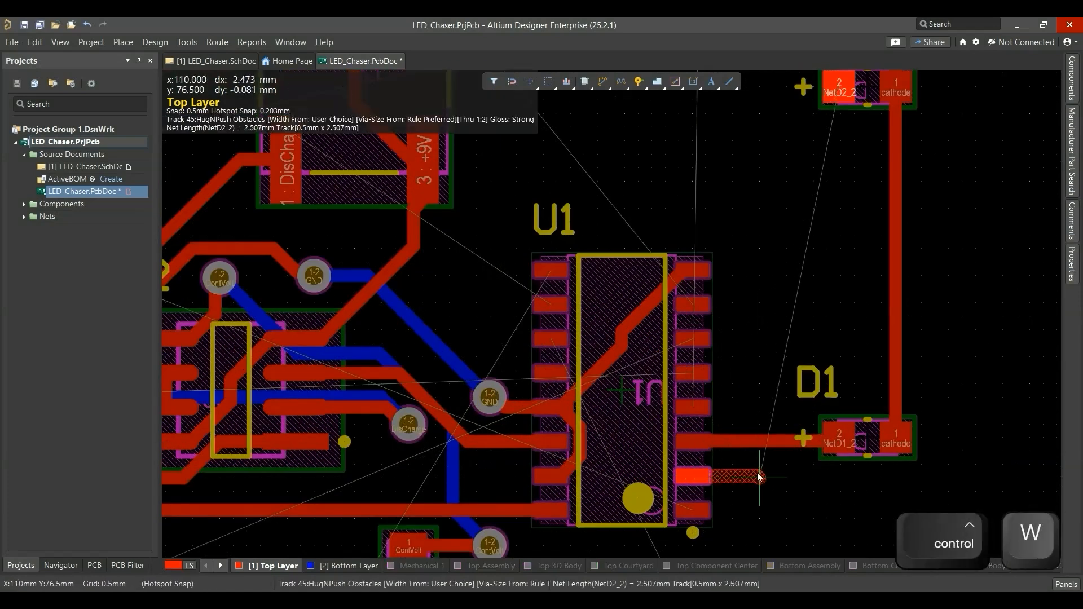
key(KP_Add)
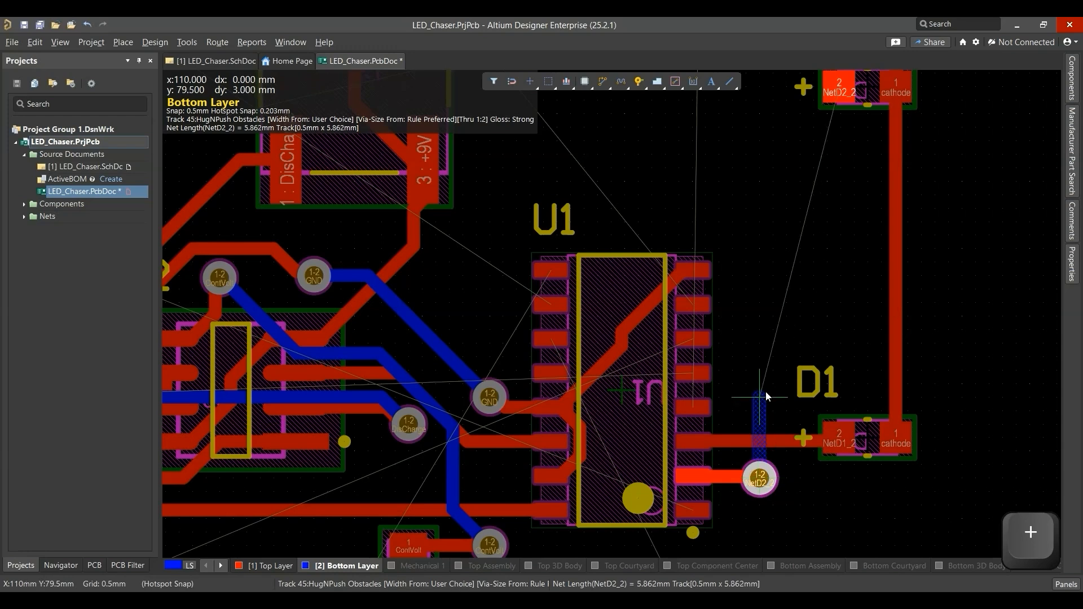
key(KP_Add)
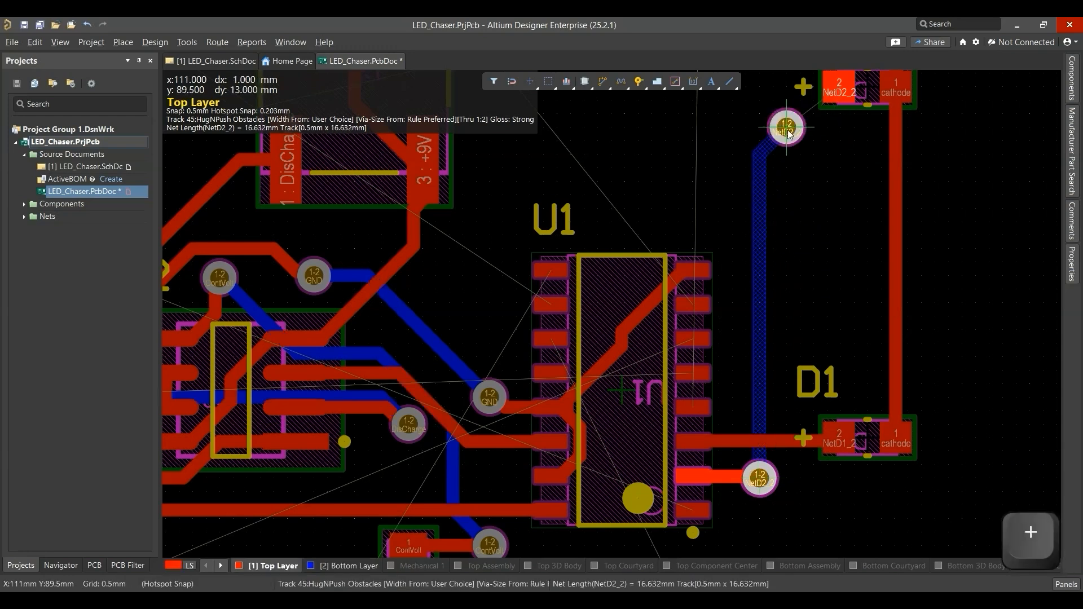
click(787, 127)
click(840, 87)
Step: Inspect the NetD2_2 track and vias in 3D from both sides of the board and return to the 2D view
key(3)
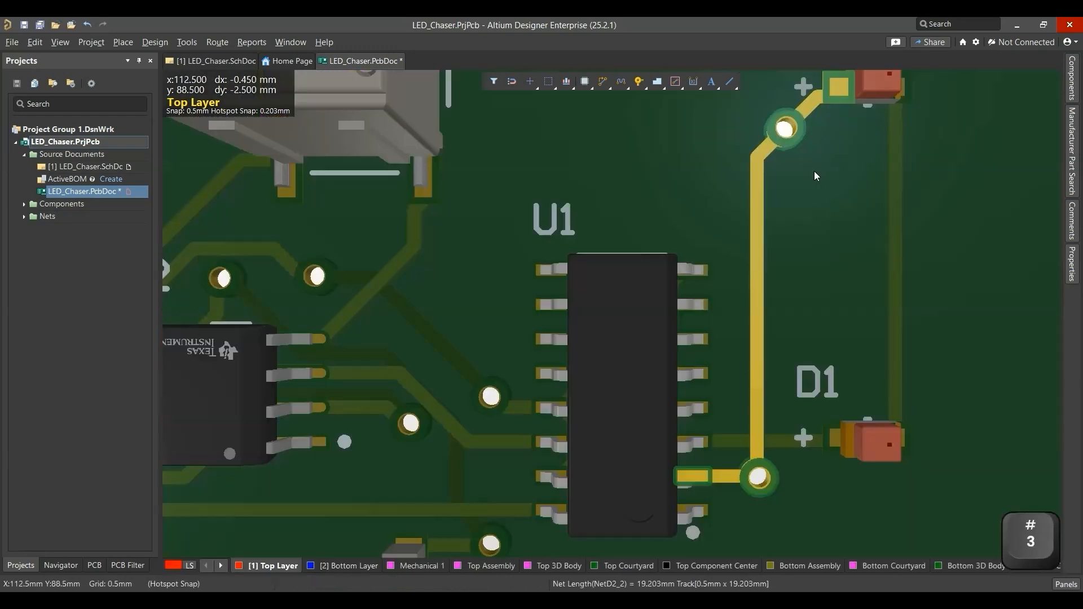
key(2)
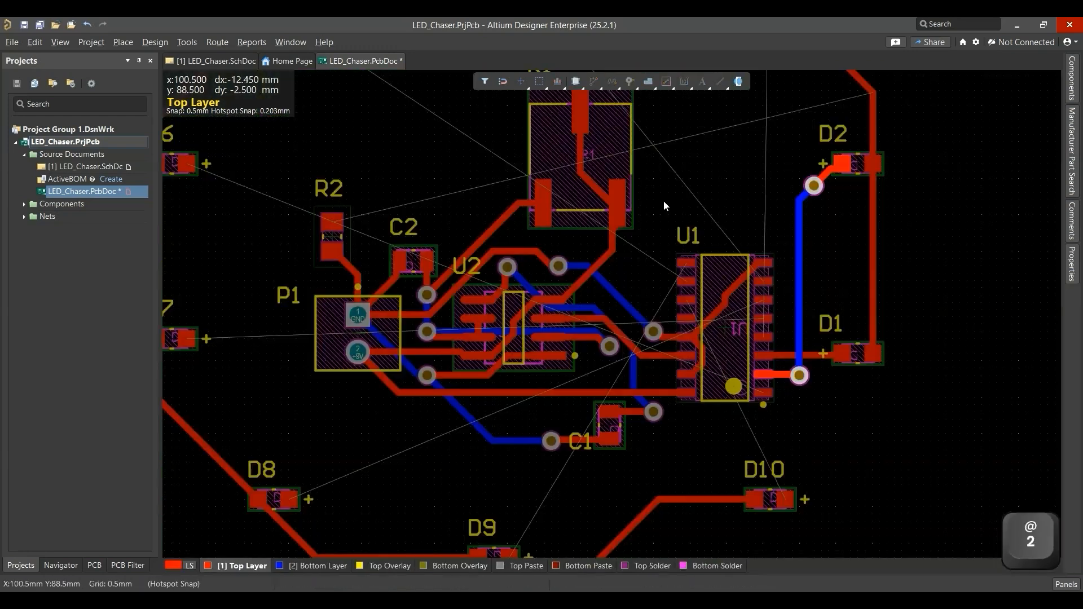
key(3)
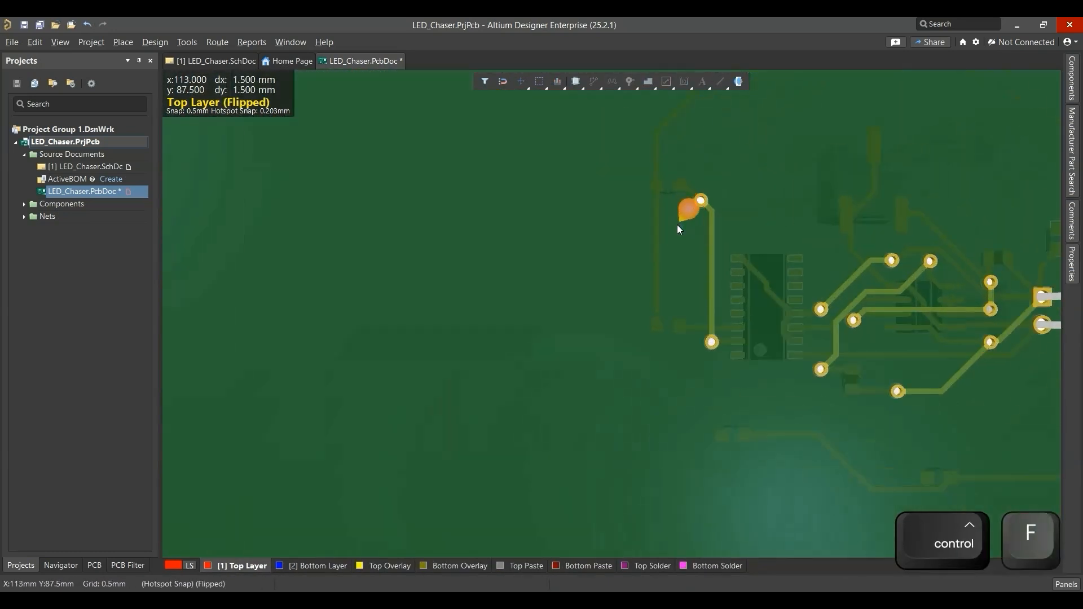
key(ctrl+f)
key(2)
Step: Route the NetD3_2 net on the top layer from U1 pin 4 to D3 pad 2, passing between U1 and NetD2_2
ctrl+scroll(677, 225, up, 6)
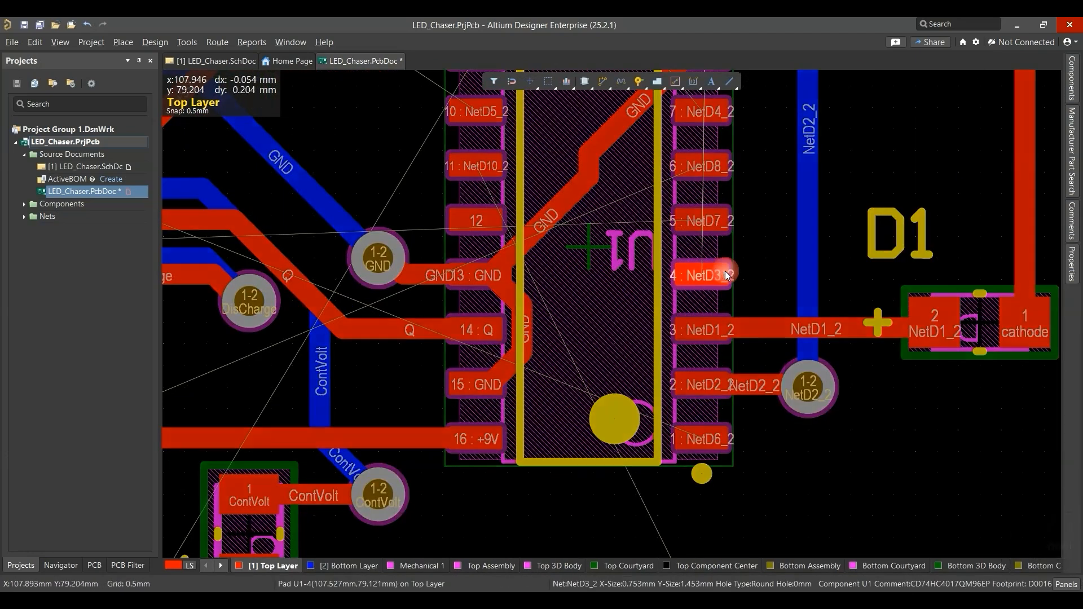
ctrl+scroll(713, 271, down, 4)
ctrl+scroll(753, 342, up, 2)
ctrl+scroll(753, 342, up, 1)
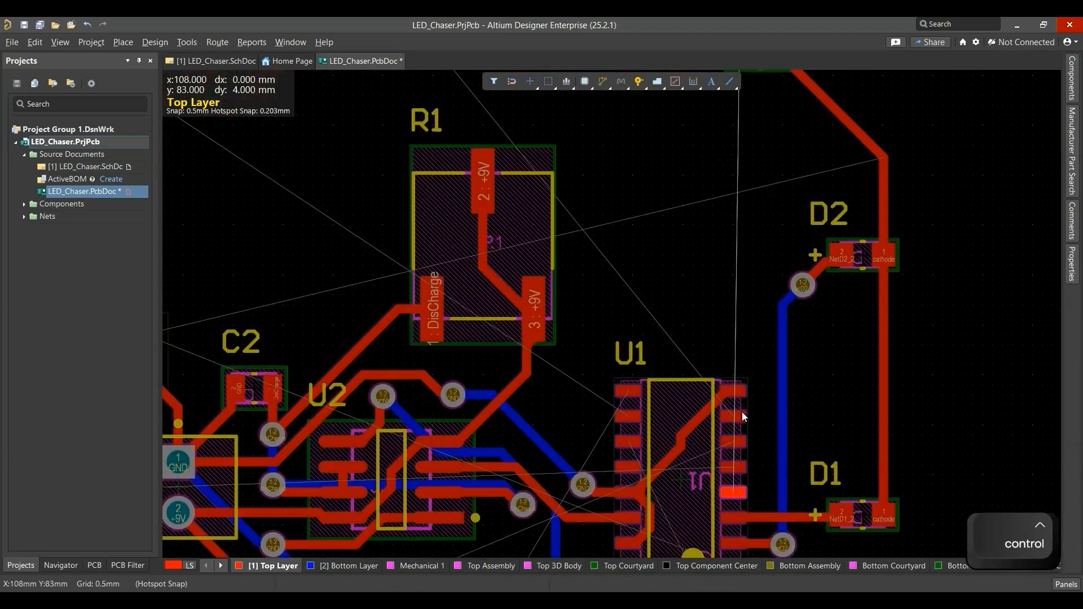
key(ctrl+w)
click(733, 492)
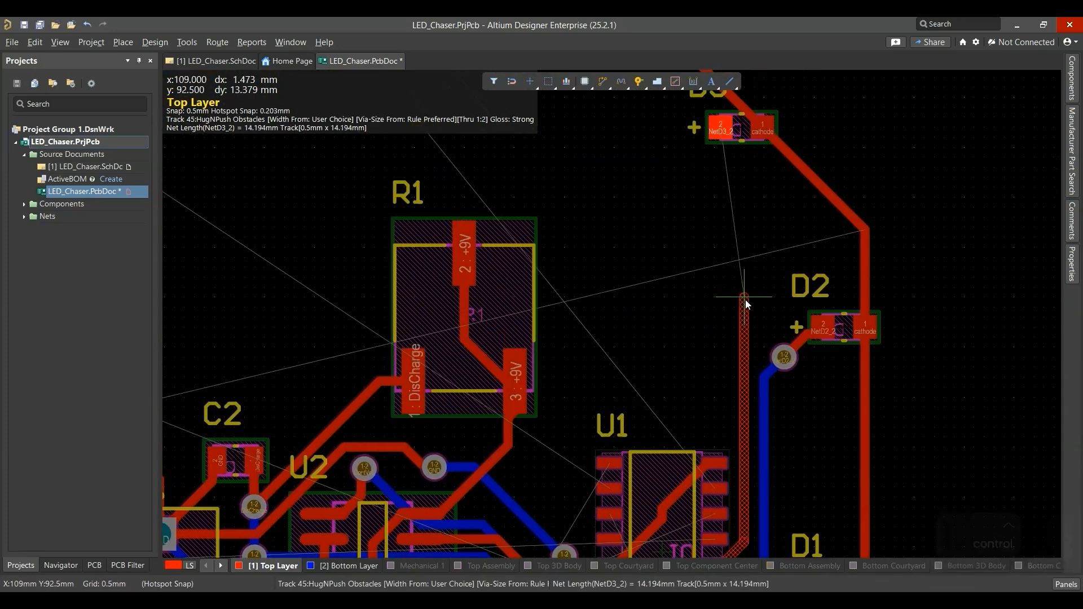
click(755, 307)
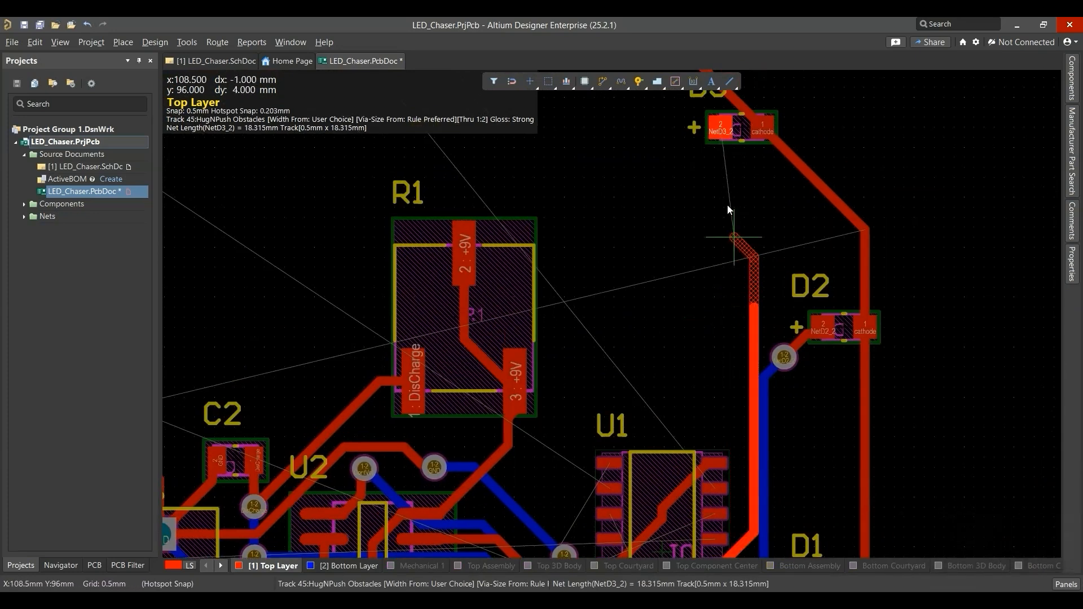
click(724, 132)
scroll(699, 226, down, 2)
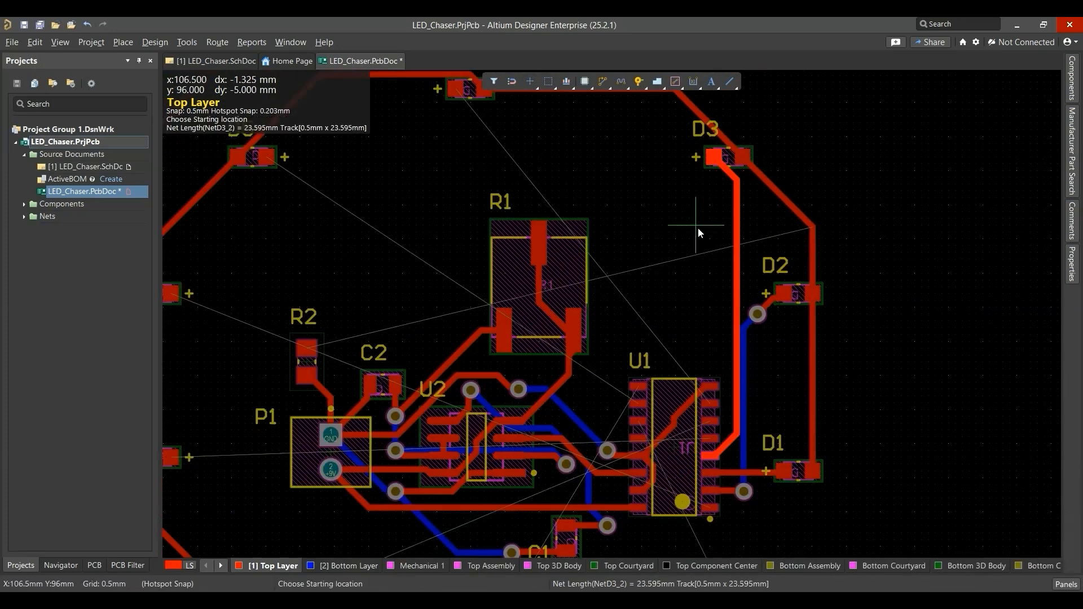
Step: Inspect the NetD3_2 track in 3D and return to the 2D view of U1's pins
key(3)
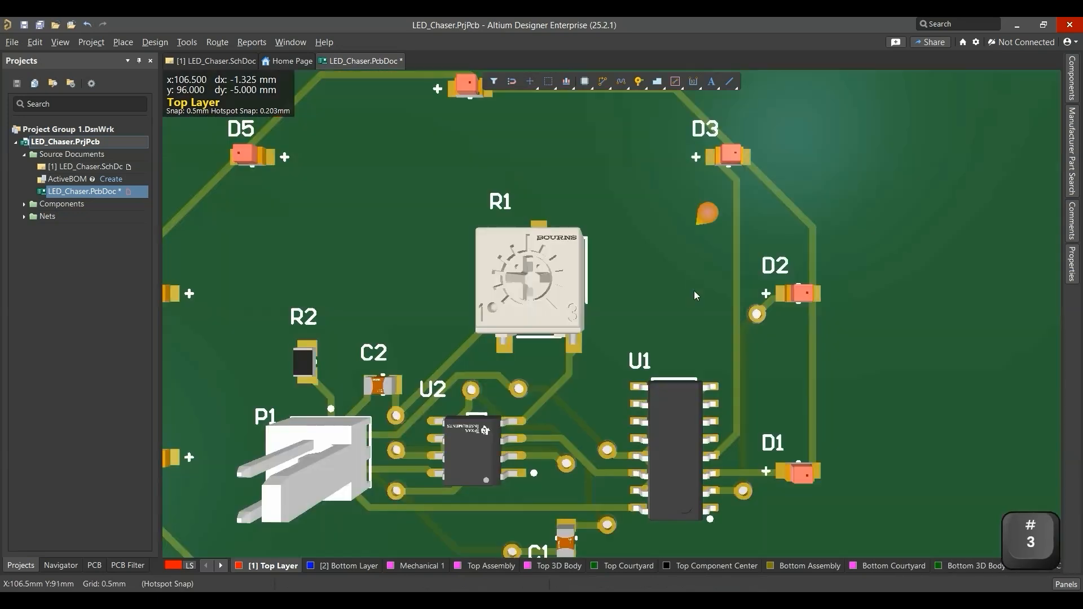
right_drag(640, 251, 694, 398)
key(2)
ctrl+scroll(669, 454, up, 5)
ctrl+scroll(718, 410, down, 5)
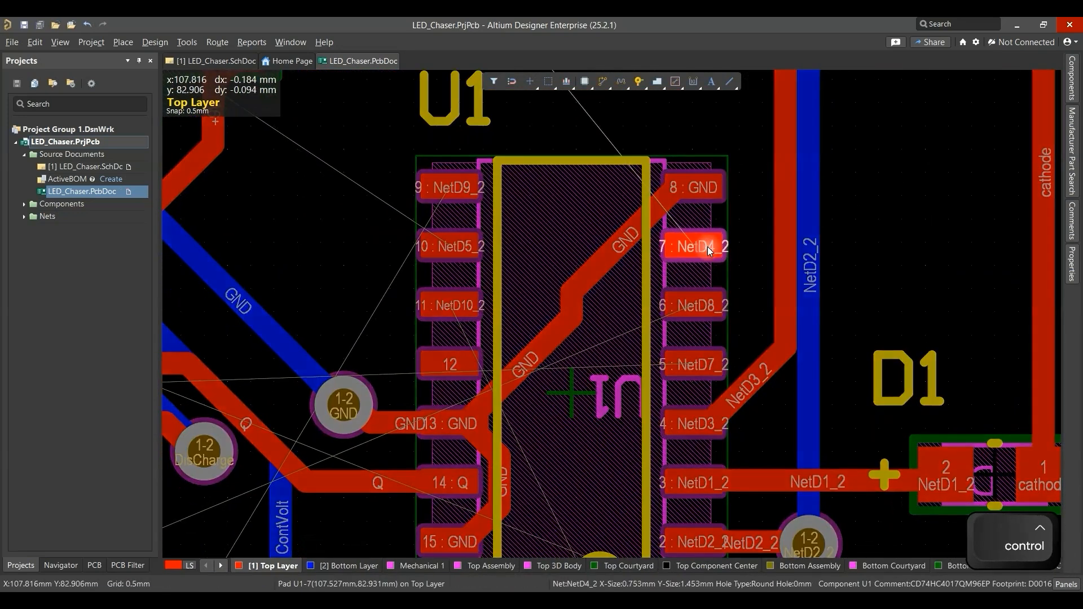
Step: Shift the bottom-layer NetD2_2 track away from NetD3_2 to X 111.5 mm and move its lower via further down
ctrl+scroll(698, 371, up, 4)
ctrl+scroll(696, 359, down, 2)
ctrl+scroll(695, 359, down, 2)
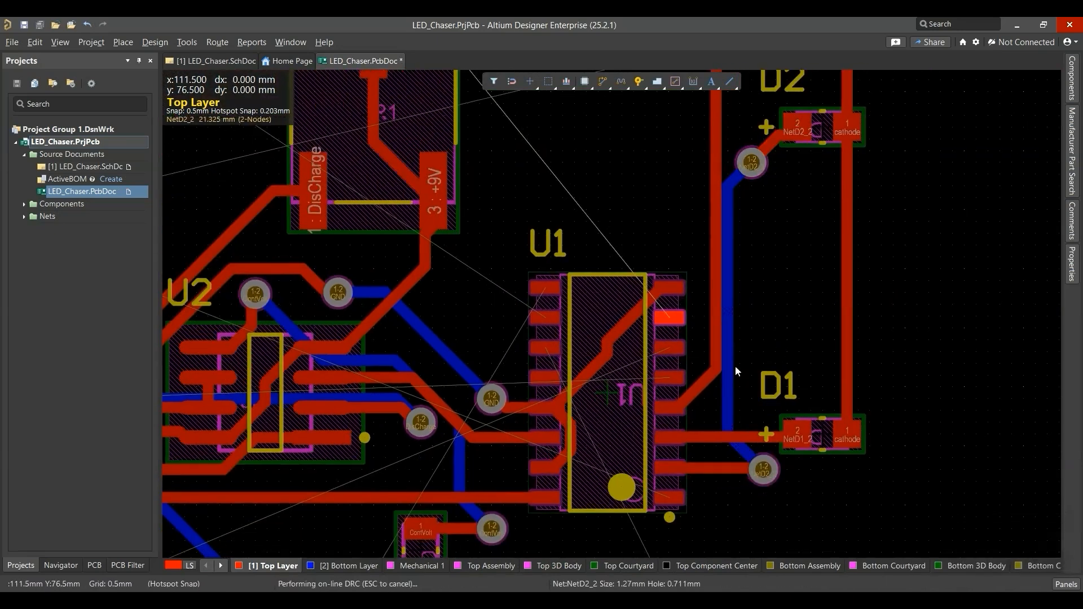
drag(726, 377, 765, 377)
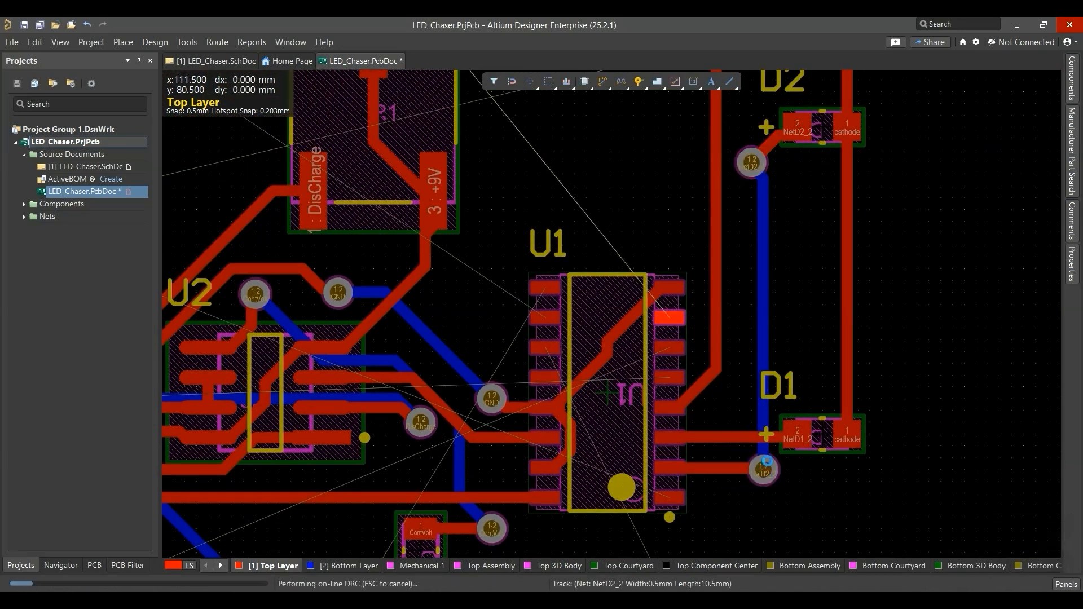
drag(765, 471, 767, 495)
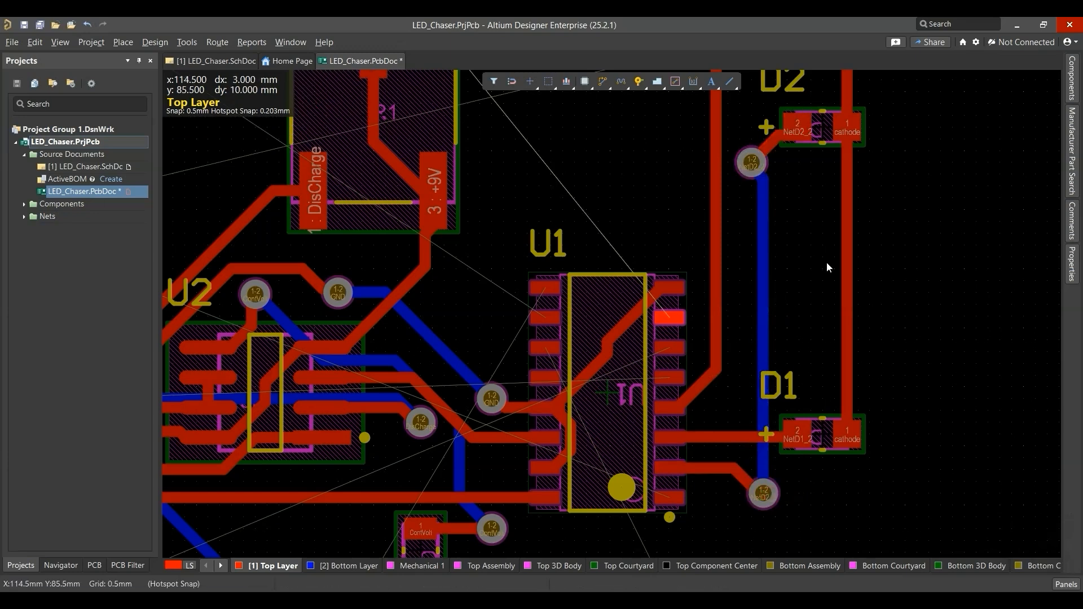
scroll(827, 262, up, 3)
click(730, 354)
drag(727, 352, 725, 351)
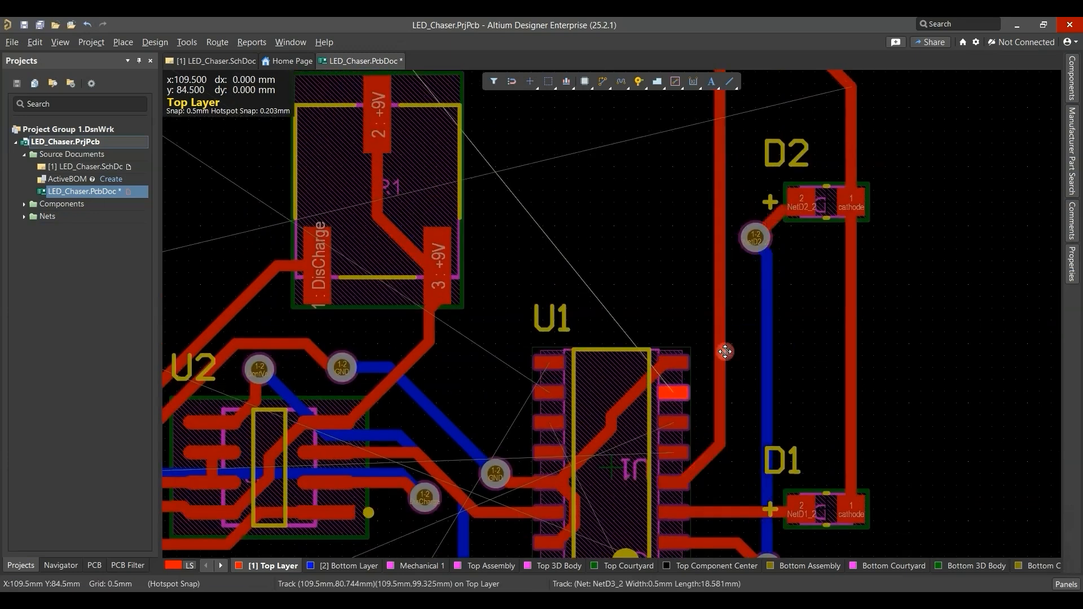
Step: Route the NetD4_2 net on the top layer from U1 pin 7 past R1 to D4 pad 2
ctrl+scroll(753, 349, down, 1)
right_drag(655, 296, 679, 390)
ctrl+scroll(672, 394, down, 4)
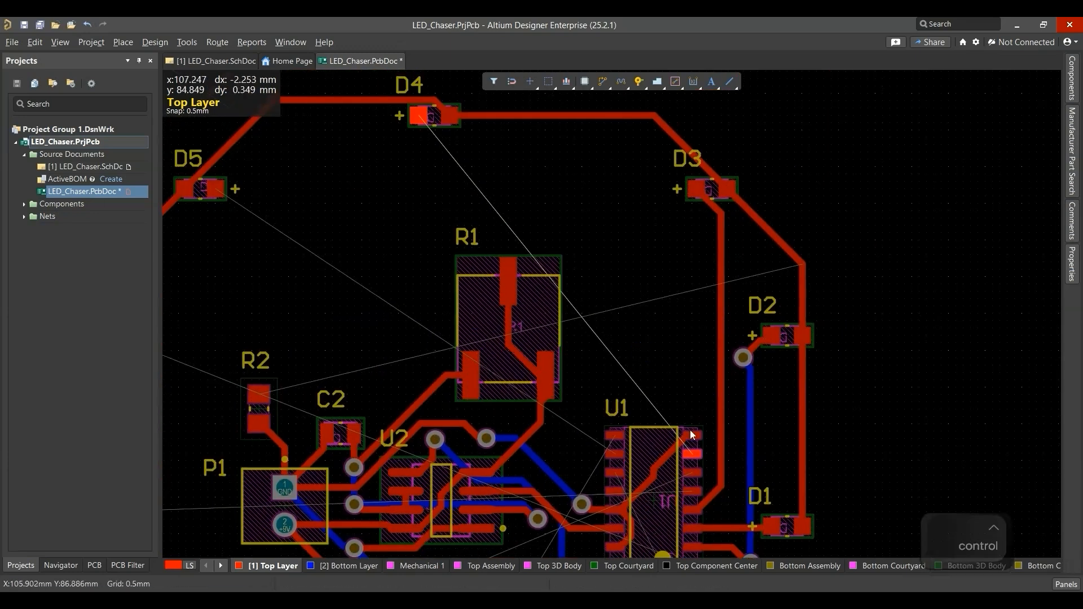
key(ctrl+w)
click(693, 456)
right_drag(453, 178, 463, 245)
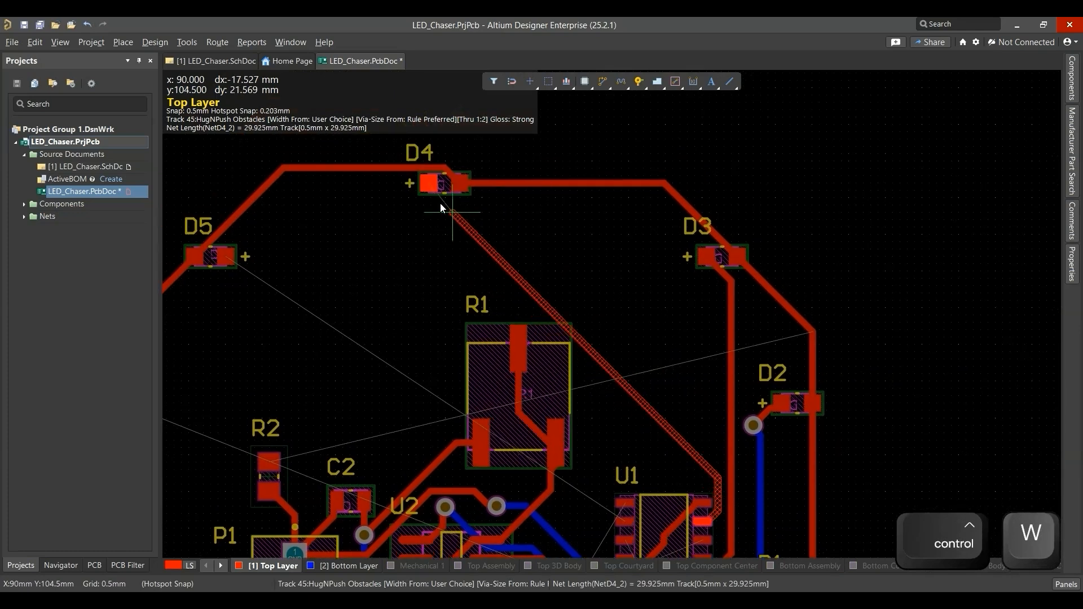
click(431, 182)
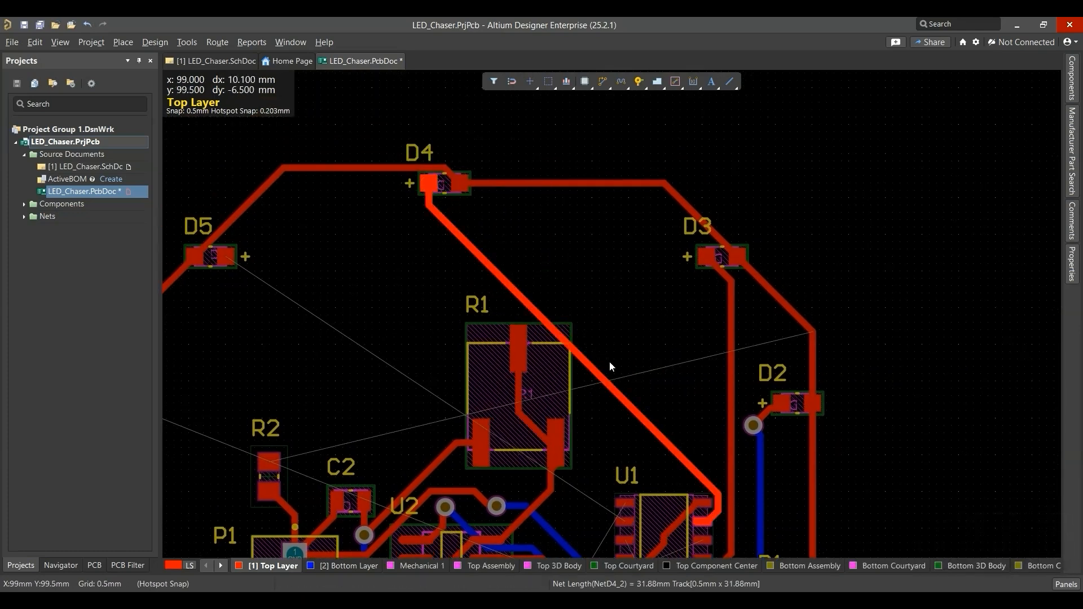
key(Escape)
Step: Reshape the NetD4_2 track to clear R1, running alongside NetD3_2 and horizontally below the D3–D4 cathode track, with a neat entry into D4
drag(636, 396, 694, 303)
drag(512, 197, 490, 230)
ctrl+scroll(438, 210, up, 5)
drag(458, 171, 434, 183)
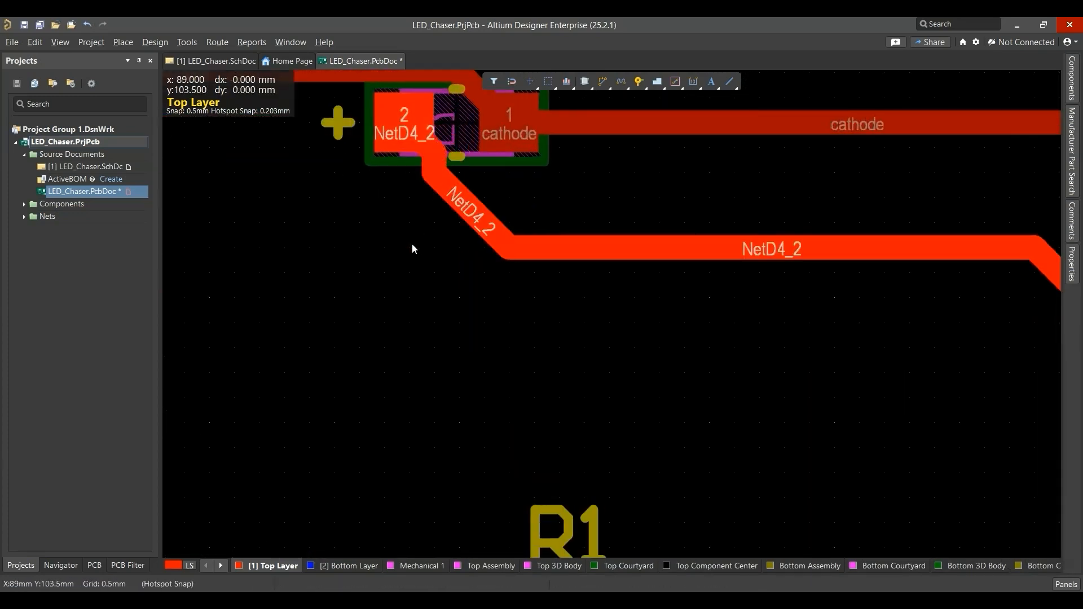
Step: Clear the NetD4_2 highlighting and inspect the reshaped track in 3D before returning to 2D
key(shift)
key(3)
ctrl+scroll(451, 204, up, 1)
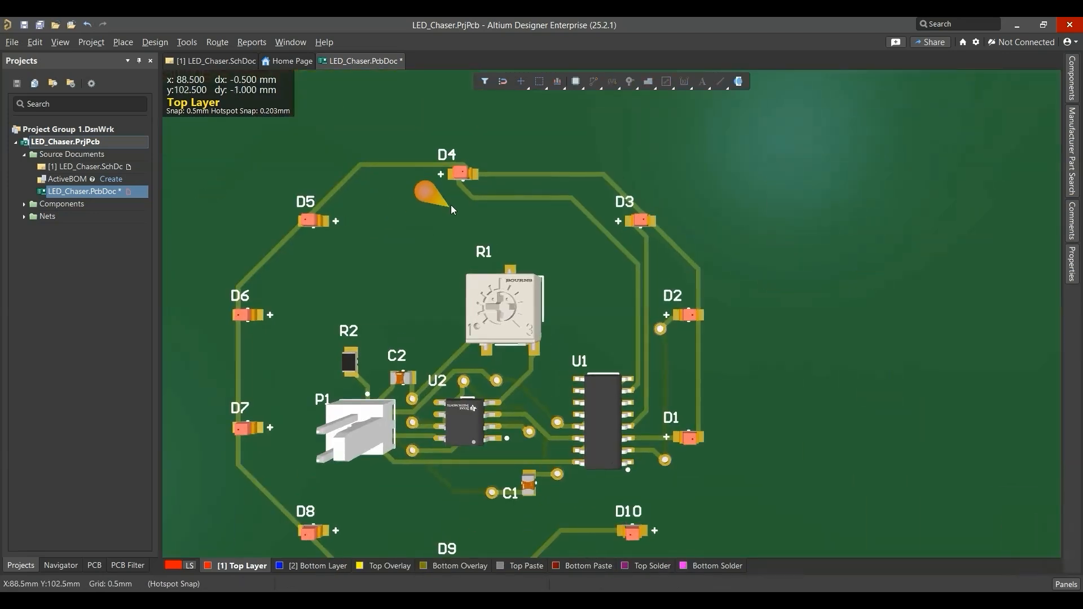
key(2)
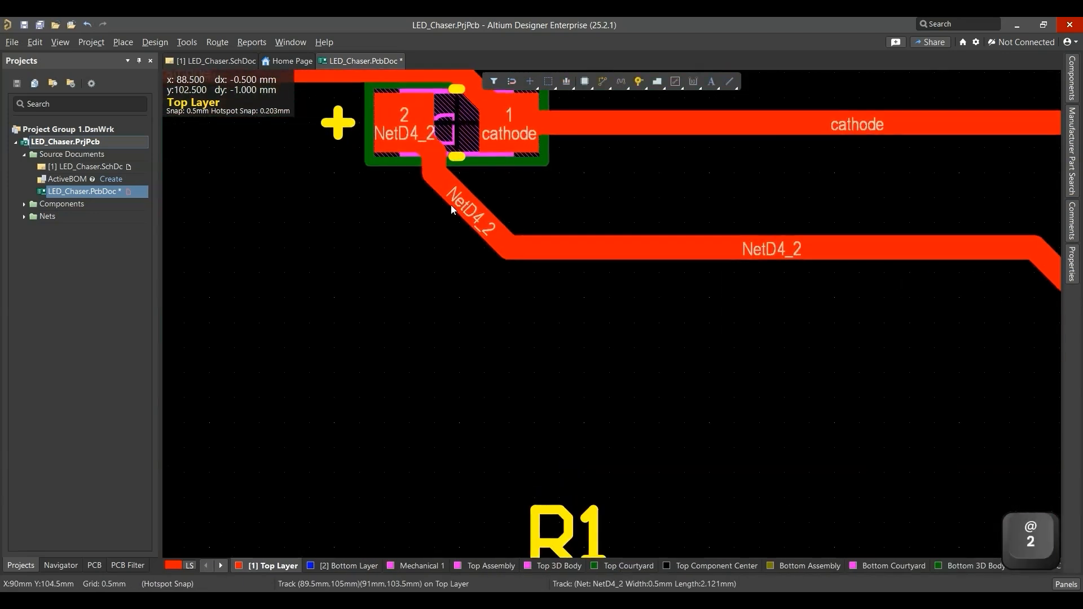
Step: Highlight the NetD5_2 net and examine the path from U1 pin 10 to D5
ctrl+scroll(452, 212, down, 4)
right_drag(715, 381, 654, 205)
ctrl+scroll(699, 420, up, 2)
right_drag(699, 420, 618, 150)
ctrl+scroll(658, 285, up, 2)
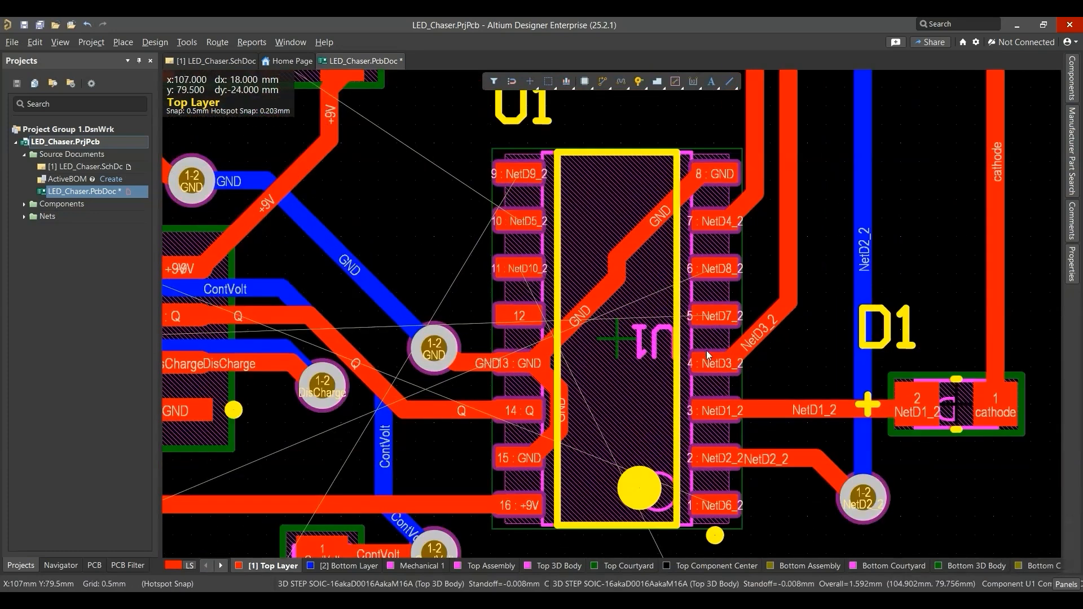
ctrl+scroll(629, 291, up, 1)
ctrl+click(516, 212)
ctrl+scroll(395, 209, down, 5)
right_drag(327, 214, 522, 449)
ctrl+scroll(486, 410, down, 1)
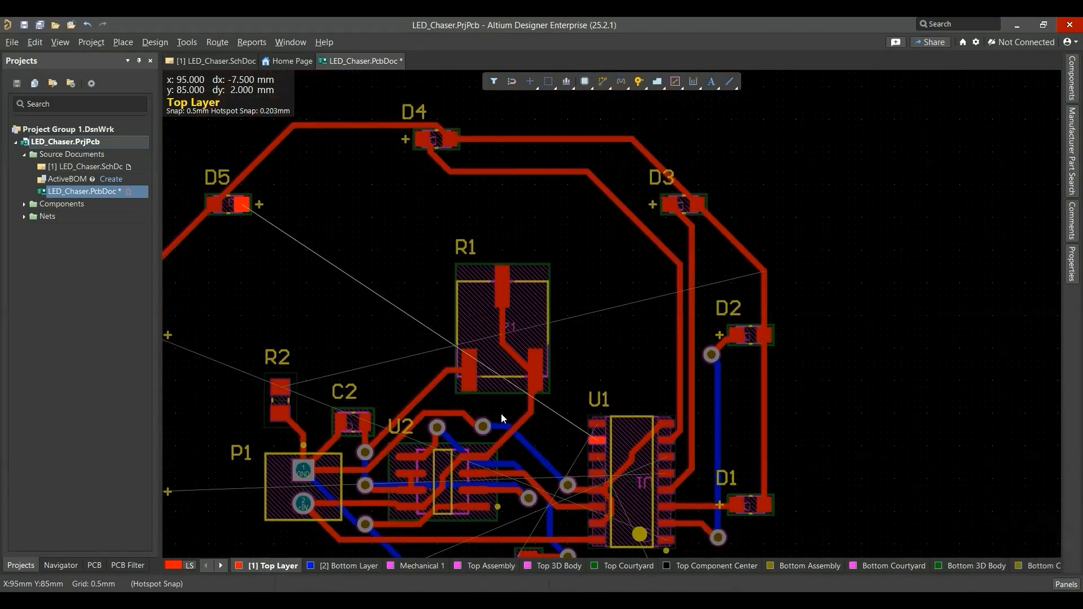
ctrl+scroll(553, 454, up, 4)
ctrl+scroll(564, 426, down, 1)
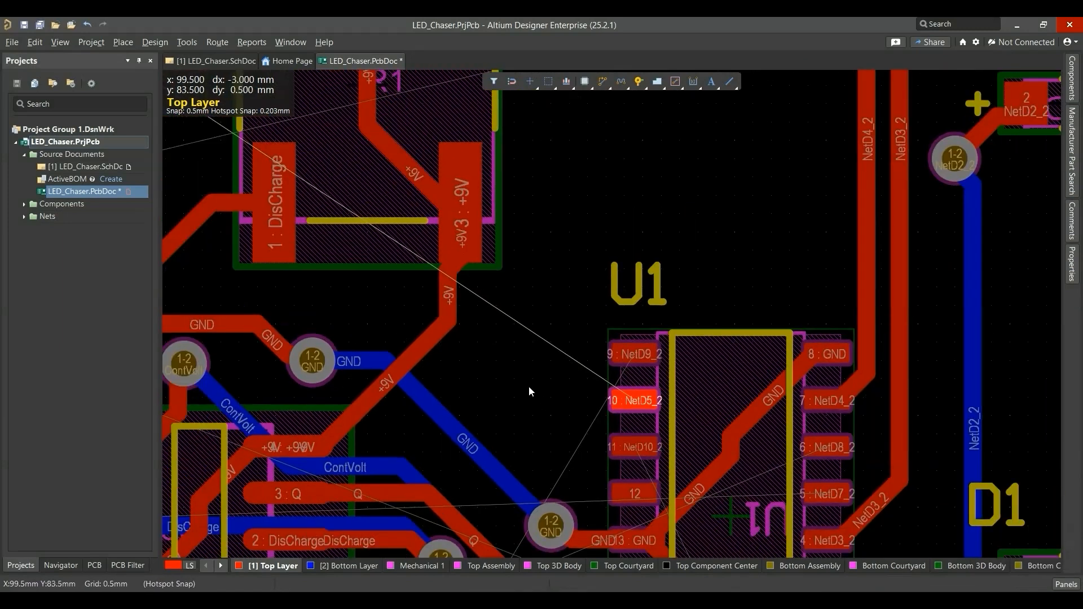
Step: Route NetD5_2 from U1 pin 10 to D5 pad 2, using two vias to run on the bottom layer beneath R1
ctrl+scroll(530, 386, down, 3)
right_drag(503, 391, 519, 410)
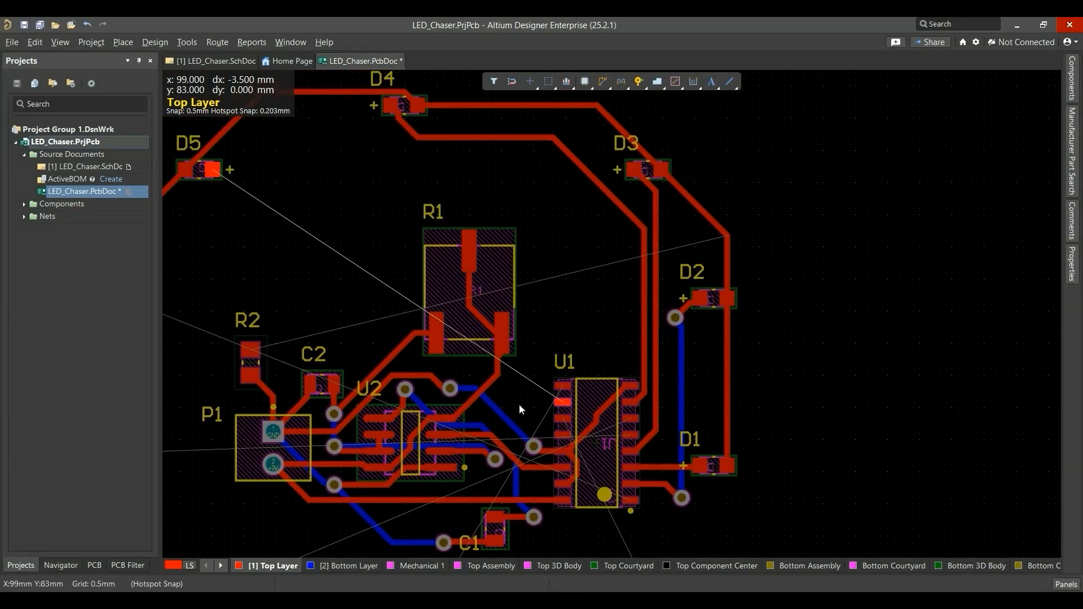
key(ctrl+w)
click(557, 402)
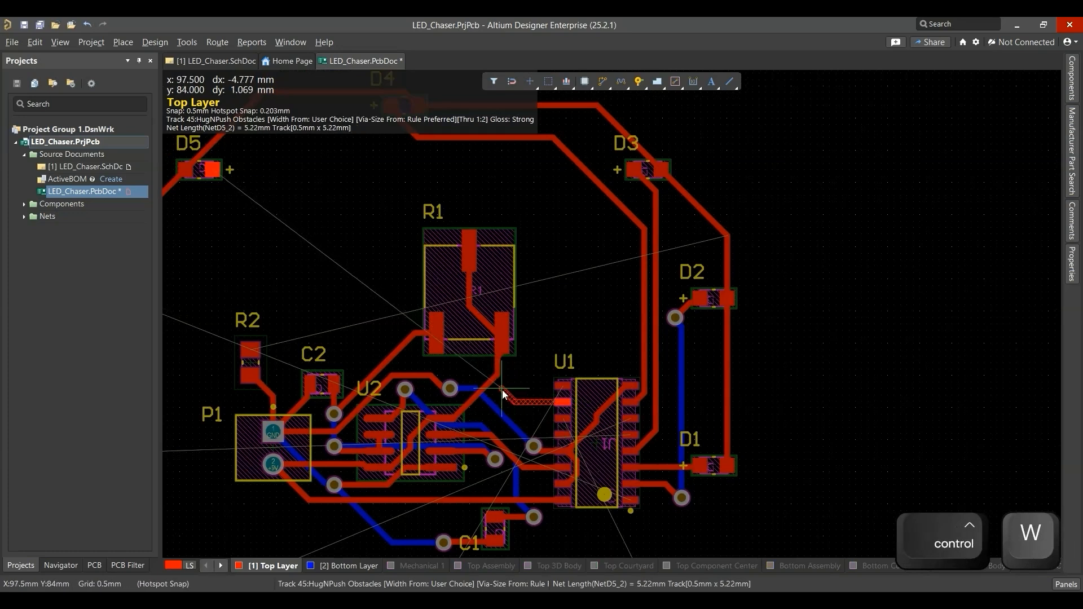
key(KP_Add)
ctrl+scroll(503, 393, up, 2)
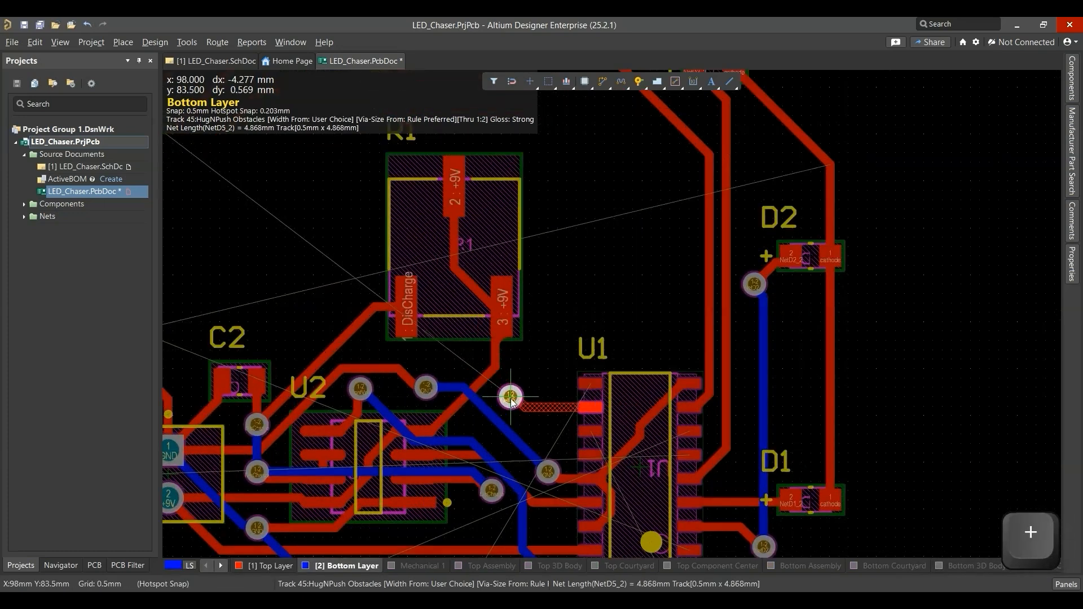
ctrl+scroll(444, 378, down, 1)
right_drag(444, 378, 593, 461)
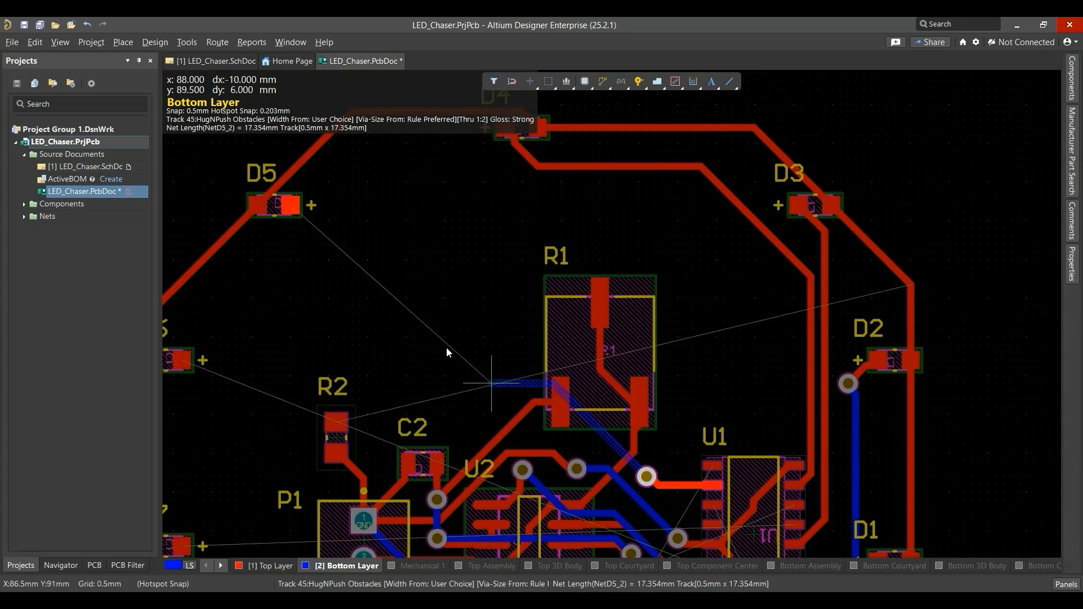
key(KP_Add)
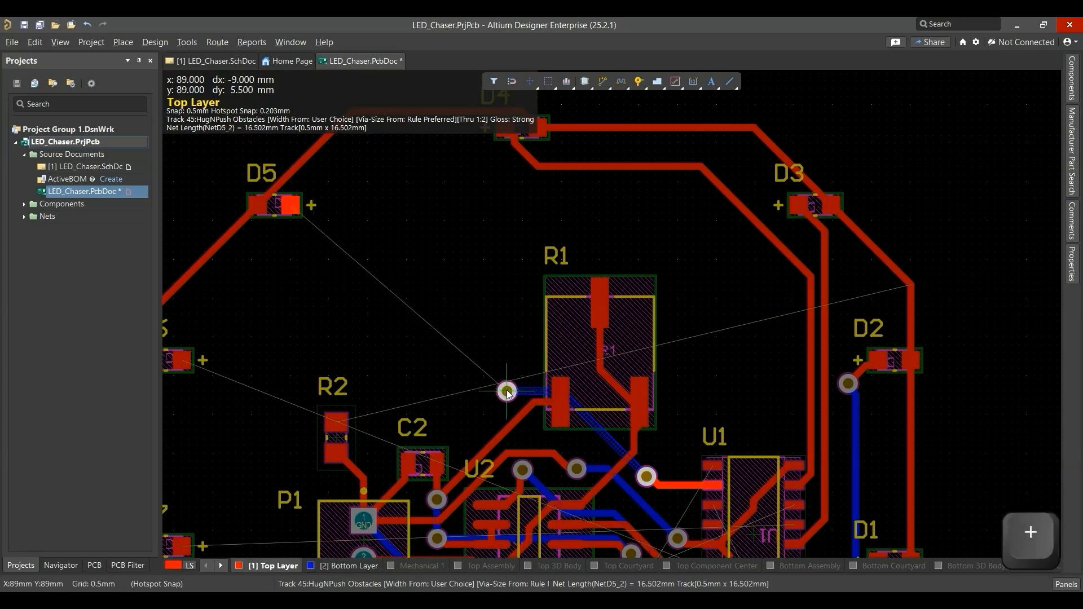
click(296, 209)
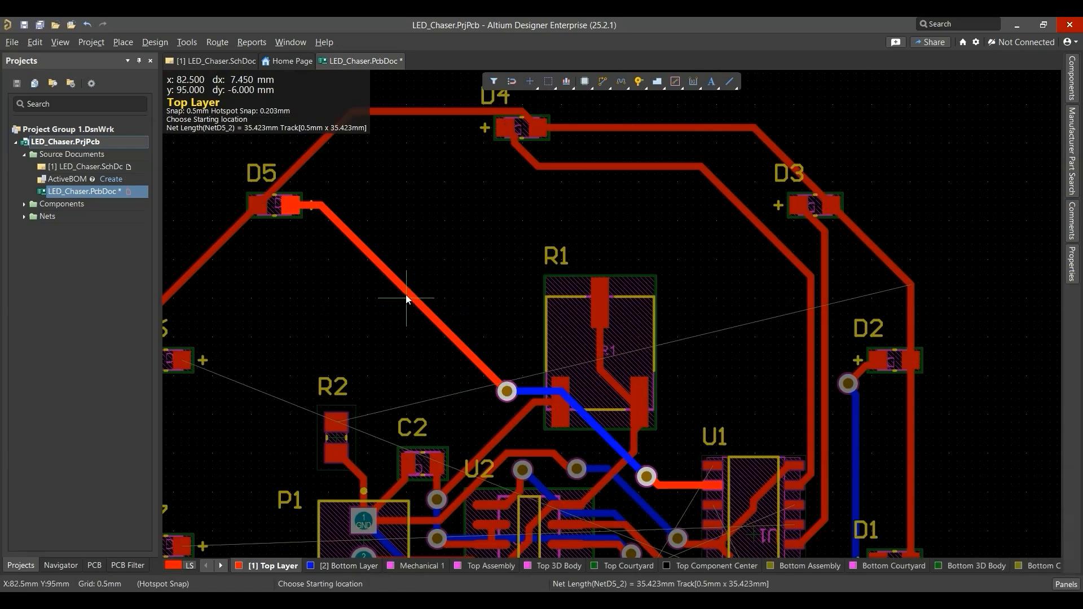
Step: Check the NetD5_2 route in 3D, save the PCB document and return to the 2D view
key(3)
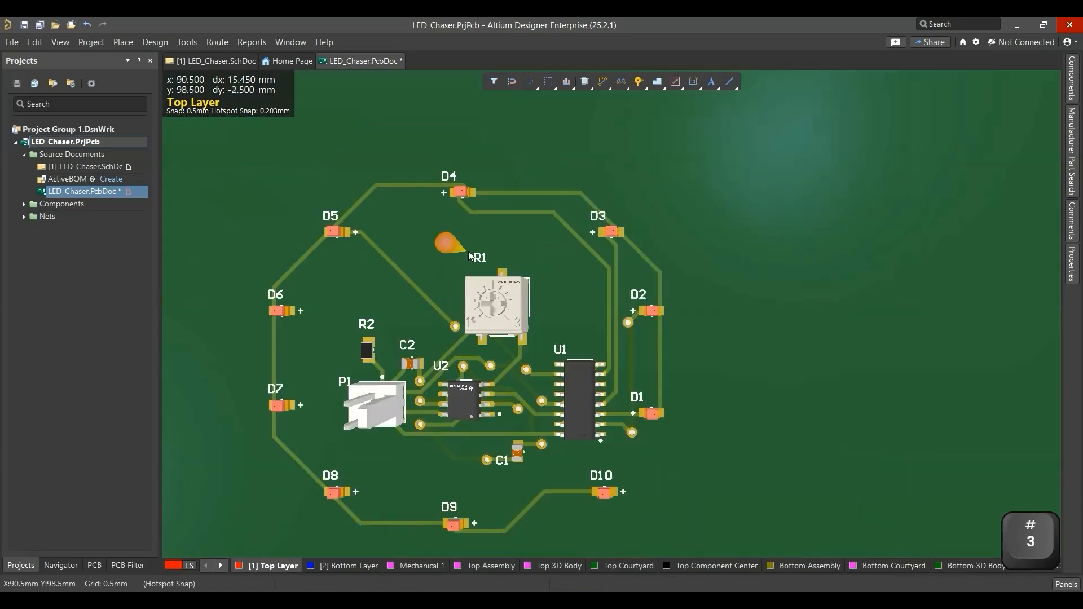
key(ctrl+s)
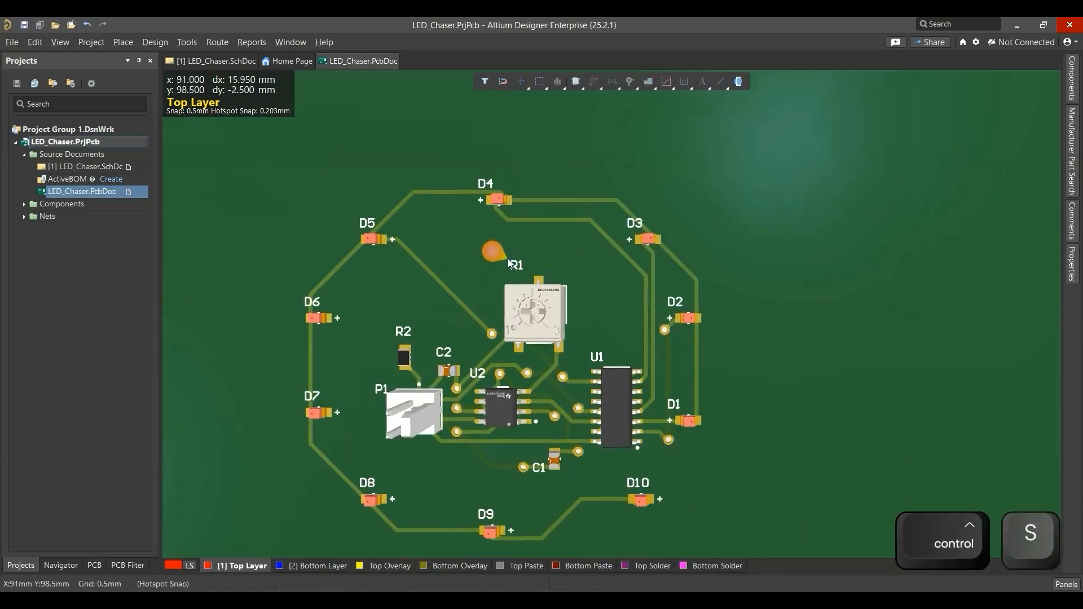
key(2)
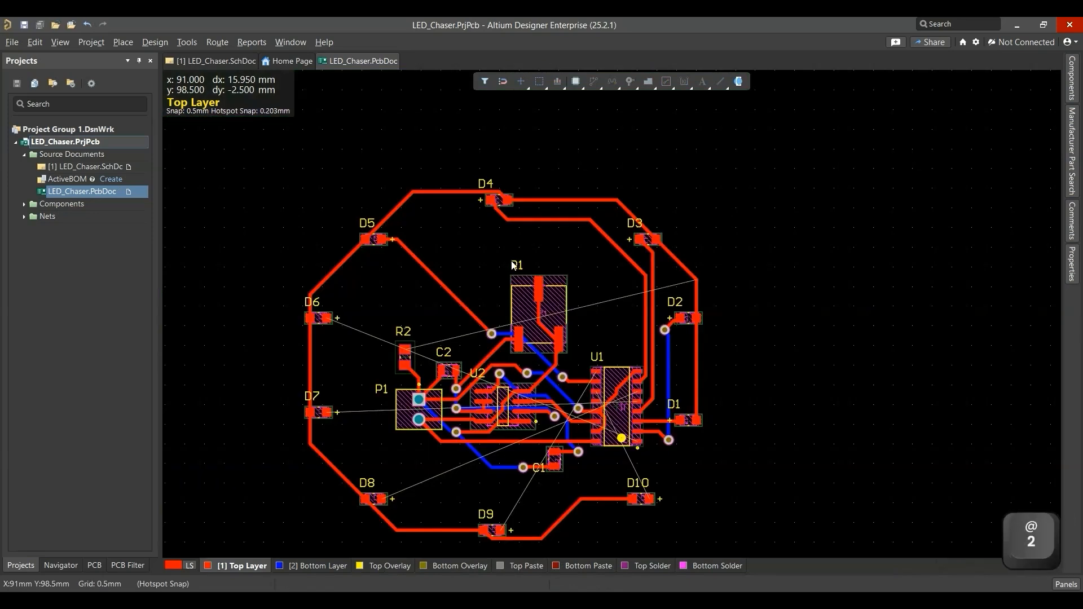
Step: Move the NetD5_2 via beside R1 to just next to D5, so the long diagonal runs on the bottom layer
ctrl+scroll(470, 355, up, 3)
drag(514, 369, 367, 220)
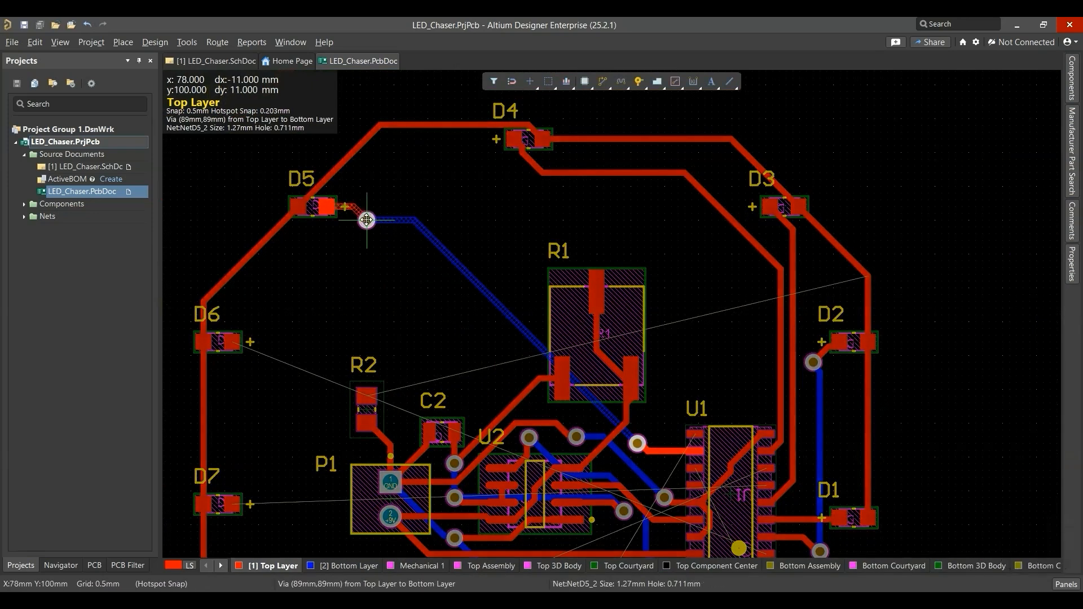
click(340, 253)
Step: Highlight the NetD6_2 net and examine the path from U1 pin 1 to D6
ctrl+scroll(357, 258, down, 1)
right_drag(407, 282, 197, 113)
ctrl+scroll(354, 223, up, 5)
right_drag(886, 542, 651, 316)
ctrl+scroll(665, 333, up, 2)
ctrl+click(847, 517)
ctrl+scroll(669, 423, down, 14)
right_drag(474, 340, 708, 414)
ctrl+scroll(716, 427, down, 1)
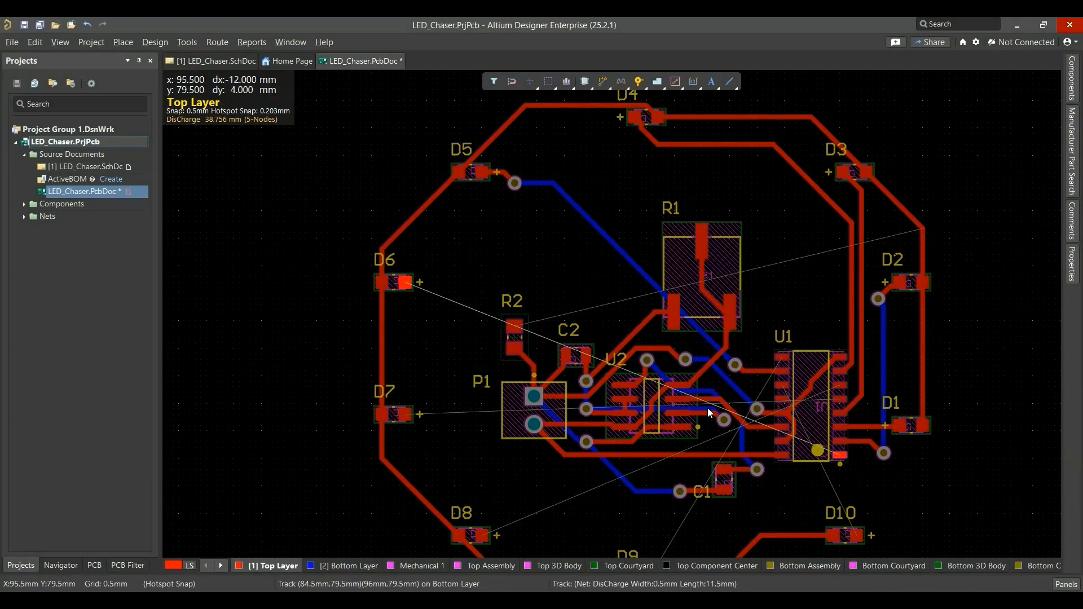
Step: Start routing NetD6_2 on the top layer from U1 pin 1 and add a via below U1 to the bottom layer
ctrl+scroll(885, 499, up, 2)
key(ctrl+w)
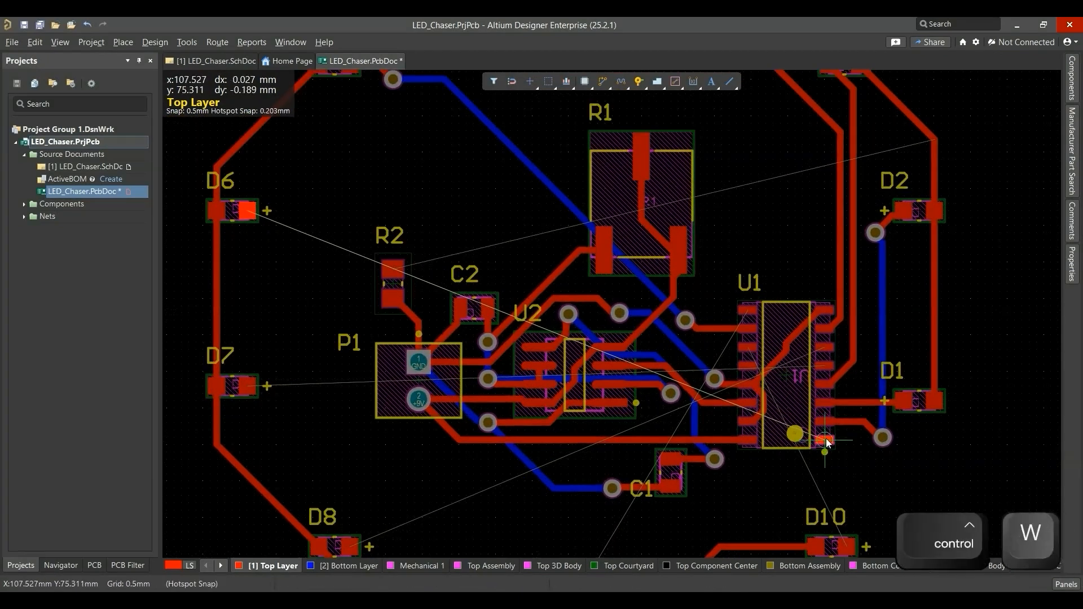
click(828, 441)
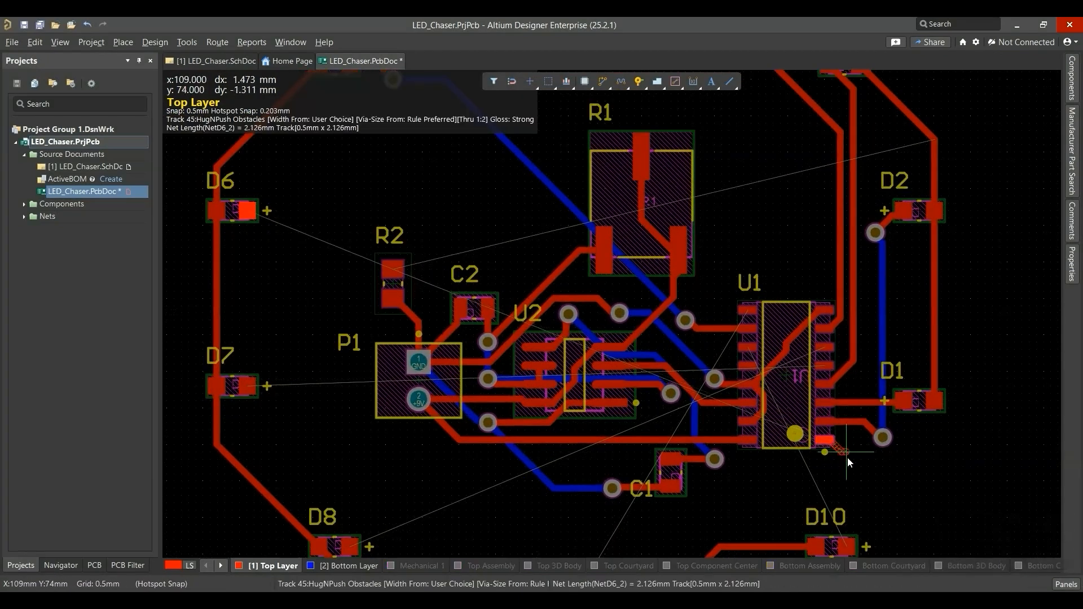
key(KP_Multiply)
key(KP_Add)
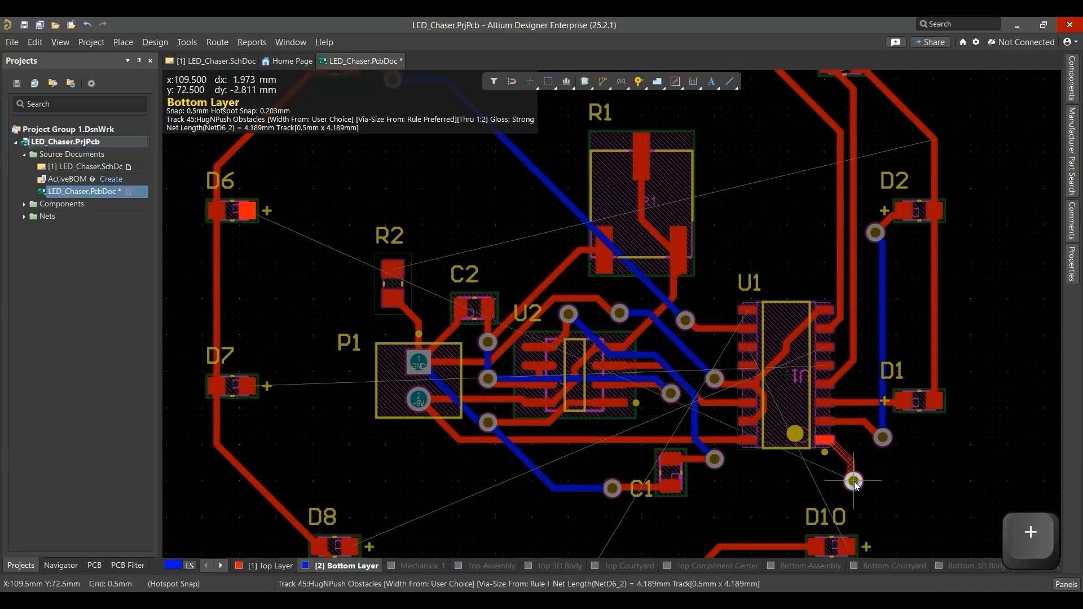
Step: Route NetD6_2 on the bottom layer from the via below U1 to a via beside D6, finishing on the top layer at D6's pad
click(853, 481)
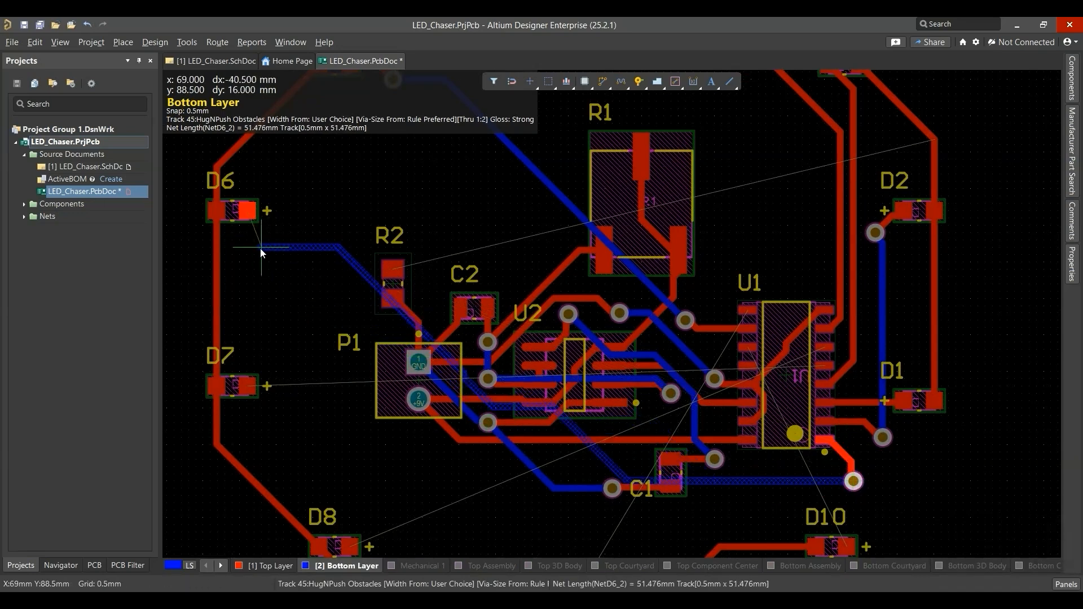
ctrl+shift+scroll(260, 249, up, 1)
click(248, 213)
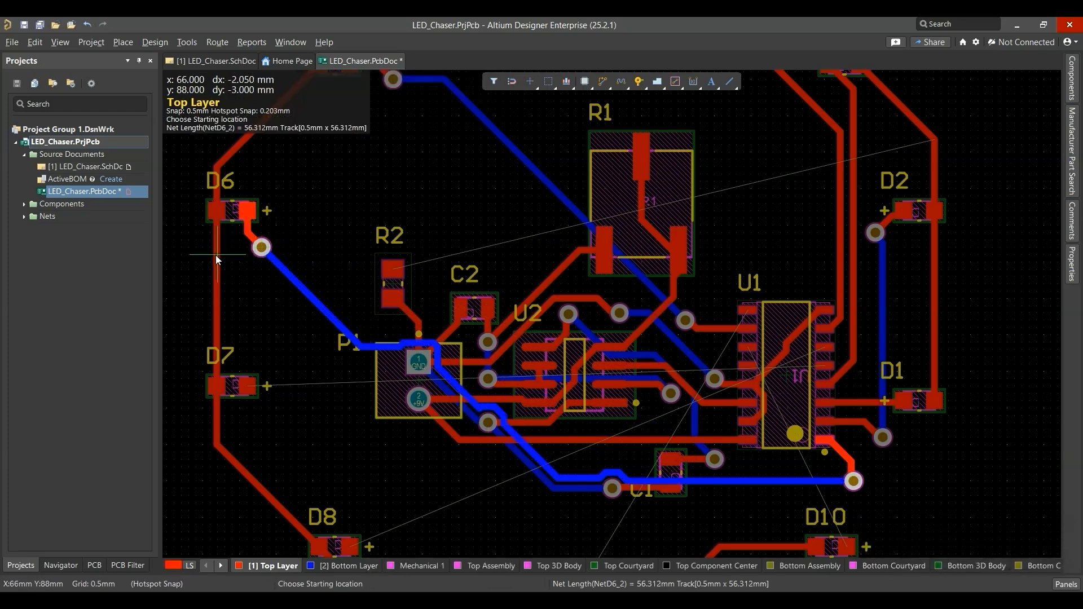
key(Escape)
Step: Reshape the bottom-layer NetD6_2 track by moving its diagonal segment beside connector P1
scroll(584, 455, up, 1)
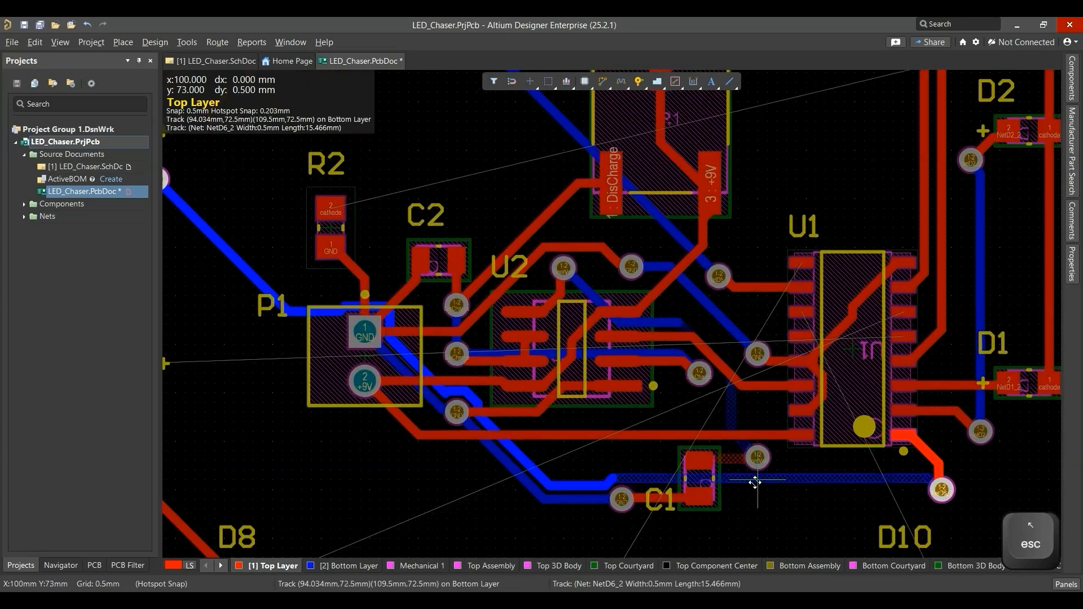
drag(511, 446, 525, 441)
right_drag(393, 434, 374, 465)
ctrl+scroll(374, 465, up, 1)
click(442, 401)
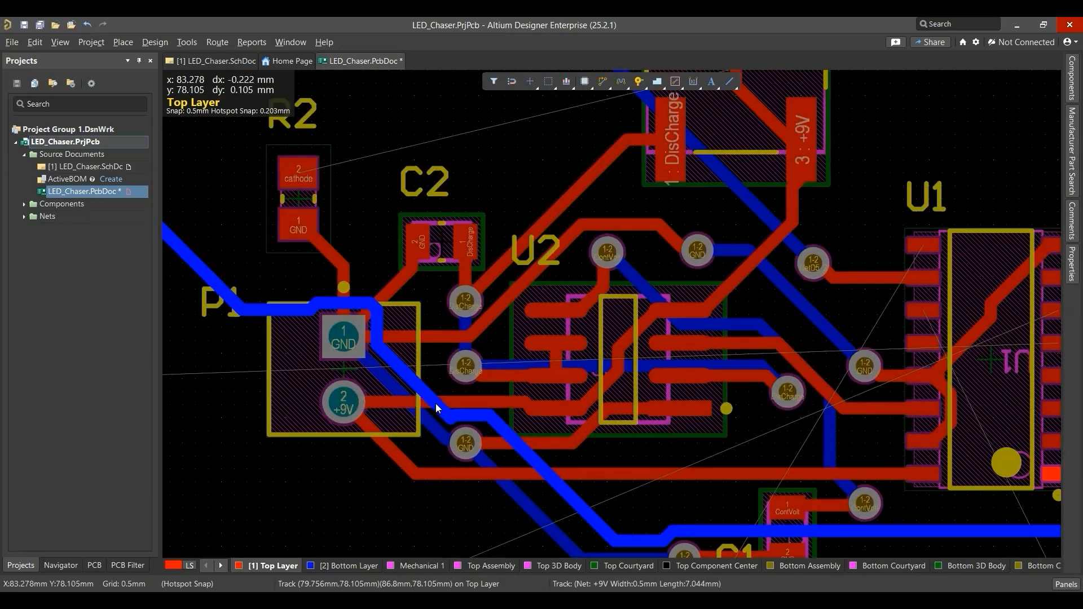
click(351, 566)
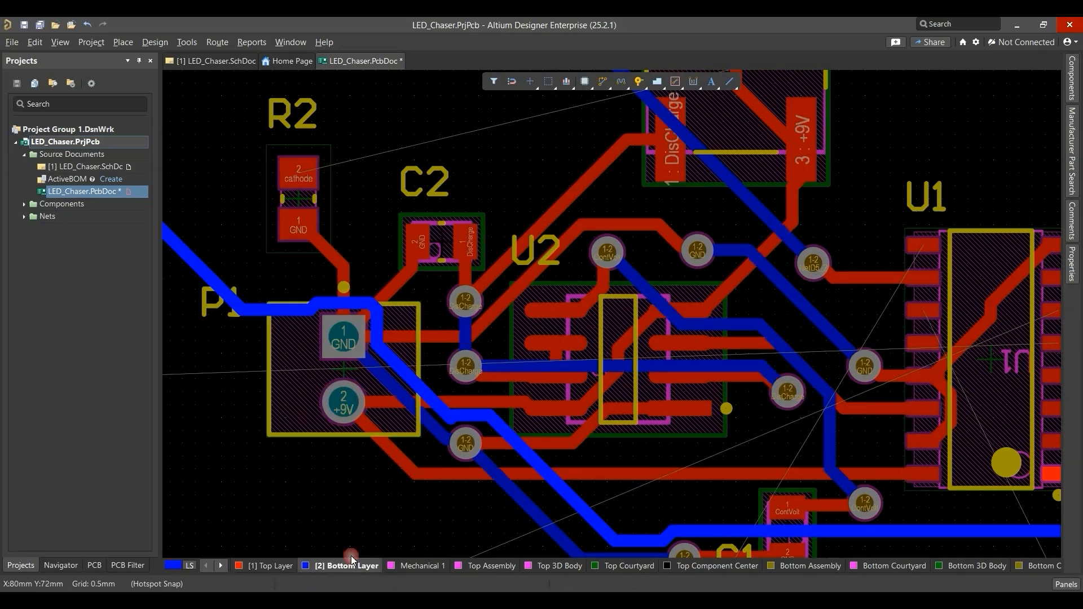
drag(423, 378, 427, 383)
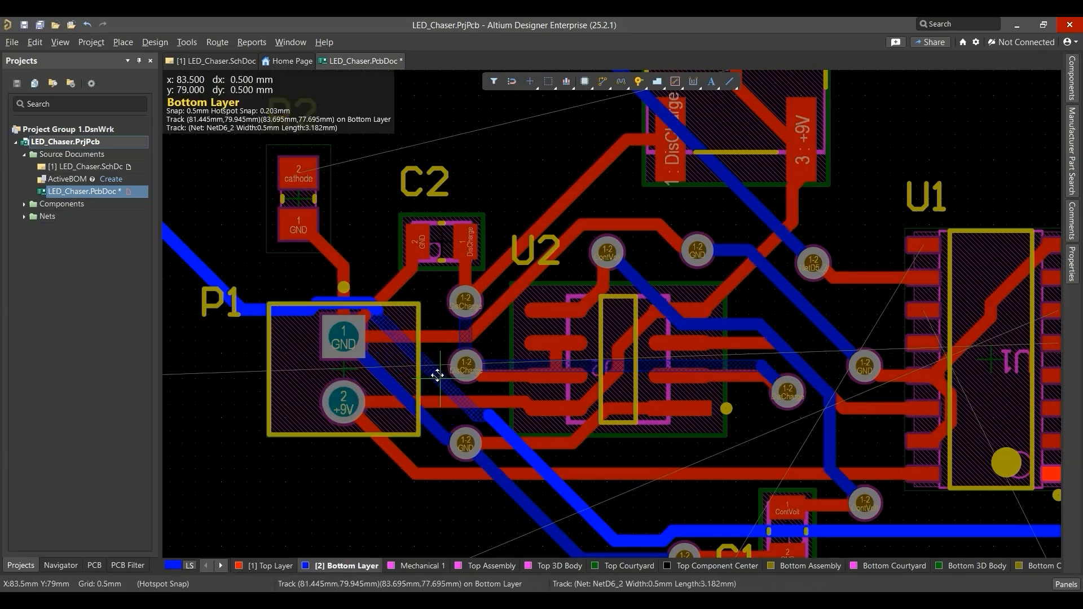
drag(432, 377, 348, 335)
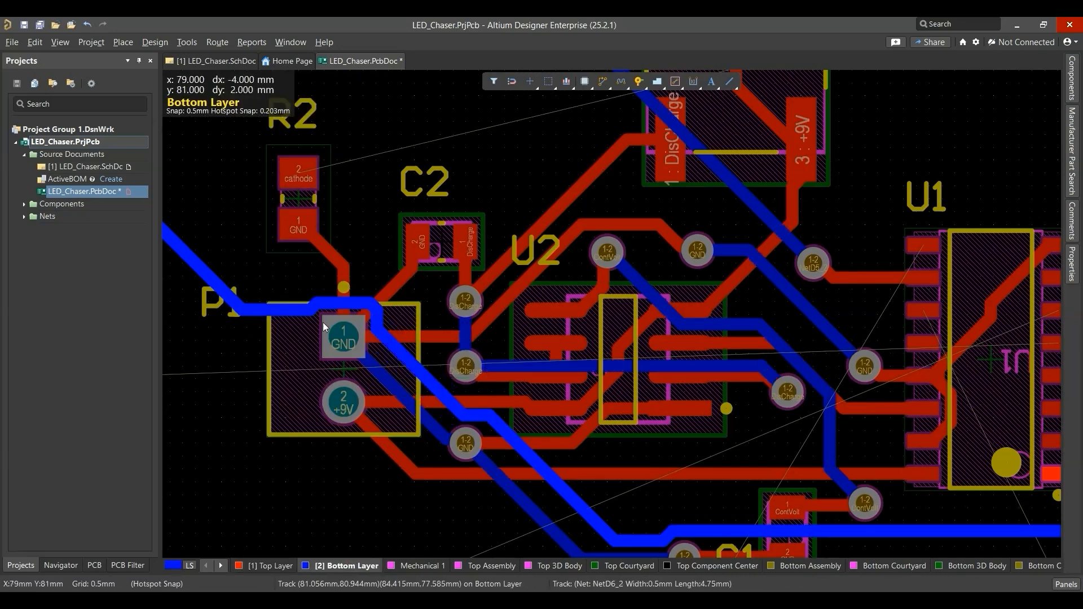
Step: Undo the last segment move and straighten the horizontal bottom-layer NetD6_2 track just above P1's GND pad
ctrl+scroll(256, 334, up, 2)
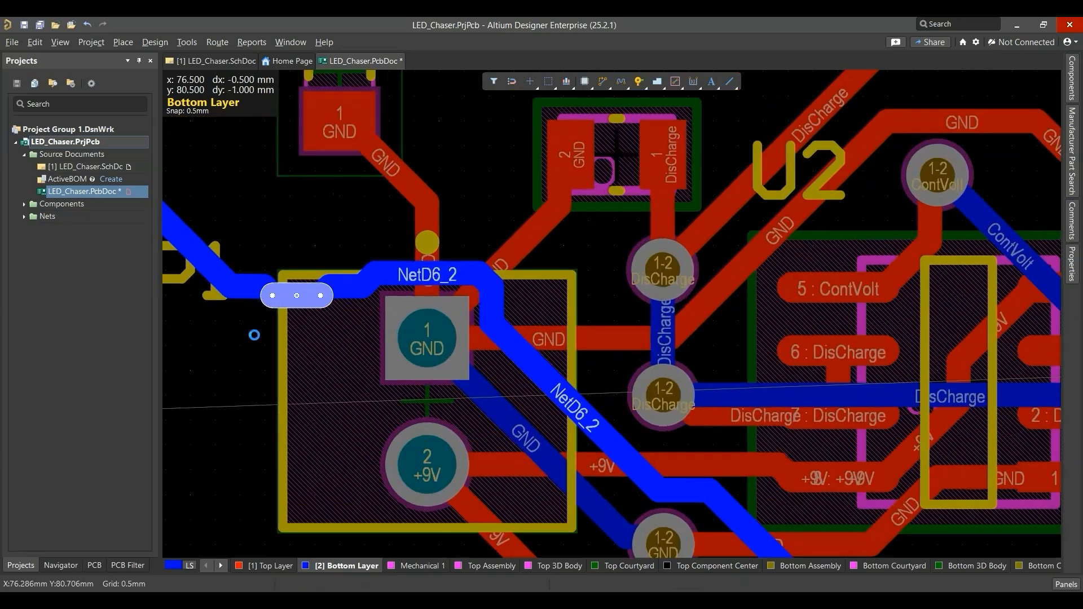
key(ctrl+z)
drag(327, 290, 316, 272)
ctrl+scroll(237, 350, down, 1)
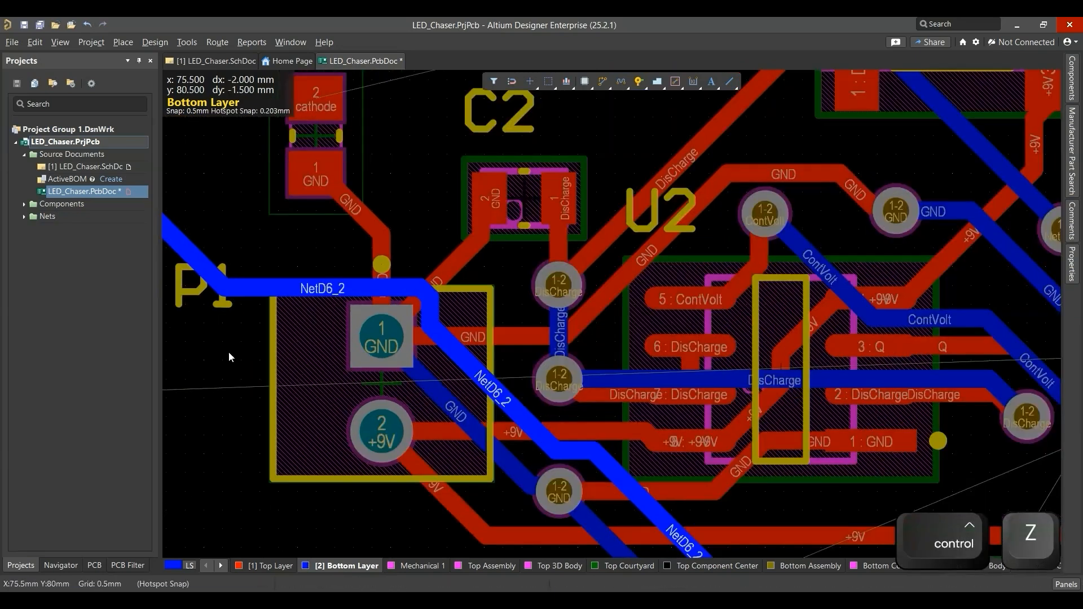
ctrl+scroll(426, 299, up, 3)
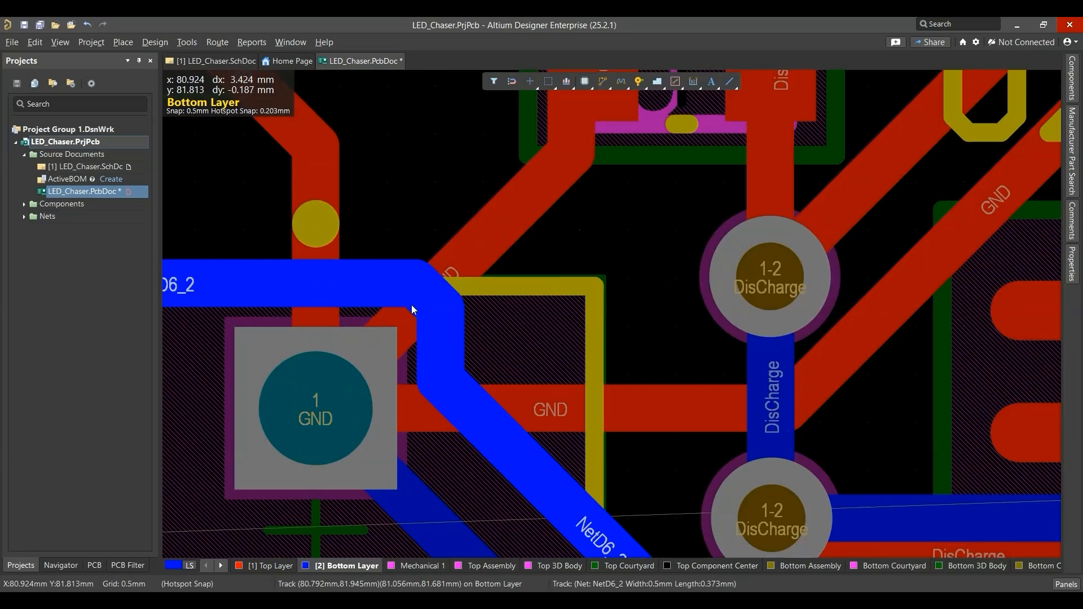
Step: Examine the routed board in 3D from the top and flipped sides, and return to the 2D layout
ctrl+scroll(411, 304, down, 4)
right_drag(290, 449, 520, 502)
ctrl+scroll(355, 378, down, 1)
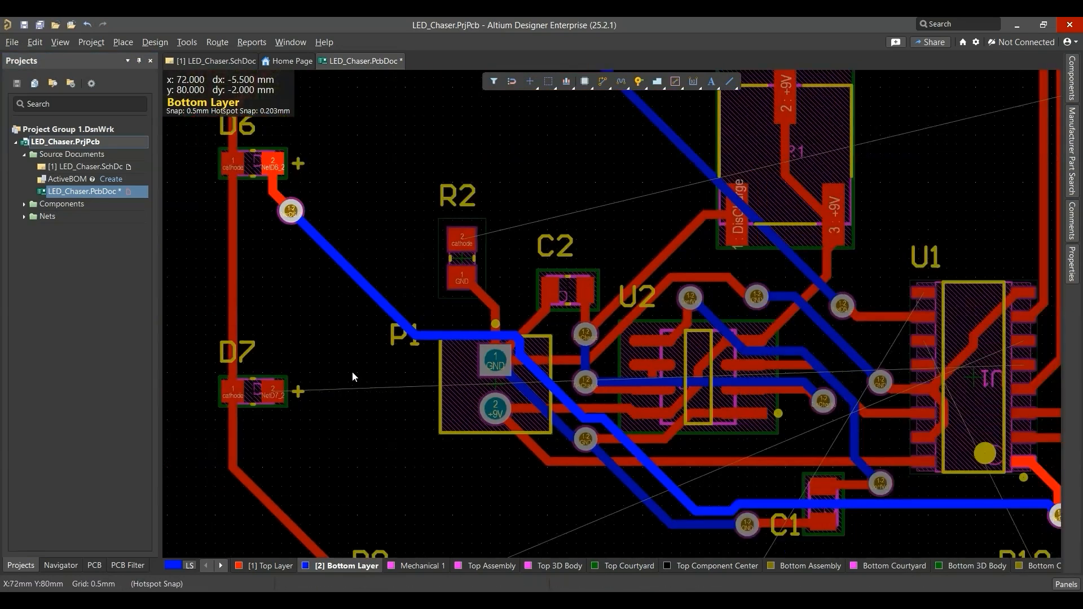
key(3)
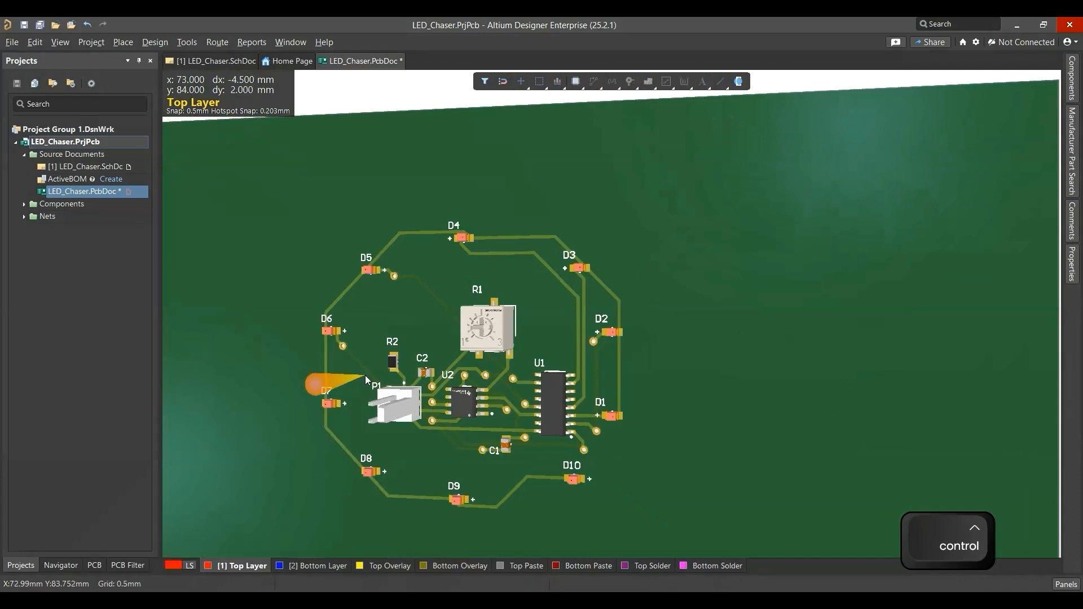
key(ctrl+f)
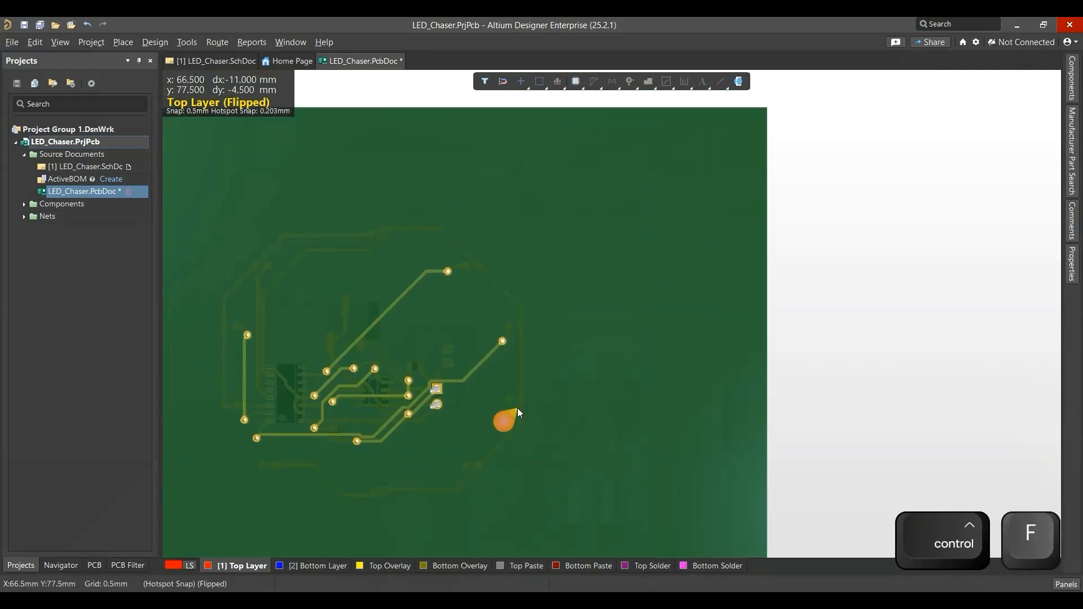
key(ctrl+f)
key(2)
Step: Route NetD7_2 on the top layer from U1 pin 5 beneath the chip to a bottom-layer via below U1
ctrl+scroll(797, 385, up, 5)
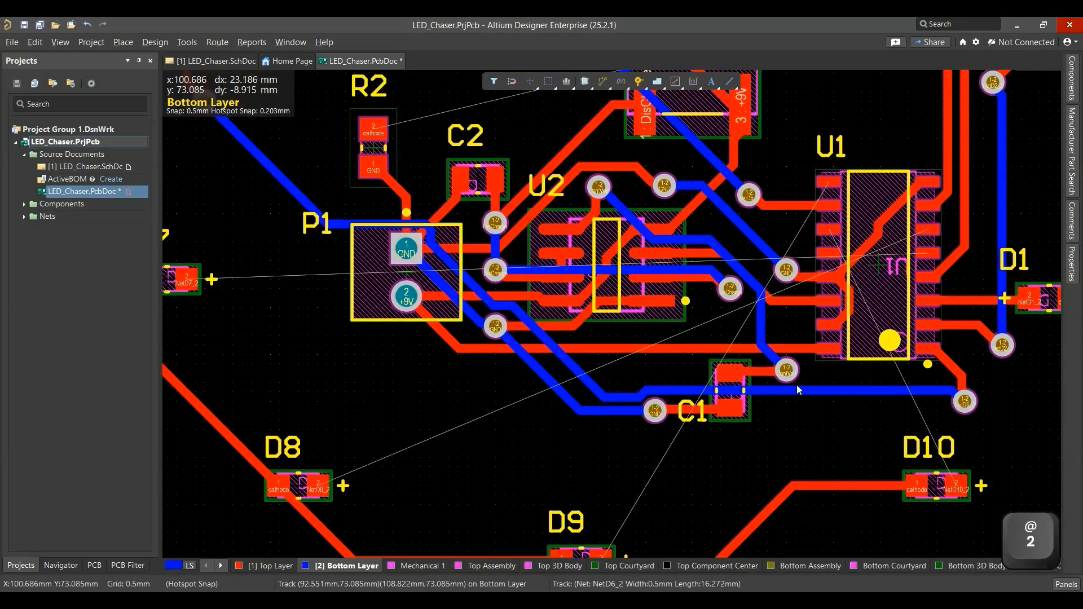
ctrl+scroll(740, 407, up, 3)
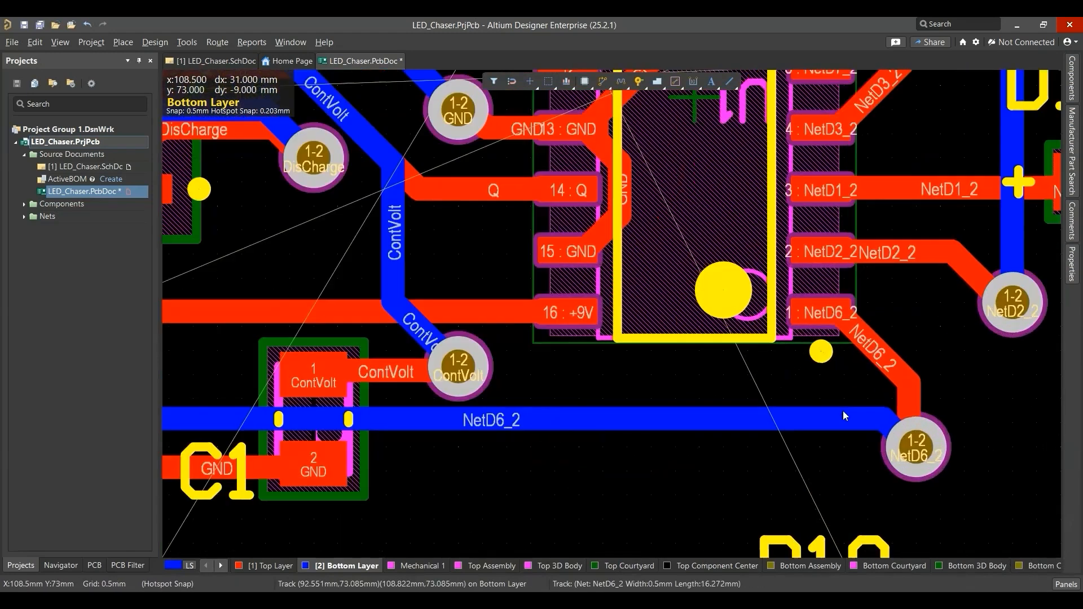
ctrl+scroll(734, 285, down, 5)
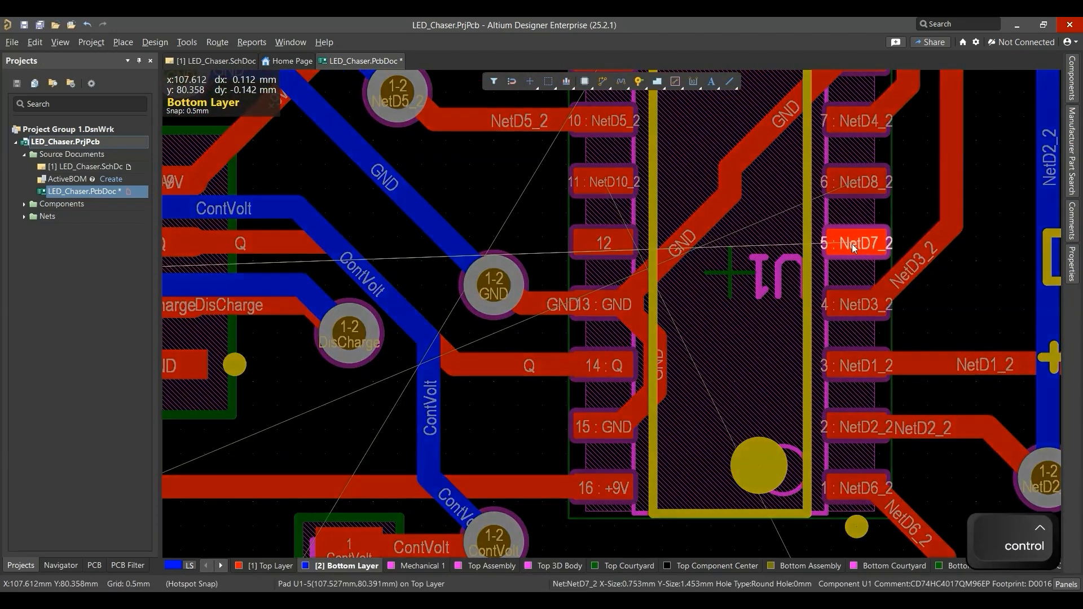
right_drag(727, 291, 697, 374)
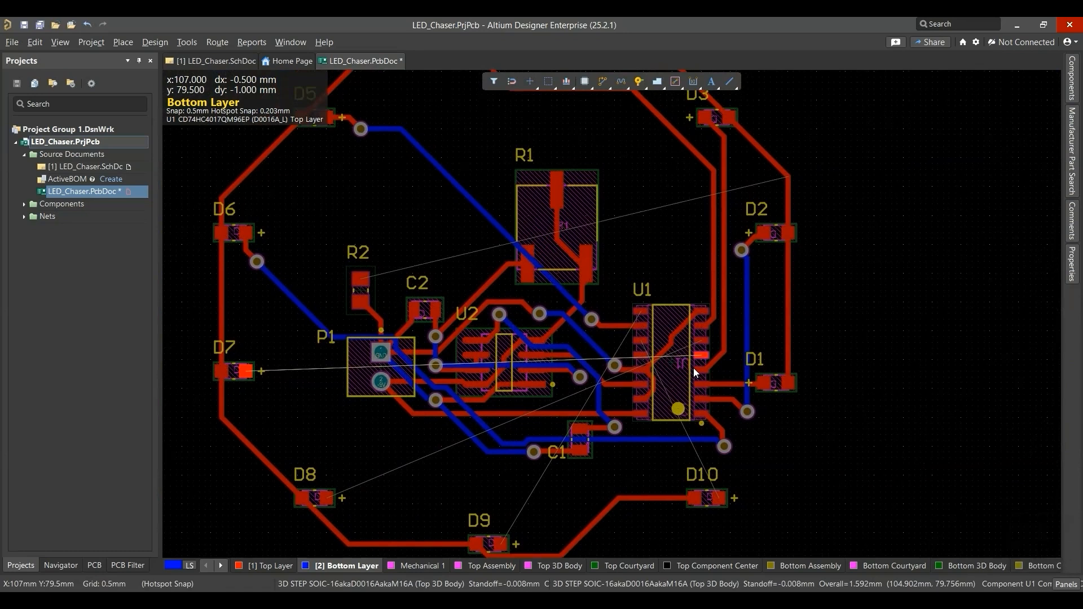
key(ctrl+w)
ctrl+scroll(699, 357, up, 3)
click(700, 356)
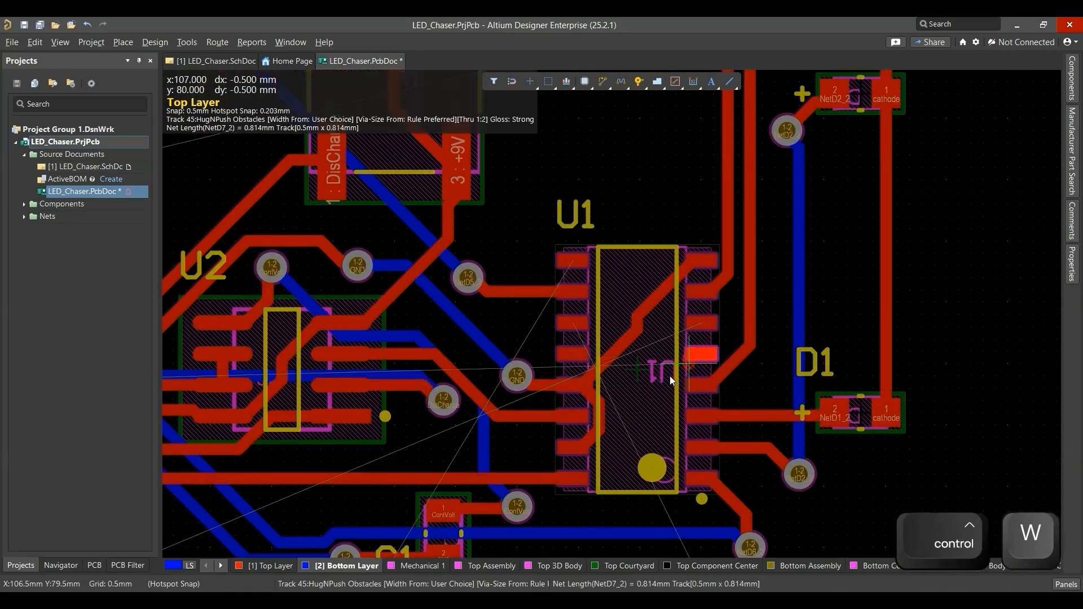
ctrl+scroll(591, 450, down, 3)
right_drag(591, 468, 650, 377)
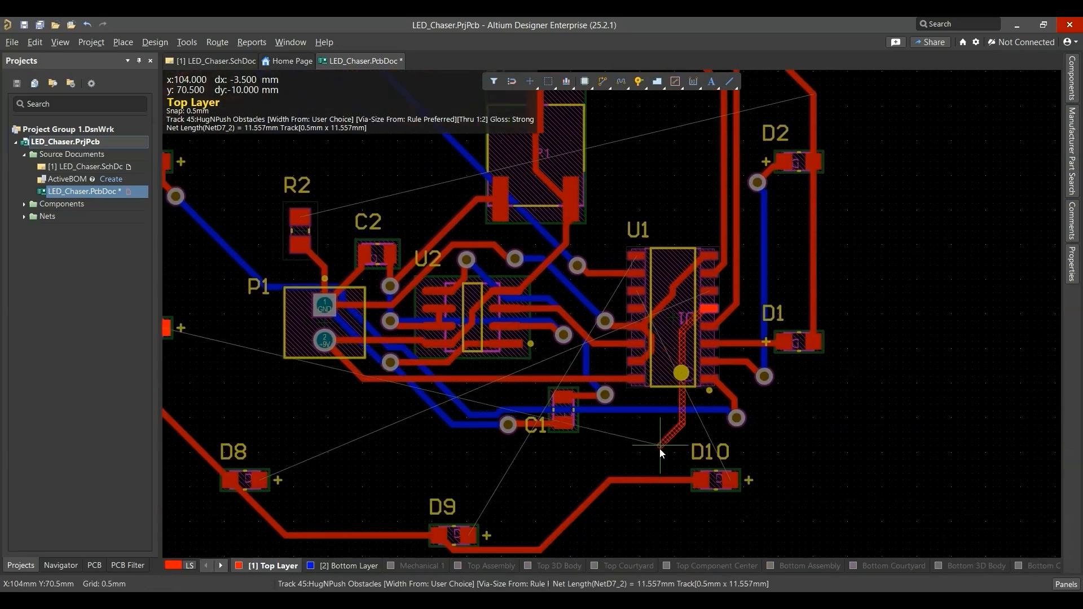
ctrl+shift+scroll(659, 448, down, 1)
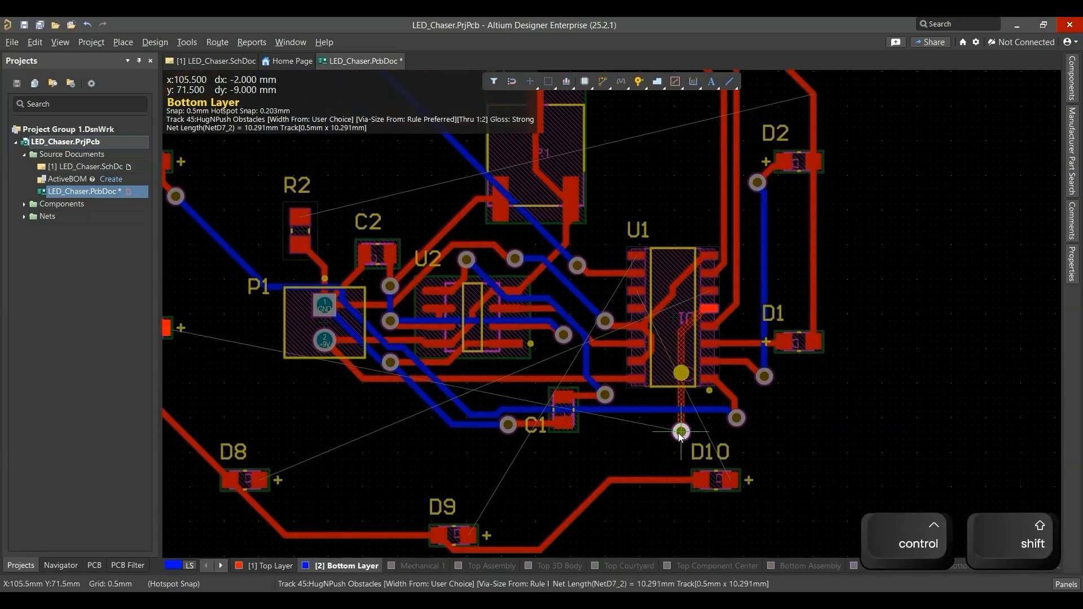
Step: Continue NetD7_2 on the bottom layer to a via near D7, finish at D7's pad on the top layer, and clear the highlighting
right_drag(403, 456, 461, 460)
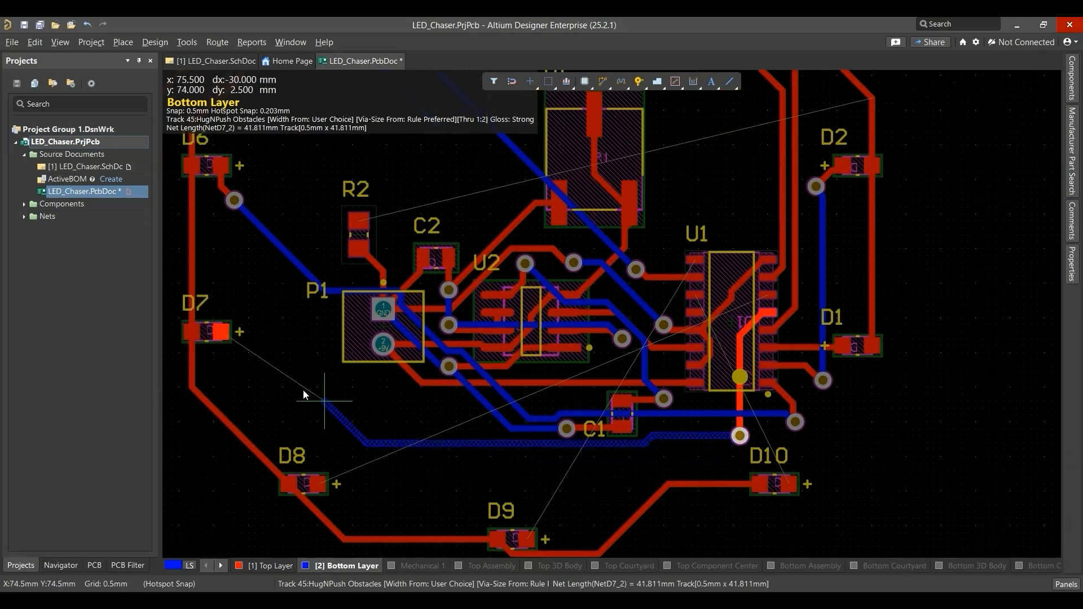
ctrl+shift+scroll(248, 361, up, 1)
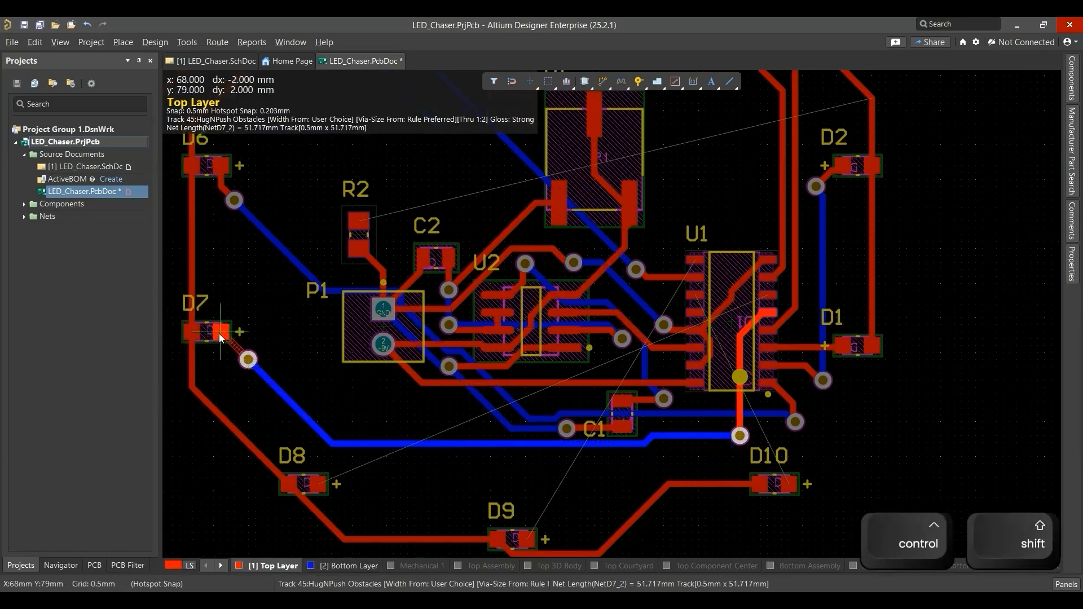
click(224, 337)
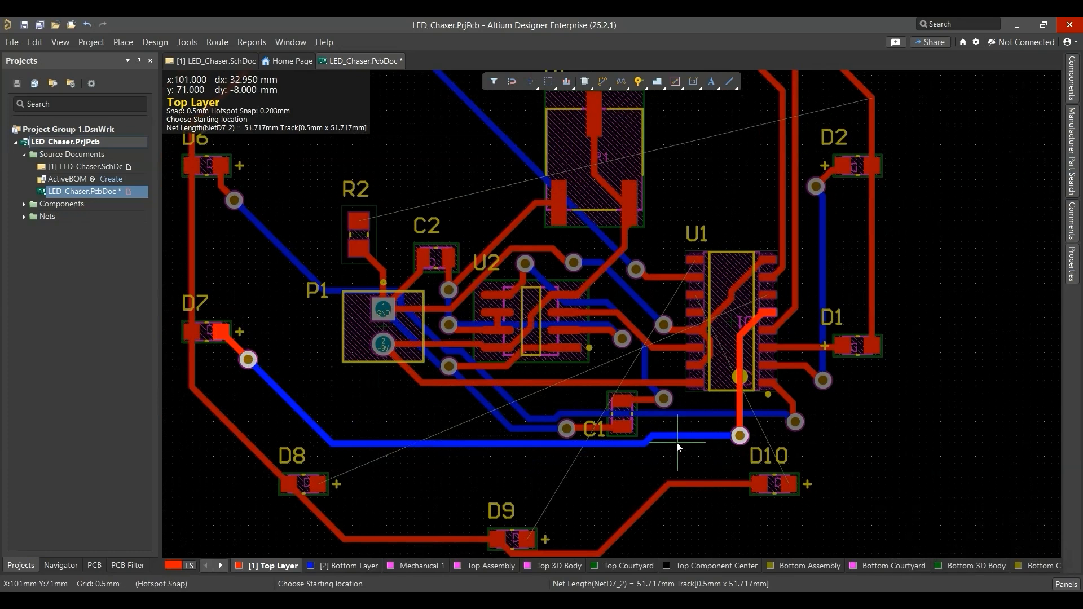
key(Escape)
key(shift+c)
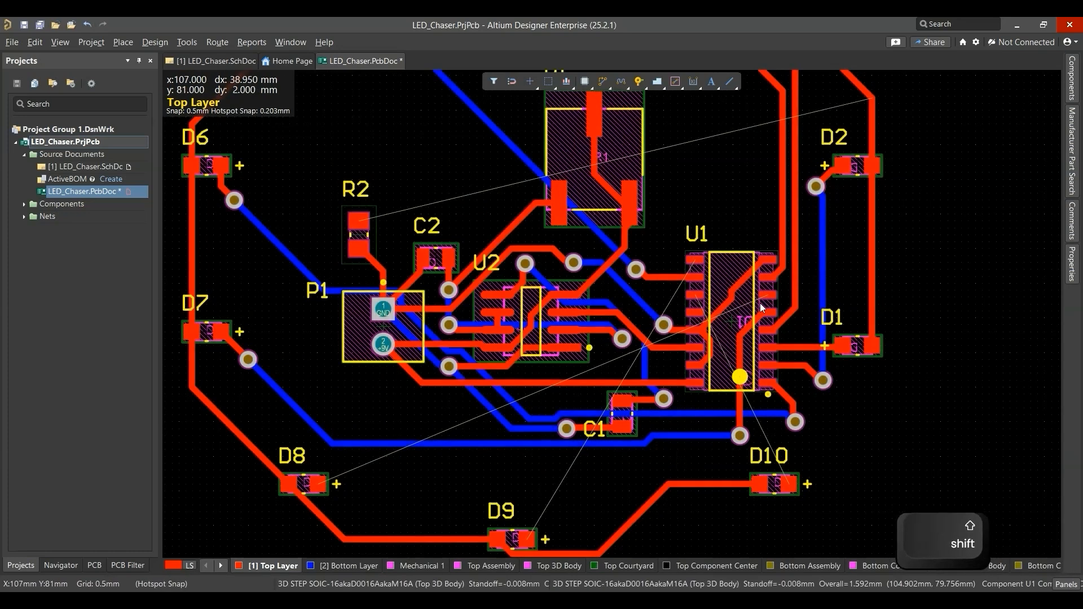
Step: Route NetD8_2 from U1 pin 6 to D8's pad, using vias below U1 and beside D8 for the bottom-layer section
ctrl+scroll(760, 301, up, 3)
ctrl+scroll(687, 338, down, 4)
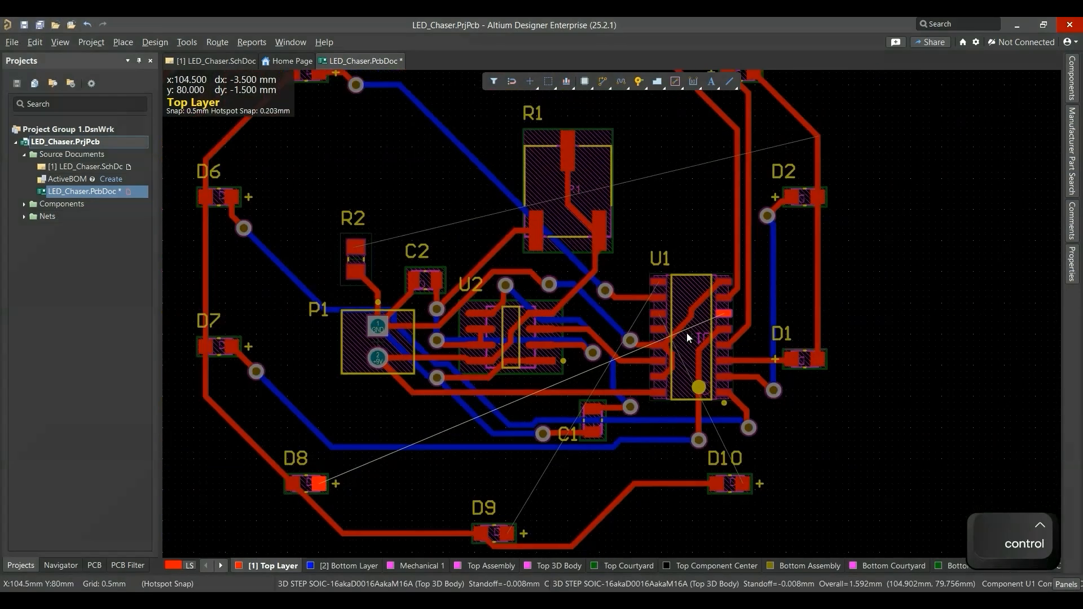
key(ctrl+w)
click(722, 315)
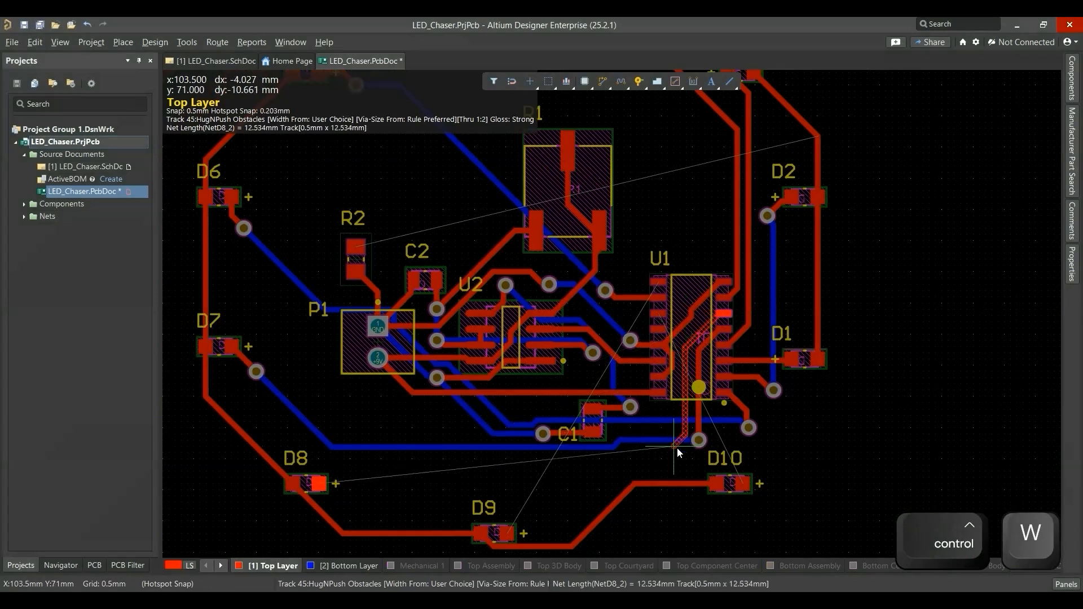
ctrl+shift+scroll(666, 458, down, 1)
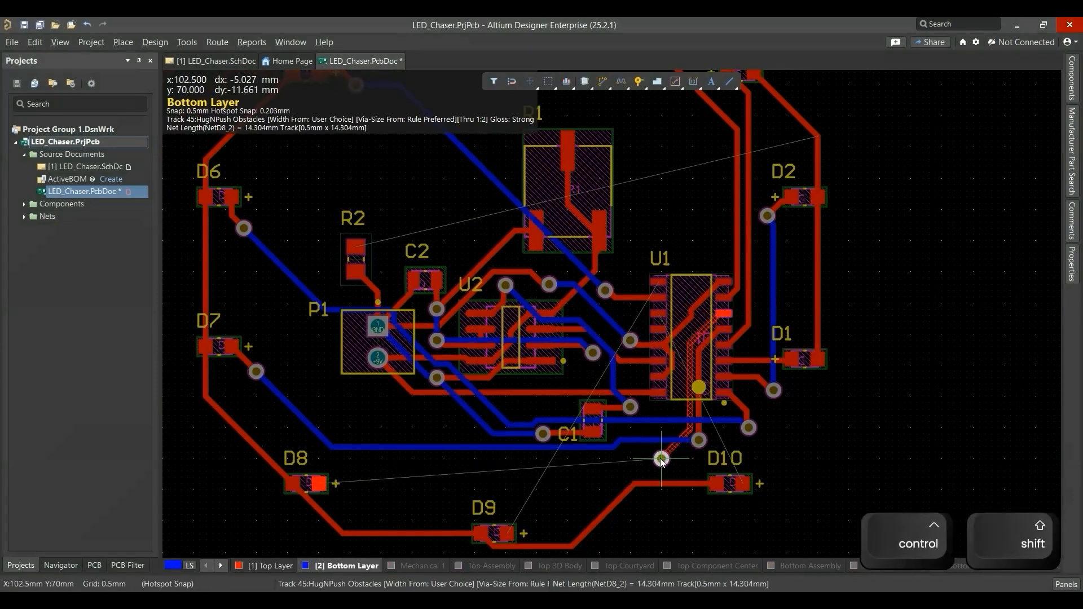
ctrl+shift+scroll(350, 473, up, 1)
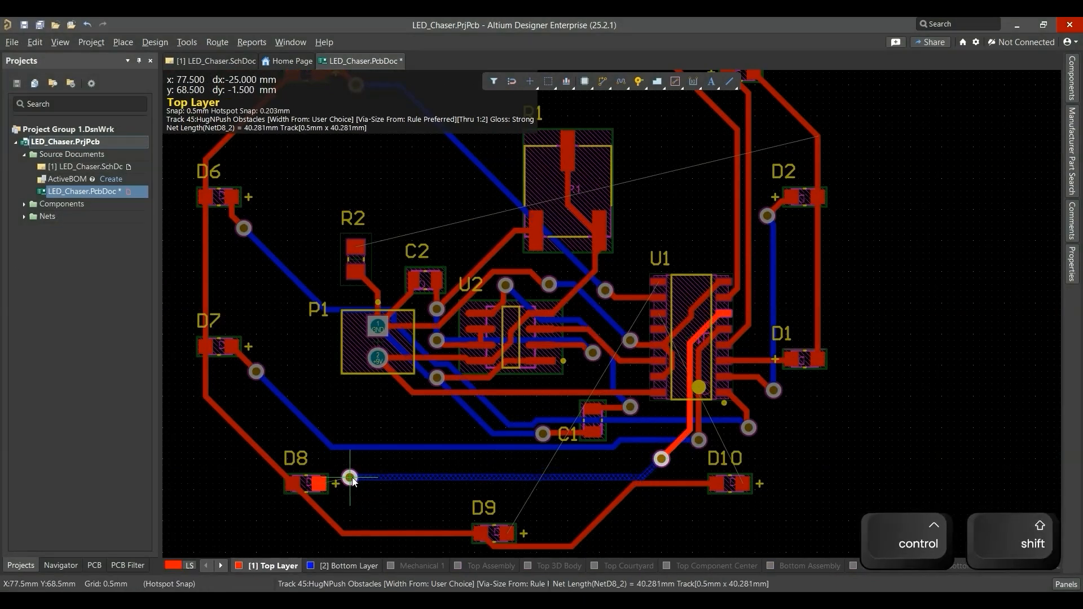
click(320, 482)
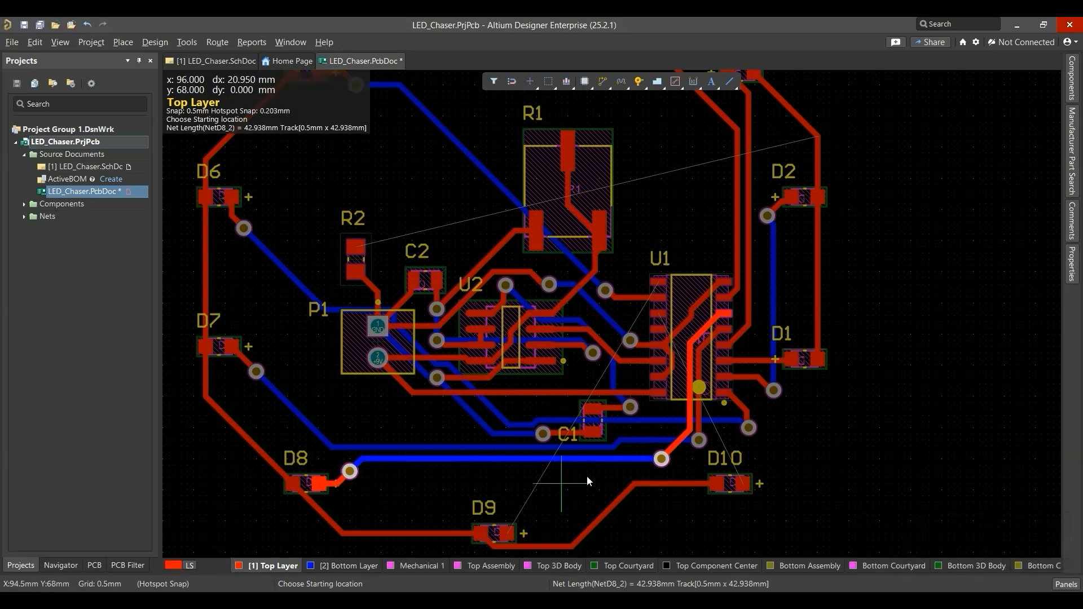
Step: End the routing command and save the PCB document
ctrl+scroll(597, 468, down, 1)
key(ctrl+s)
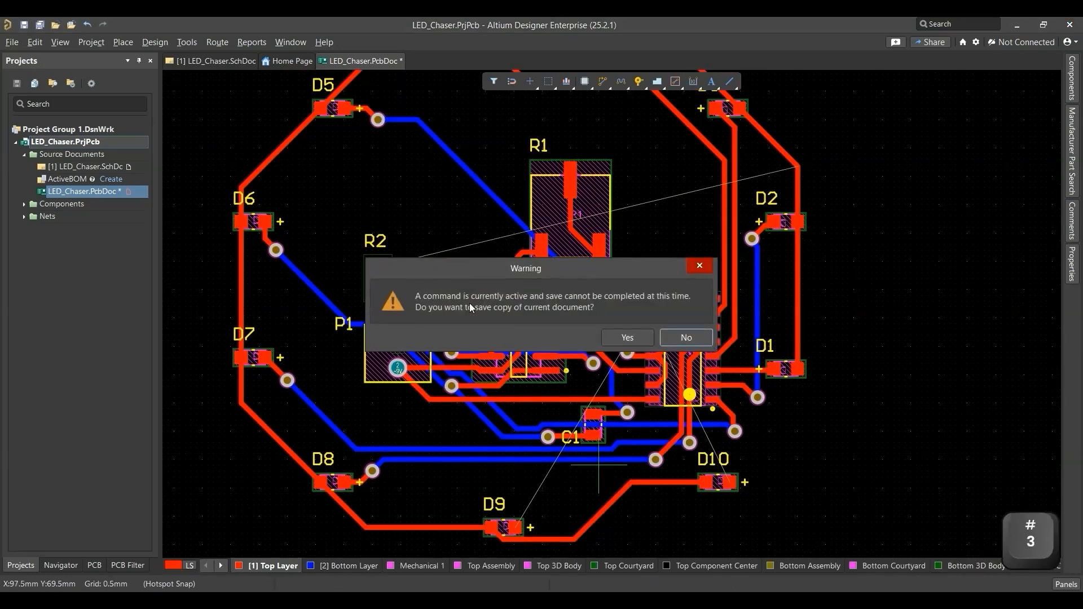
key(Escape)
key(ctrl+s)
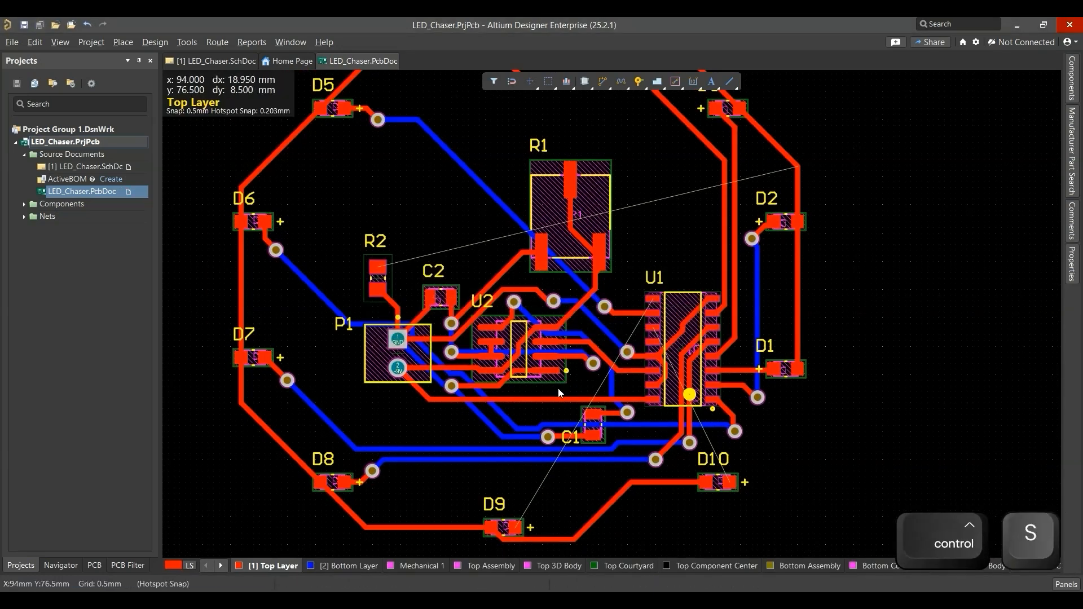
Step: Inspect the new D7 and D8 routing in 3D on both board sides, and examine U1's pins in the 2D layout
key(3)
ctrl+scroll(556, 429, down, 3)
right_drag(556, 438, 617, 411)
ctrl+scroll(680, 446, up, 2)
ctrl+scroll(690, 418, up, 2)
ctrl+scroll(689, 418, up, 1)
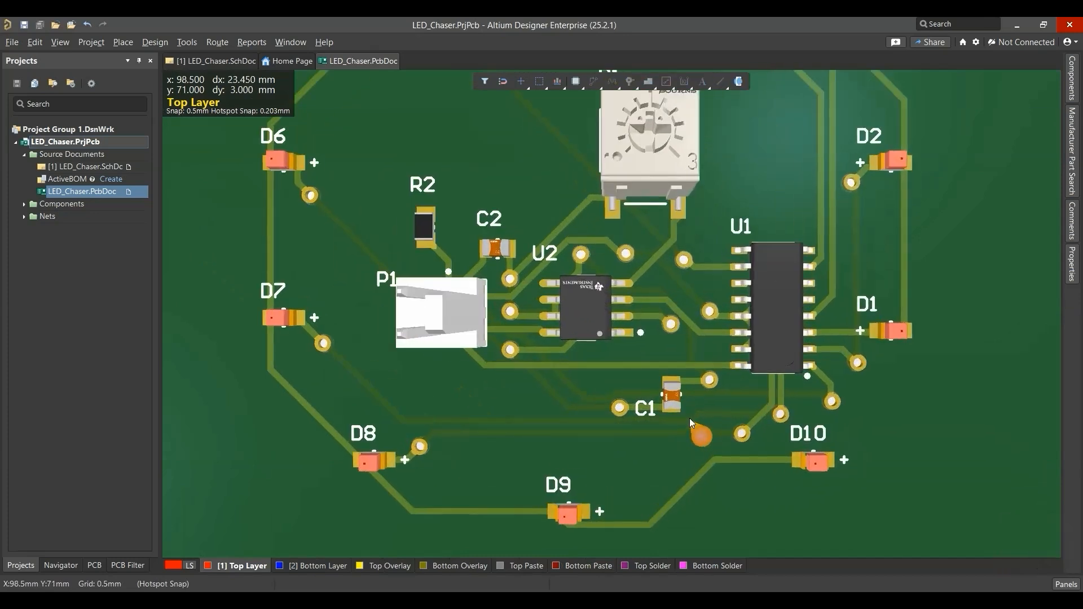
key(ctrl+f)
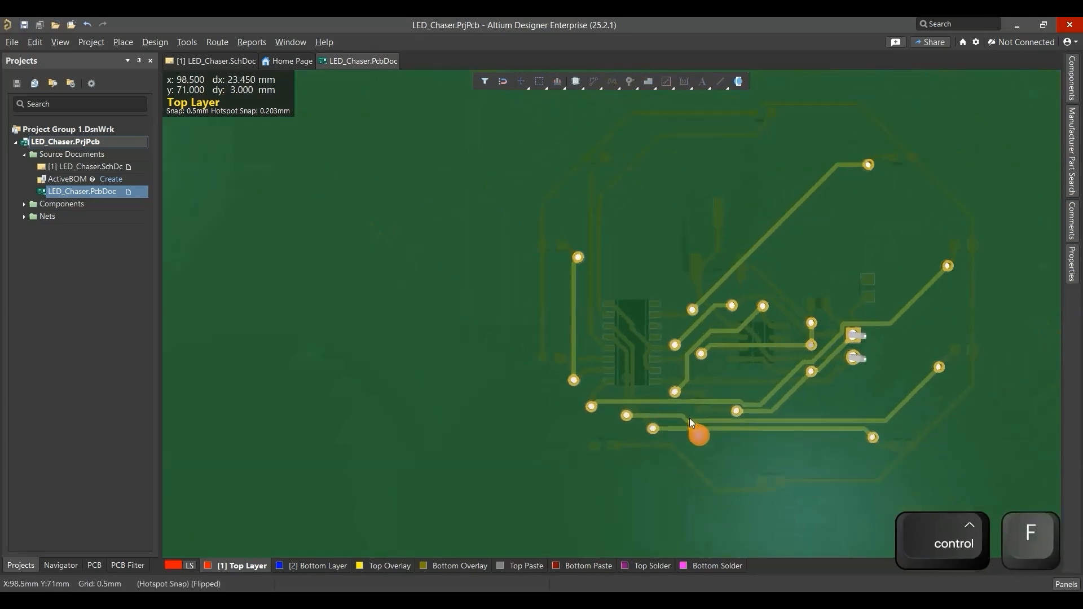
key(ctrl+f)
key(2)
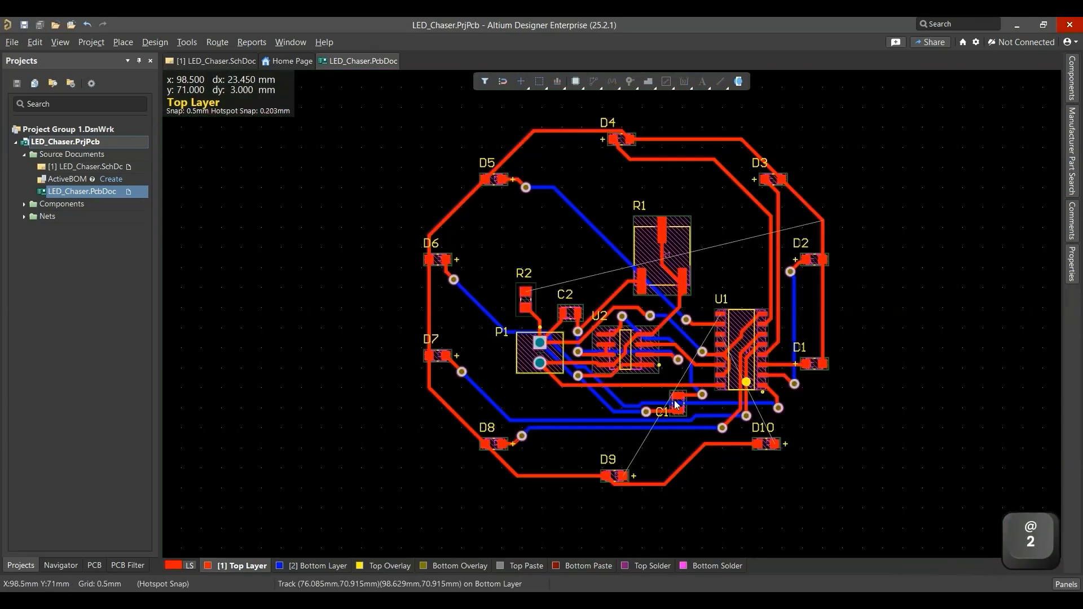
ctrl+scroll(630, 460, up, 8)
ctrl+scroll(800, 365, up, 4)
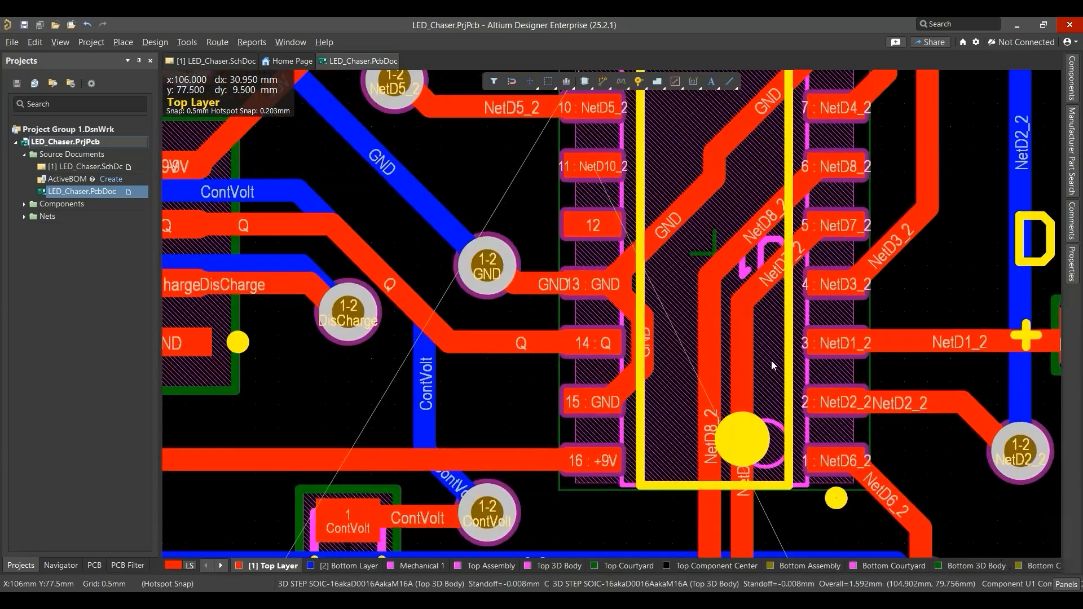
Step: Start routing NetD9_2 from U1's upper-left pad on the top layer, placing a via just above U1 to continue on the bottom layer
ctrl+scroll(692, 337, down, 5)
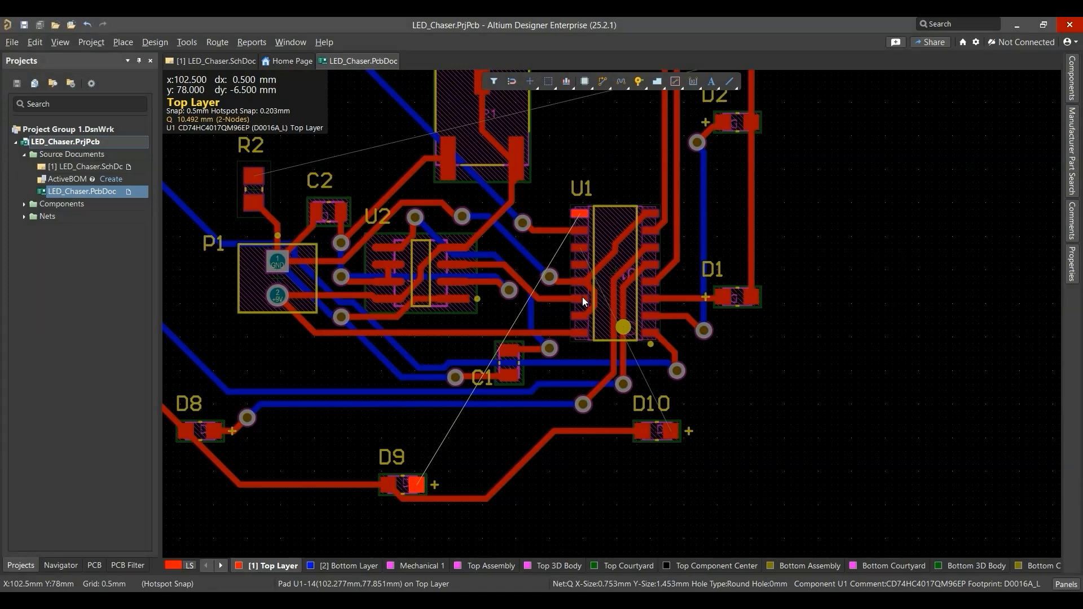
ctrl+scroll(442, 290, down, 3)
right_drag(455, 292, 623, 316)
ctrl+scroll(526, 276, up, 2)
ctrl+scroll(641, 288, up, 1)
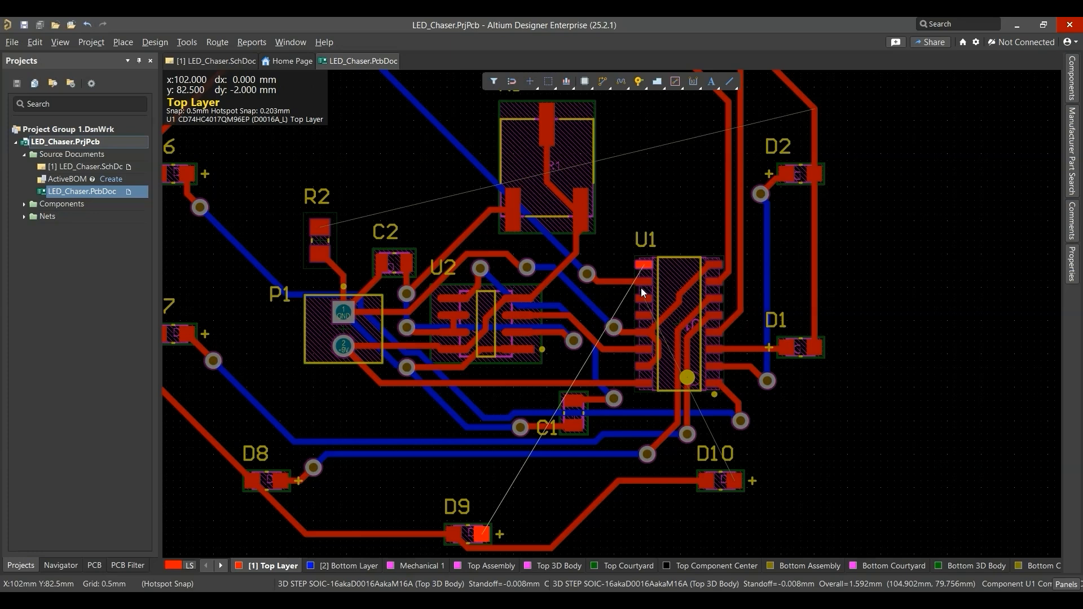
key(ctrl+w)
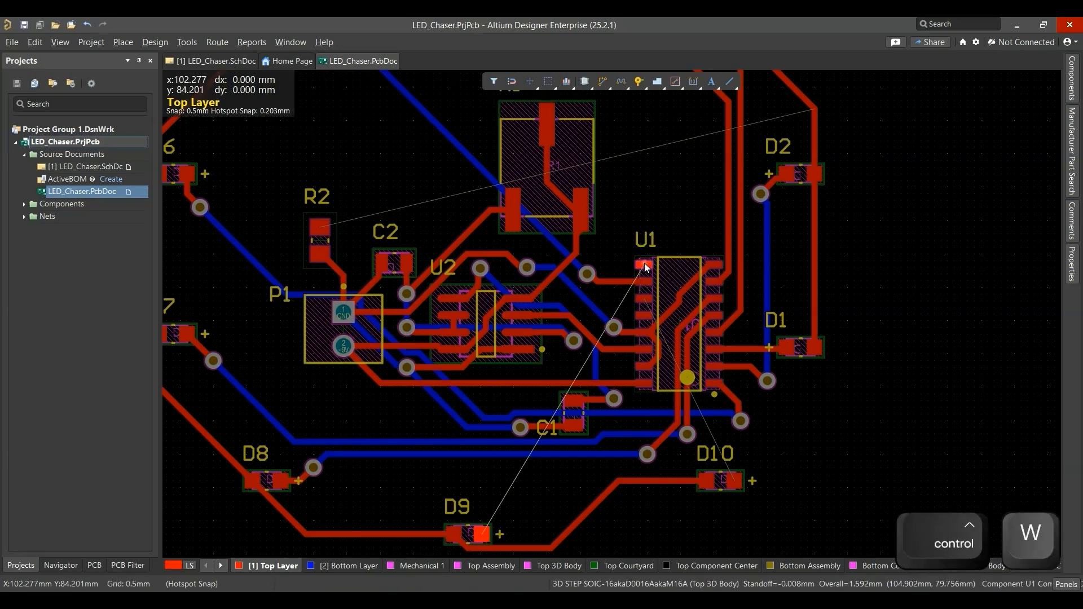
click(643, 264)
key(plus)
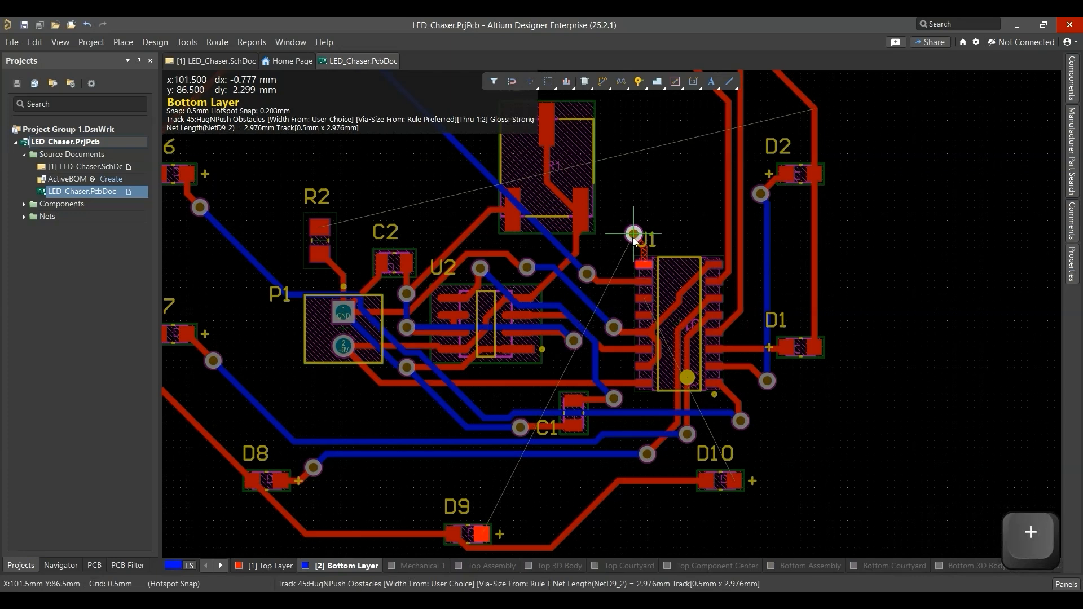
click(635, 234)
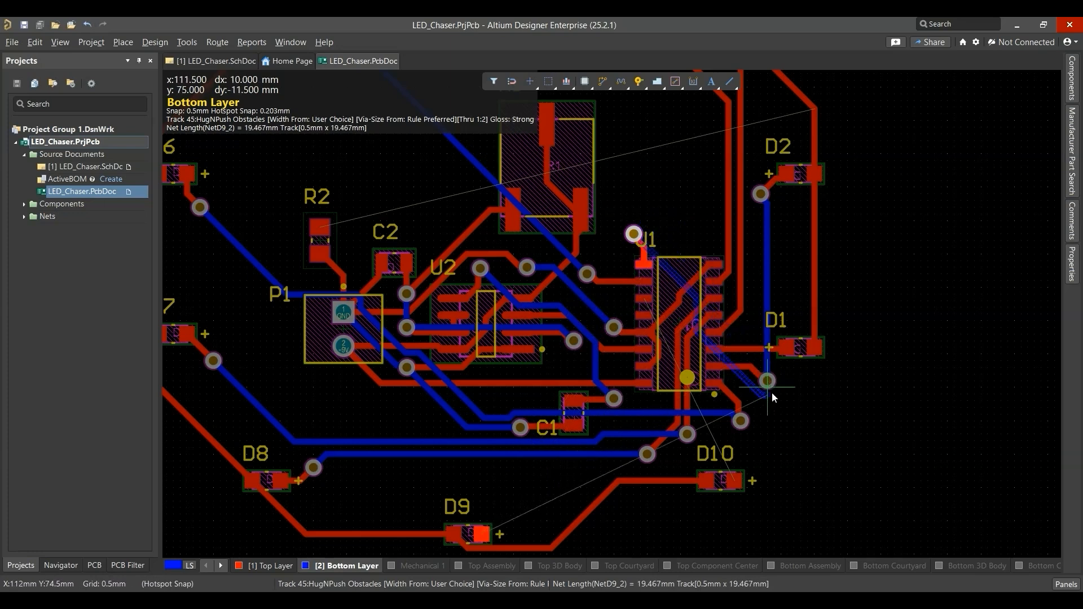
Step: Run NetD9_2 under U1 to a via below D1, finish on the top layer at D9's pad, and save the PCB
key(KP_Add)
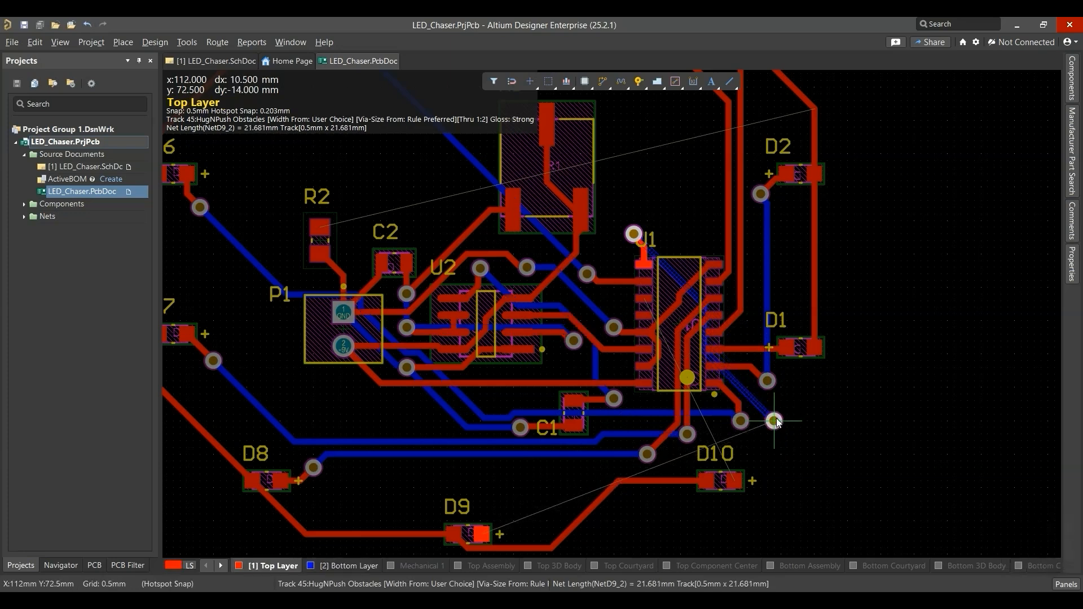
click(774, 421)
click(483, 533)
right_click(482, 533)
key(ctrl+s)
Step: Inspect the D9 routing in 3D on both board sides, then return to the 2D layout with highlighting cleared
key(3)
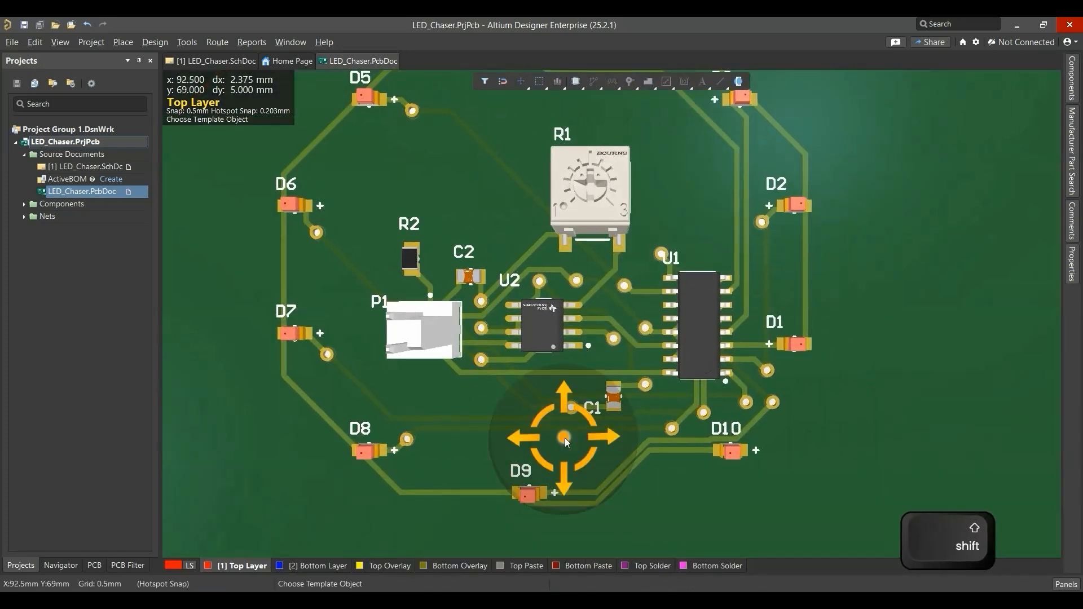
key(ctrl+f)
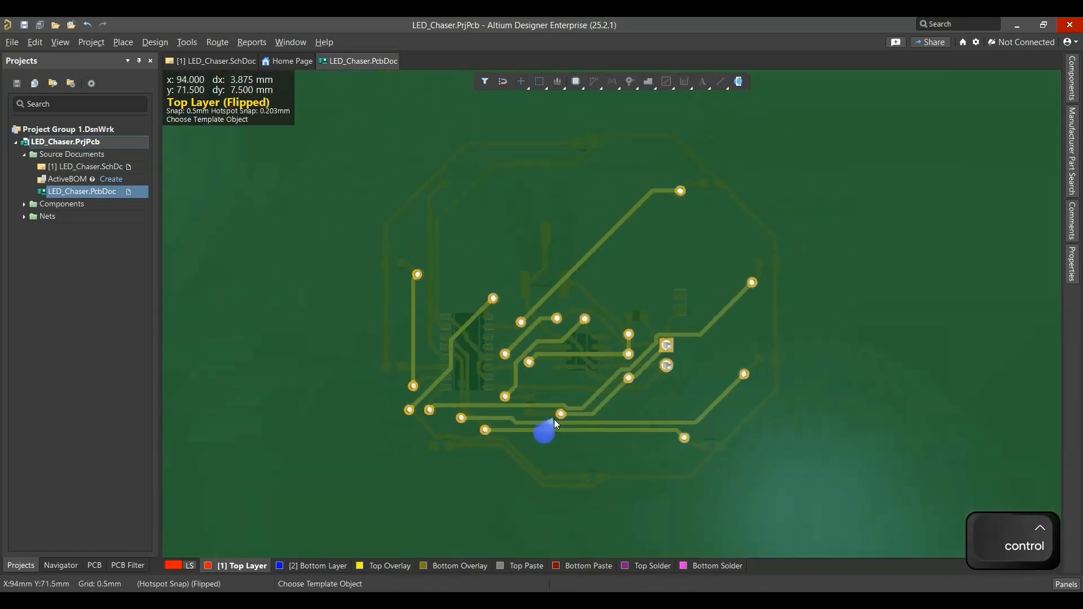
key(ctrl+f)
key(2)
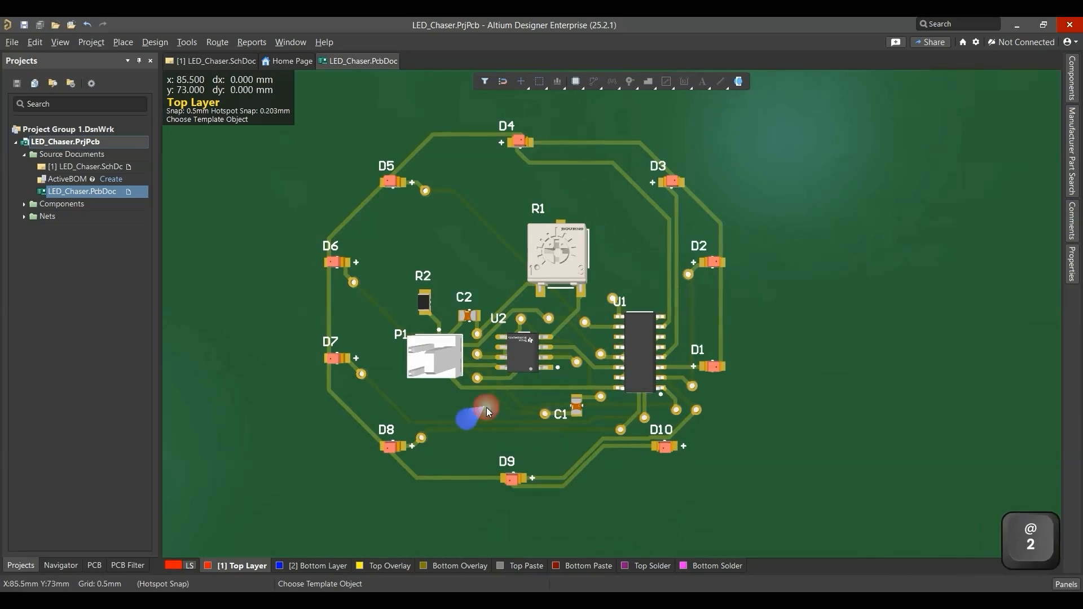
right_drag(491, 383, 477, 368)
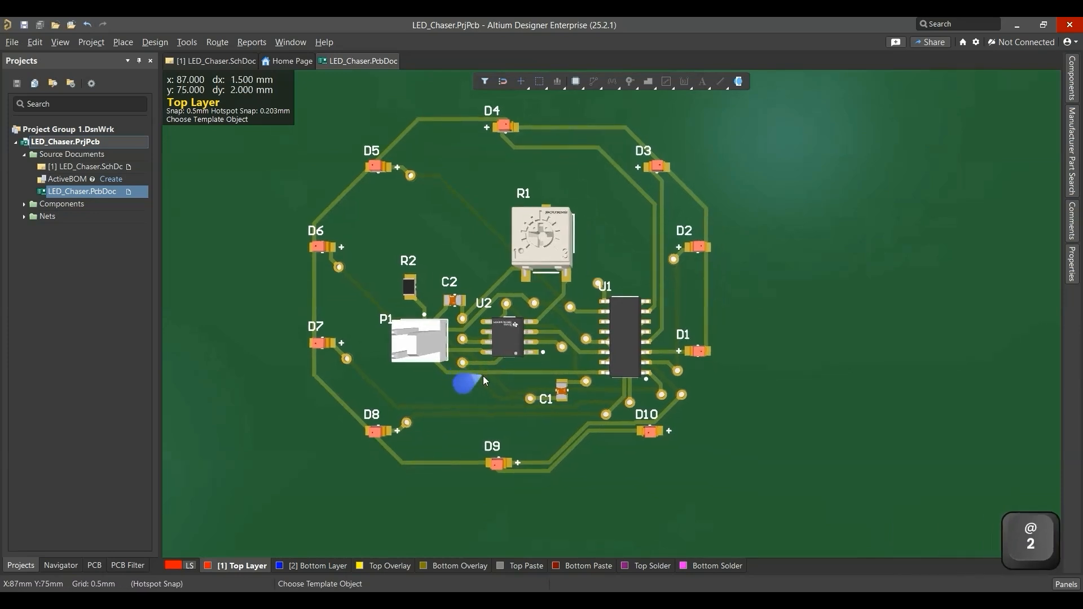
key(shift+c)
key(2)
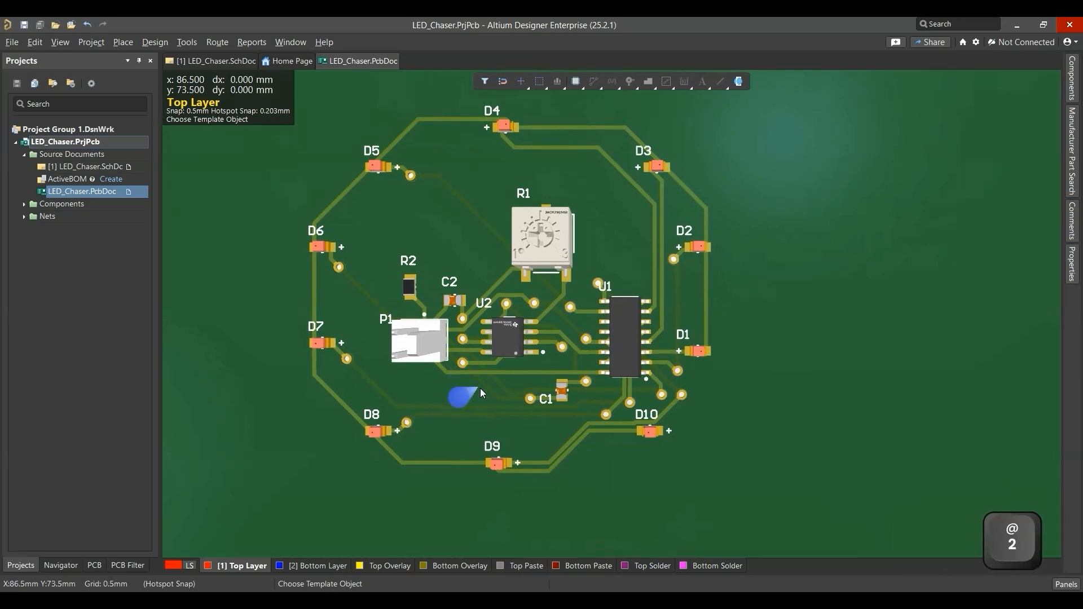
ctrl+scroll(481, 389, down, 1)
right_drag(532, 318, 544, 323)
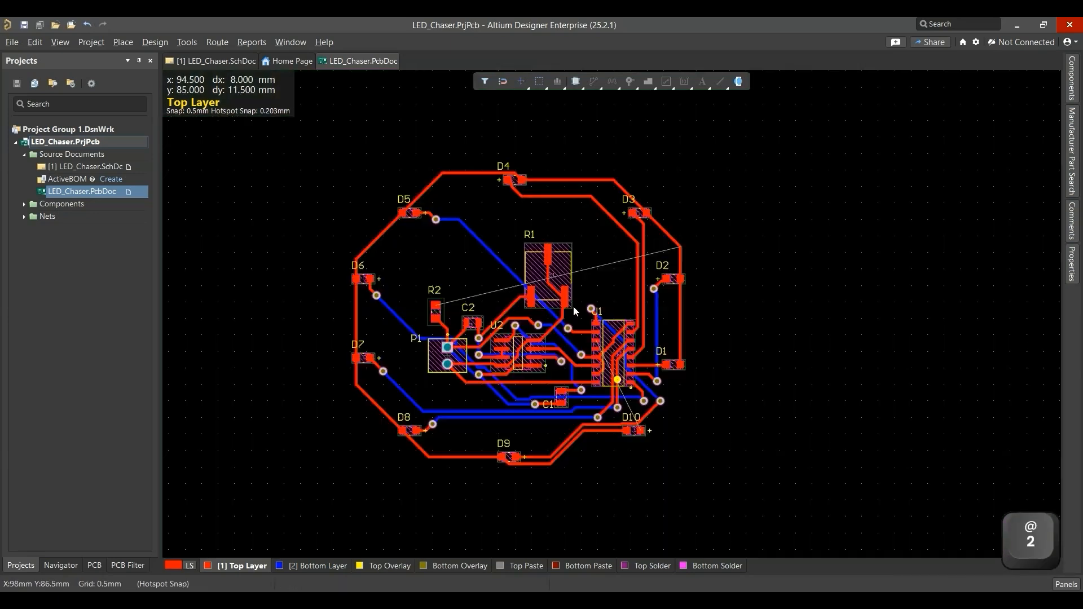
Step: Start routing NetD10_2 from U1 pin 11 on the top layer, placing a via beside the pin to continue on the bottom layer
ctrl+scroll(614, 288, up, 5)
ctrl+scroll(605, 327, down, 1)
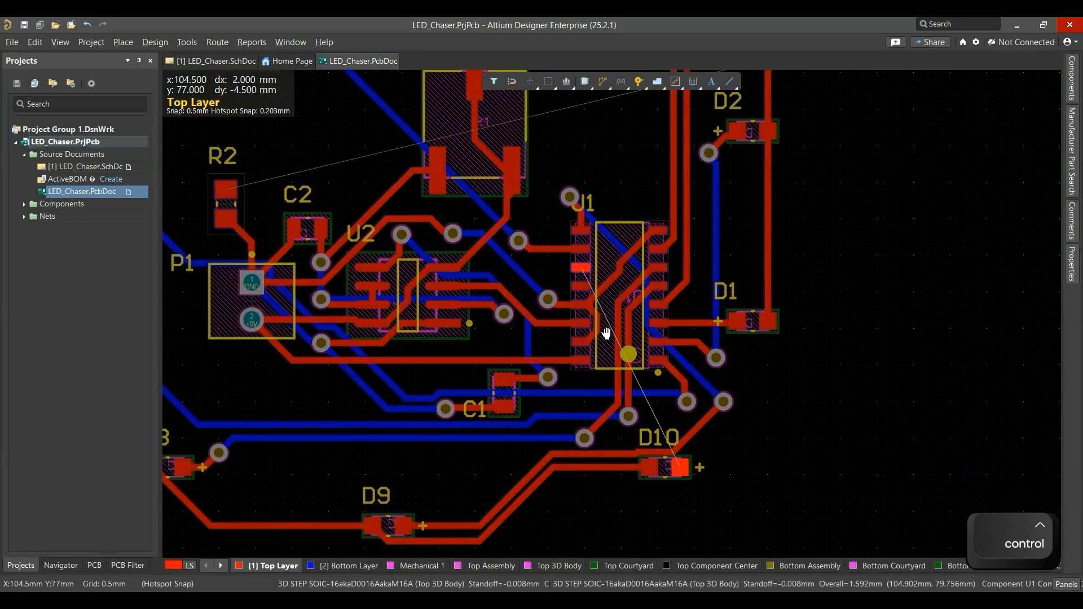
ctrl+scroll(571, 259, up, 2)
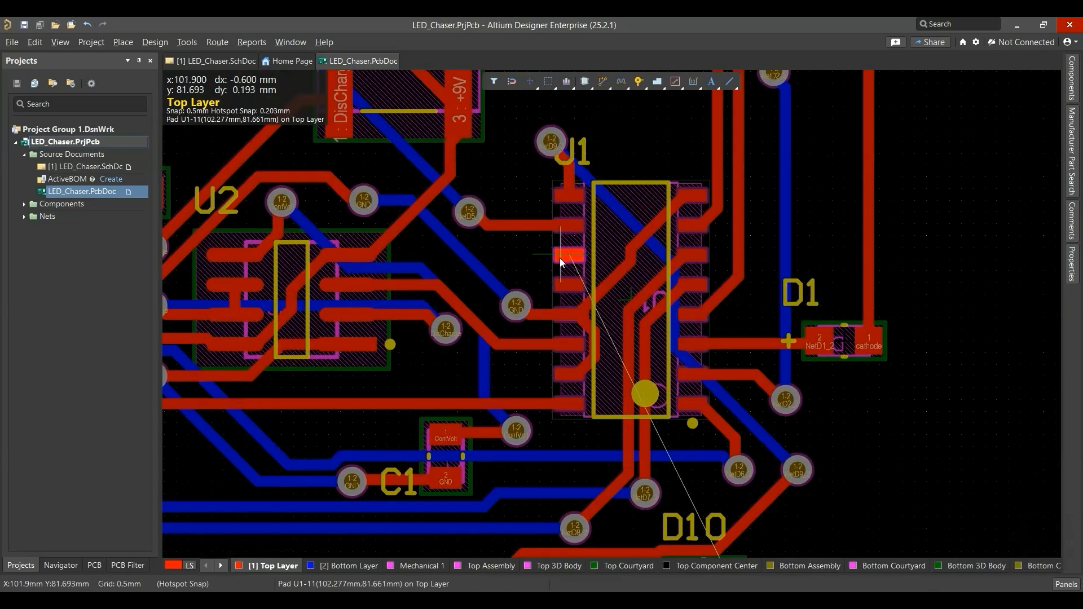
key(ctrl+w)
click(569, 256)
key(plus)
click(516, 248)
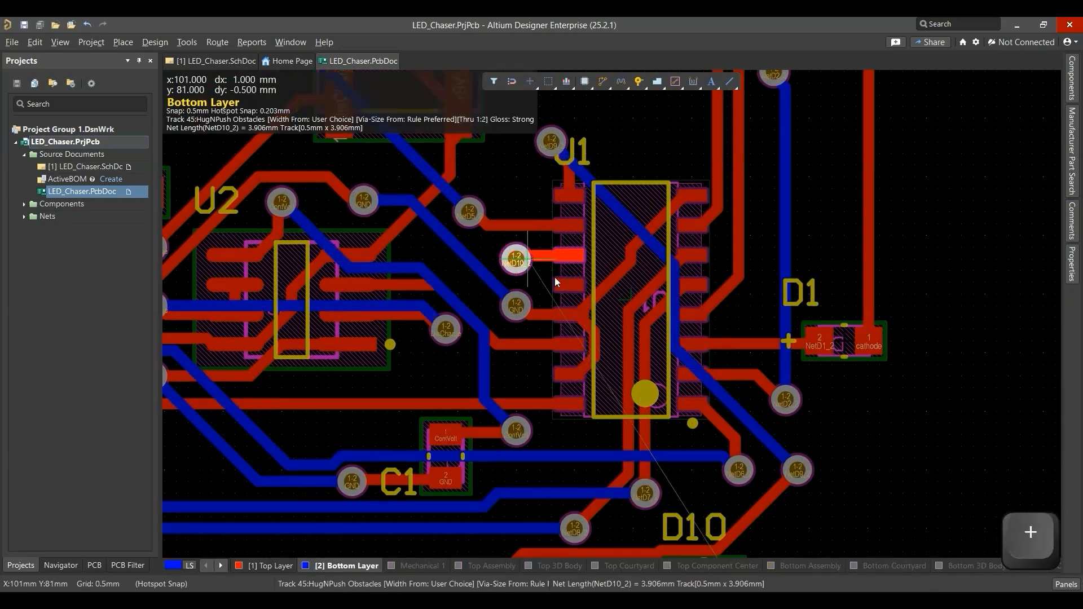
Step: Route NetD10_2 on the bottom layer to a via beside D10, finish on the top layer at D10's pad, and save the PCB
scroll(649, 378, down, 1)
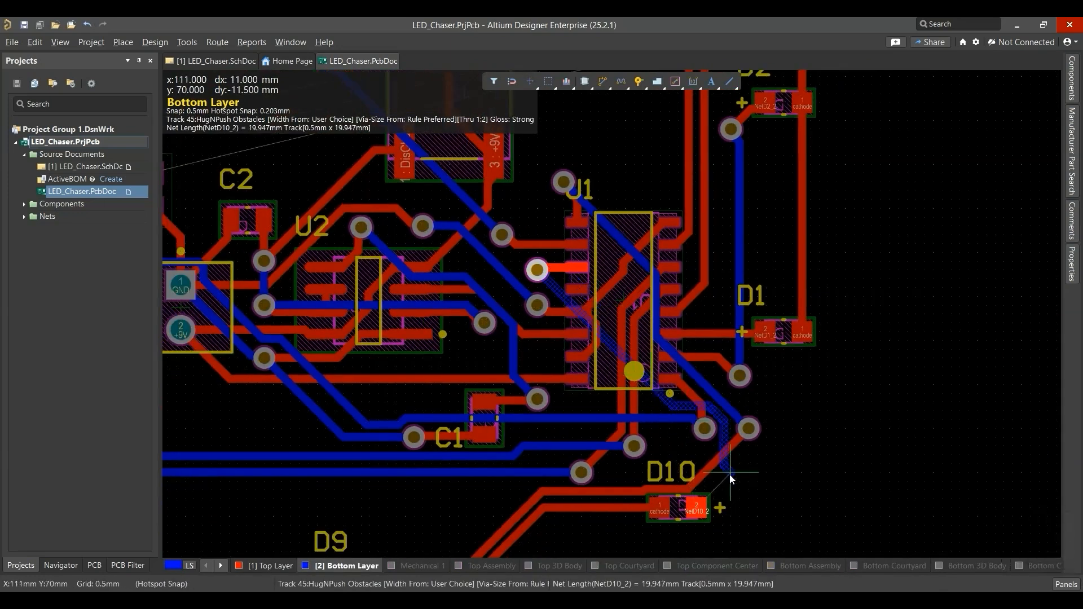
key(plus)
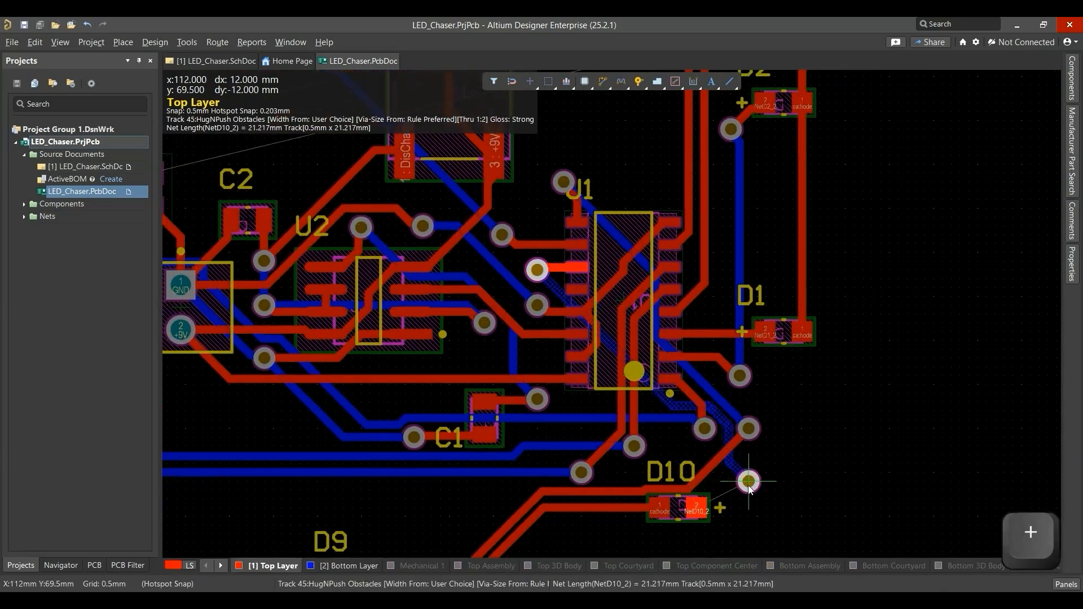
click(740, 490)
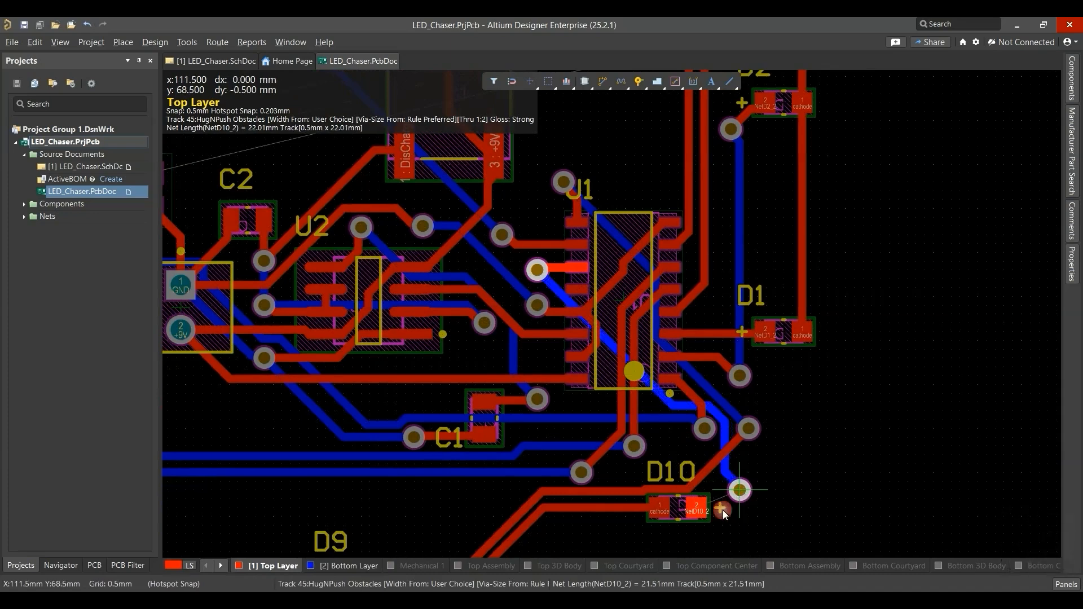
key(Escape)
ctrl+scroll(636, 475, down, 2)
key(ctrl+s)
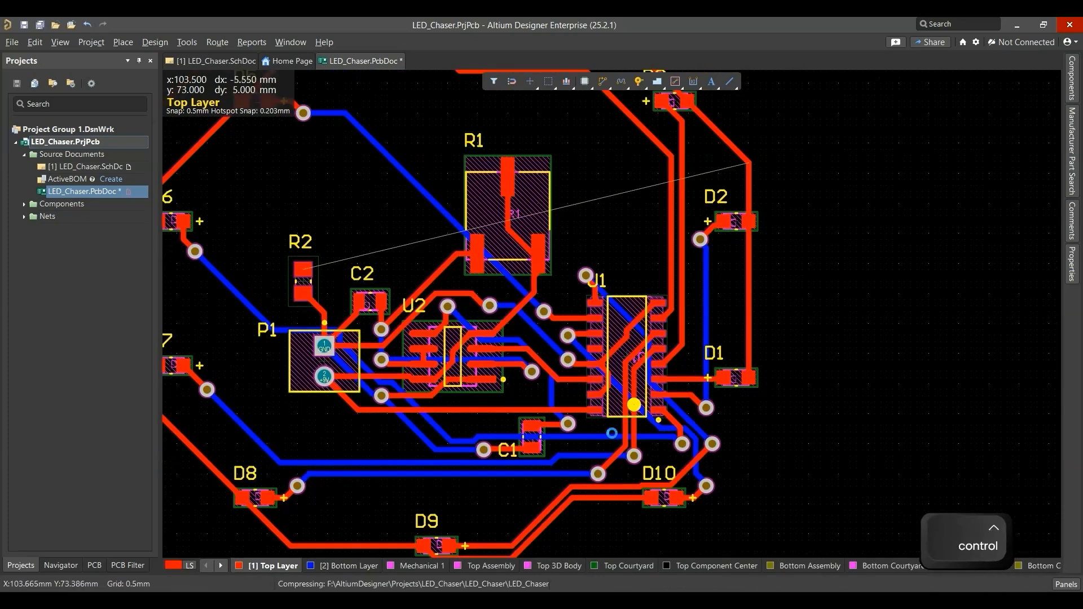
Step: Inspect the D10 routing in 3D on both board sides and return to the 2D layout
key(3)
ctrl+scroll(539, 364, up, 4)
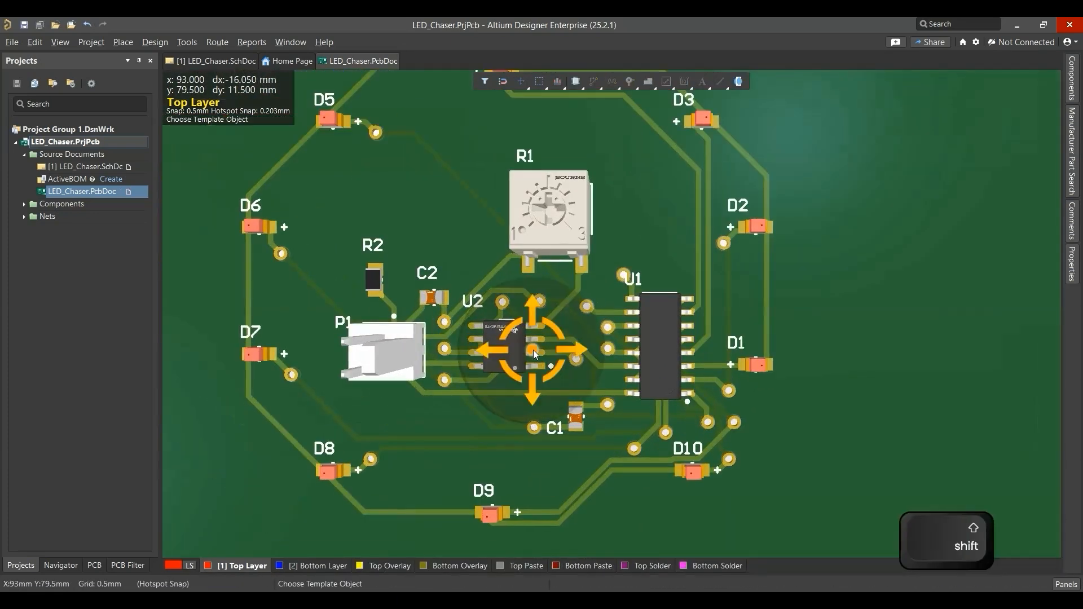
key(ctrl+f)
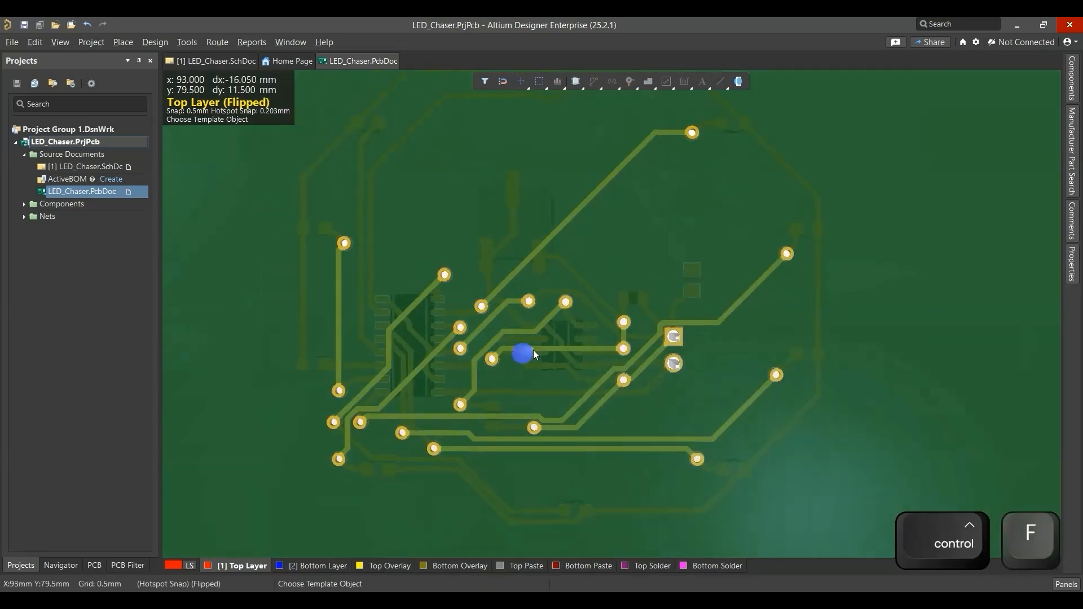
key(ctrl+f)
key(2)
click(564, 309)
key(Escape)
key(2)
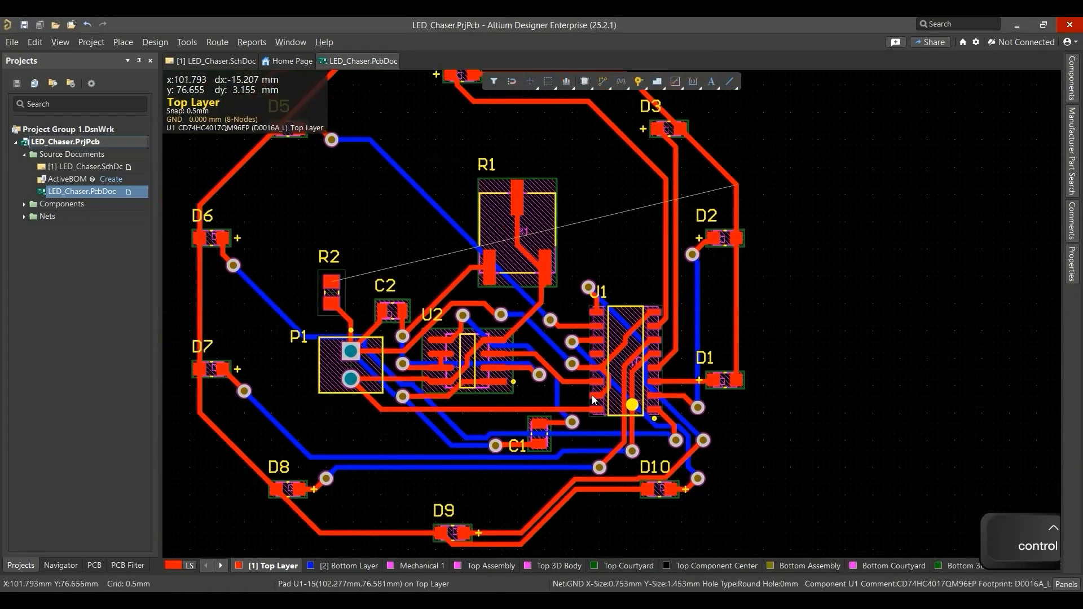
Step: Highlight the cathode net from R2's pad 2 and examine where it can connect to the LED ring
ctrl+scroll(644, 202, up, 2)
ctrl+scroll(734, 194, up, 5)
ctrl+scroll(783, 204, down, 4)
right_drag(488, 282, 592, 309)
ctrl+scroll(351, 326, up, 2)
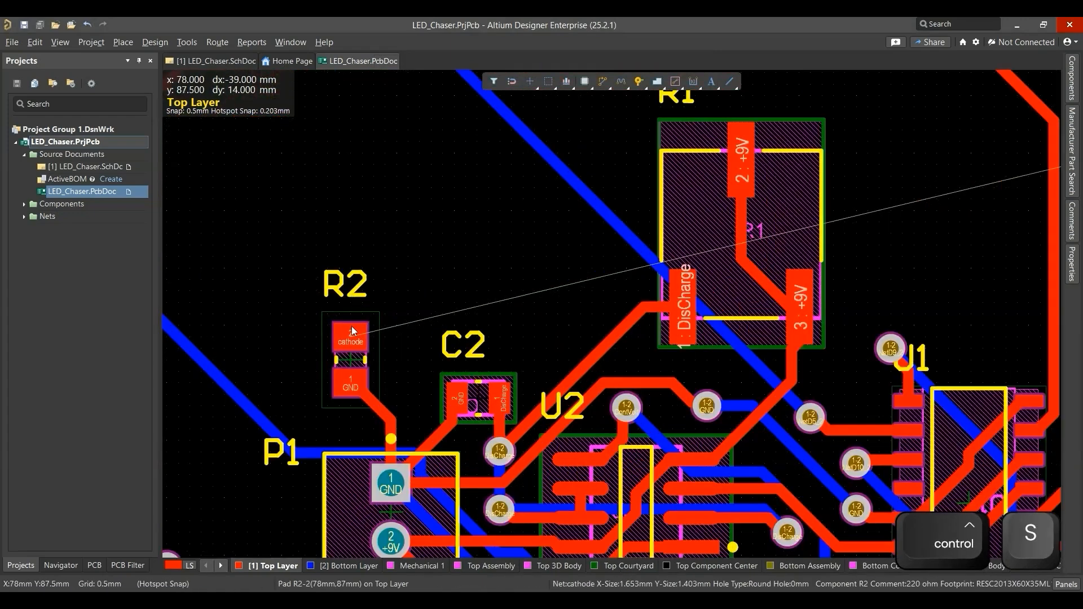
click(353, 330)
ctrl+scroll(352, 330, down, 3)
ctrl+scroll(269, 247, up, 3)
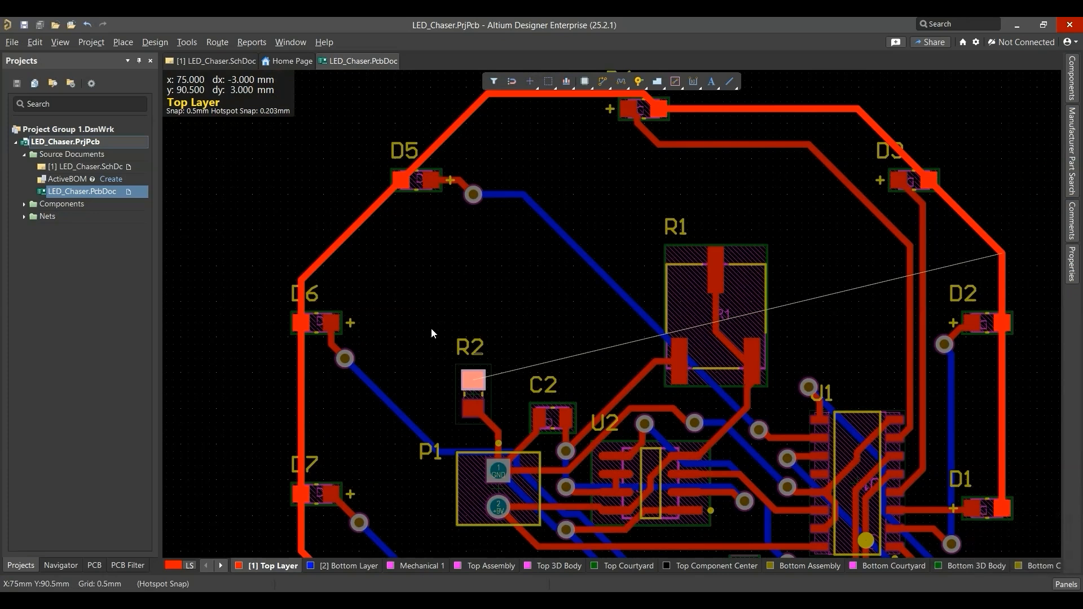
ctrl+scroll(457, 305, up, 2)
ctrl+scroll(429, 259, down, 3)
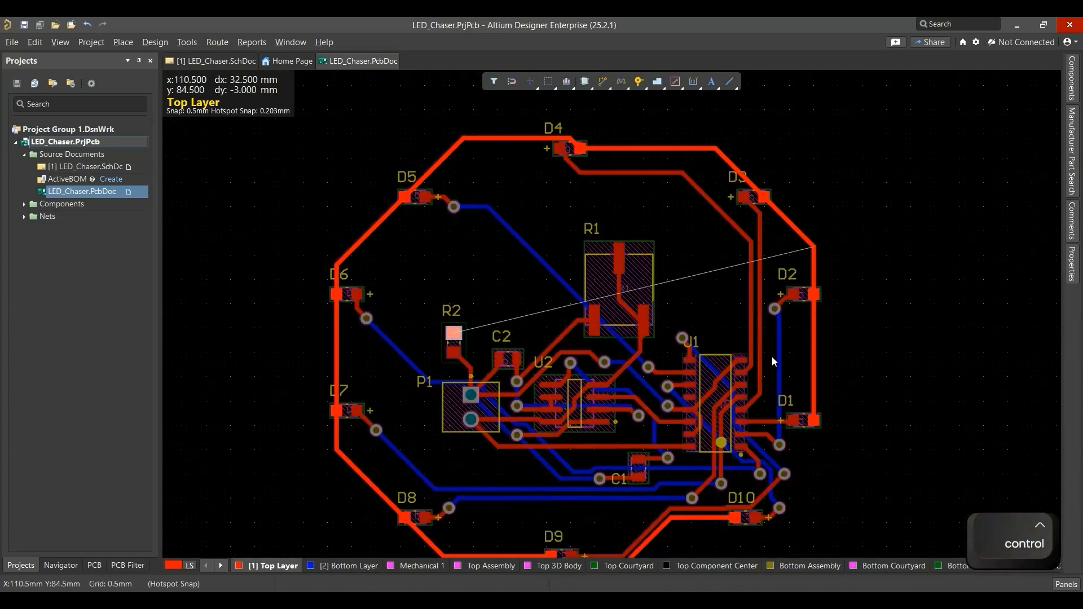
ctrl+scroll(437, 292, up, 3)
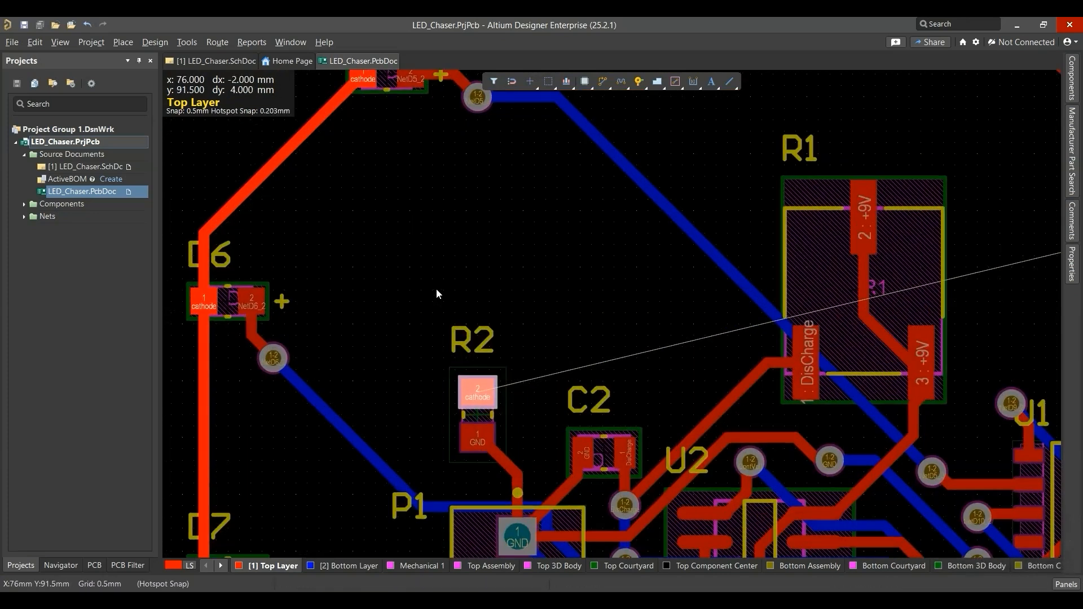
Step: Start a top-layer track for the cathode net from R2's pad 2 with a width of 0.5 mm
key(ctrl+w)
click(477, 390)
key(Tab)
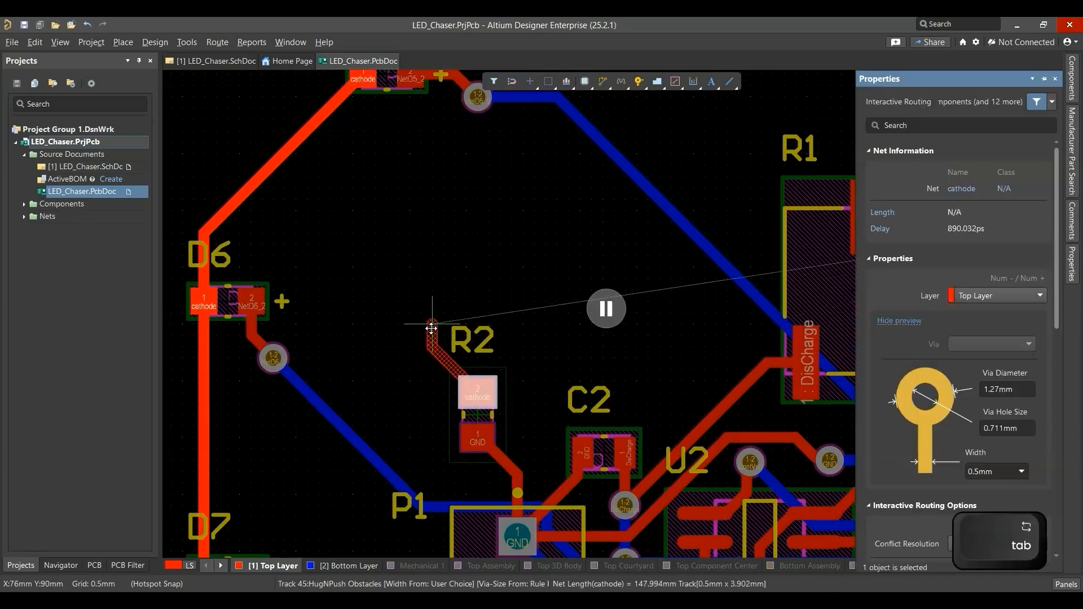
click(1021, 471)
click(1001, 517)
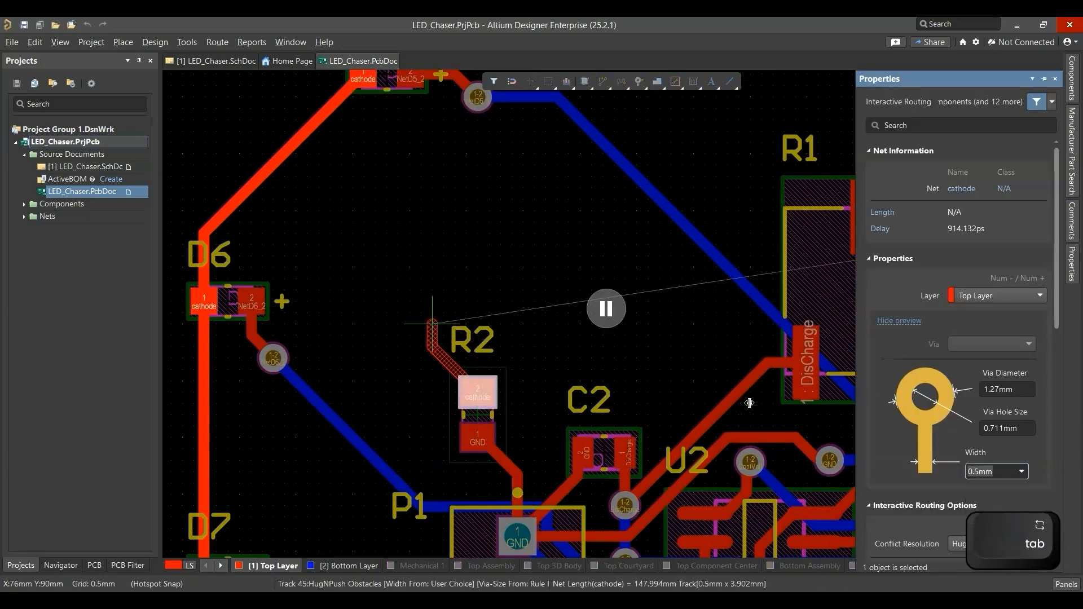
click(606, 309)
click(388, 313)
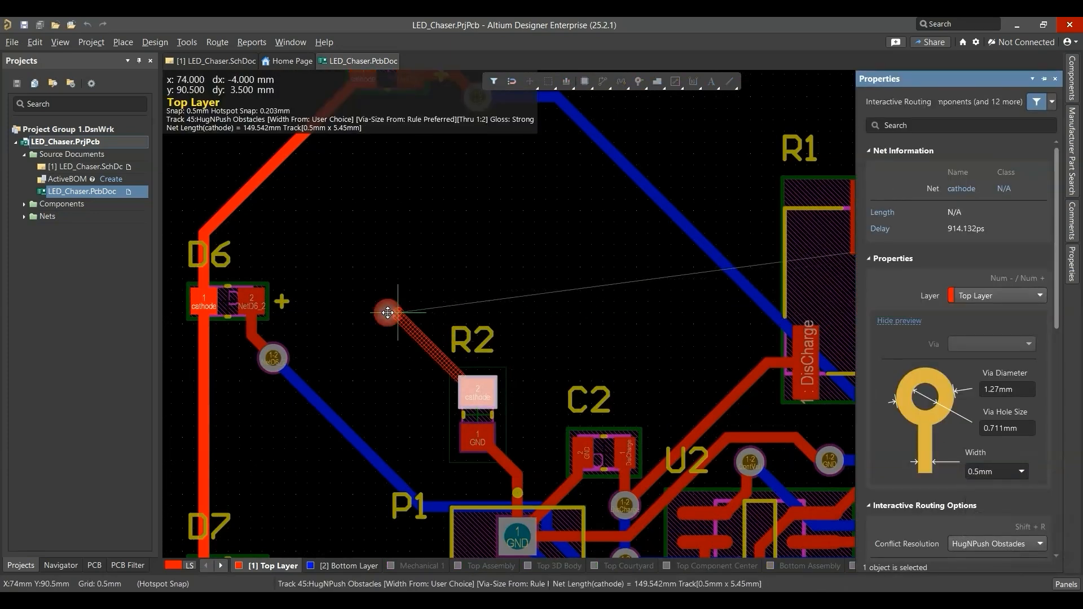
click(1021, 471)
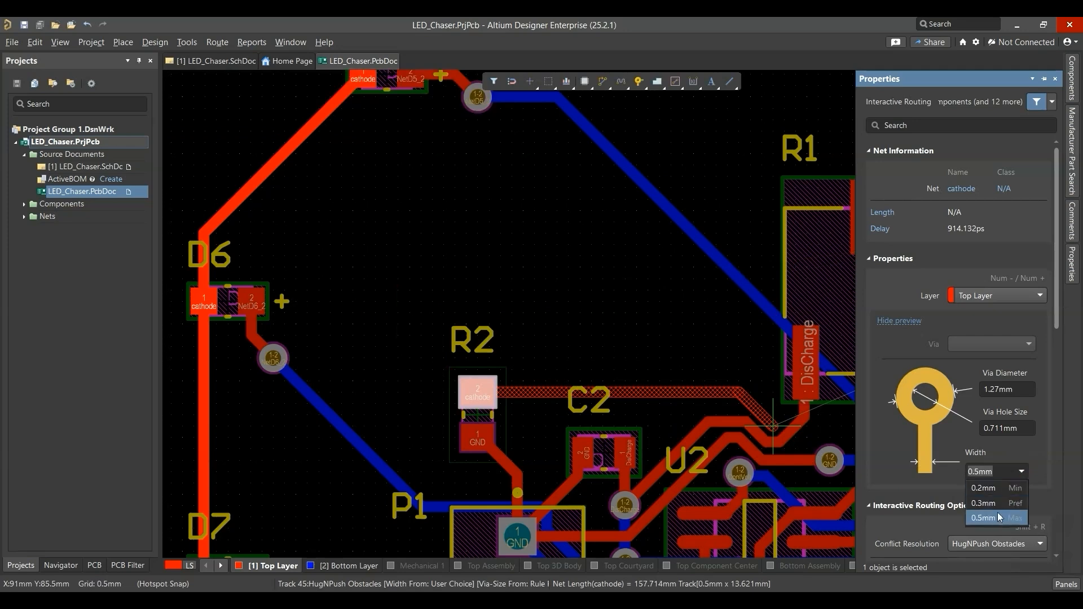
click(1000, 518)
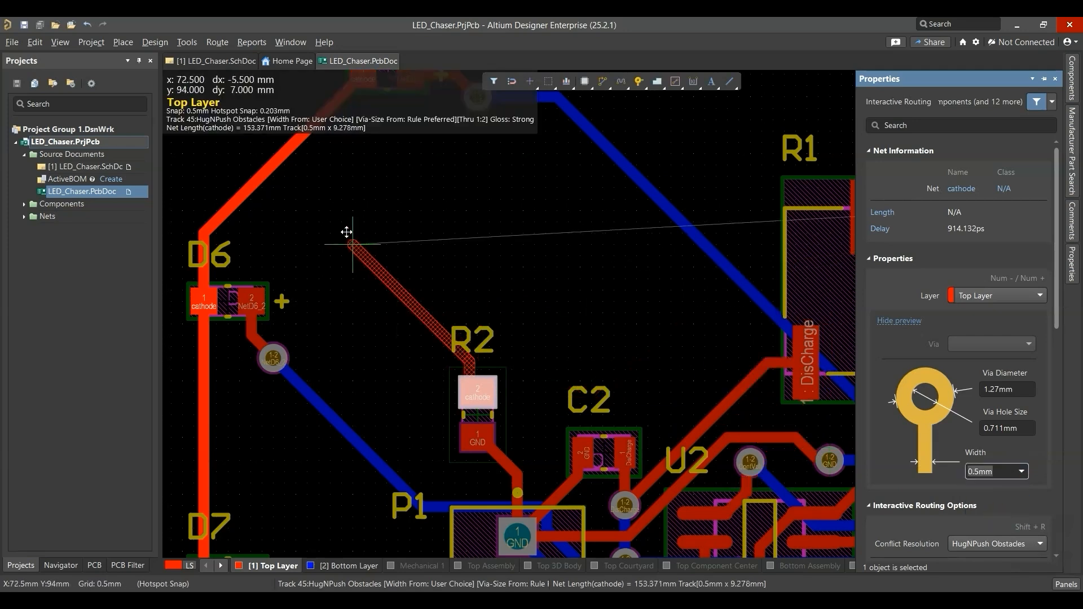
Step: Finish the cathode track at D5's pad 1, end routing, clear the highlighting, and check the board in 3D
click(390, 243)
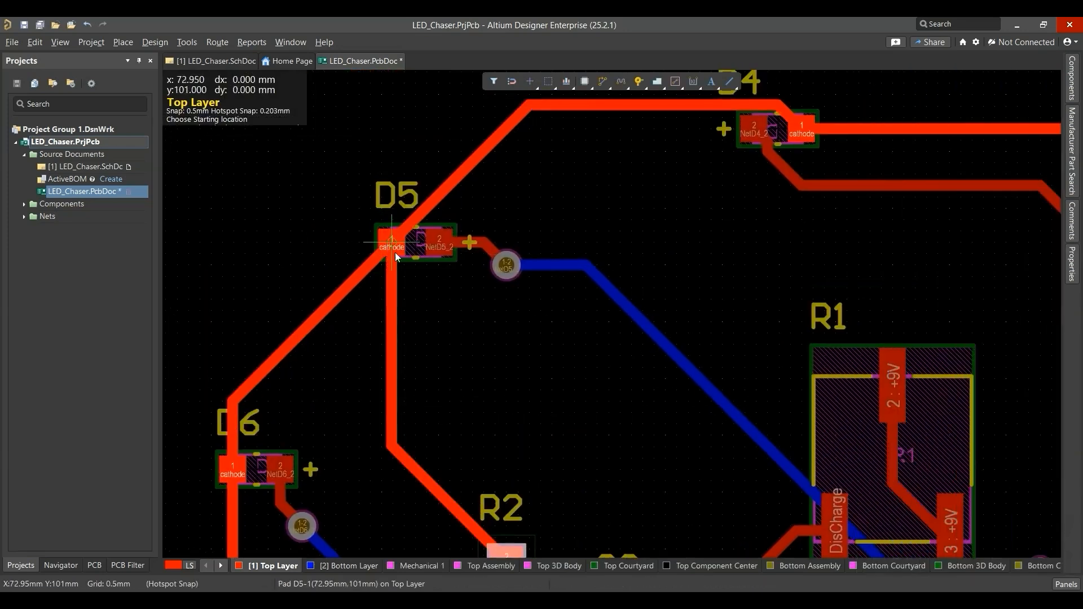
ctrl+scroll(420, 308, down, 2)
key(Escape)
ctrl+scroll(485, 385, down, 3)
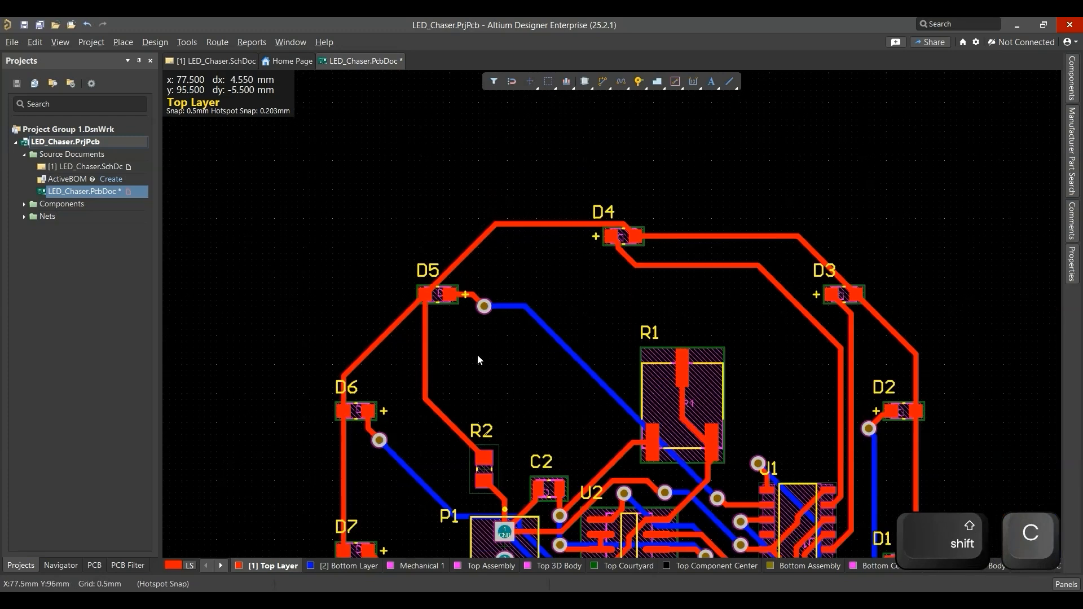
key(3)
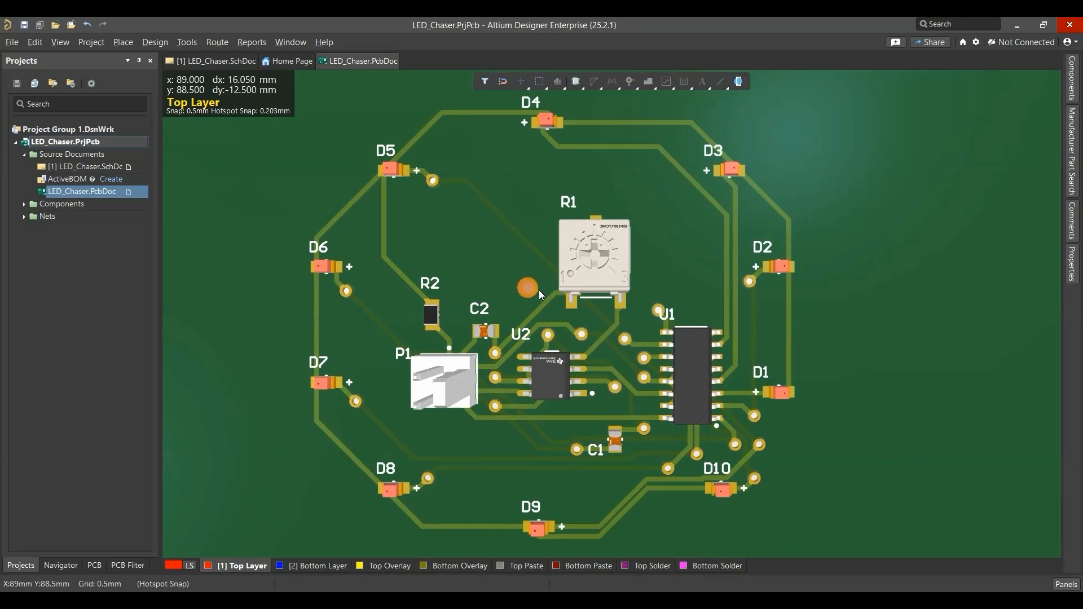
key(2)
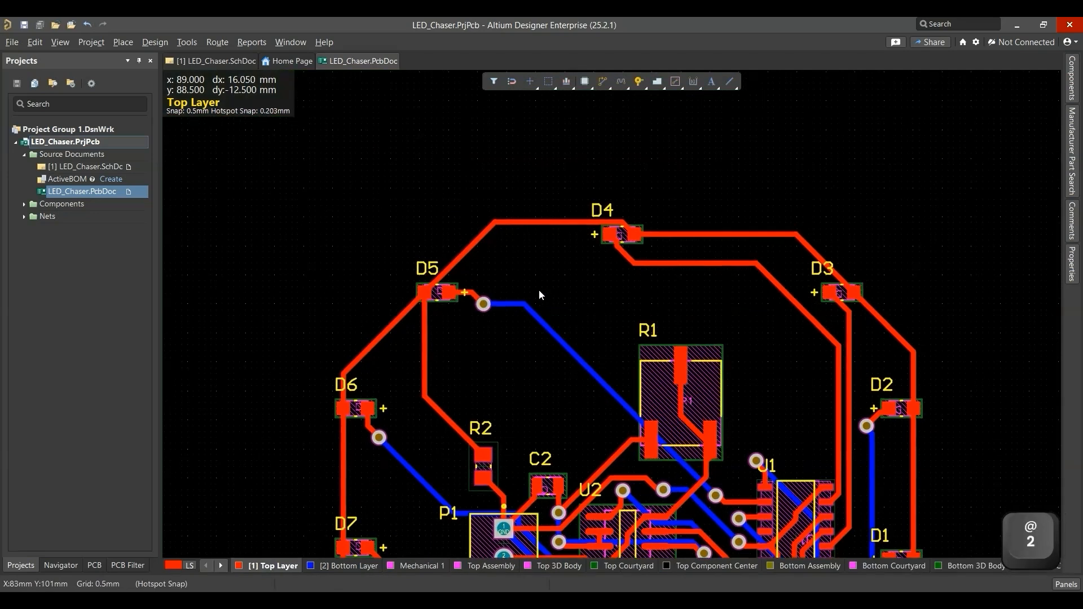
Step: Review the finished routing over the whole board in 2D and 3D, and save the PCB document
right_drag(526, 382, 513, 315)
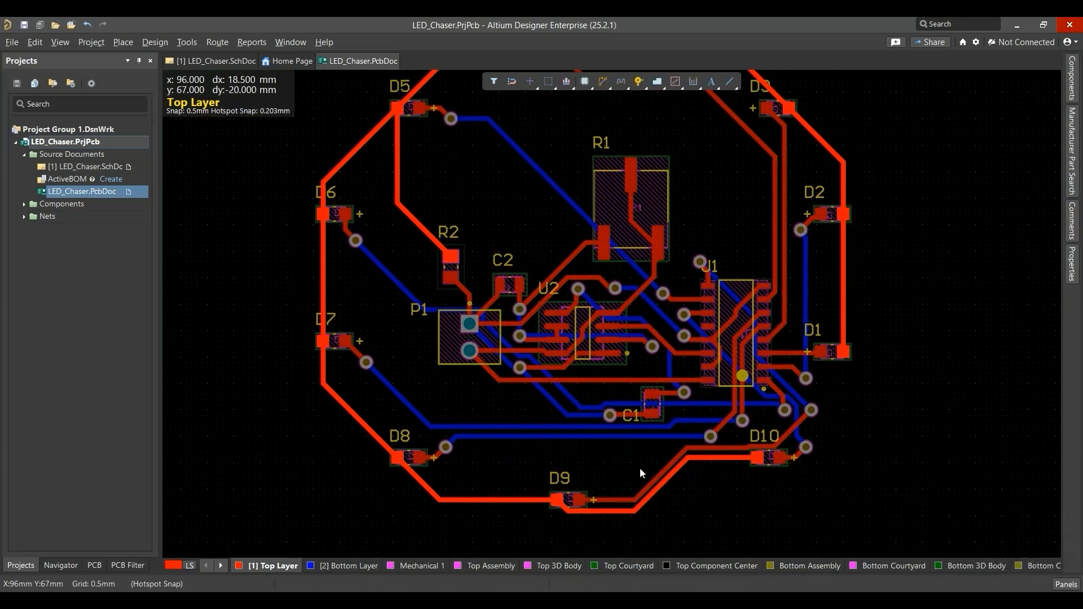
key(3)
key(2)
scroll(508, 223, down, 3)
right_drag(508, 223, 519, 260)
scroll(519, 260, up, 4)
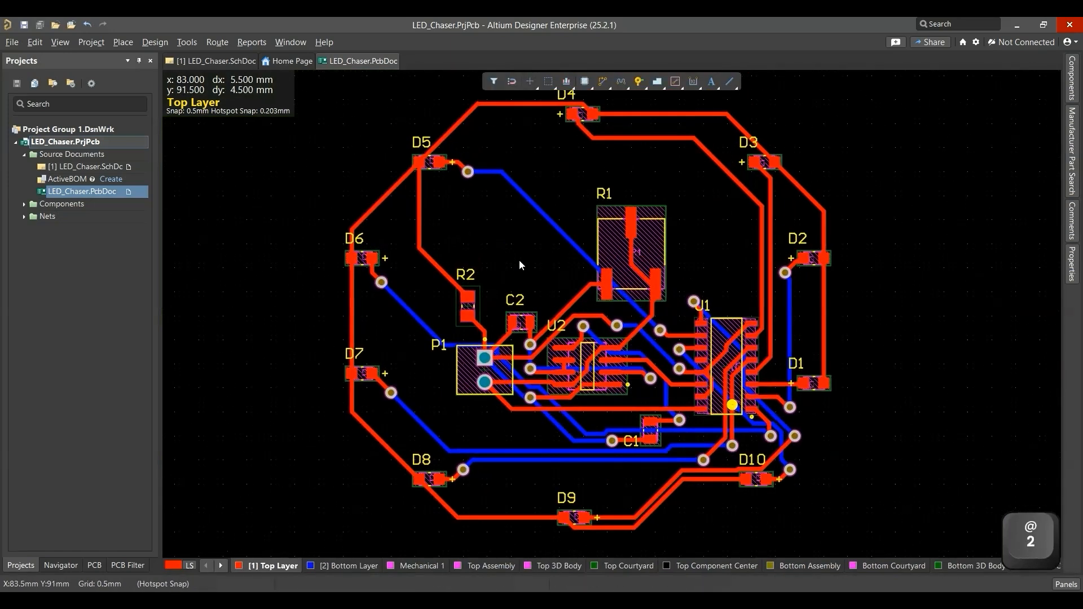
key(ctrl+s)
ctrl+scroll(518, 318, up, 5)
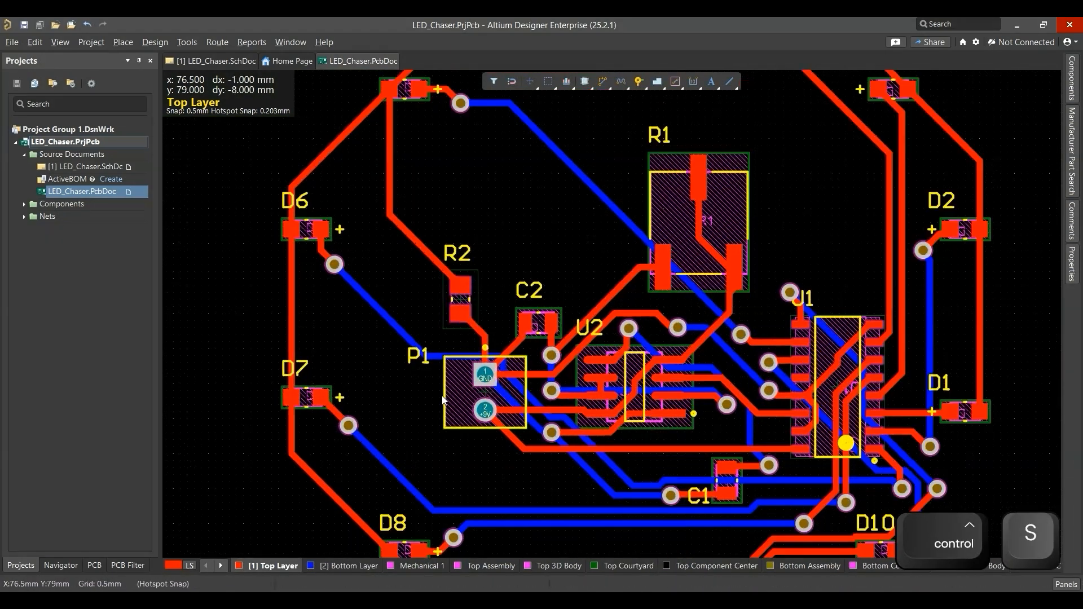
key(3)
key(2)
Step: Start placing a text string near connector P1 and set its text to "+"
right_click(397, 385)
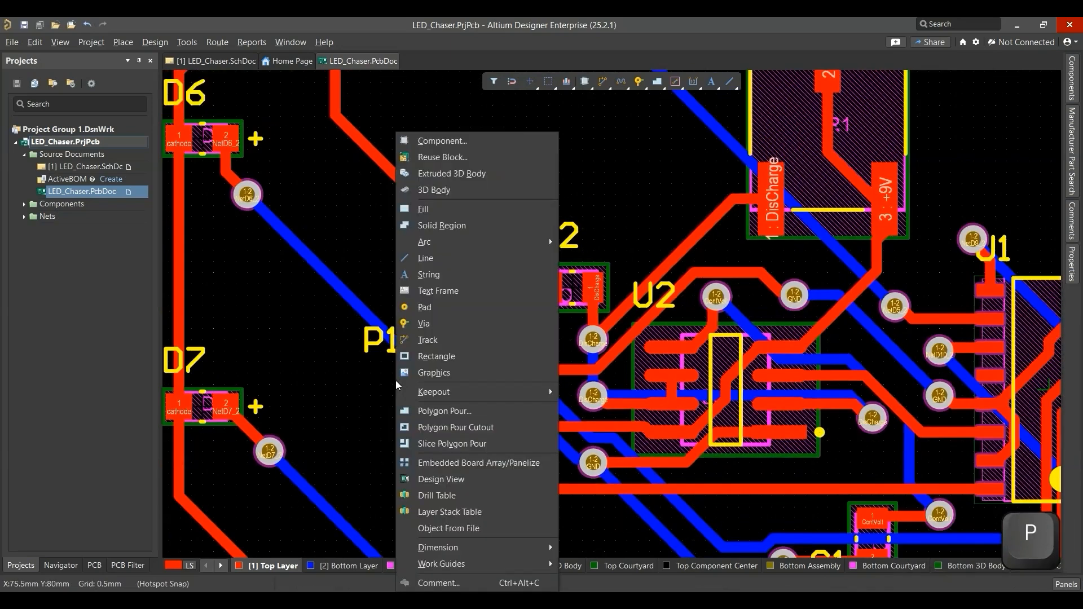
key(Escape)
click(123, 41)
key(p)
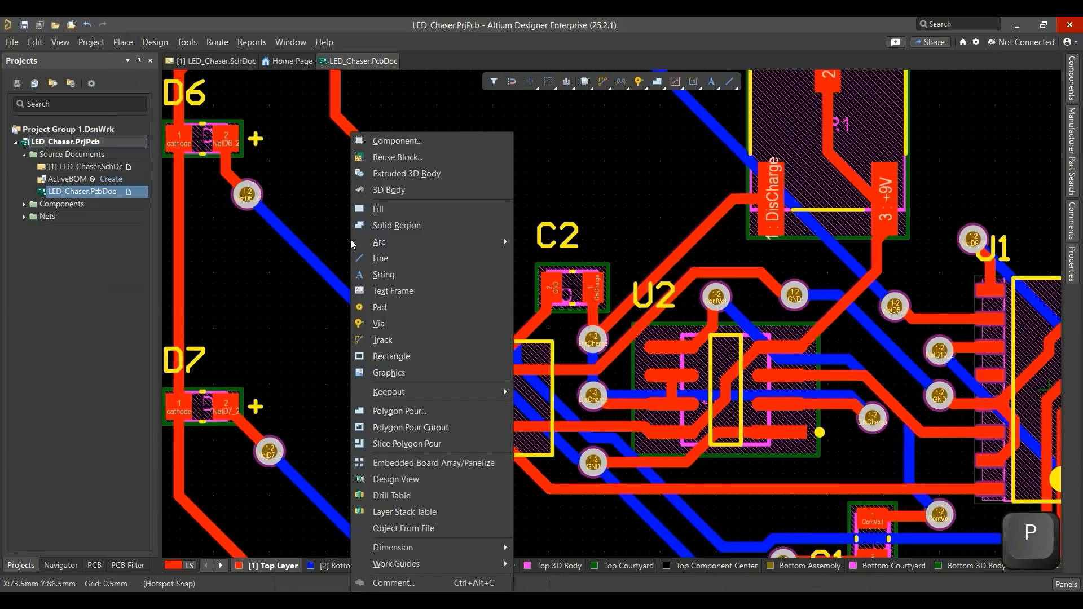
click(405, 273)
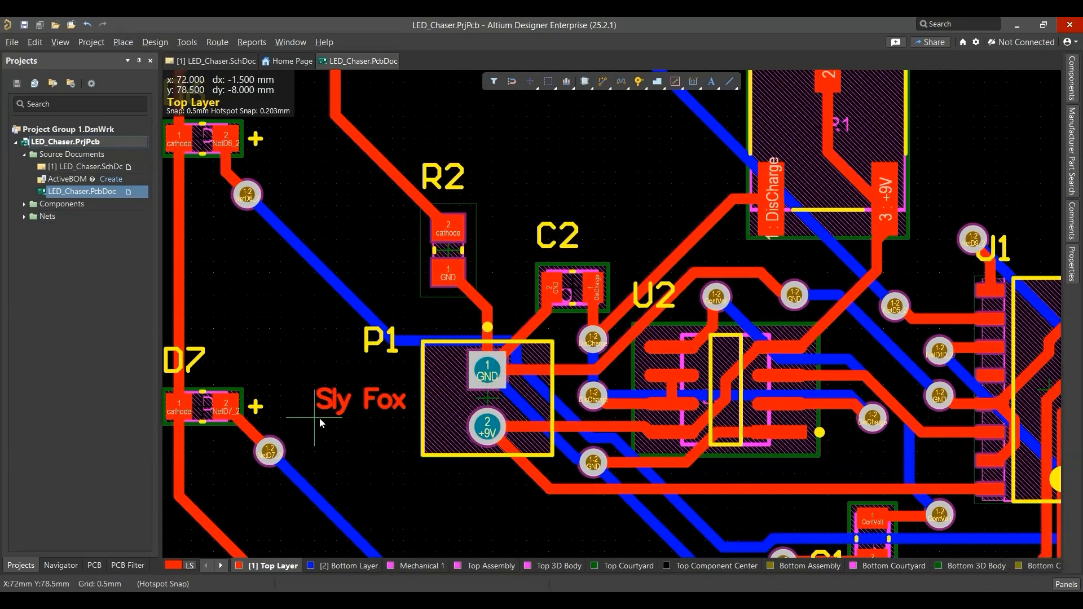
key(Tab)
click(1045, 202)
click(1042, 202)
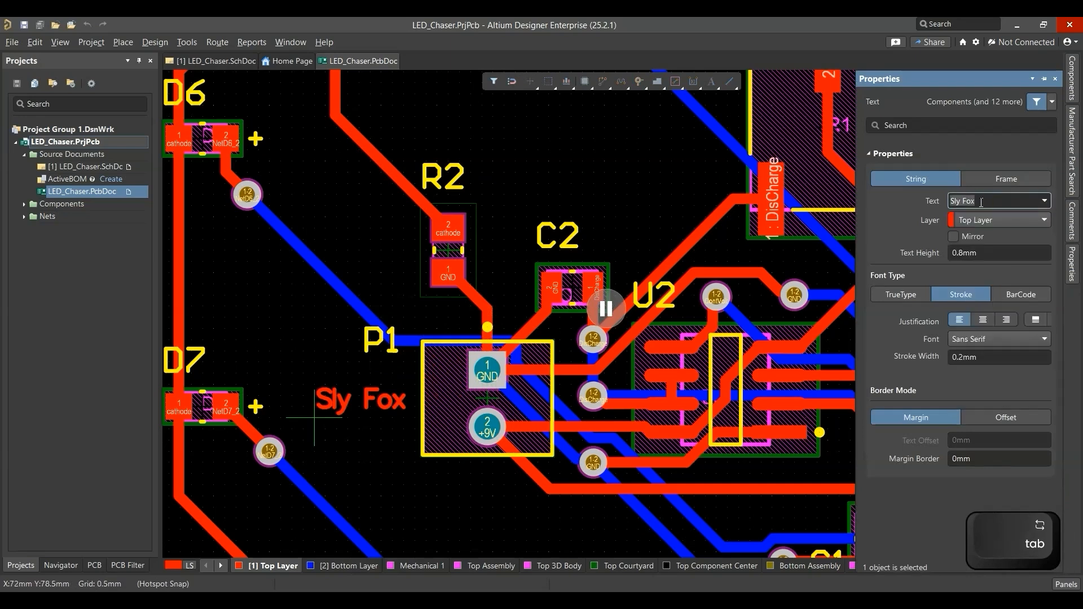
text(+)
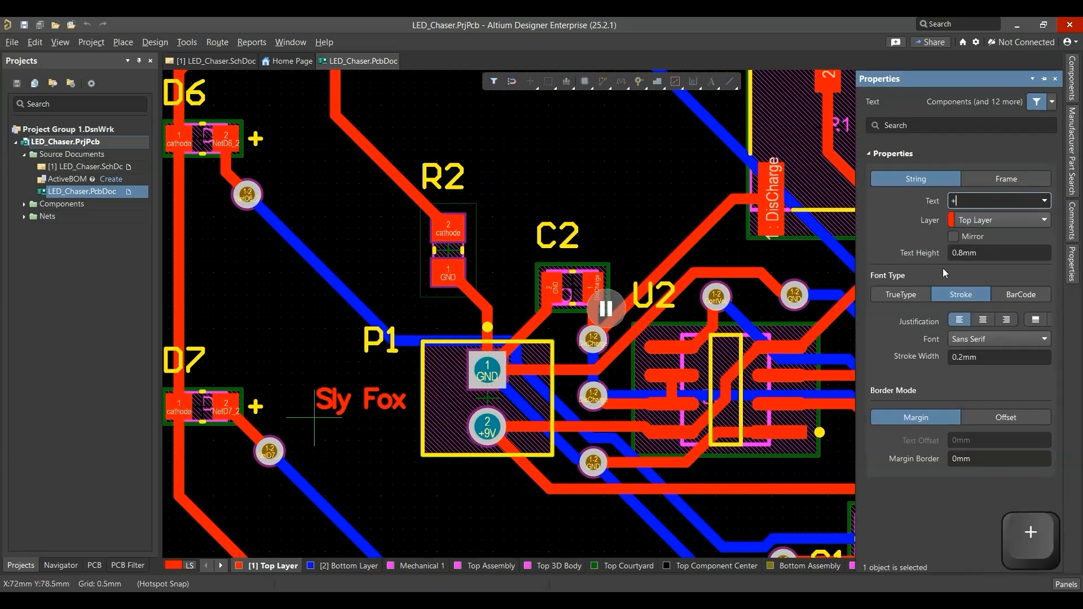
Step: Assign the "+" string to the Top Overlay layer, place it beside P1's +9V pad, and check it in 3D
click(978, 340)
click(980, 367)
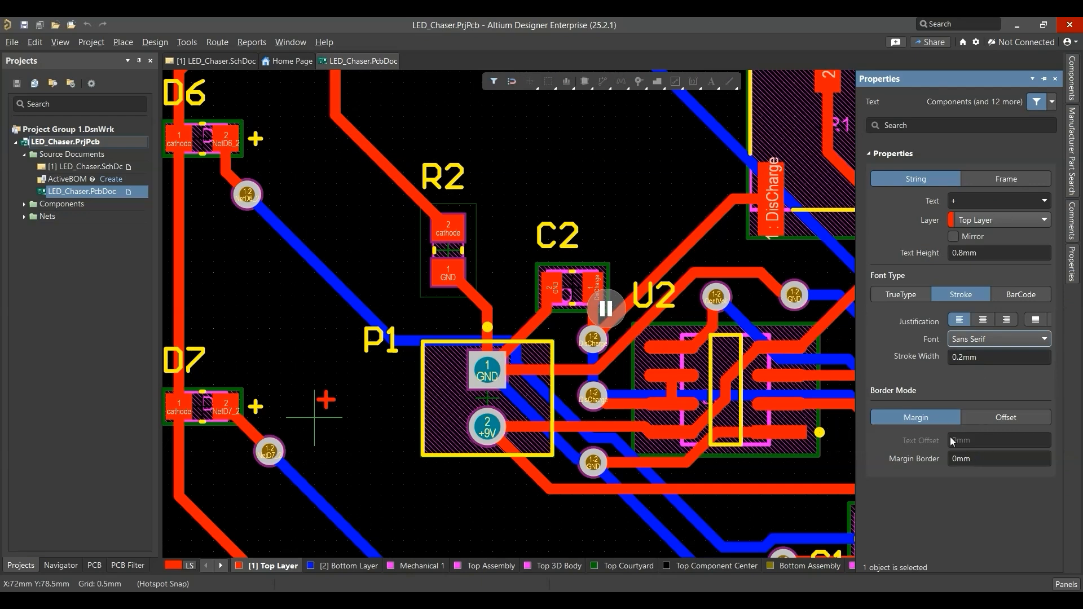
click(1034, 222)
scroll(994, 319, down, 3)
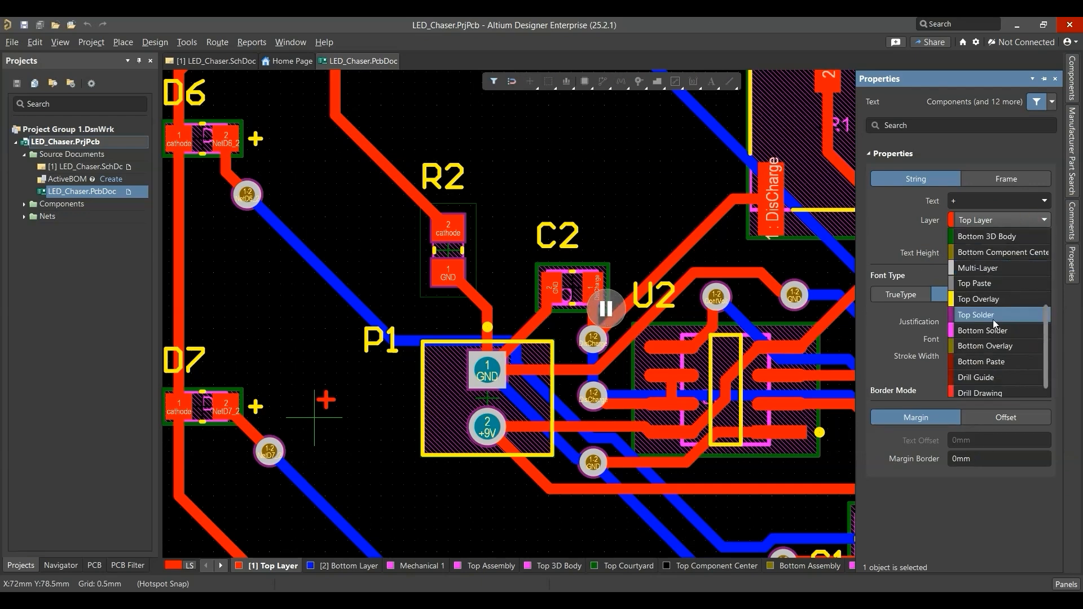
click(994, 316)
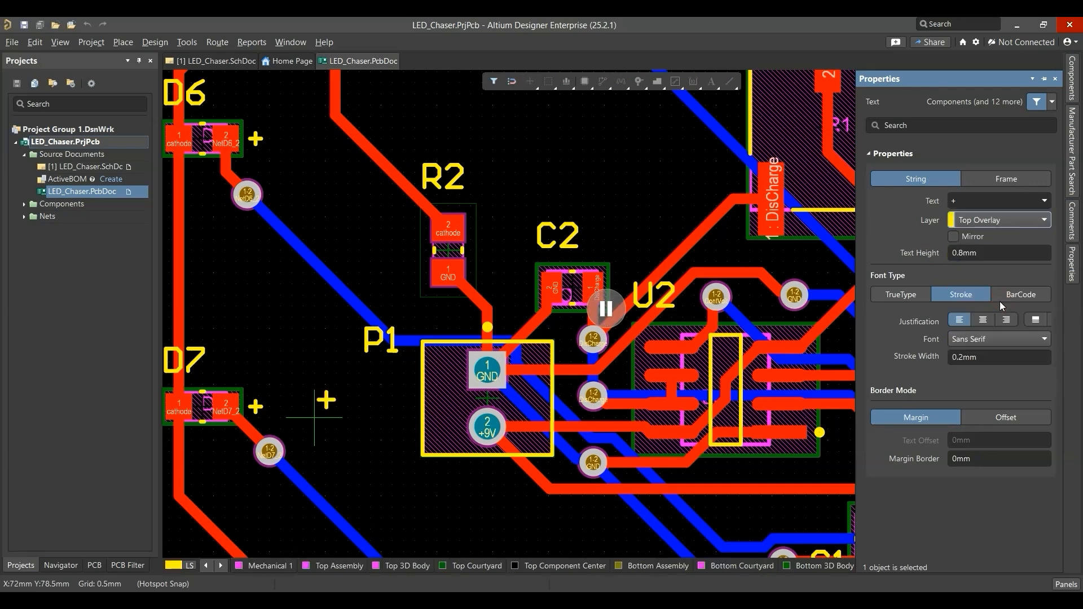
click(604, 308)
click(382, 449)
right_click(355, 414)
key(3)
ctrl+scroll(503, 381, up, 4)
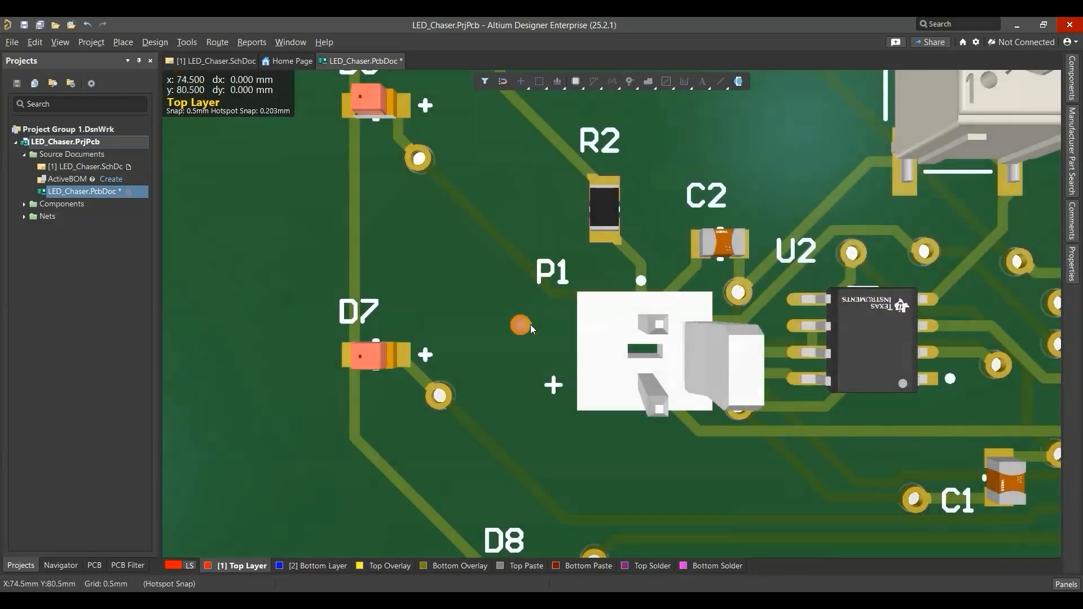
key(2)
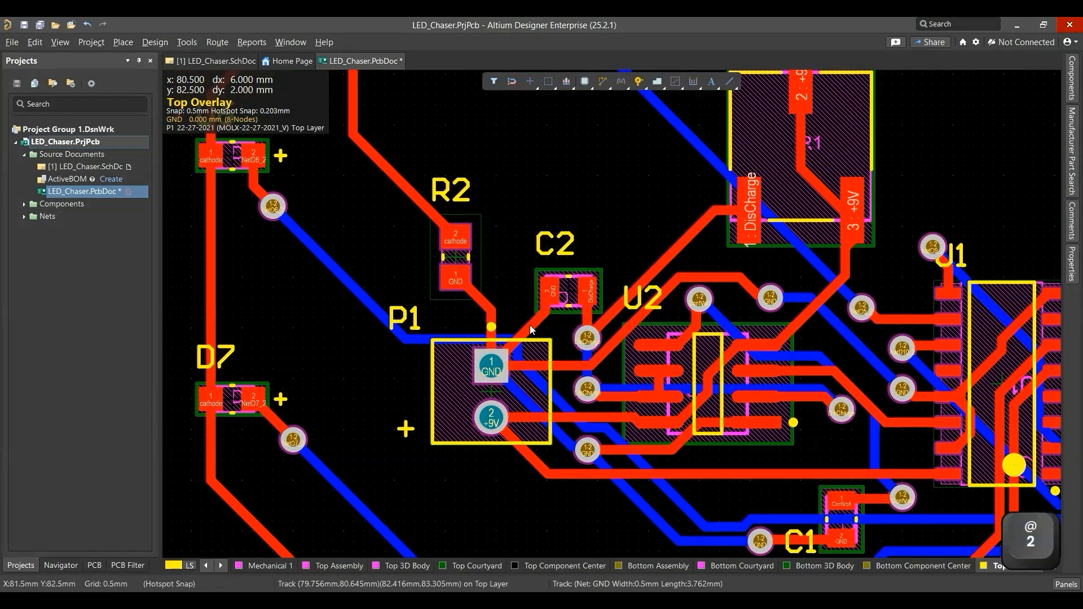
Step: Place a "-" string on Top Overlay beside P1's GND pad, save the document, and check the marking in 3D
key(p)
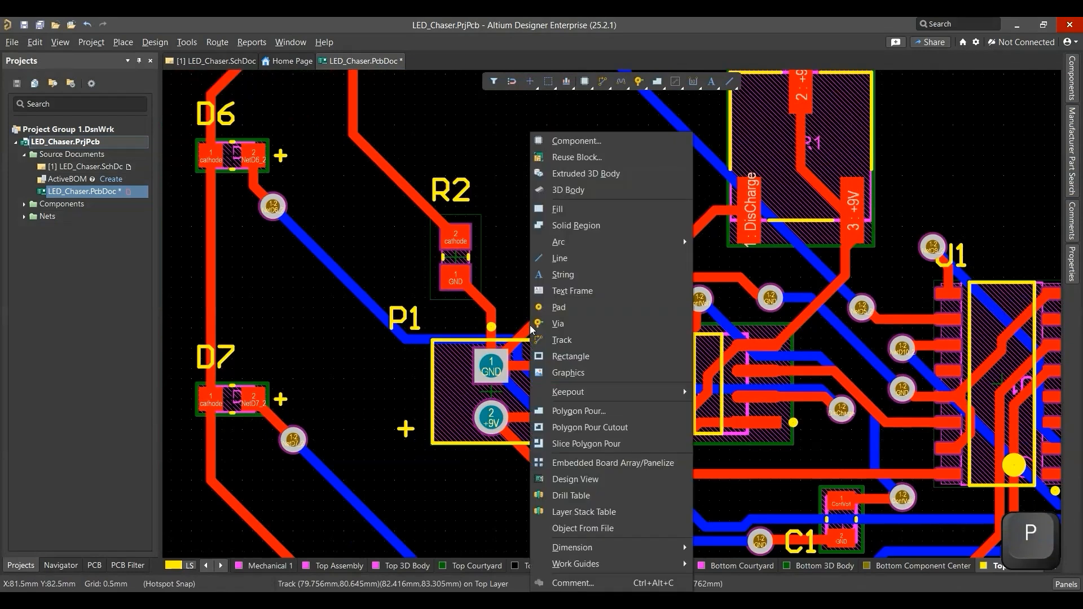
click(563, 275)
text(-)
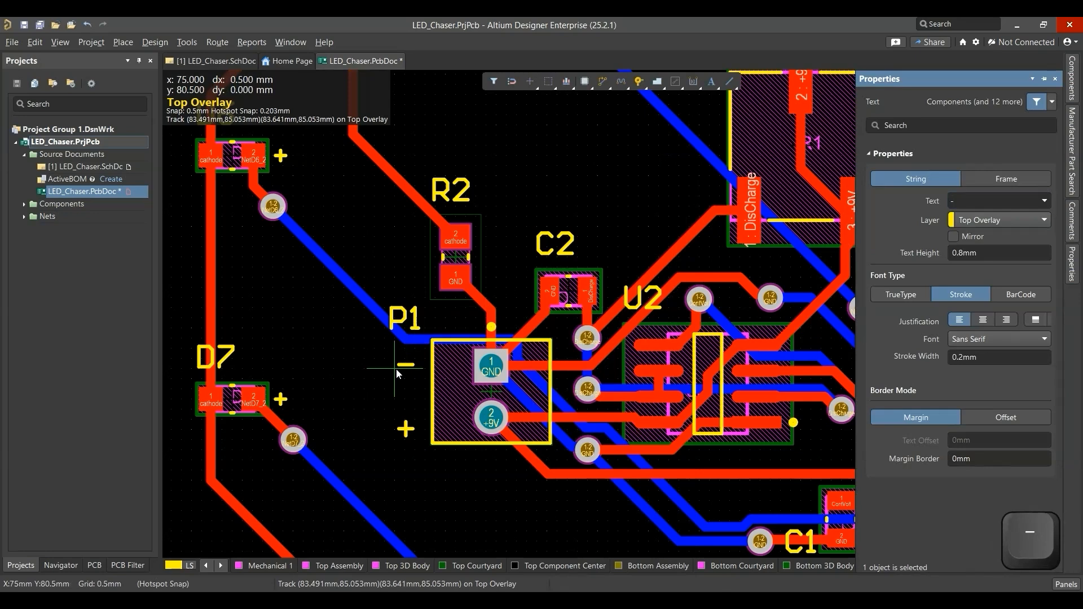
click(397, 369)
right_click(392, 378)
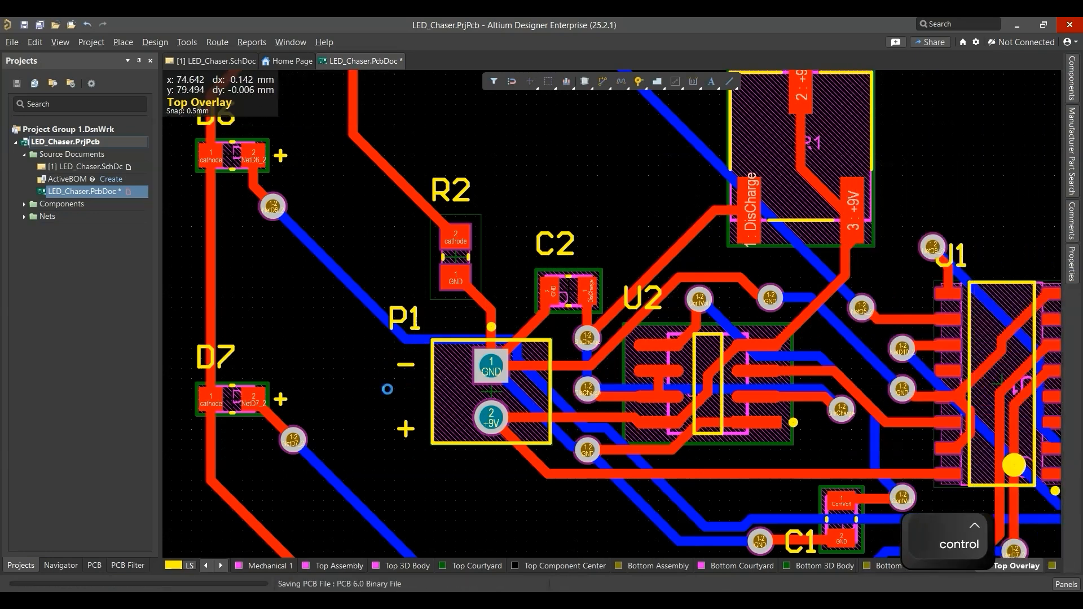
key(3)
ctrl+scroll(387, 389, up, 5)
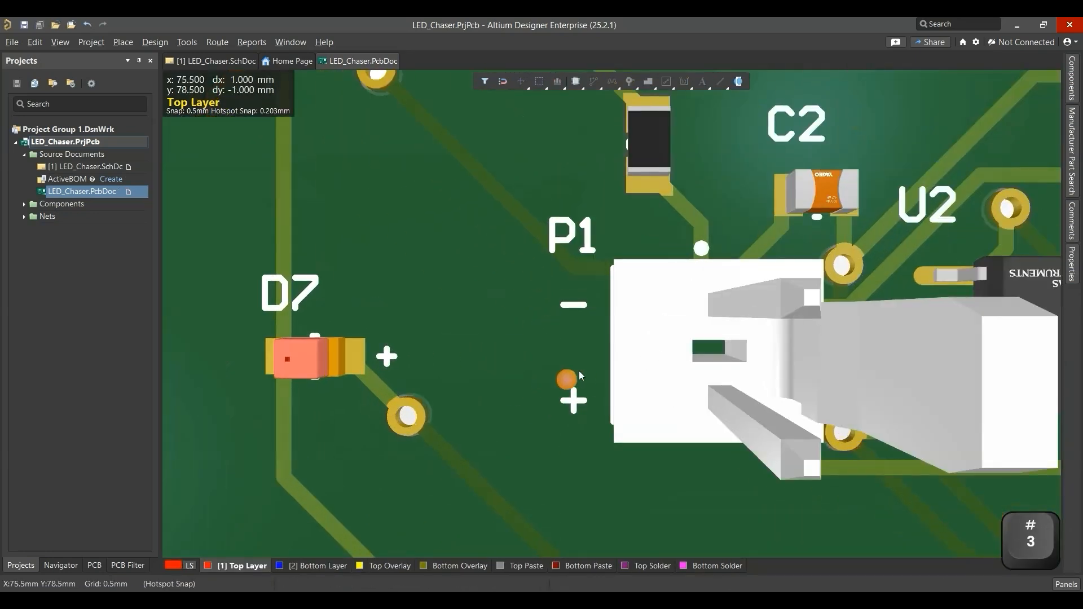
key(2)
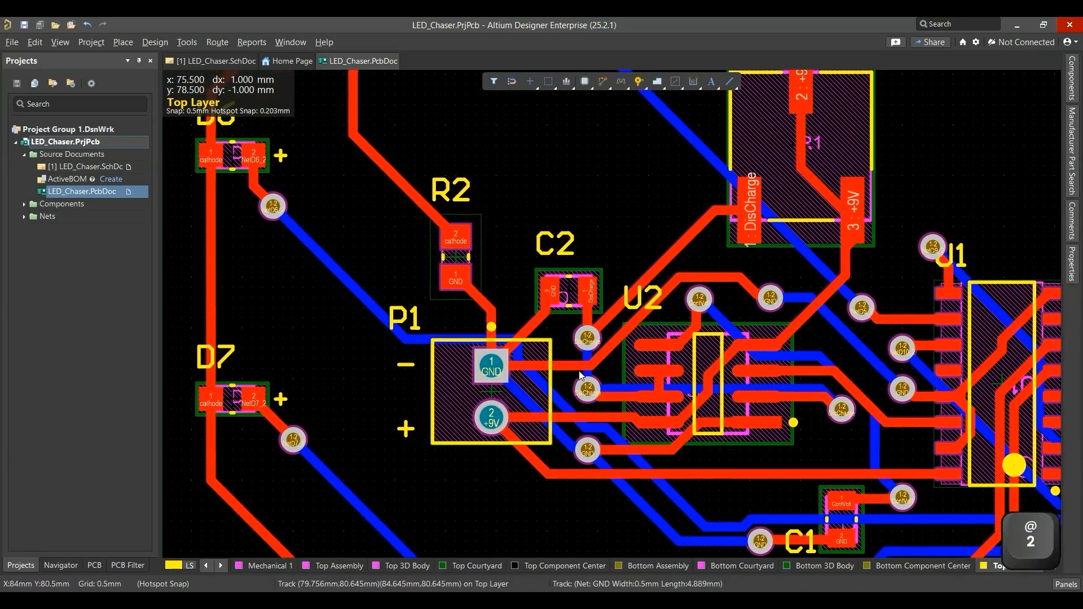
Step: Measure the vertical distance needed for the board, from above D4 to below D9, alongside the LED ring
ctrl+scroll(514, 302, down, 6)
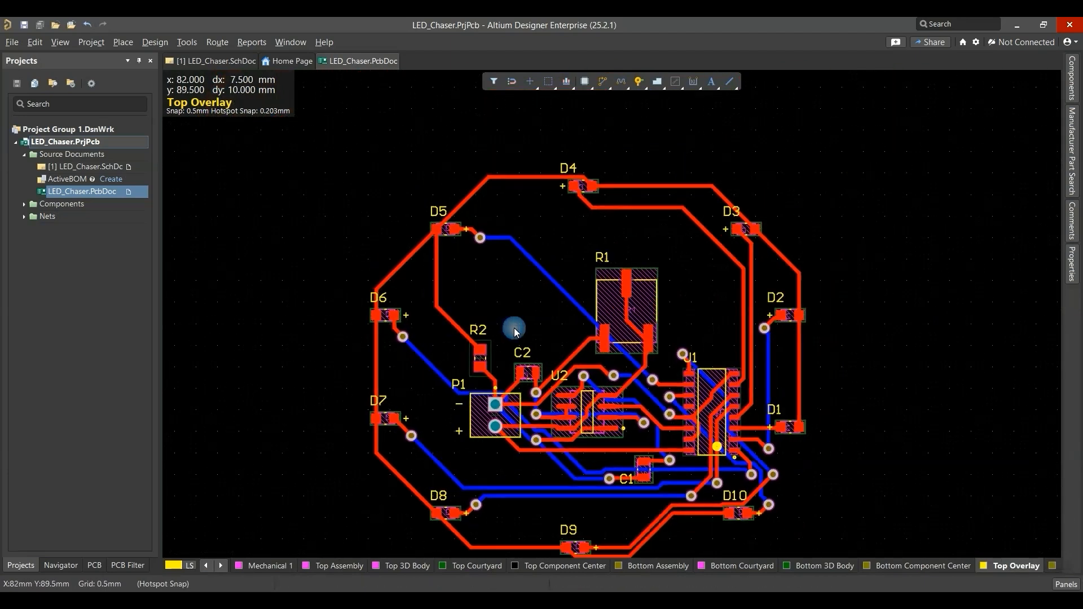
click(241, 45)
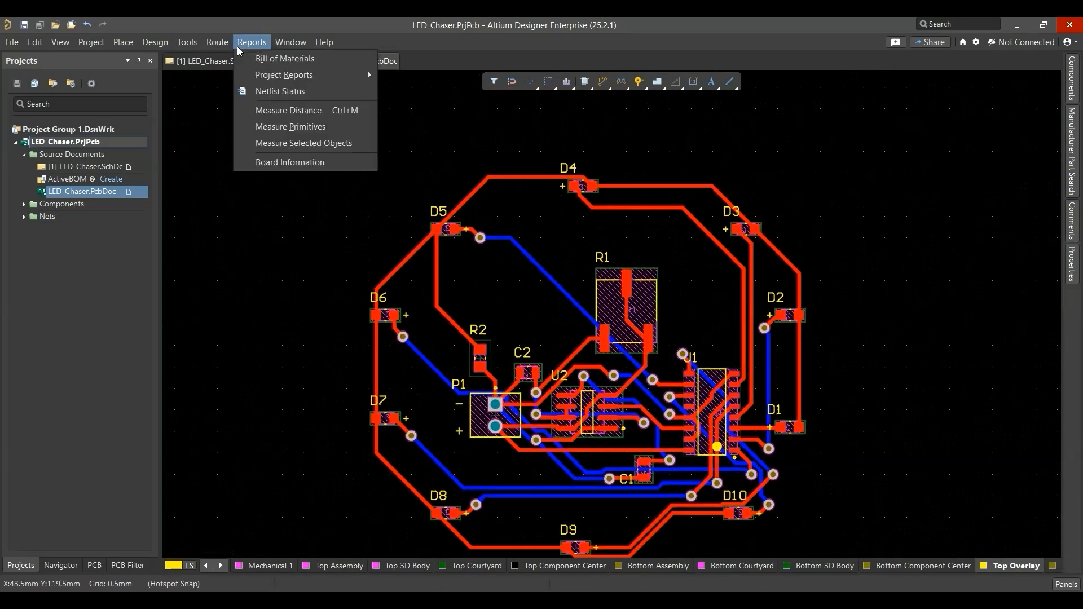
click(314, 111)
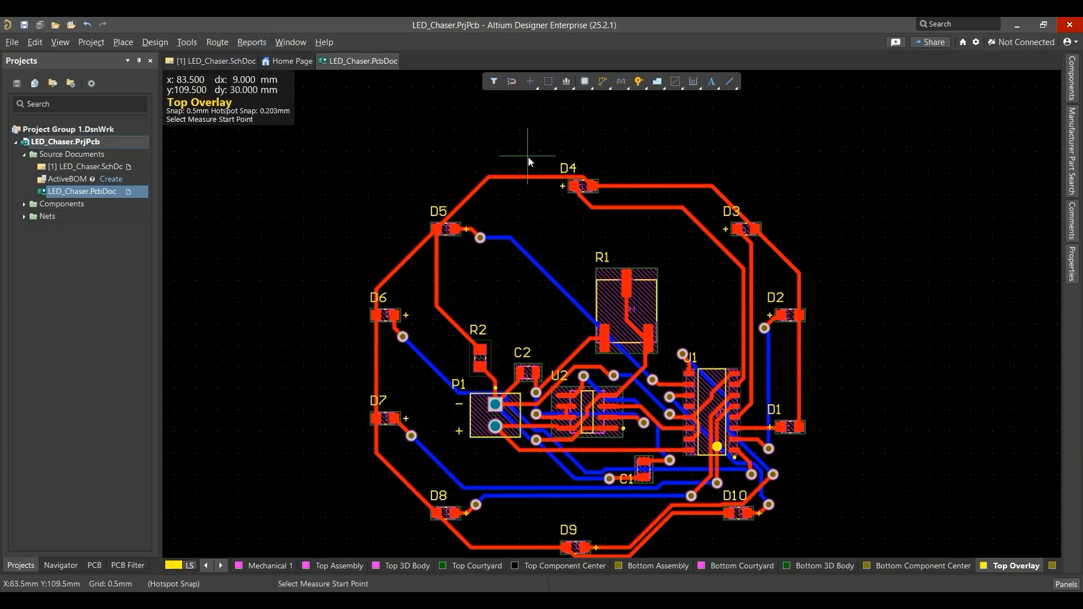
click(347, 148)
ctrl+scroll(346, 335, down, 2)
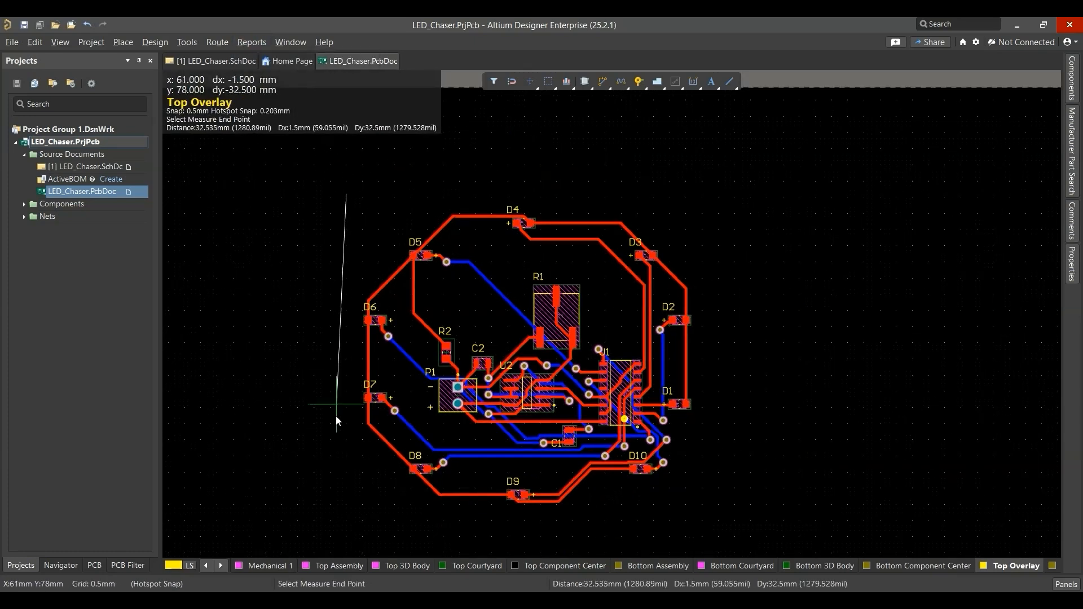
click(347, 523)
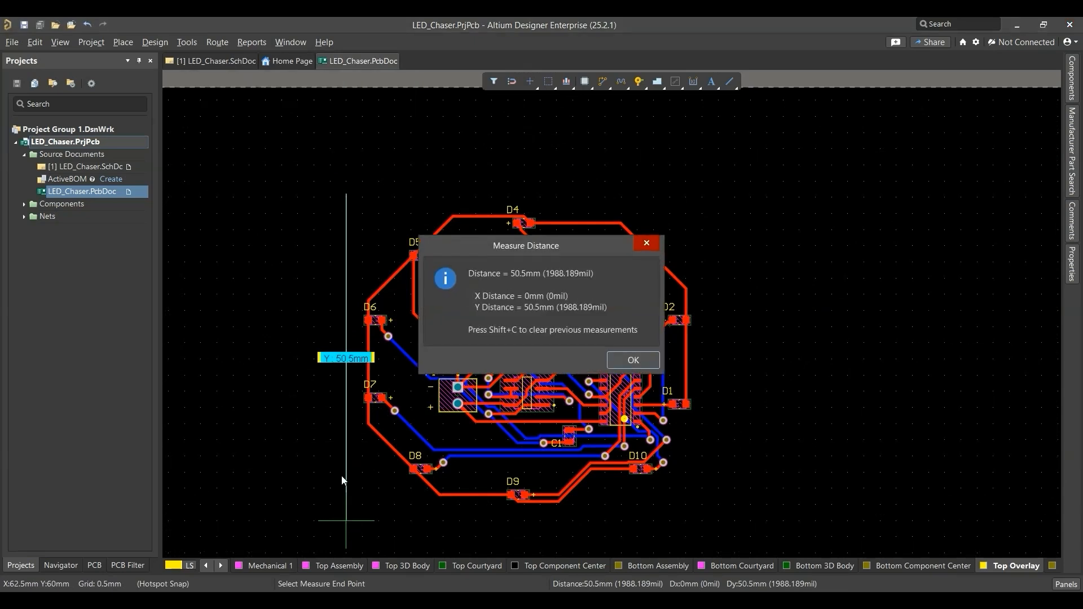
key(Return)
Step: Measure the horizontal distance below D9, from outside D7 to outside D1, and end measuring
ctrl+scroll(354, 536, up, 2)
ctrl+scroll(356, 539, up, 2)
click(337, 513)
ctrl+scroll(338, 514, down, 2)
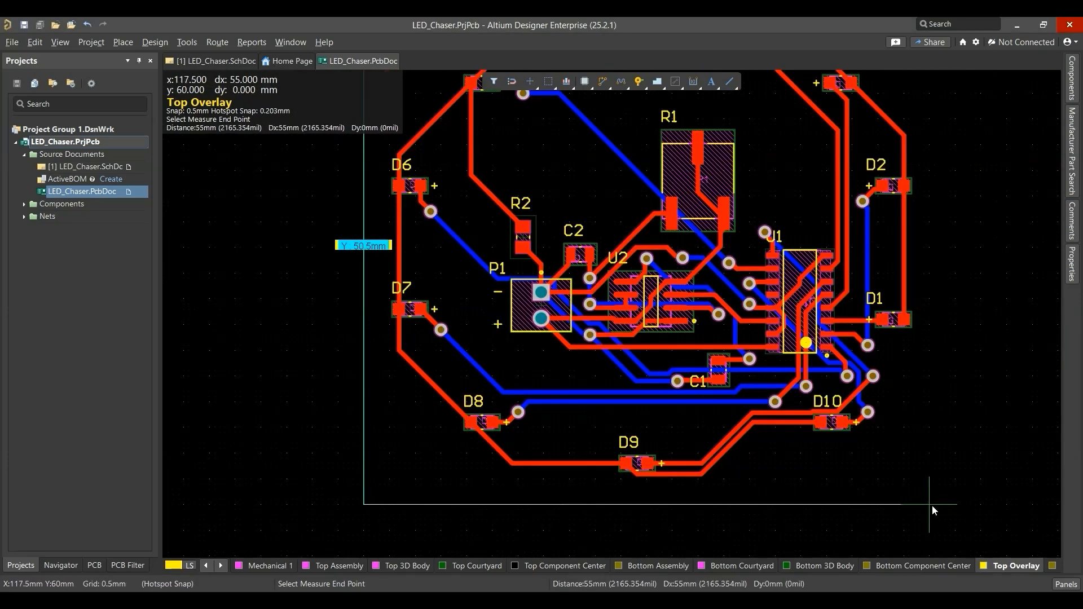
click(932, 506)
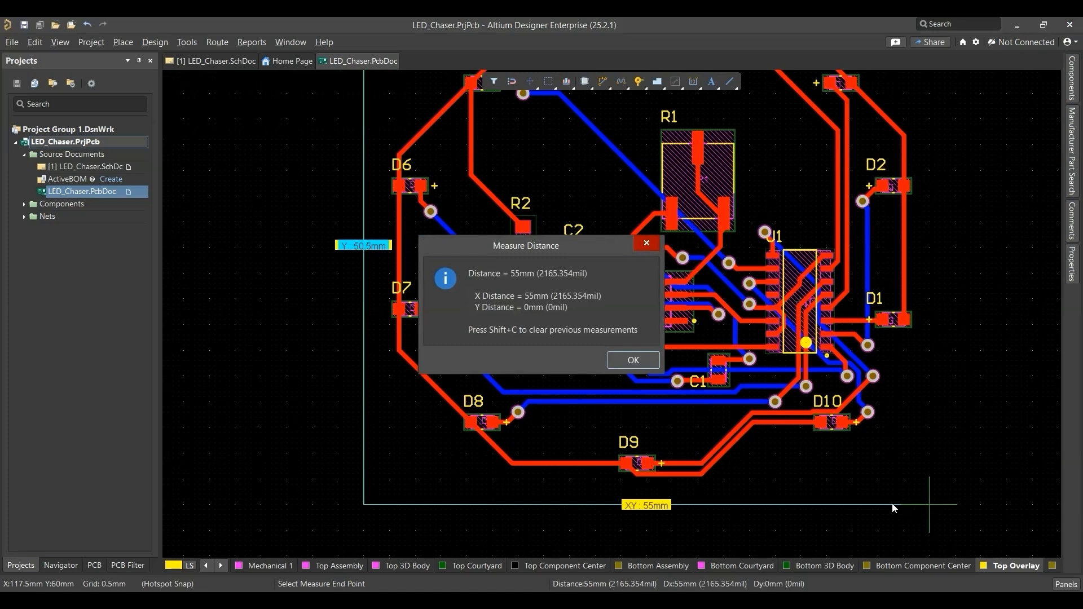
click(633, 360)
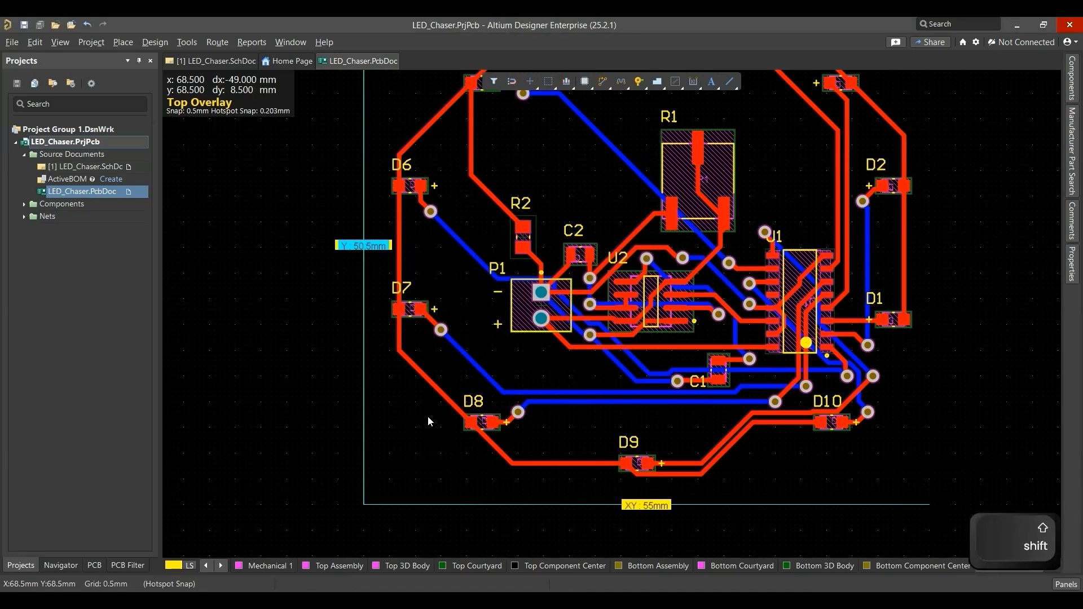
Step: Clear the measurement marks from the layout and save the PCB document
key(shift+c)
key(ctrl+s)
ctrl+scroll(428, 417, down, 2)
right_drag(414, 397, 402, 452)
ctrl+scroll(496, 253, up, 4)
ctrl+scroll(510, 254, down, 2)
ctrl+scroll(512, 273, up, 2)
ctrl+scroll(549, 238, down, 2)
ctrl+scroll(555, 235, down, 1)
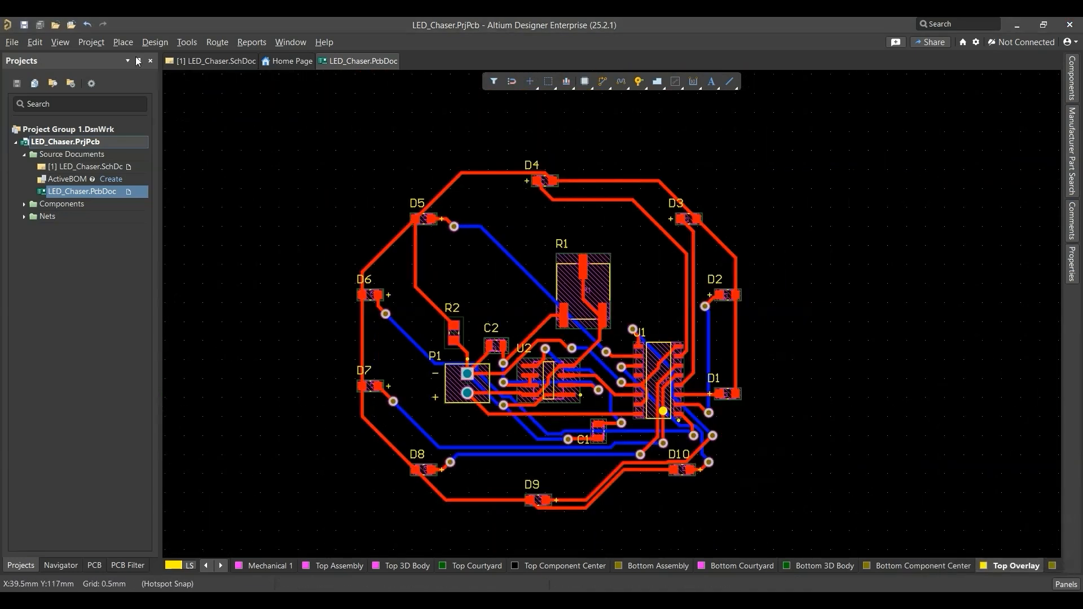
Step: Define a Top Overlay graphics area outside the LED ring near D5 and choose the JPG photo from the Downloads folder
key(alt+p)
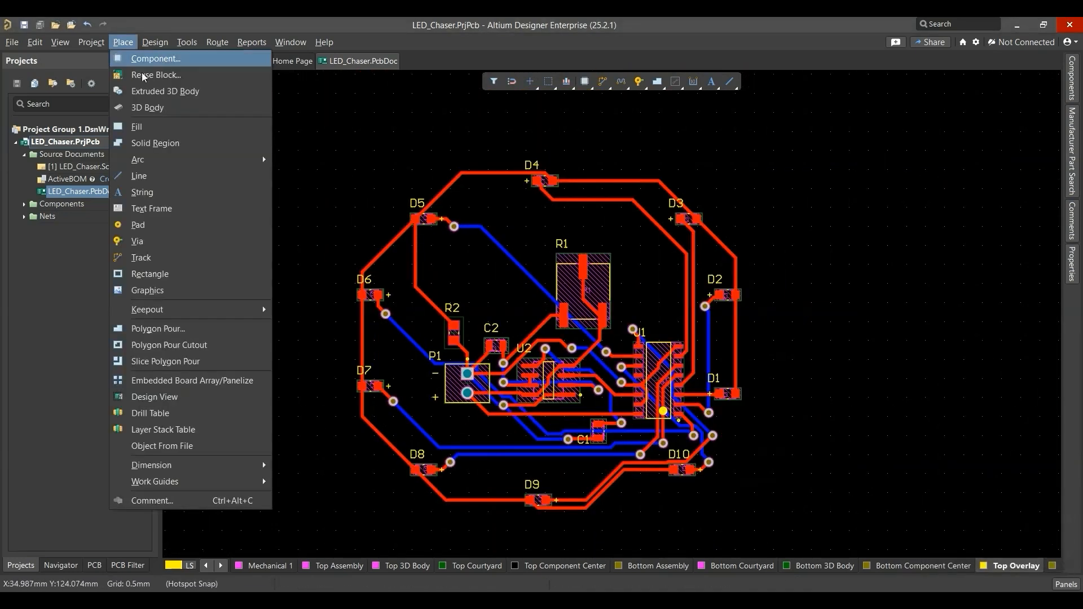
click(208, 291)
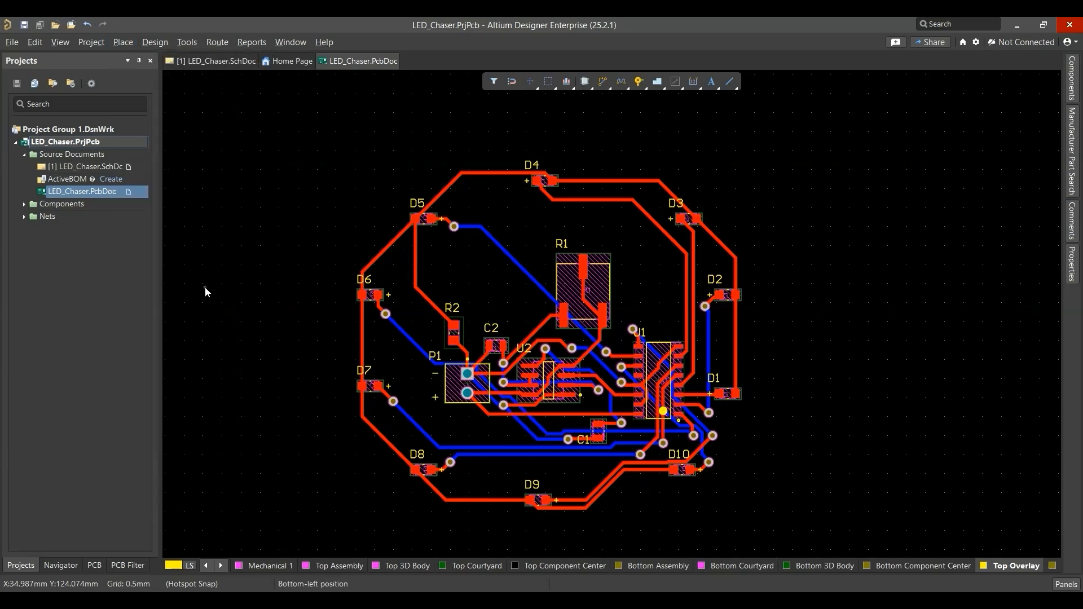
click(208, 166)
click(282, 218)
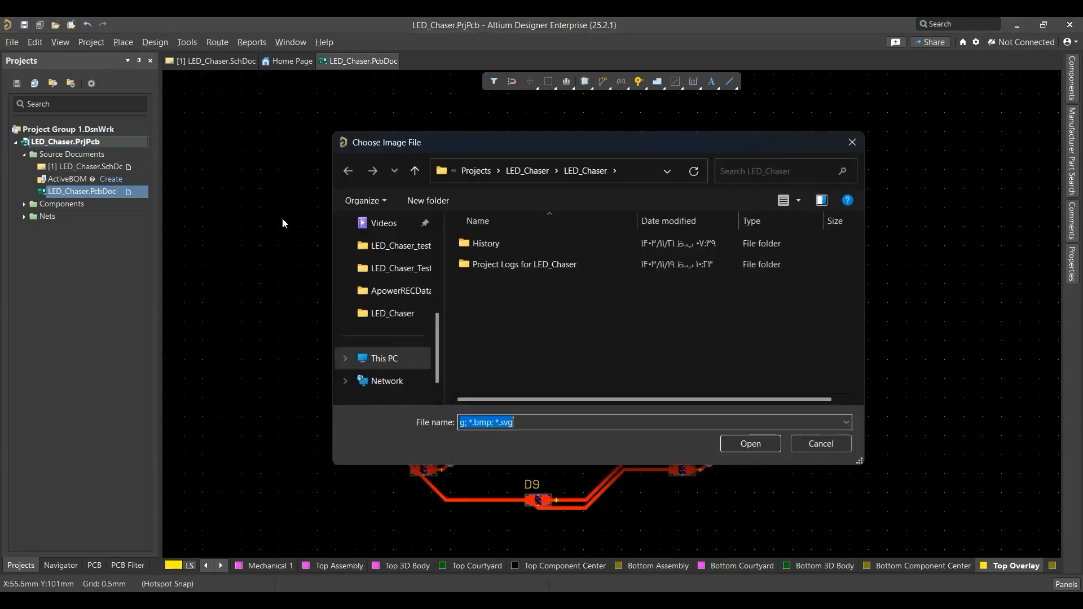
scroll(409, 283, up, 3)
click(389, 268)
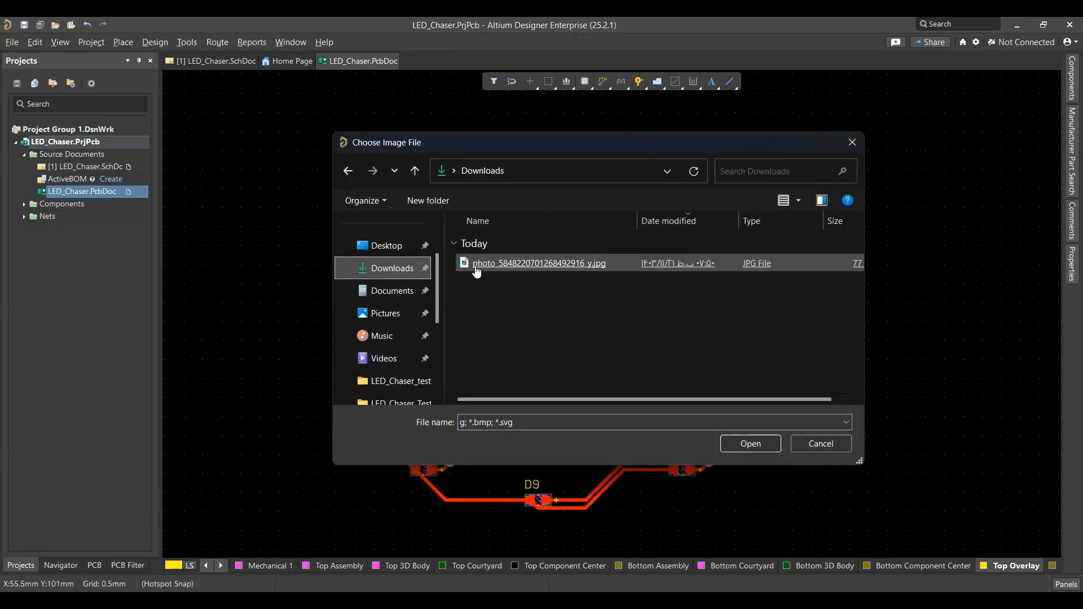
double_click(486, 331)
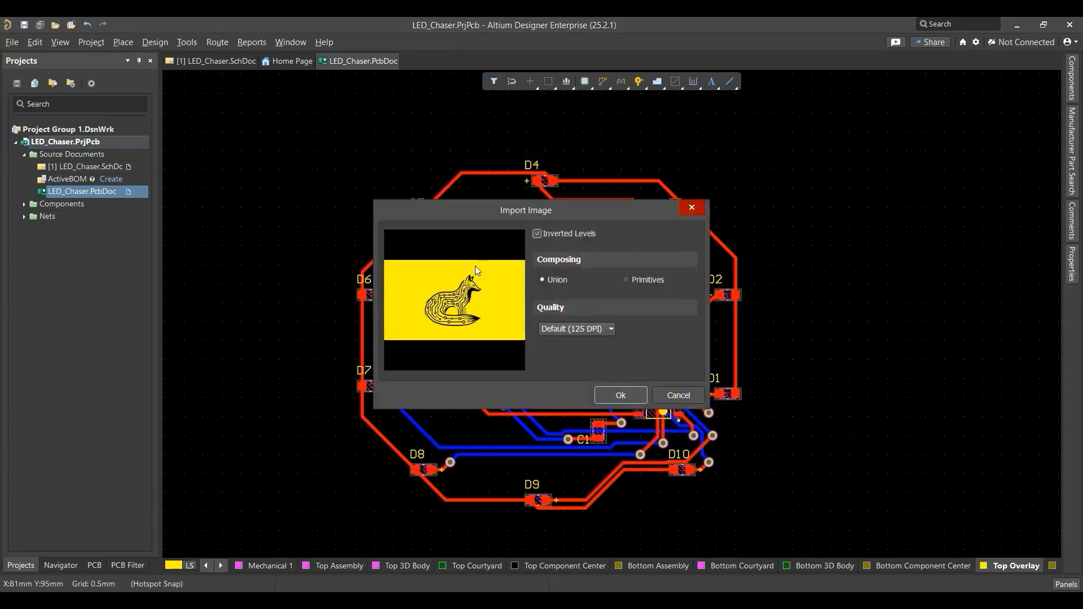
Step: Turn off Inverted Levels, change the image quality, and import the fox logo into the layout as a union
click(543, 237)
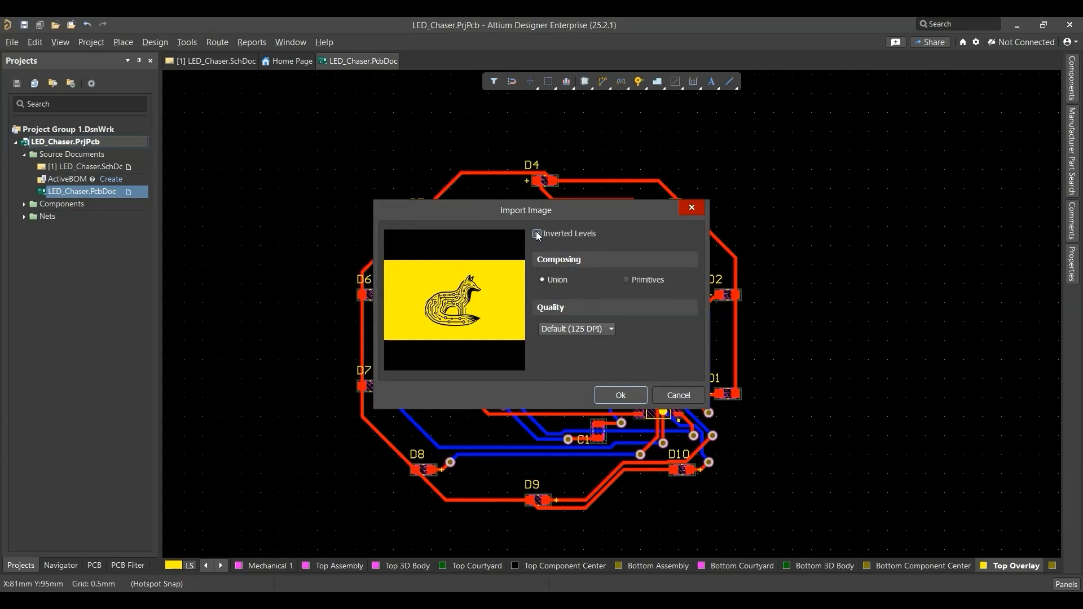
click(597, 330)
click(571, 381)
click(613, 395)
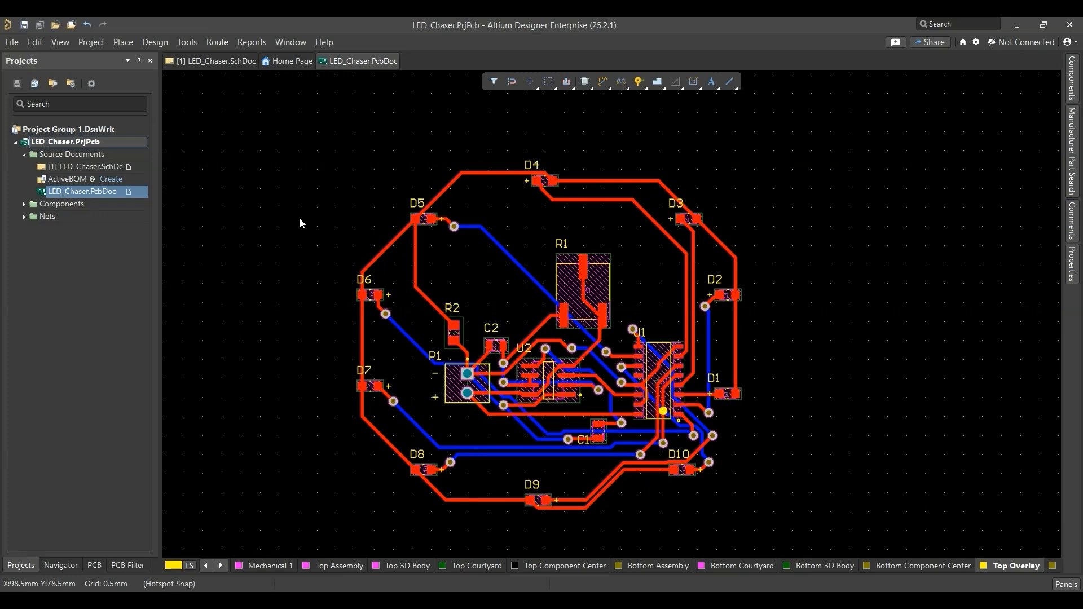
click(310, 235)
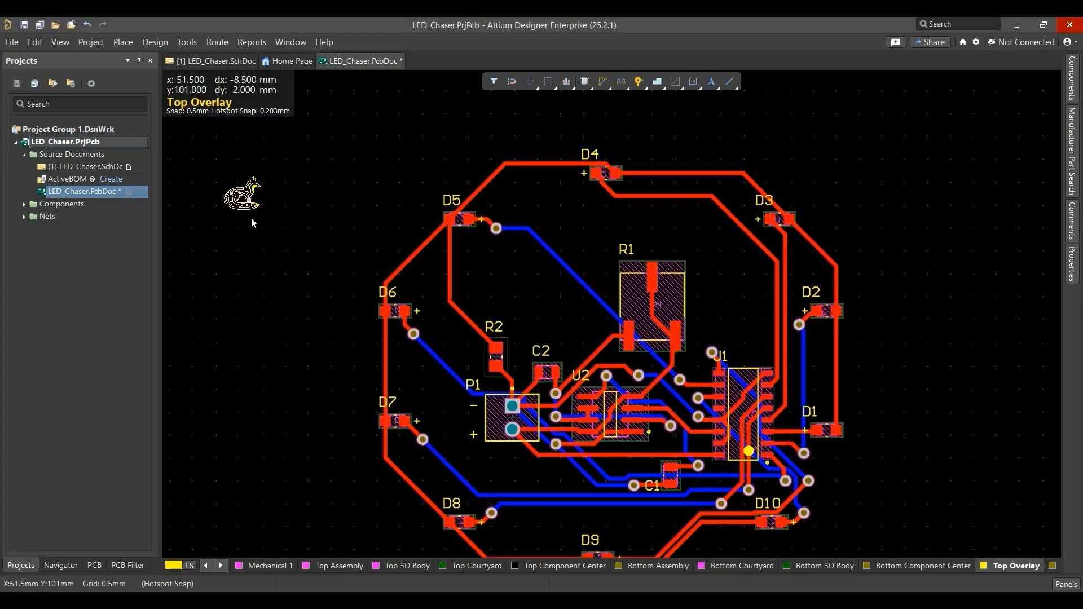
Step: Move the fox logo inside the LED ring between D5 and D4 and check its appearance in 3D
ctrl+scroll(254, 218, up, 3)
drag(289, 147, 189, 259)
drag(240, 194, 643, 188)
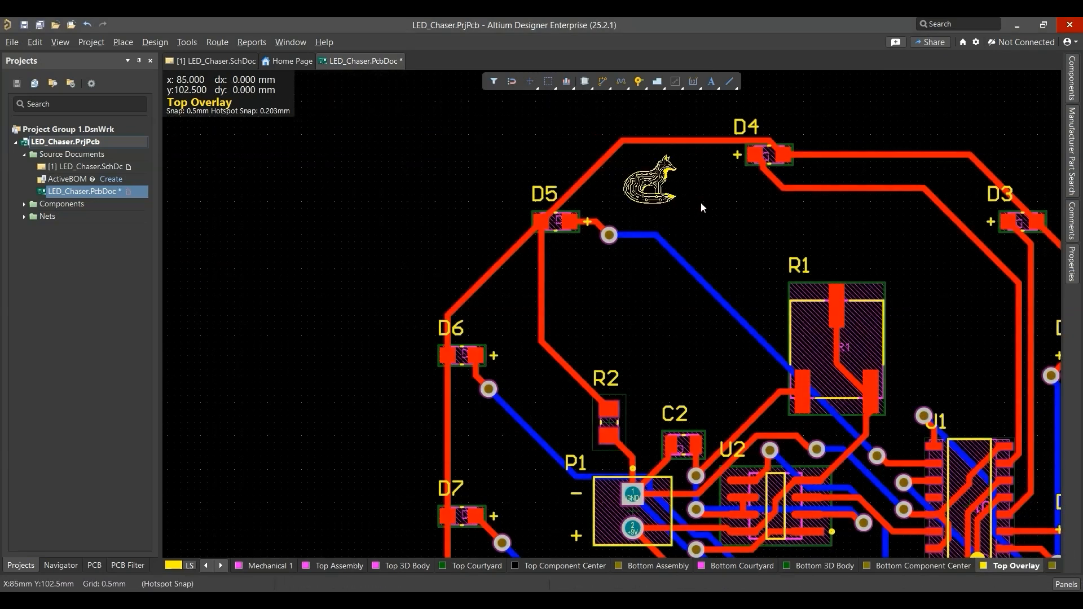
key(3)
ctrl+scroll(699, 193, down, 4)
right_drag(698, 193, 655, 333)
ctrl+scroll(586, 183, up, 5)
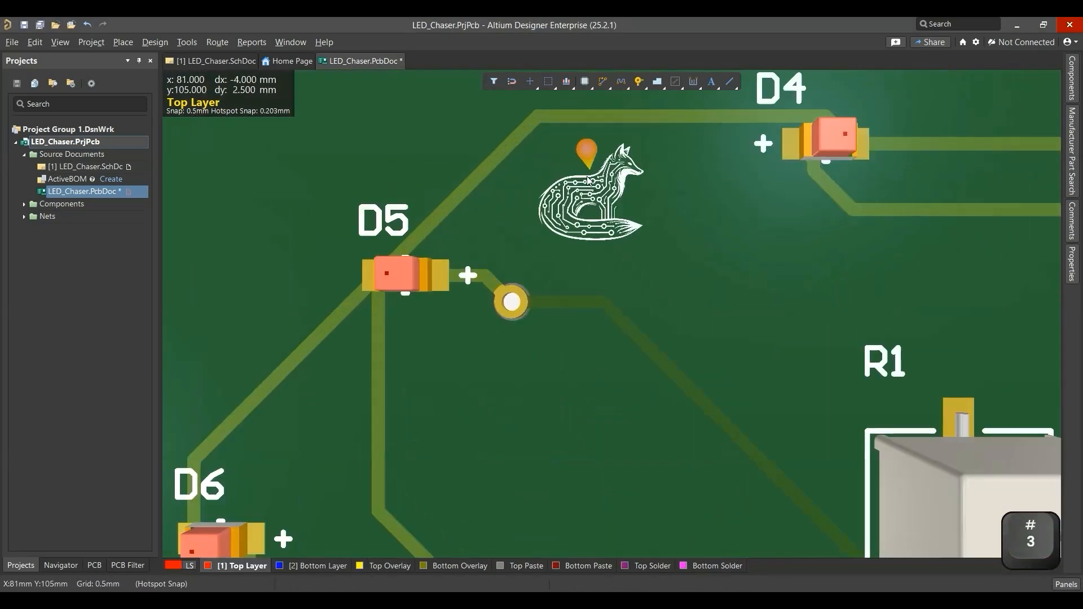
key(2)
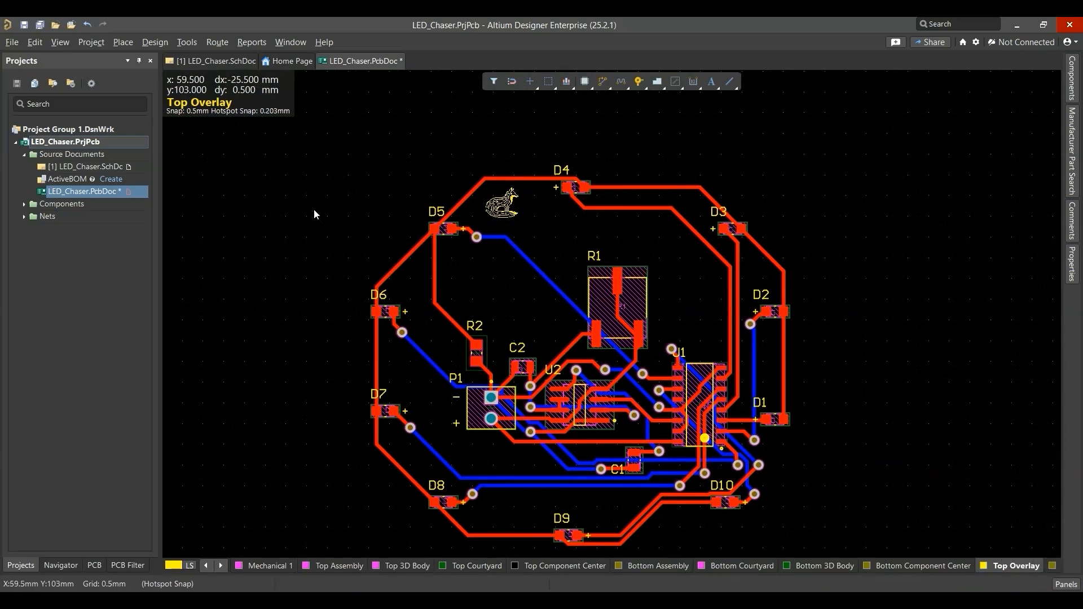
Step: Run a design rule check on the PCB and review the rule violations in the verification report
click(149, 47)
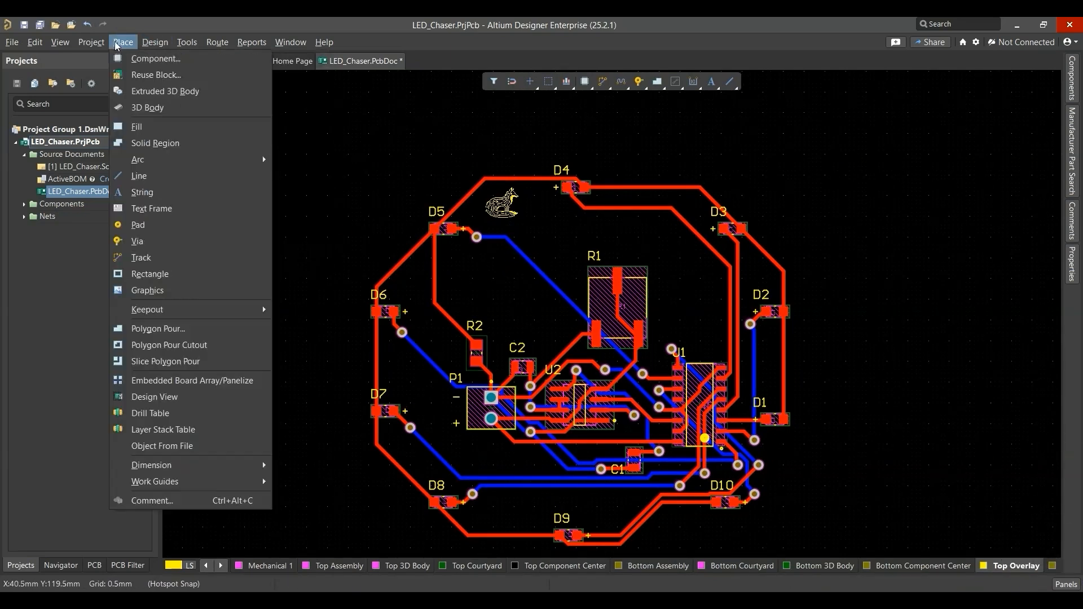
mouse_move(191, 45)
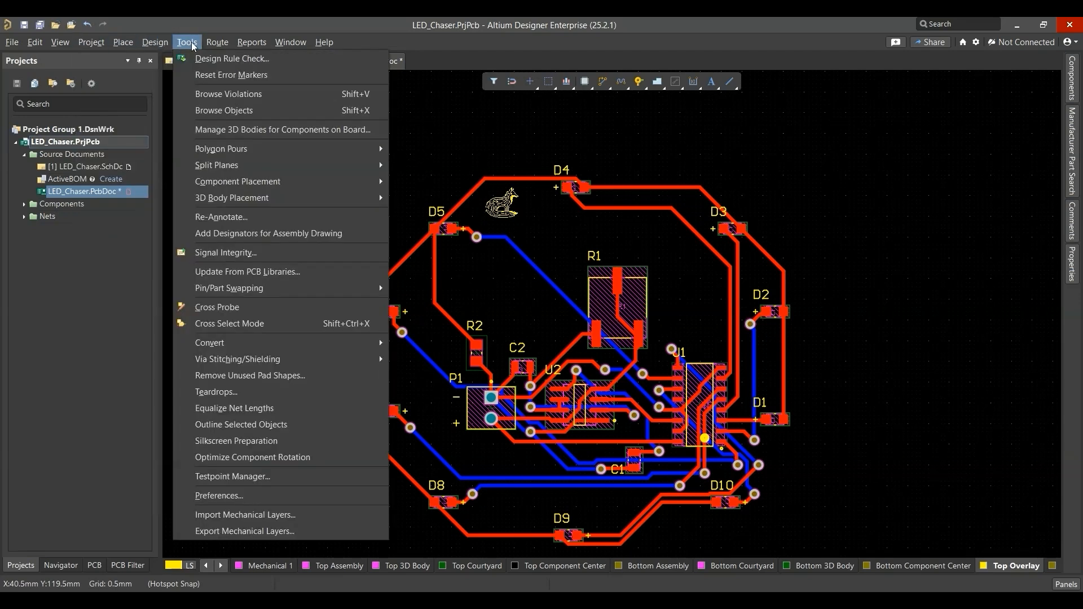
click(285, 59)
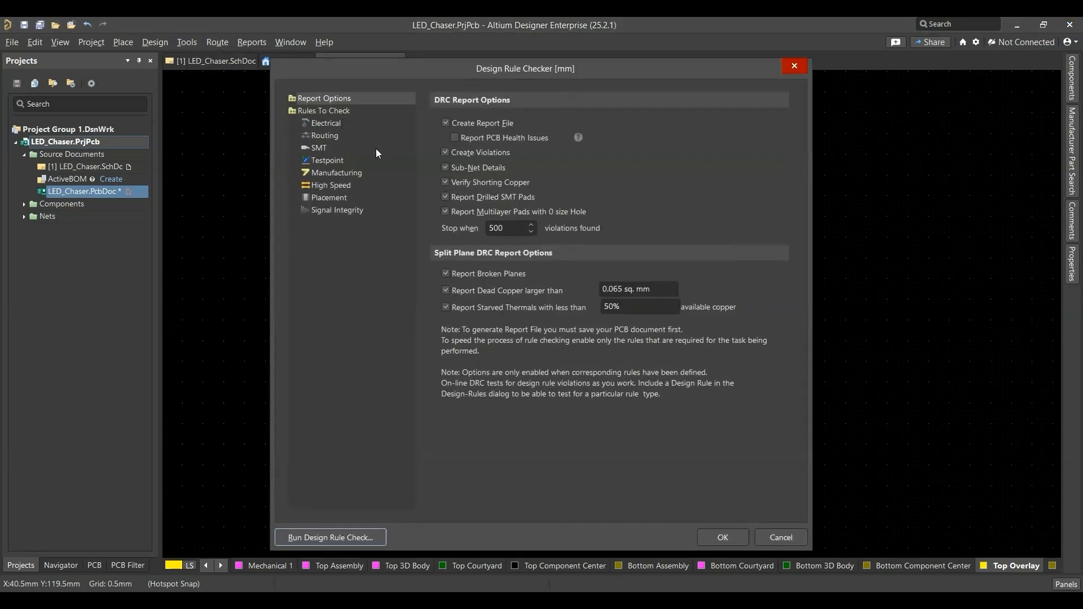
click(371, 533)
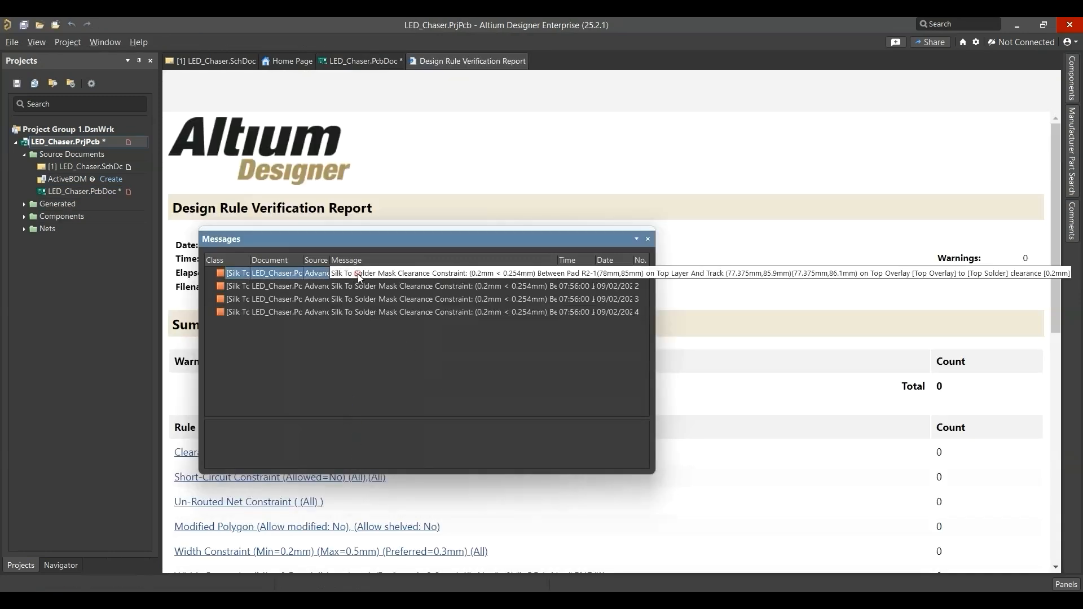
click(648, 239)
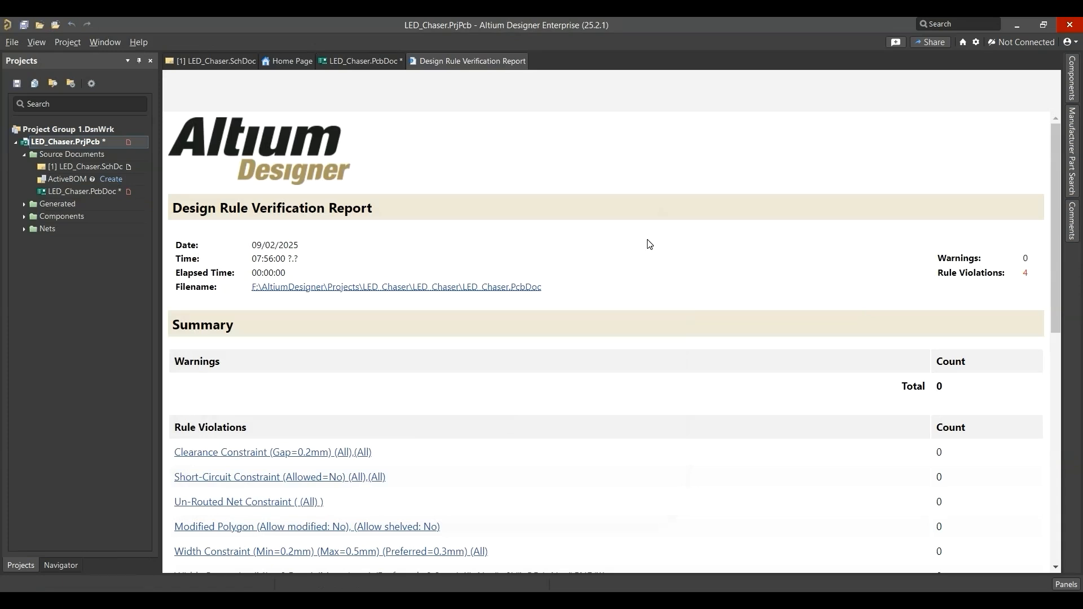
scroll(503, 353, down, 3)
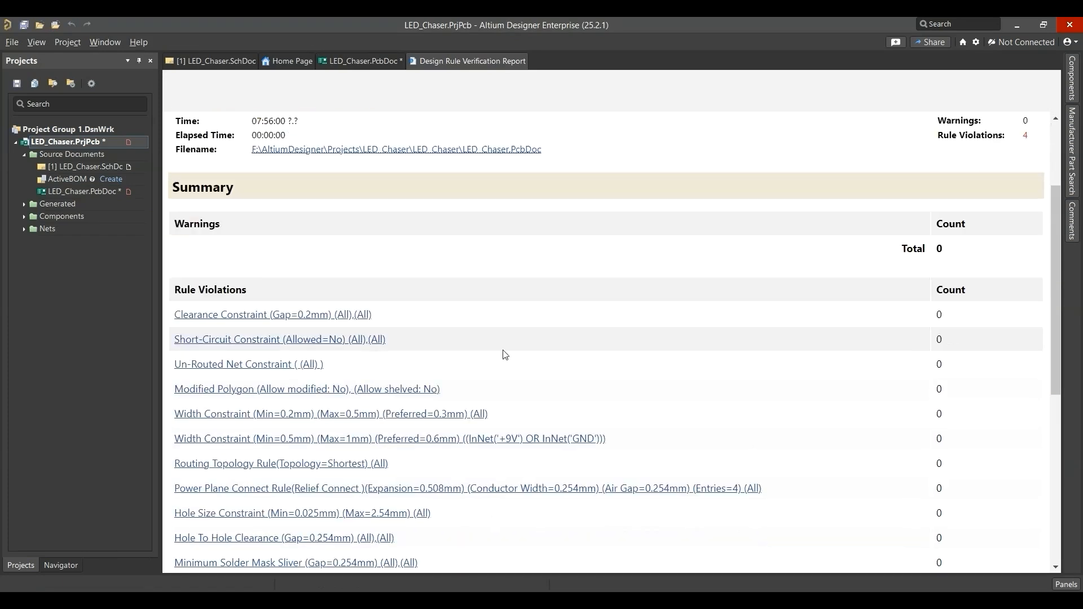
scroll(307, 316, down, 8)
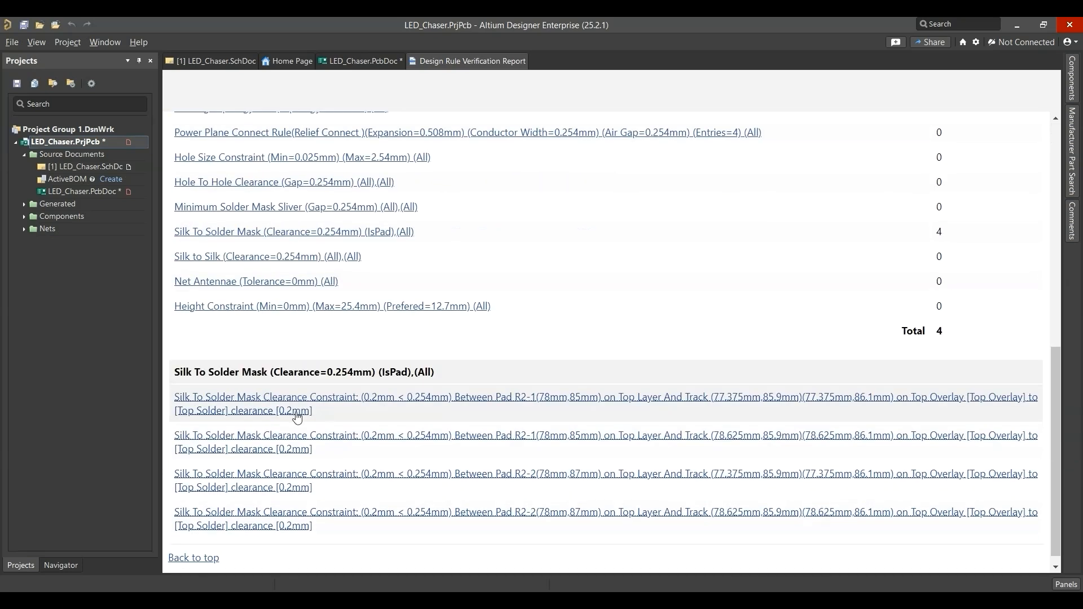
Step: Locate the first Silk To Solder Mask violation on the layout and examine the overlay marks between R2's pads
click(295, 416)
ctrl+scroll(621, 338, down, 8)
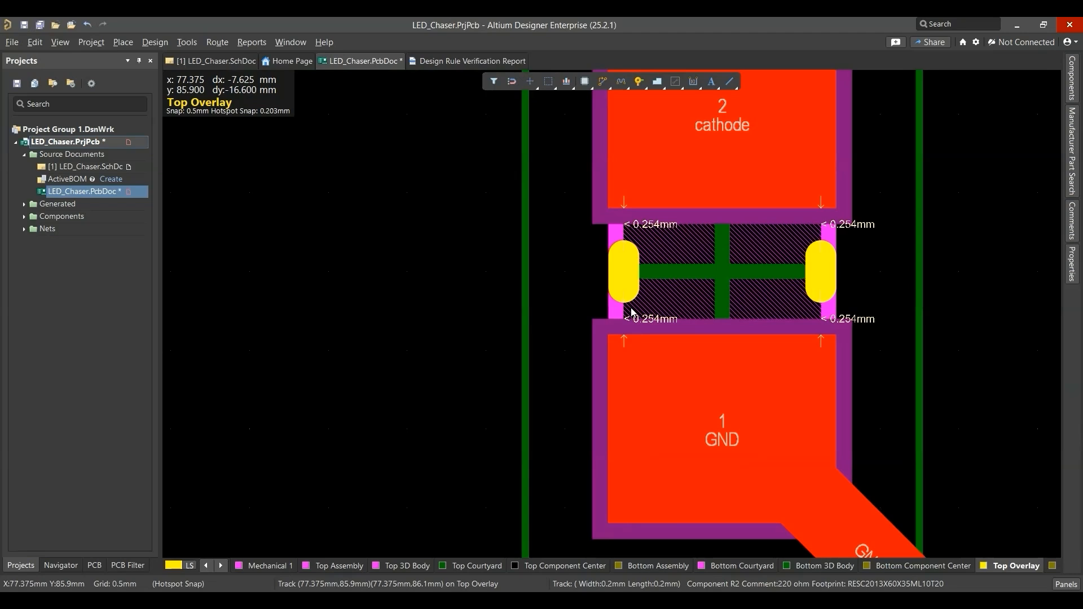
ctrl+scroll(632, 312, up, 3)
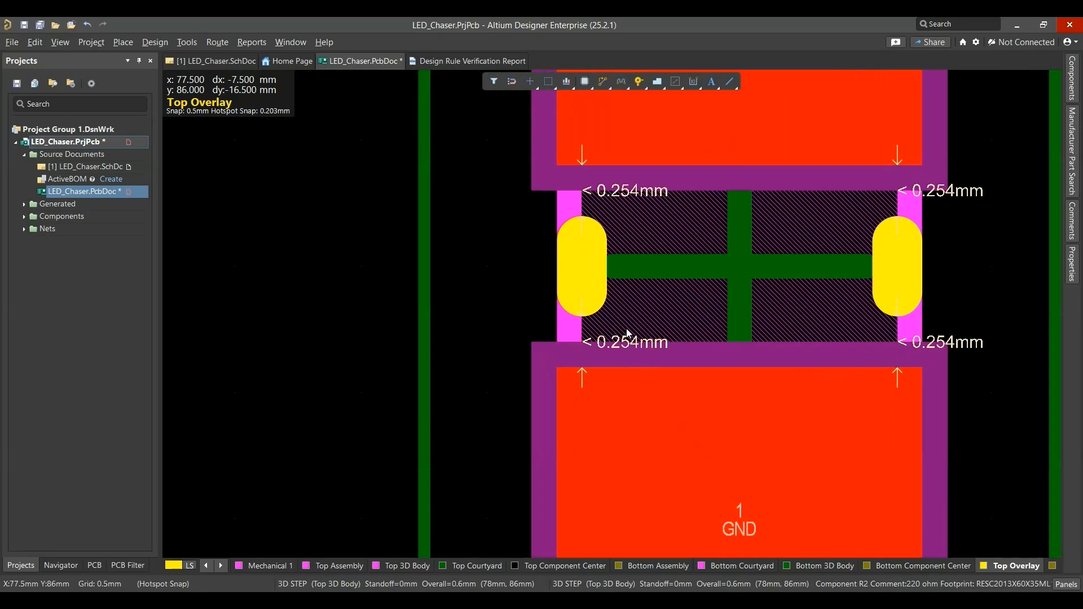
ctrl+scroll(628, 331, down, 5)
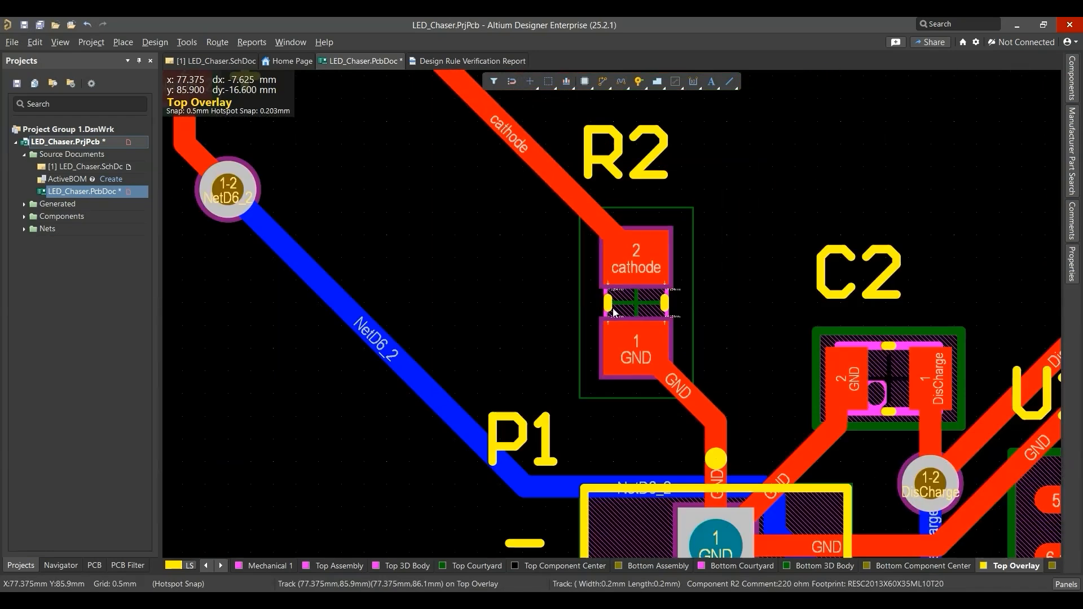
ctrl+scroll(613, 308, up, 4)
ctrl+scroll(613, 308, down, 4)
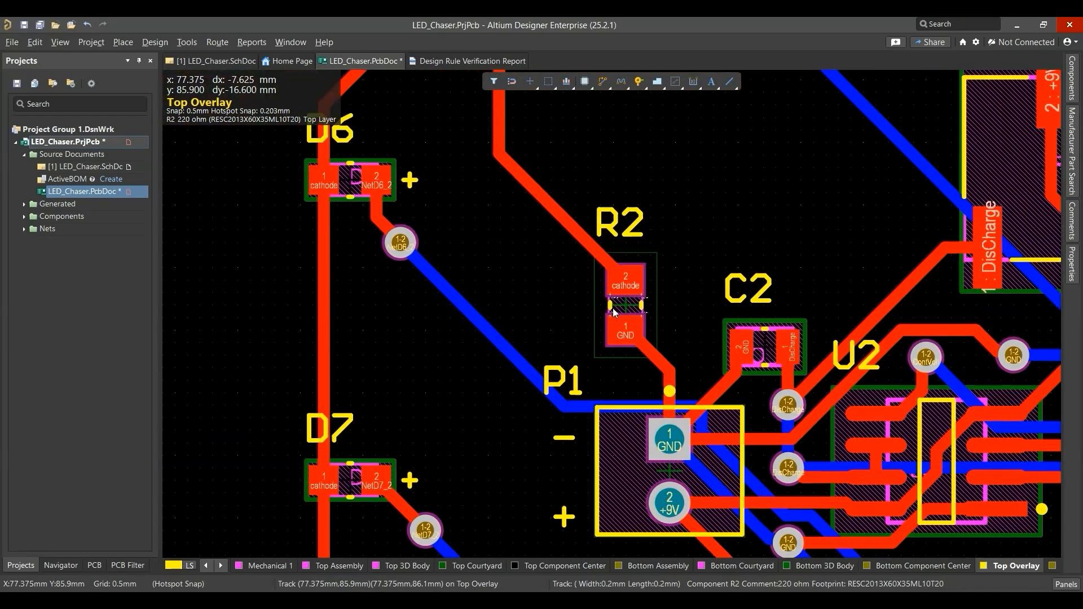
ctrl+scroll(613, 308, up, 6)
double_click(590, 289)
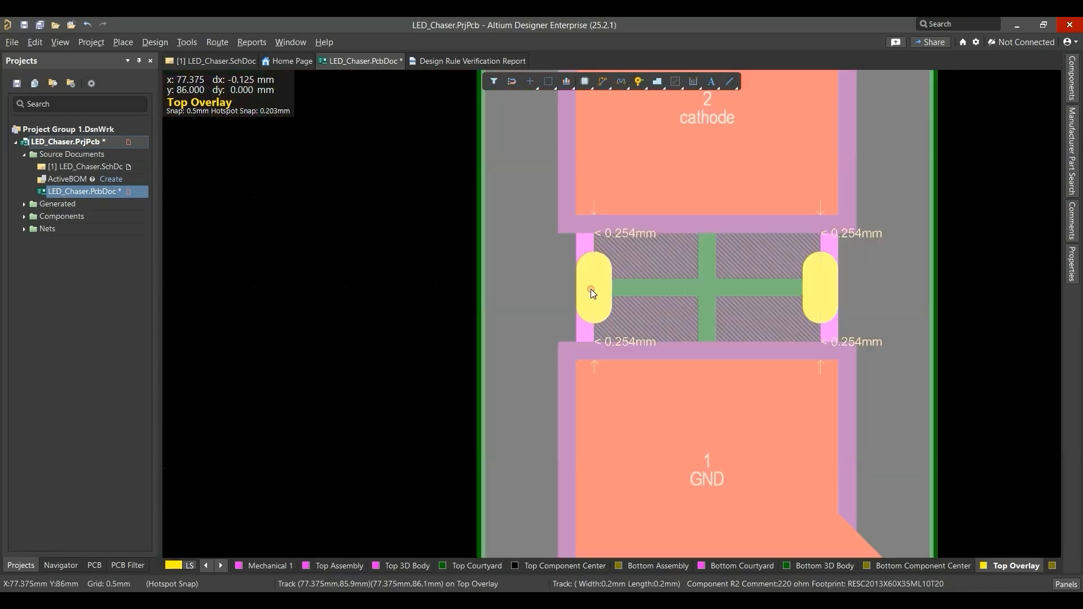
click(591, 289)
click(617, 351)
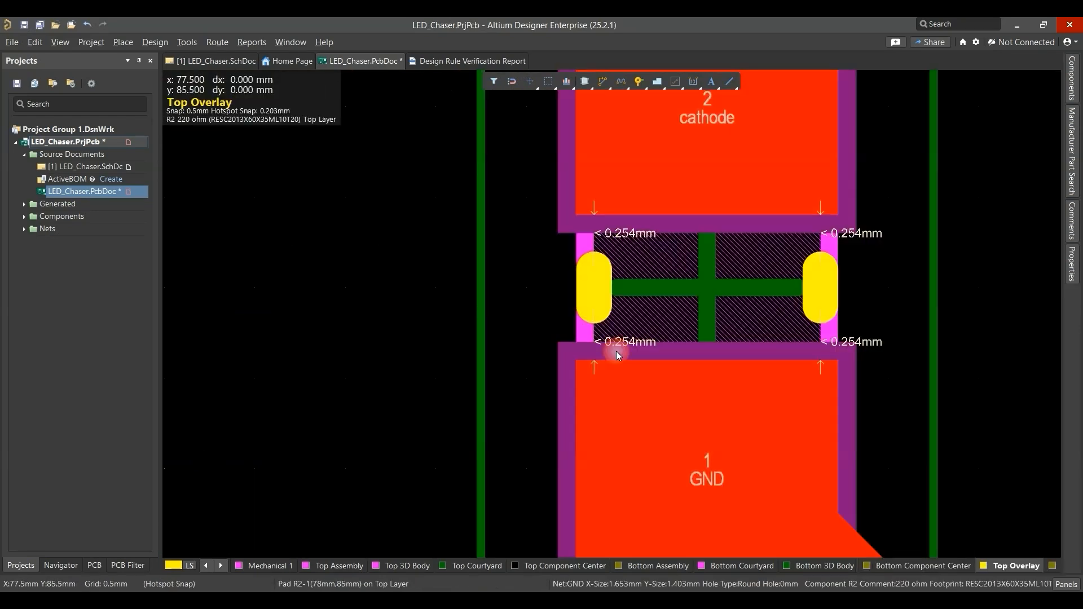
Step: Open the PCB design rules and review the electrical Clearance rule's table of object clearances
click(154, 44)
click(188, 90)
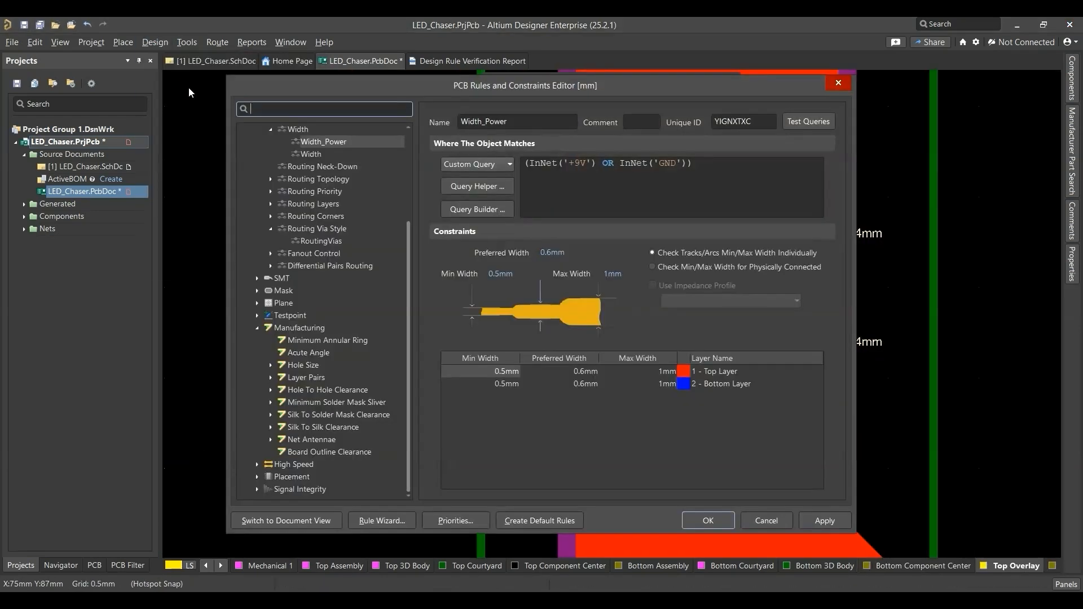
scroll(313, 153, up, 4)
click(310, 165)
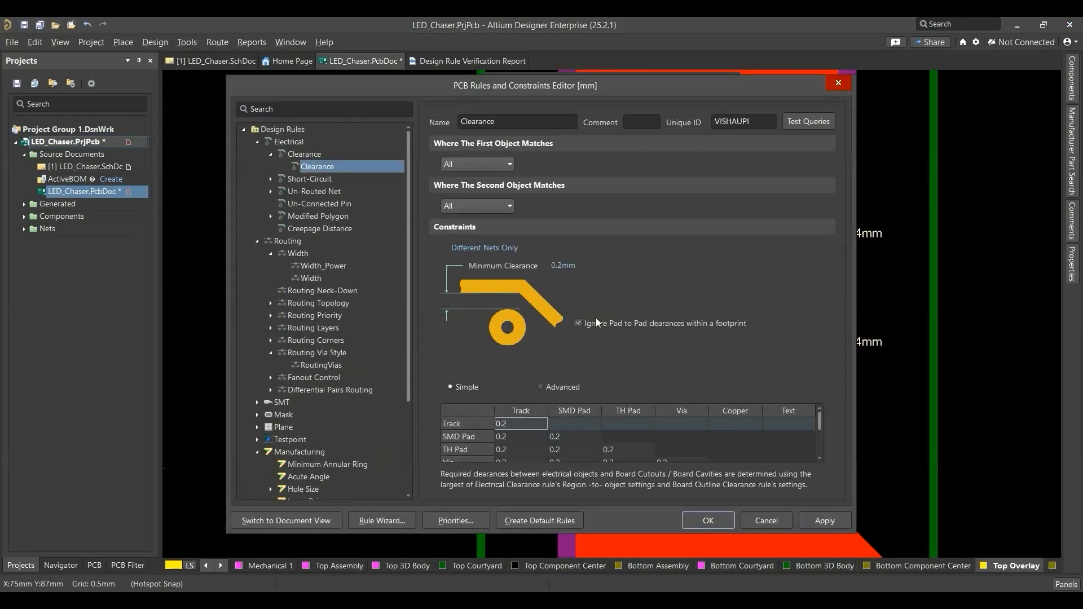
drag(820, 424, 821, 435)
scroll(666, 438, down, 2)
scroll(618, 442, up, 4)
scroll(606, 428, down, 3)
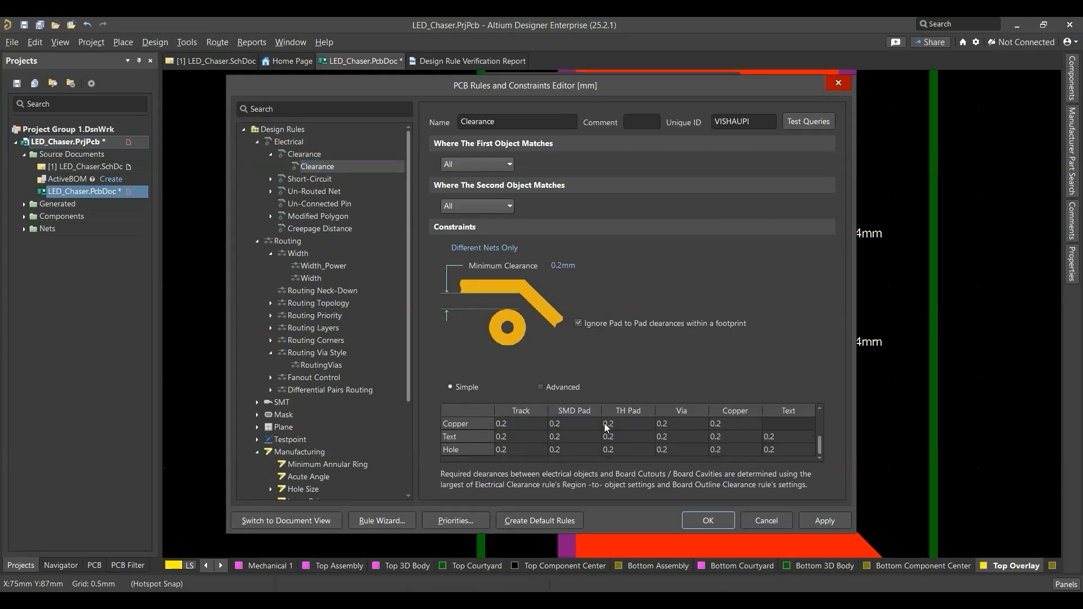
Step: Set the SilkToSolderMaskClearance rule's silkscreen-to-object minimum clearance to 0.2 mm and apply the rule change
scroll(291, 454, down, 2)
click(344, 465)
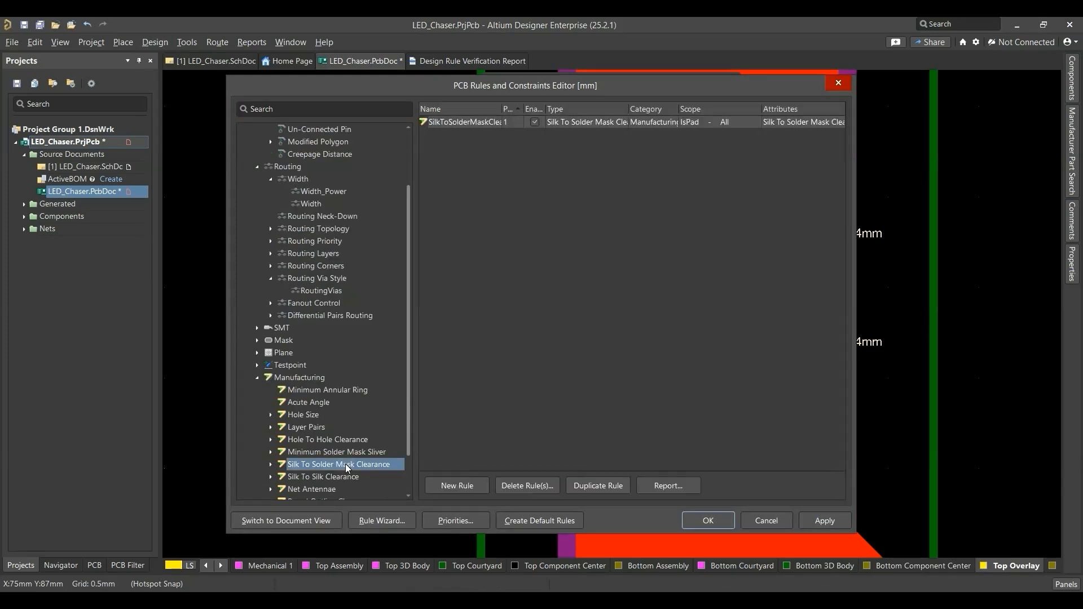
double_click(346, 467)
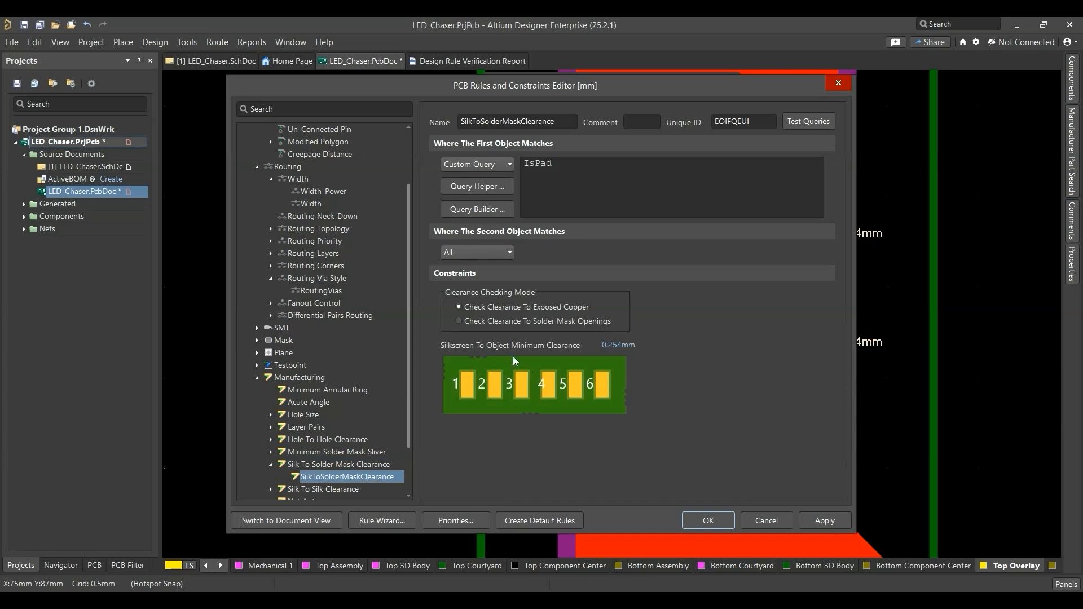
click(616, 344)
click(621, 345)
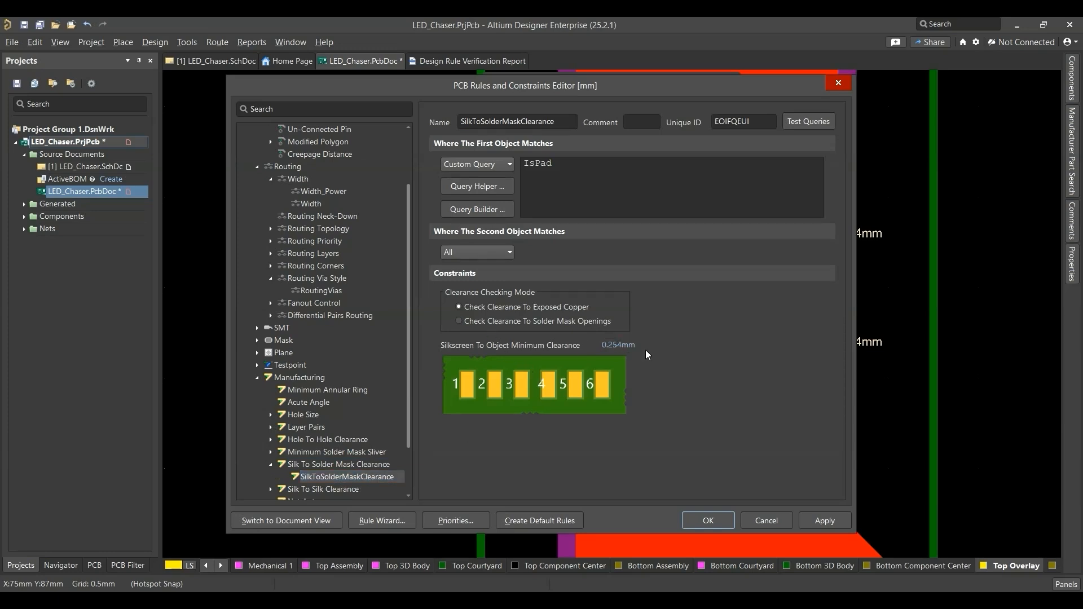
key(BackSpace)
key(BackSpace)
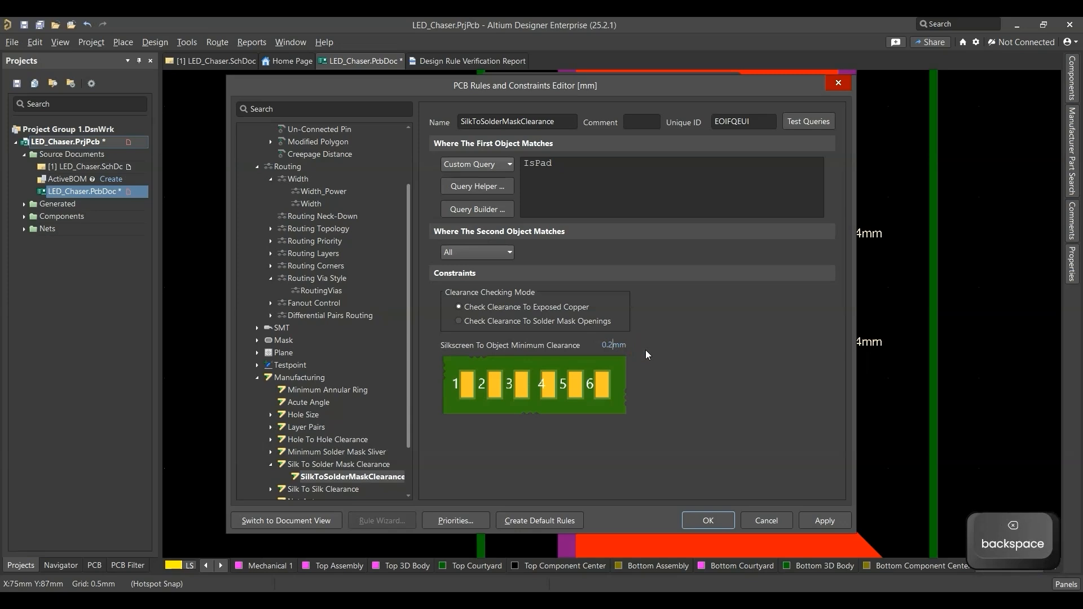
click(828, 521)
click(715, 520)
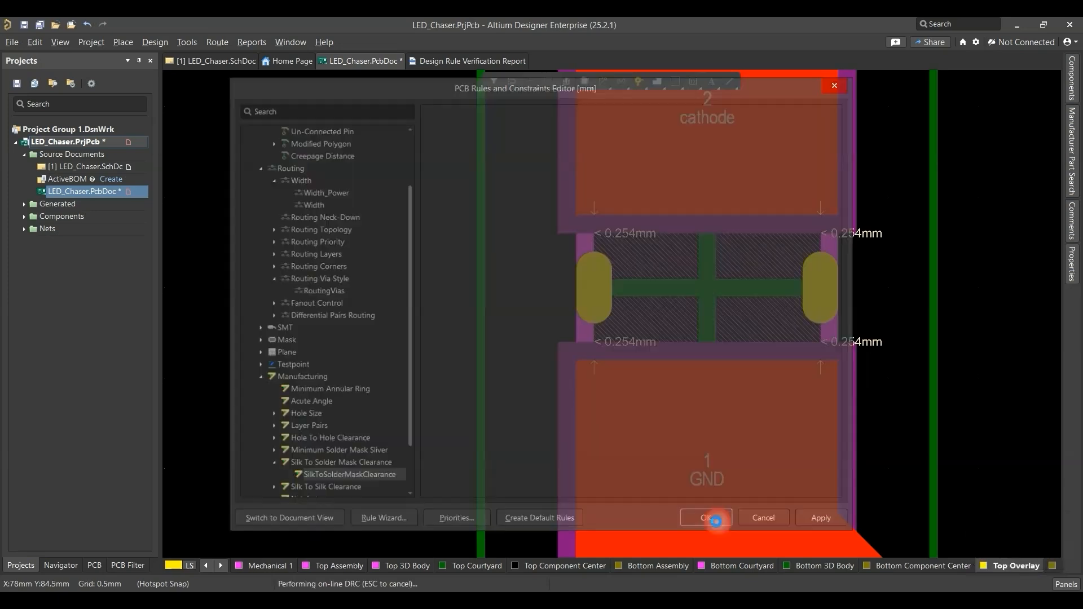
Step: Rerun the design rule check, then review and close the verification report
click(154, 43)
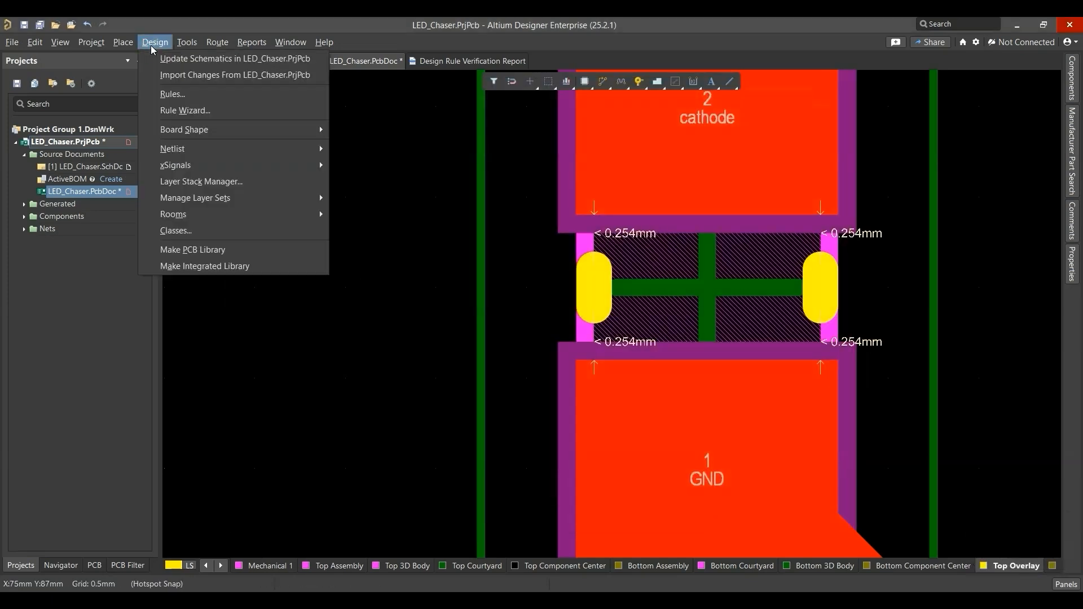
click(197, 57)
click(338, 536)
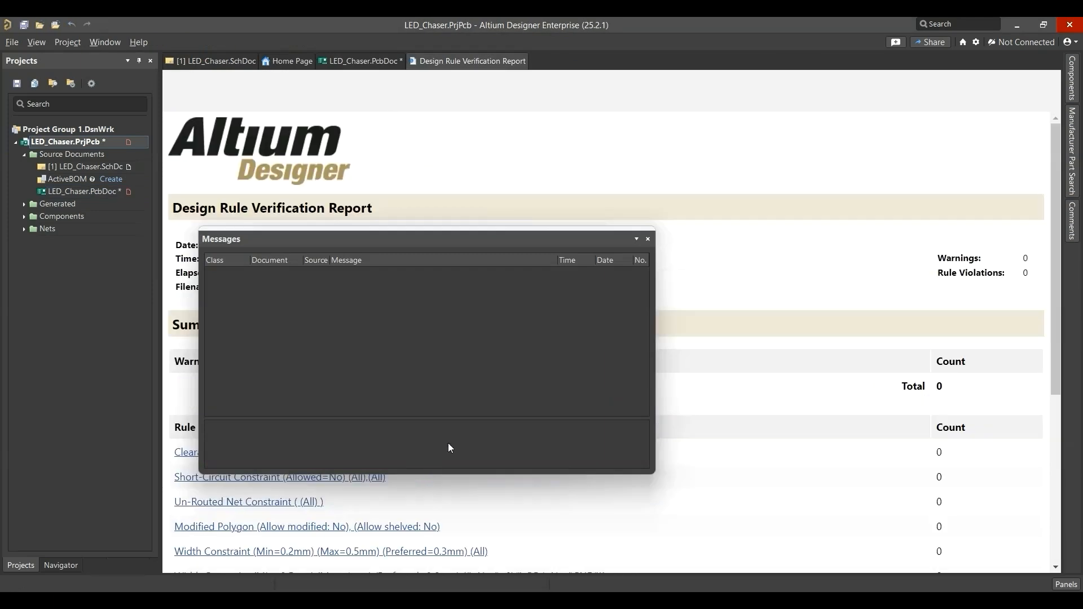
click(649, 240)
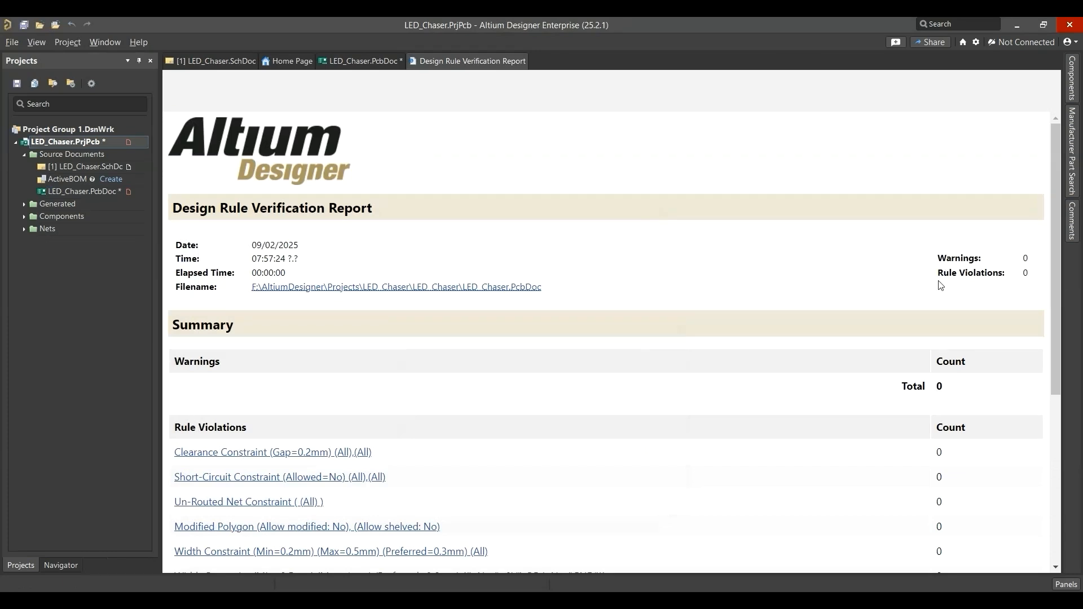
scroll(805, 356, down, 5)
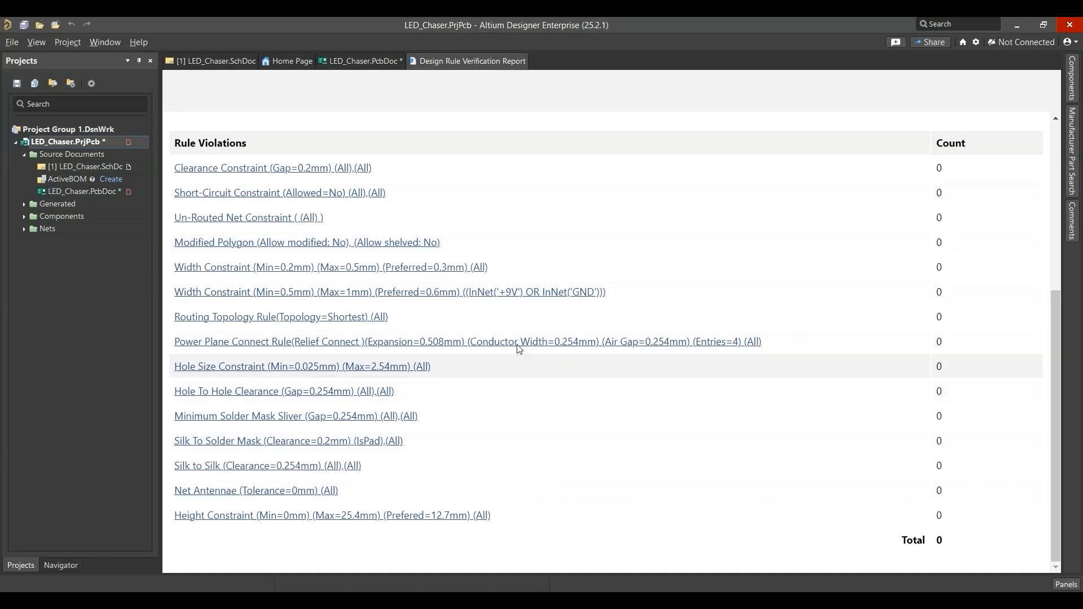
scroll(565, 339, up, 5)
right_click(446, 64)
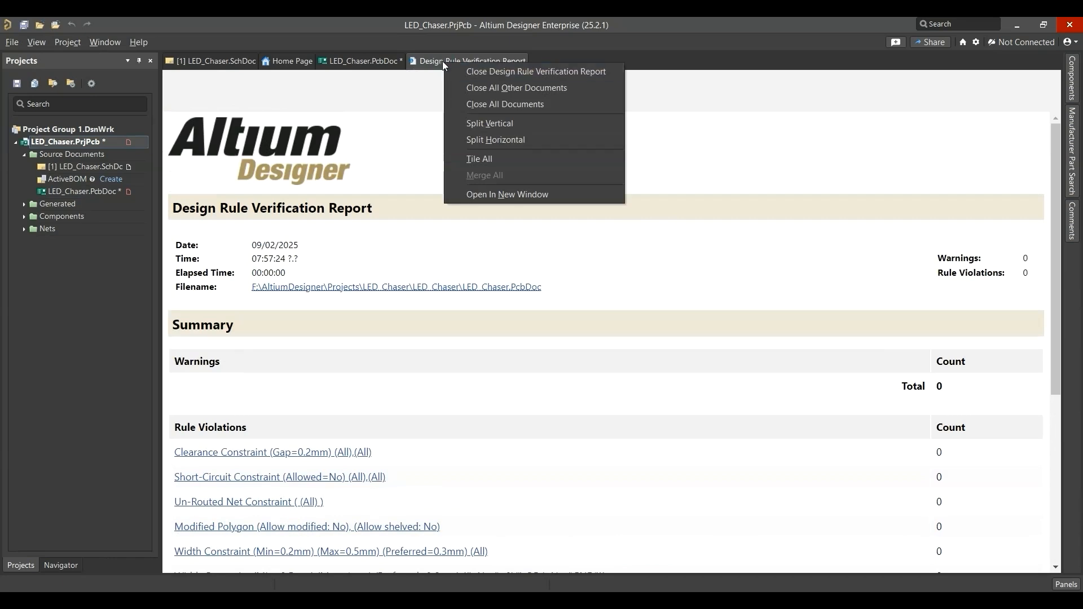
click(469, 71)
Step: Save the PCB document and the LED_Chaser project
ctrl+scroll(373, 179, down, 4)
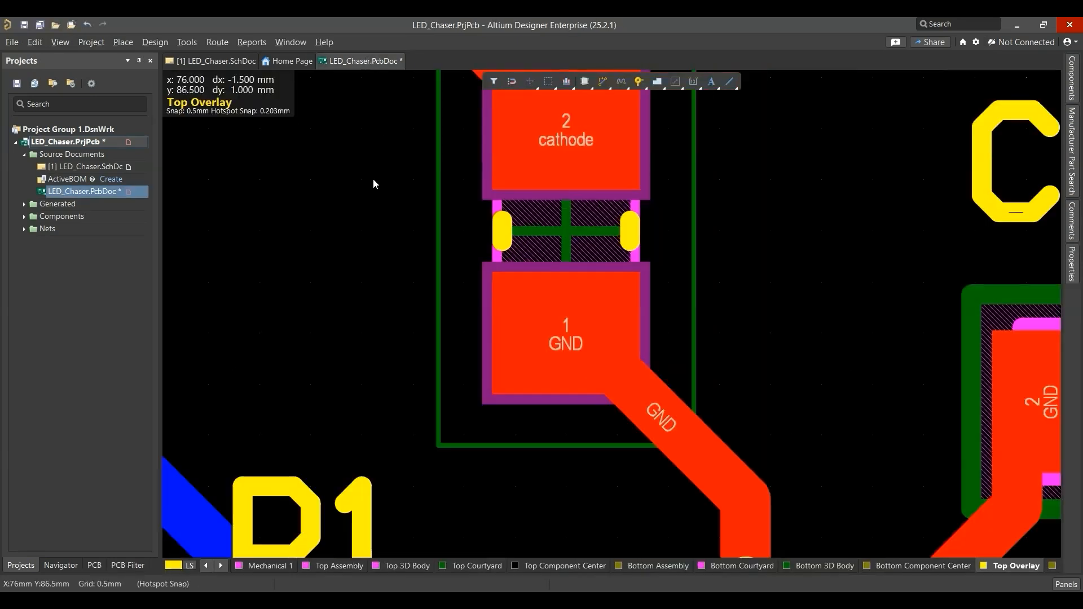
key(ctrl+s)
ctrl+scroll(336, 201, down, 6)
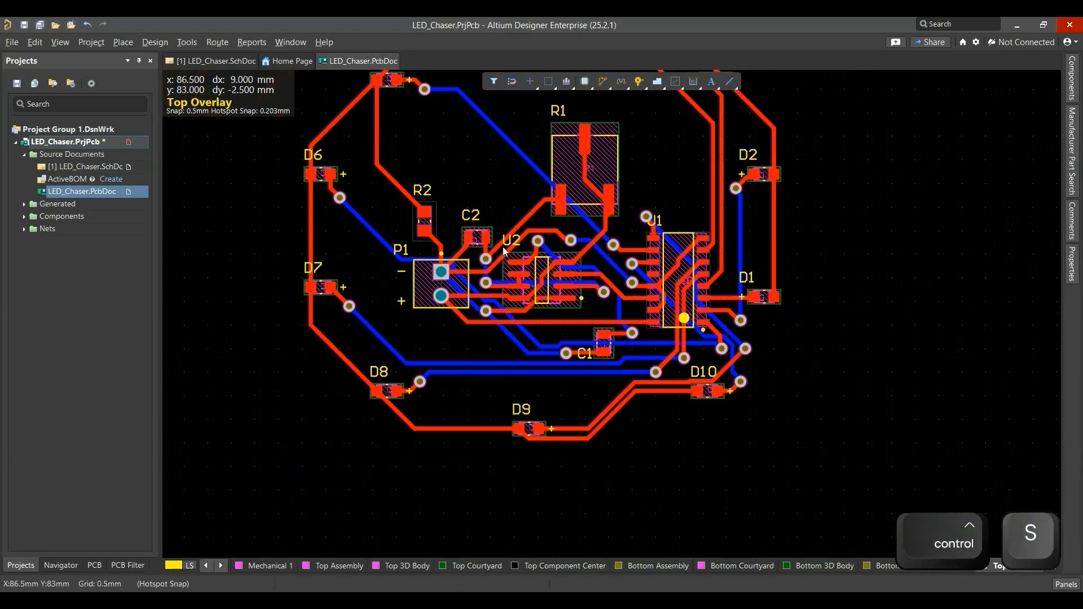
right_click(125, 143)
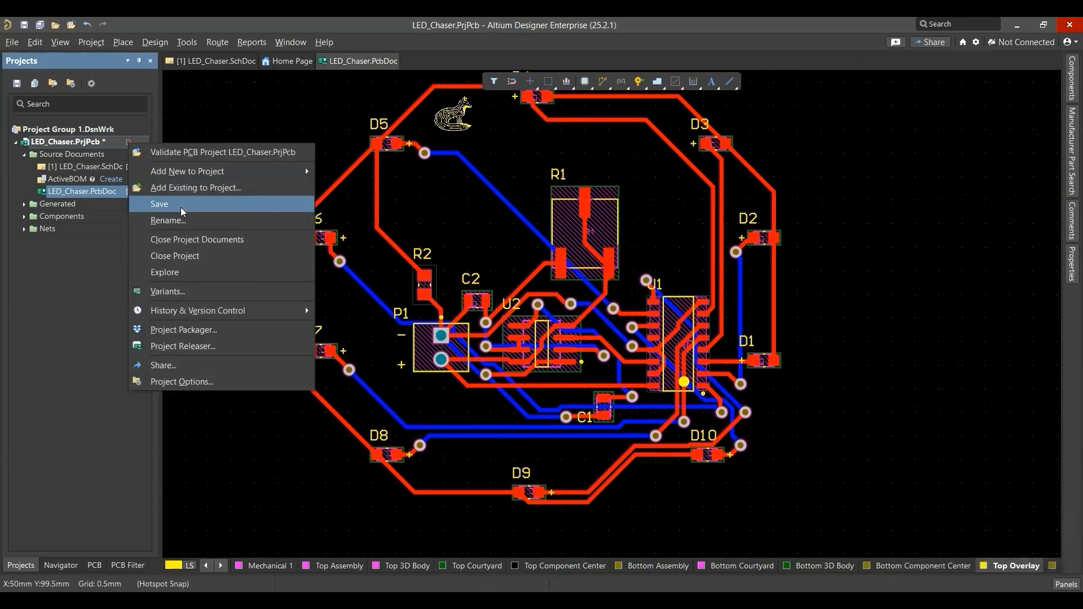
click(163, 206)
Step: Start a polygon pour and assign it to the +9V net on the Top Layer
click(123, 42)
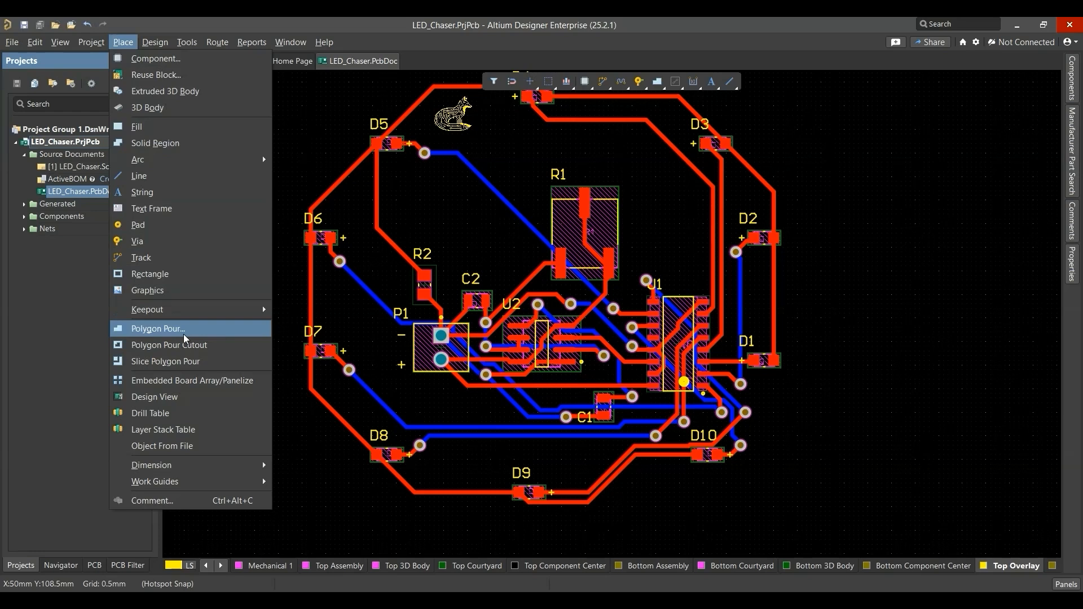
click(485, 230)
key(p)
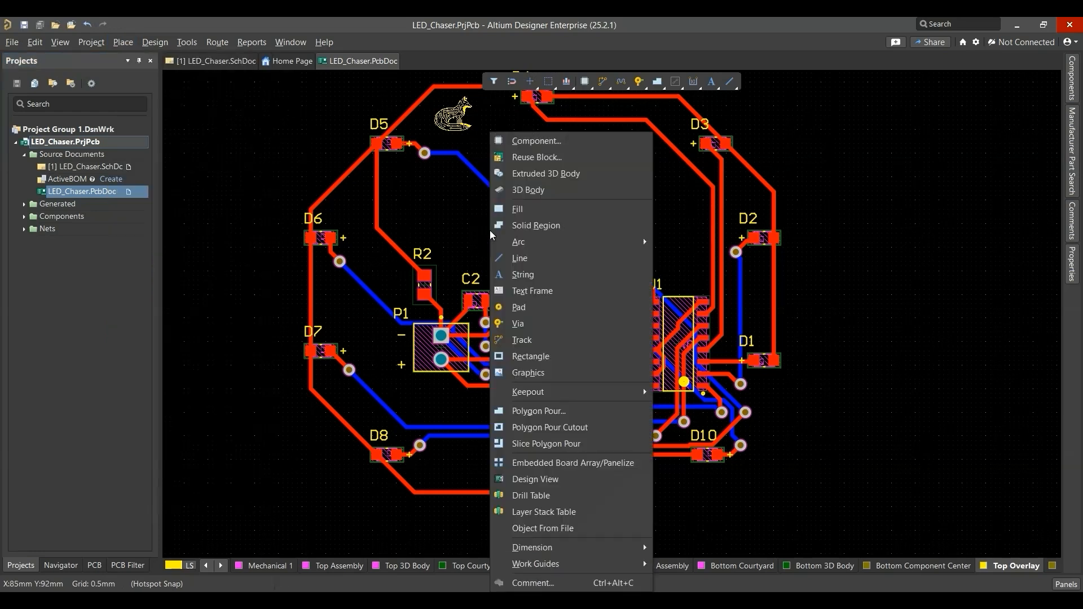
key(g)
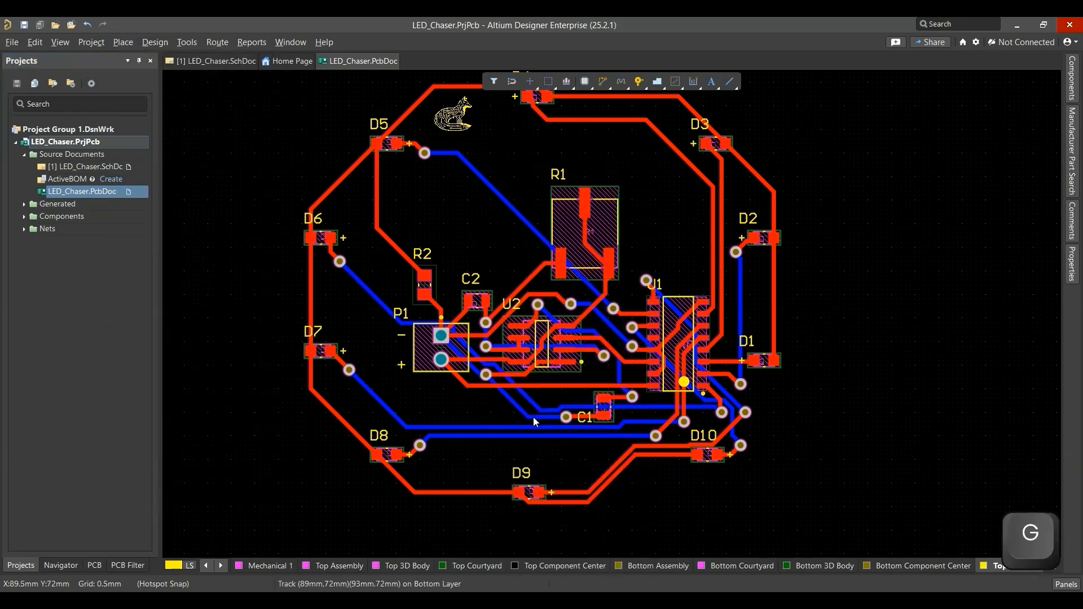
ctrl+scroll(477, 334, down, 1)
key(Tab)
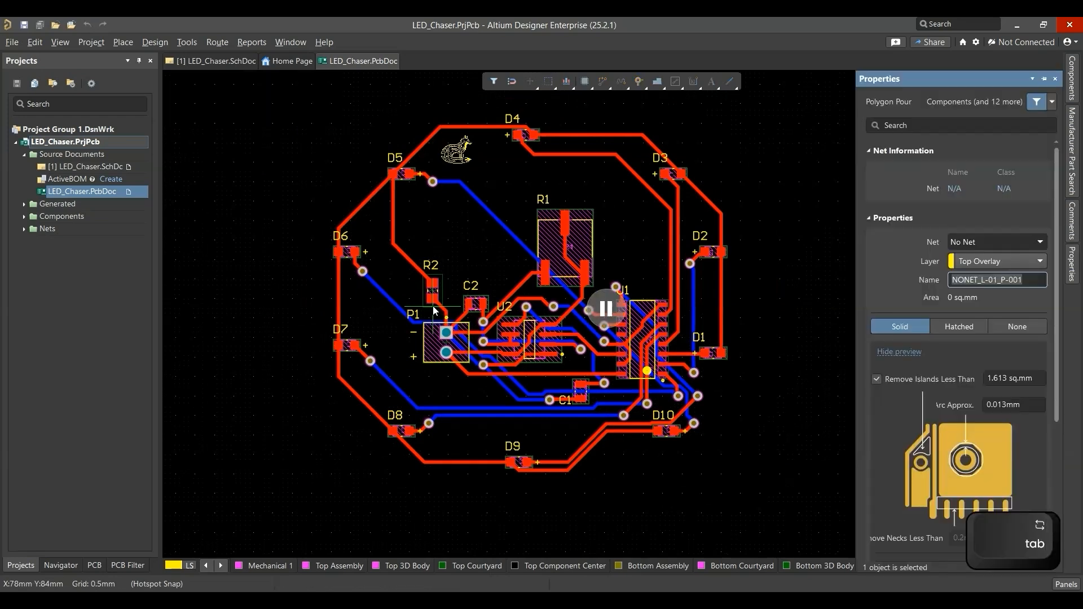
click(1041, 244)
click(991, 276)
click(1017, 260)
click(976, 282)
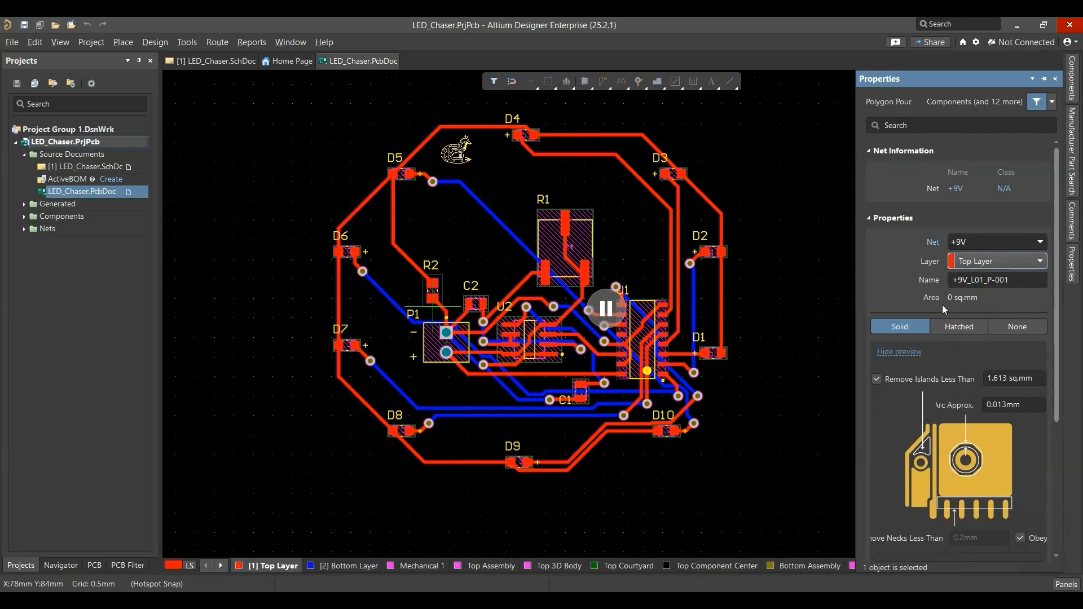
Step: Compare the pour's fill styles, keep Solid, and set it to Pour Over All Same Net Objects
click(959, 327)
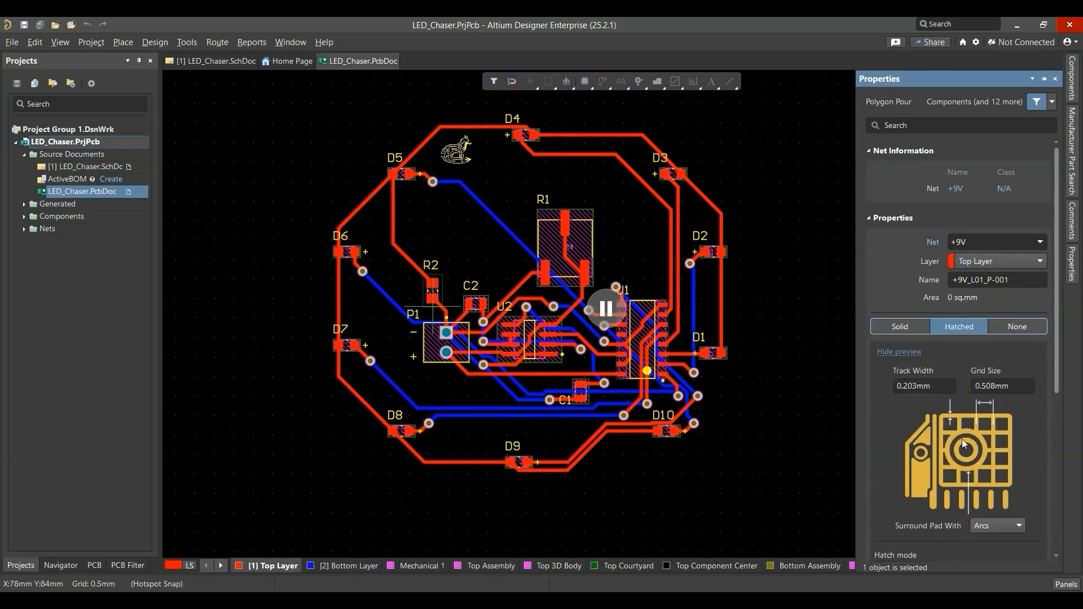
click(1006, 328)
click(909, 329)
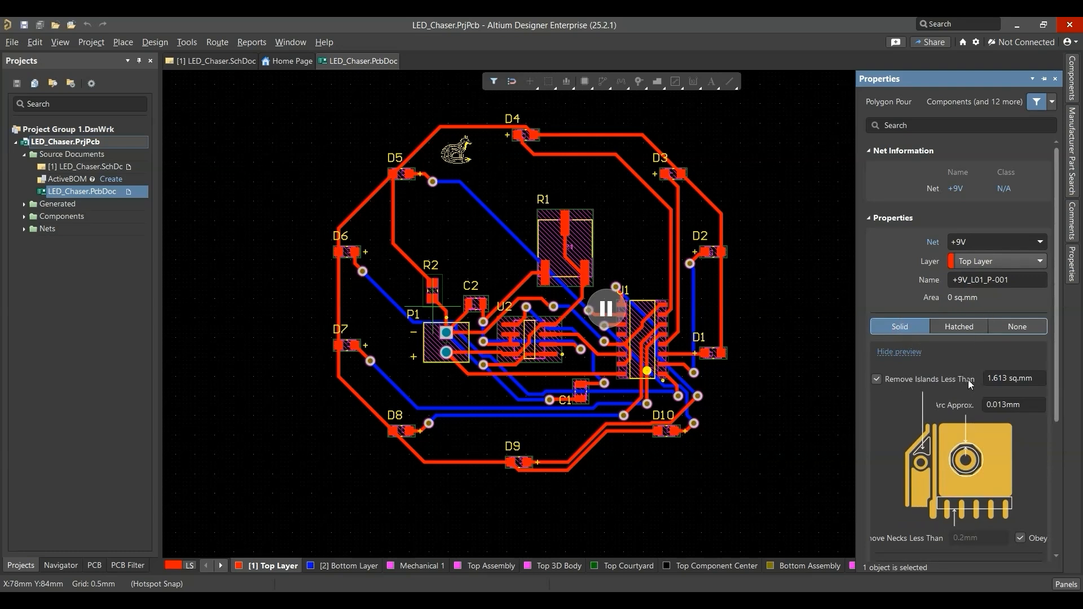
scroll(962, 384, down, 5)
click(936, 401)
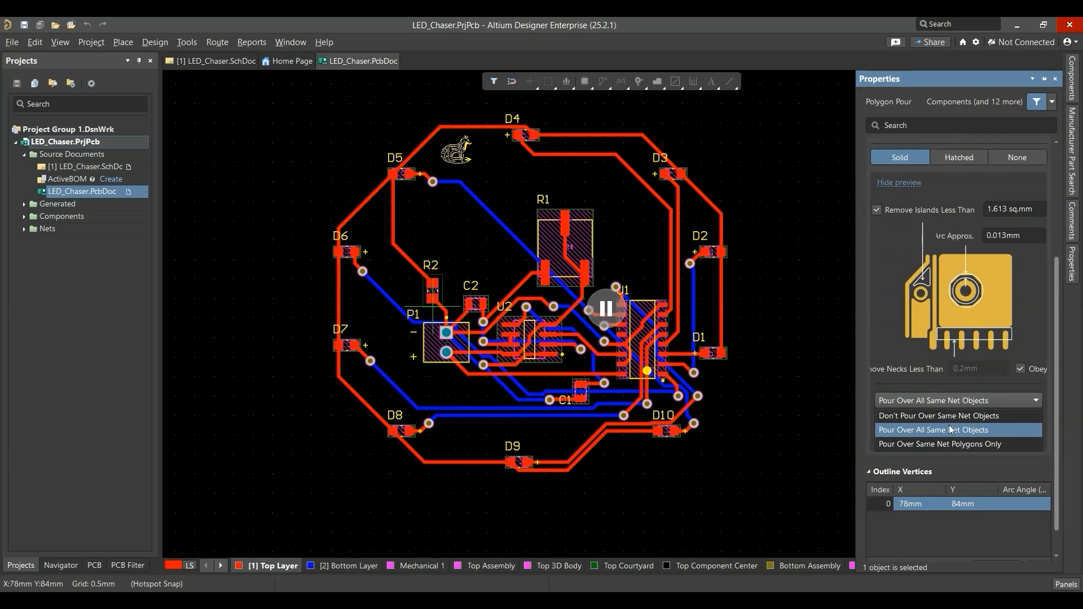
click(987, 430)
scroll(948, 429, up, 5)
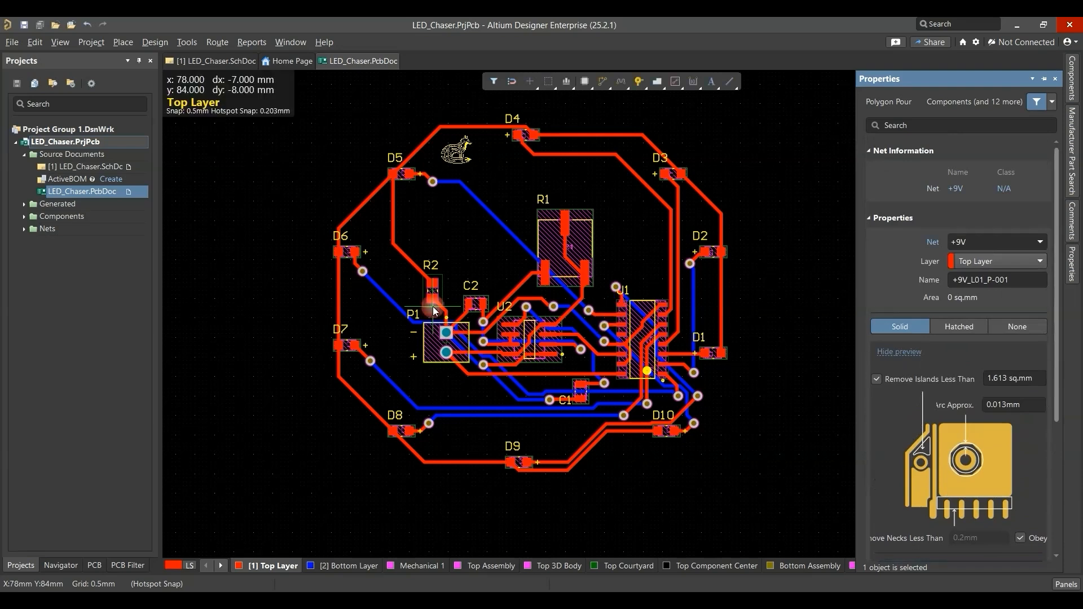
Step: Draw the pour outline around P1's +9V pad with arc corners, about 6 mm wide and 5.5 mm high
ctrl+scroll(432, 307, up, 5)
ctrl+scroll(432, 268, down, 1)
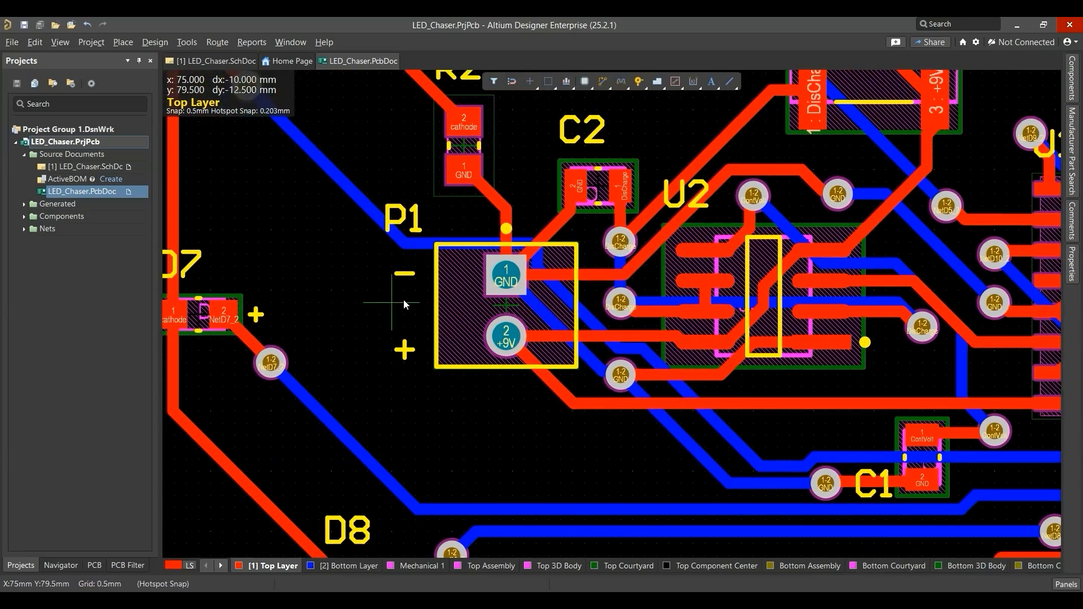
click(464, 315)
key(space)
key(shift)
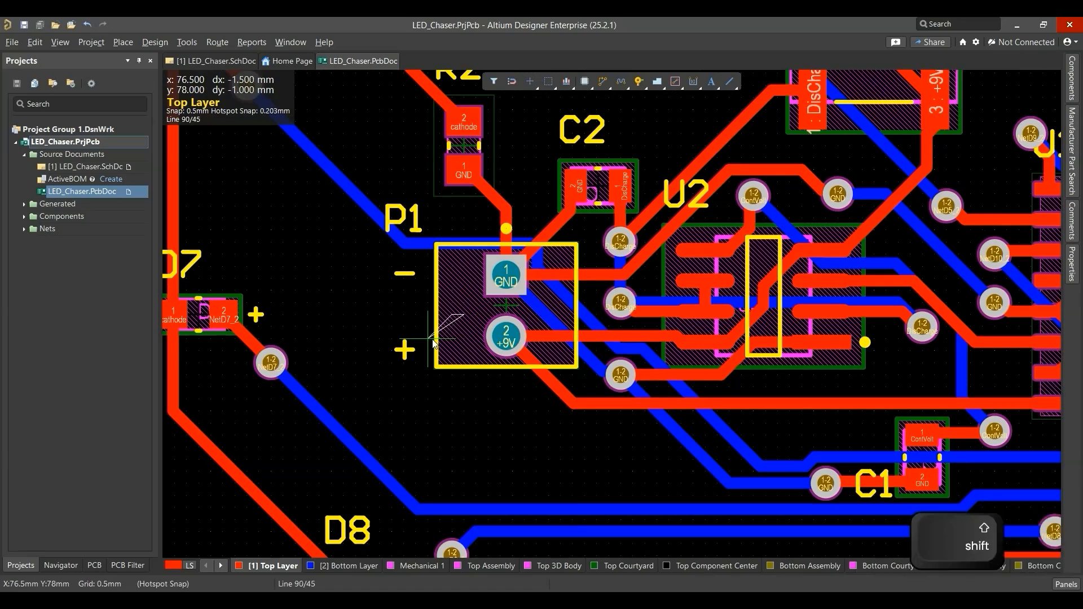
key(shift+space)
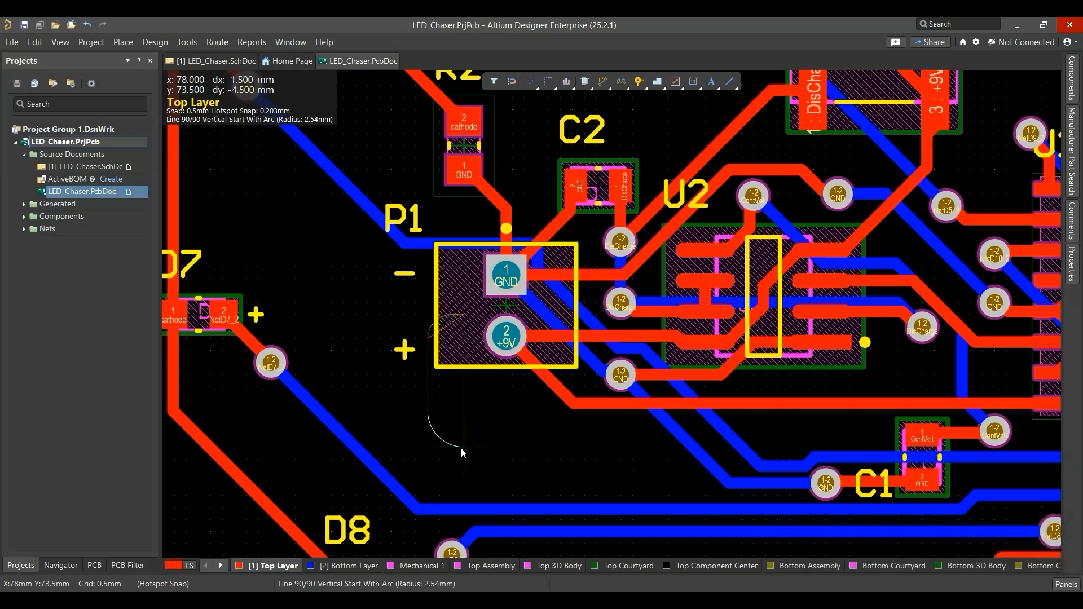
click(463, 447)
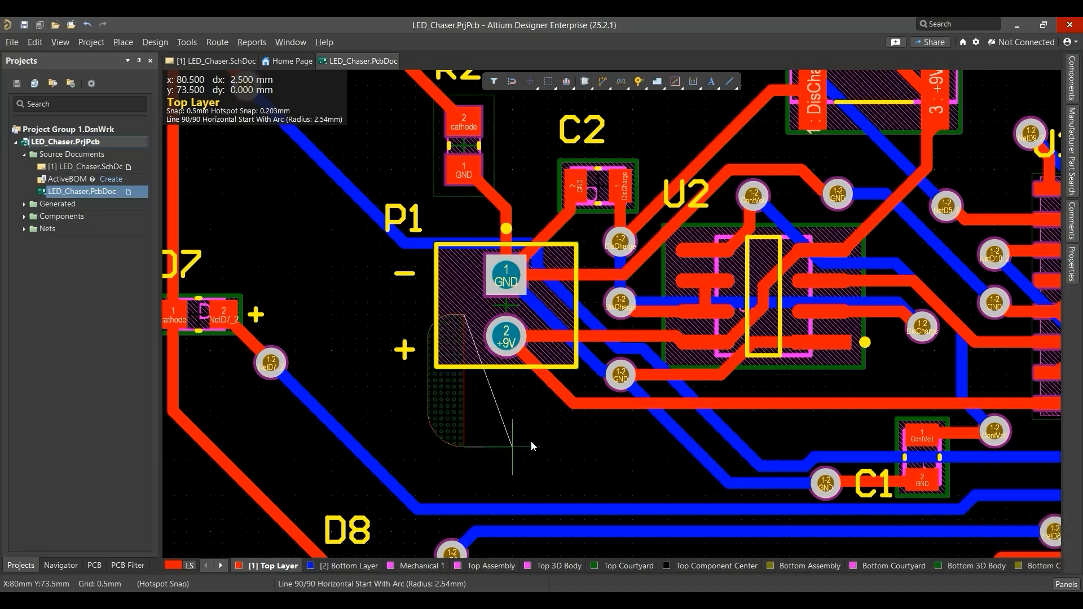
click(576, 422)
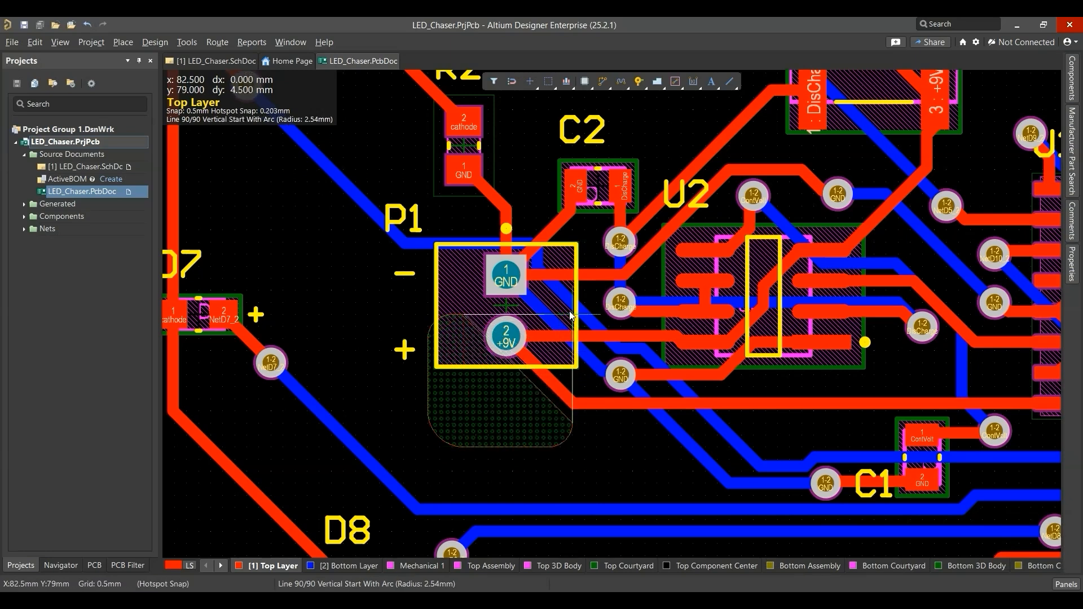
click(570, 312)
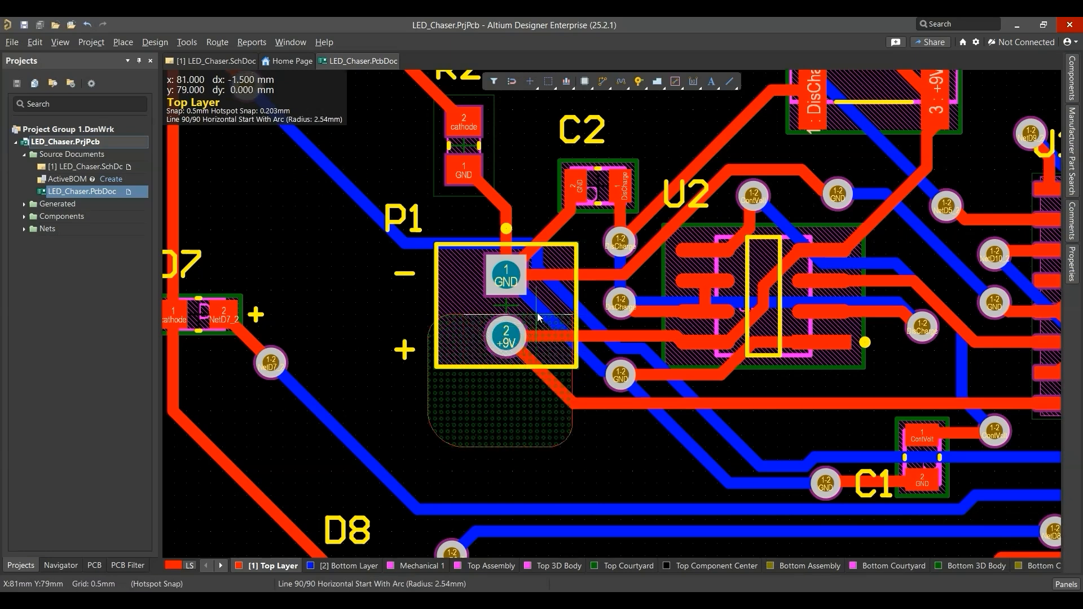
right_click(548, 292)
Step: Inspect the new copper around P1's +9V pad in 3D and 2D views
key(3)
ctrl+scroll(610, 508, up, 5)
key(2)
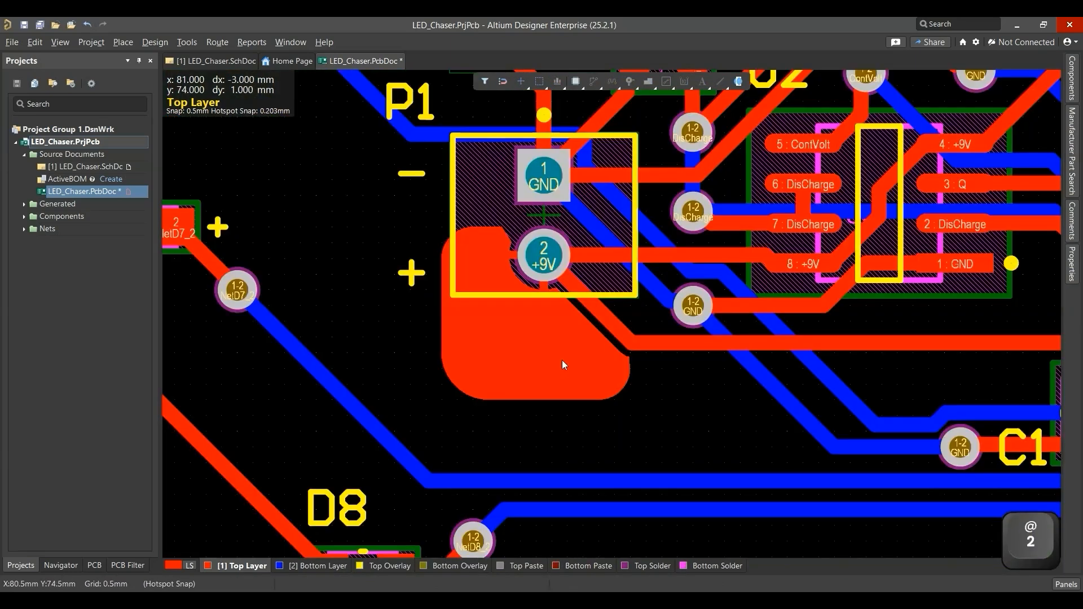
ctrl+scroll(519, 399, up, 6)
ctrl+scroll(519, 400, down, 6)
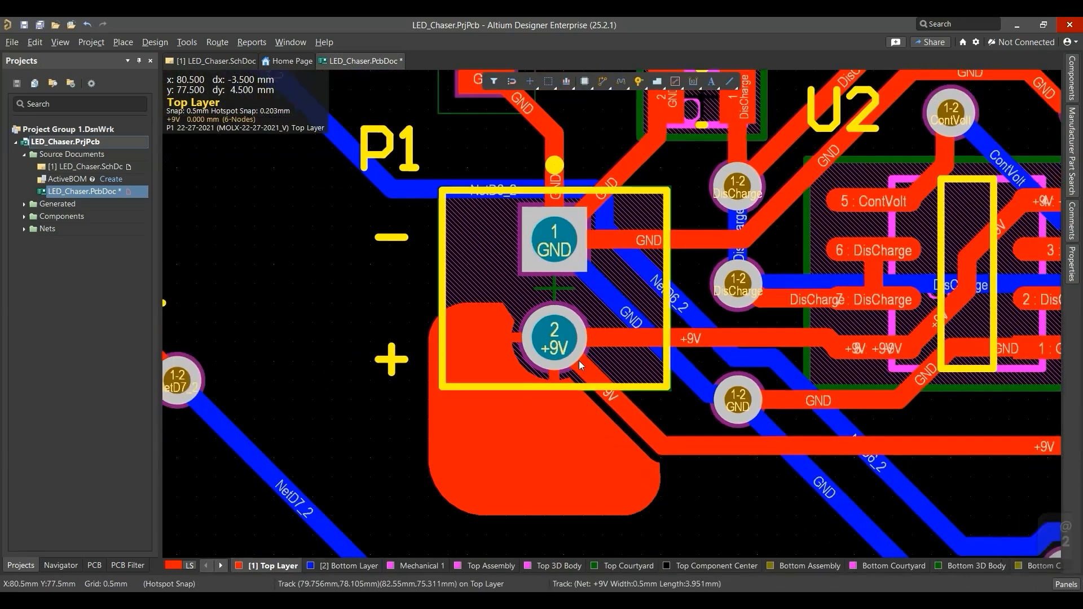
ctrl+scroll(579, 361, up, 2)
ctrl+scroll(590, 365, down, 3)
Step: Move the P1 pour's corner vertex nearest the board centre inward to about X 82 mm, Y 77.5 mm and repour it
click(590, 364)
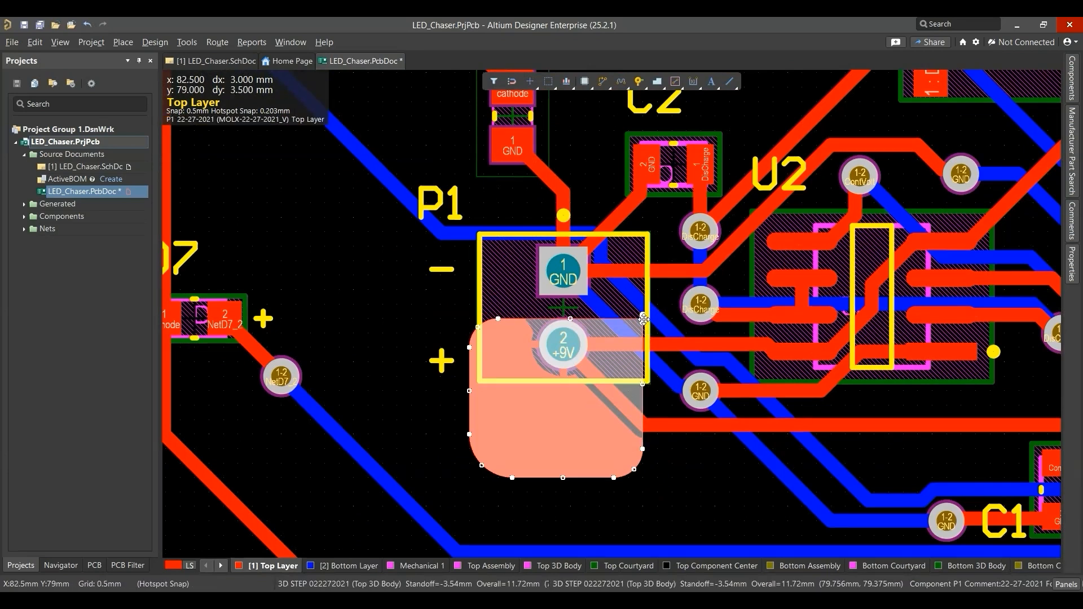
drag(644, 319, 629, 362)
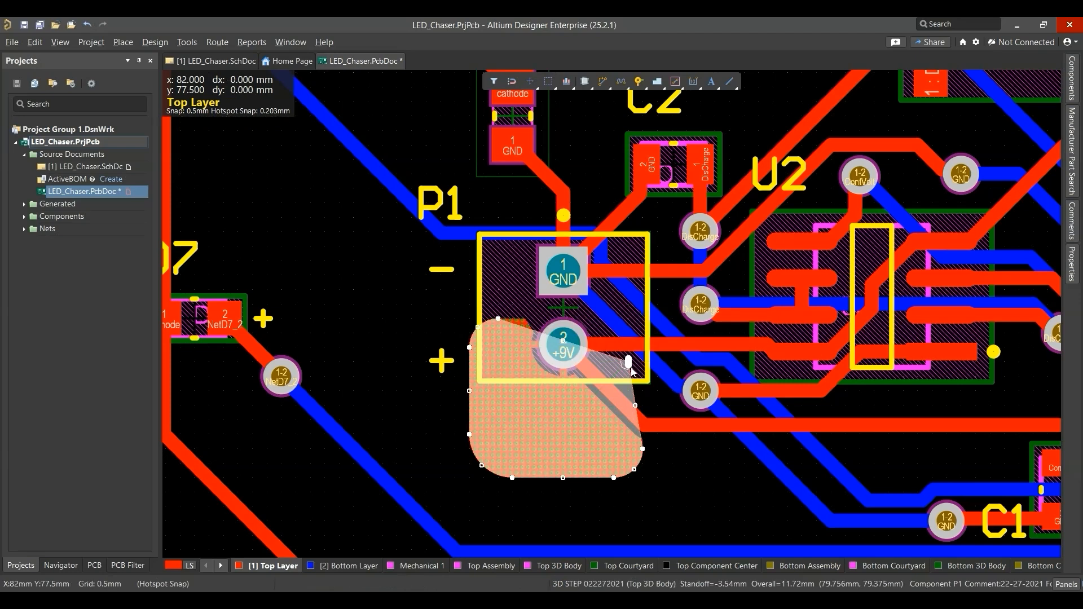
click(1074, 270)
click(1033, 147)
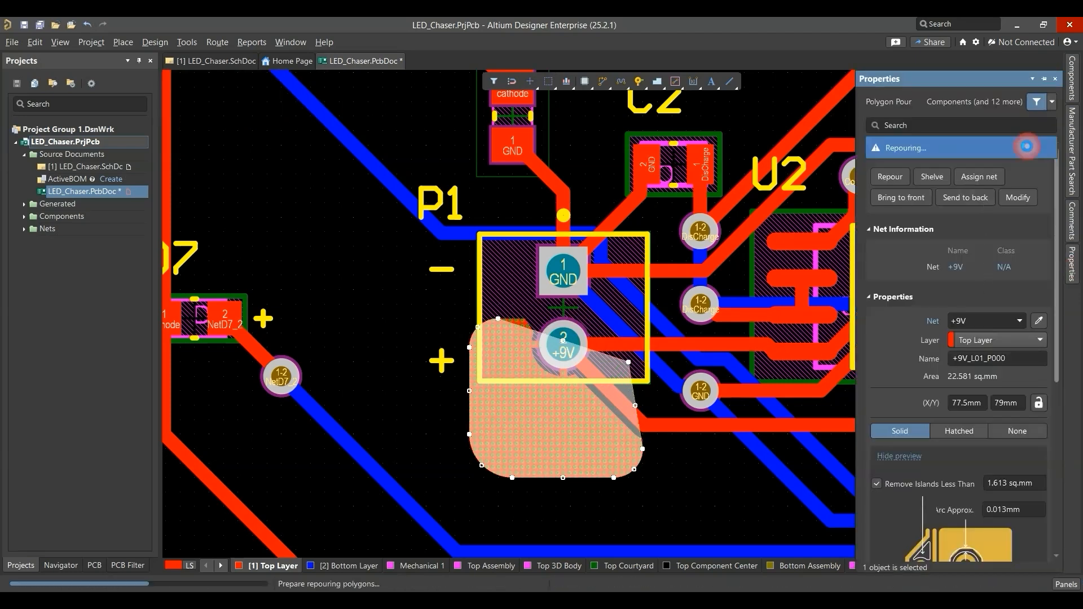
Step: Try to move the same pour vertex up to about Y 79 mm using a different vertex mode
drag(628, 362, 632, 333)
key(space)
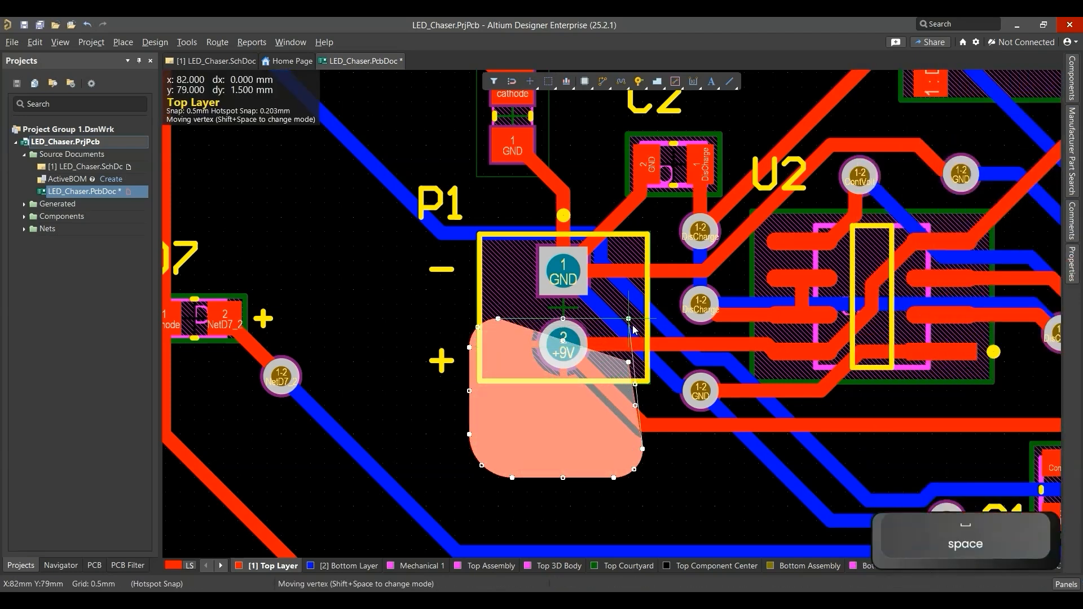
key(shift+space)
click(632, 338)
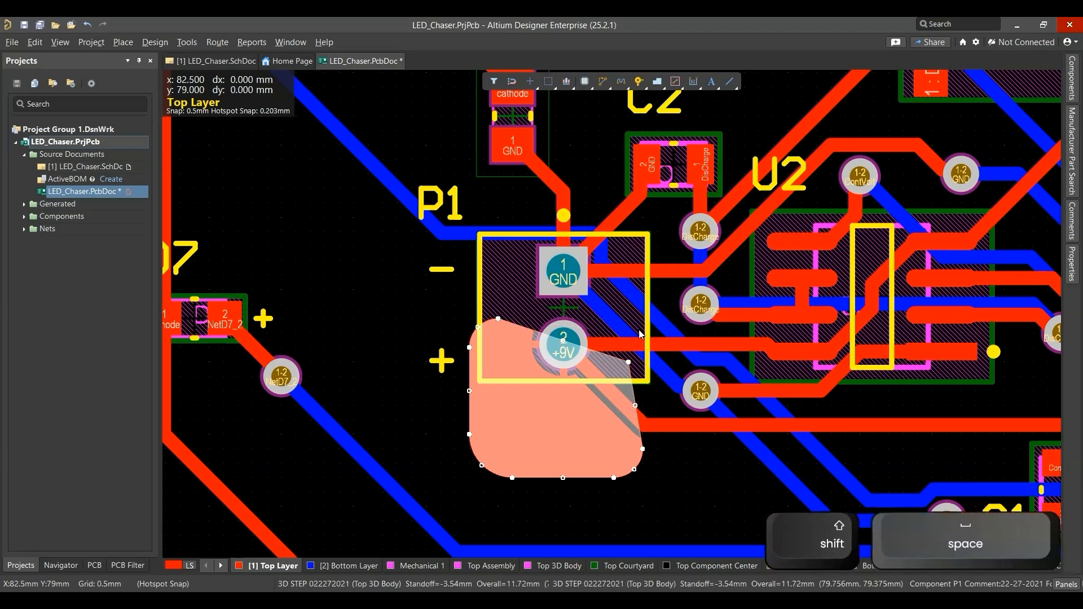
Step: Save the PCB document with the reshaped +9V pour and clear the selection
ctrl+scroll(624, 429, up, 5)
ctrl+scroll(598, 394, down, 1)
key(ctrl+s)
ctrl+scroll(632, 423, down, 3)
key(Escape)
Step: Draw a second pour outline with curved corners that joins U2's +9V pads at pins 4 and 8
ctrl+scroll(712, 474, down, 2)
right_drag(689, 466, 534, 395)
ctrl+scroll(516, 406, up, 2)
ctrl+scroll(502, 395, down, 2)
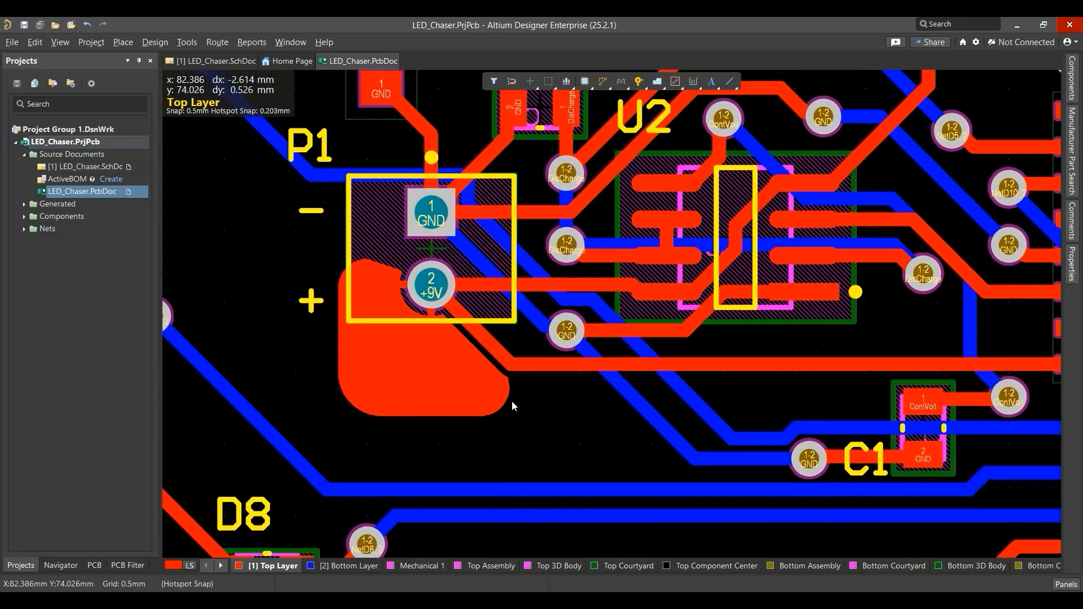
right_drag(499, 367, 470, 375)
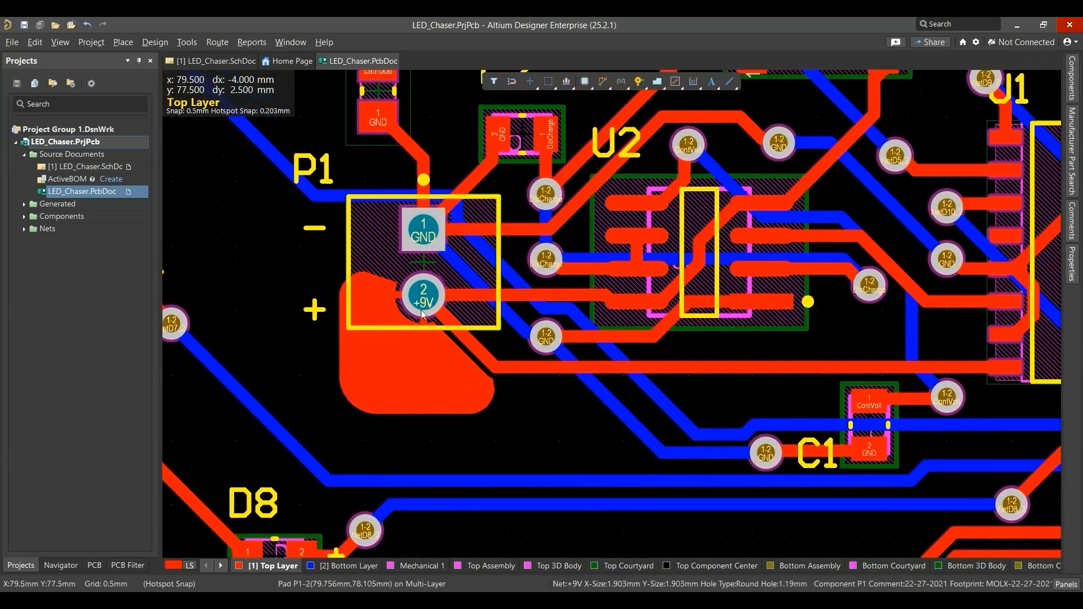
ctrl+scroll(699, 312, up, 3)
right_drag(779, 348, 753, 392)
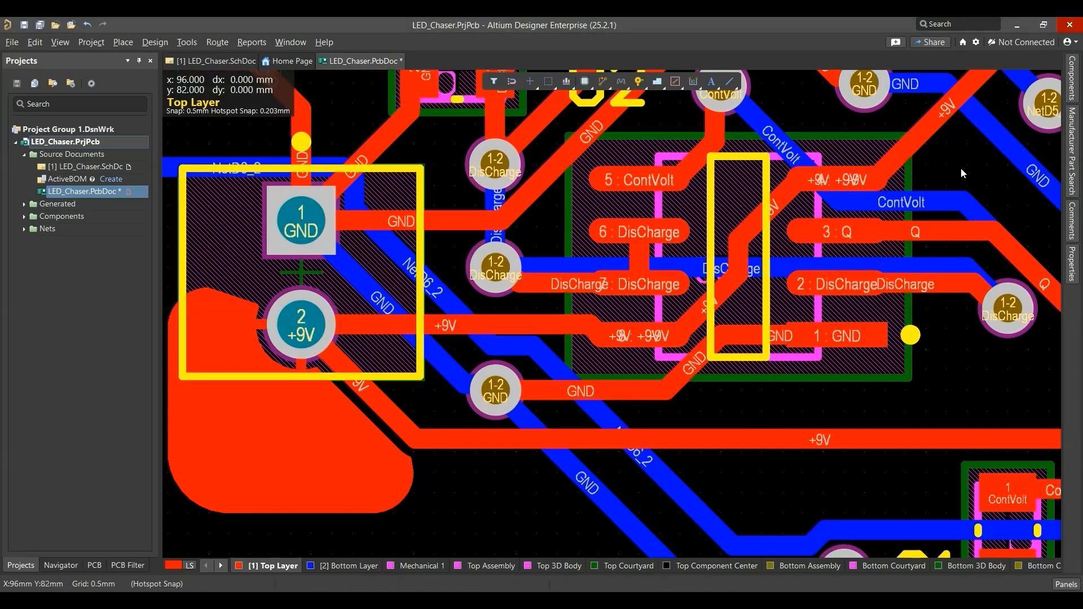
key(g)
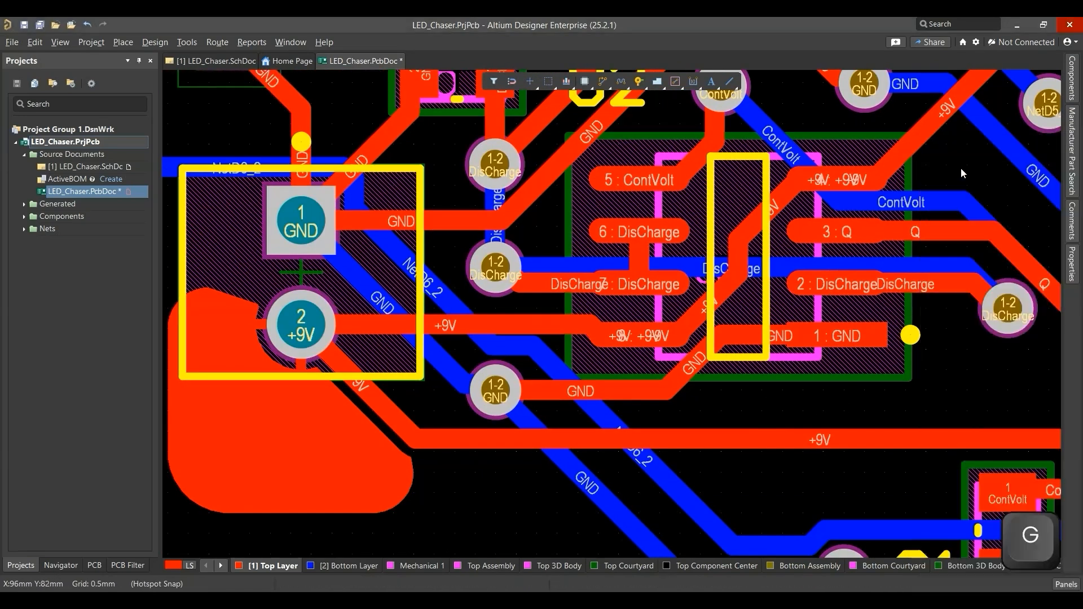
click(904, 124)
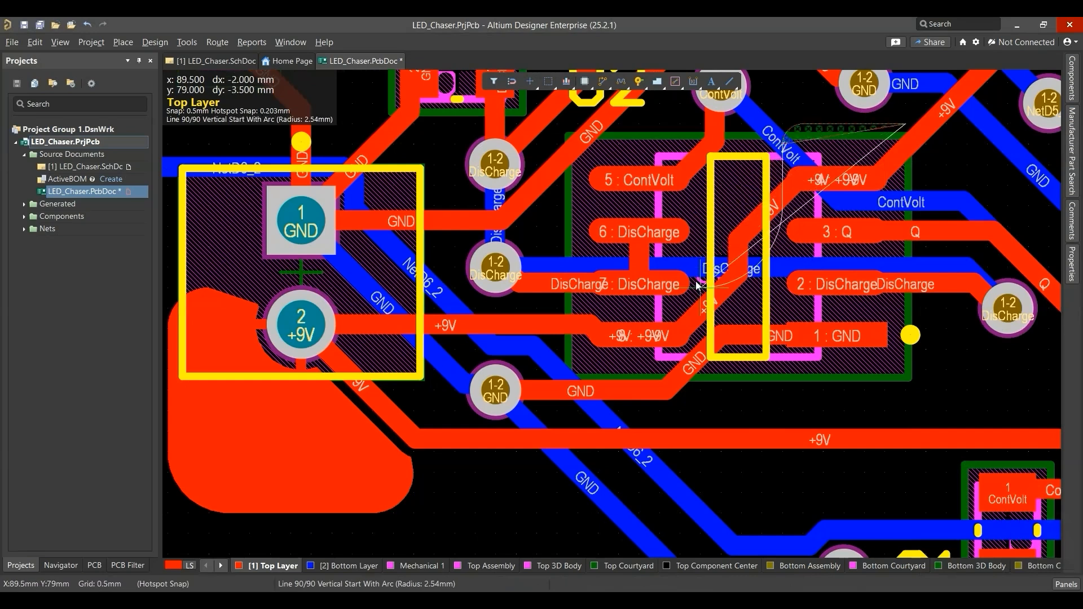
key(space)
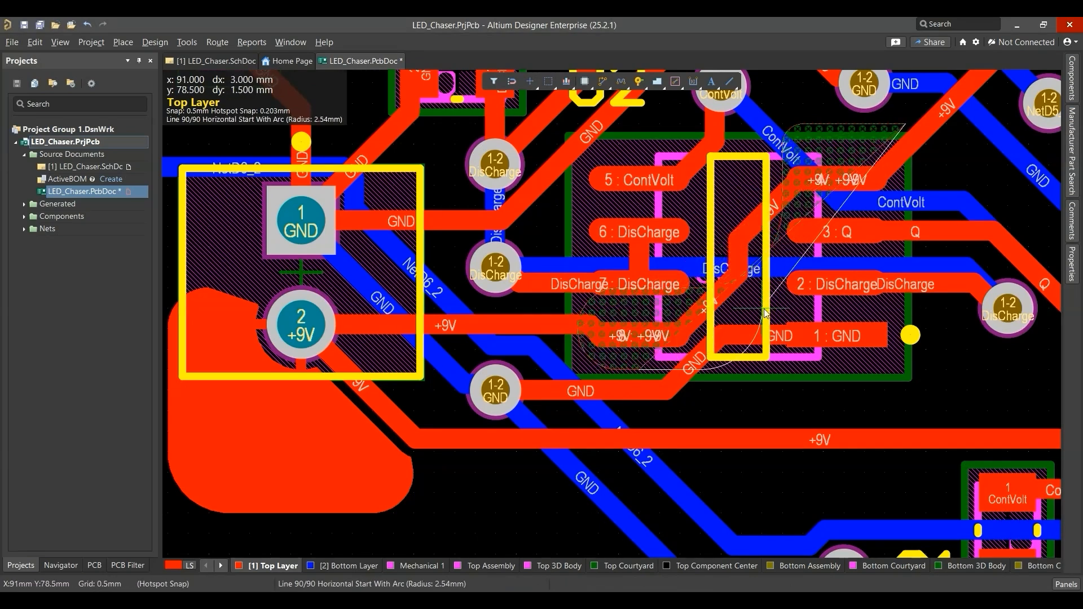
key(space)
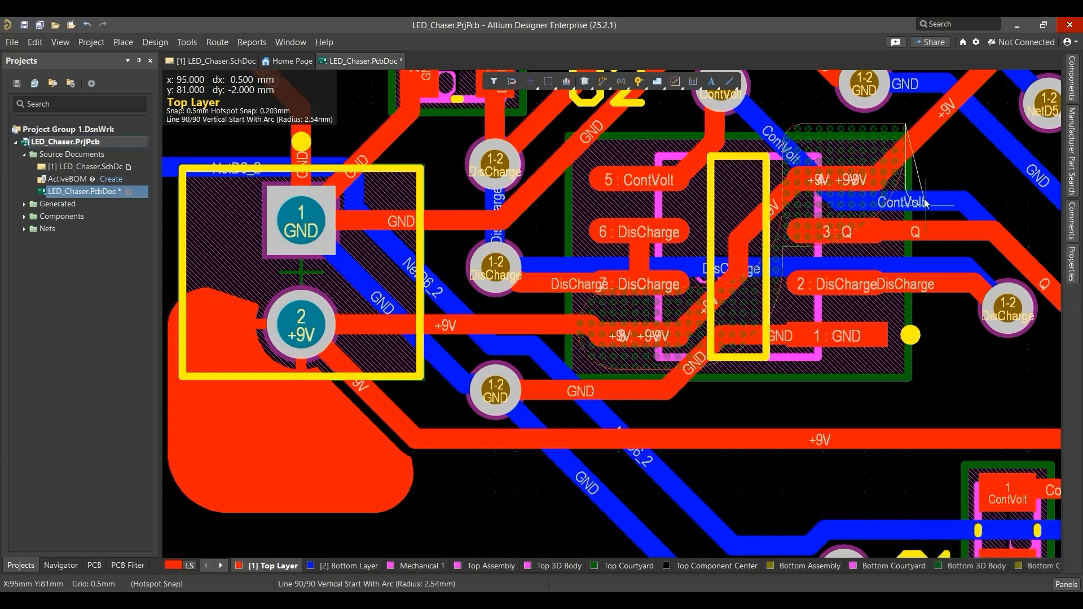
Step: Assign the U2 pour to the +9V net and set it to Pour Over All Same Net Objects
key(Tab)
click(954, 175)
click(984, 241)
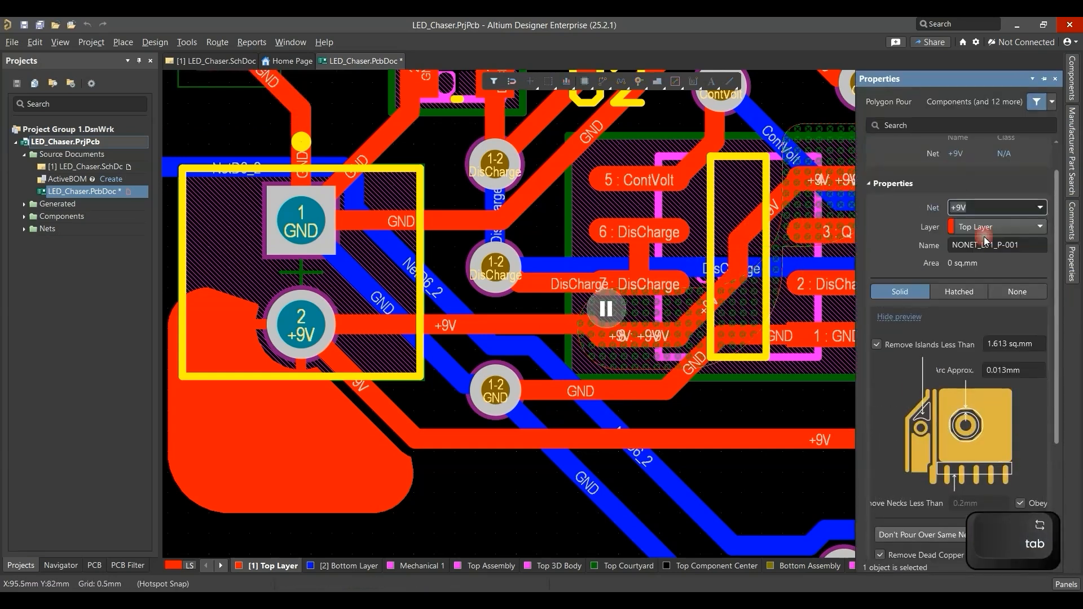
scroll(959, 395, down, 1)
click(954, 501)
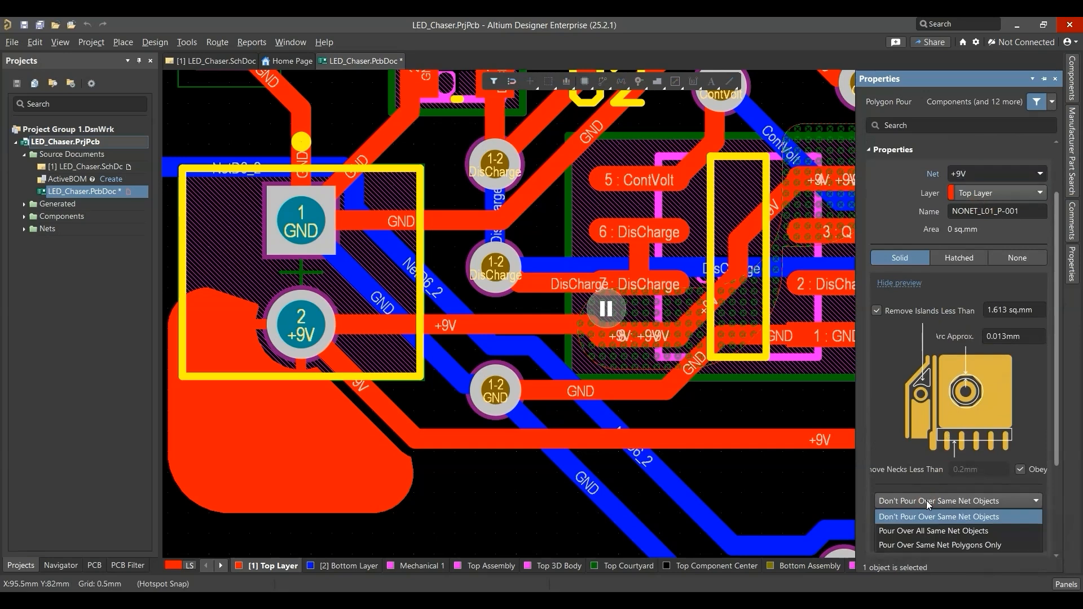
click(948, 528)
scroll(953, 402, down, 2)
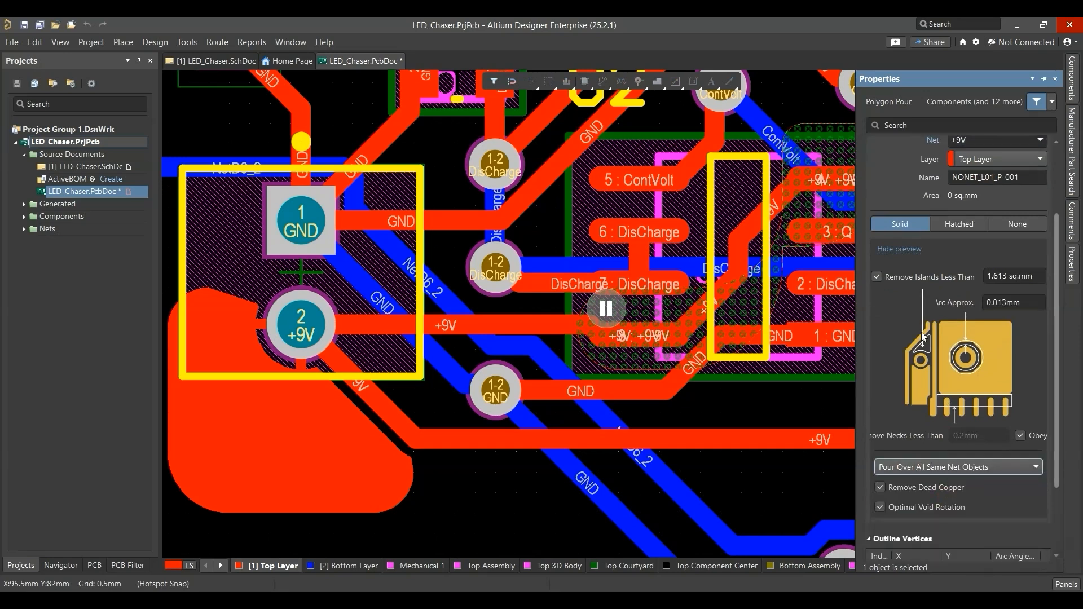
click(605, 309)
Step: Finish the U2 pour outline and turn off its Remove Islands Less Than option
ctrl+scroll(716, 289, down, 1)
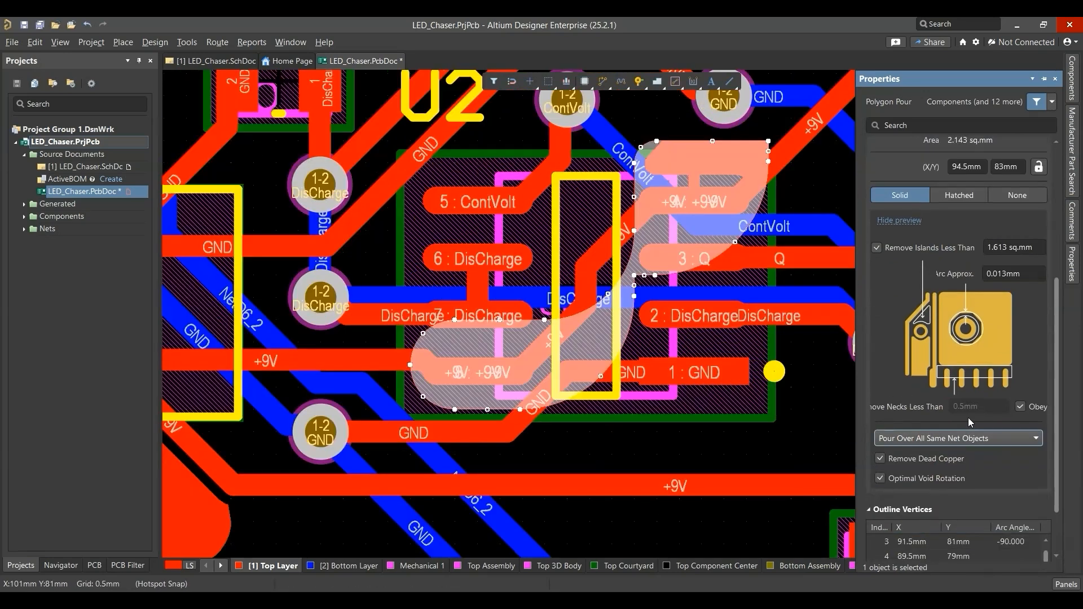
scroll(966, 418, up, 3)
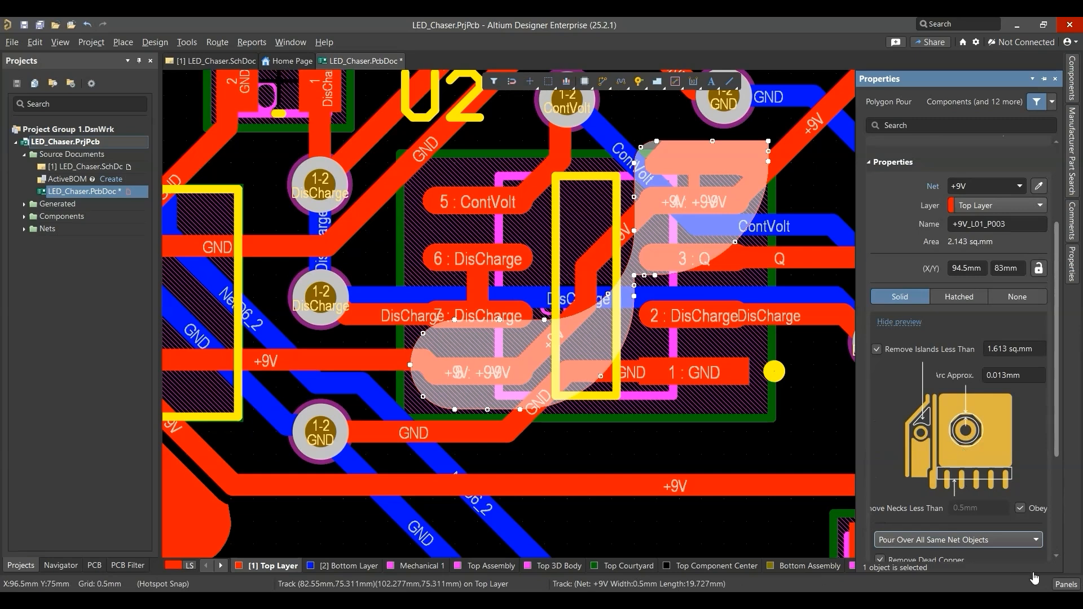
click(877, 350)
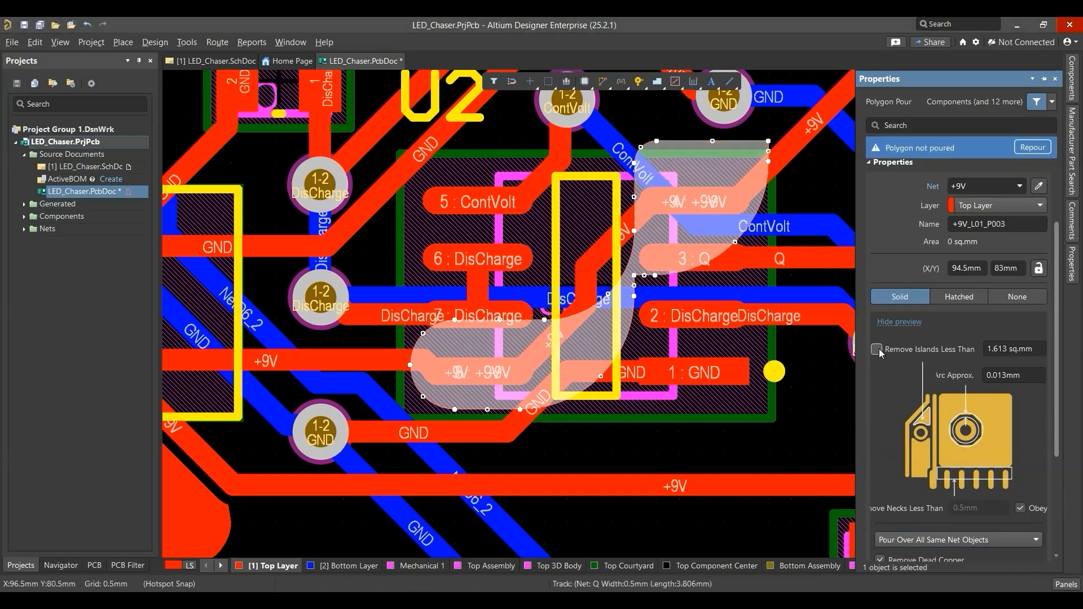
Step: Repour the +9V polygon at U2, clear the selection and check the pour briefly in the 3D view
click(1033, 148)
click(807, 436)
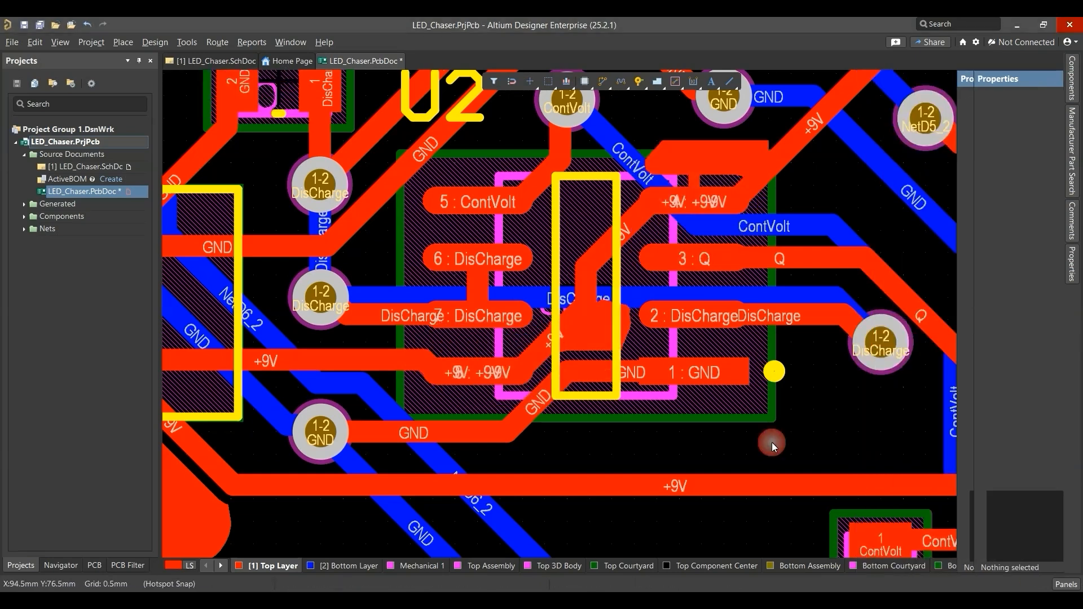
key(3)
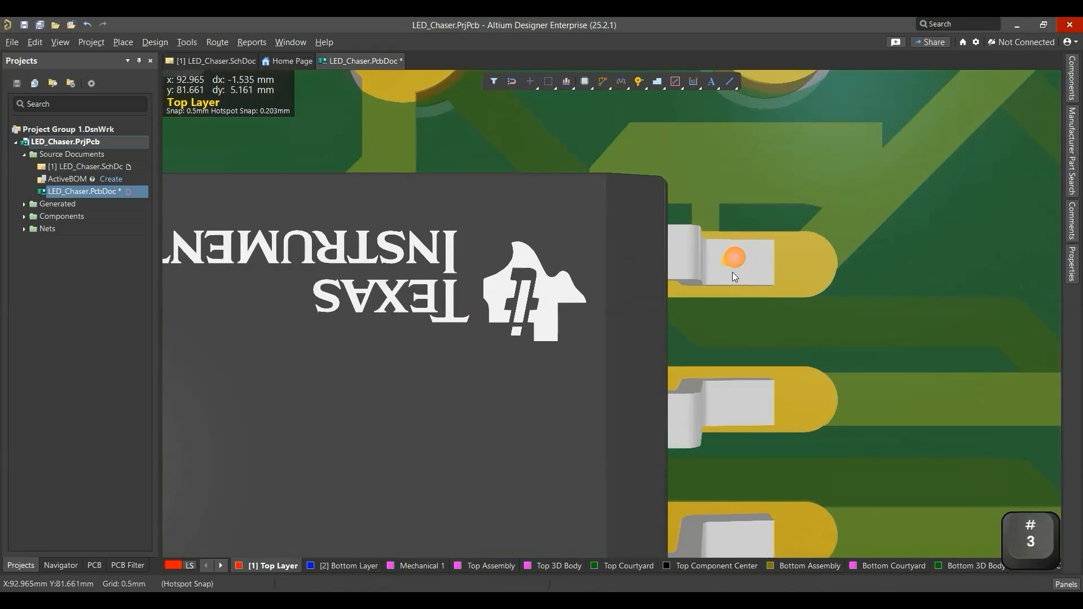
key(2)
ctrl+scroll(677, 429, up, 2)
ctrl+scroll(567, 345, down, 2)
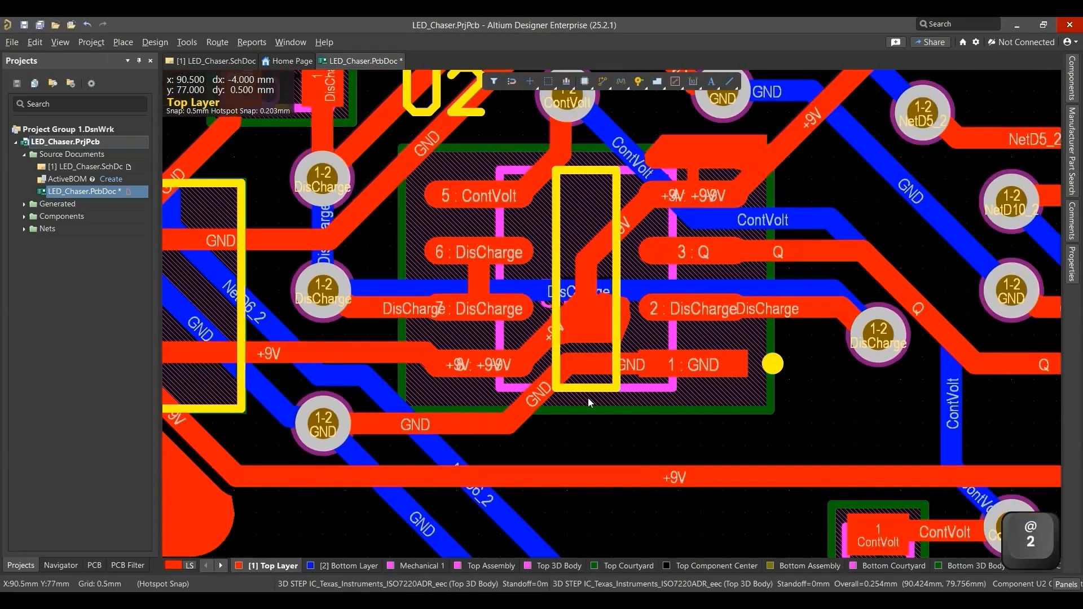
Step: Select the existing +9V pour at P1 and adjust the upper-left corner of its outline
right_drag(316, 474, 591, 362)
ctrl+scroll(590, 361, down, 1)
ctrl+scroll(590, 361, down, 1)
click(402, 384)
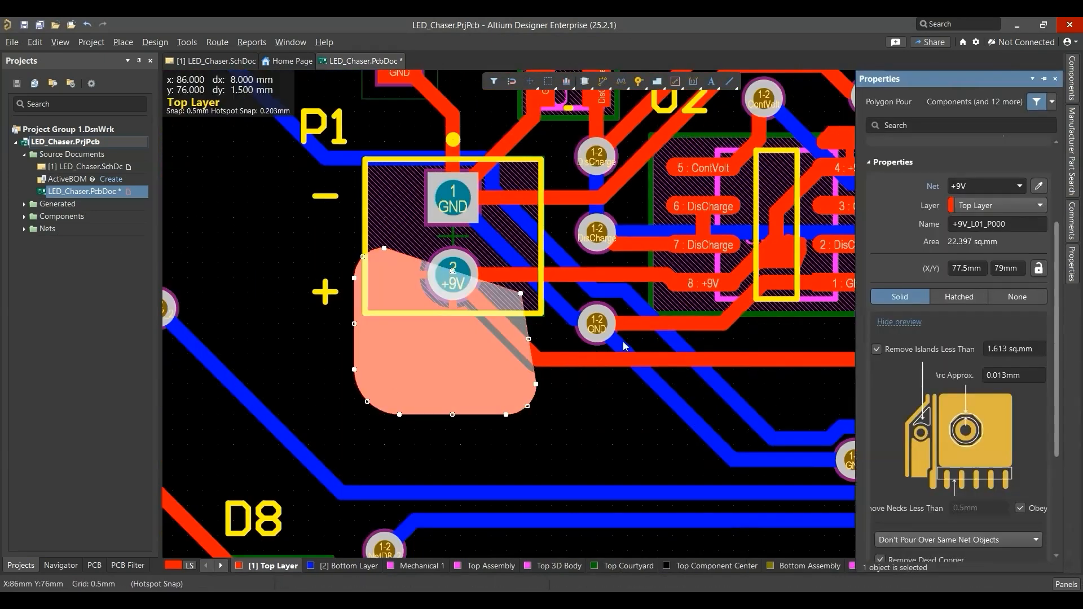
click(521, 293)
ctrl+scroll(494, 317, up, 1)
drag(349, 226, 406, 197)
mouse_move(1074, 268)
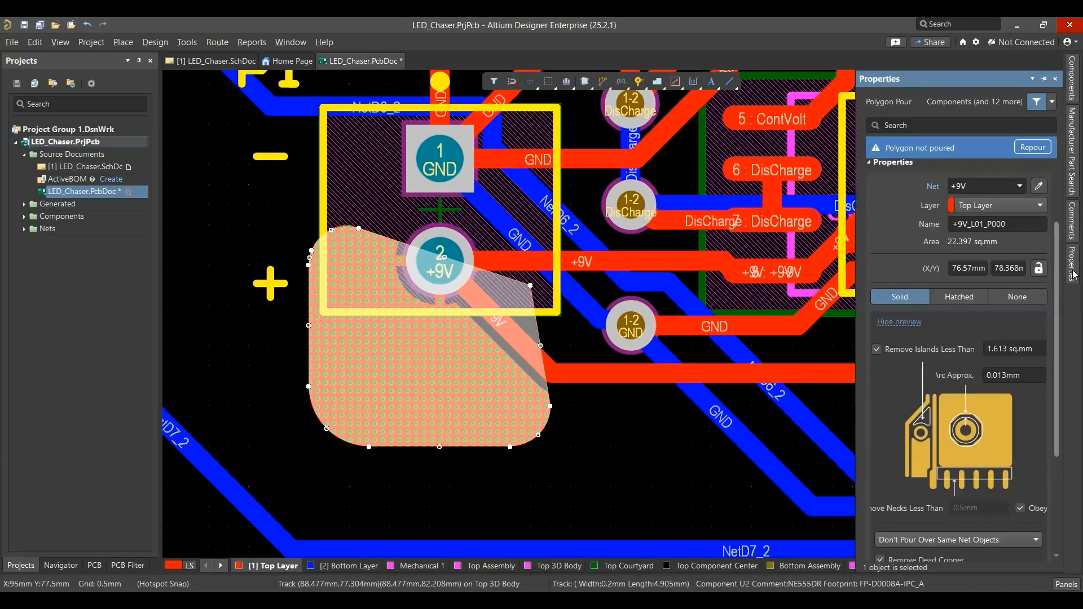
Step: Turn off the P1 pour's Remove Islands Less Than option, set Pour Over All Same Net Objects, and repour it
click(877, 349)
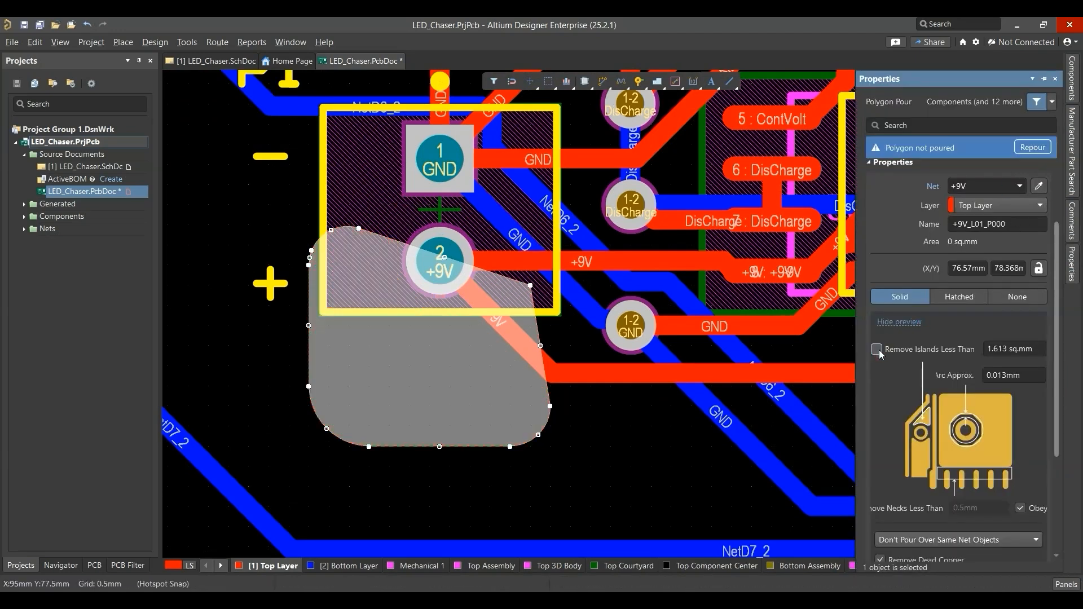
scroll(917, 385, down, 2)
click(922, 476)
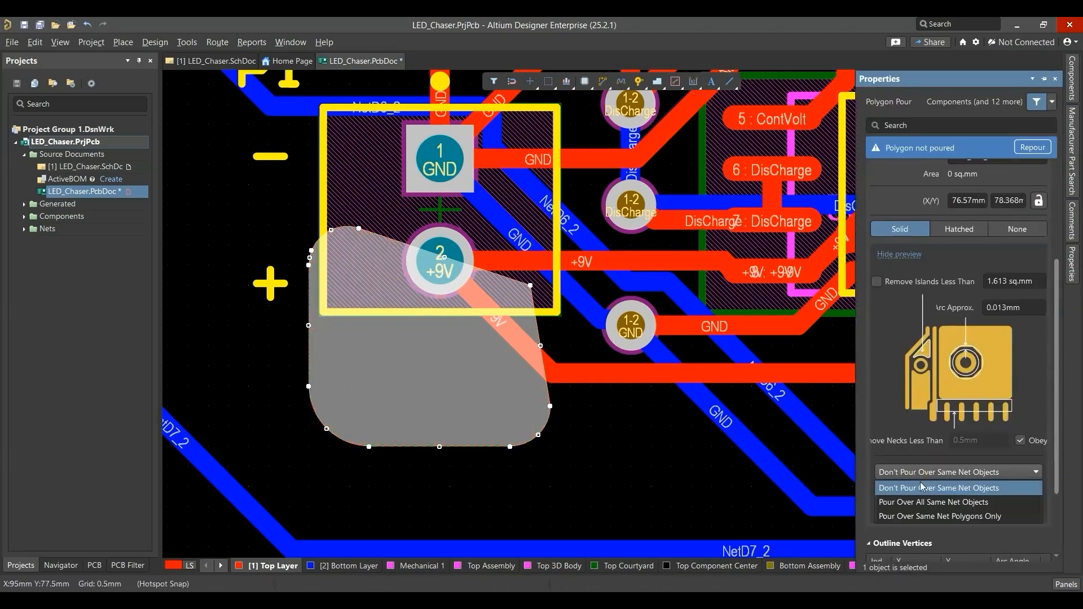
click(925, 502)
click(1034, 148)
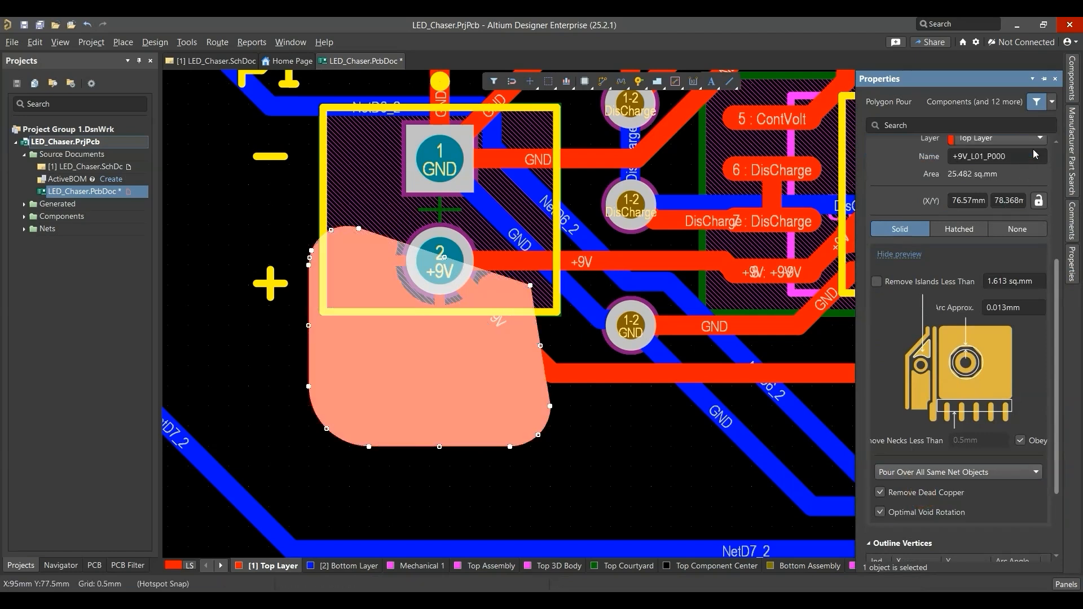
click(639, 473)
Step: Draw an additional top-layer pour outline with curved corners around P1's +9V pad, overlapping the existing pour
key(g)
click(333, 285)
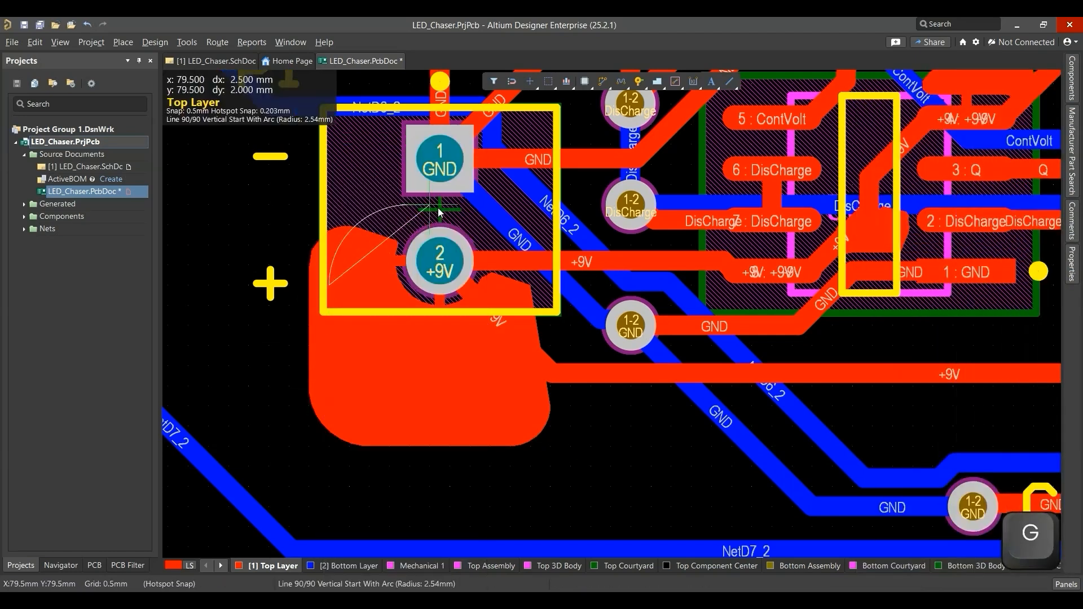
click(509, 324)
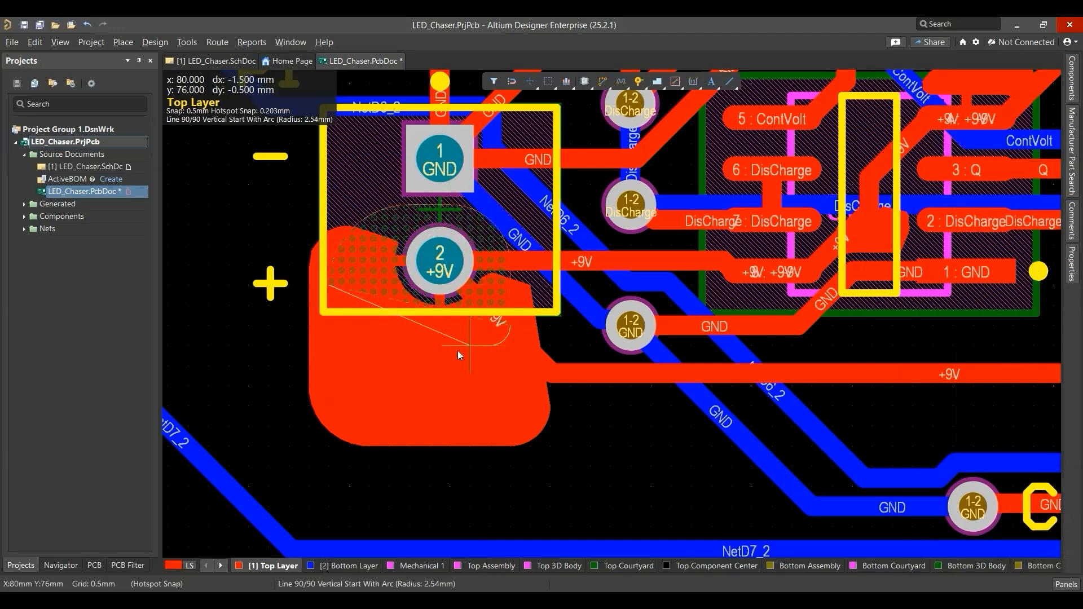
click(361, 357)
right_click(403, 341)
right_click(453, 391)
Step: Select the new polygon around P1's pad 2, assign it to net +9V and turn off Remove Islands Less Than
click(501, 244)
ctrl+scroll(491, 285, up, 3)
click(537, 259)
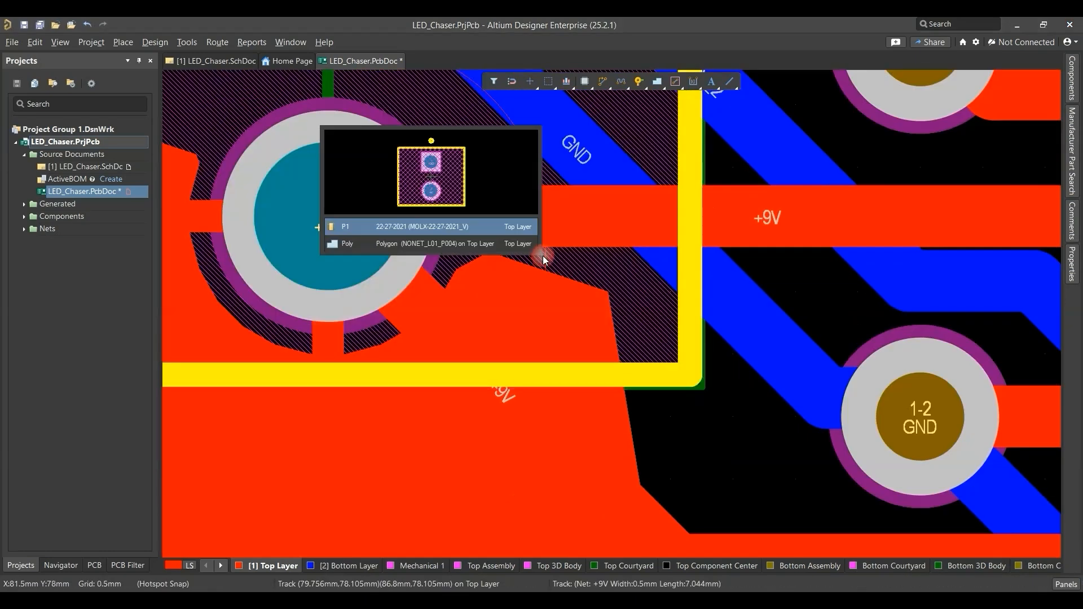
click(501, 246)
click(987, 186)
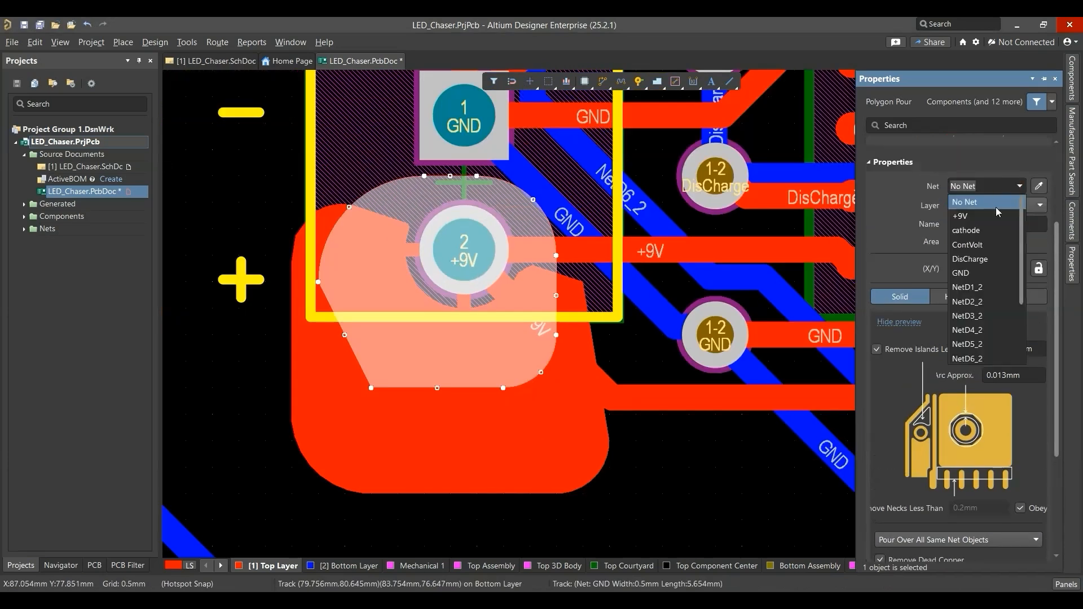
click(974, 220)
click(892, 350)
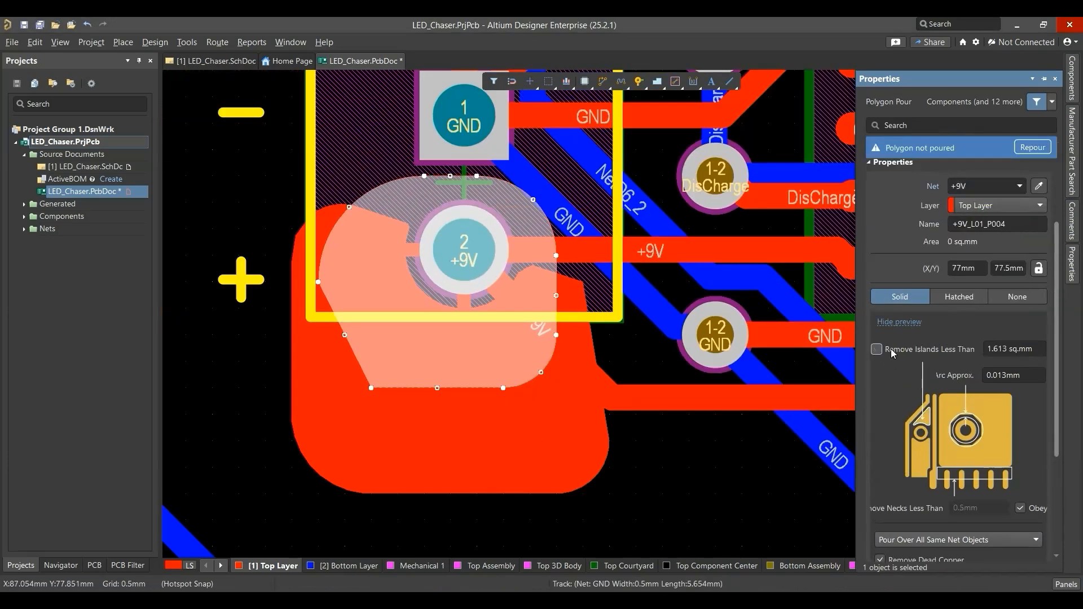
Step: Keep the new P1 polygon on Pour Over All Same Net Objects, repour it and save the PCB document
scroll(963, 305, down, 3)
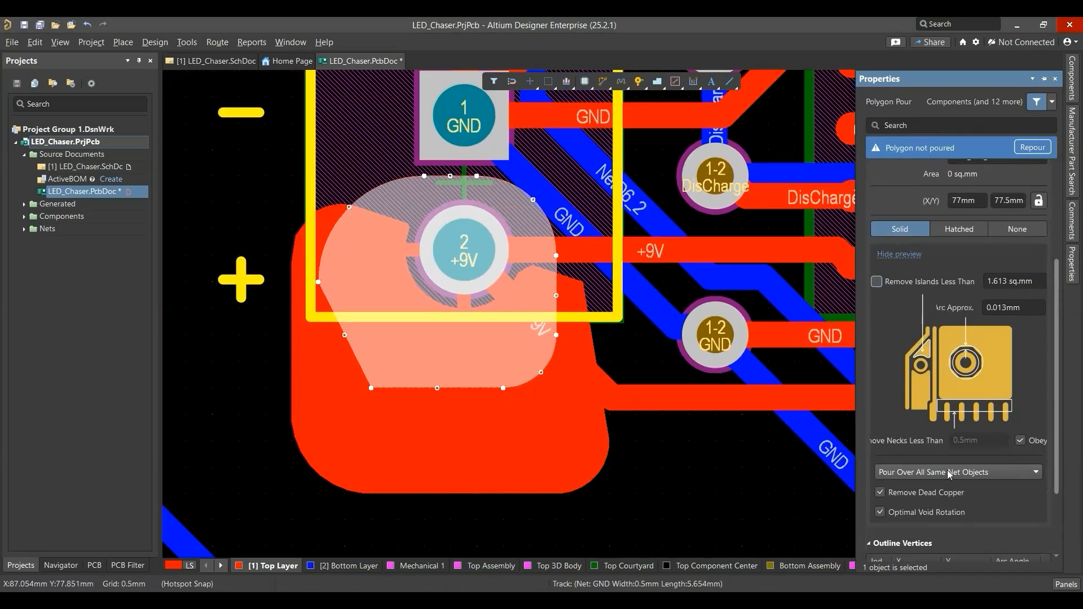
click(950, 477)
click(976, 508)
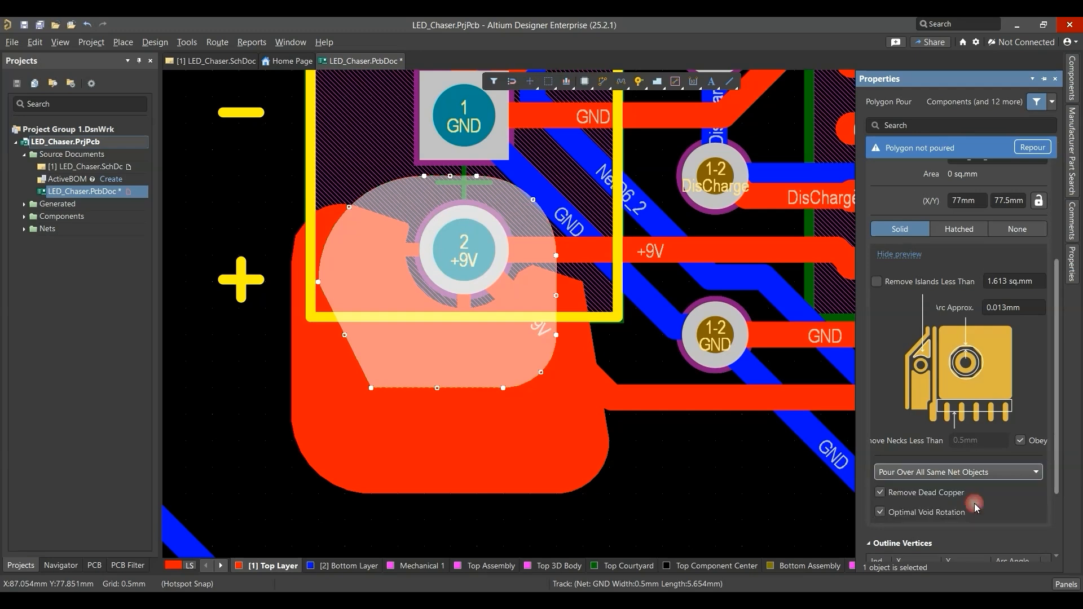
click(1034, 149)
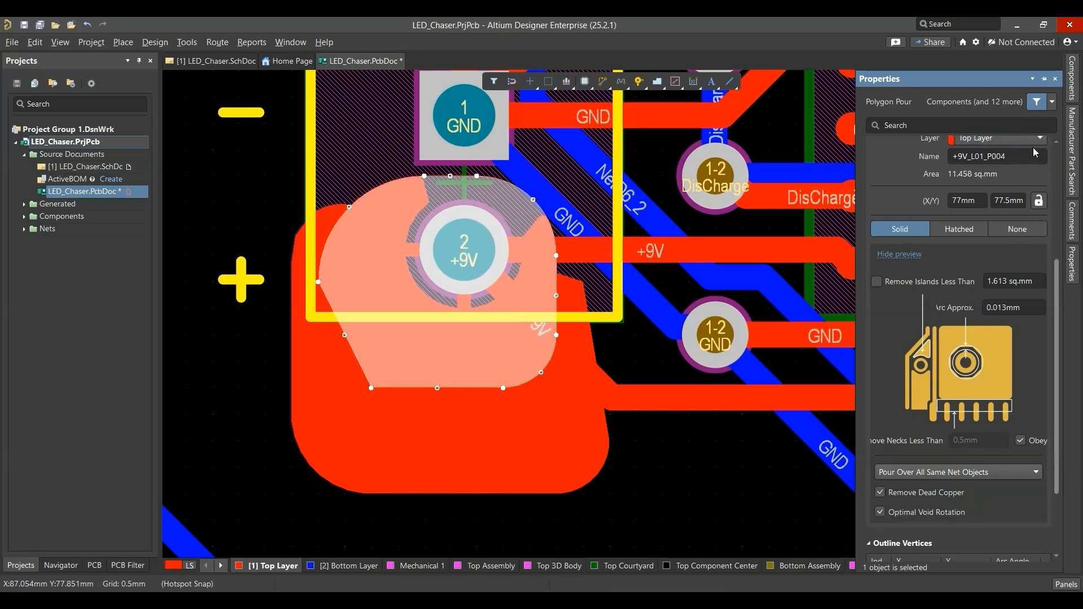
click(711, 492)
key(ctrl+s)
Step: Draw a top-layer pour outline about 2.5 mm wide with rounded lower corners around U1's +9V pad at pin 16
ctrl+scroll(677, 469, down, 2)
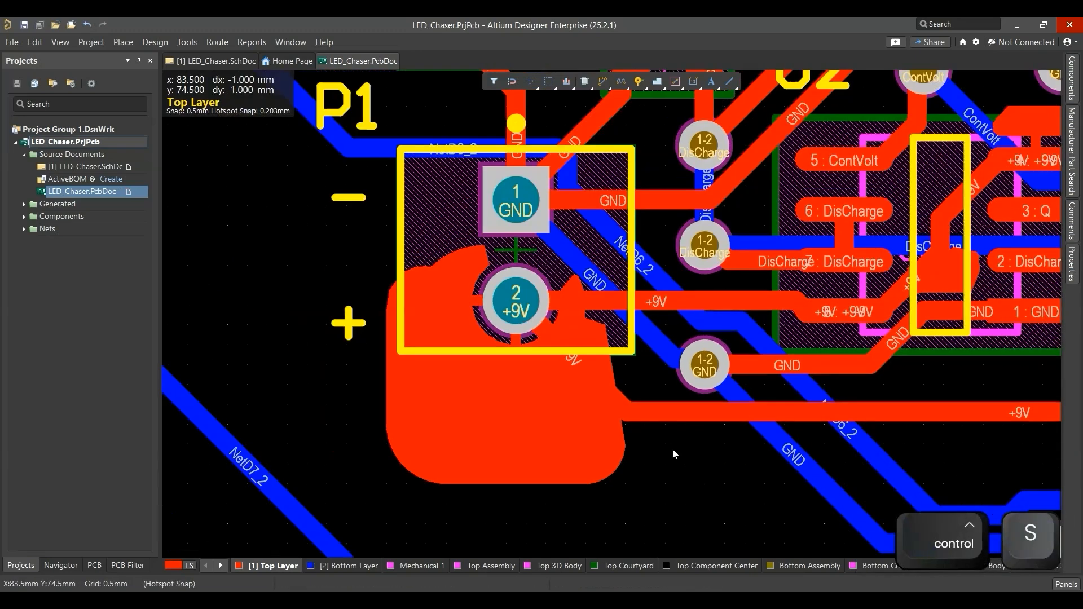
right_drag(688, 500, 610, 491)
ctrl+scroll(756, 366, up, 3)
ctrl+scroll(632, 347, down, 5)
right_drag(966, 306, 799, 299)
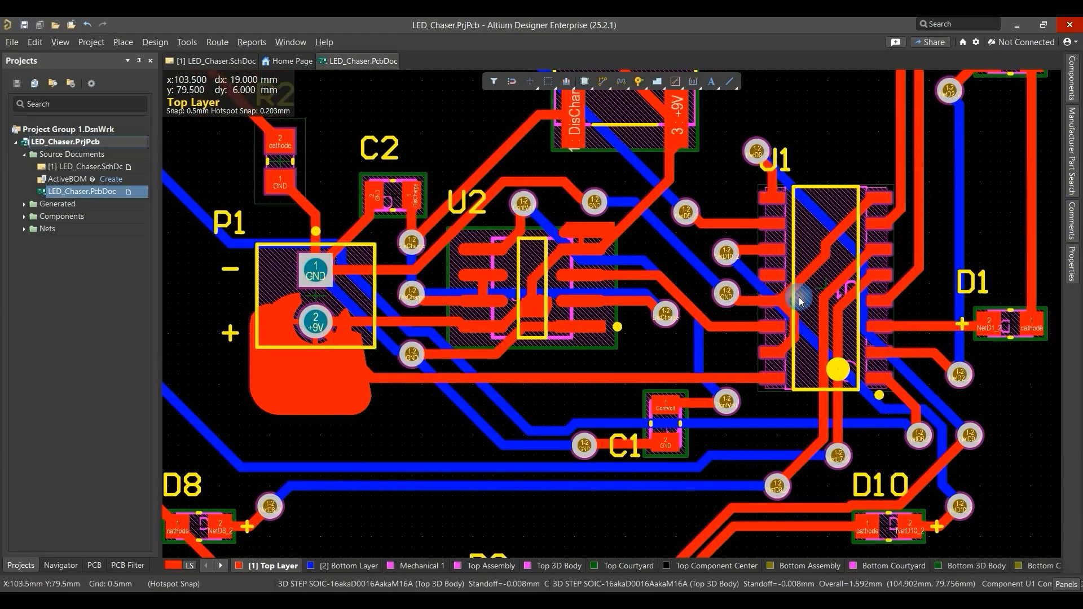
ctrl+scroll(732, 317, up, 3)
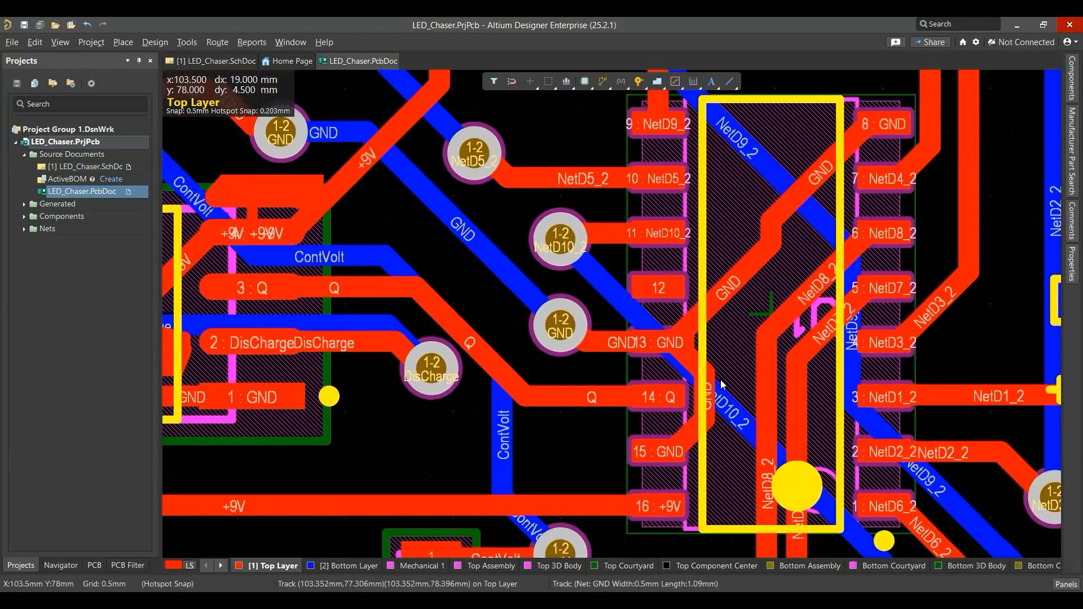
ctrl+scroll(721, 381, down, 2)
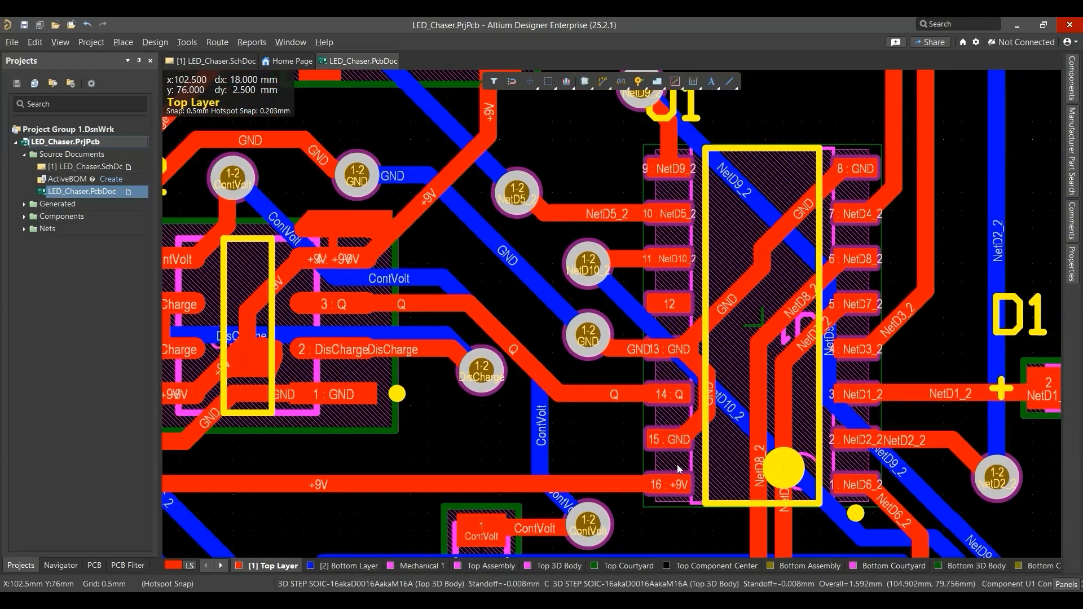
key(g)
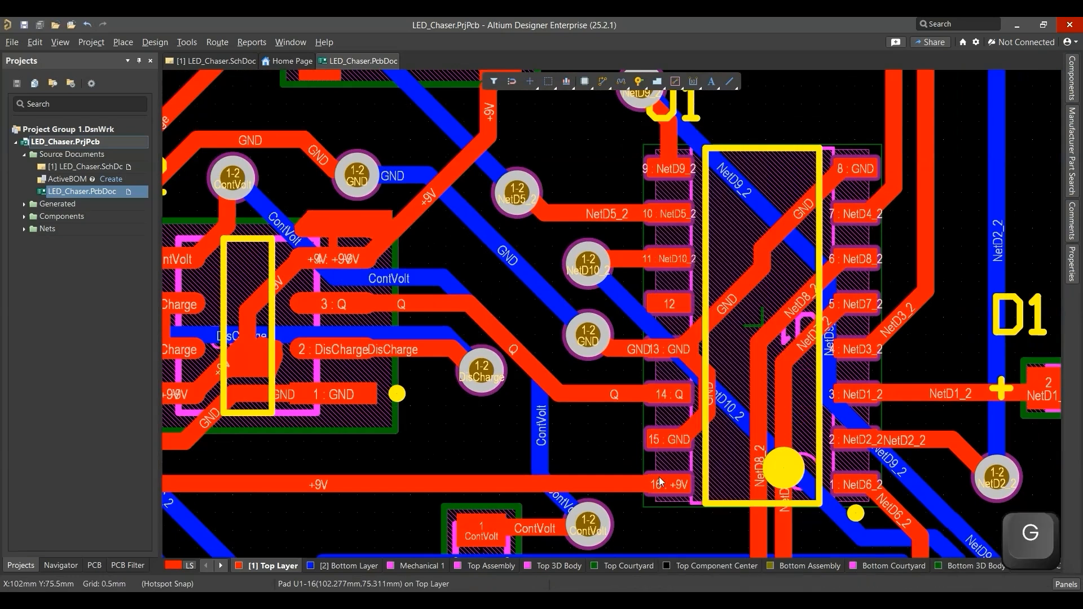
click(625, 459)
key(space)
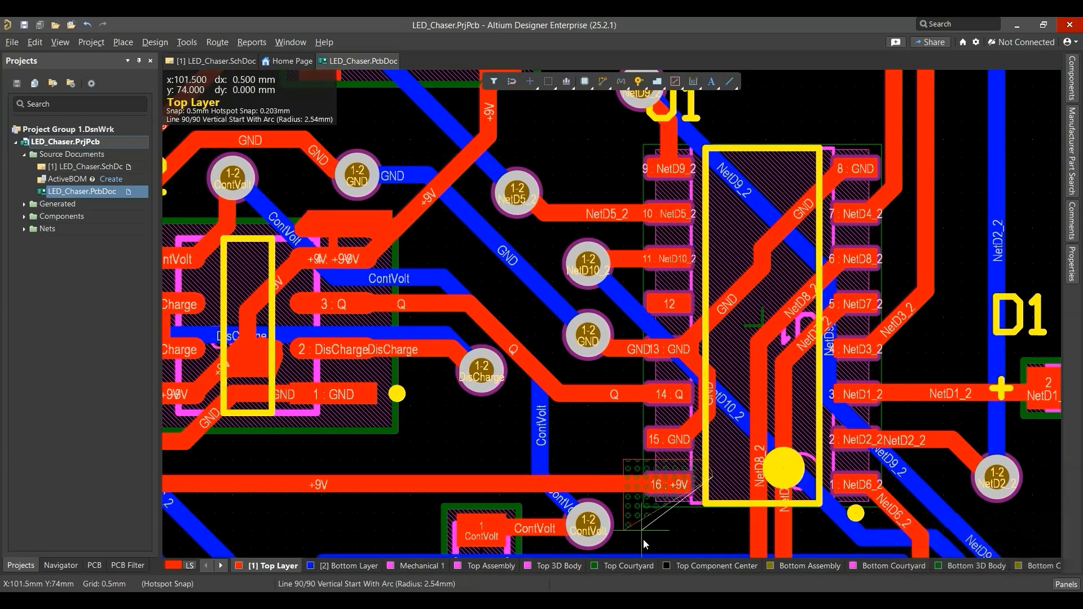
Step: Assign the U1 pour to net +9V, turn off its Remove Islands Less Than option and finish the outline
key(Tab)
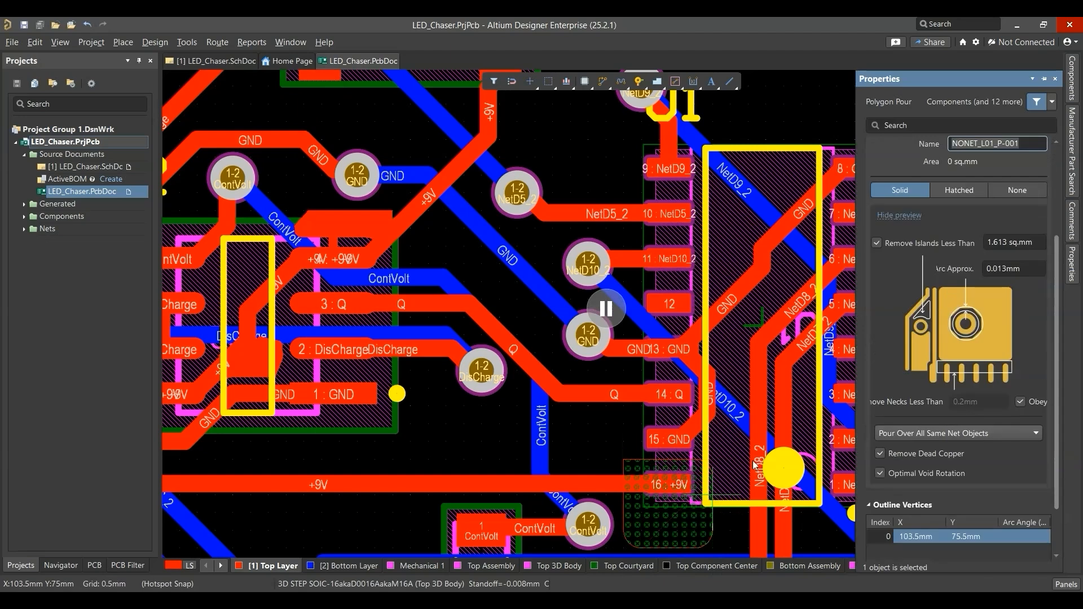
click(1010, 208)
click(1008, 235)
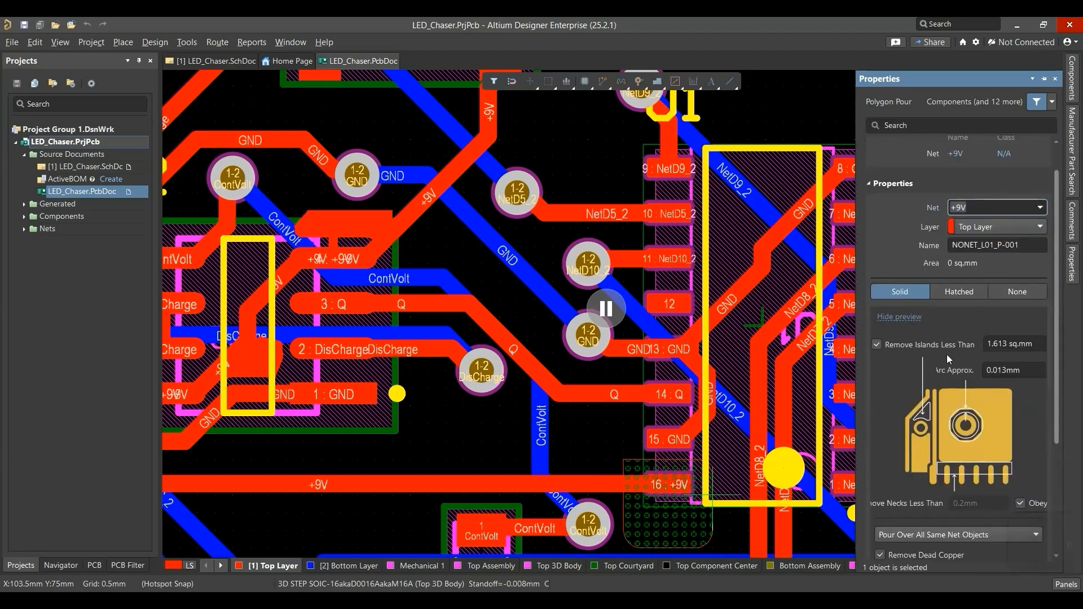
click(910, 556)
scroll(923, 428, down, 1)
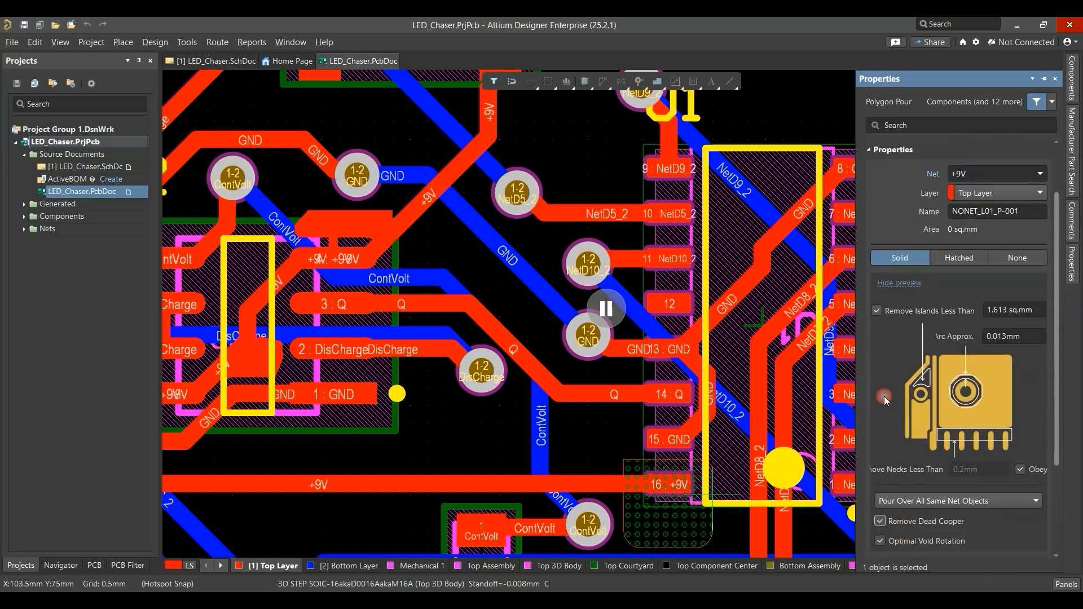
click(905, 313)
scroll(902, 339, down, 4)
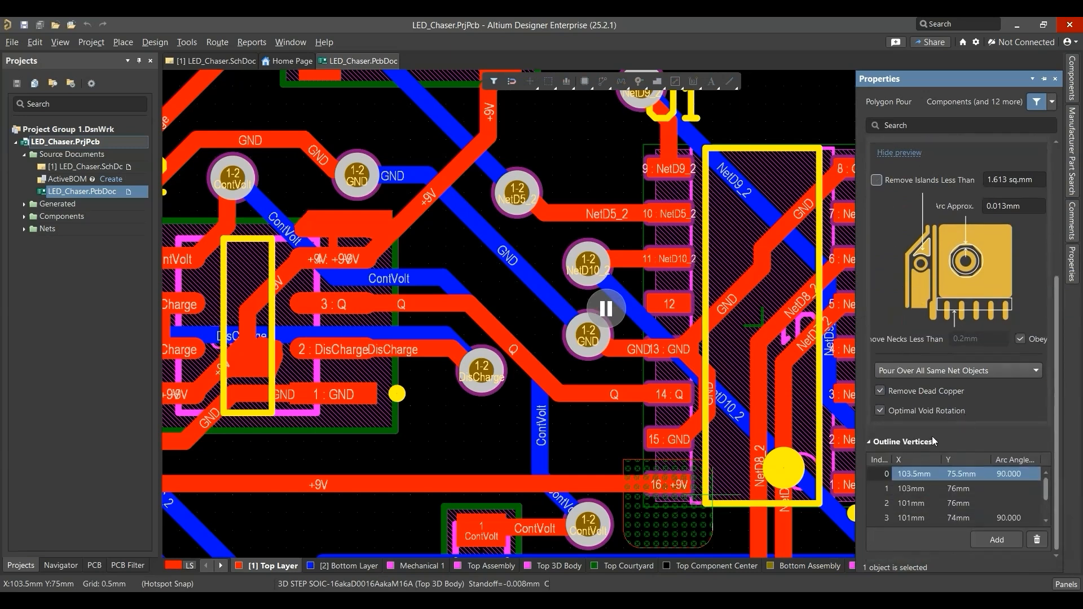
scroll(932, 186, up, 6)
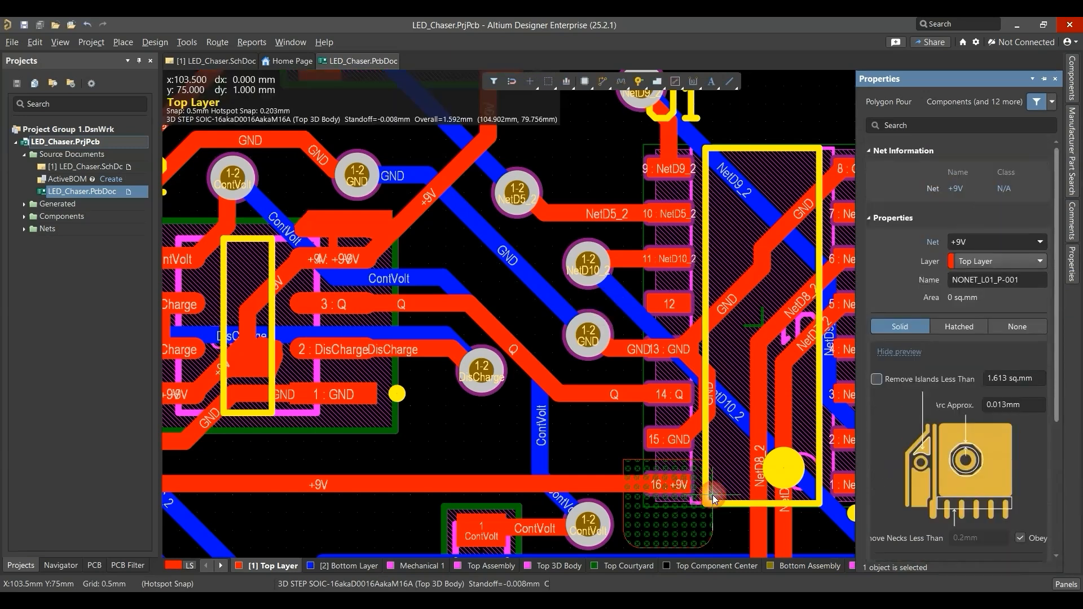
scroll(713, 498, down, 3)
ctrl+scroll(730, 390, up, 3)
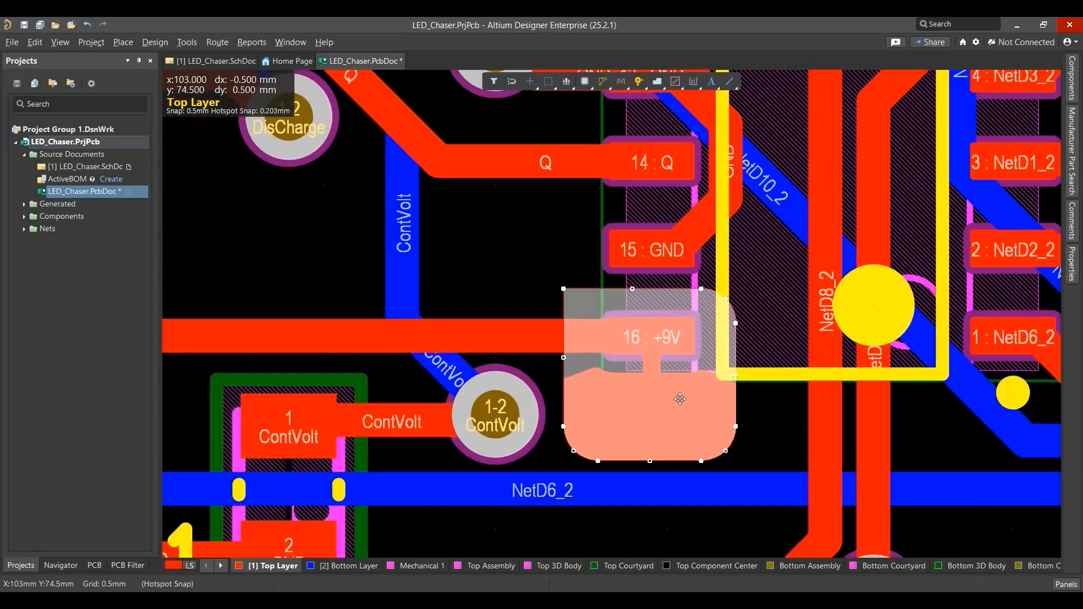
Step: Clear the selection and inspect the pour at U1's pin 16 in 3D before returning to the 2D layout
click(768, 438)
key(3)
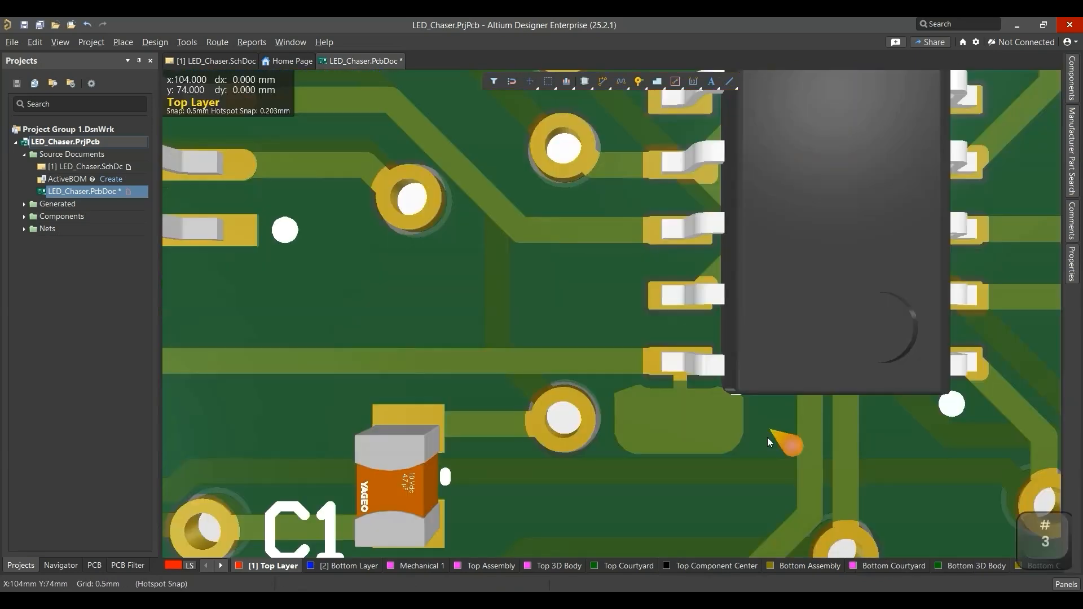
ctrl+scroll(767, 438, down, 4)
ctrl+scroll(739, 401, up, 6)
key(2)
ctrl+scroll(822, 378, down, 3)
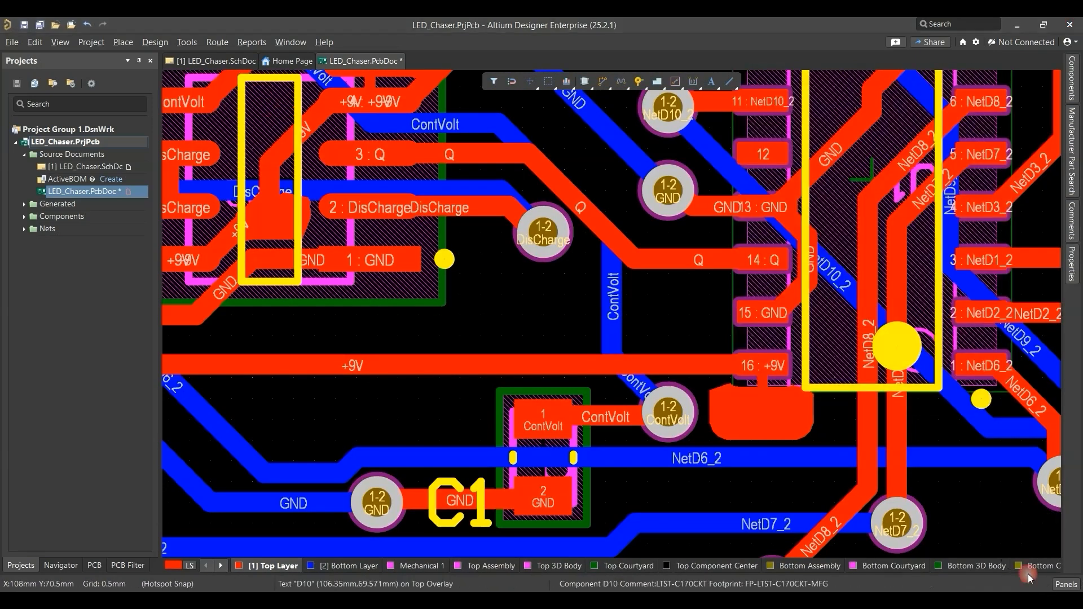
Step: Draw a Bottom Layer polygon pour outline about 9.5 mm wide and 6.5 mm high with rounded corners around P1's +9V pad
ctrl+scroll(696, 345, down, 4)
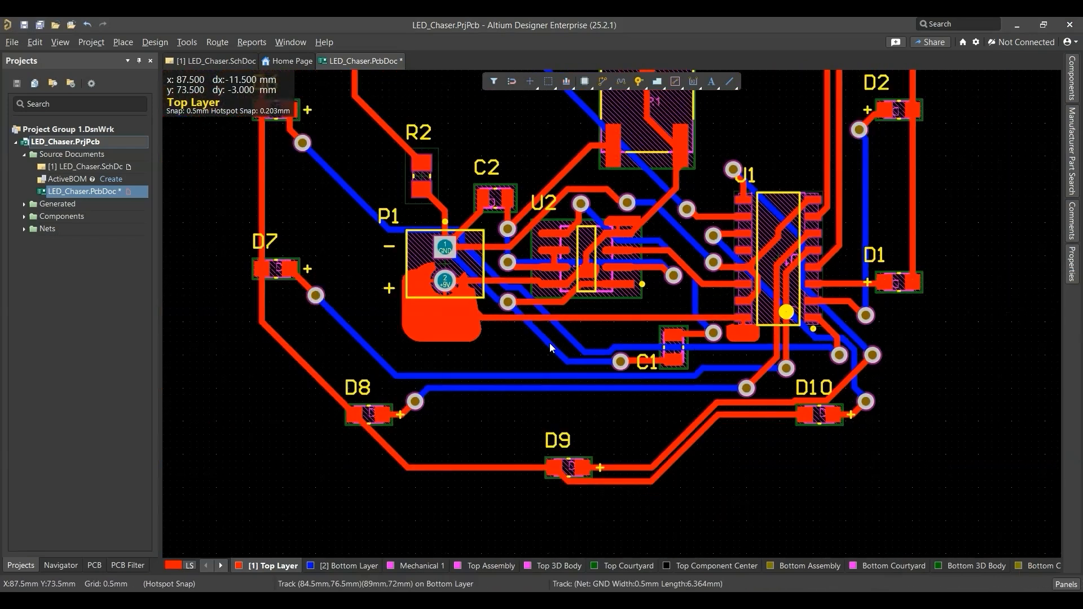
right_drag(562, 357, 646, 414)
ctrl+scroll(601, 380, up, 3)
click(342, 566)
ctrl+scroll(494, 251, up, 1)
ctrl+scroll(543, 212, up, 2)
scroll(544, 235, up, 1)
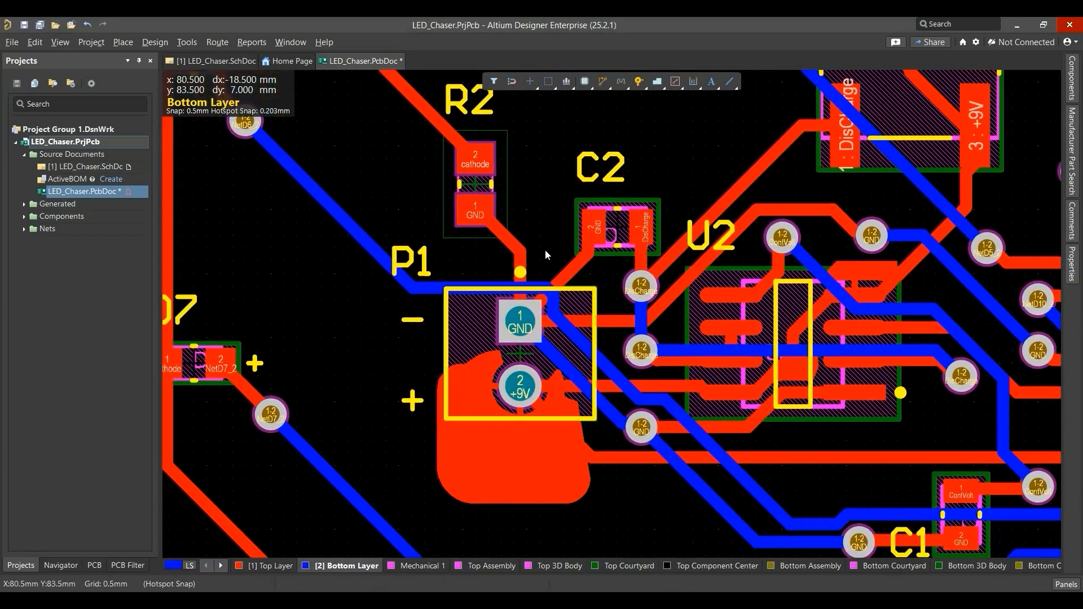
ctrl+scroll(546, 252, up, 1)
key(p)
key(g)
click(425, 363)
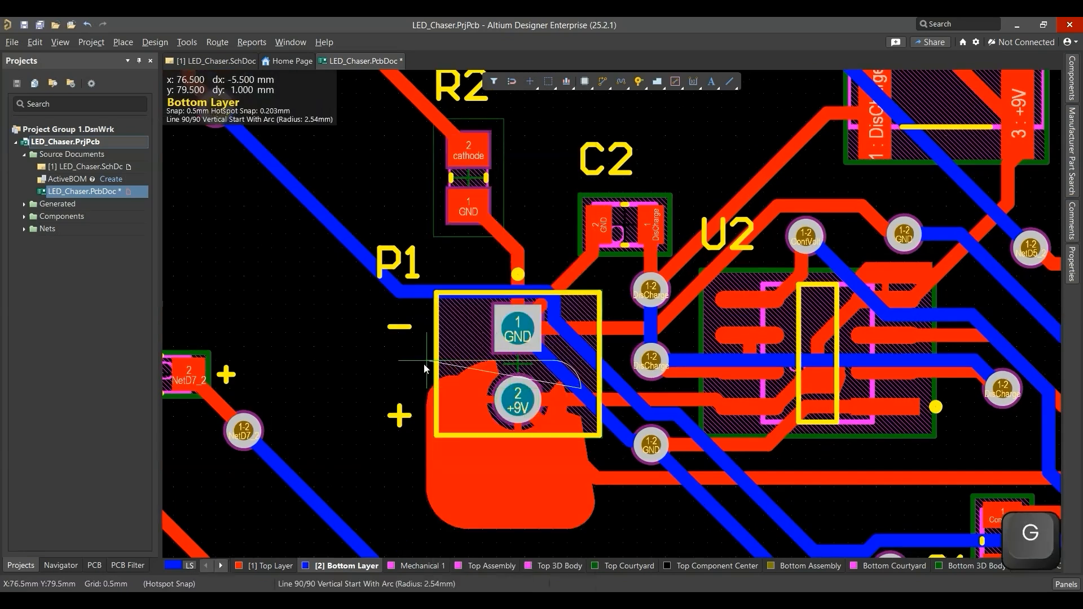
click(414, 505)
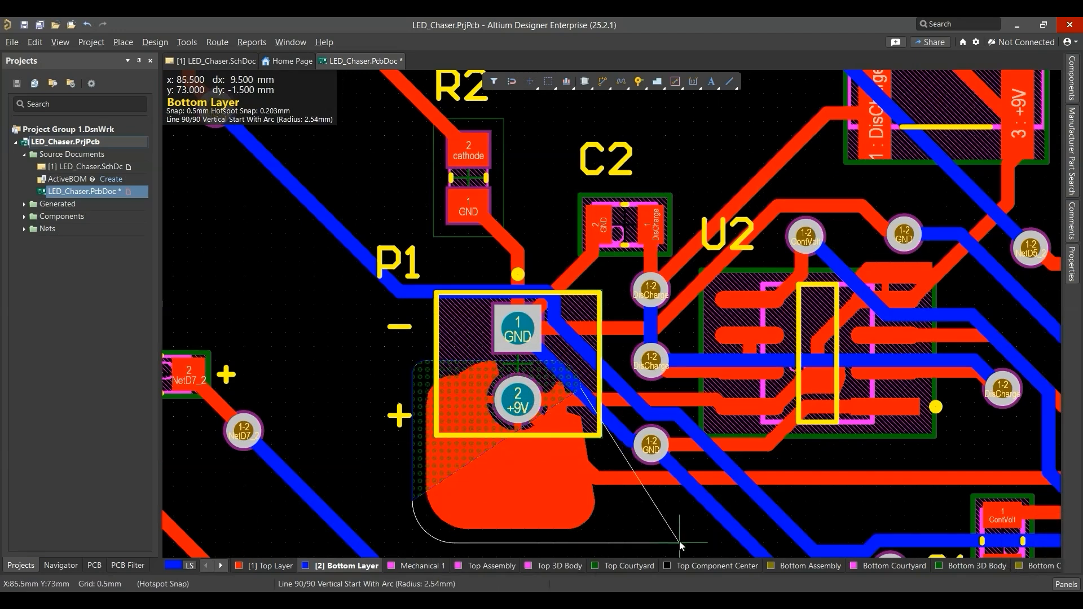
click(652, 543)
click(686, 496)
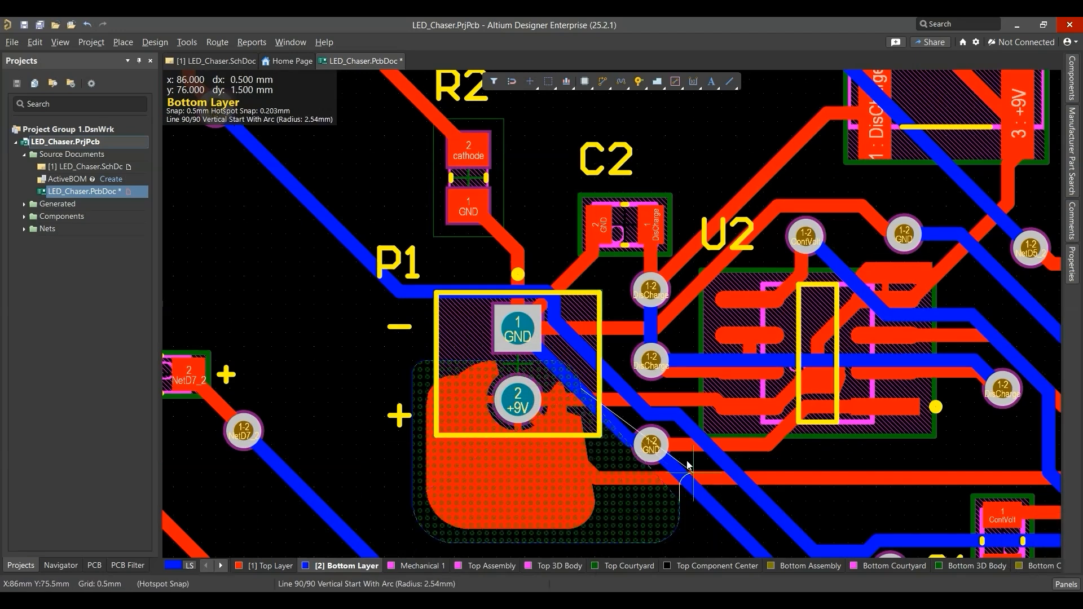
click(564, 363)
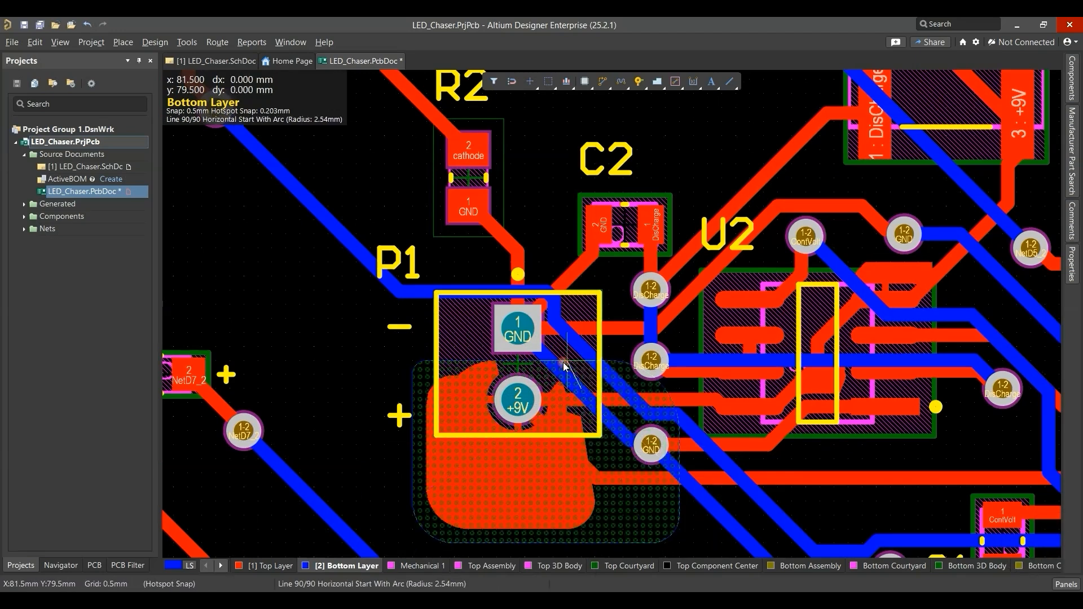
right_click(713, 410)
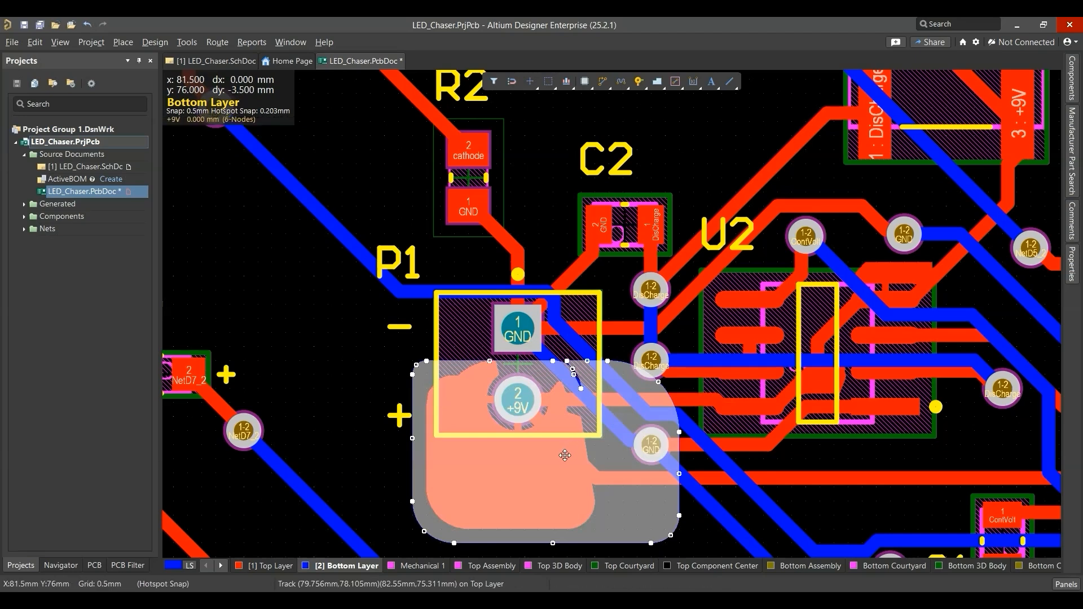
Step: Assign the new bottom pour to net +9V, enable Remove Islands Less Than, keep Pour Over All Same Net Objects and repour it
key(Tab)
click(987, 254)
click(970, 274)
scroll(961, 354, down, 1)
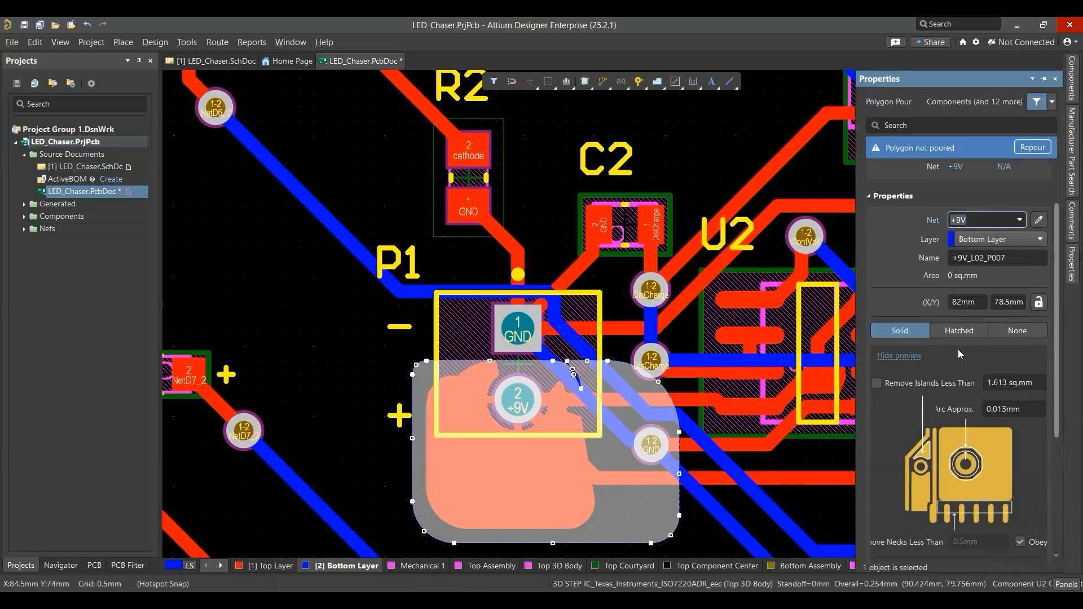
click(925, 383)
scroll(925, 384, down, 2)
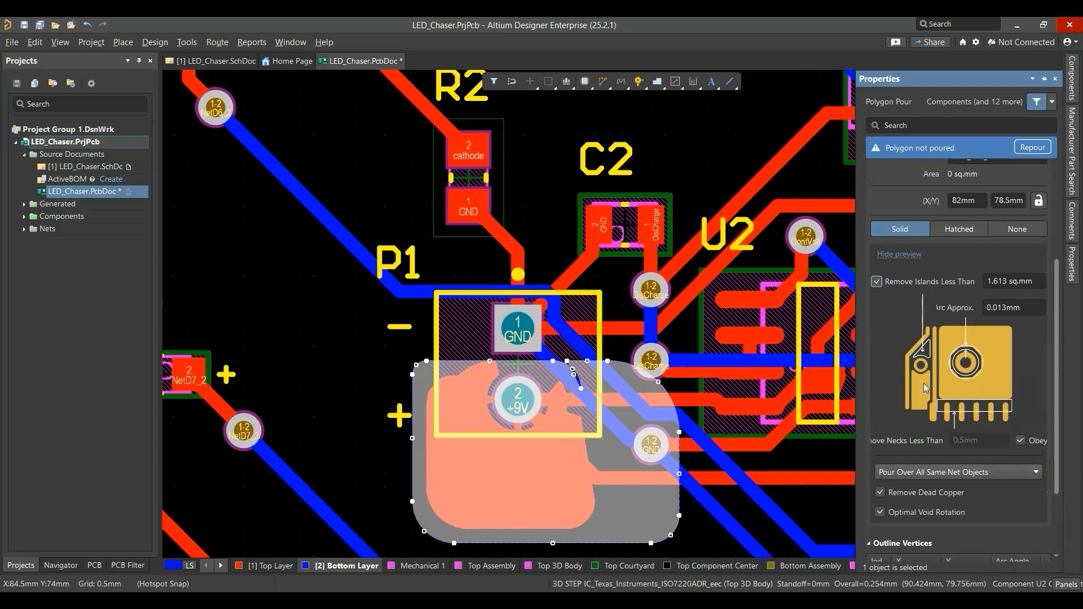
click(988, 476)
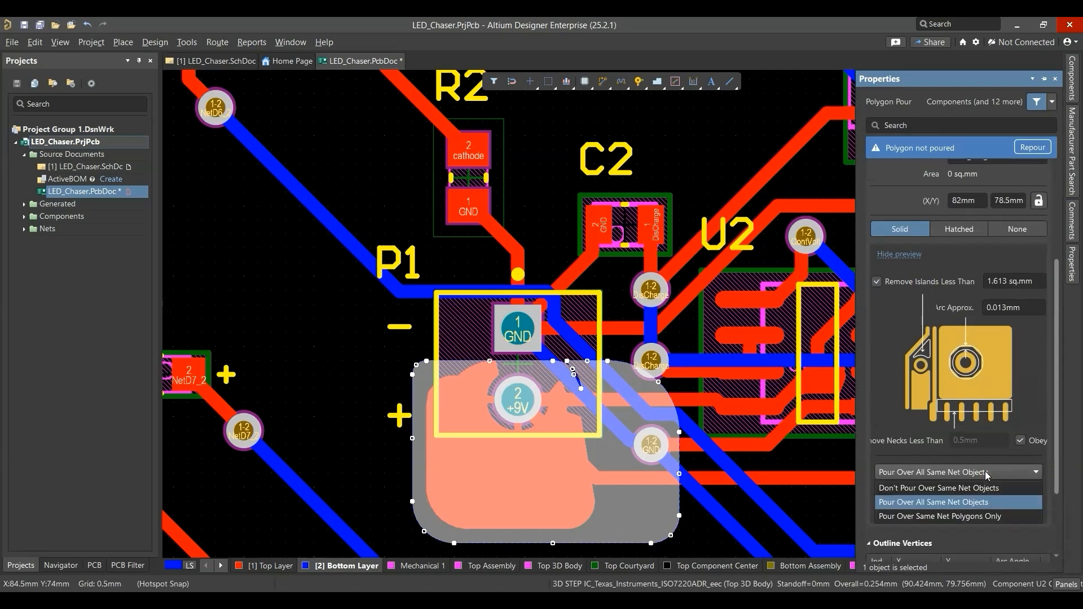
click(987, 476)
click(1034, 147)
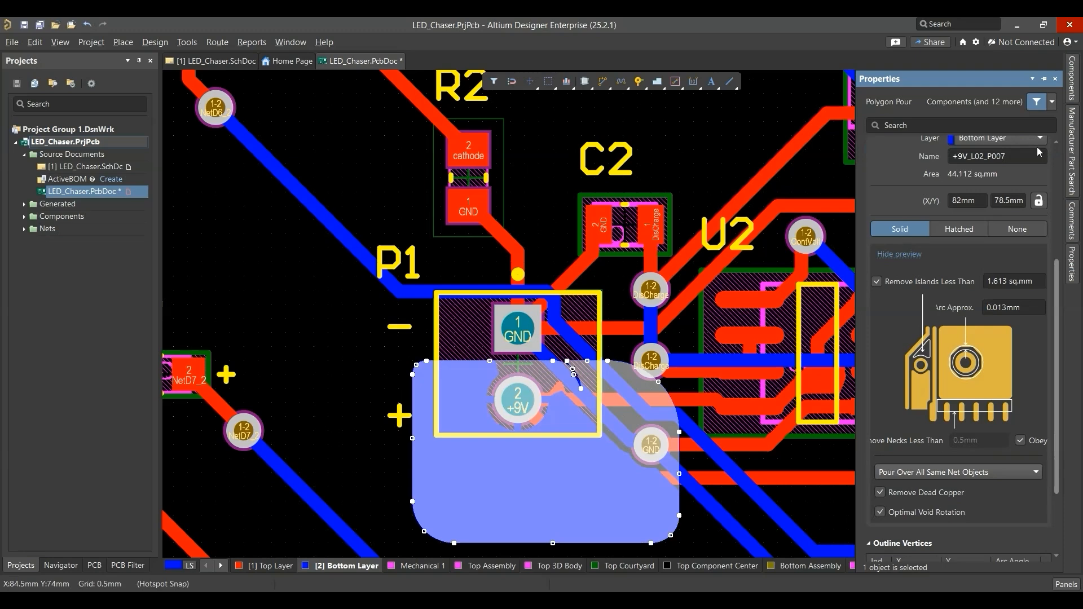
Step: Try repouring the bottom polygon with Remove Islands Less Than turned off, and restore the option with another repour
click(876, 281)
click(1033, 149)
click(933, 282)
click(1033, 148)
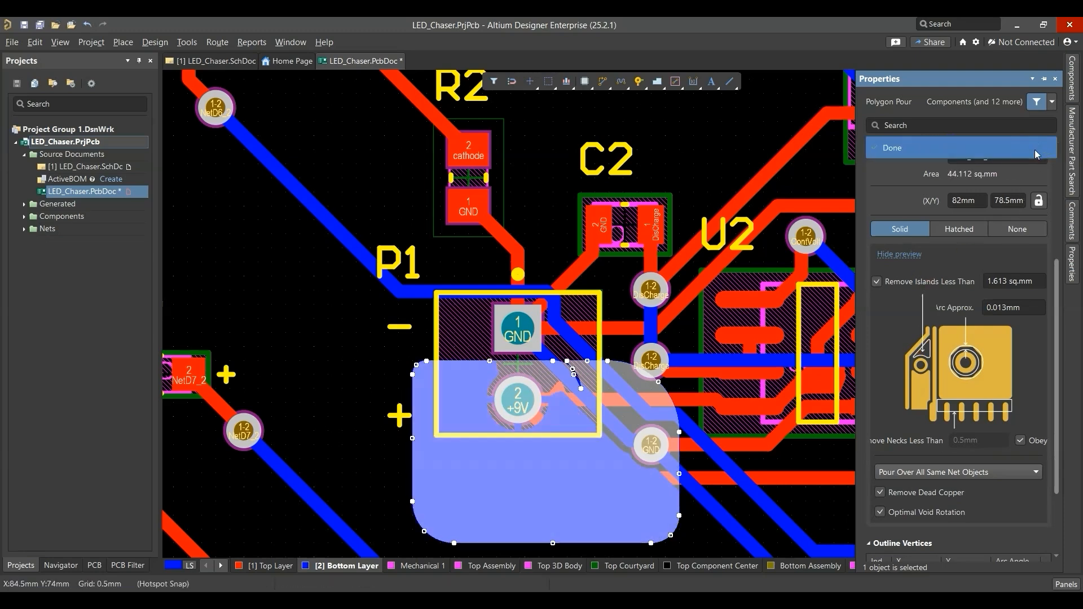
Step: Deselect the pour, save the PCB document and inspect both sides of the board in 3D before returning to the 2D layout
click(353, 348)
ctrl+scroll(341, 363, down, 2)
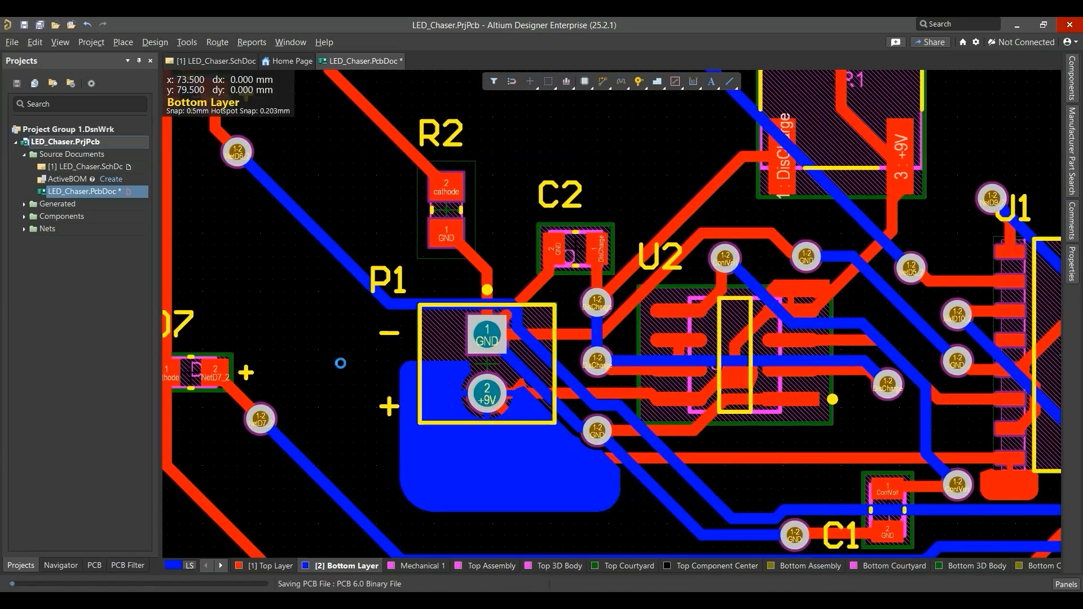
key(3)
ctrl+scroll(372, 333, down, 4)
ctrl+scroll(580, 360, up, 3)
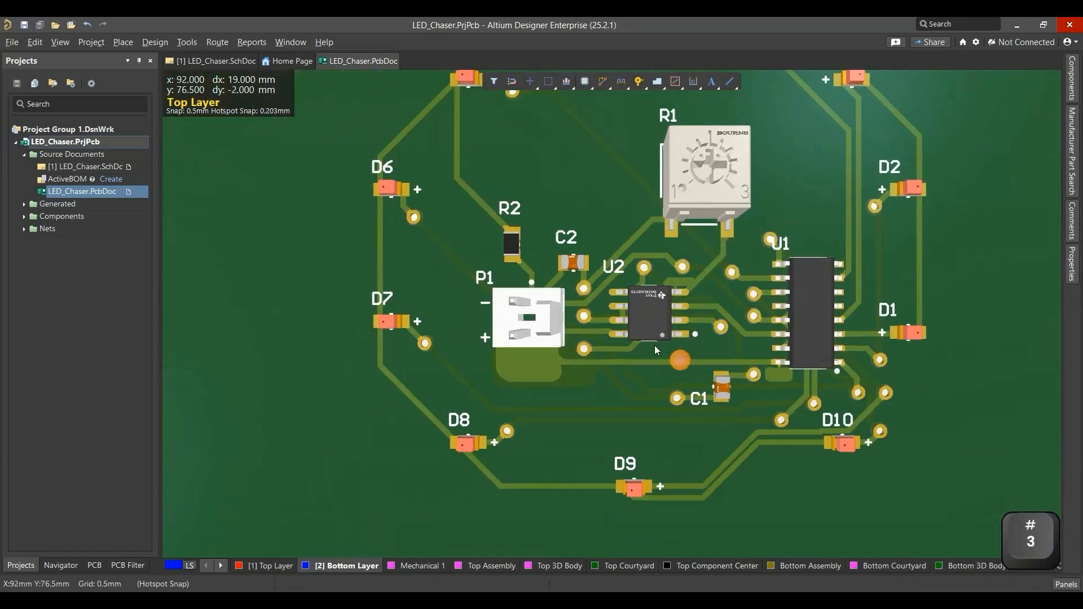
key(ctrl+f)
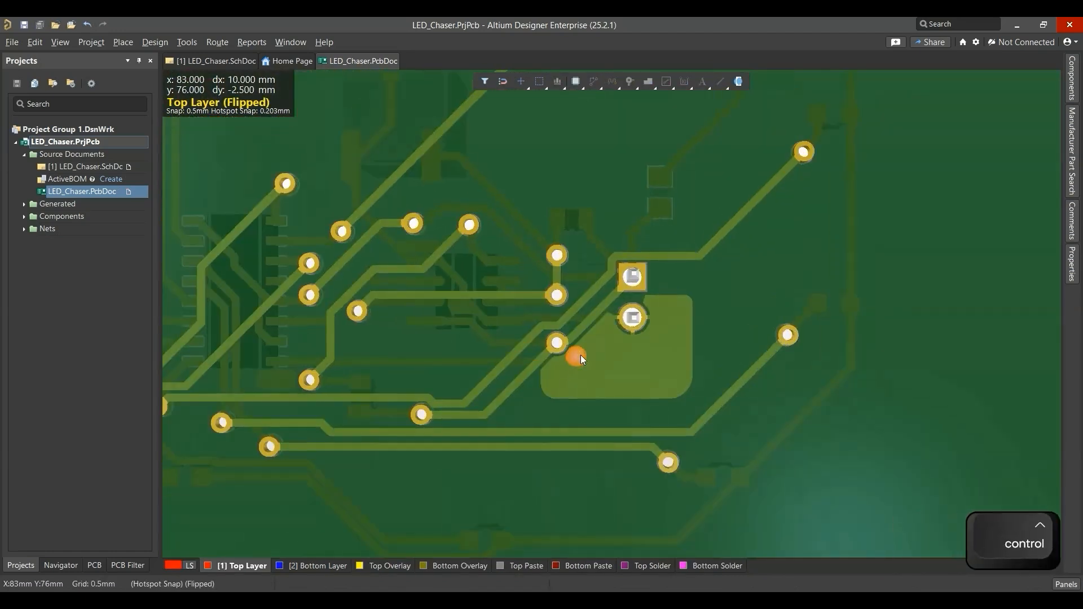
ctrl+scroll(580, 360, up, 2)
key(ctrl+f)
key(3)
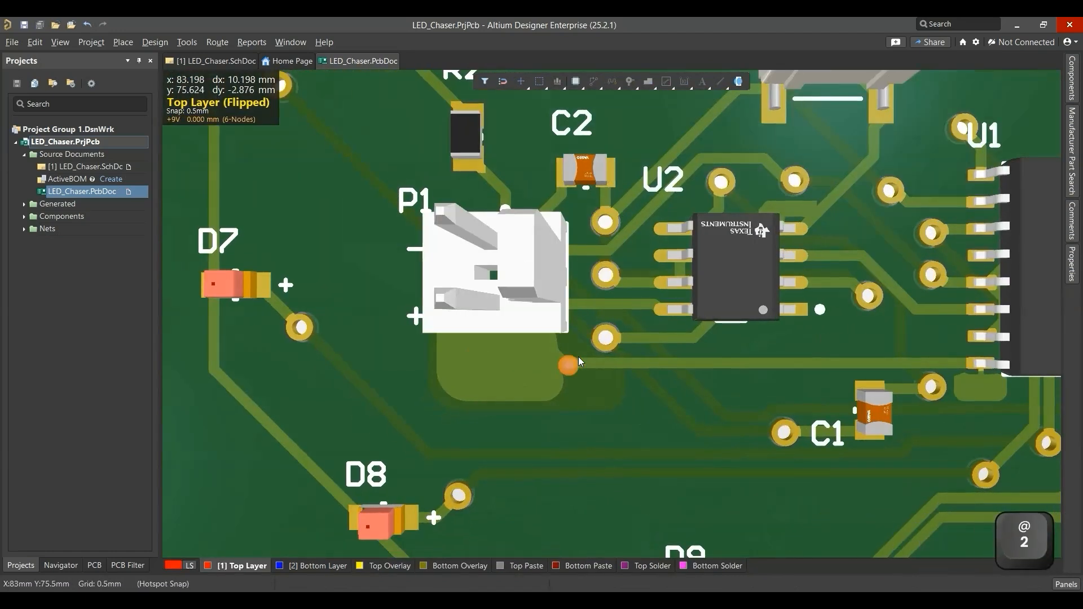
key(2)
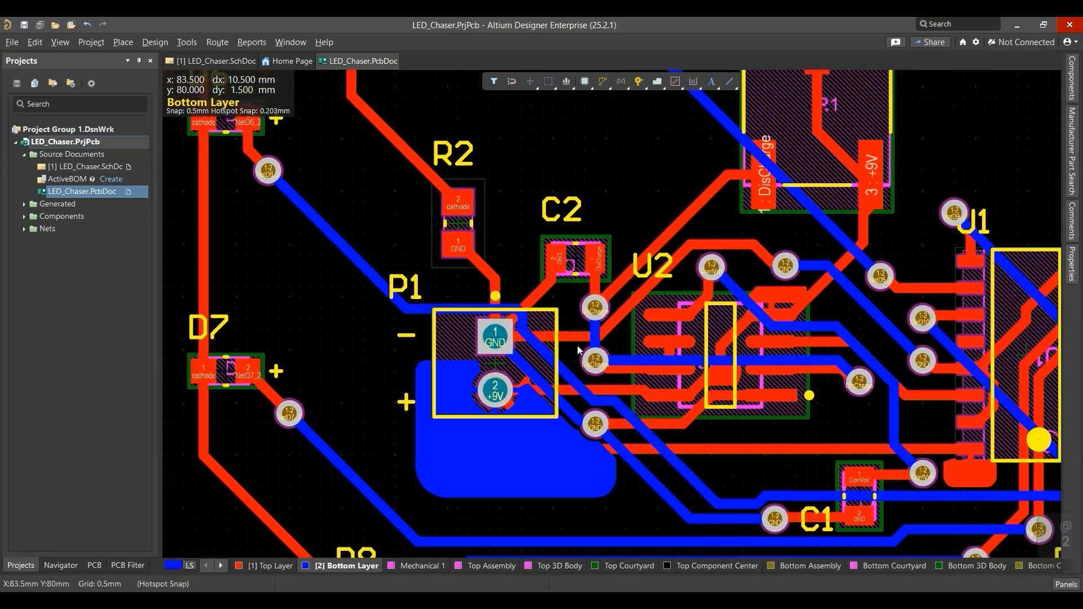
Step: Examine the routing and pours across the whole board with the Bottom Layer and Top Layer each active
right_drag(467, 268, 453, 279)
ctrl+scroll(609, 336, down, 1)
right_drag(773, 389, 555, 410)
ctrl+scroll(663, 353, down, 2)
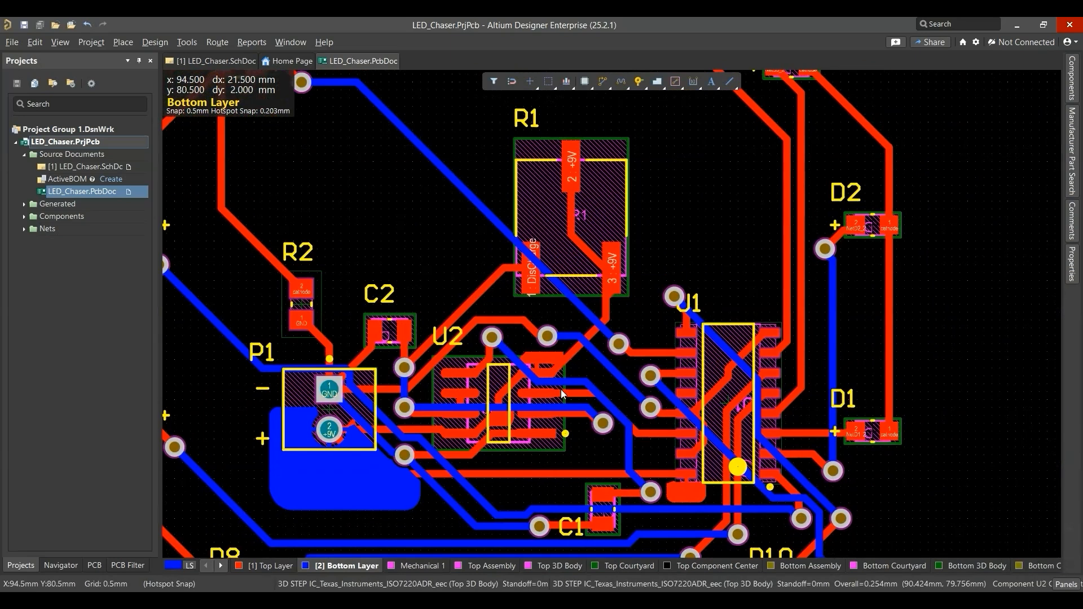
ctrl+scroll(597, 395, down, 2)
ctrl+scroll(596, 395, up, 7)
ctrl+scroll(596, 394, down, 7)
ctrl+scroll(597, 395, down, 1)
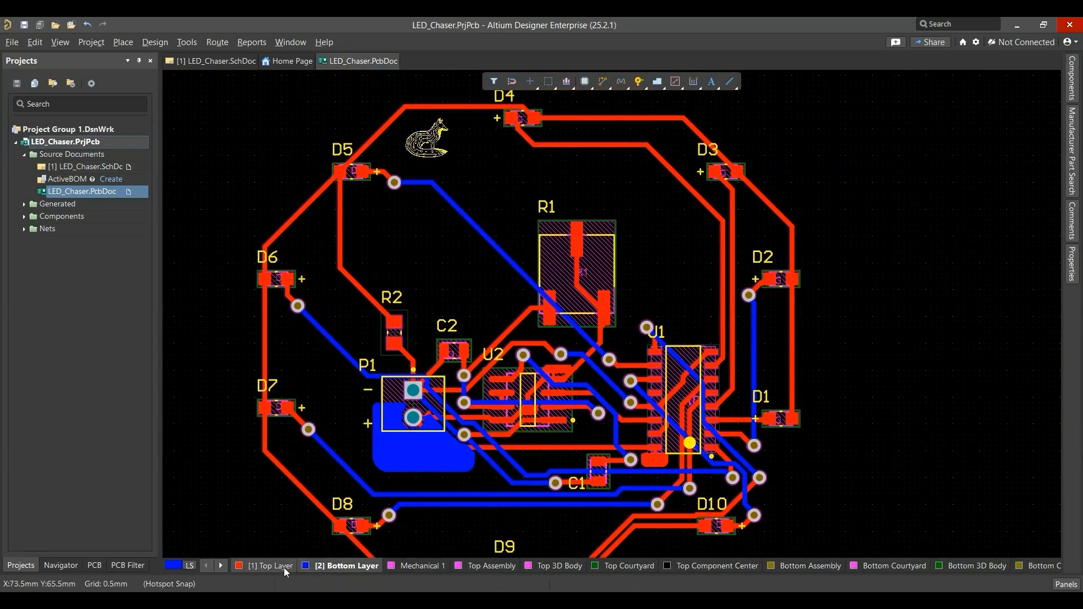
click(283, 568)
ctrl+scroll(398, 393, down, 2)
right_drag(455, 346, 462, 371)
ctrl+scroll(462, 371, down, 1)
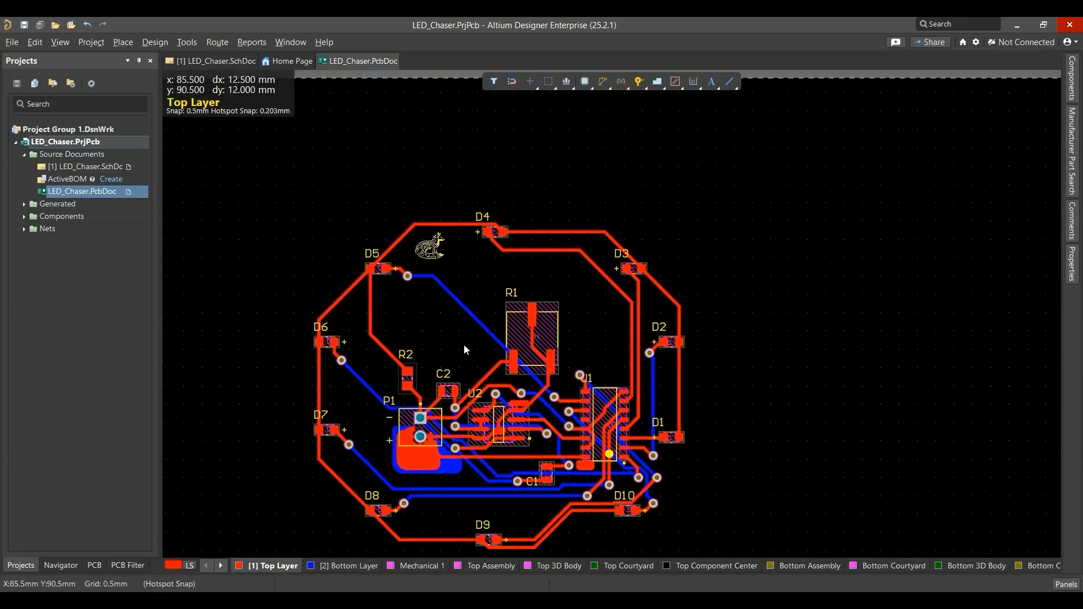
Step: Start a line outline on the Keep-Out Layer beside D2, running up past D3 with an arc for the corner
click(220, 566)
click(220, 565)
click(836, 566)
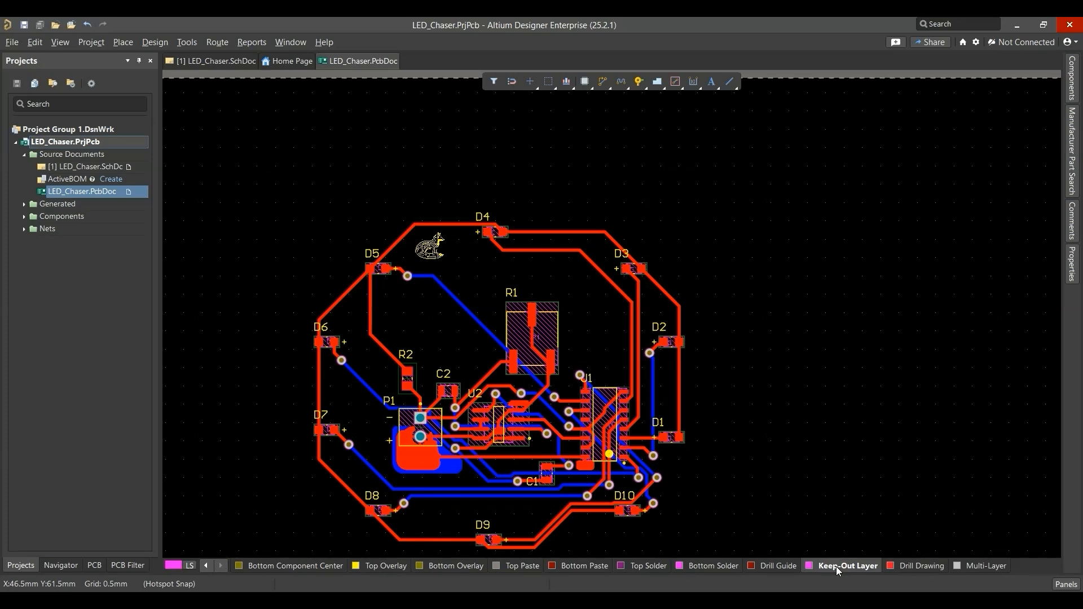
click(730, 81)
click(743, 99)
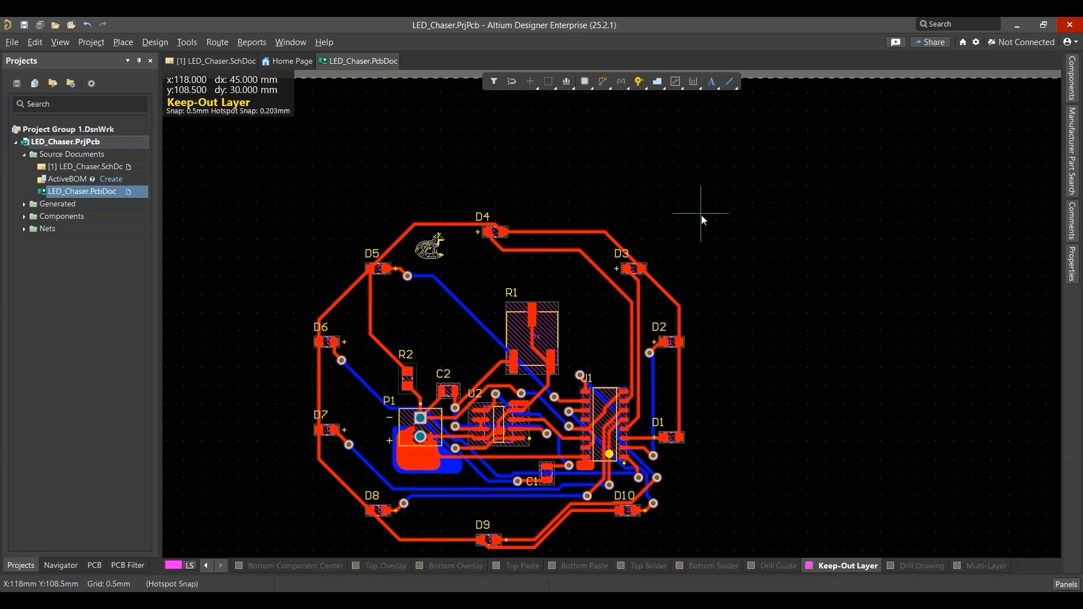
click(699, 313)
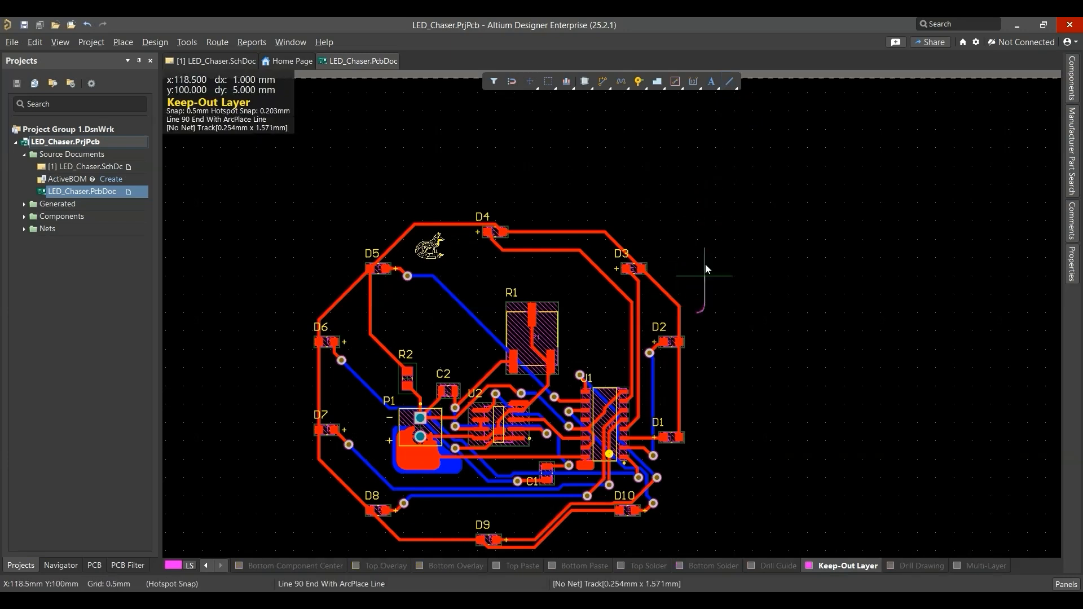
ctrl+scroll(699, 229, up, 1)
click(696, 245)
key(space)
key(space)
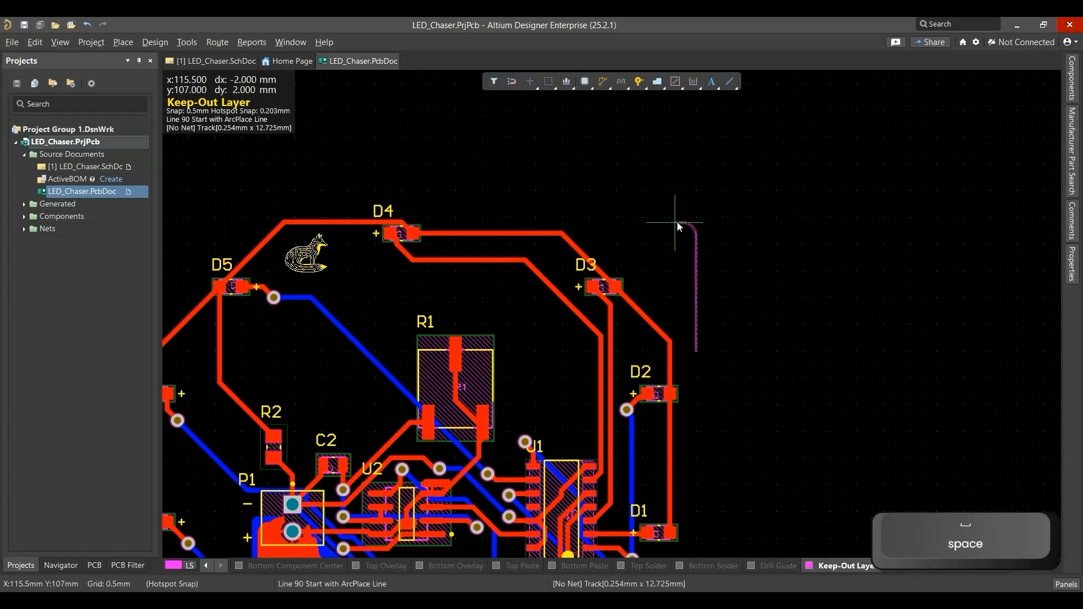
ctrl+scroll(672, 219, up, 1)
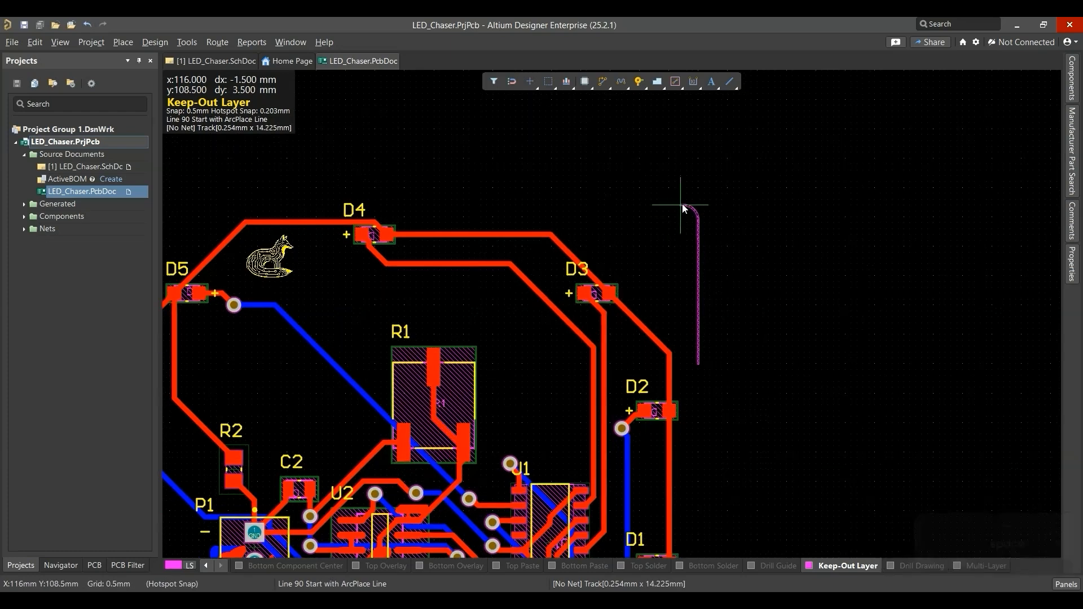
Step: Continue the keep-out outline around the LED ring with rounded corners, about 55 mm wide and 50 mm high overall
ctrl+scroll(623, 192, down, 2)
right_drag(533, 179, 662, 190)
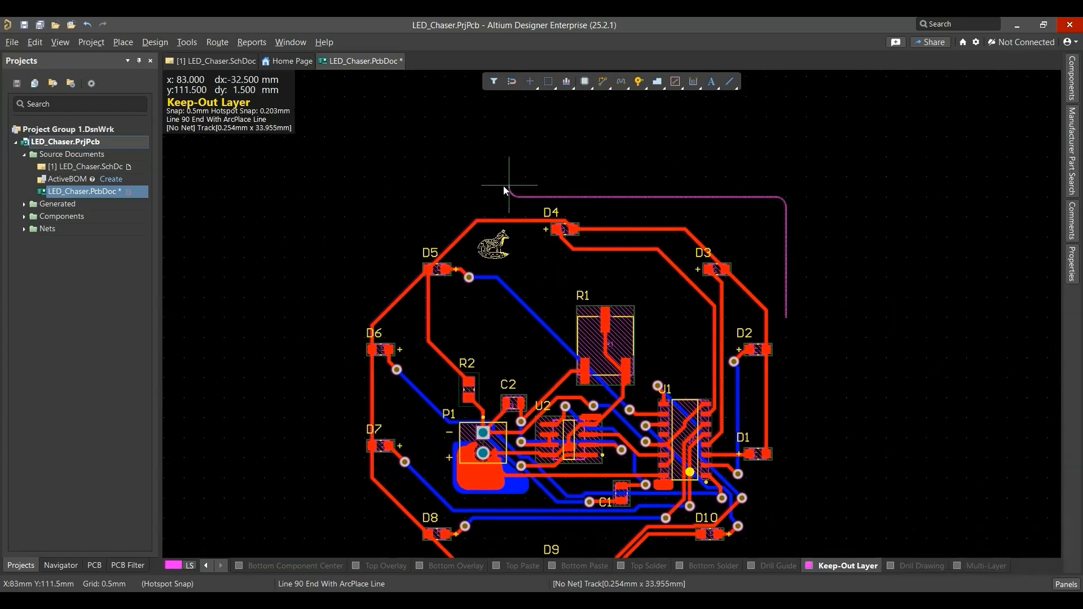
click(344, 218)
ctrl+scroll(341, 293, down, 1)
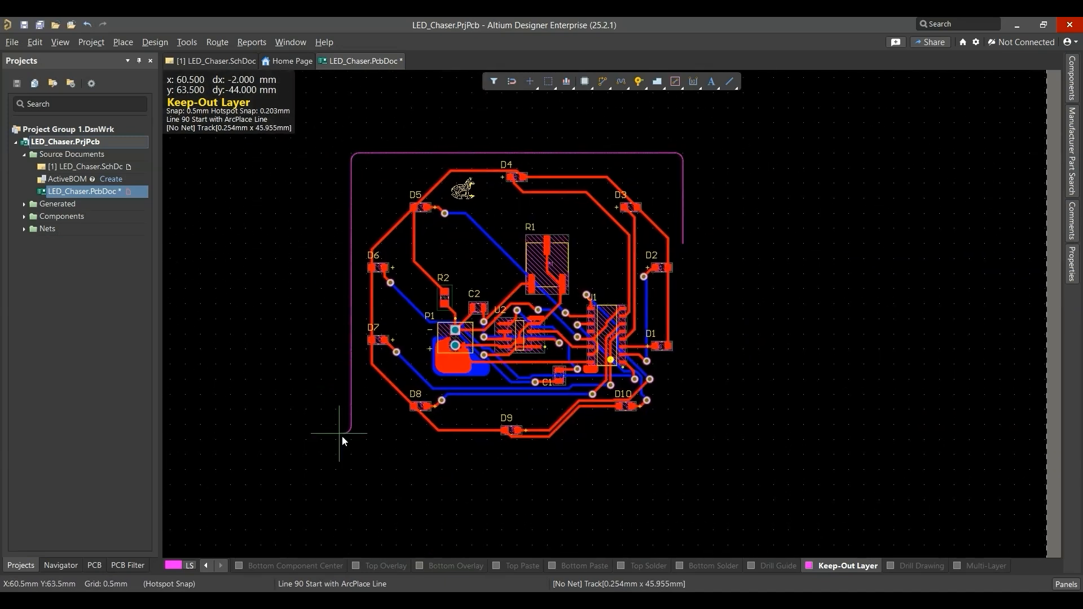
click(368, 455)
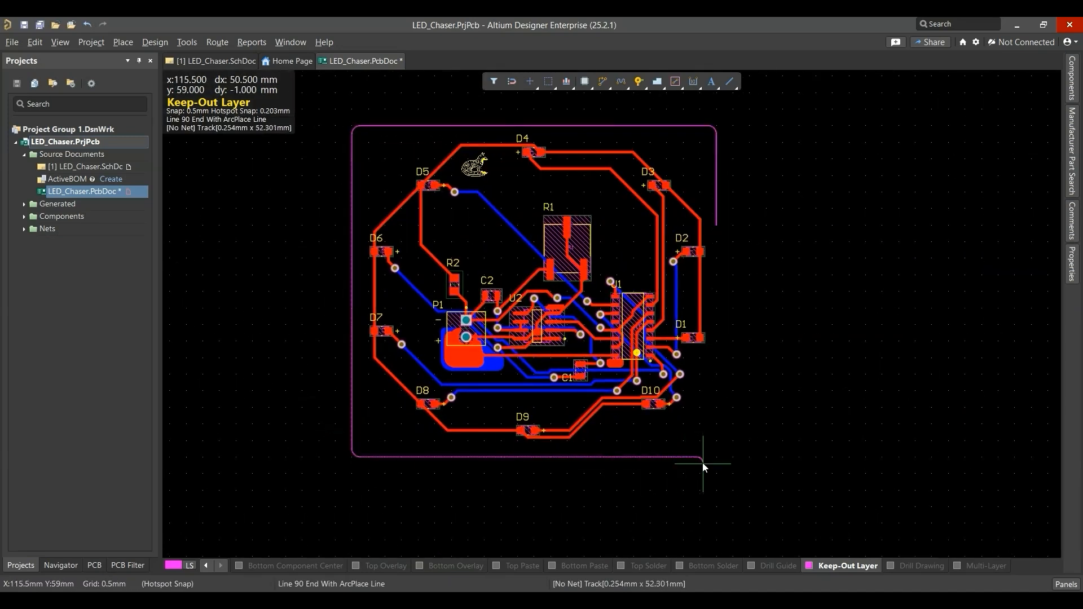
click(717, 442)
Step: Close the keep-out outline at its starting point beside D2, end line placement and save the PCB document
ctrl+scroll(719, 257, up, 3)
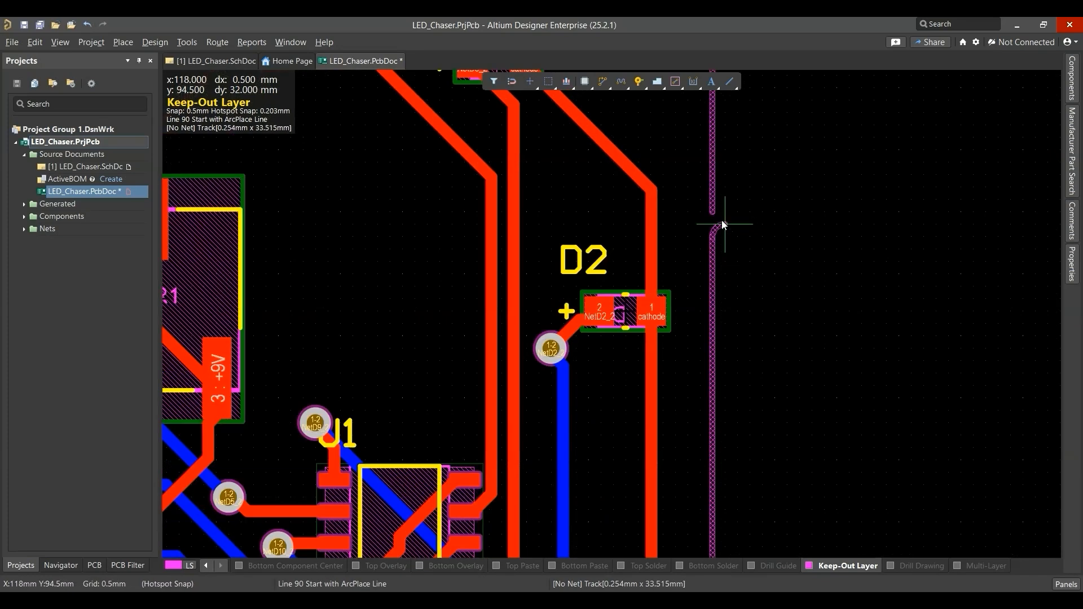
click(708, 212)
key(Escape)
right_click(765, 246)
key(Escape)
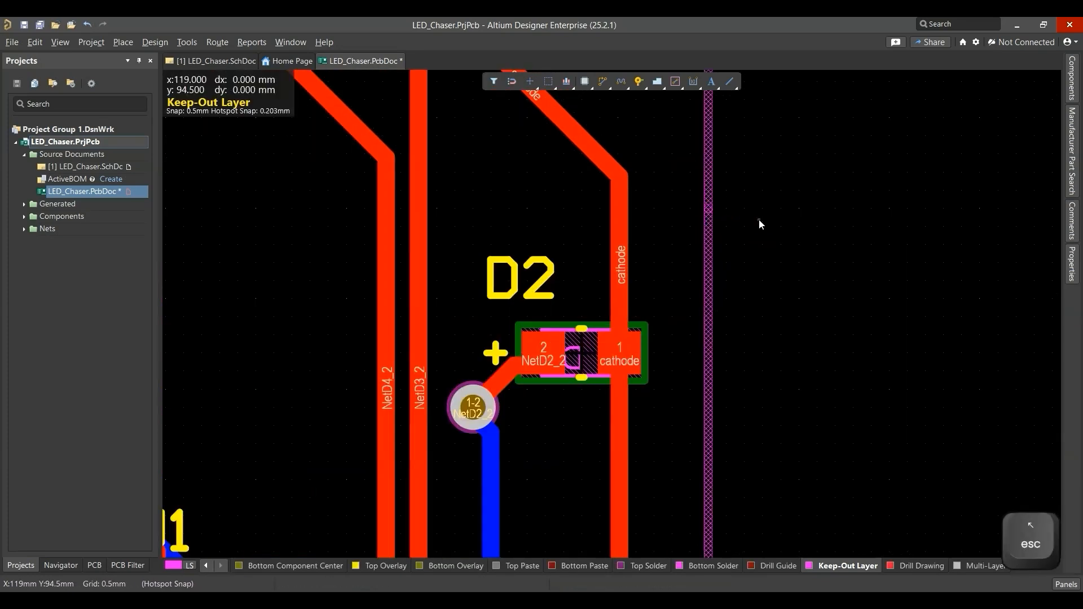
key(ctrl+s)
ctrl+scroll(759, 219, down, 6)
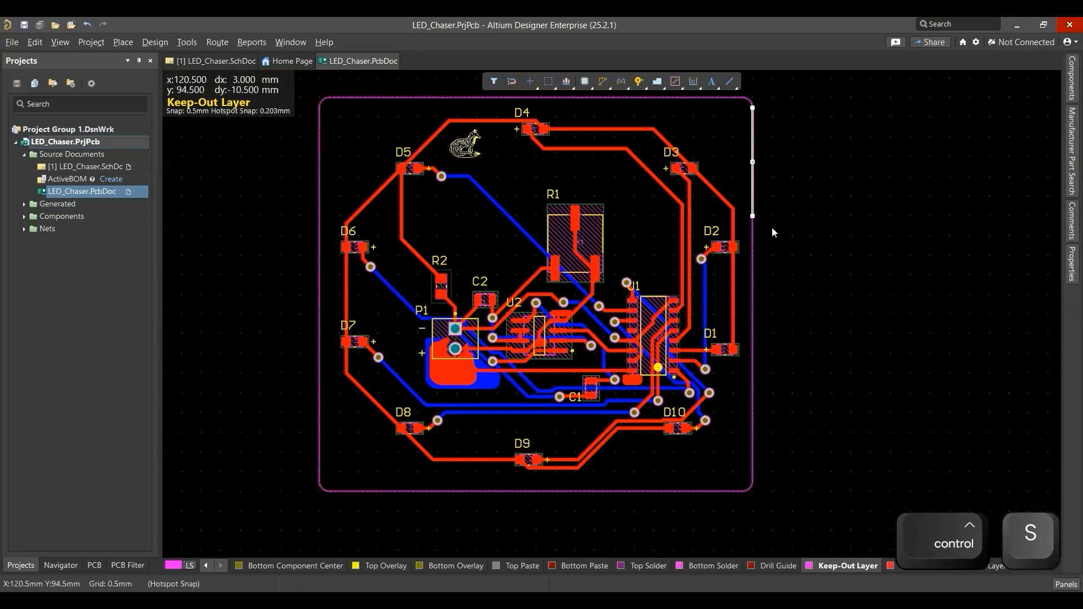
Step: Select all the straight segments and corner arcs that make up the Keep-Out Layer outline around the board
click(747, 295)
ctrl+scroll(747, 294, down, 1)
drag(790, 125, 394, 446)
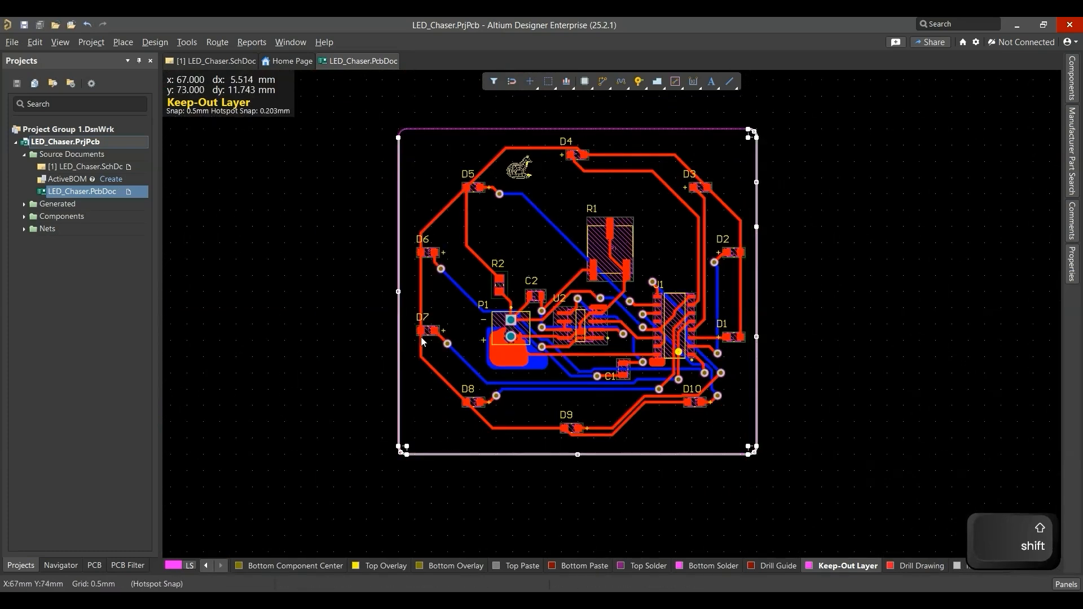
ctrl+scroll(832, 525, up, 2)
ctrl+scroll(586, 356, down, 3)
ctrl+scroll(835, 485, down, 3)
ctrl+scroll(740, 281, up, 5)
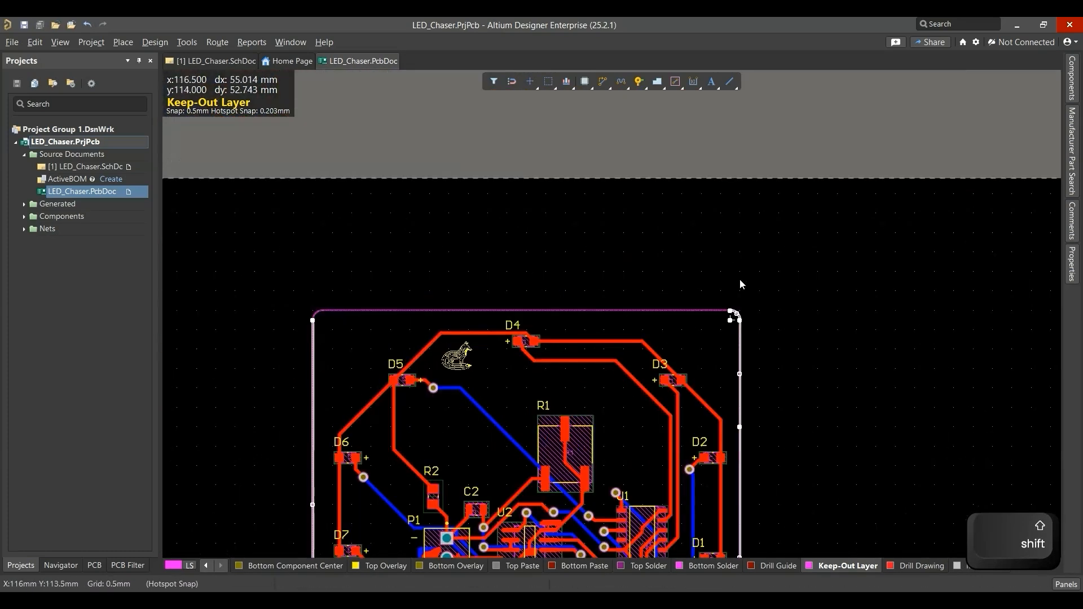
ctrl+scroll(320, 305, up, 3)
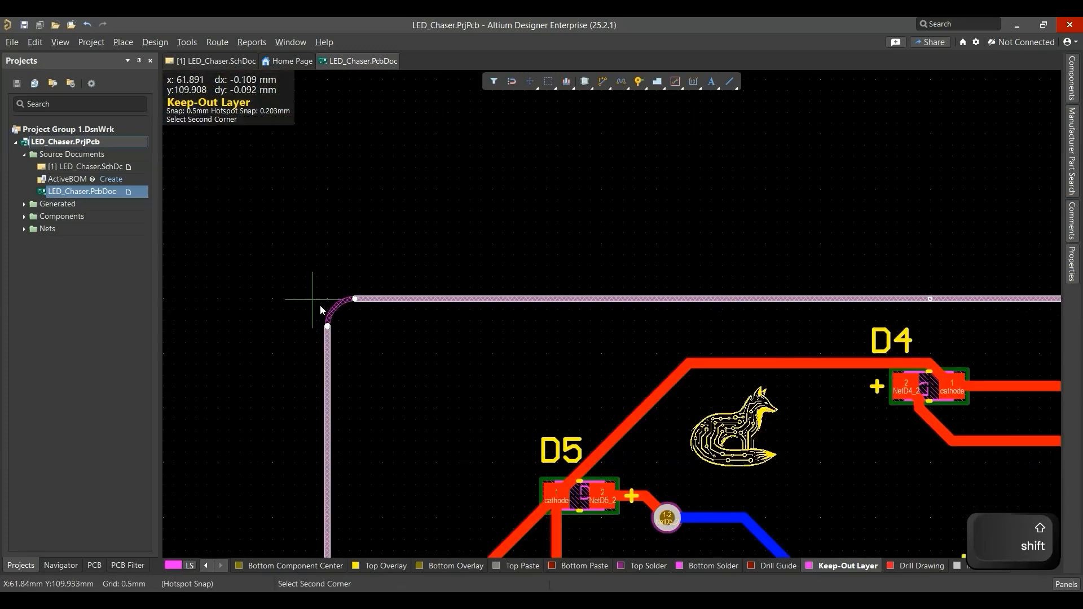
ctrl+scroll(321, 293, down, 3)
shift+scroll(513, 300, right, 5)
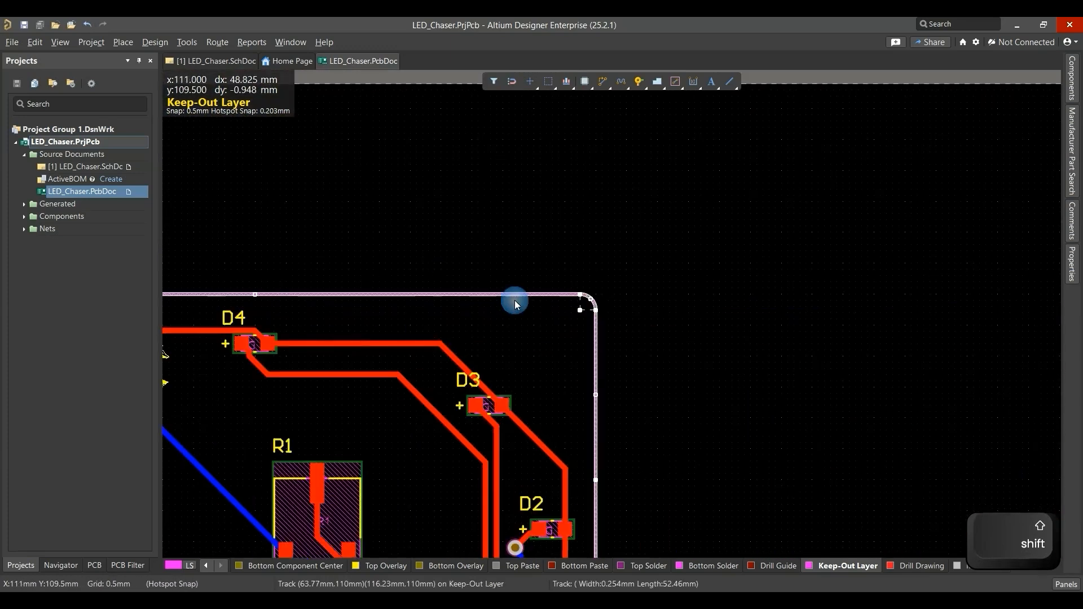
ctrl+scroll(499, 294, up, 2)
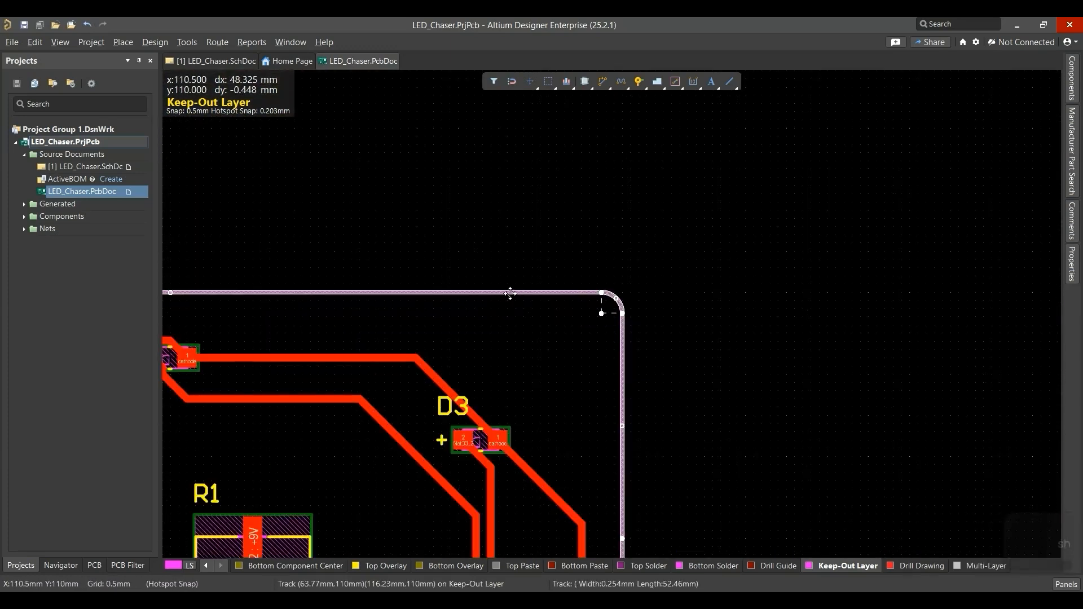
Step: Define the board shape from the selected keep-out outline and save the PCB document
right_click(512, 294)
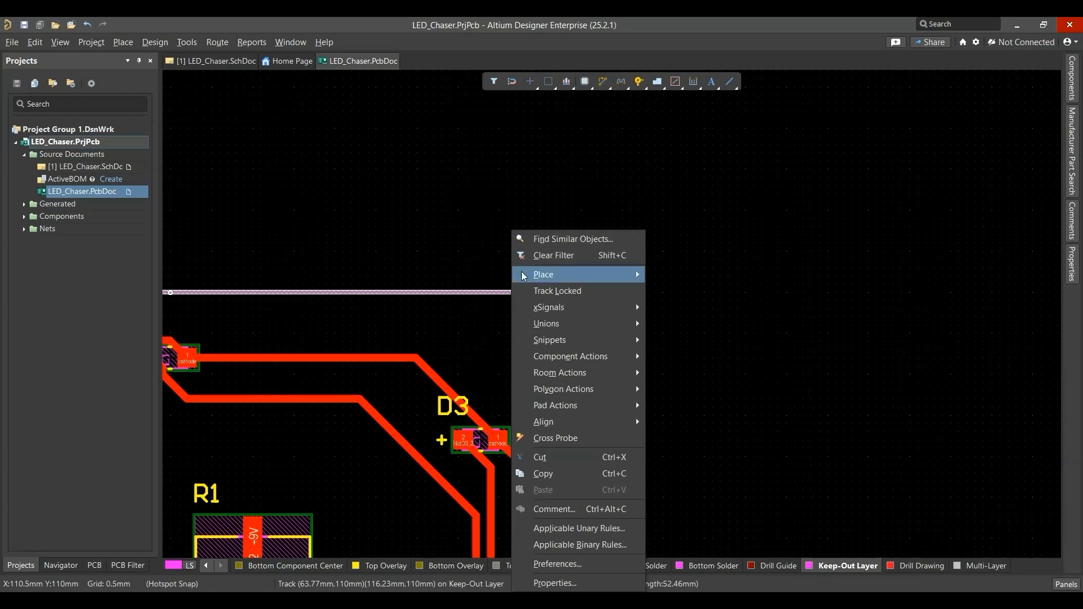
click(154, 41)
mouse_move(206, 132)
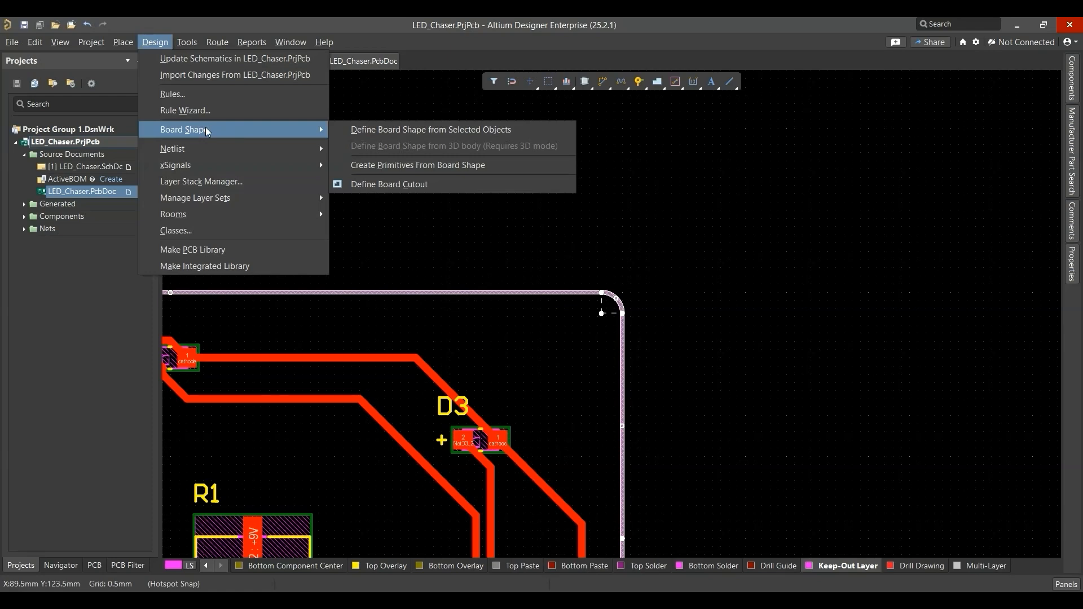
click(424, 130)
ctrl+scroll(537, 313, down, 5)
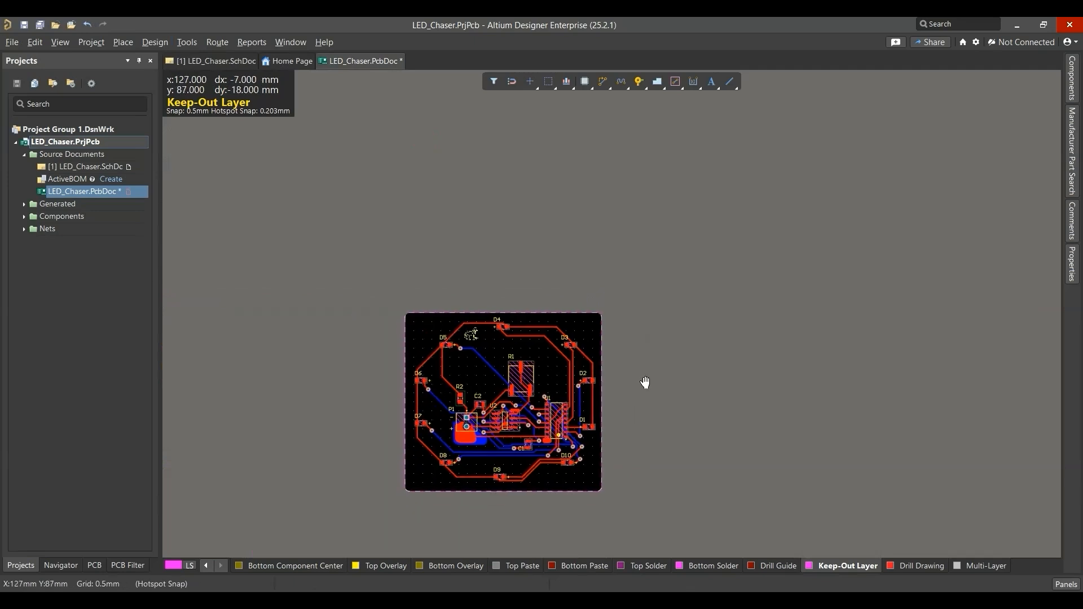
ctrl+scroll(565, 385, up, 3)
key(ctrl+s)
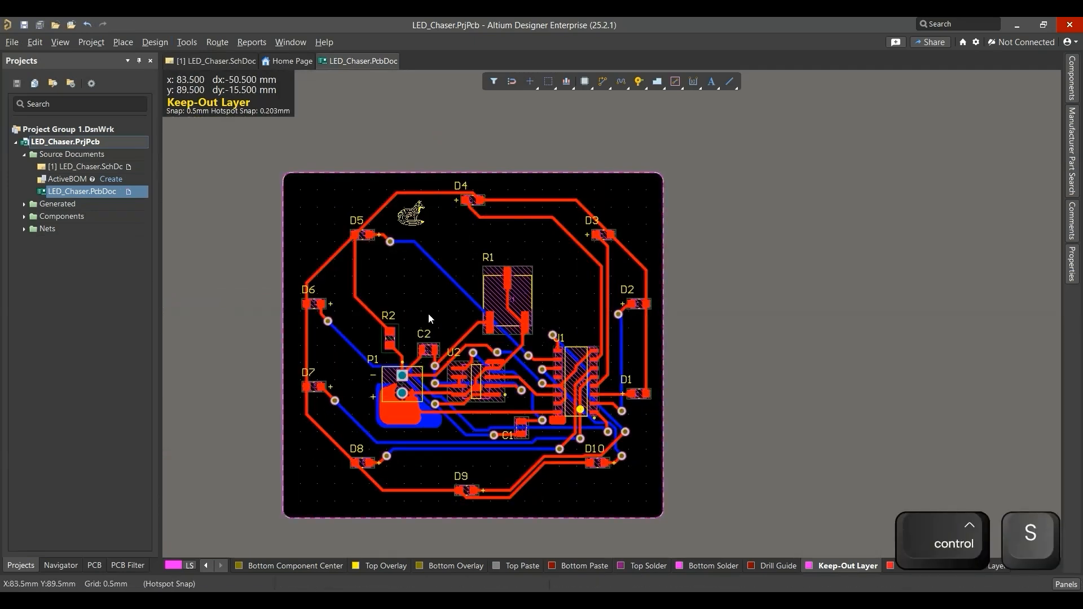
Step: Inspect the trimmed board with its components in the 3D view, then return to the 2D layout
key(3)
ctrl+scroll(519, 311, down, 5)
scroll(577, 306, up, 1)
ctrl+scroll(563, 309, up, 3)
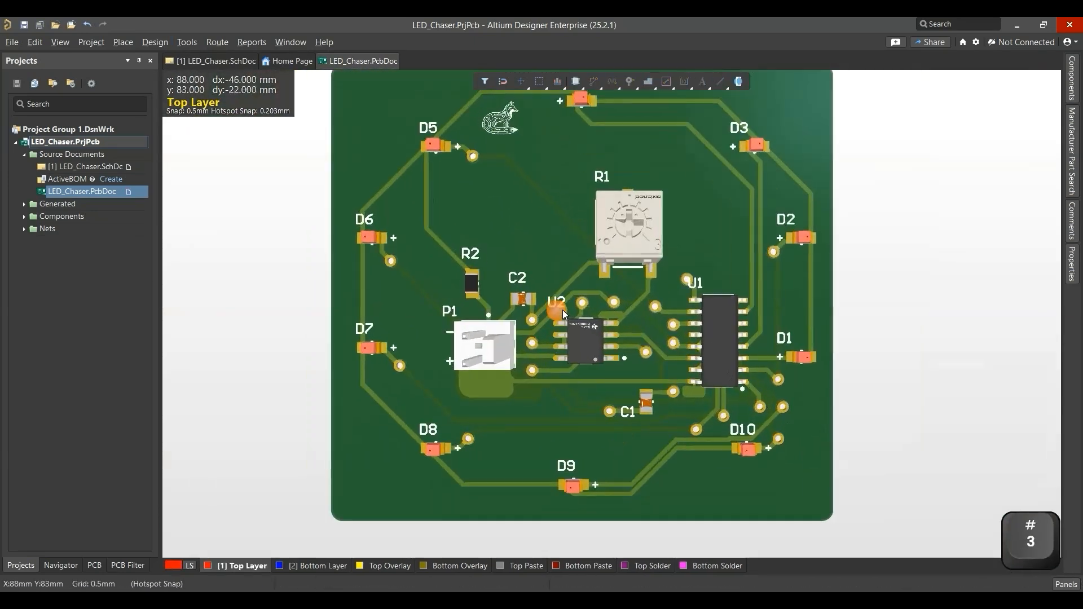
key(ctrl+f)
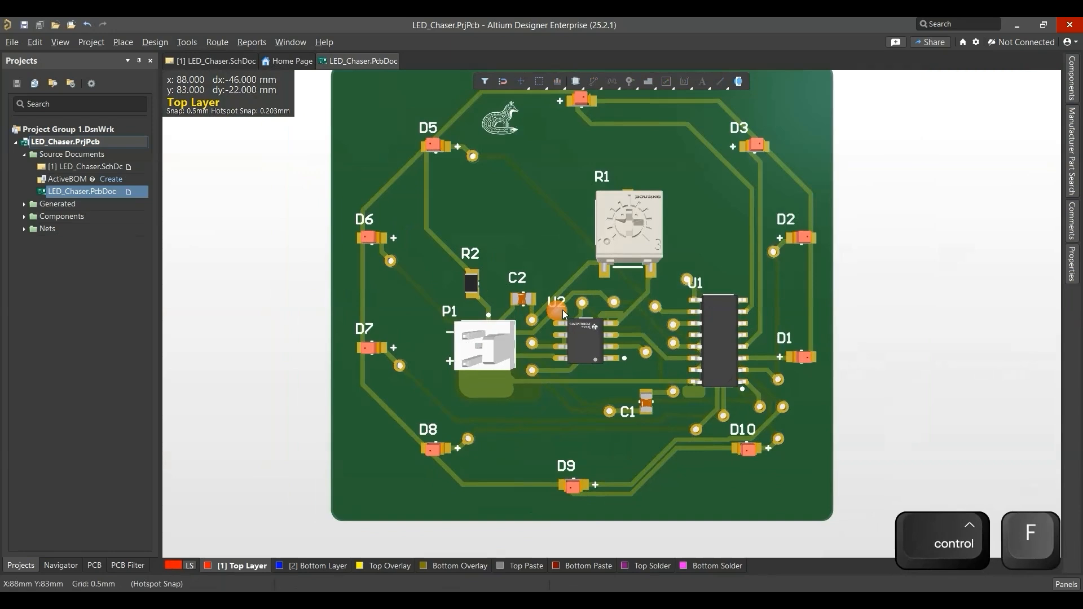
key(2)
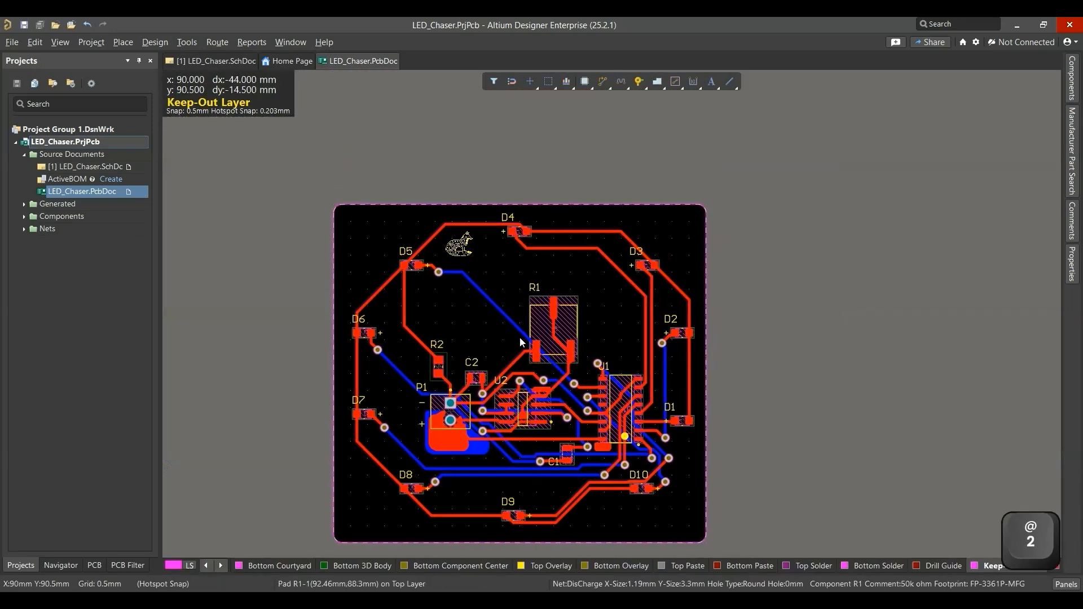
Step: Start a polygon pour on the board and set the snap grid to 1 mm
ctrl+scroll(416, 287, up, 1)
right_drag(415, 281, 418, 297)
key(p)
key(g)
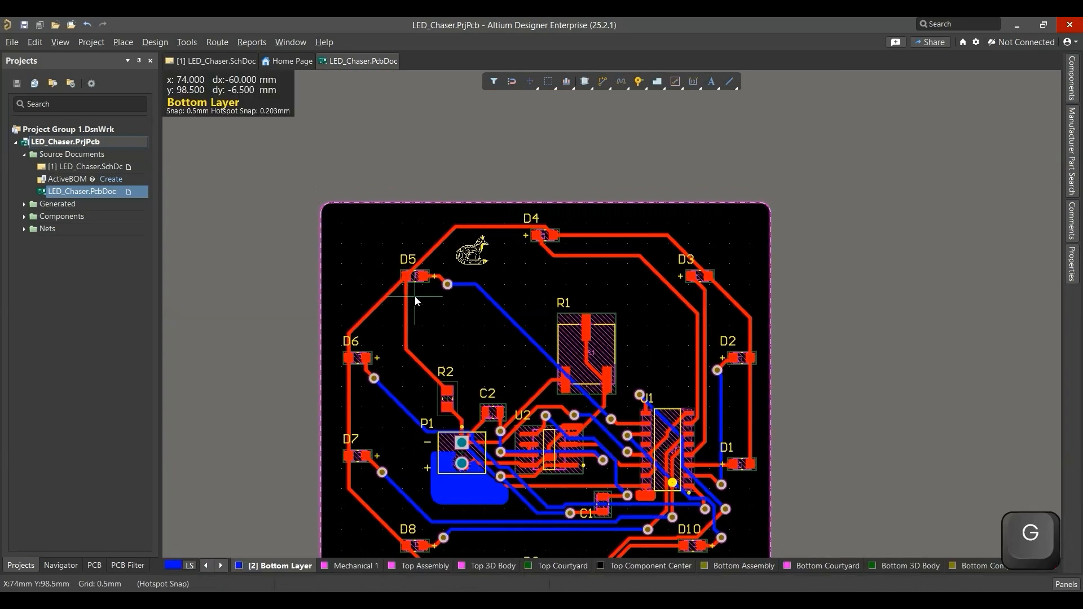
ctrl+scroll(333, 219, up, 2)
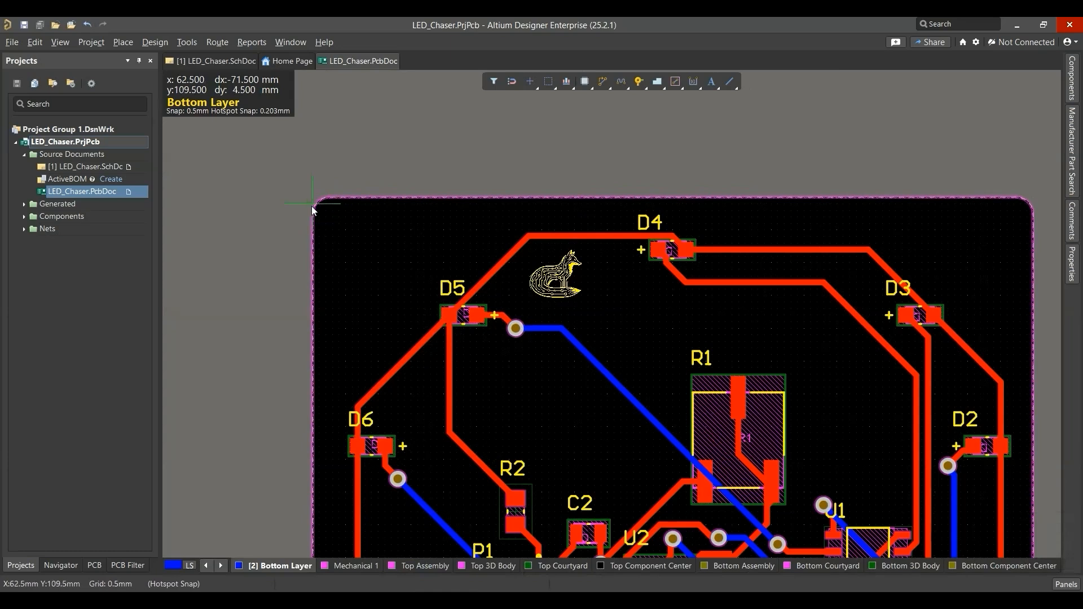
key(g)
click(364, 342)
key(g)
click(373, 431)
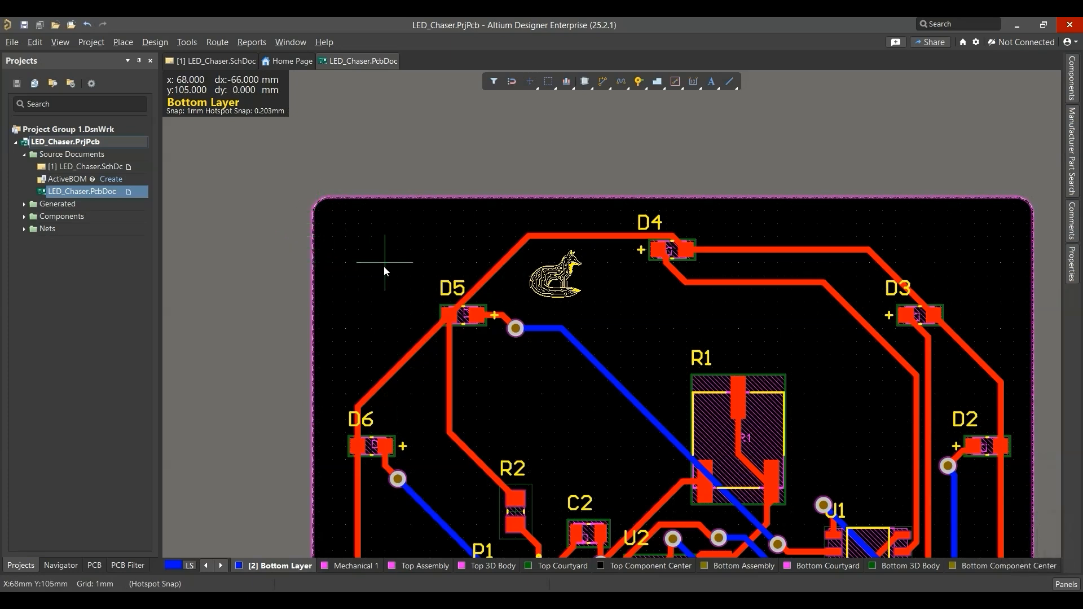
Step: Outline the polygon pour from the corner near D5 around the central circuitry, about 45 mm wide and 40 mm high
key(ctrl+w)
ctrl+scroll(384, 267, down, 2)
key(space)
ctrl+scroll(387, 418, down, 2)
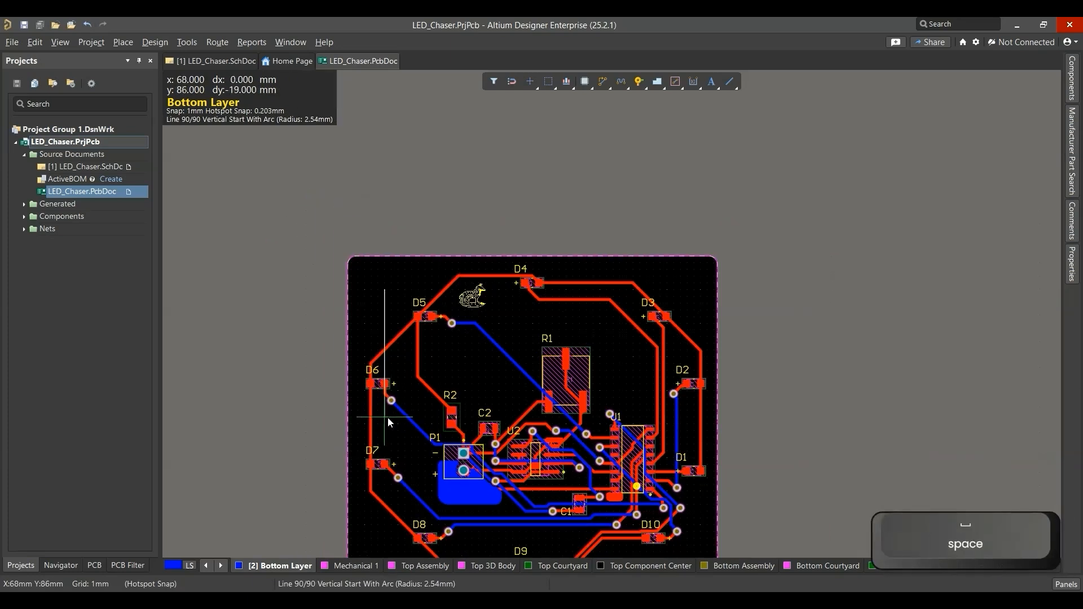
ctrl+scroll(372, 468, up, 4)
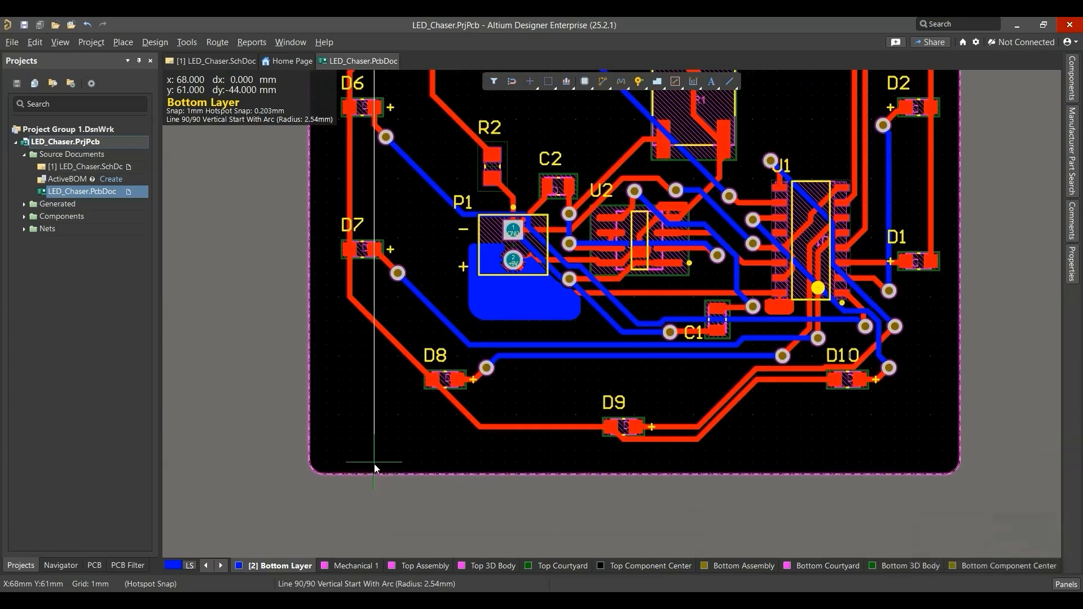
click(378, 412)
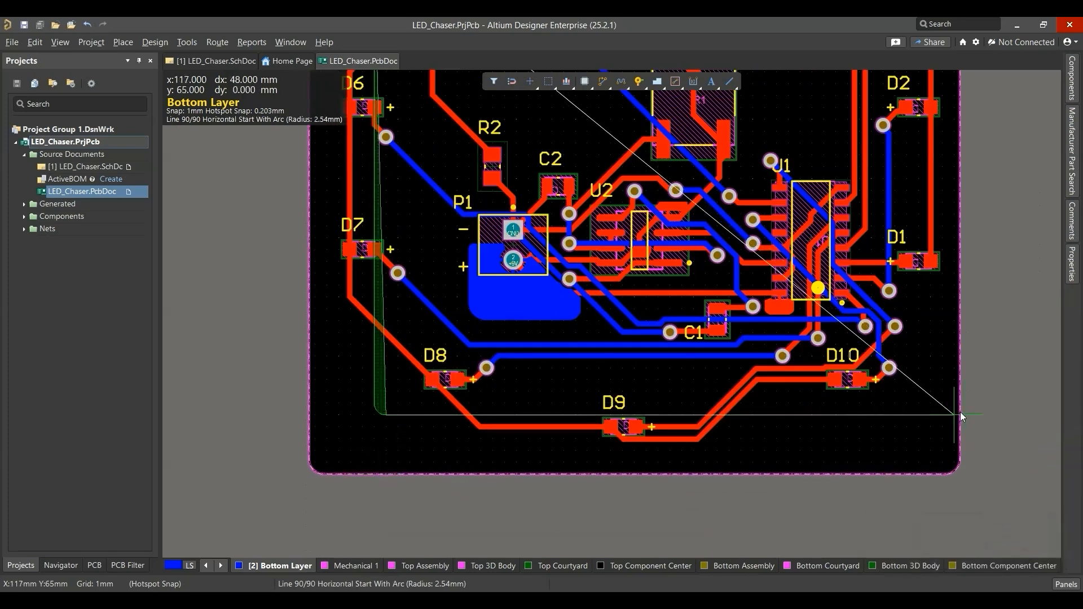
click(909, 404)
ctrl+scroll(877, 203, down, 2)
ctrl+scroll(878, 189, up, 2)
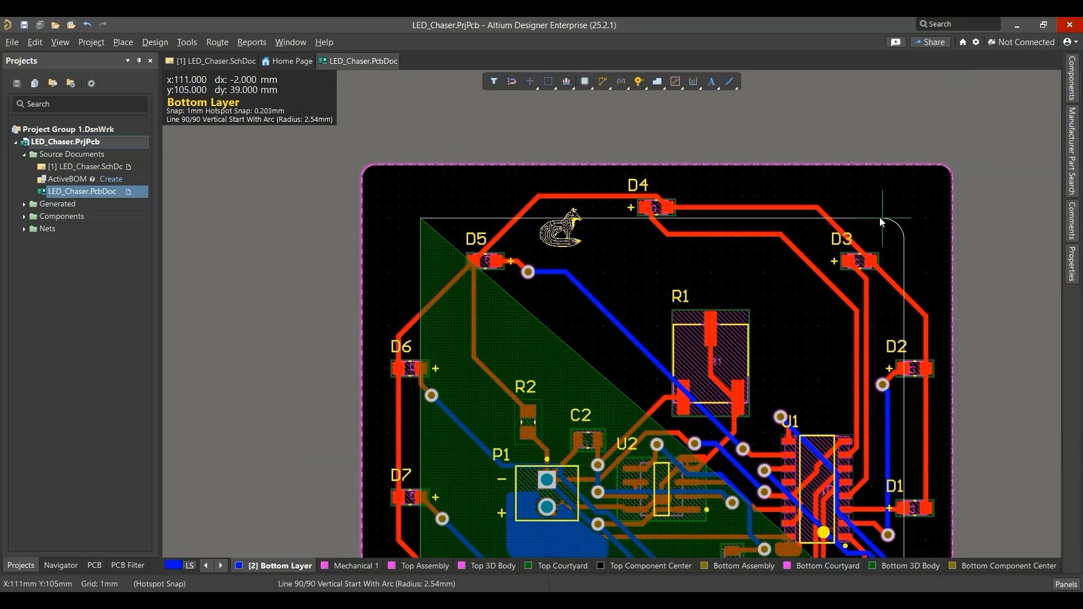
click(879, 218)
Step: Assign the polygon pour to the GND net on the Top Layer, keeping the solid fill
key(Tab)
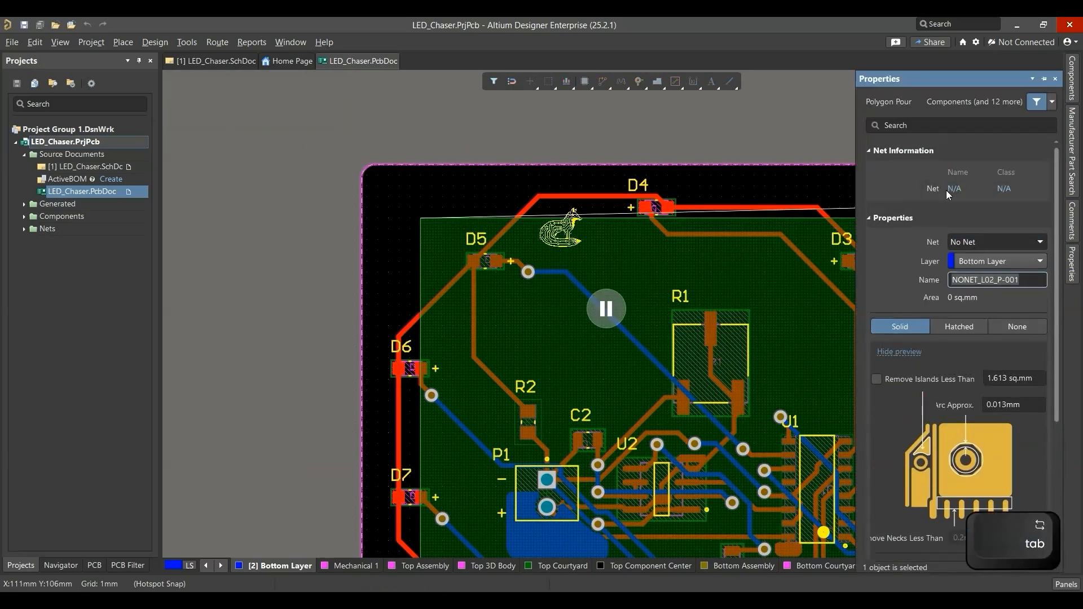
click(1036, 243)
click(973, 329)
click(1040, 261)
click(968, 293)
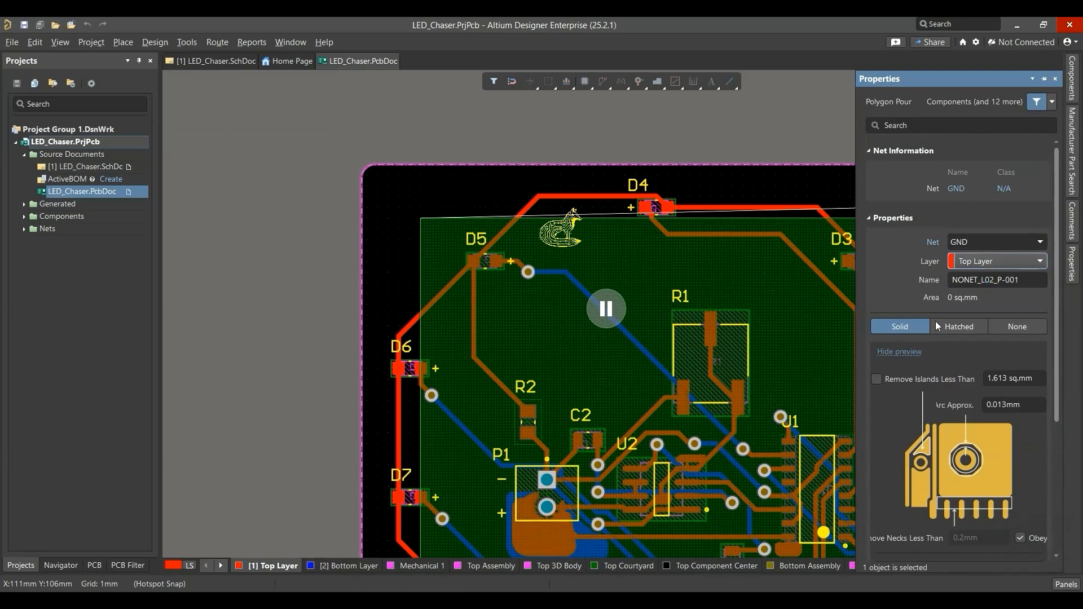
scroll(903, 354, down, 1)
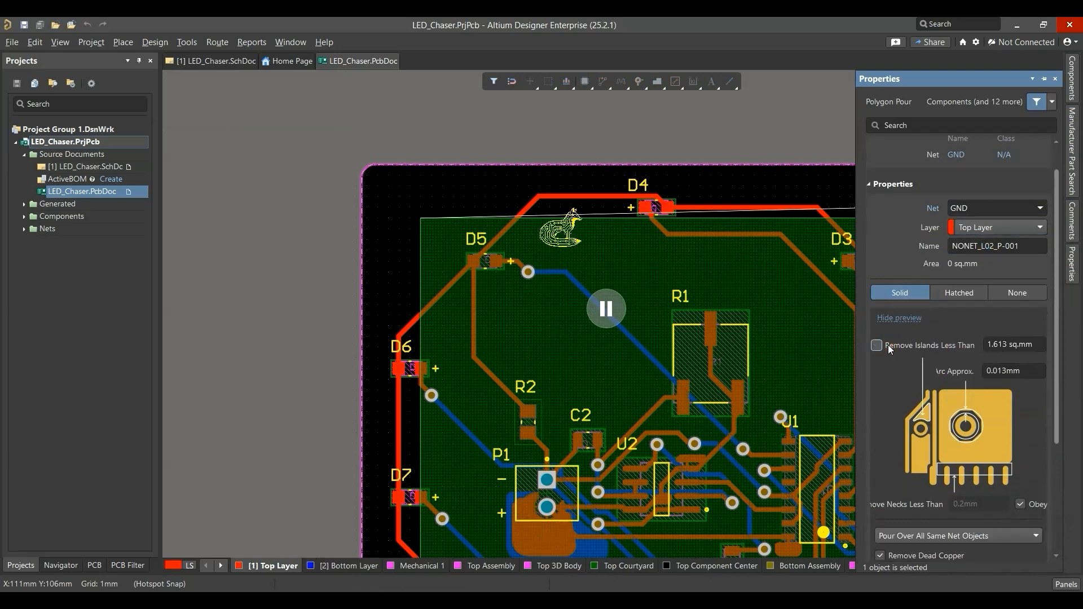
scroll(893, 414, down, 4)
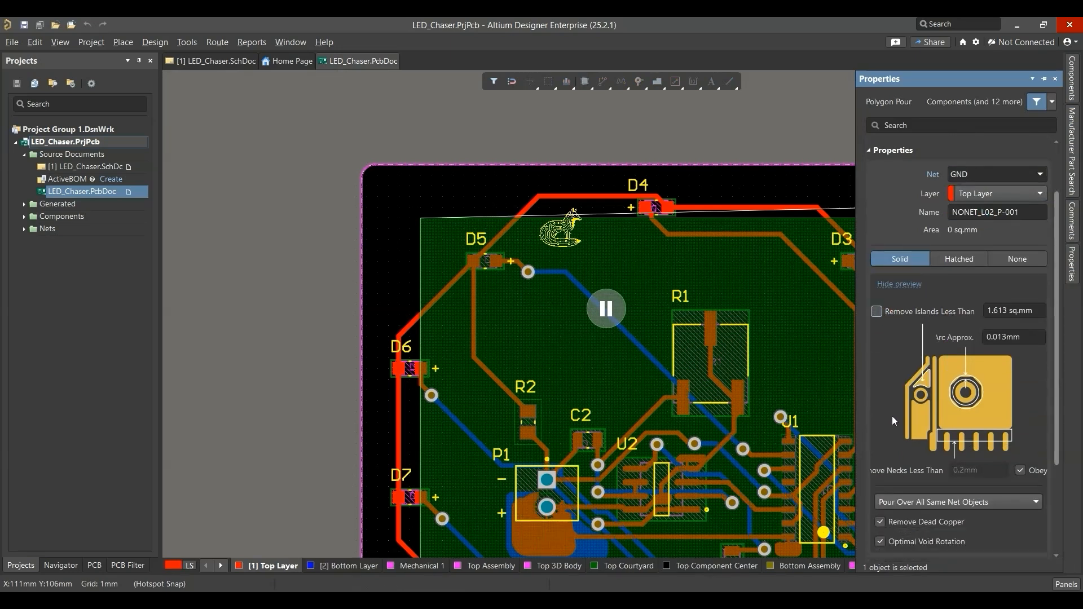
scroll(966, 441, up, 2)
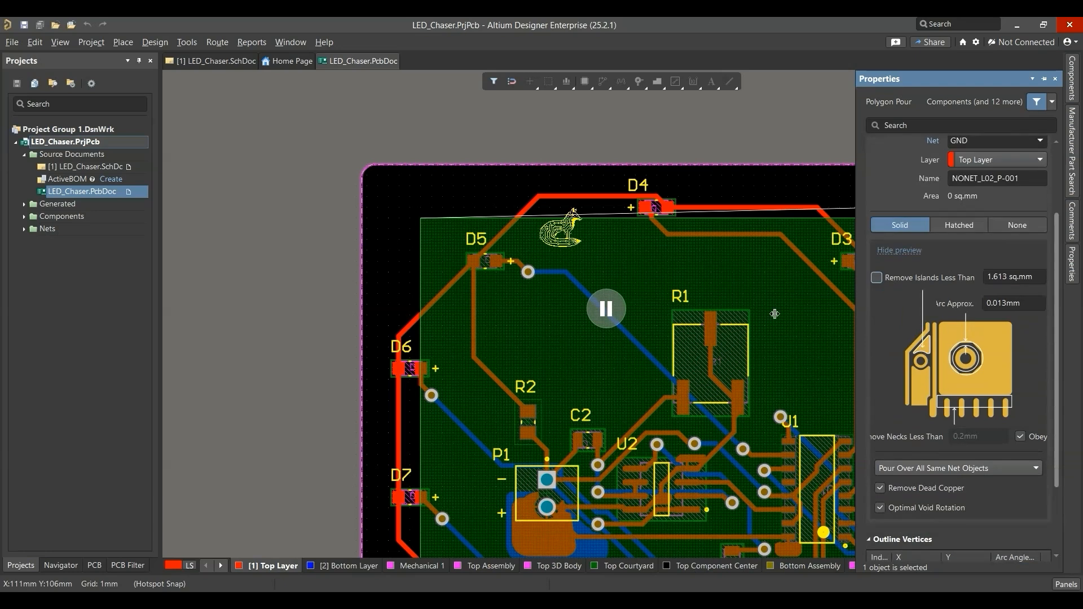
Step: Finish the Top Layer GND polygon so that it pours, and deselect it
click(606, 309)
right_click(751, 191)
ctrl+scroll(754, 186, down, 4)
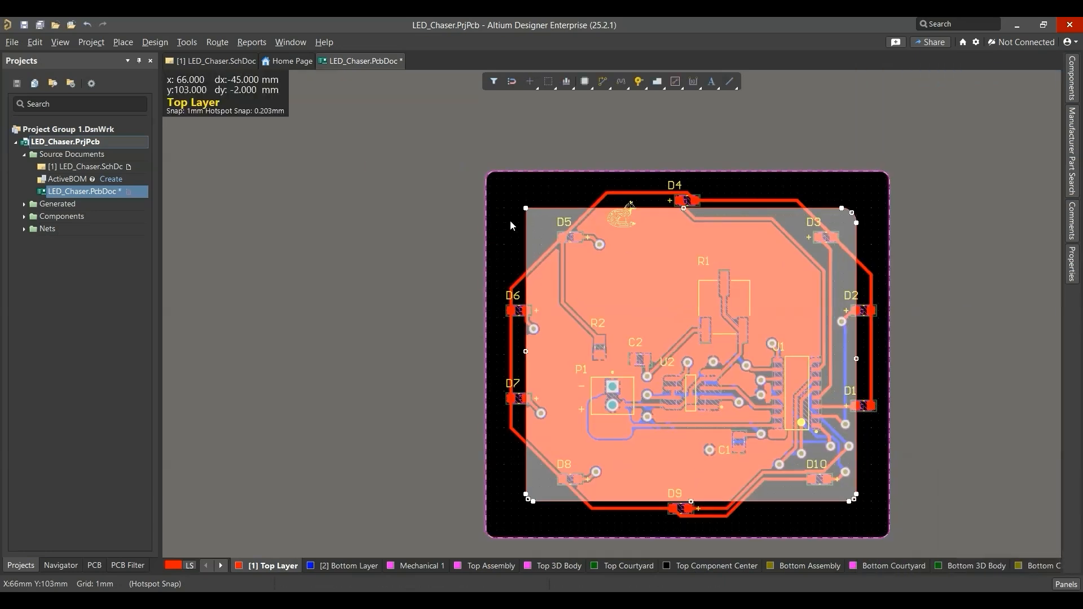
click(504, 226)
ctrl+scroll(504, 226, down, 1)
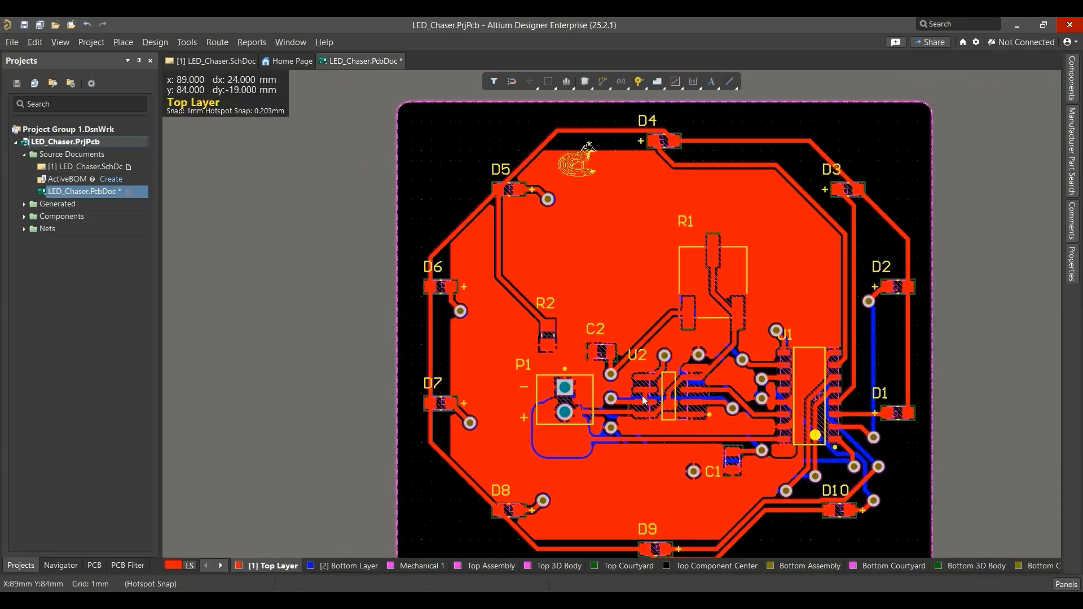
Step: Save the PCB document and check the GND pour in the 3D view before returning to 2D
key(3)
key(ctrl+s)
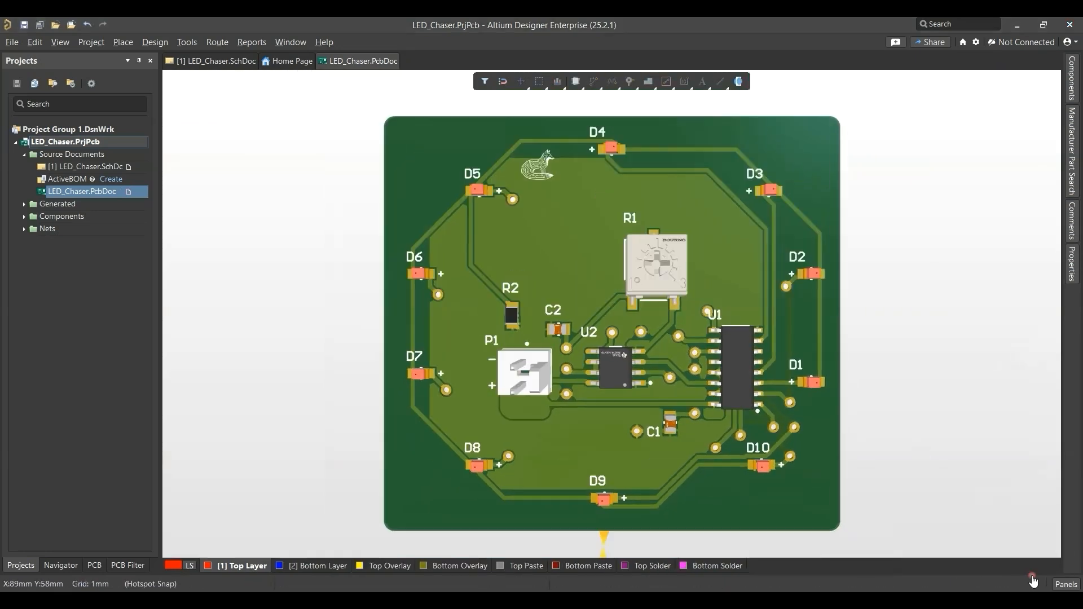
click(701, 465)
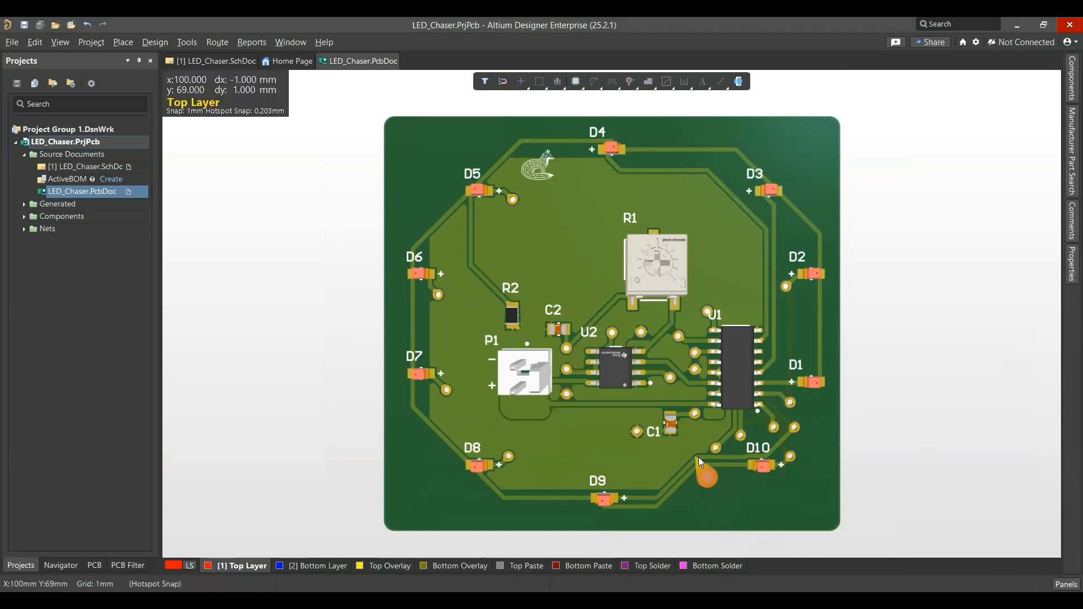
key(2)
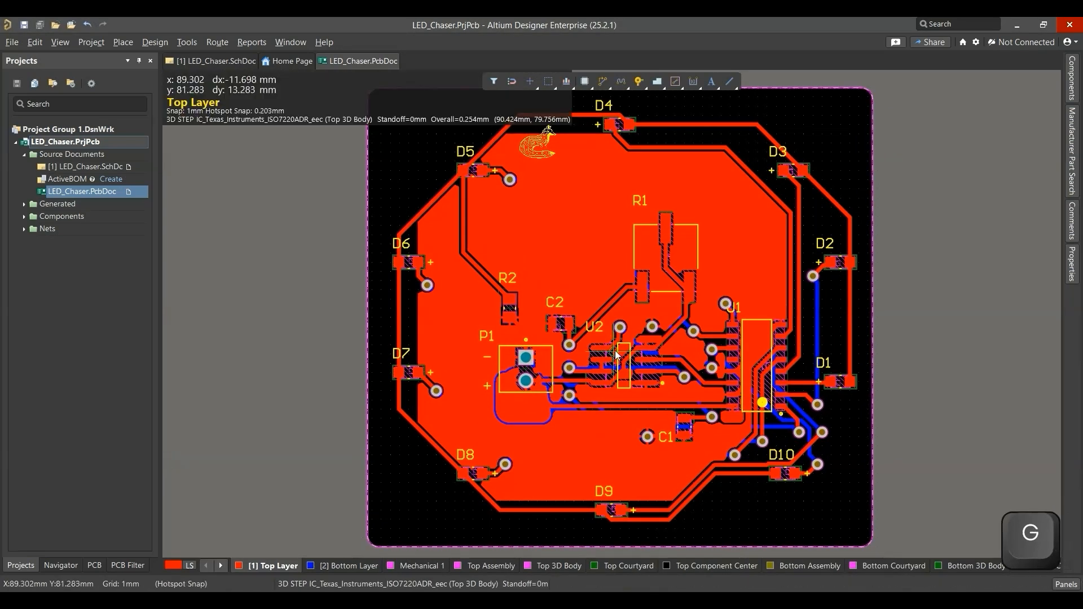
Step: Set up a second solid polygon pour on the Bottom Layer with the GND net
key(Tab)
click(986, 160)
click(988, 192)
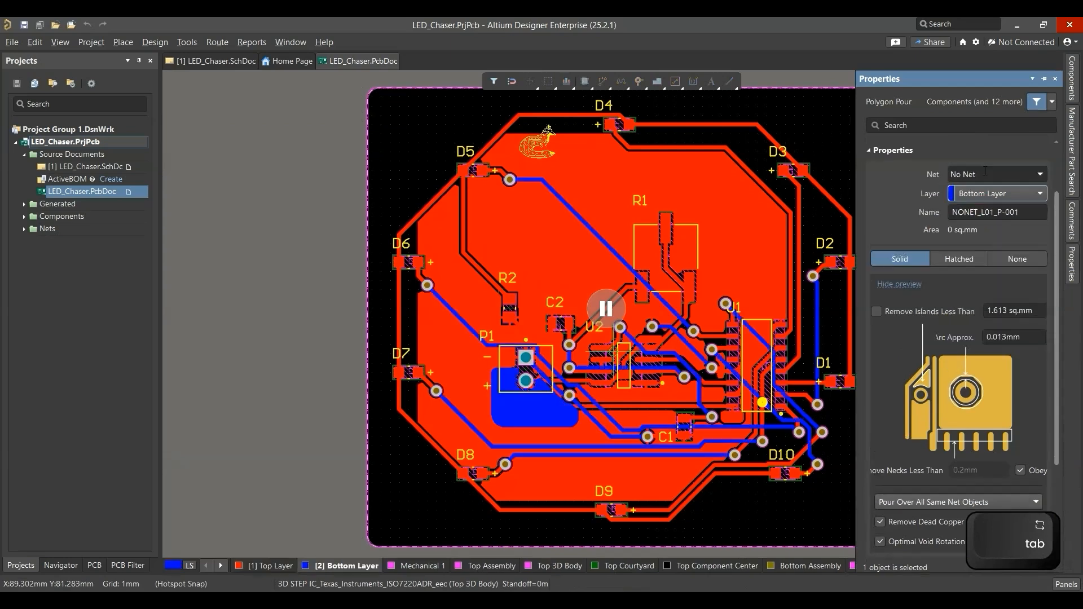
click(1017, 175)
click(975, 260)
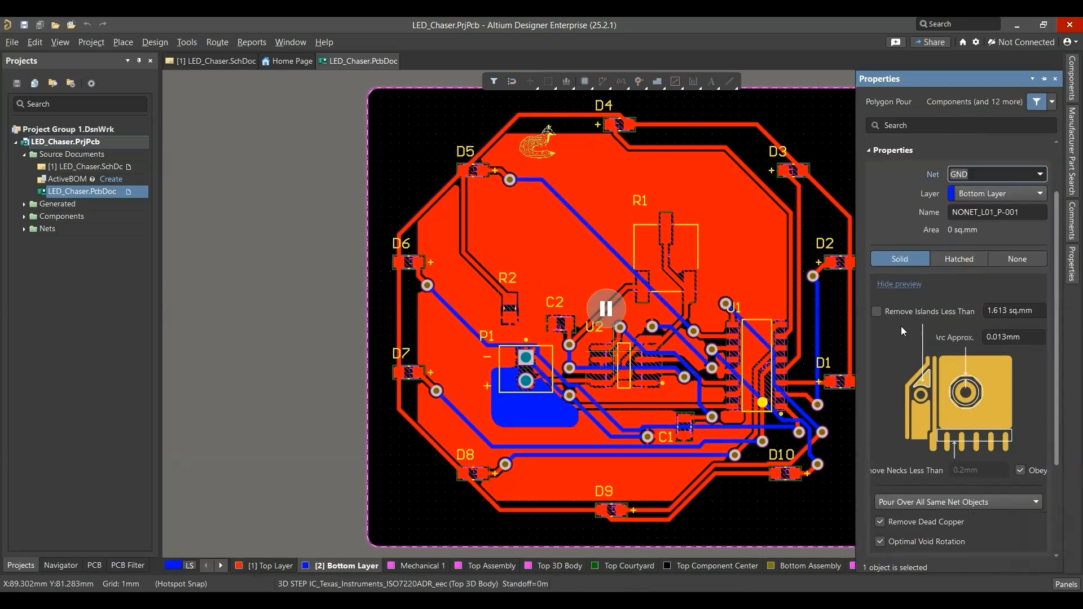
click(892, 313)
click(892, 314)
scroll(892, 327, down, 1)
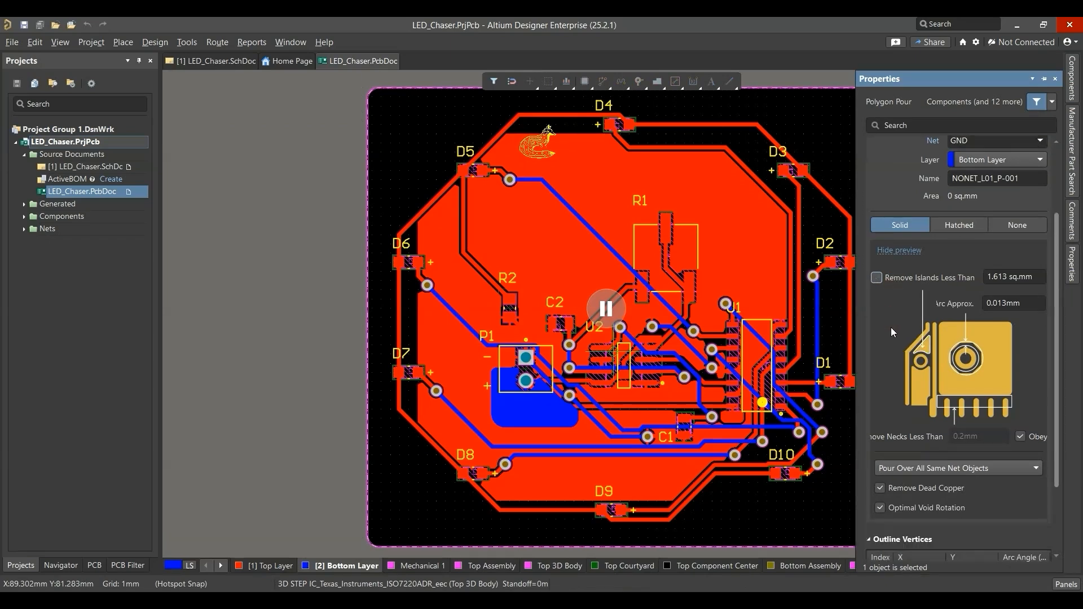
Step: Draw the Bottom Layer GND polygon as a rectangle about 46 by 40 mm over the circuit area and finish it
ctrl+scroll(530, 274, down, 2)
right_drag(533, 388, 535, 457)
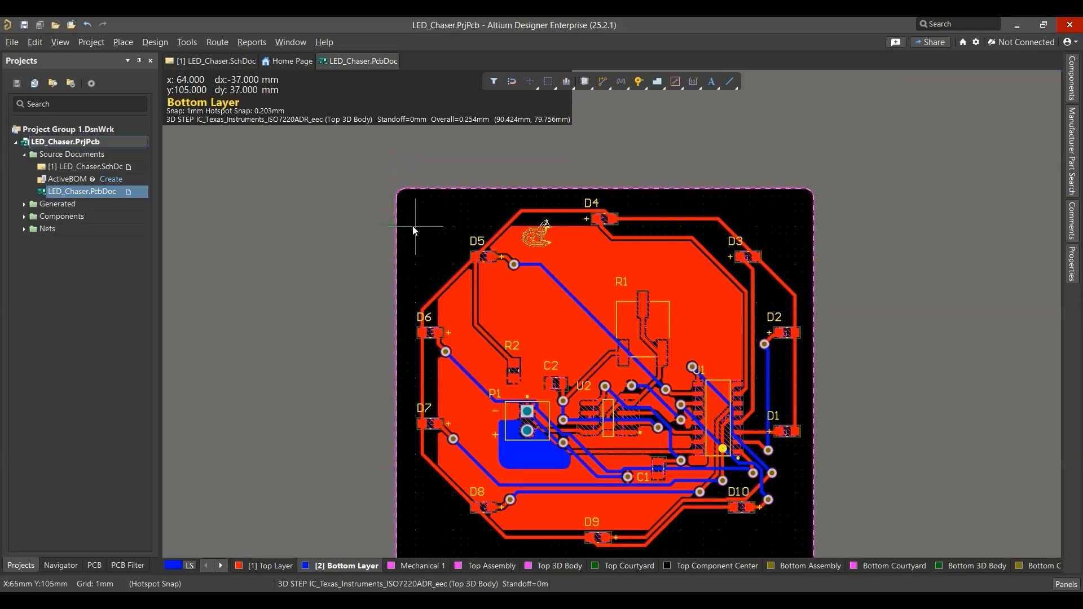
key(p)
key(l)
click(429, 231)
ctrl+scroll(435, 263, down, 2)
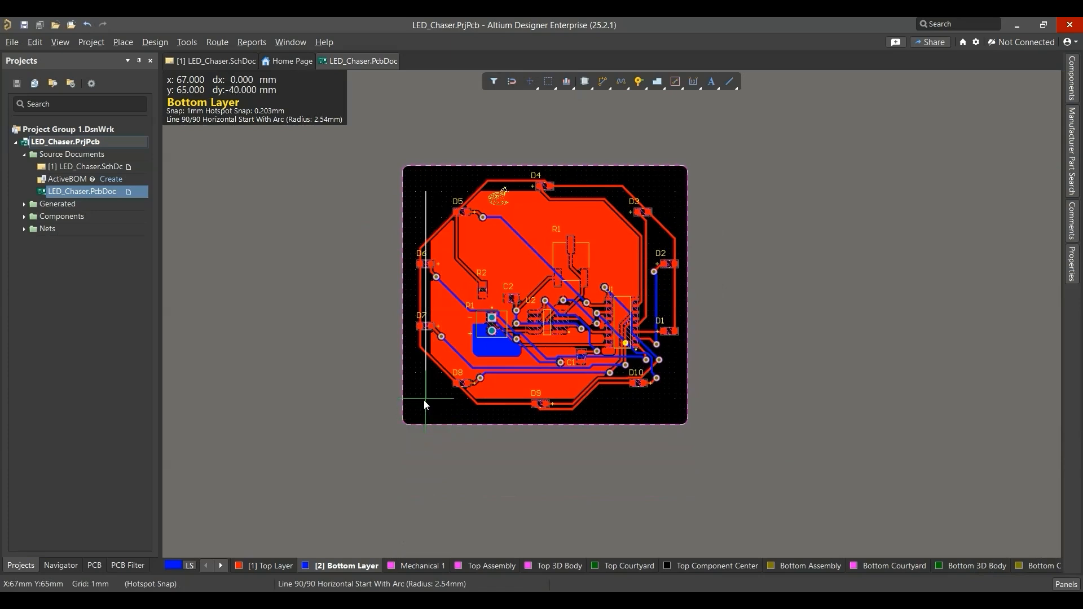
key(space)
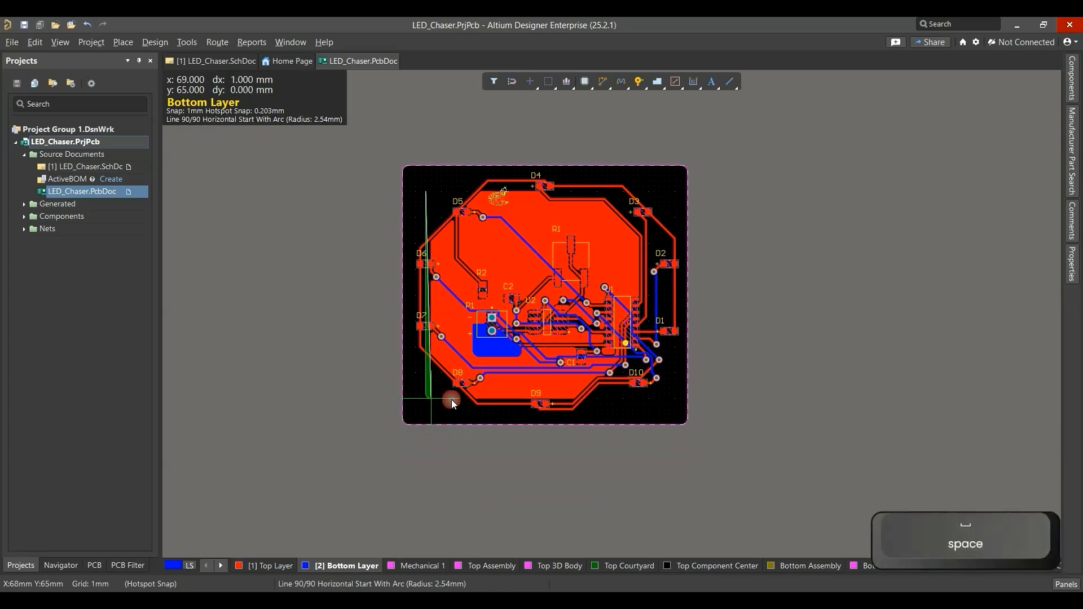
click(667, 399)
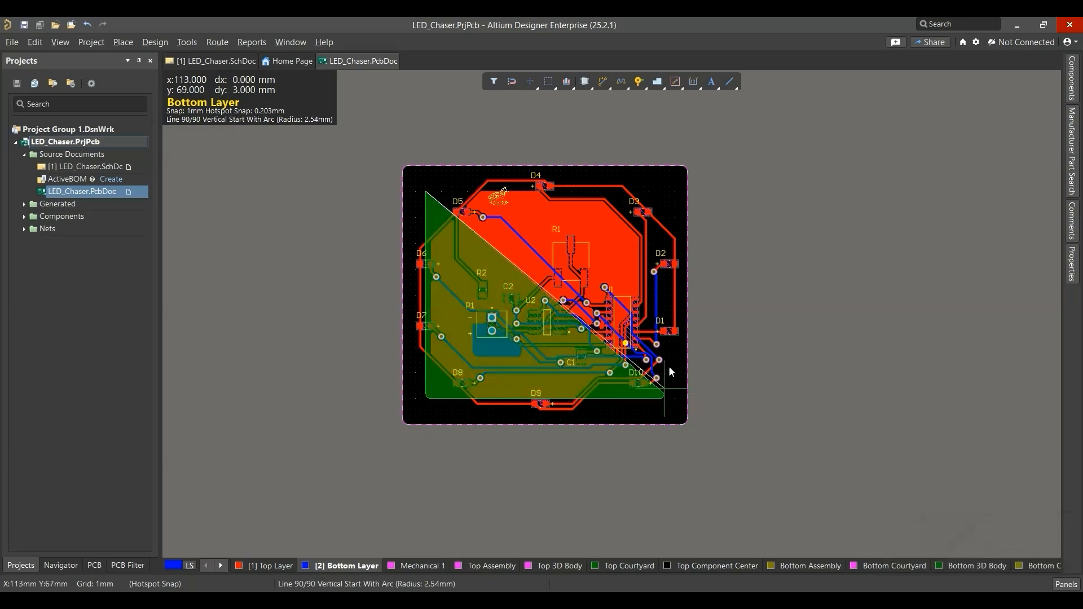
click(662, 194)
right_click(669, 204)
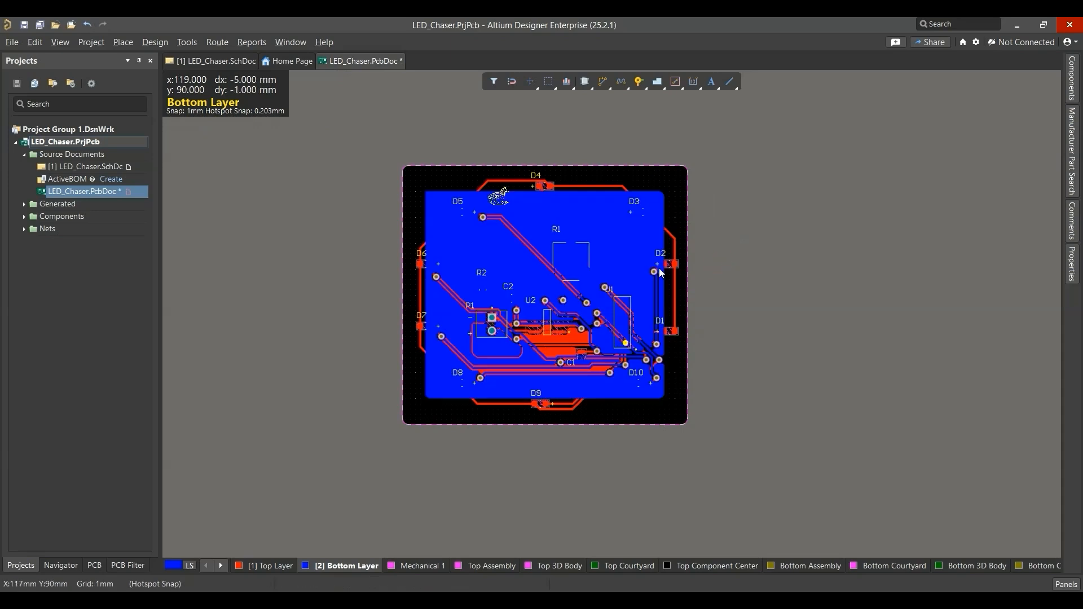
Step: Flip the board view to check the bottom GND pour, flip it back and save the PCB document
key(ctrl+f)
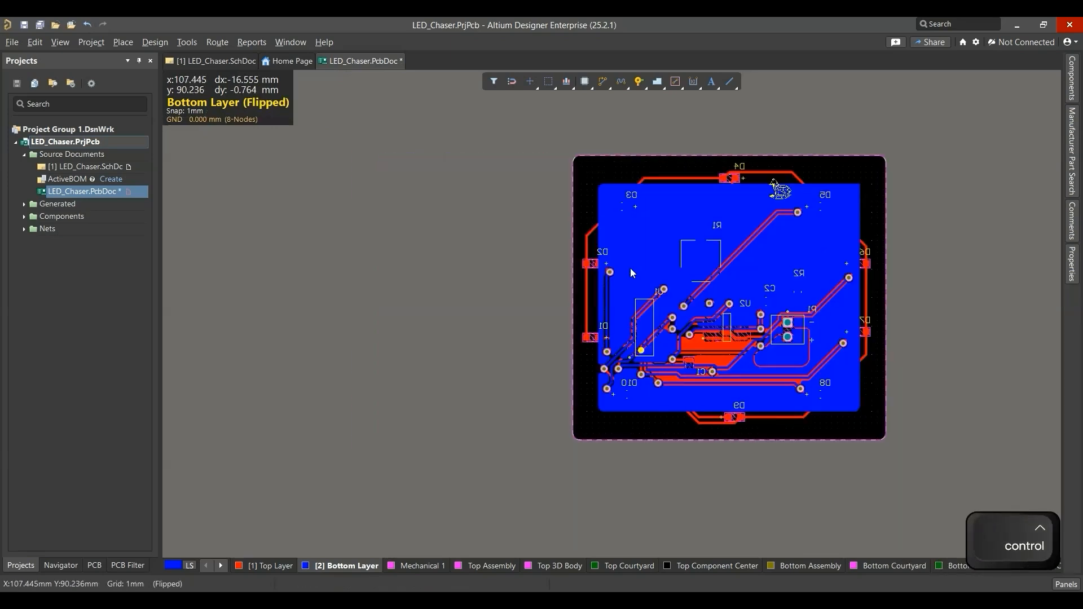
key(ctrl+f)
key(ctrl+s)
Step: Examine the GND pours, vias and components on both sides of the board in the 3D view
key(3)
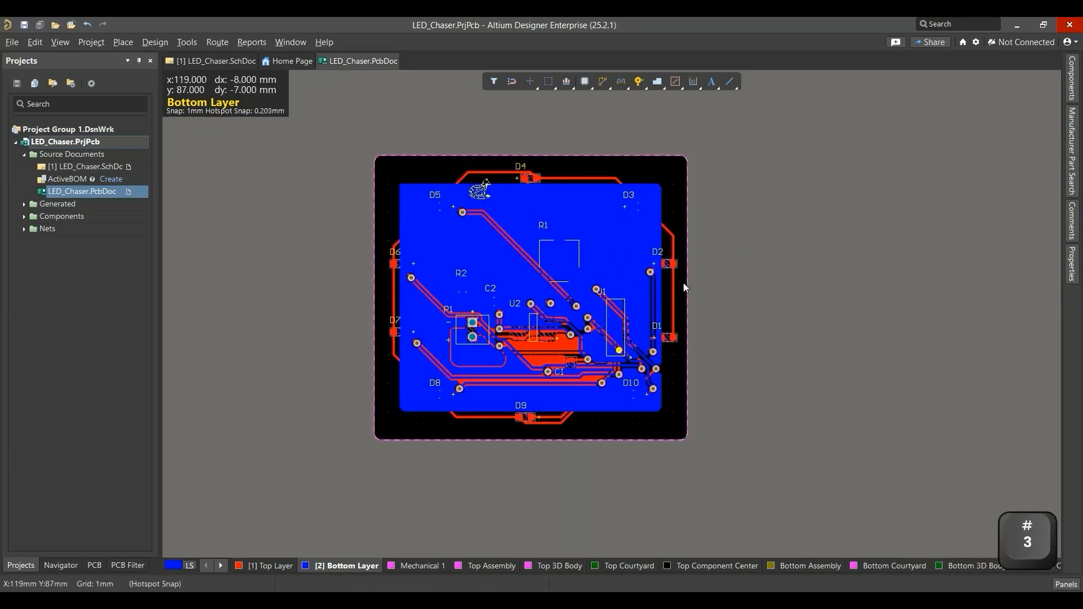
ctrl+scroll(473, 201, up, 7)
ctrl+scroll(575, 173, down, 5)
key(ctrl+f)
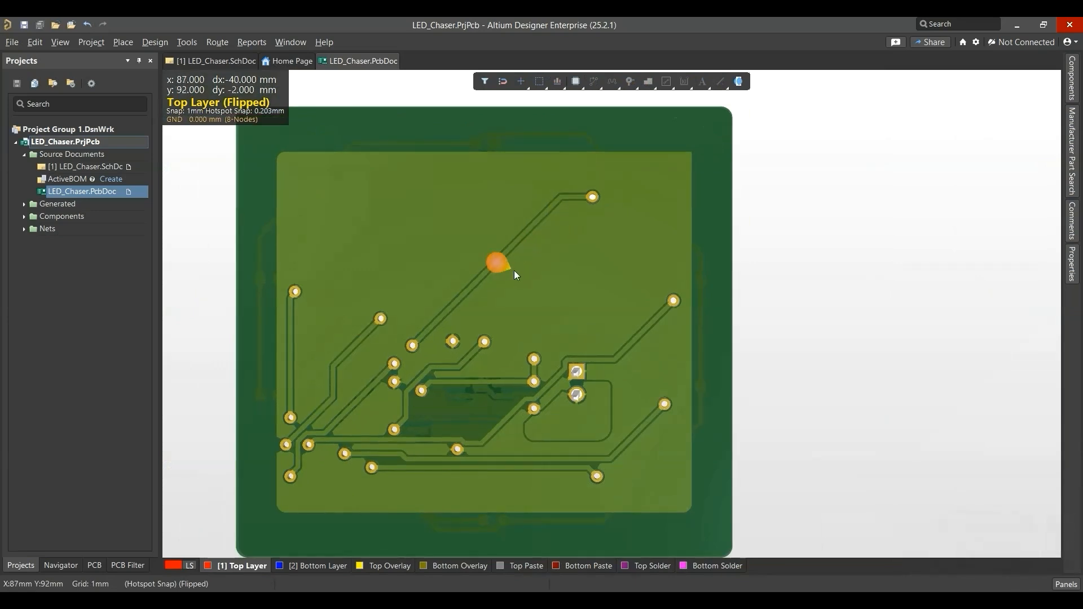
key(ctrl+f)
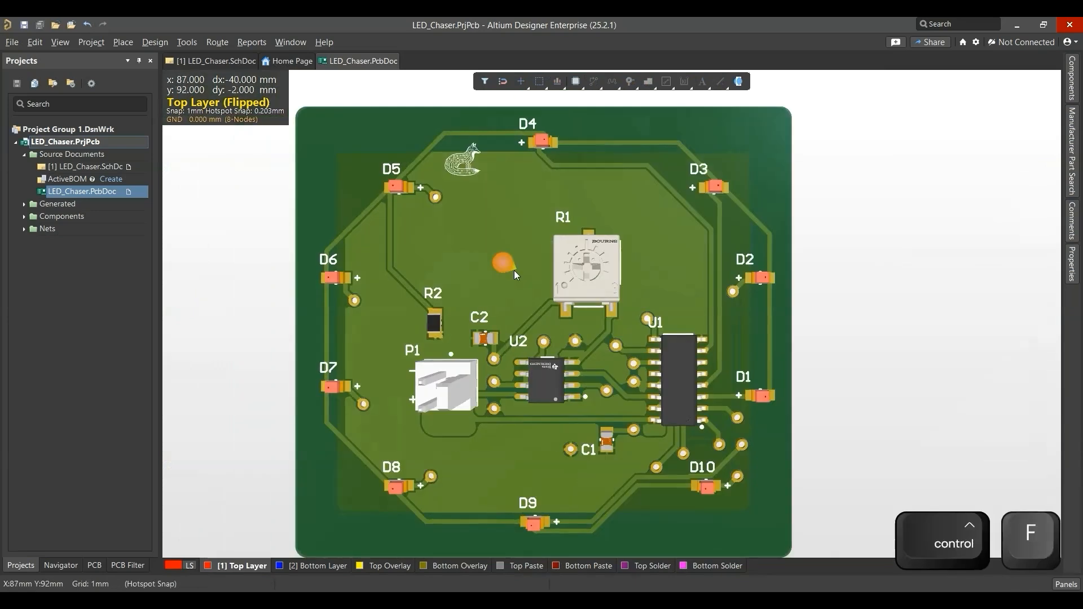
shift+right_drag(585, 361, 259, 315)
key(ctrl+f)
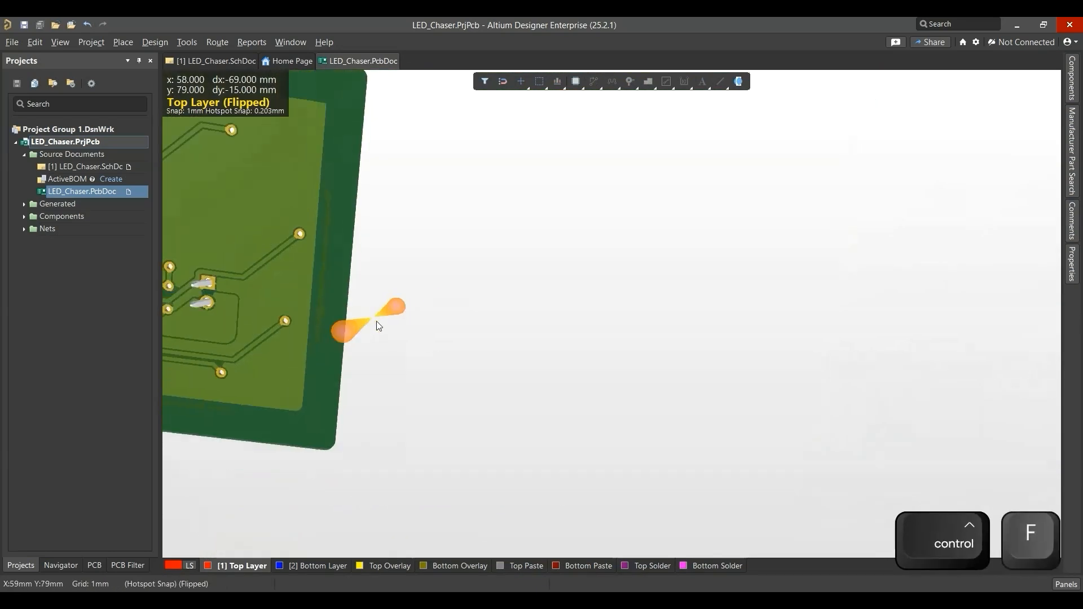
shift+right_drag(615, 326, 478, 344)
key(ctrl+f)
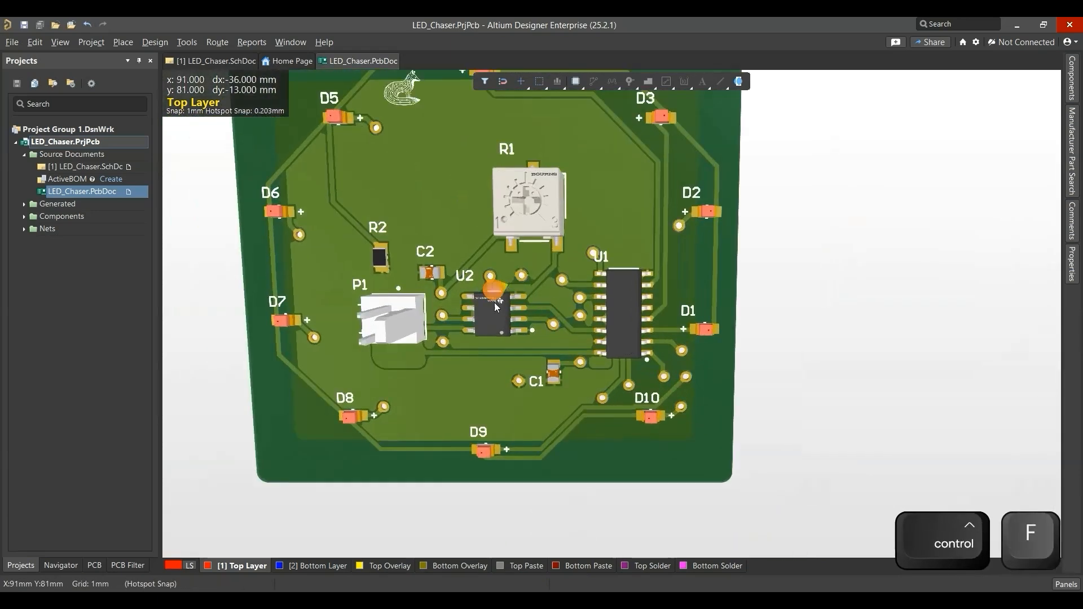
shift+right_drag(515, 271, 458, 321)
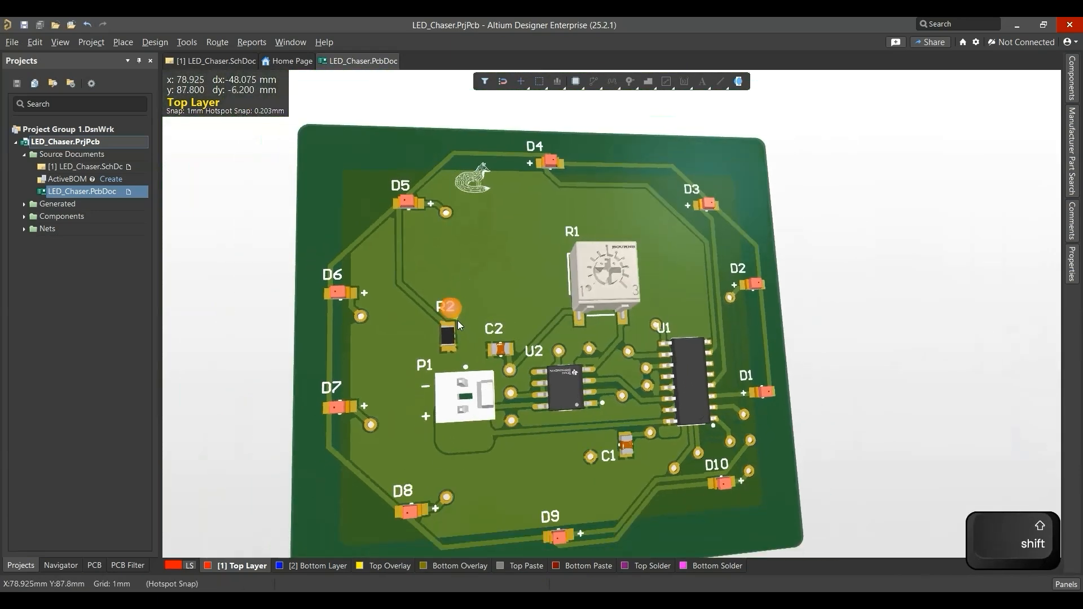
Step: Save the PCB document and return to the 2D layout view
key(ctrl+s)
key(2)
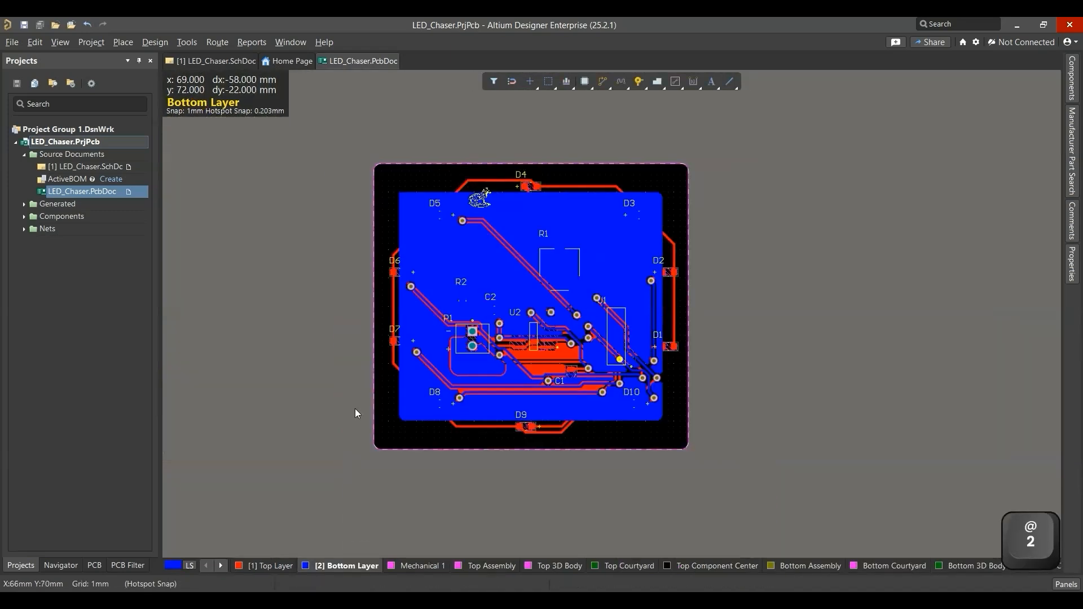
ctrl+scroll(535, 375, up, 5)
key(ctrl+s)
right_drag(564, 285, 573, 332)
ctrl+scroll(573, 333, down, 2)
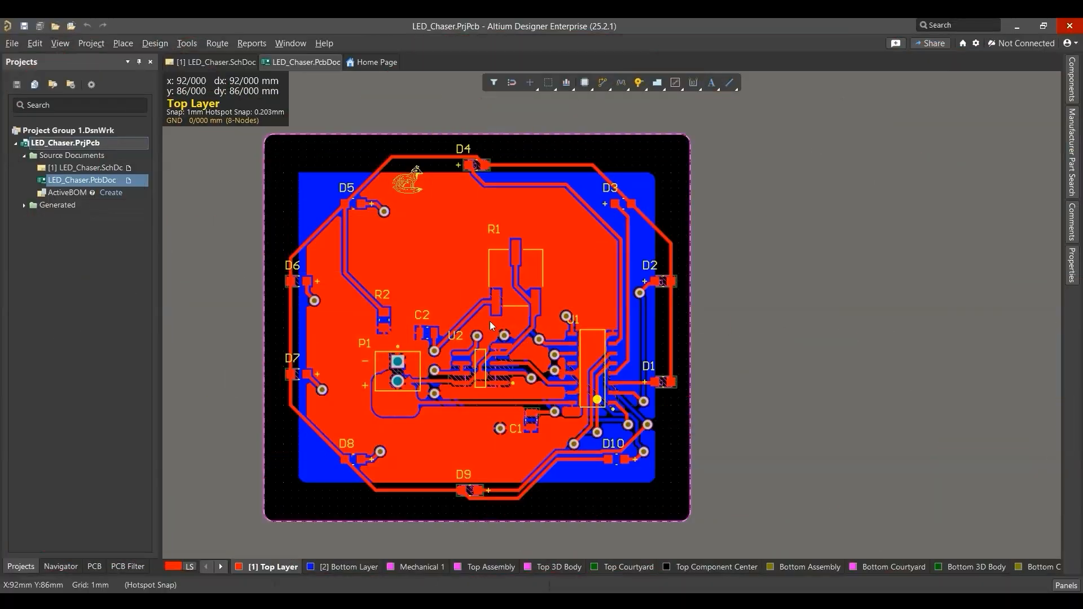
Step: Examine the U1 designator beside the NetD9_2 via in both the 2D and 3D views
ctrl+scroll(570, 321, up, 6)
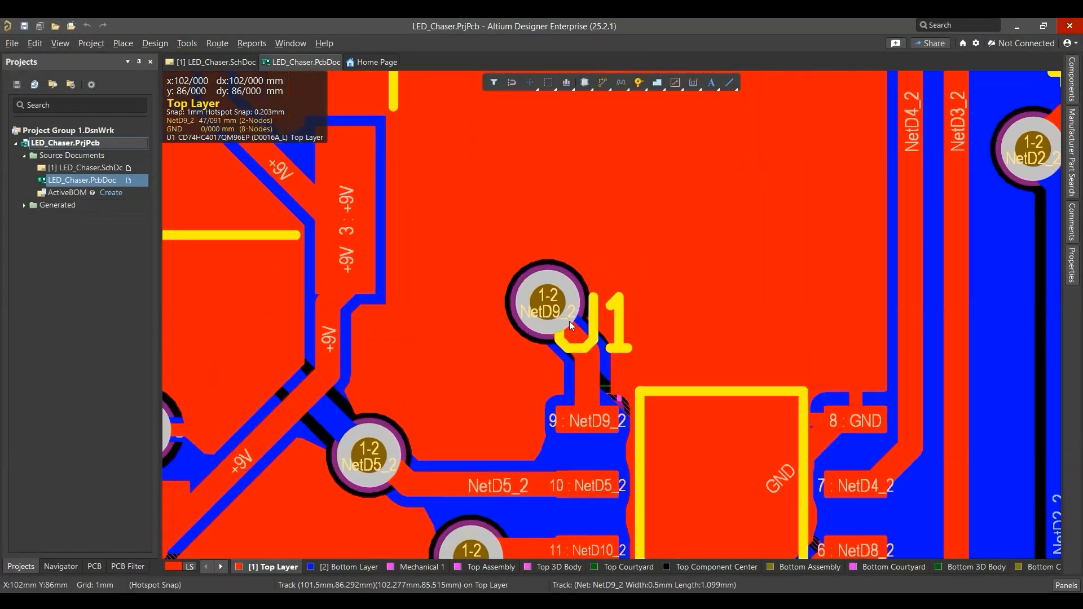
ctrl+scroll(570, 320, down, 5)
ctrl+scroll(602, 316, up, 1)
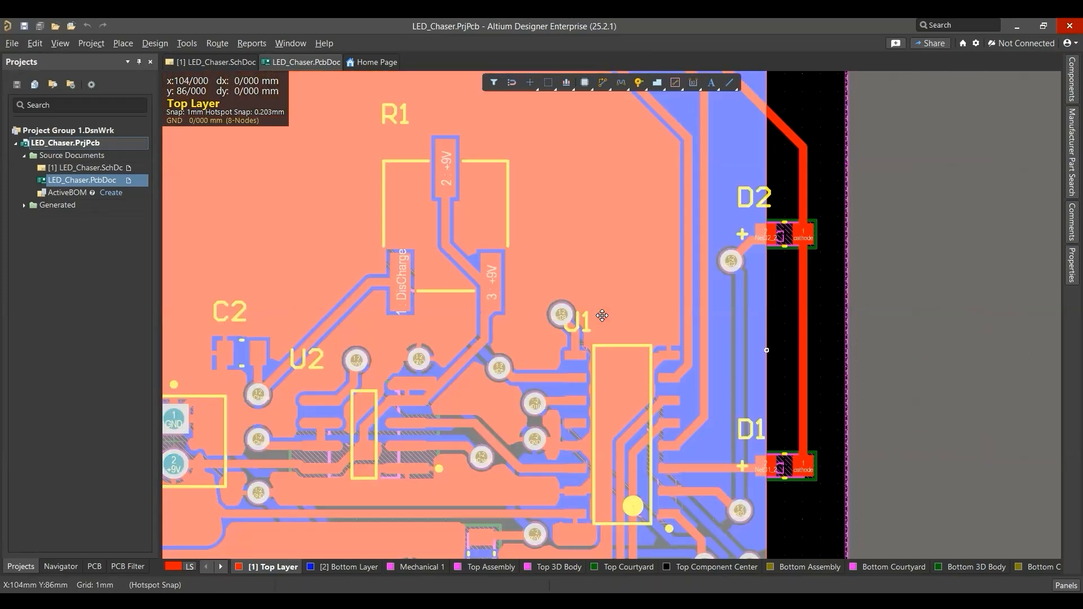
click(784, 320)
key(3)
ctrl+scroll(574, 305, up, 6)
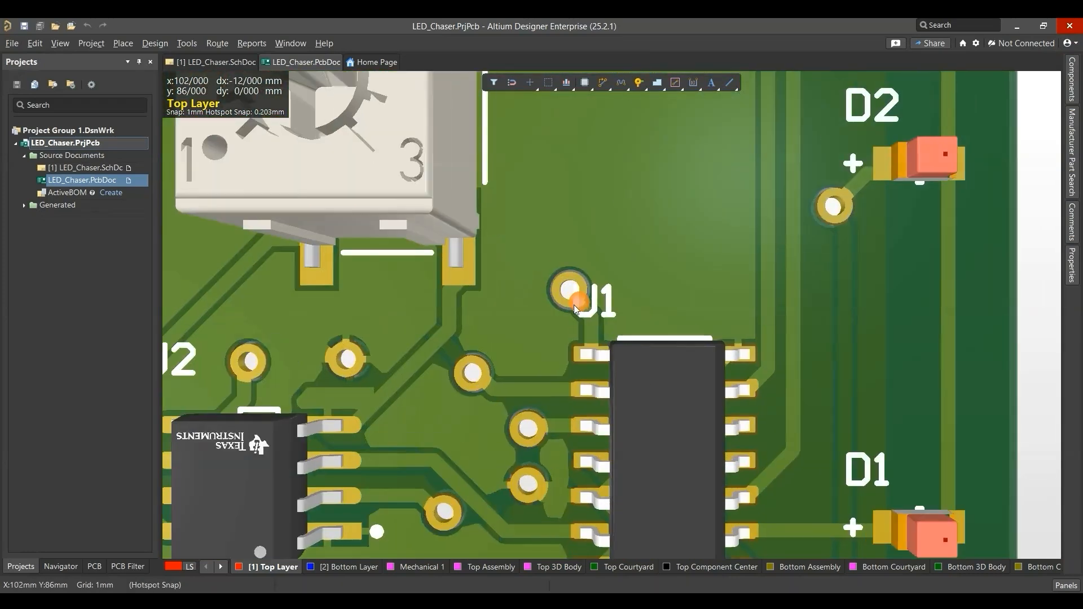
ctrl+scroll(579, 308, down, 4)
key(2)
ctrl+scroll(598, 338, up, 5)
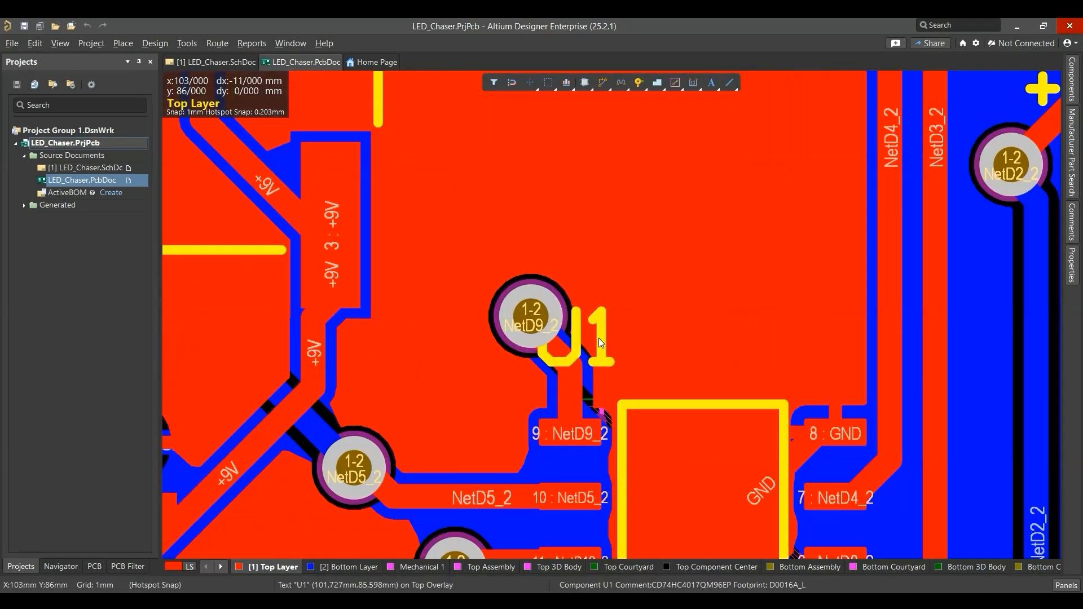
Step: Move the U1 designator text clear of the via to above the centre of the chip, and check it in 3D
click(601, 343)
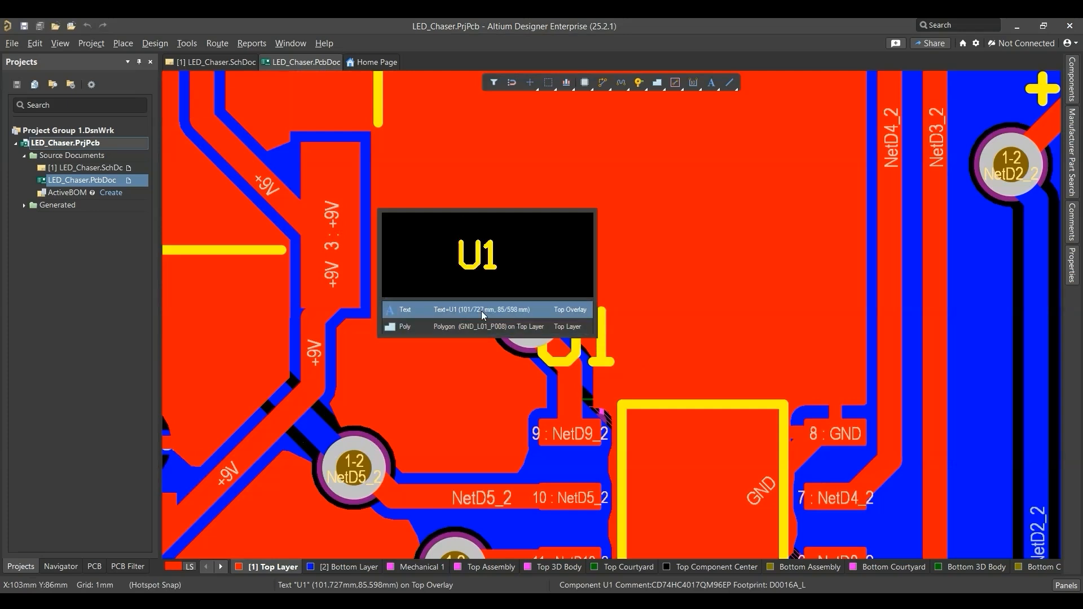
drag(576, 345, 727, 345)
click(614, 277)
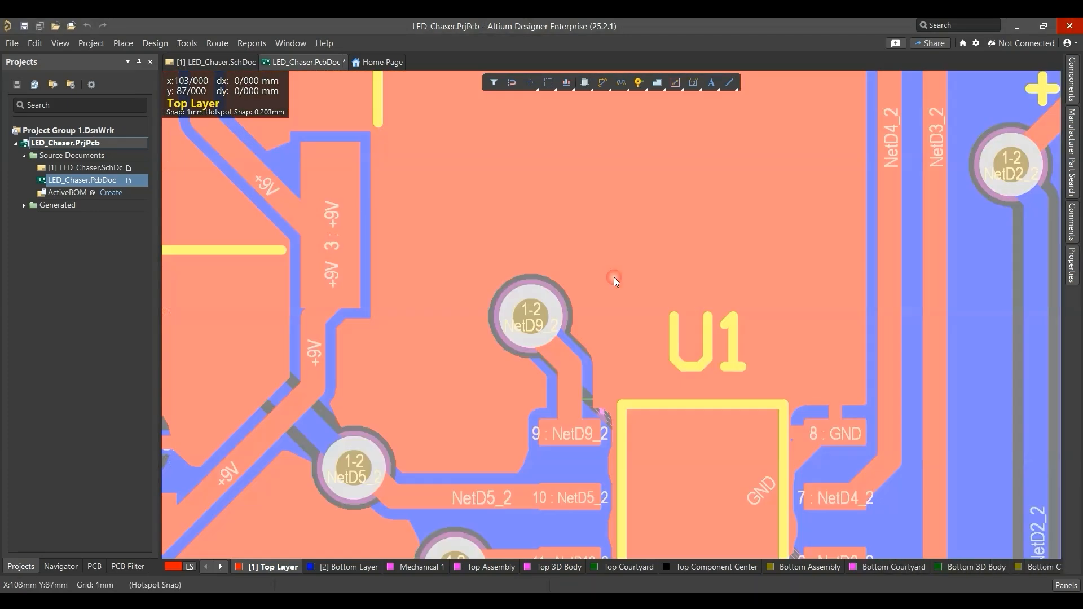
key(3)
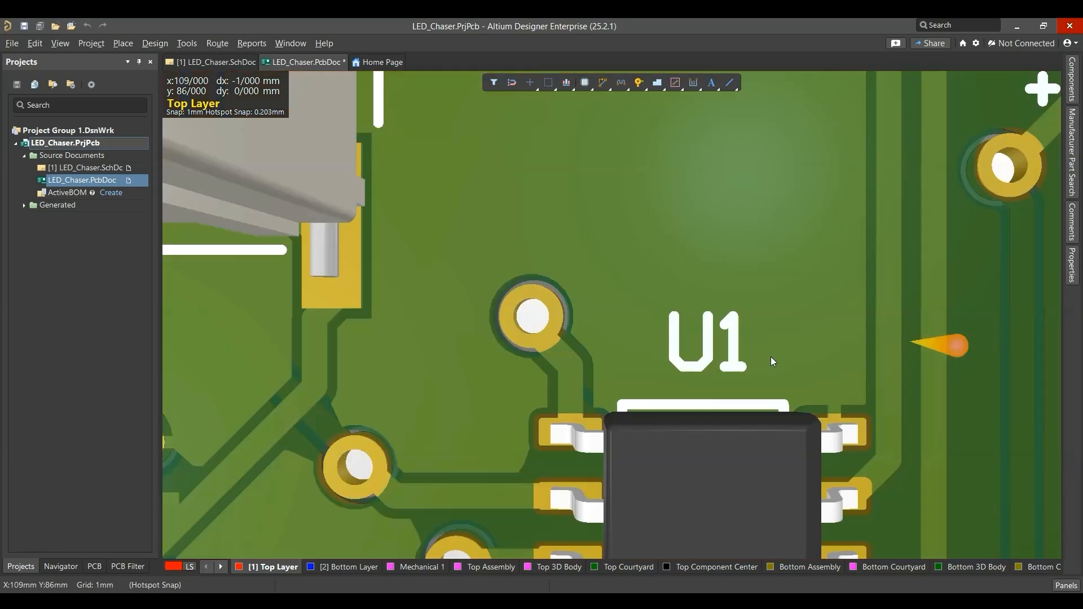
ctrl+scroll(756, 350, down, 5)
ctrl+scroll(710, 301, up, 5)
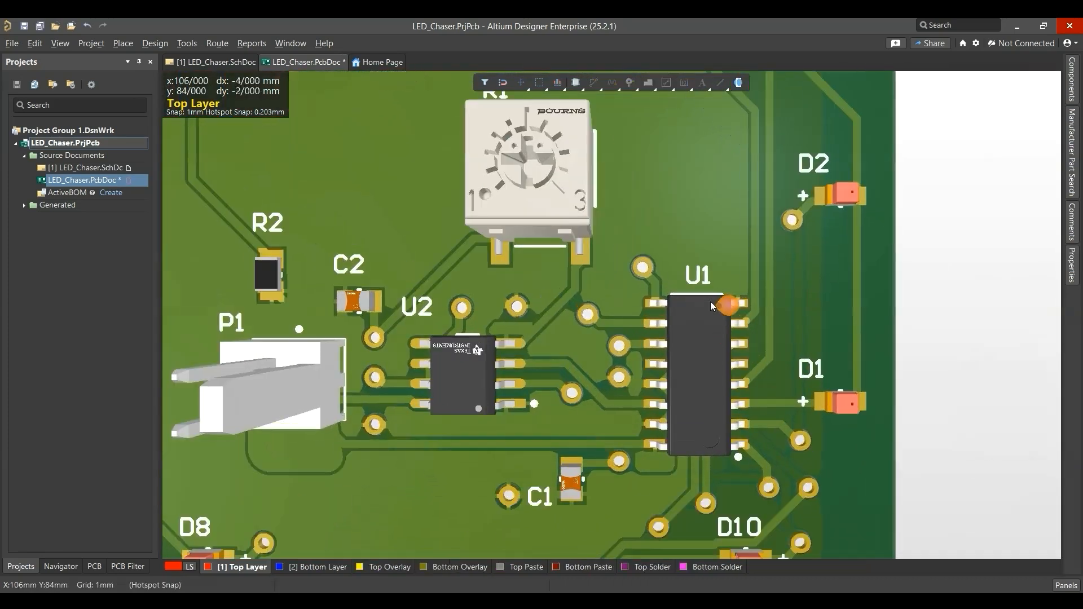
Step: Return to the 2D layout and save the PCB document with the repositioned designator
ctrl+scroll(710, 301, down, 1)
right_drag(494, 373, 544, 356)
key(2)
right_drag(414, 368, 726, 316)
ctrl+scroll(727, 316, down, 2)
ctrl+scroll(727, 328, down, 3)
key(ctrl+s)
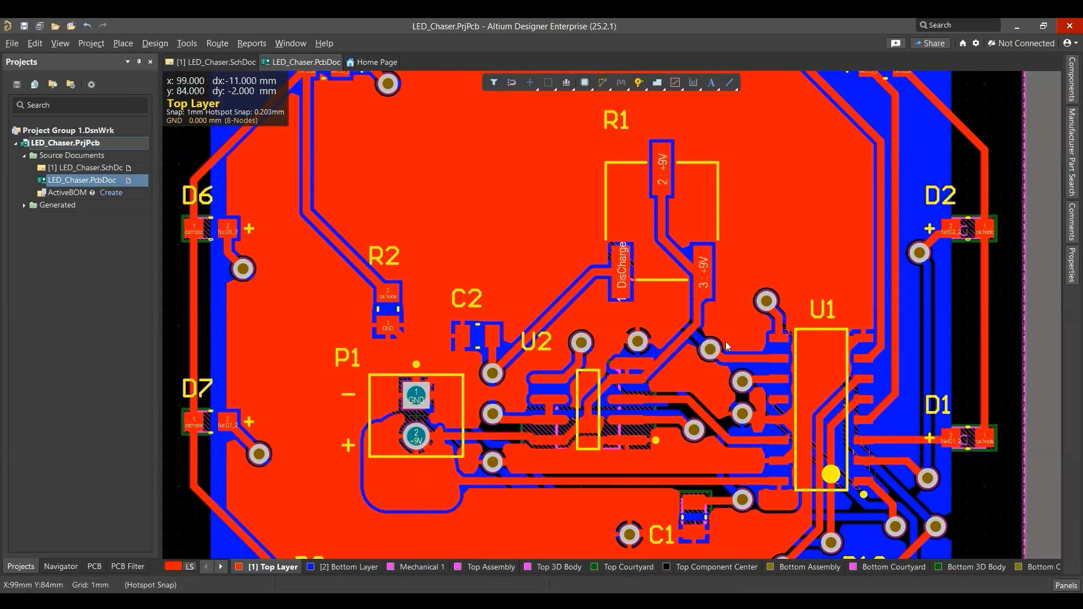
Step: Start placing a via as a mounting hole and check its properties for a 3.5 mm diameter and 3 mm hole size
ctrl+scroll(543, 242, down, 4)
scroll(668, 269, up, 1)
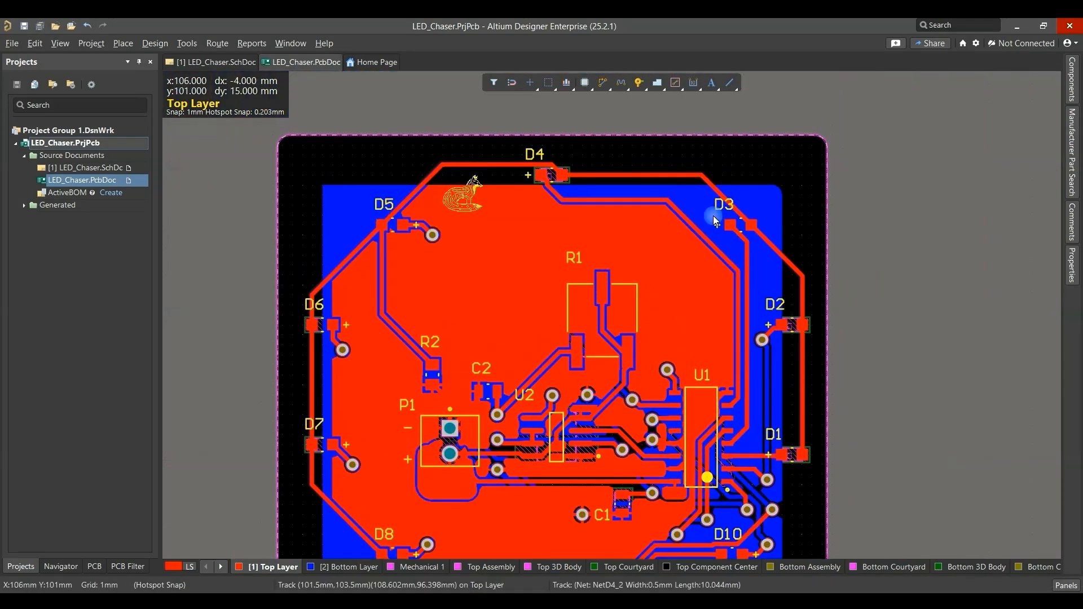
ctrl+scroll(675, 266, down, 1)
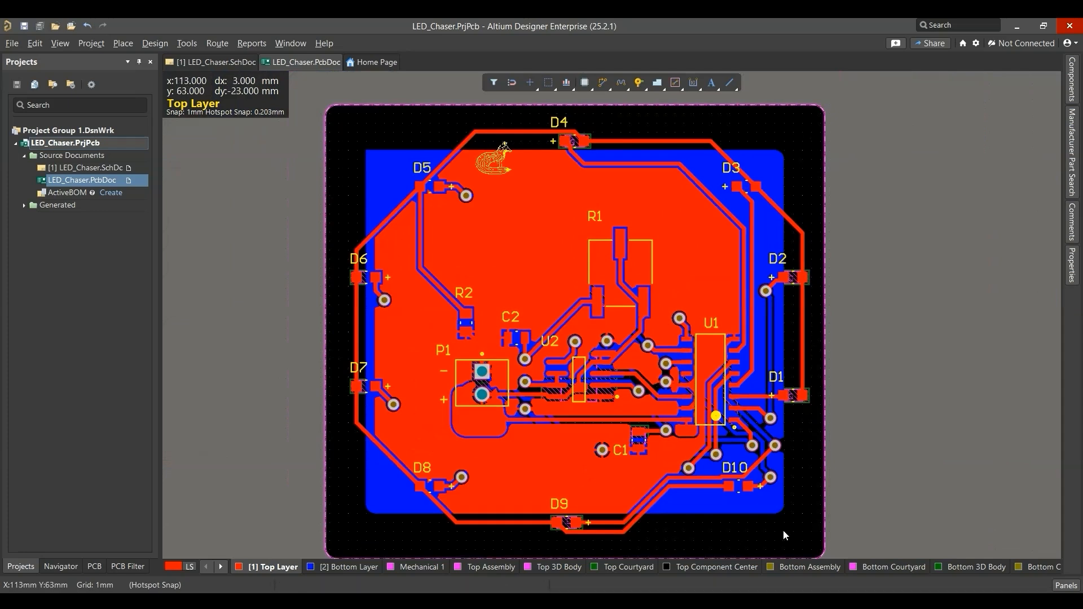
right_click(638, 83)
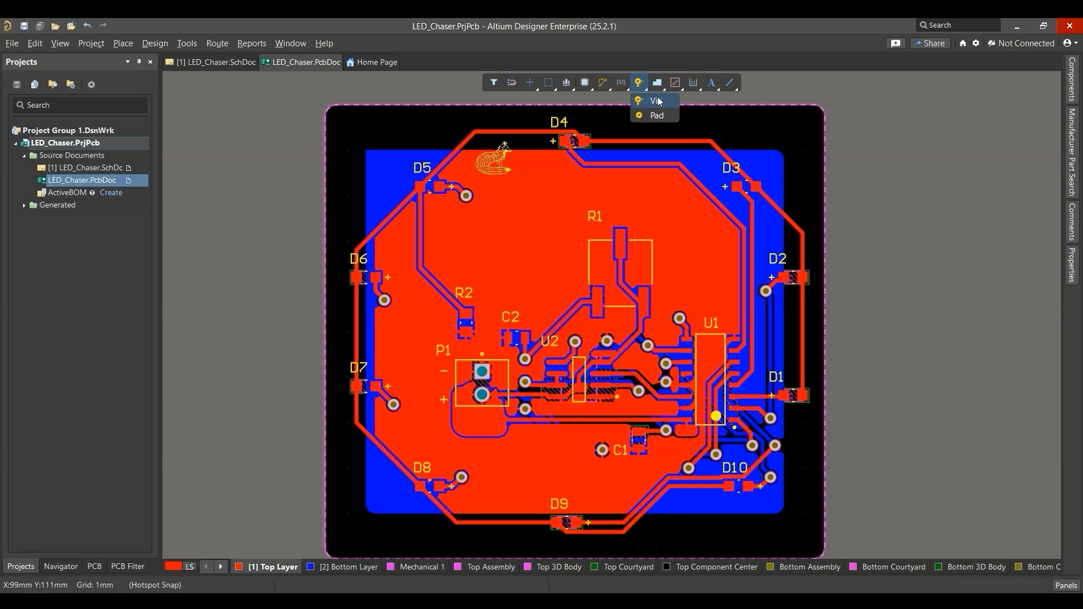
click(646, 103)
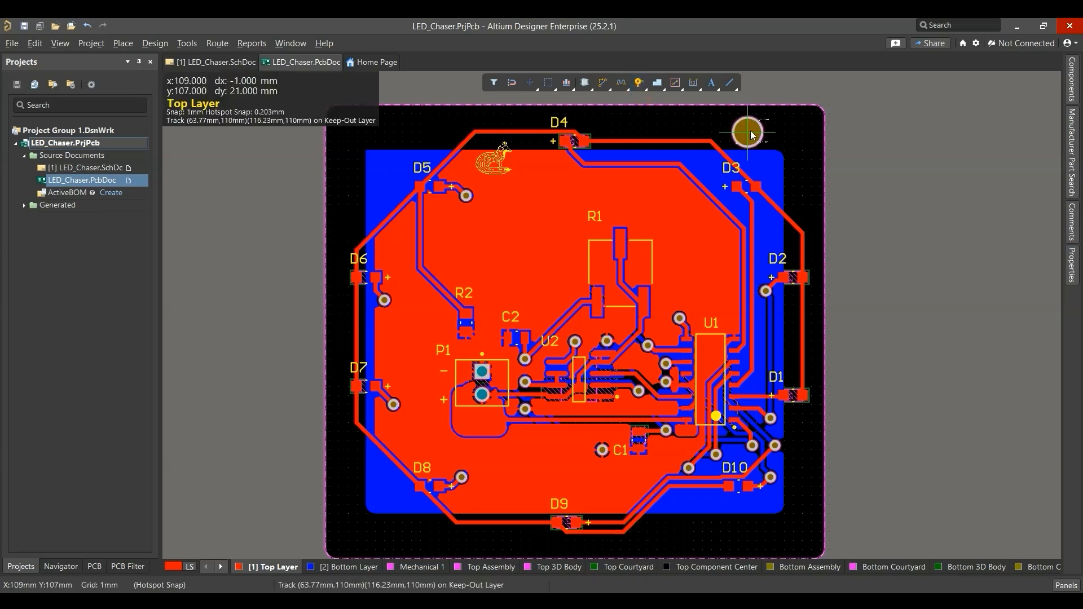
key(Tab)
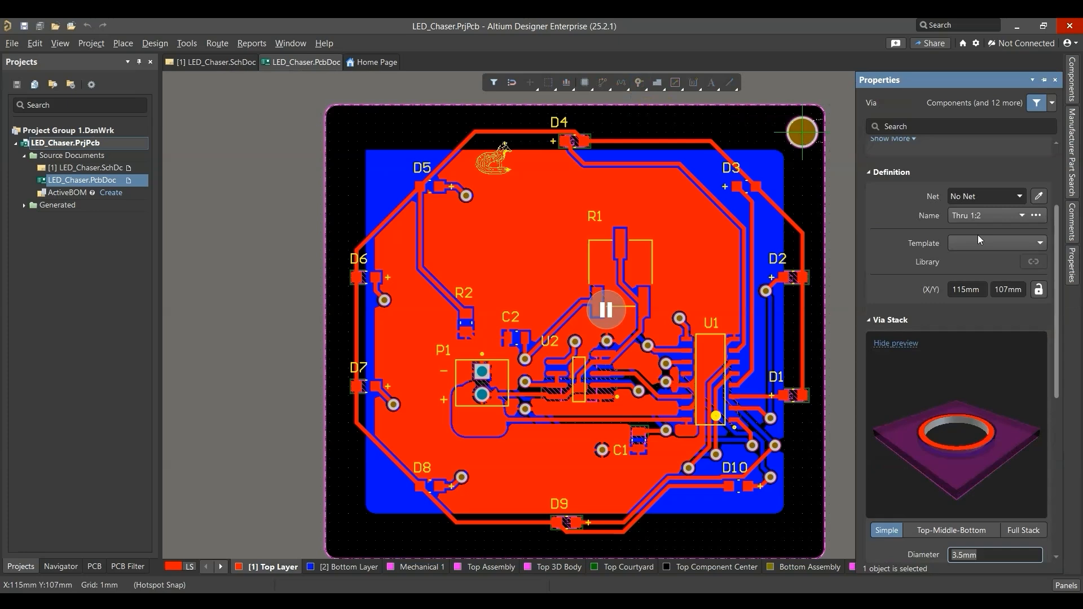
scroll(958, 344, down, 3)
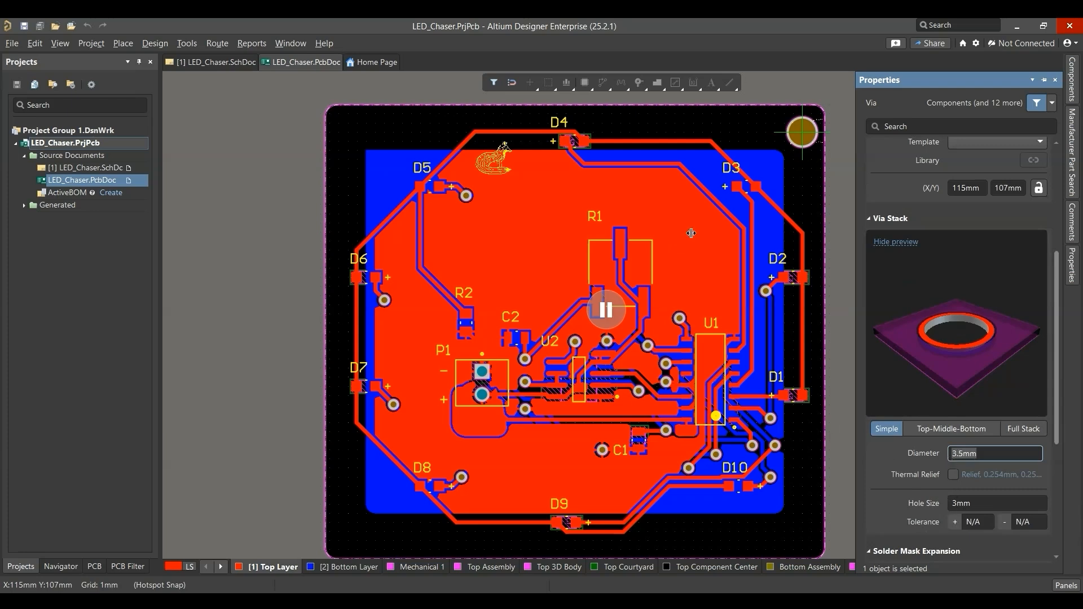
Step: Place the mounting-hole vias in the four board corners at X 65 and 115 mm, Y 63 and 107 mm
drag(806, 132, 788, 141)
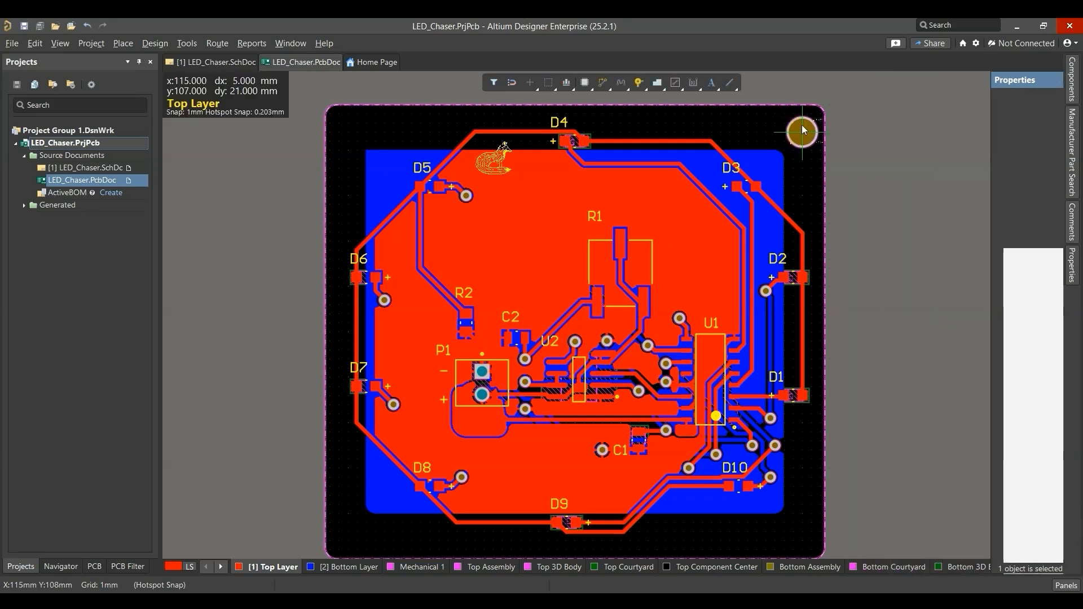
click(802, 133)
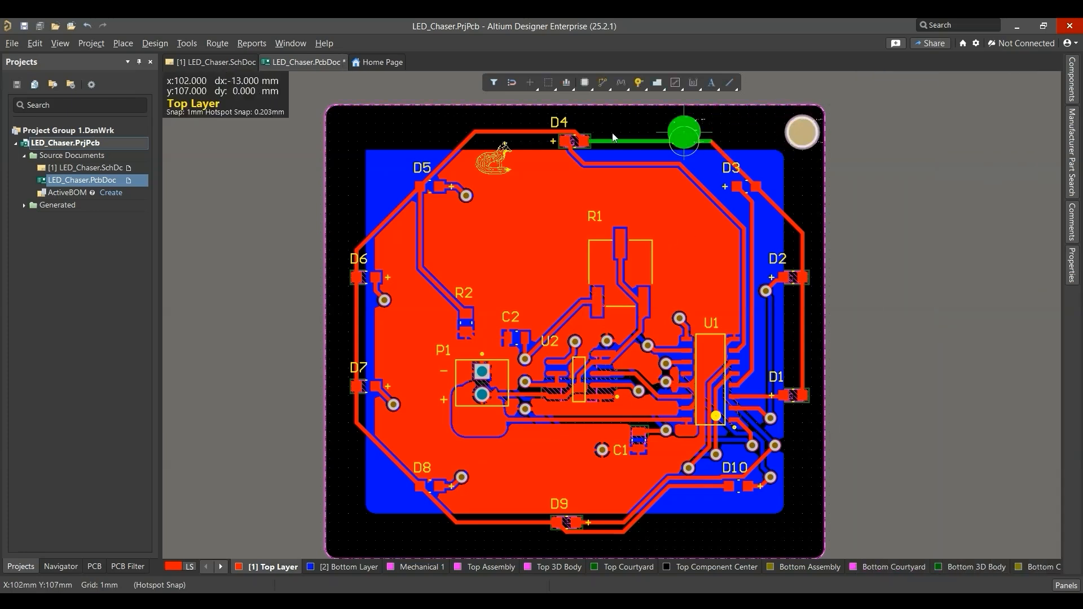
click(348, 131)
right_drag(384, 139, 378, 75)
click(342, 469)
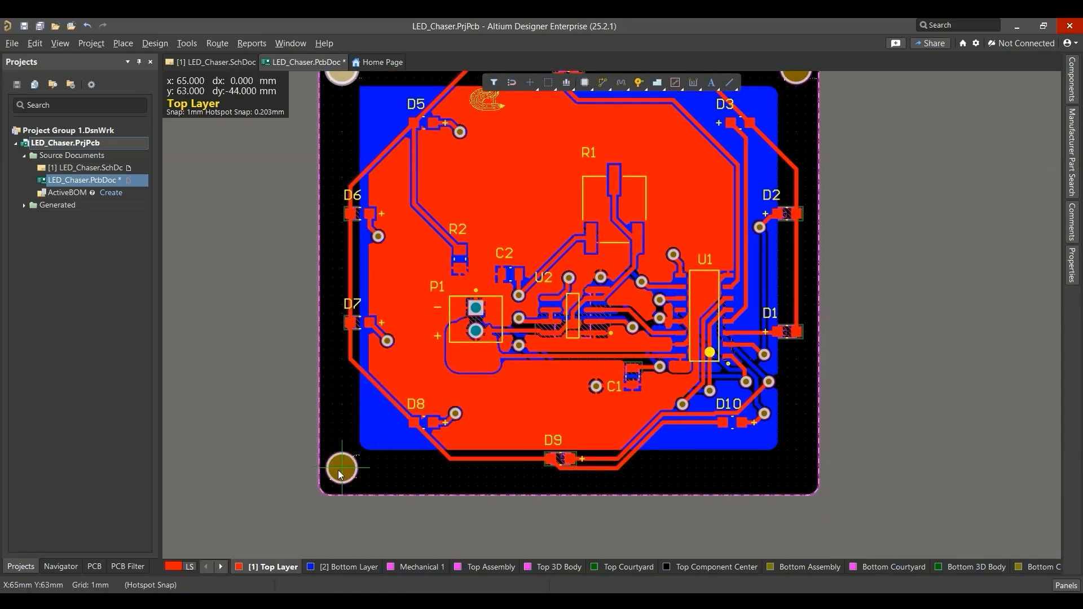
click(796, 469)
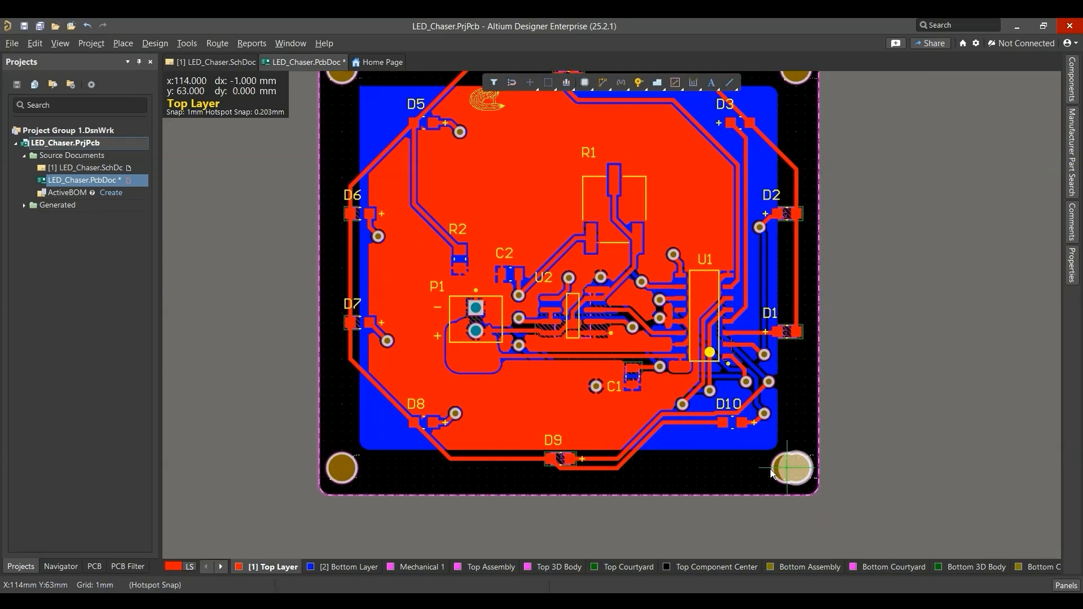
Step: Save the PCB document and show the board with its corner mounting holes in the 3D view
key(ctrl+s)
ctrl+scroll(682, 394, down, 1)
right_drag(656, 312, 637, 356)
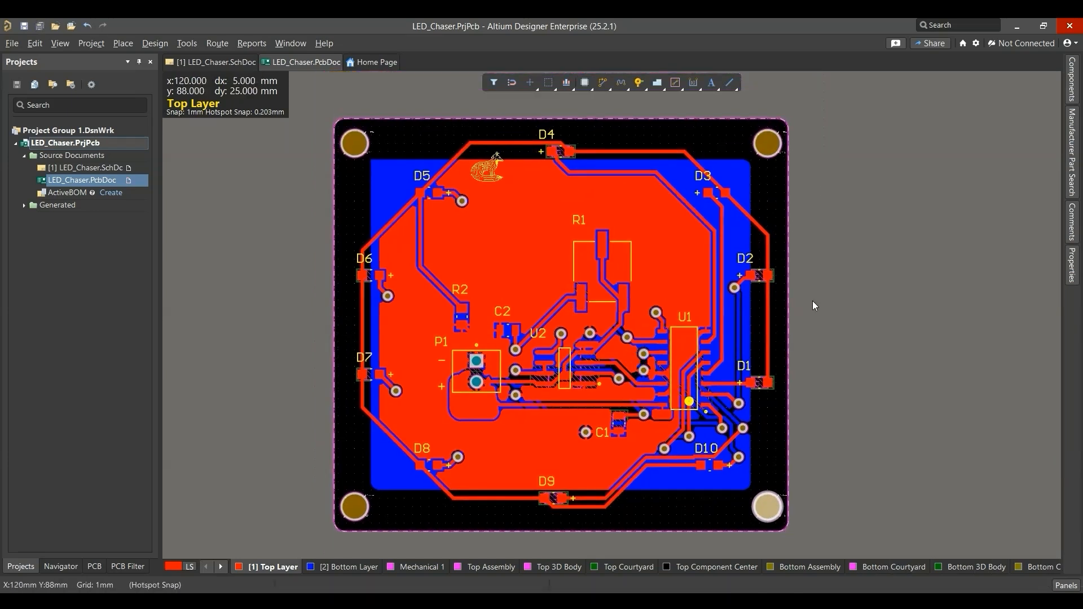
key(3)
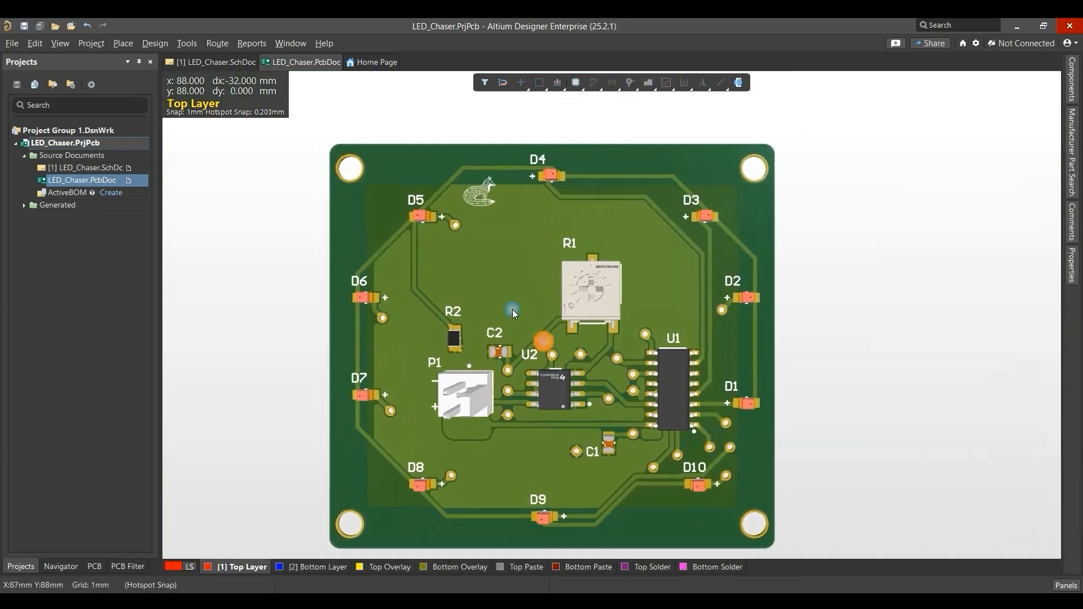
Step: Flip the 3D board to inspect its bottom side, flip it back, and return to the 2D layout
key(v)
key(b)
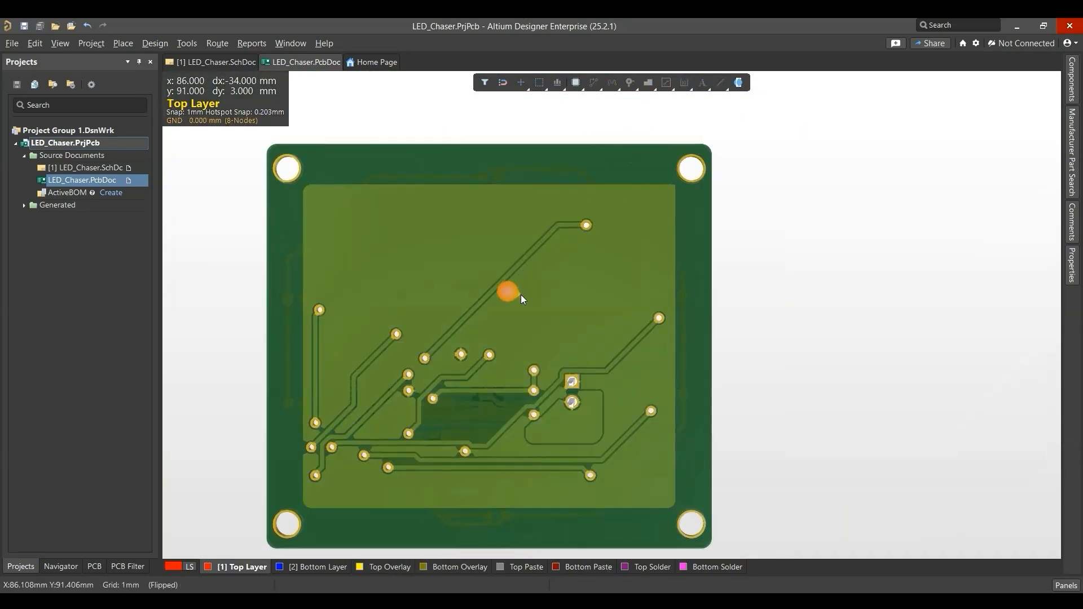
key(v)
key(b)
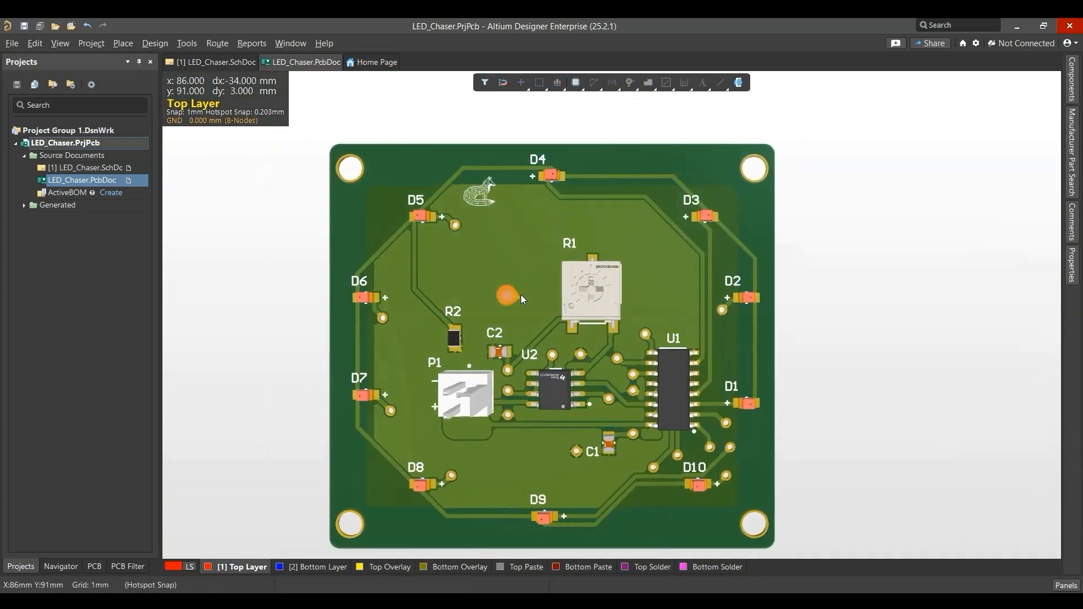
key(2)
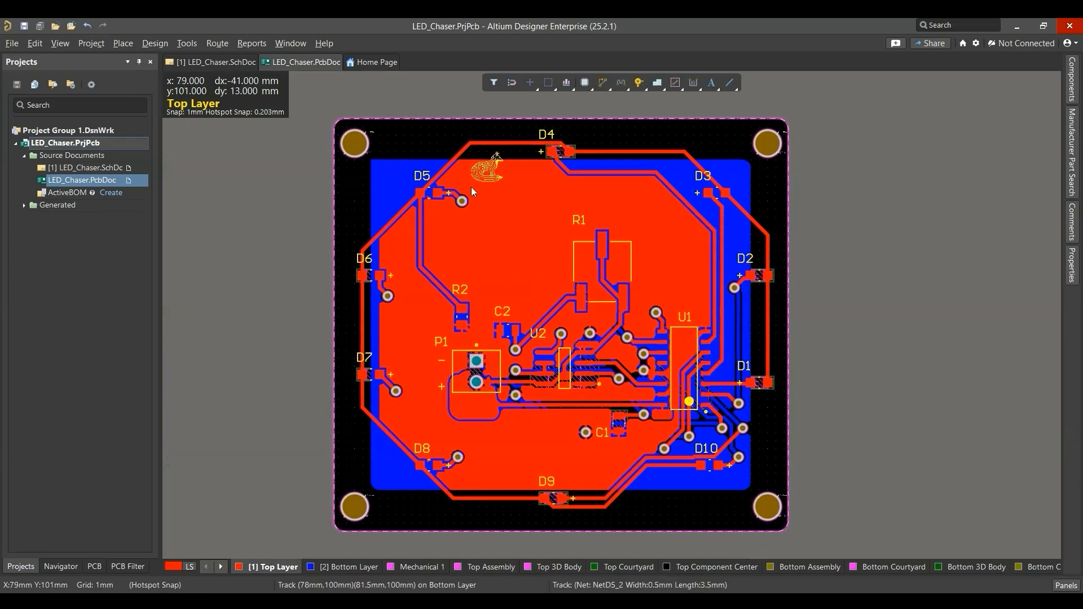
Step: Start placing a text string reading "Sly Fox" and assign it to the Top Overlay layer
ctrl+scroll(484, 192, up, 3)
click(132, 45)
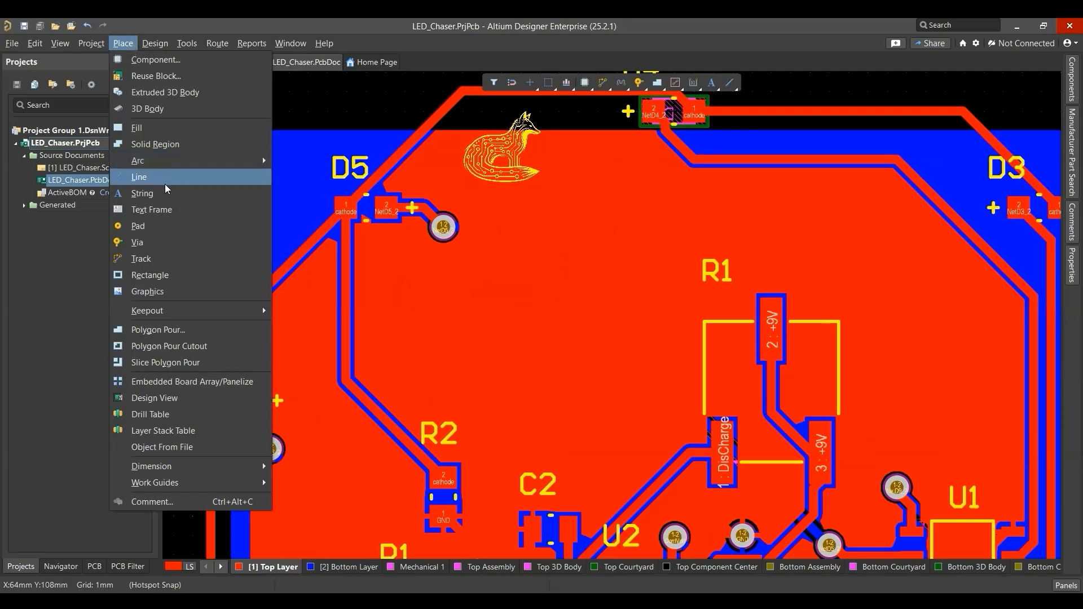
click(143, 193)
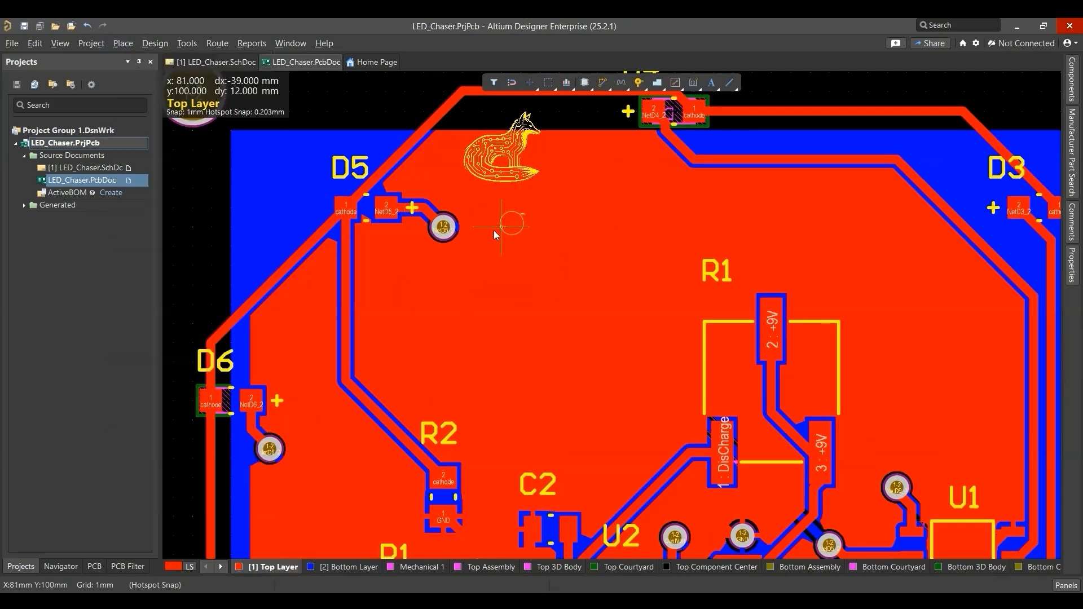
key(Tab)
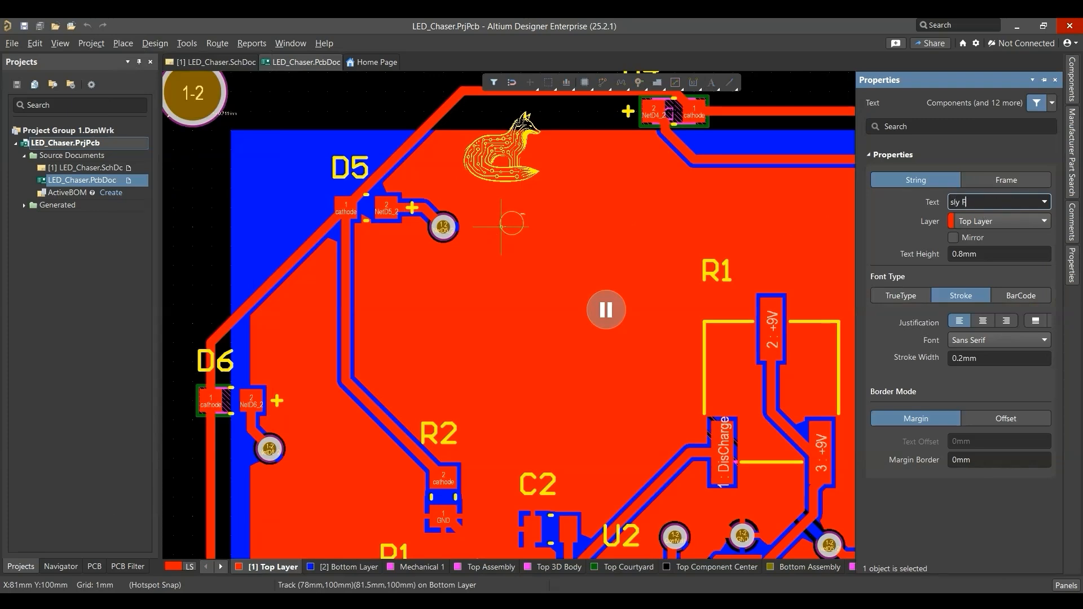
key(BackSpace)
text(S)
click(1035, 220)
scroll(1011, 273, down, 2)
click(1009, 347)
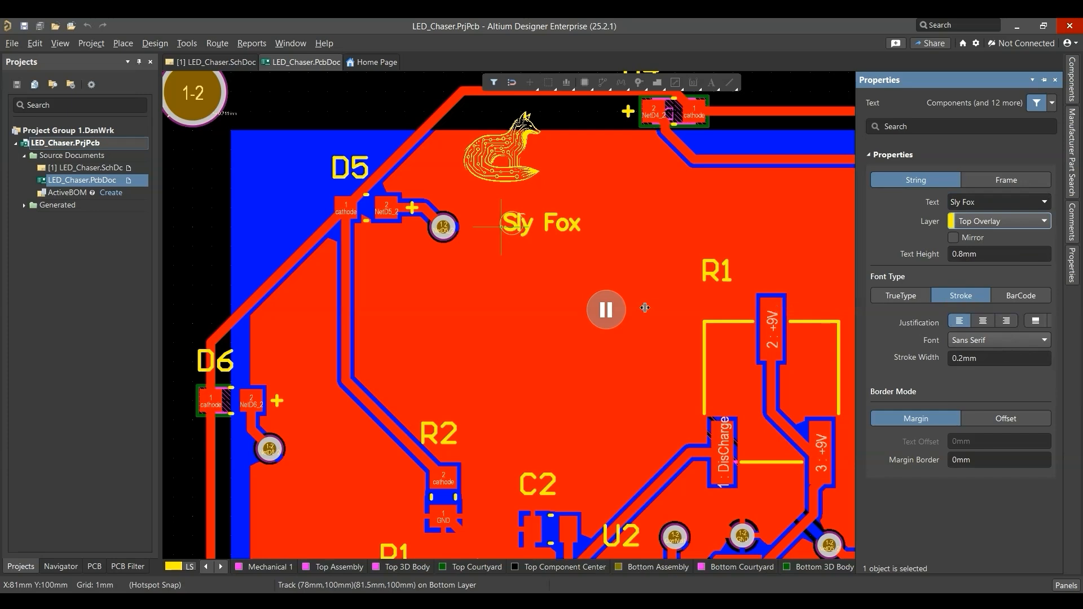
Step: Place the Sly Fox text just below the fox logo using a 0.500 mm snap grid, and save the PCB document
drag(504, 231, 459, 224)
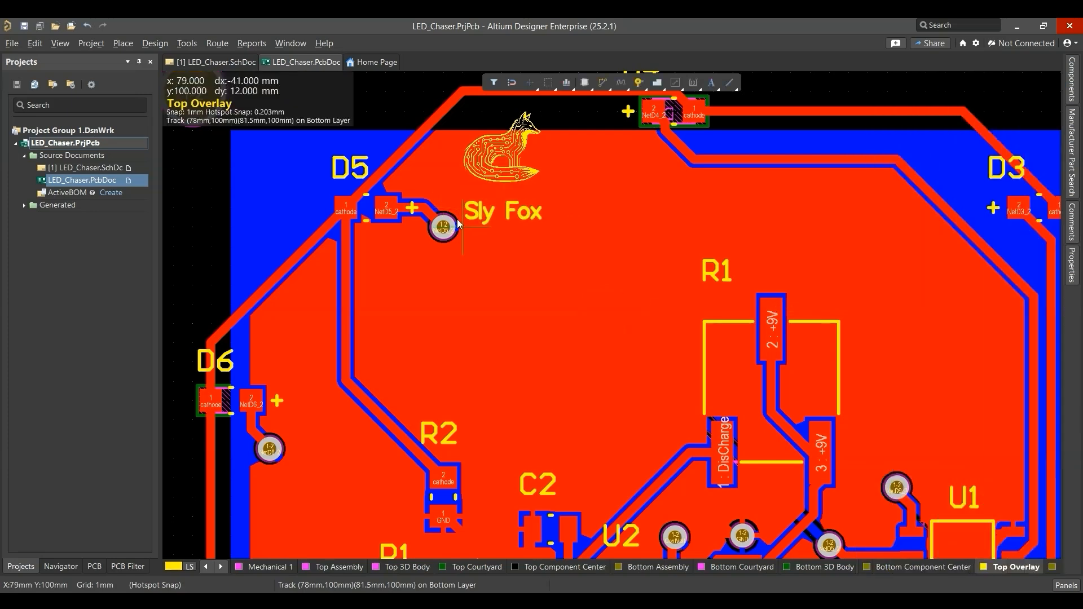
drag(458, 224, 459, 222)
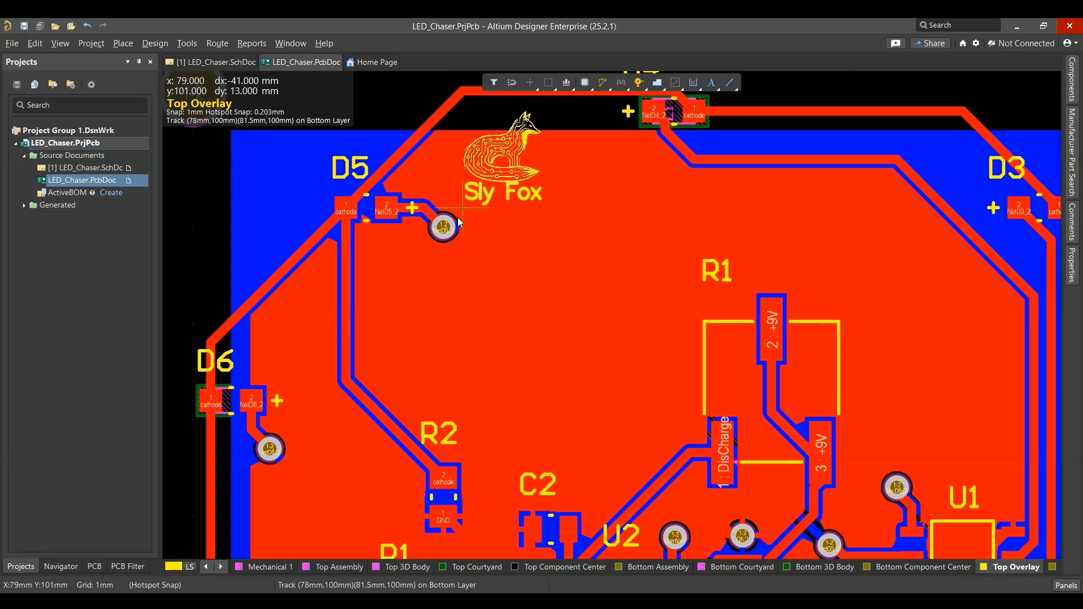
key(g)
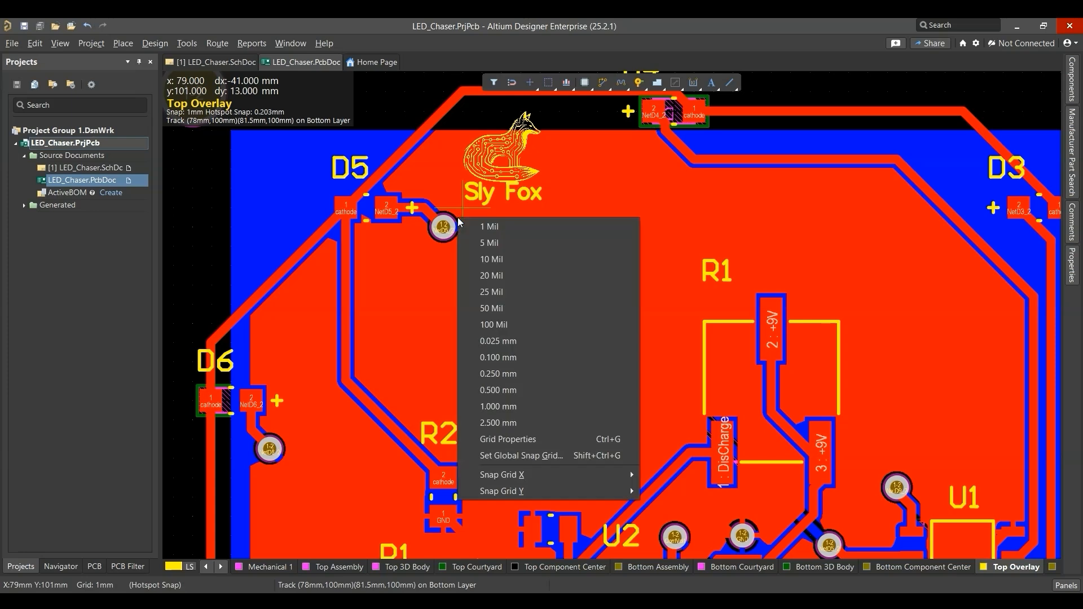
click(509, 391)
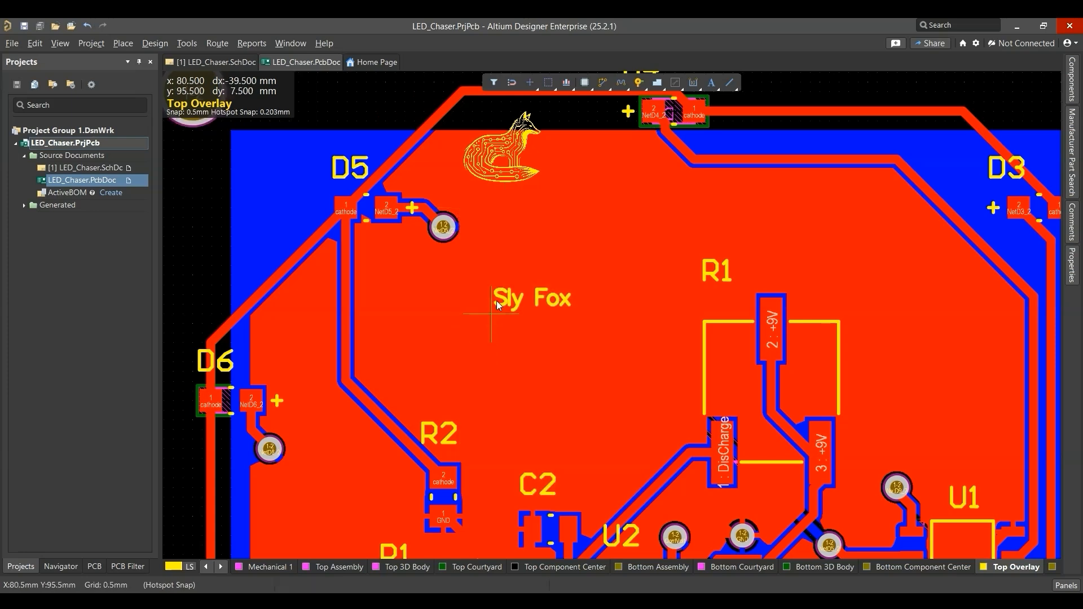
click(459, 216)
right_click(493, 243)
click(445, 279)
key(ctrl+s)
Step: Inspect the fox logo and the Sly Fox text up close in the 3D view, and return to the 2D layout
key(3)
ctrl+scroll(463, 213, down, 4)
ctrl+scroll(473, 215, up, 6)
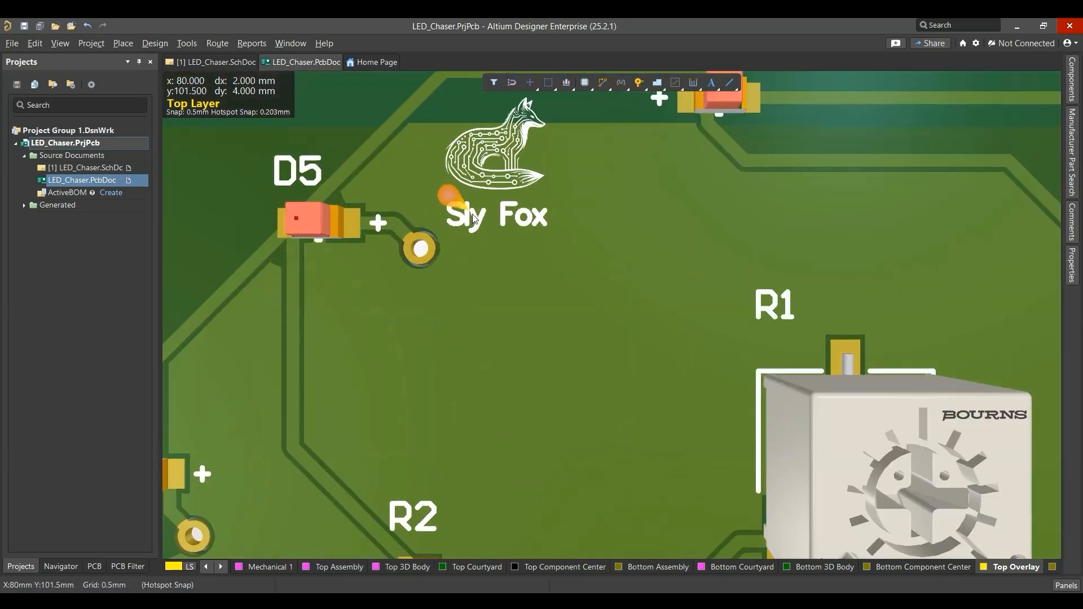
ctrl+scroll(473, 219, up, 2)
ctrl+scroll(473, 218, down, 3)
ctrl+scroll(474, 219, down, 4)
ctrl+scroll(517, 192, up, 8)
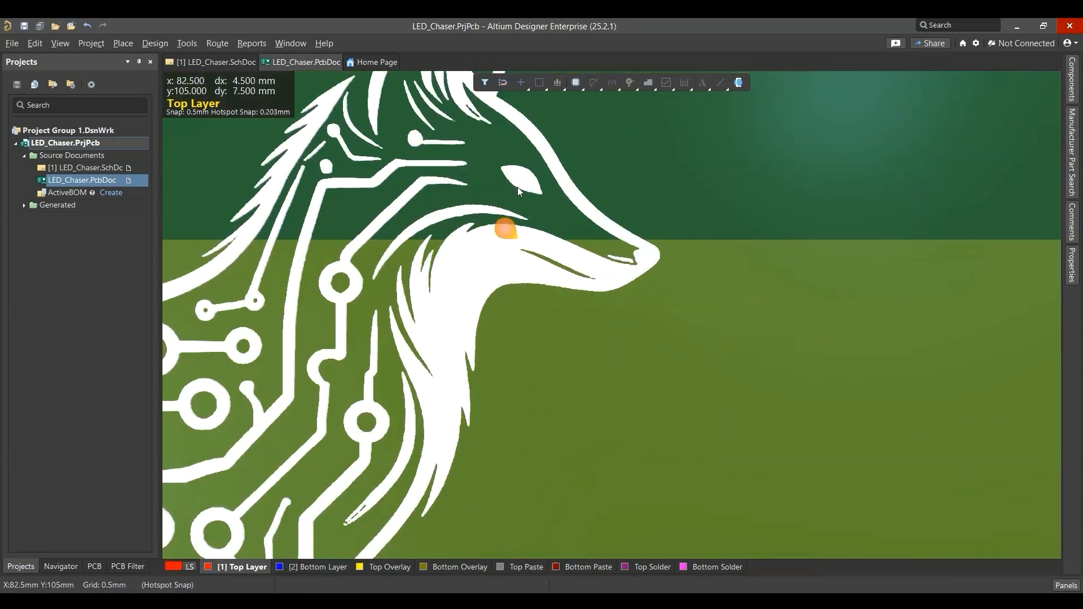
ctrl+scroll(517, 187, down, 8)
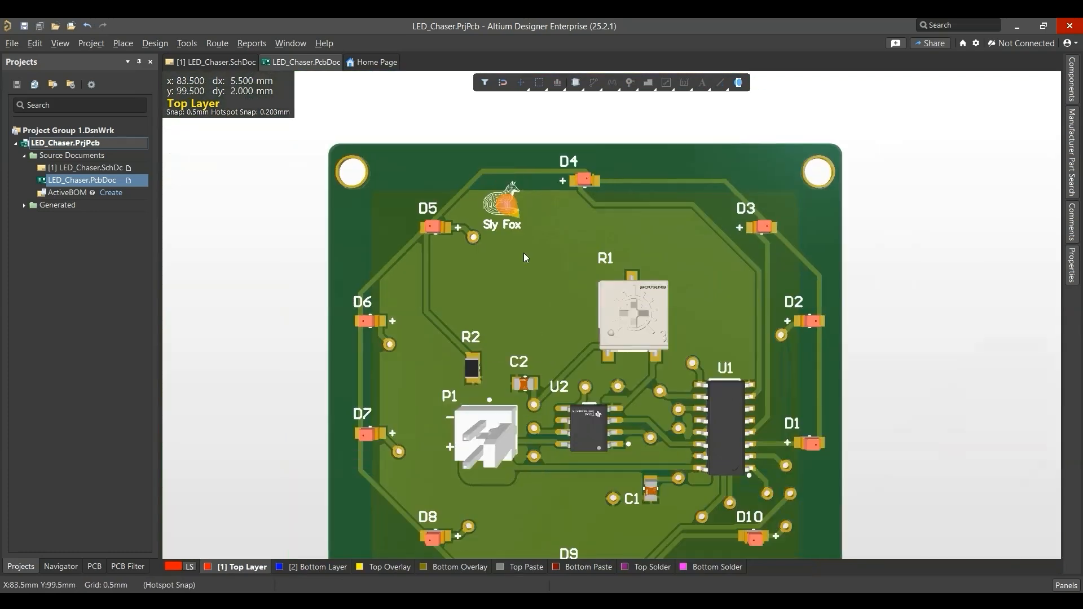
ctrl+scroll(476, 218, down, 2)
key(2)
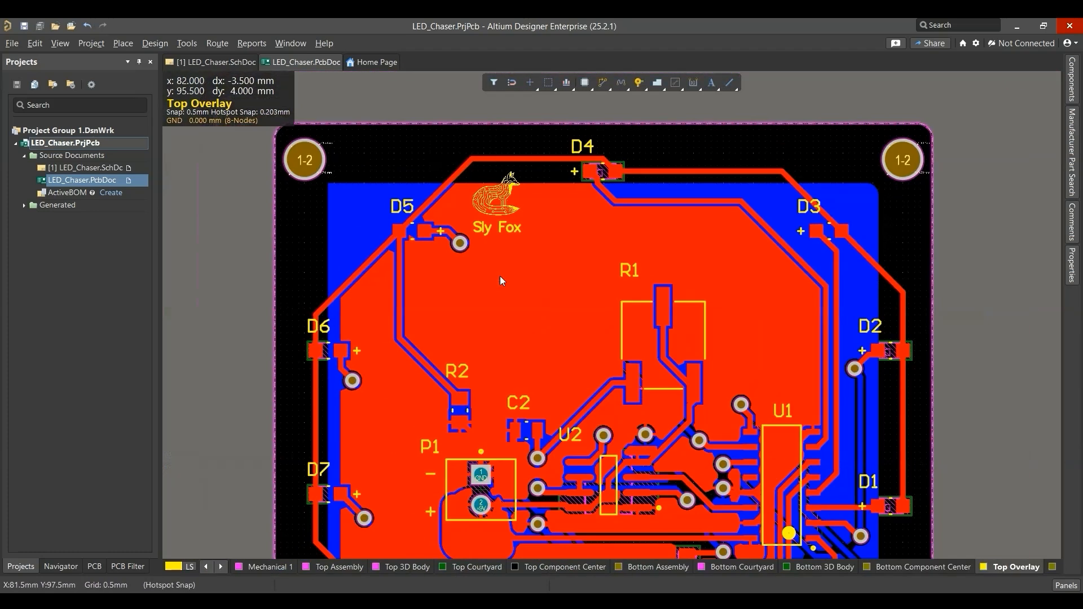
Step: Open the Gerber Files fabrication output setup and select all used layers for plotting
ctrl+scroll(496, 280, down, 3)
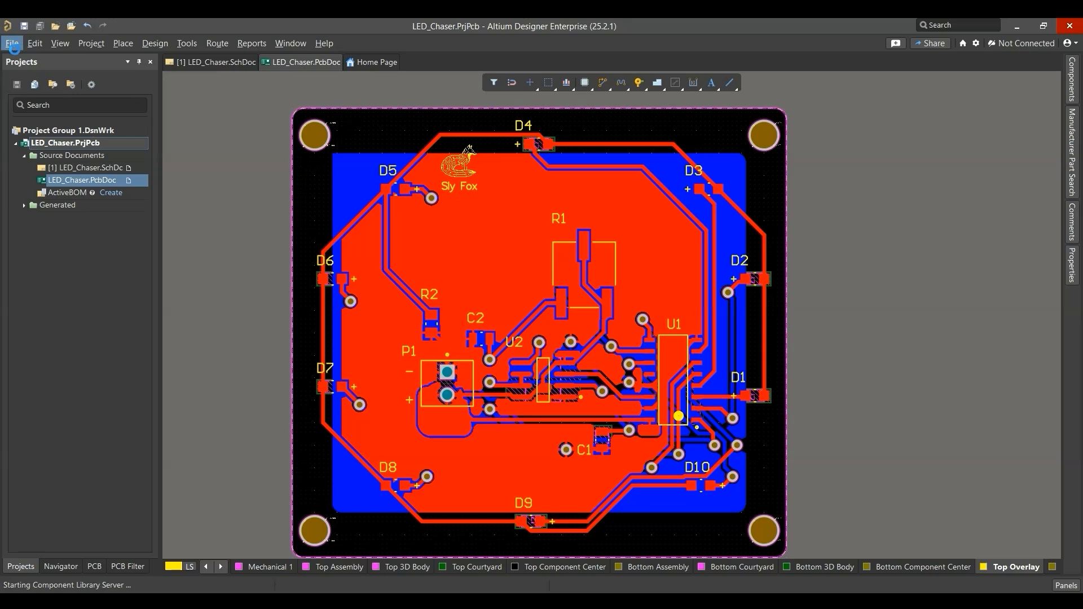
click(14, 45)
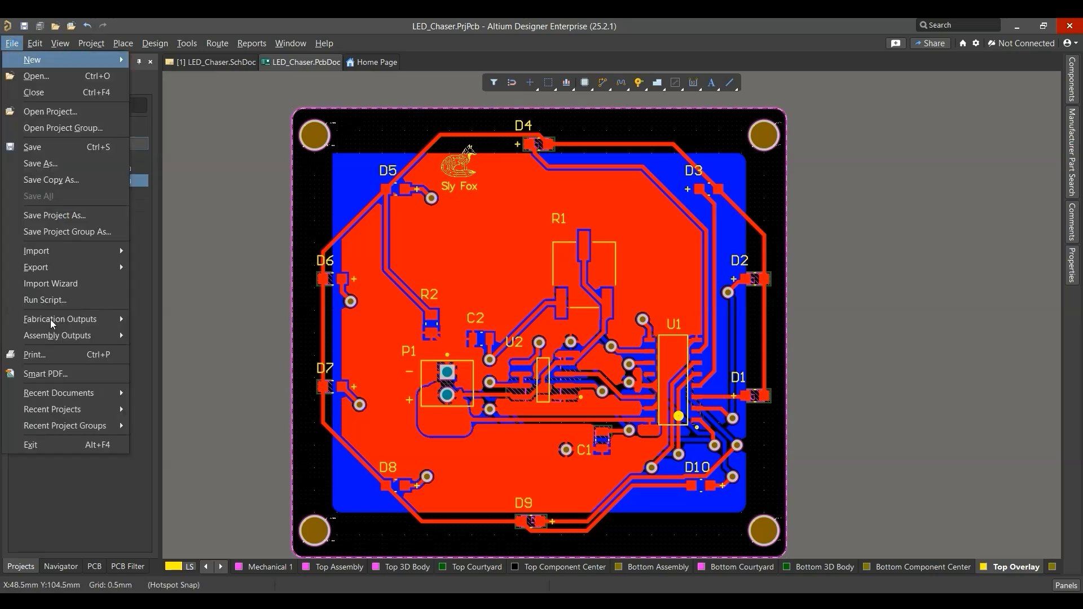
mouse_move(57, 324)
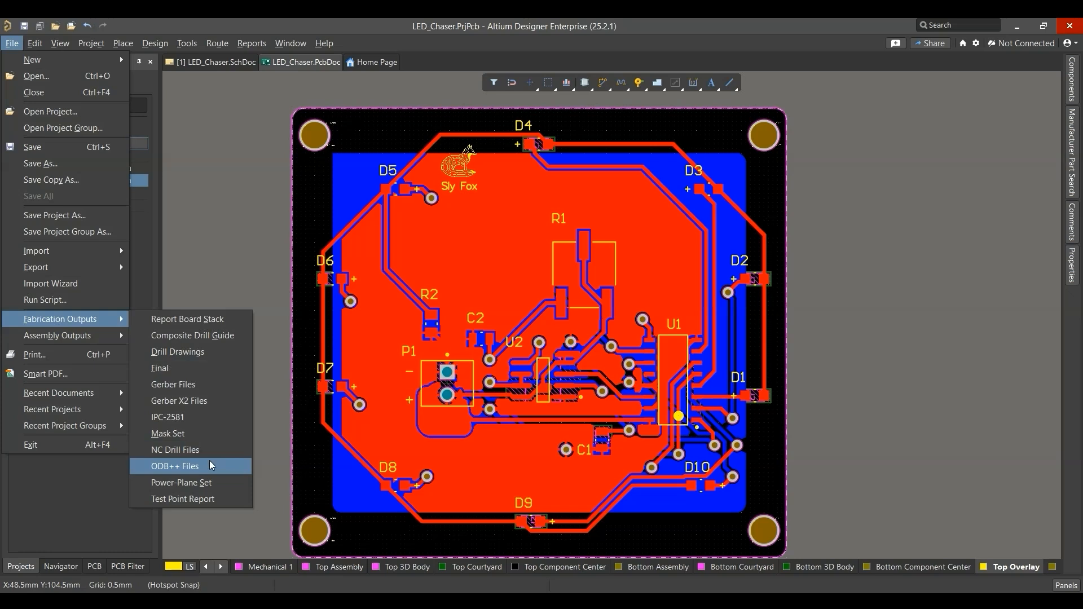
click(217, 386)
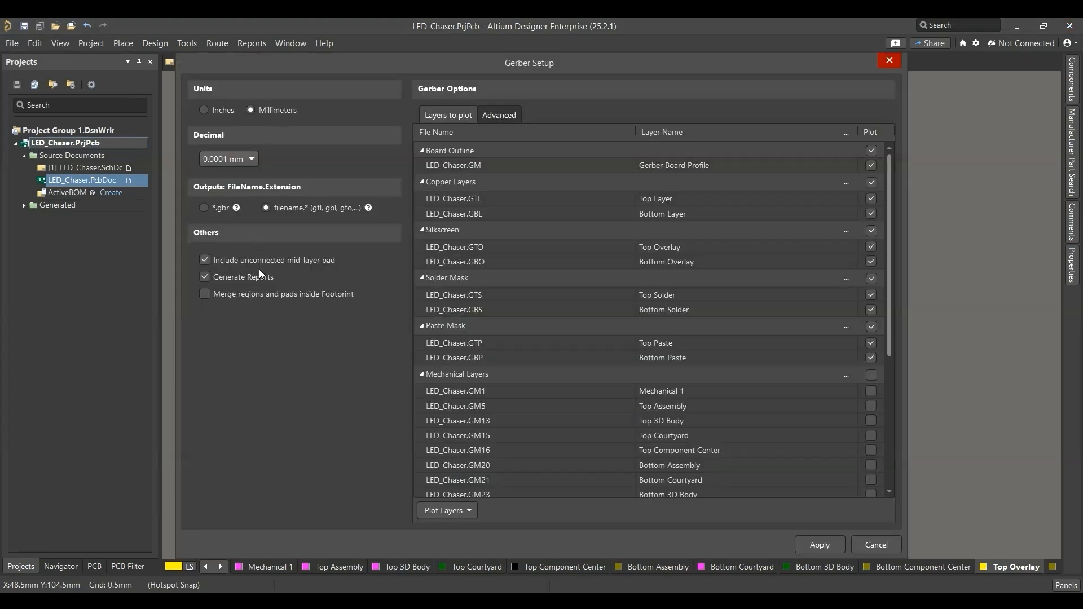
click(465, 511)
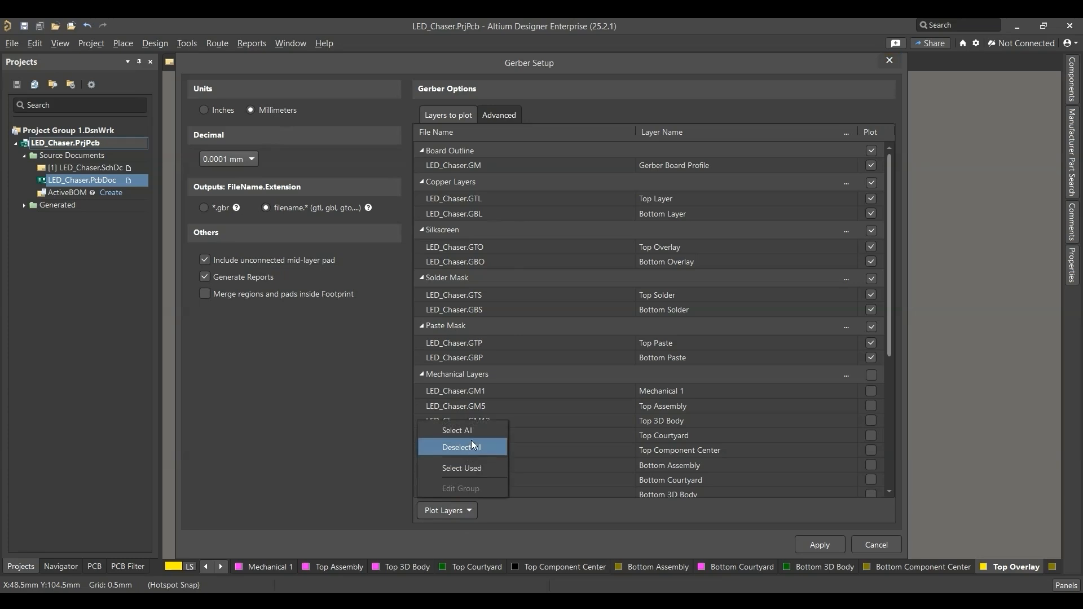
click(488, 467)
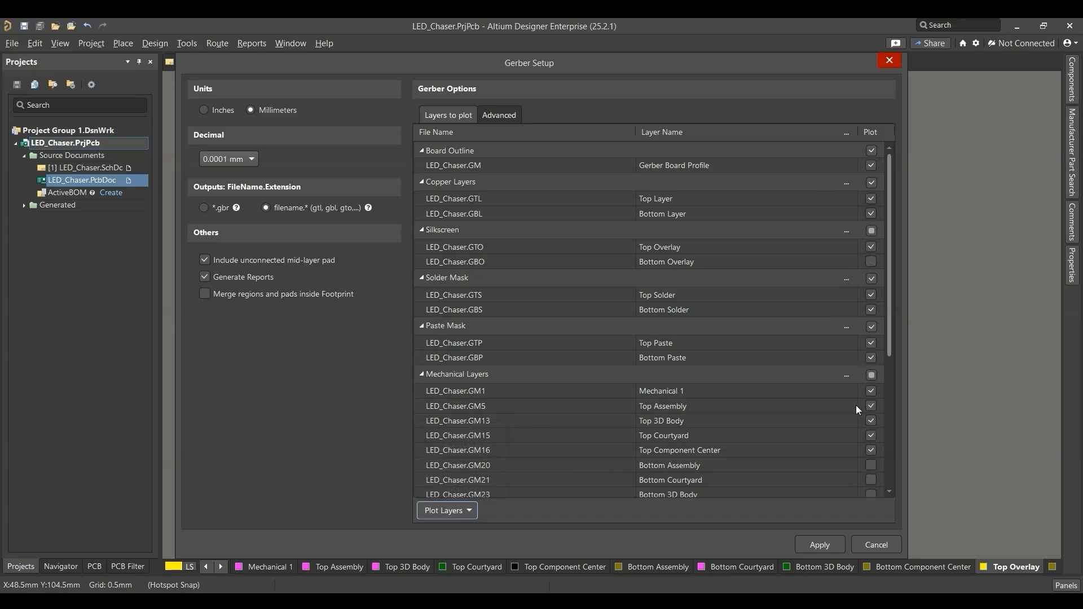
Step: Review the layers to plot and the advanced Gerber options, and generate the Gerber files
scroll(493, 266, down, 5)
scroll(497, 262, up, 6)
click(490, 116)
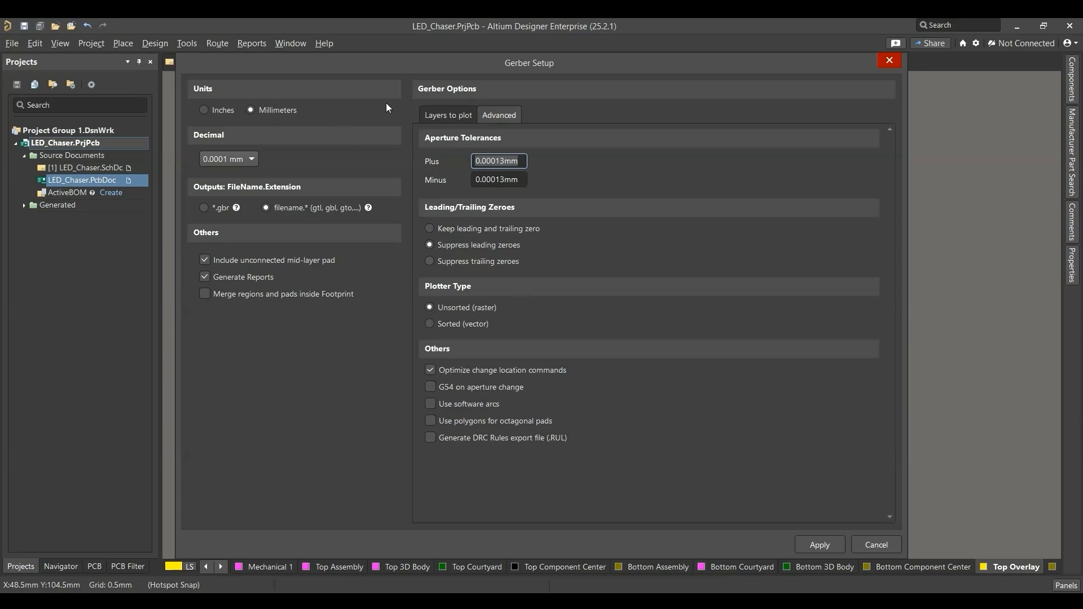
click(449, 115)
click(819, 546)
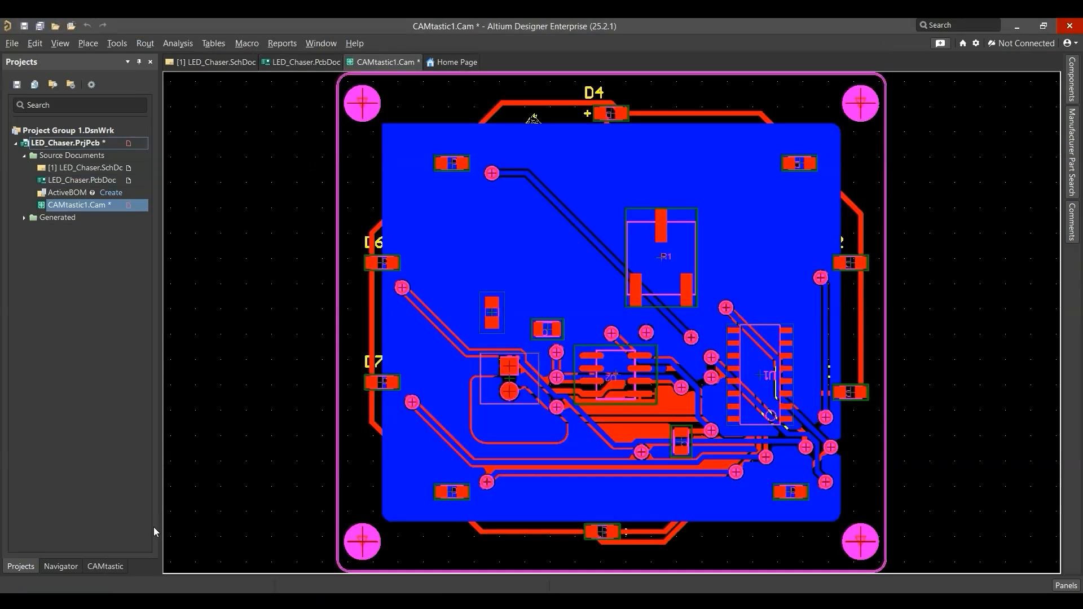
Step: Check the layer list of the generated CAM document and return to the project tree
click(110, 567)
click(46, 217)
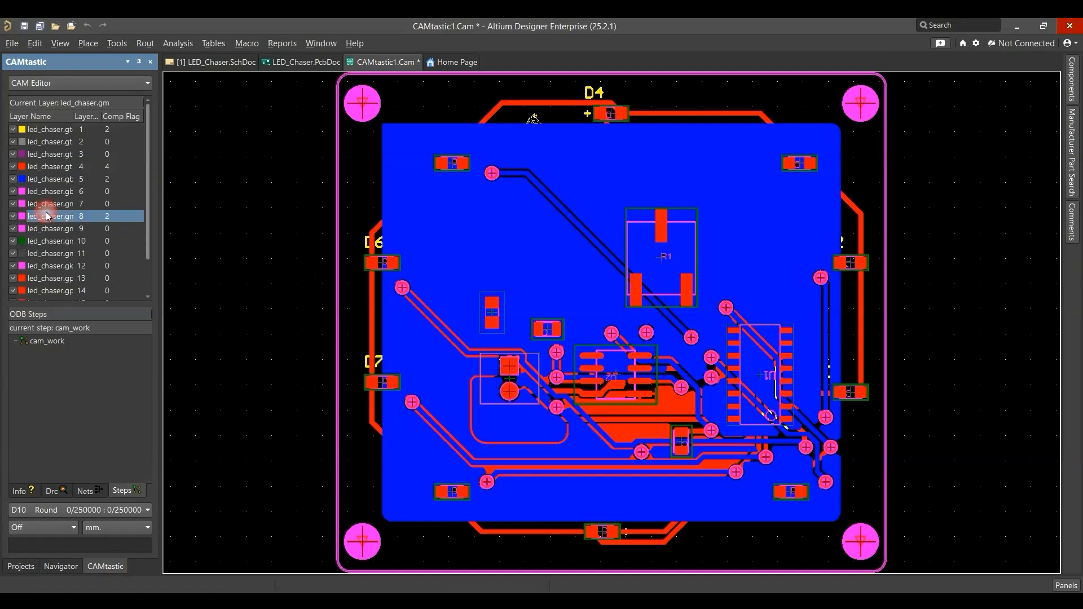
click(17, 569)
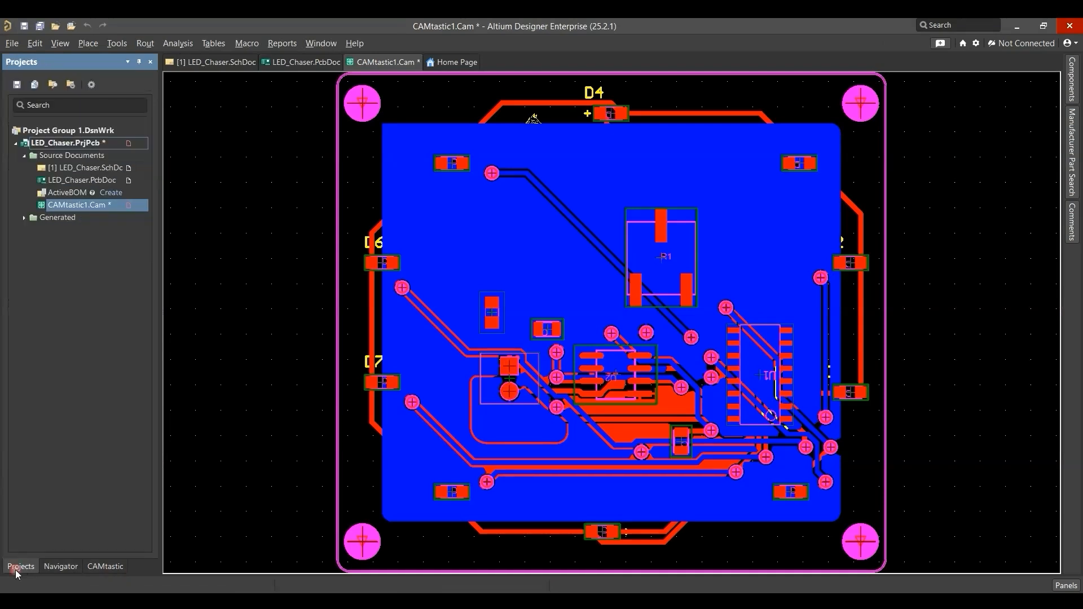
Step: Save the LED_Chaser project together with its CAM document as CAMtastic1.Cam in the LED_Chaser folder
right_click(92, 143)
click(129, 199)
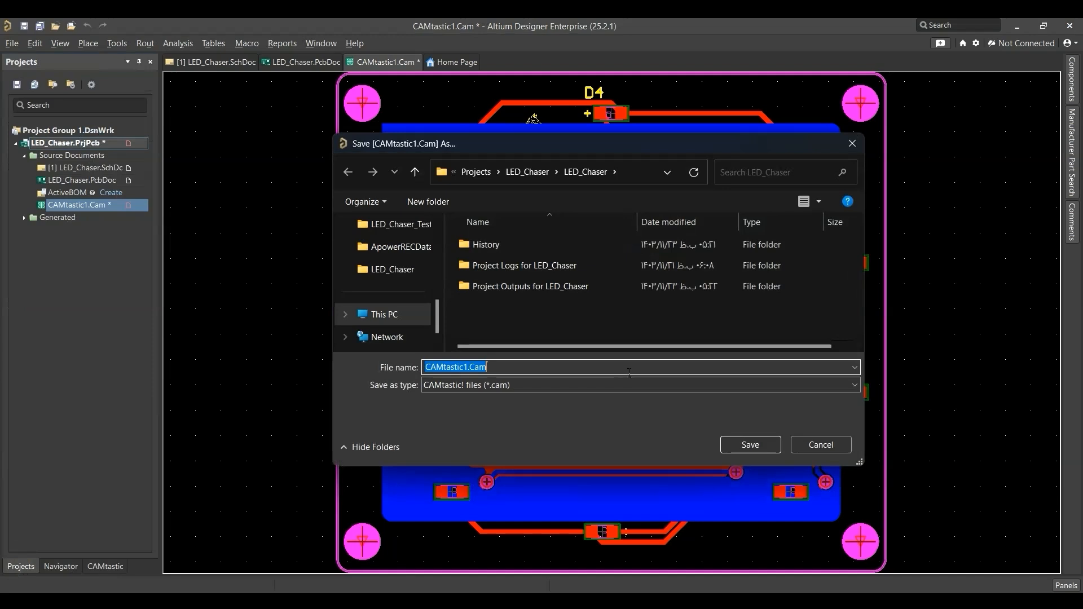
click(751, 444)
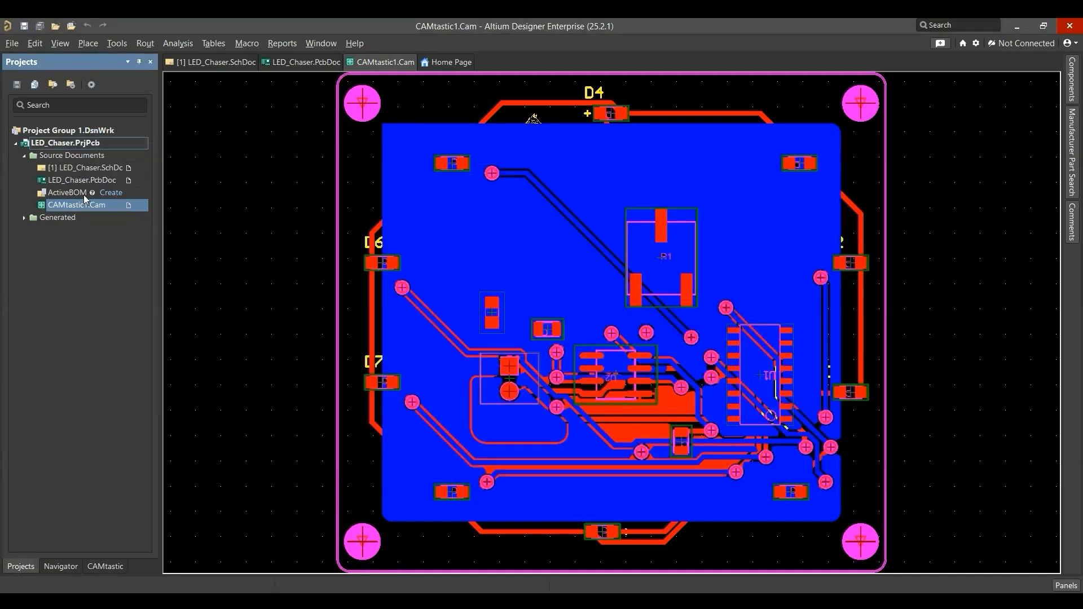
Step: Expand the generated CAMtastic documents and view the GBL, GBP, GBS, GD1, GKO, GM and GM1 files
click(23, 217)
click(33, 230)
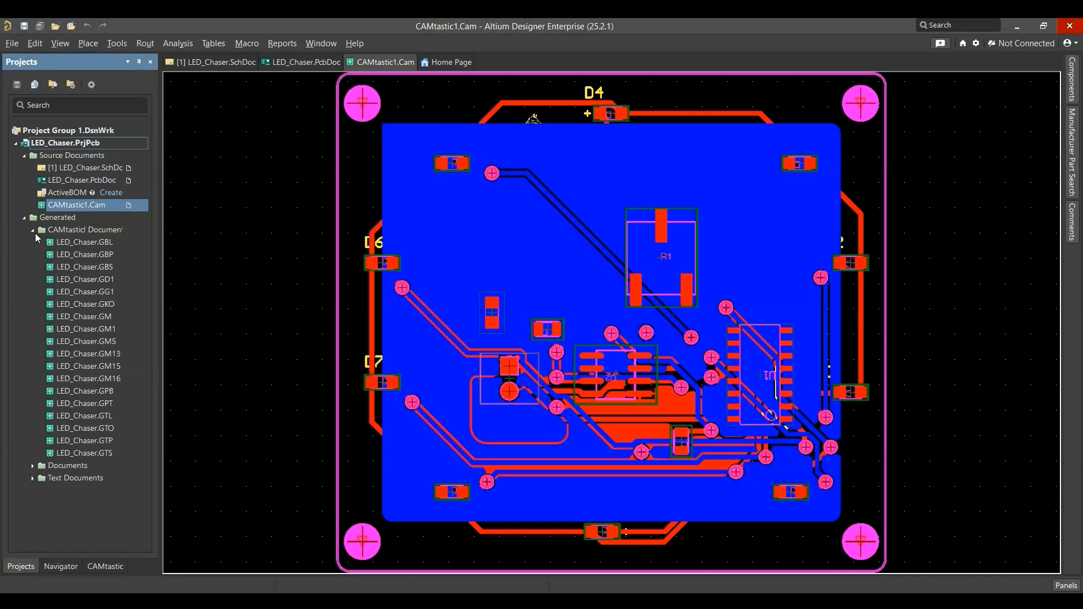
double_click(55, 243)
double_click(67, 257)
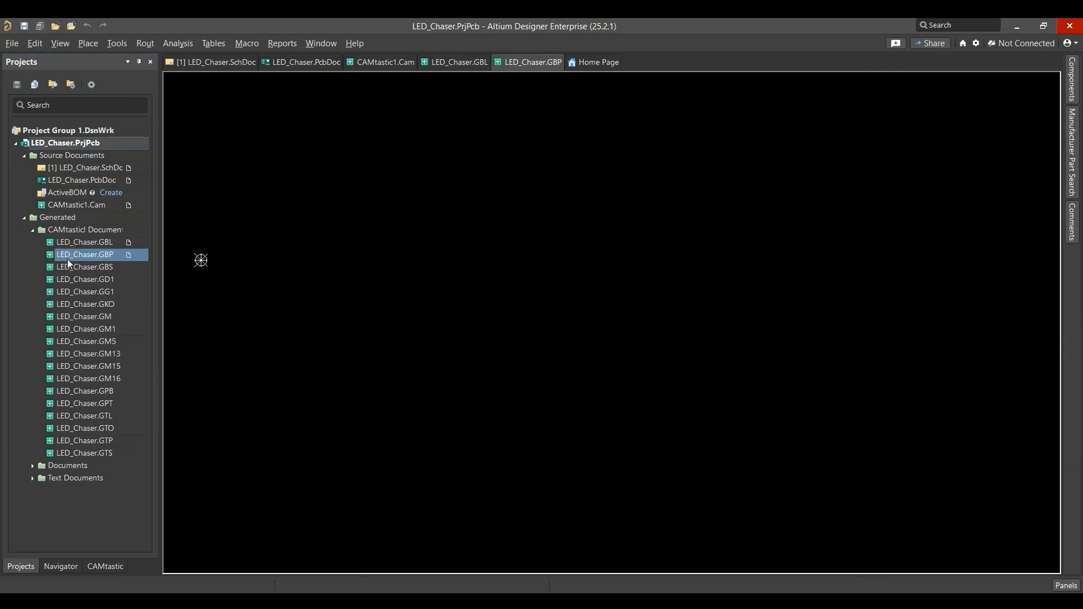
double_click(70, 270)
double_click(73, 280)
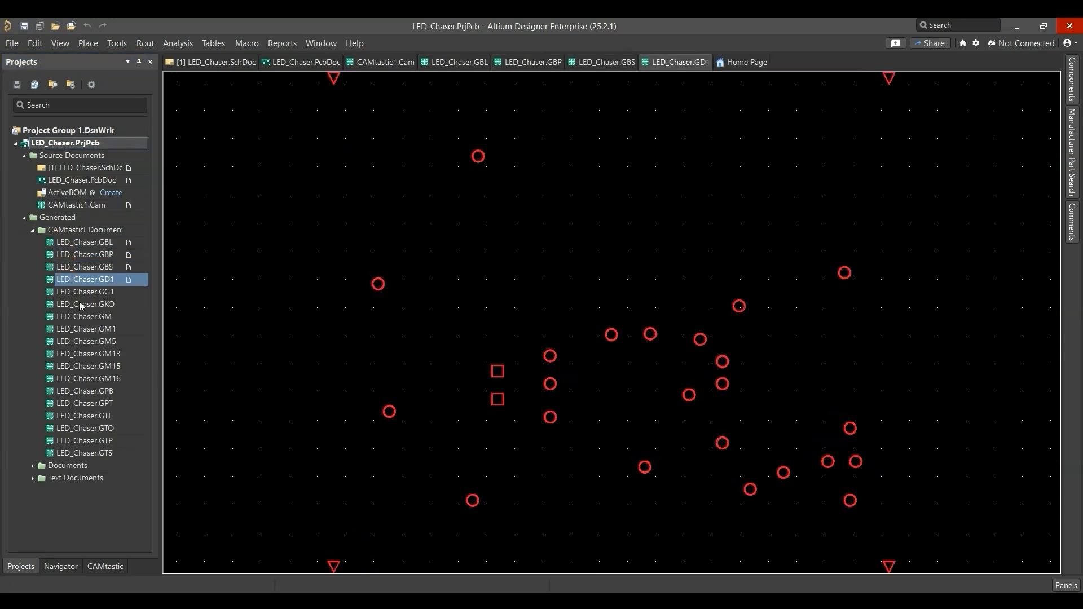
double_click(82, 305)
double_click(75, 318)
double_click(77, 329)
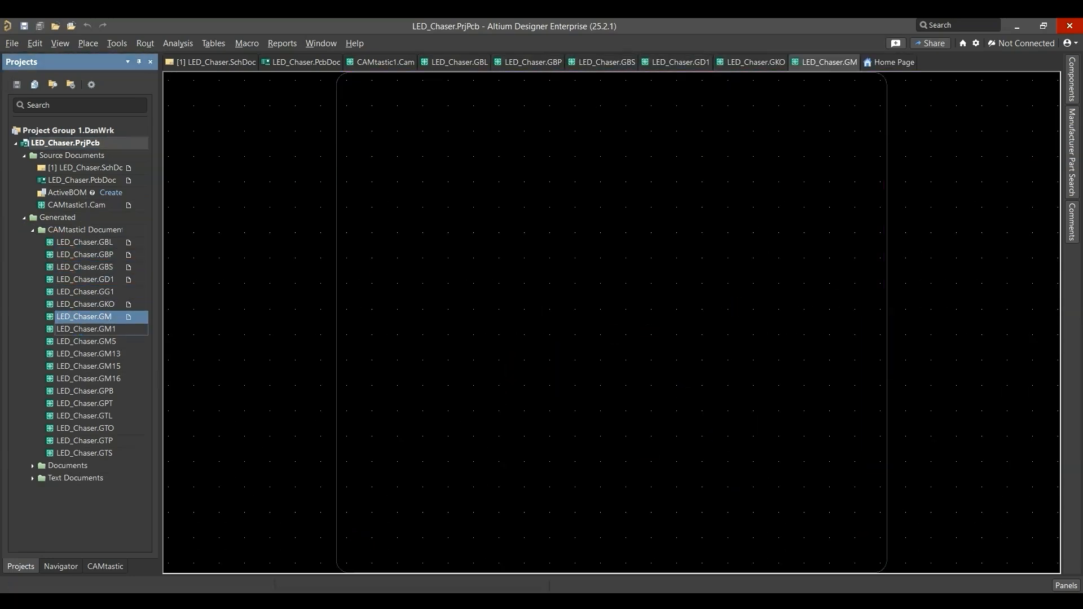
Step: Return to LED_Chaser.PcbDoc, collapse the generated files, and view the board in 3D and again in 2D
double_click(79, 180)
double_click(49, 217)
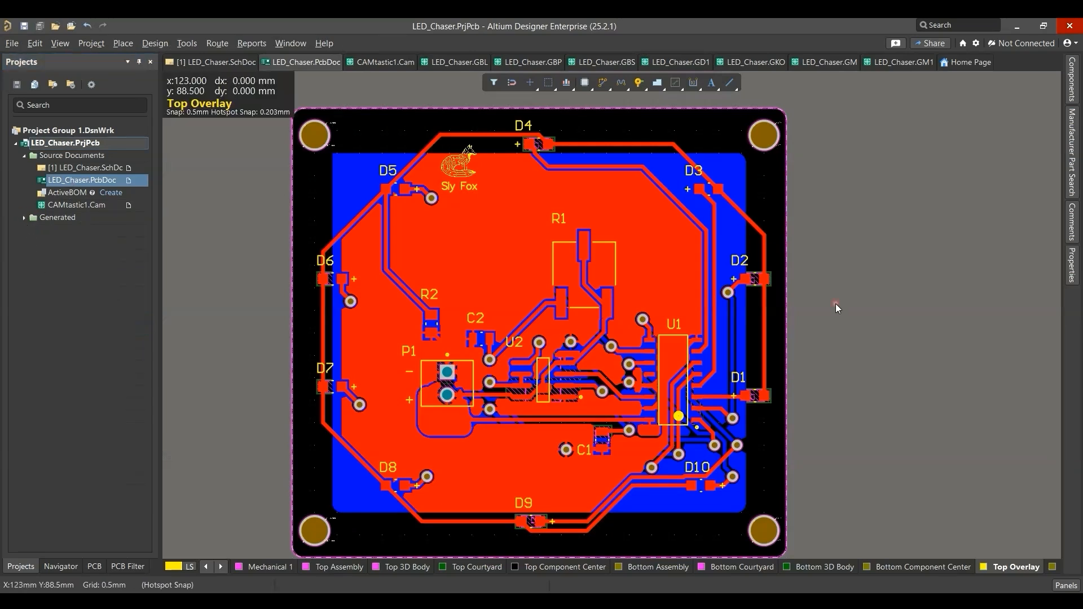
key(3)
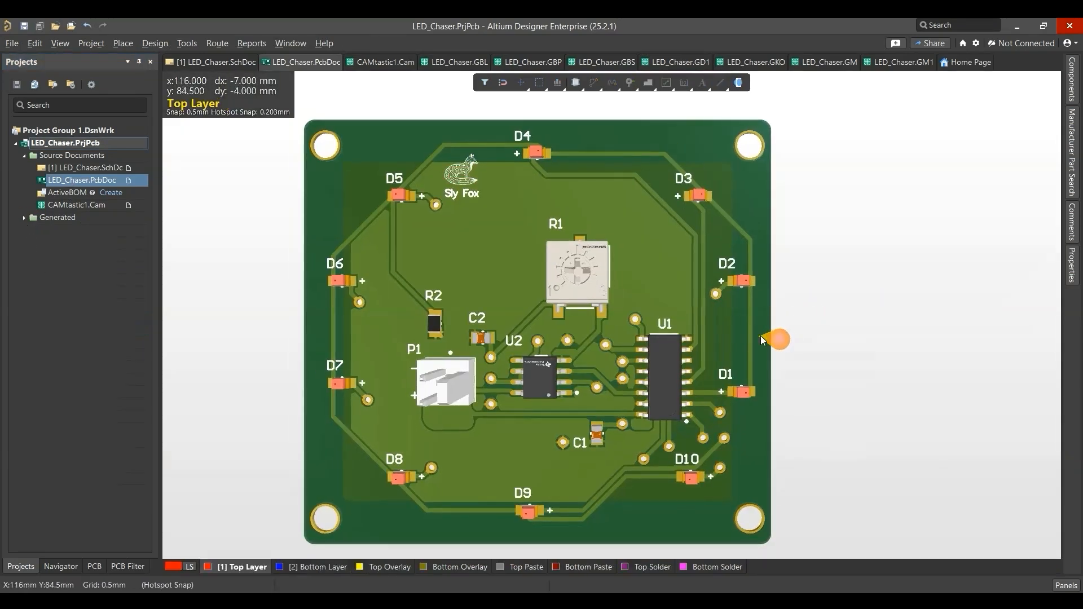
key(2)
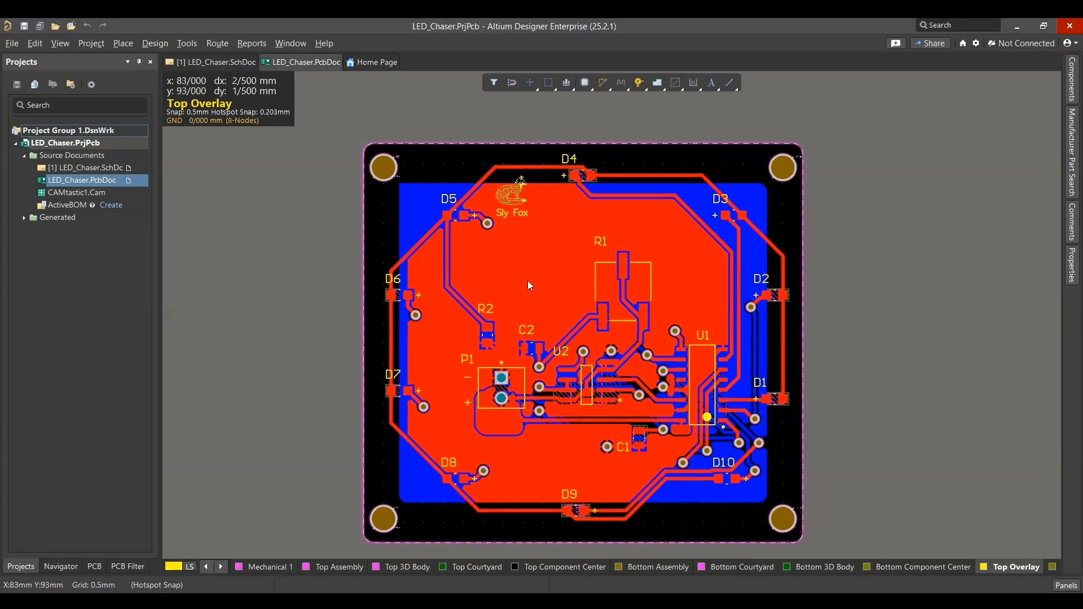
Step: Generate an integrated library from the LED_Chaser board, show it under Compiled Libraries, and save the project
click(160, 43)
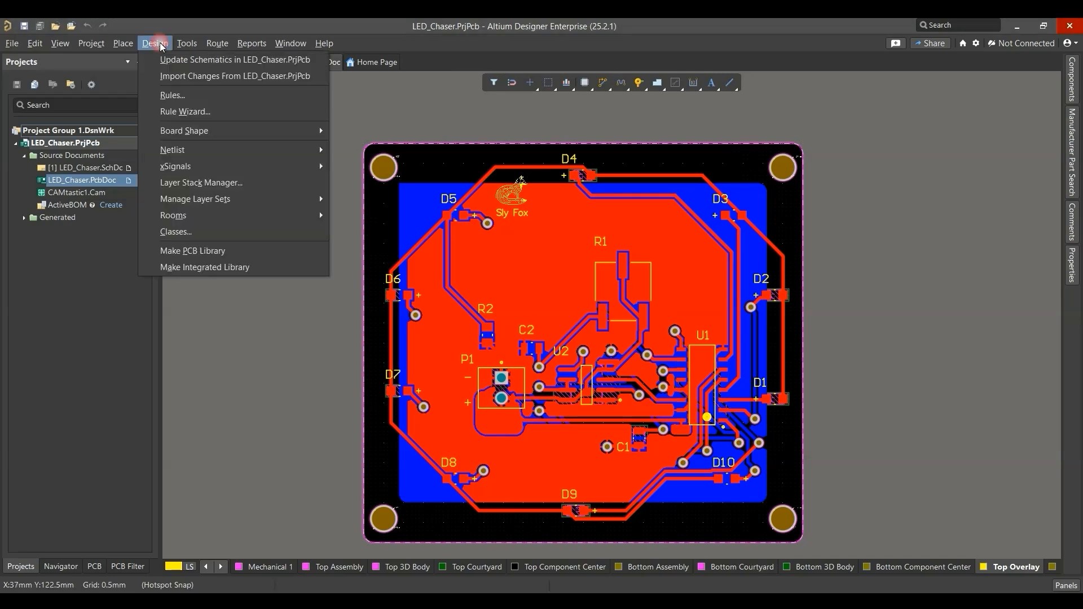
click(275, 271)
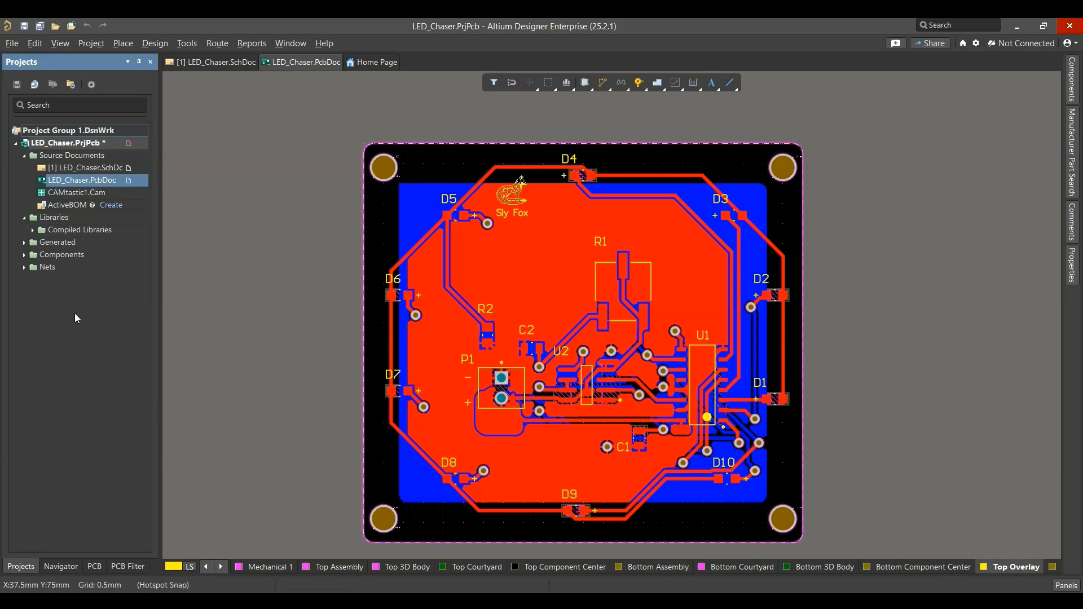
click(32, 230)
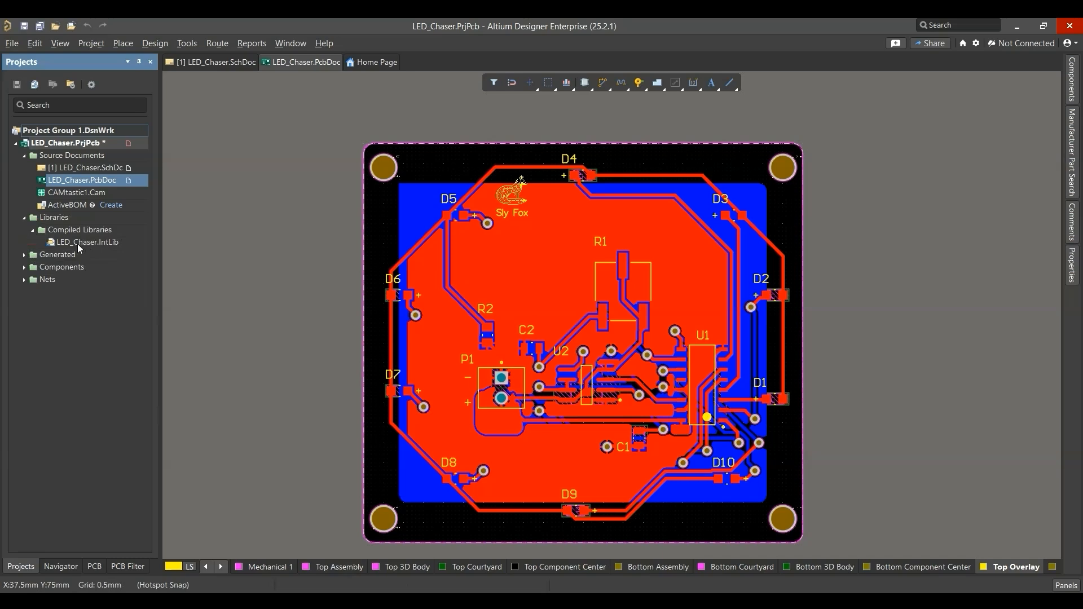
right_click(87, 143)
click(126, 203)
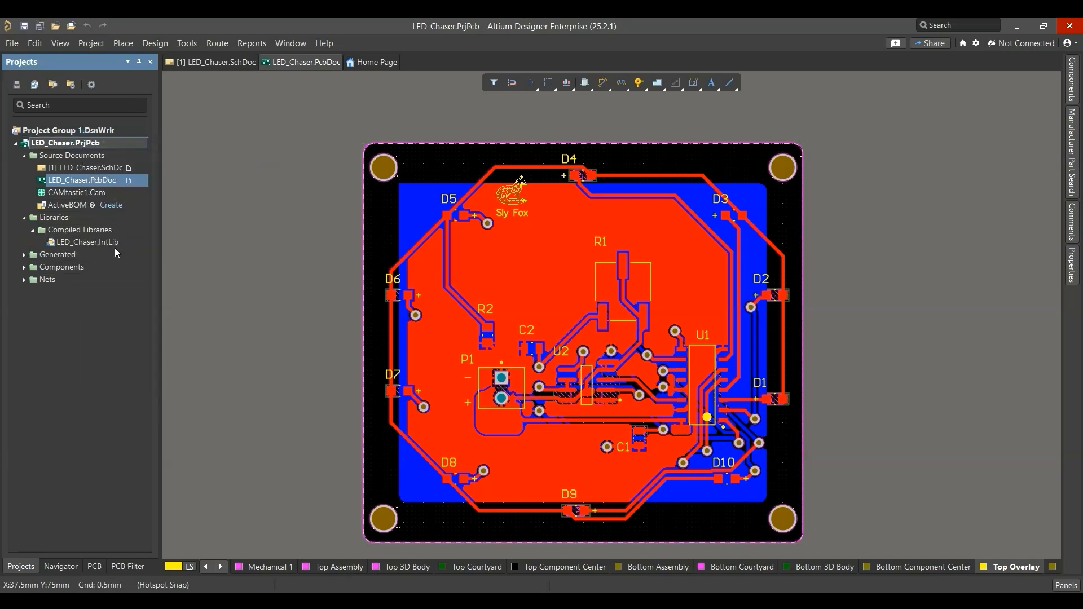
click(1070, 85)
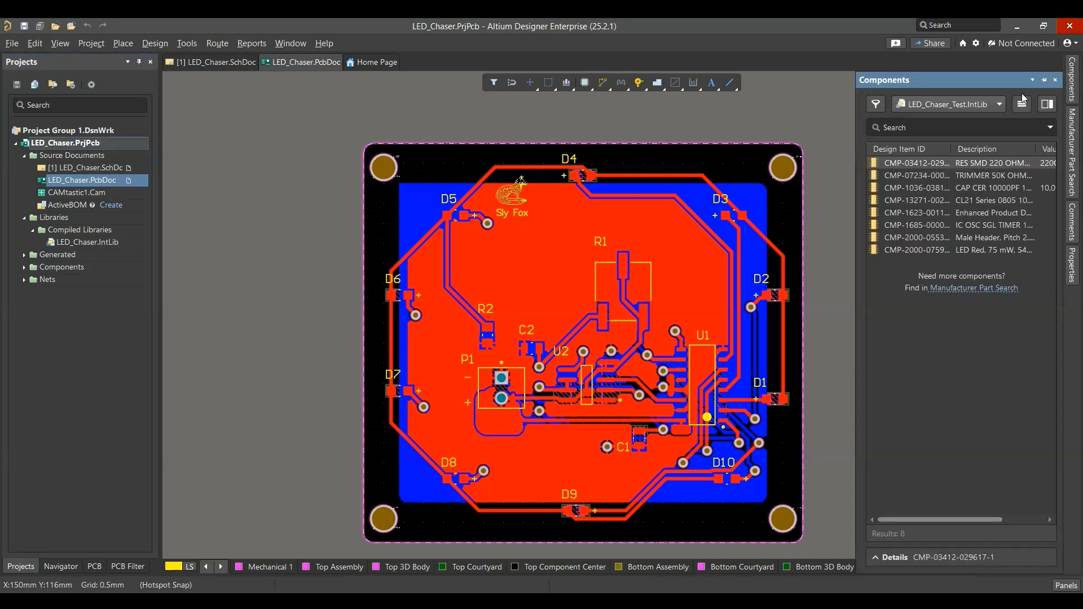
click(999, 104)
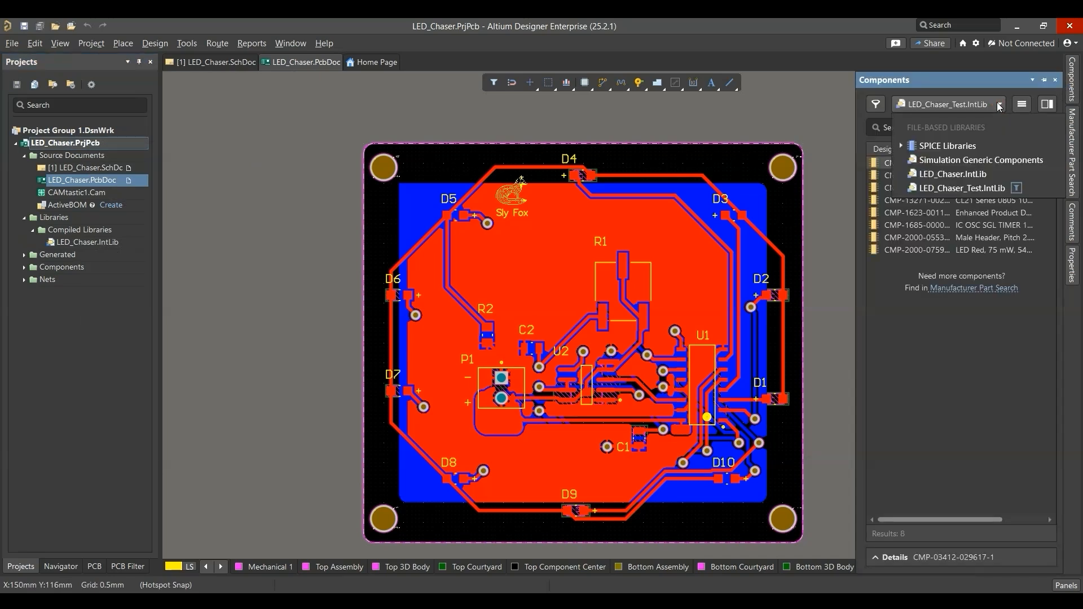
click(959, 180)
click(906, 178)
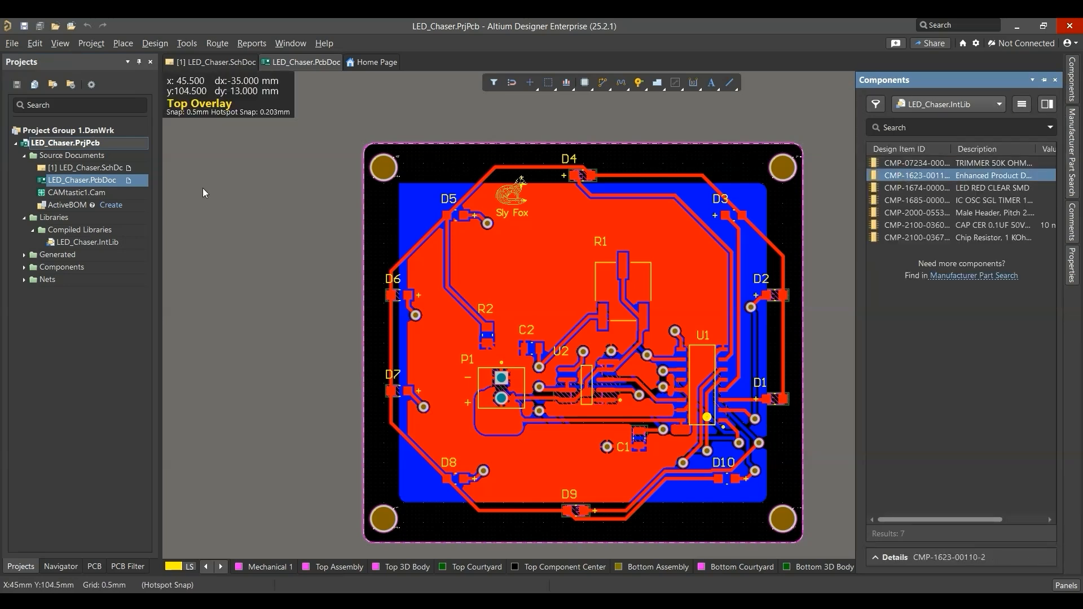
click(85, 167)
click(1071, 92)
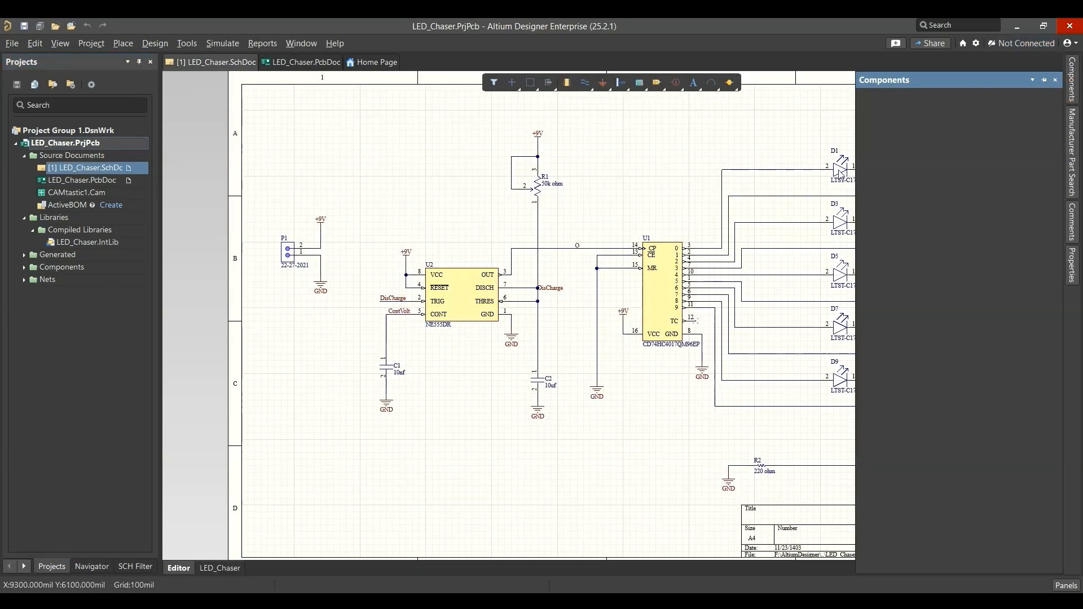
click(814, 139)
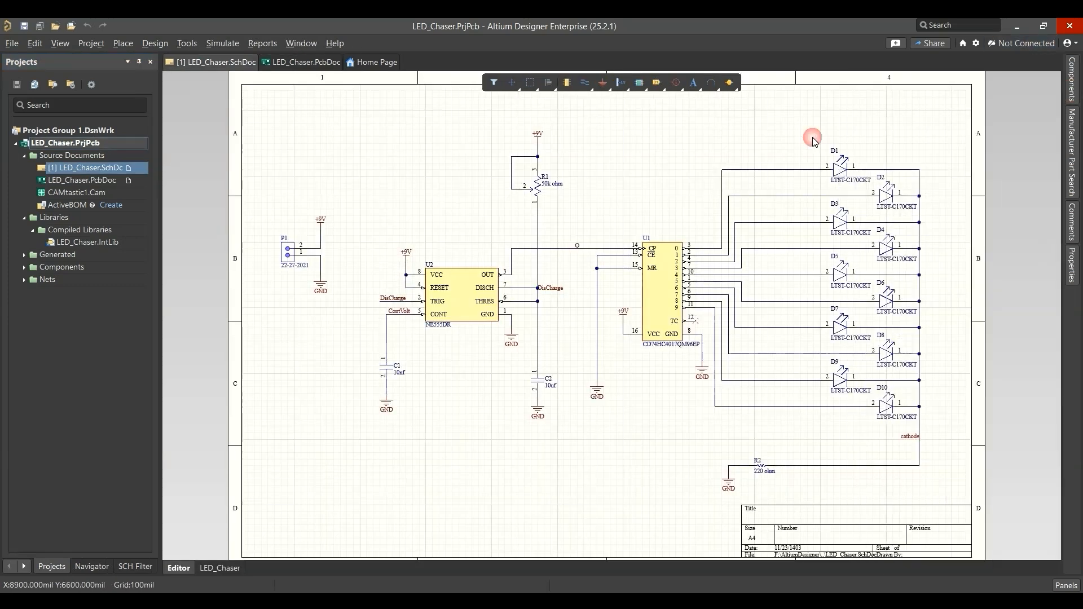
click(1076, 84)
click(991, 105)
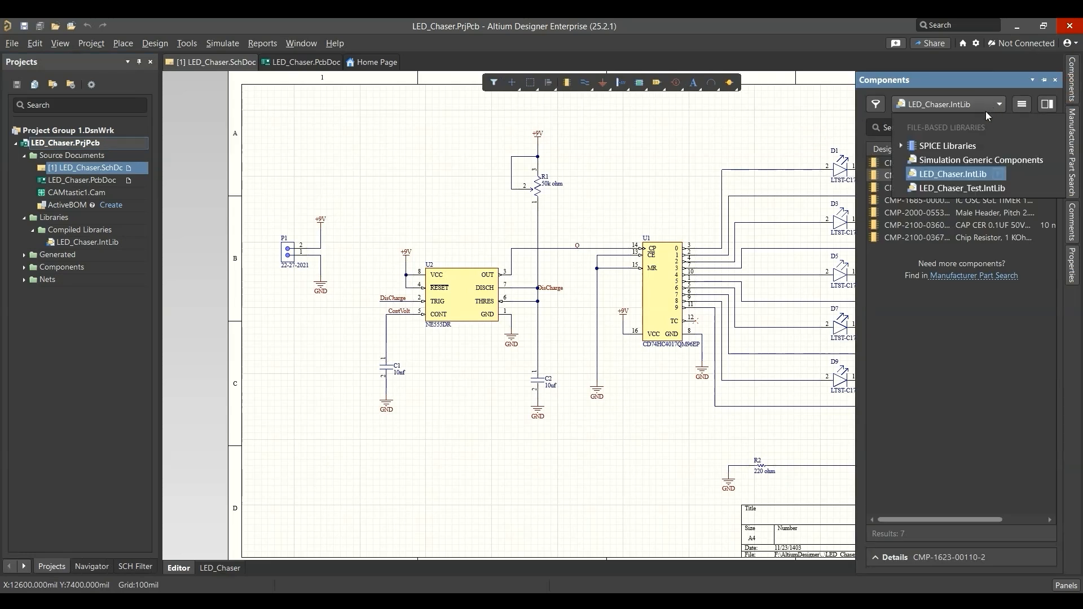
click(960, 174)
right_click(904, 176)
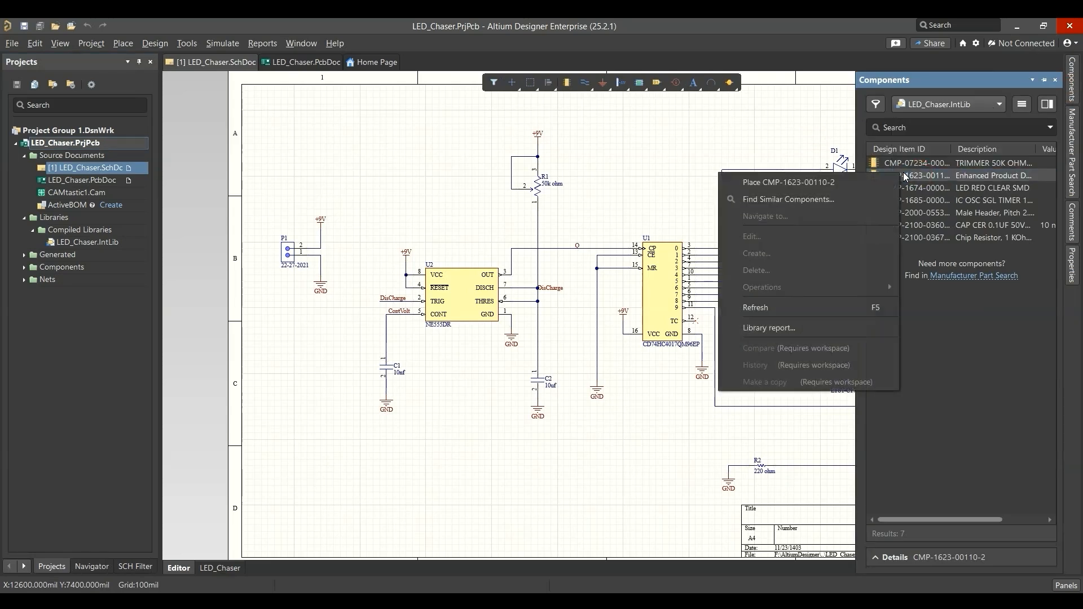
click(790, 182)
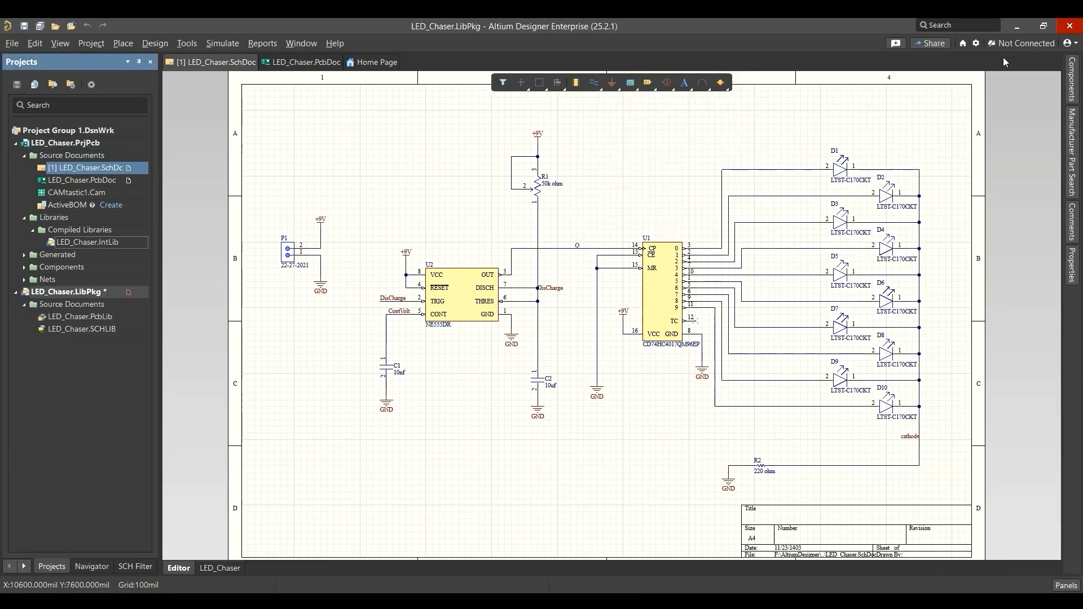
click(1072, 85)
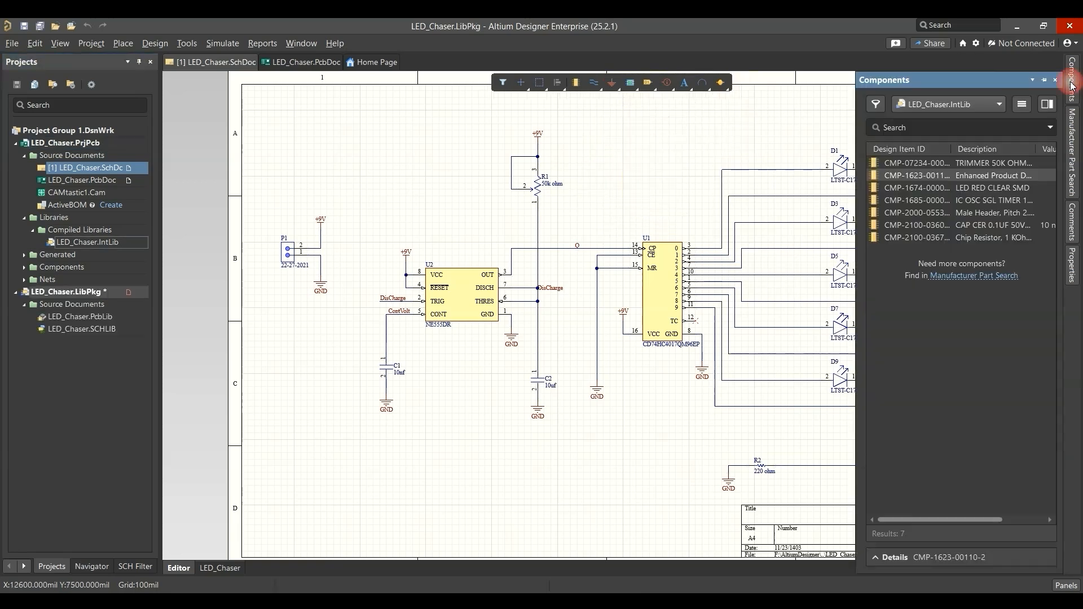
click(966, 189)
click(932, 204)
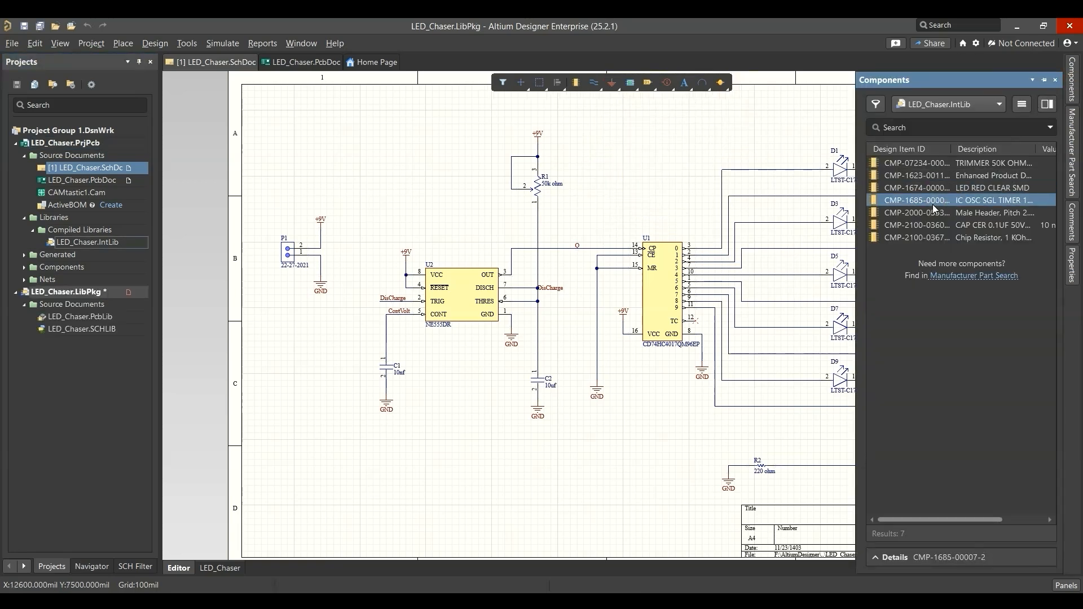
click(970, 187)
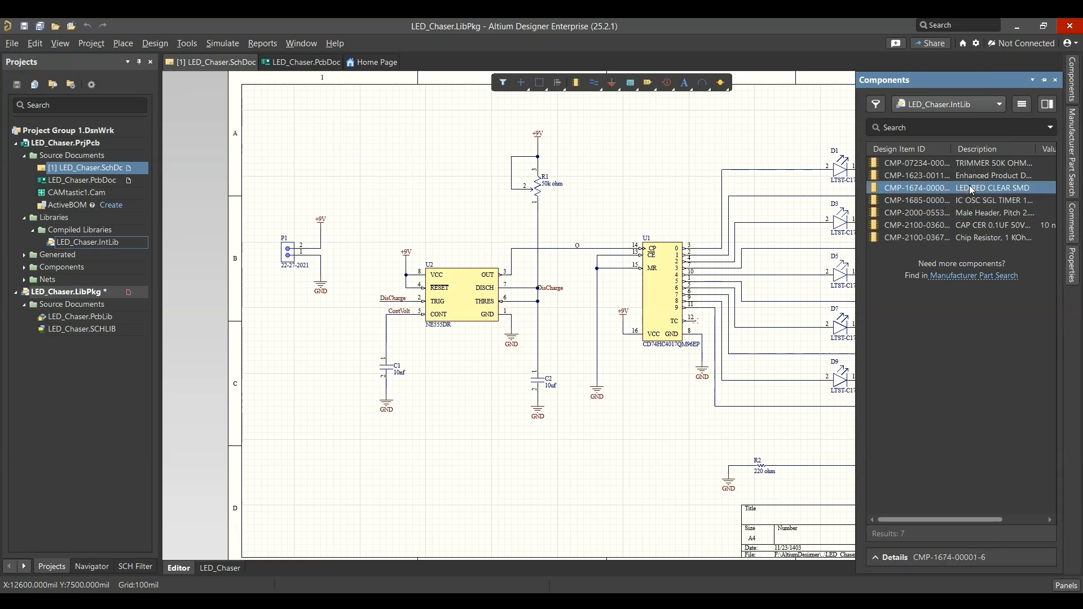
right_click(976, 191)
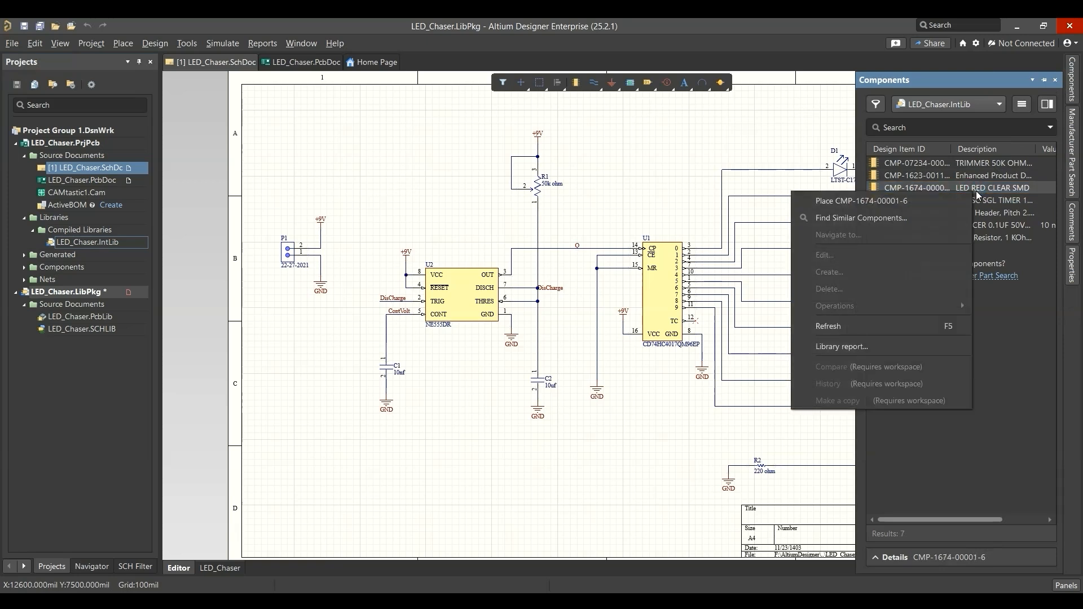
click(849, 200)
right_click(629, 182)
click(1072, 97)
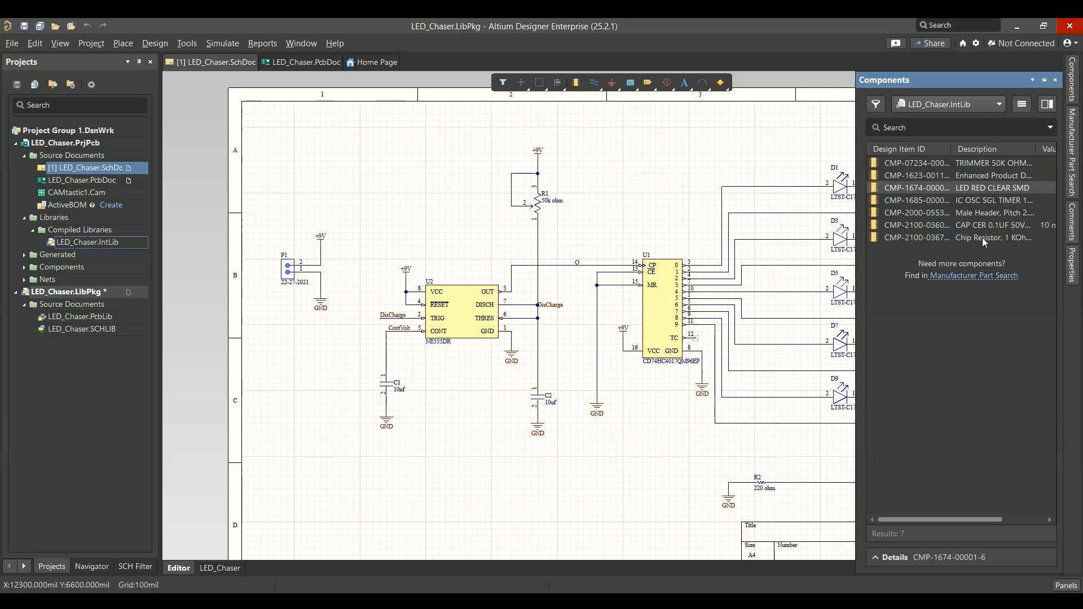
right_click(934, 237)
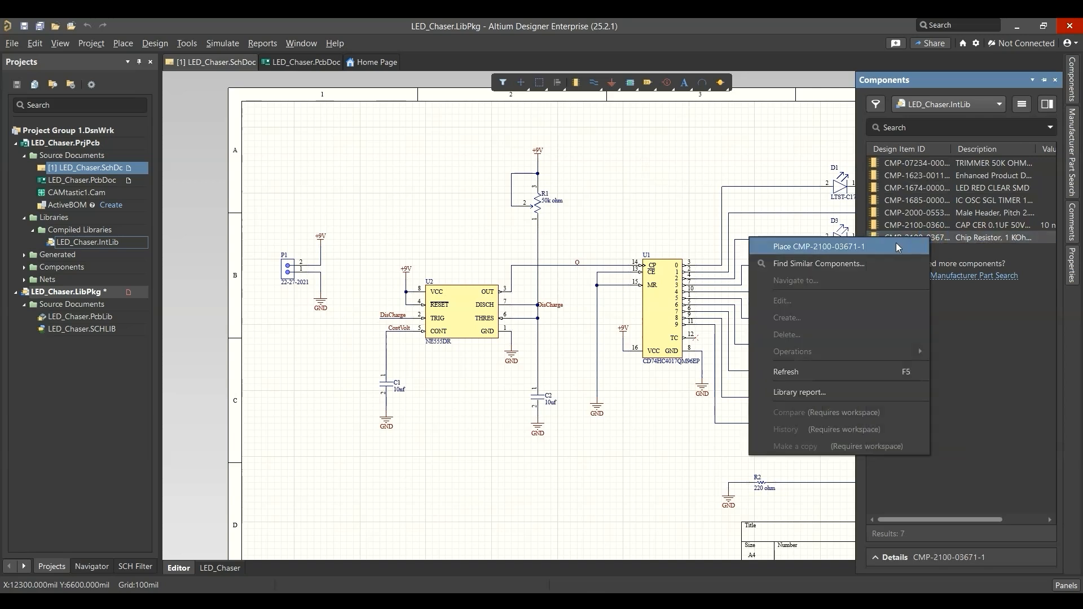
click(836, 247)
right_click(630, 187)
click(1069, 85)
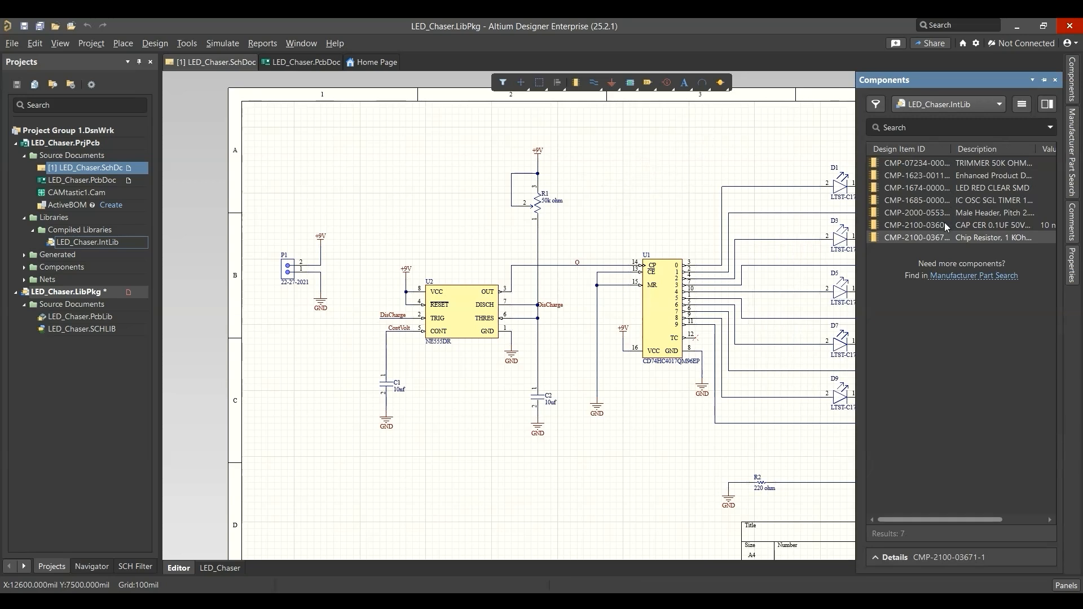
click(935, 168)
right_click(935, 168)
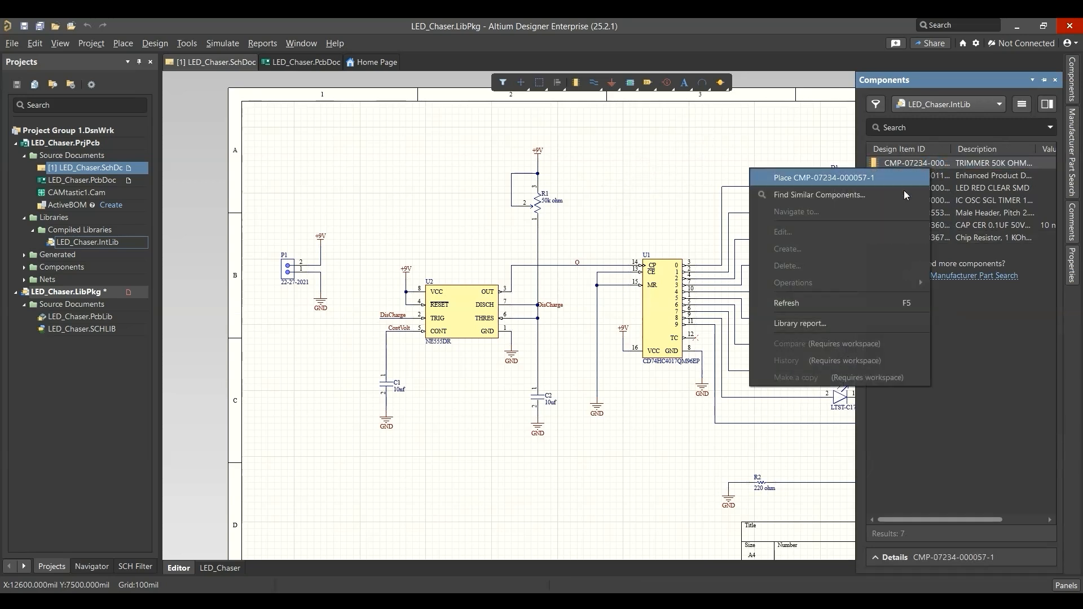
click(813, 176)
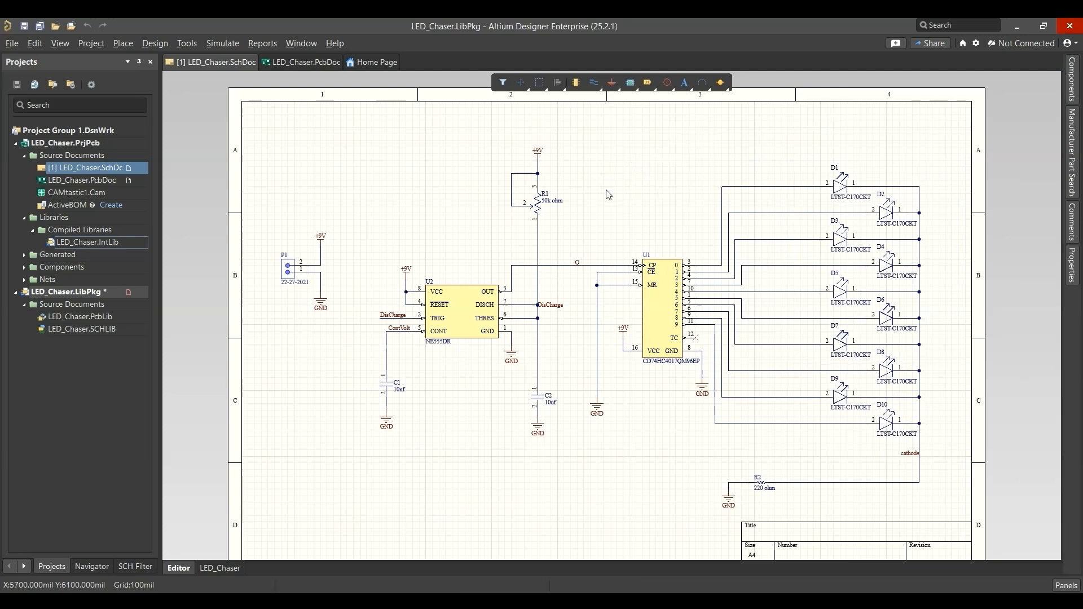